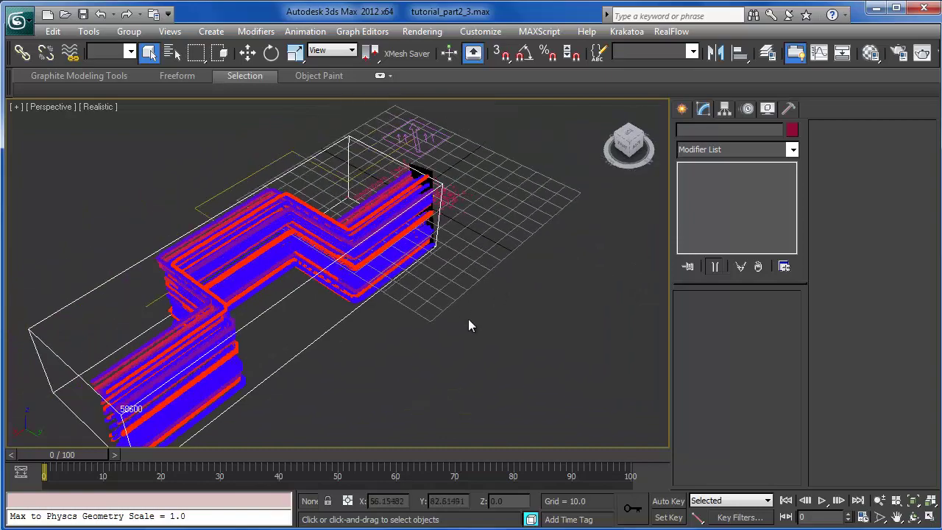
Step: Test-render the 0 to 100 frame range from an orbited perspective view, then cancel the render and close the frame window
alt+middle_drag(468, 318, 295, 293)
alt+middle_drag(296, 293, 391, 351)
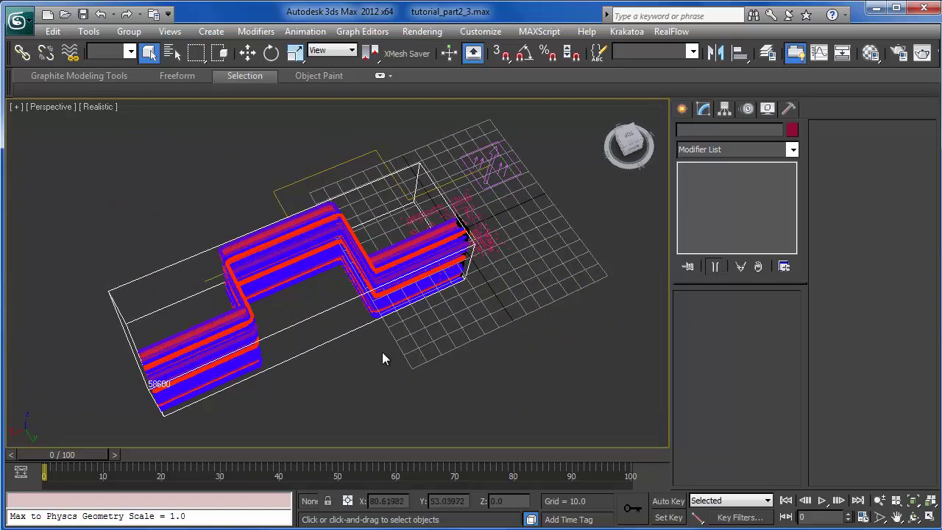
key(F10)
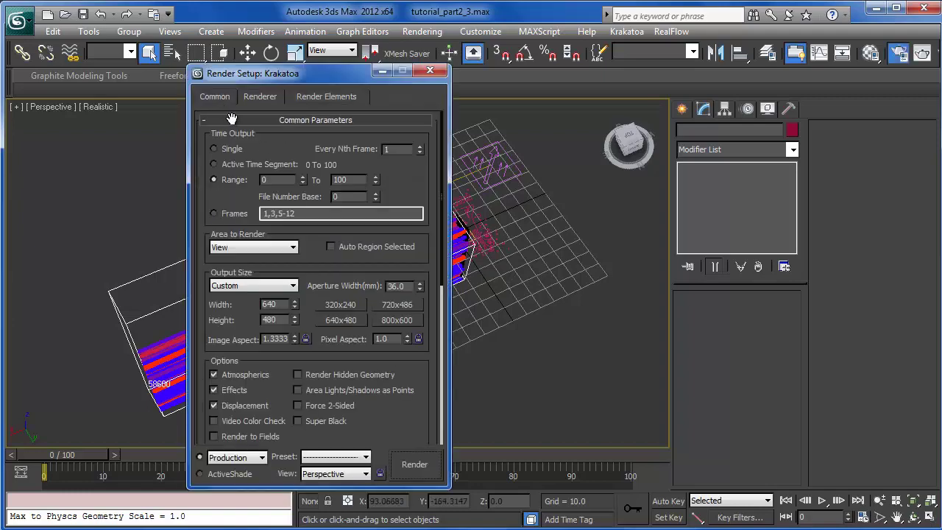
click(414, 466)
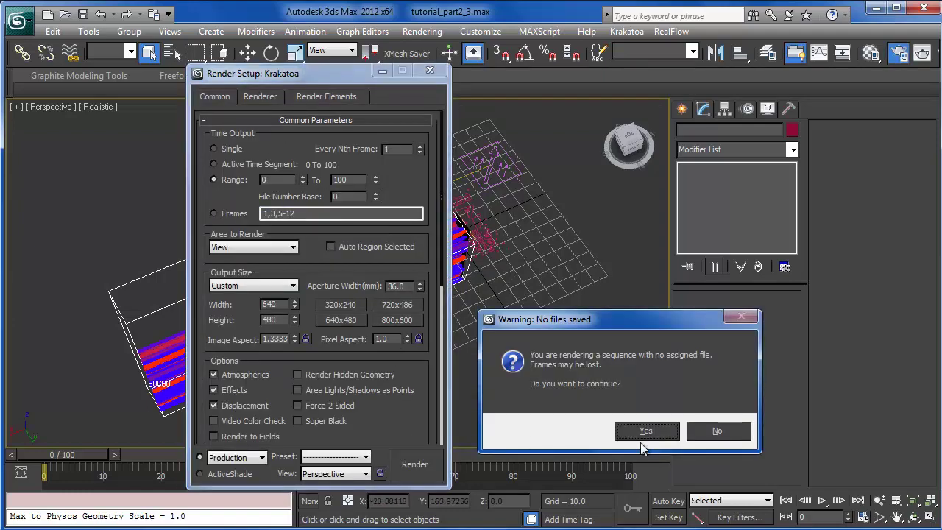
click(642, 433)
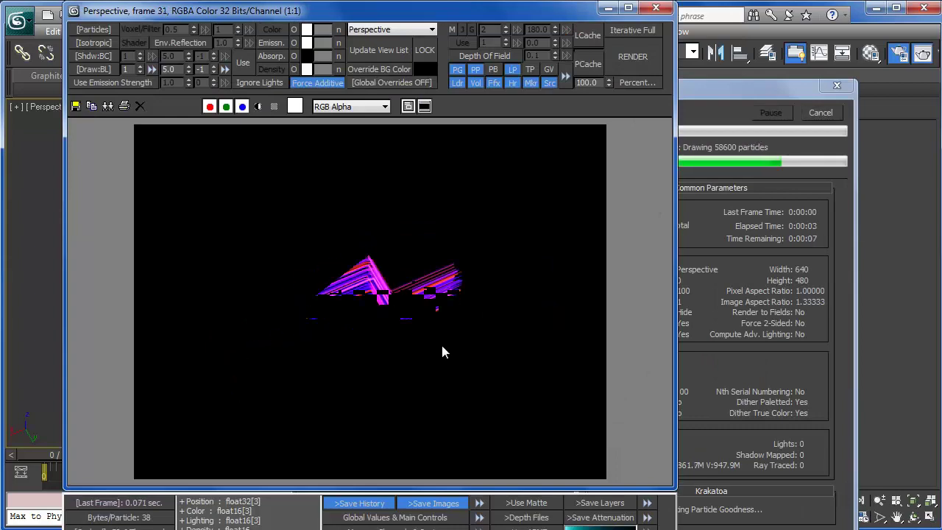
click(815, 112)
click(657, 9)
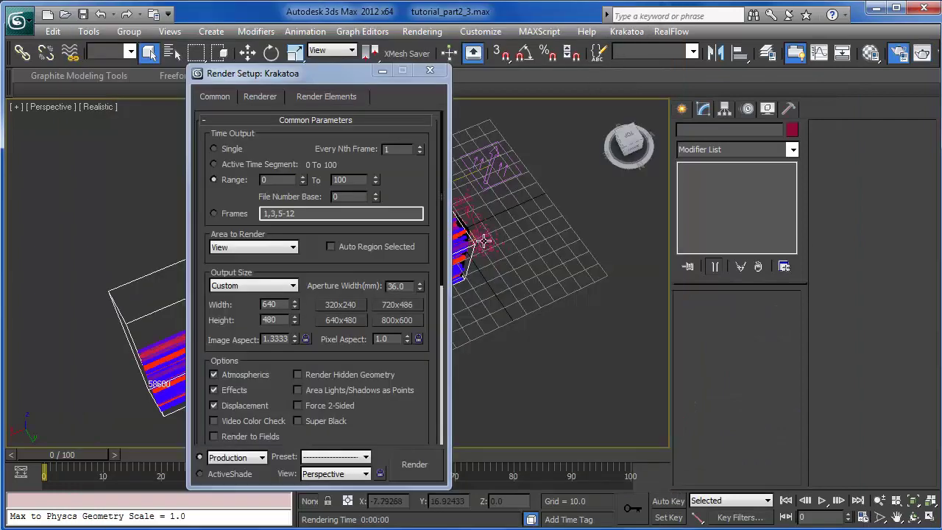
Step: Go to frame 14 and test-render the particle strands from a lower viewing angle
click(382, 73)
alt+middle_drag(440, 337, 308, 451)
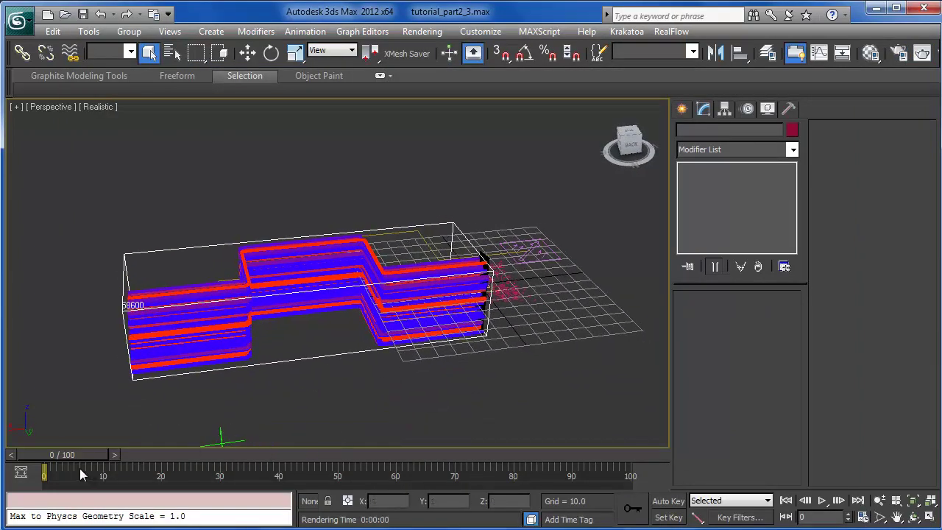
drag(76, 455, 157, 455)
key(shift+q)
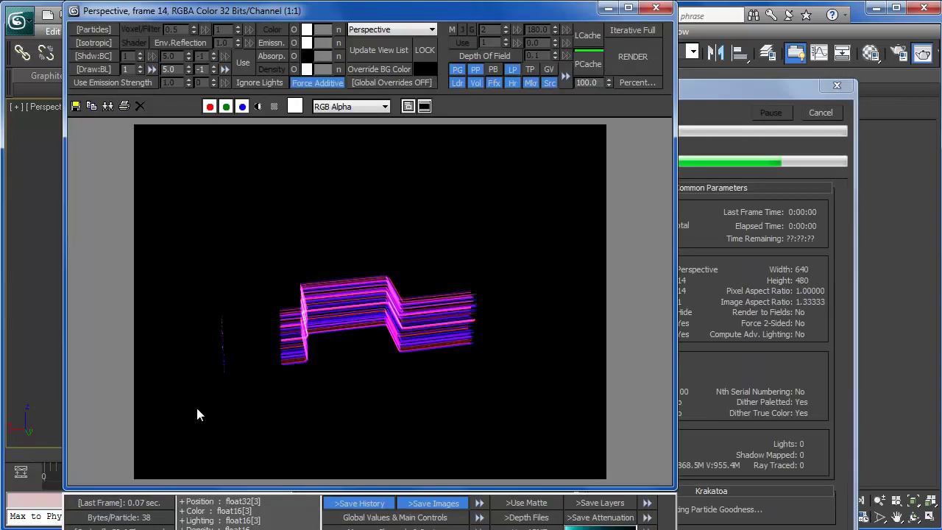
click(608, 8)
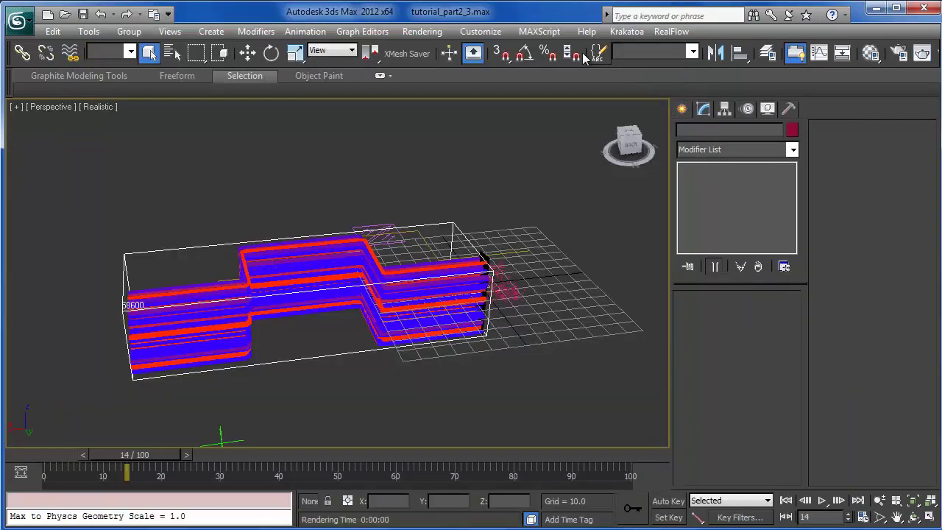
Step: Render frame 14 again from the opposite side of the strands
alt+middle_drag(482, 263, 360, 331)
key(shift+q)
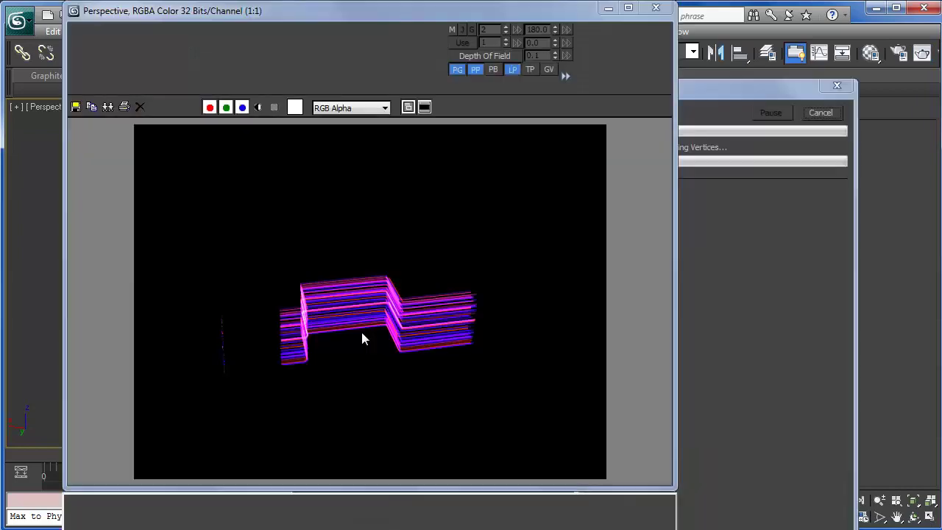
click(612, 8)
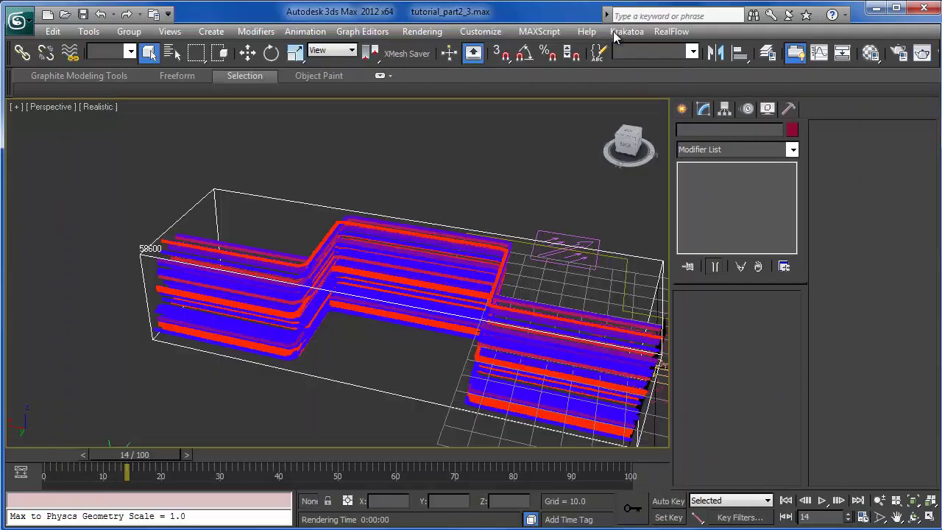
Step: Disable viewport display and rendering of Strand1_0050.prt in the PRT Loader001 object
click(544, 335)
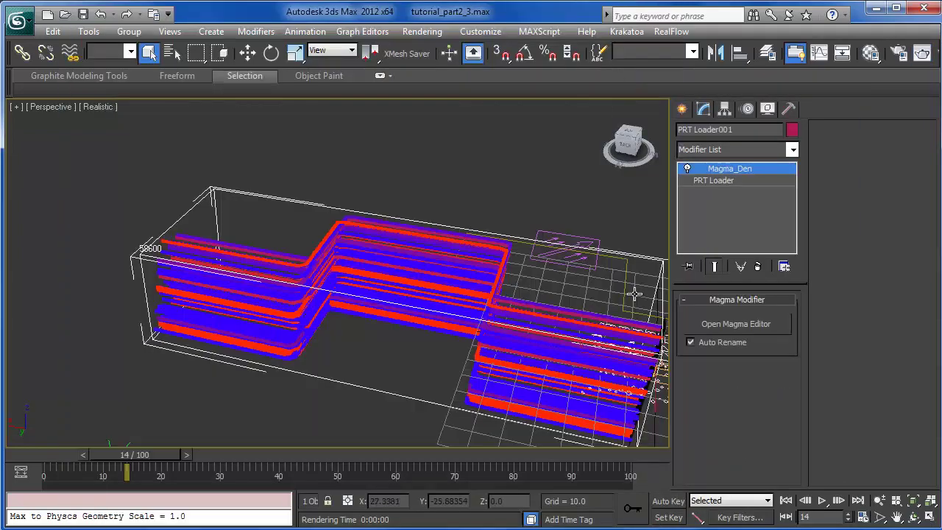
click(706, 180)
click(850, 160)
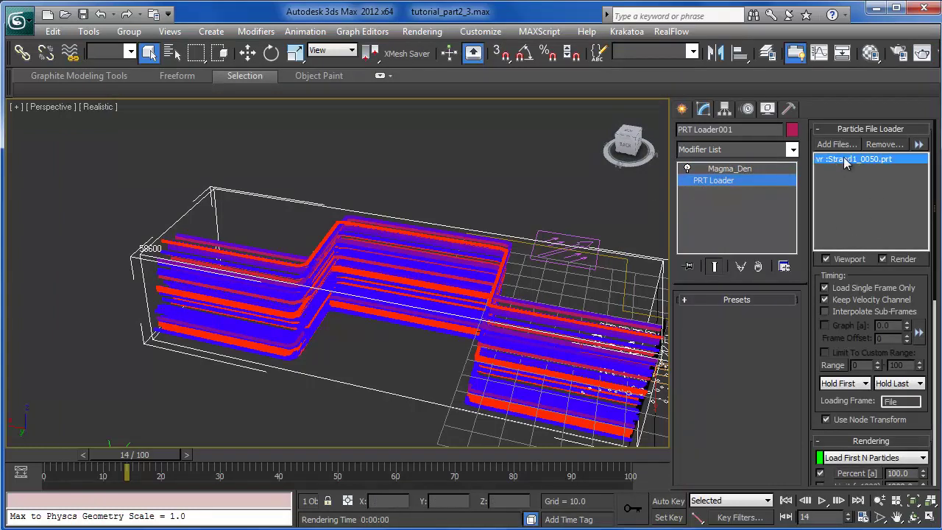
click(826, 259)
middle_drag(514, 365, 503, 352)
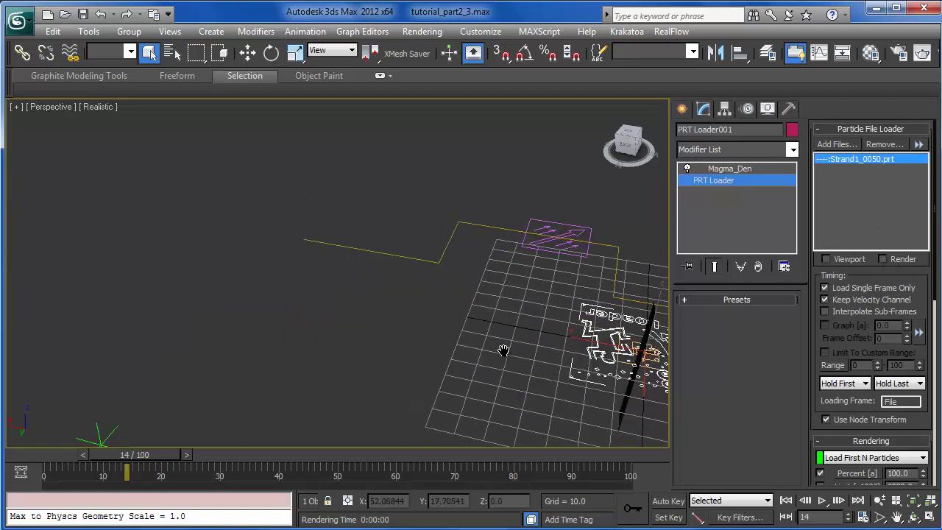
Step: Turn the PF Source 001 particle system back on in Particle View
key(6)
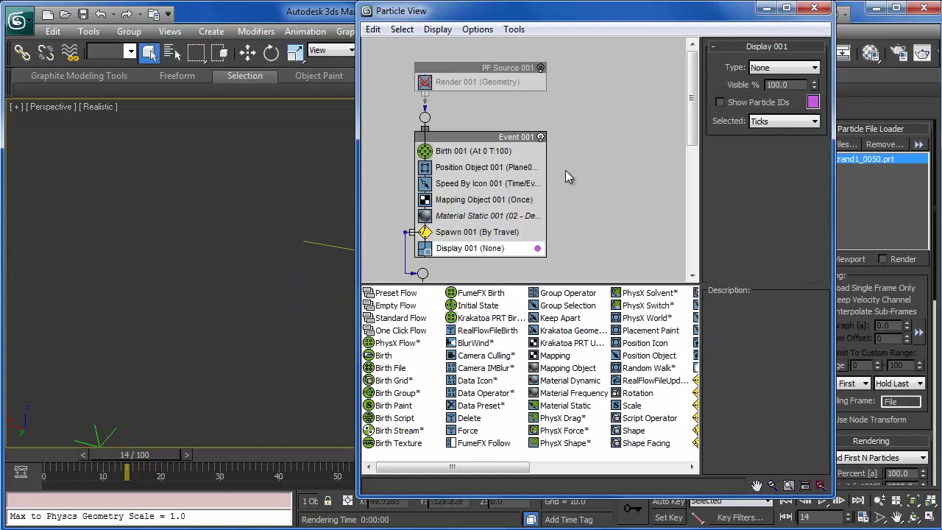
drag(542, 15, 381, 30)
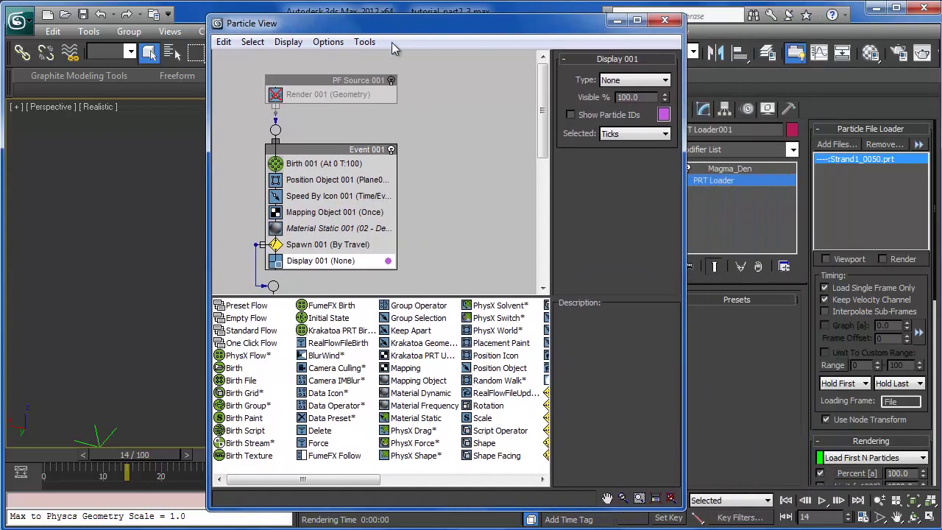
click(391, 81)
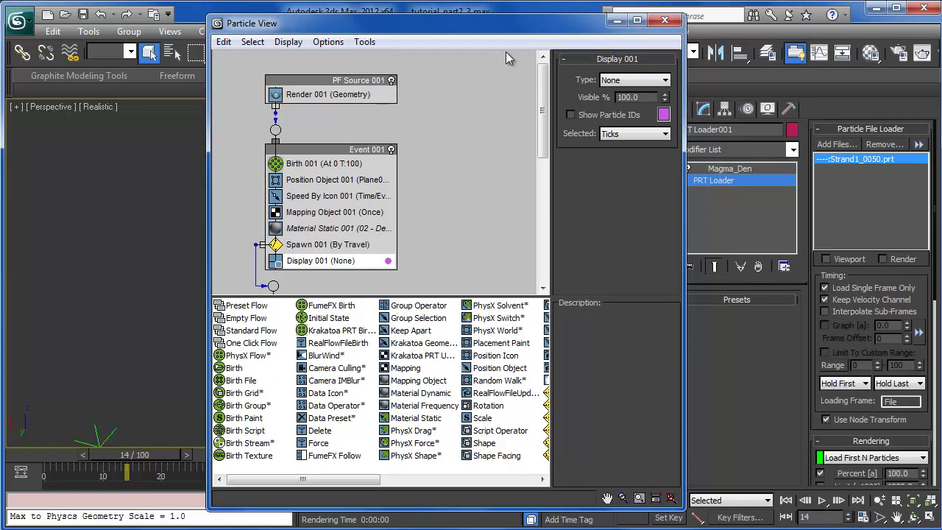
click(617, 21)
Step: Move the animation time to frame 50 to display the particle strands generated by the flow
drag(182, 453, 302, 458)
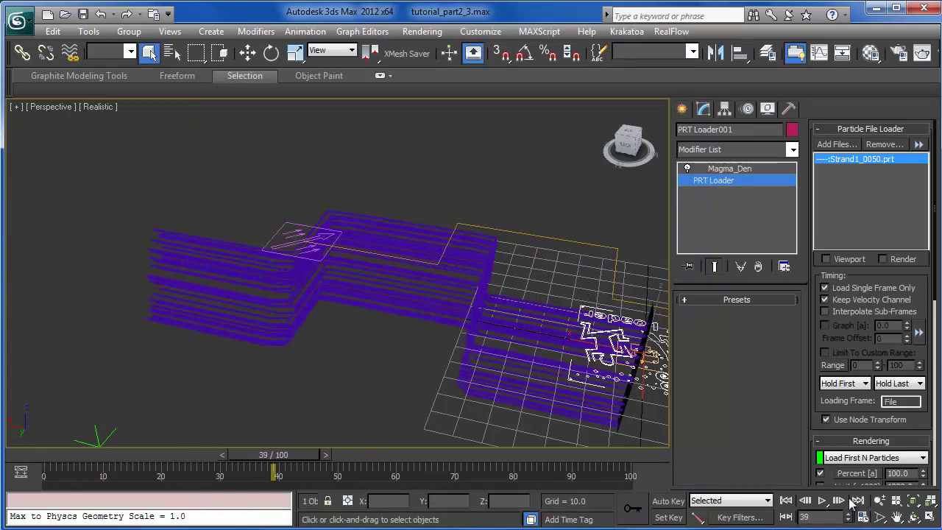
key(Return)
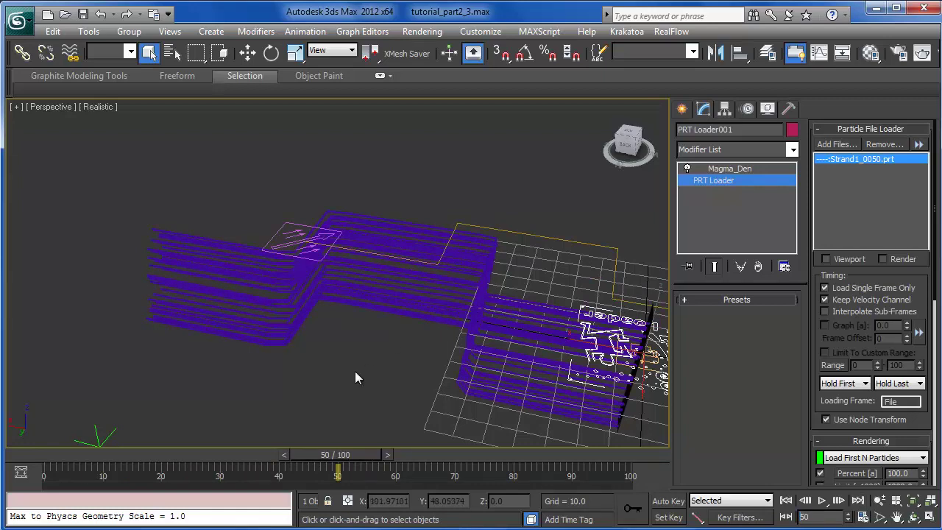
middle_drag(367, 370, 333, 401)
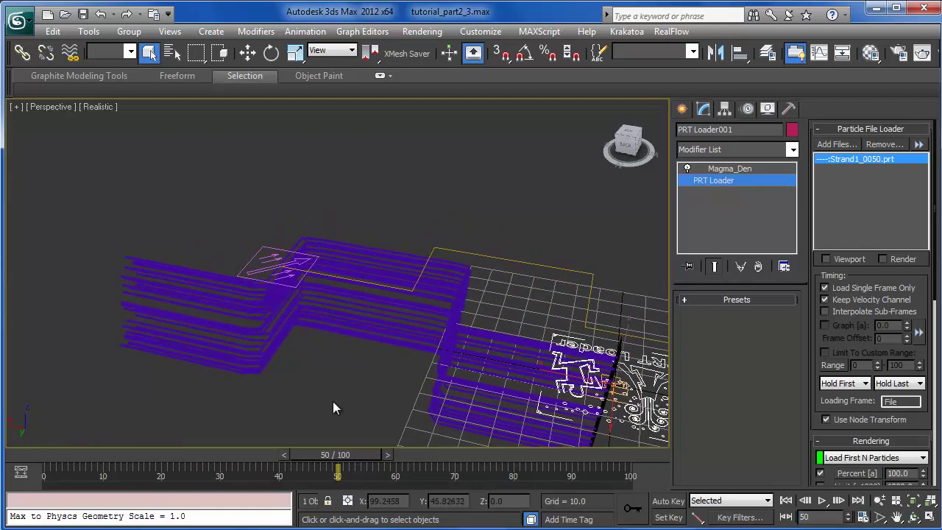
Step: Open the Krakatoa controls from the render setup and set the render mode to Save Particles To File Sequence
key(F10)
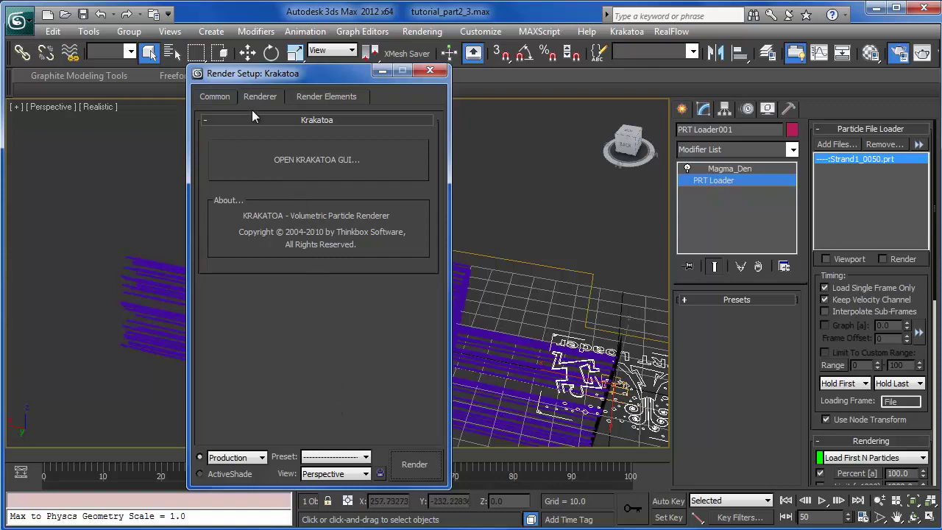
click(216, 98)
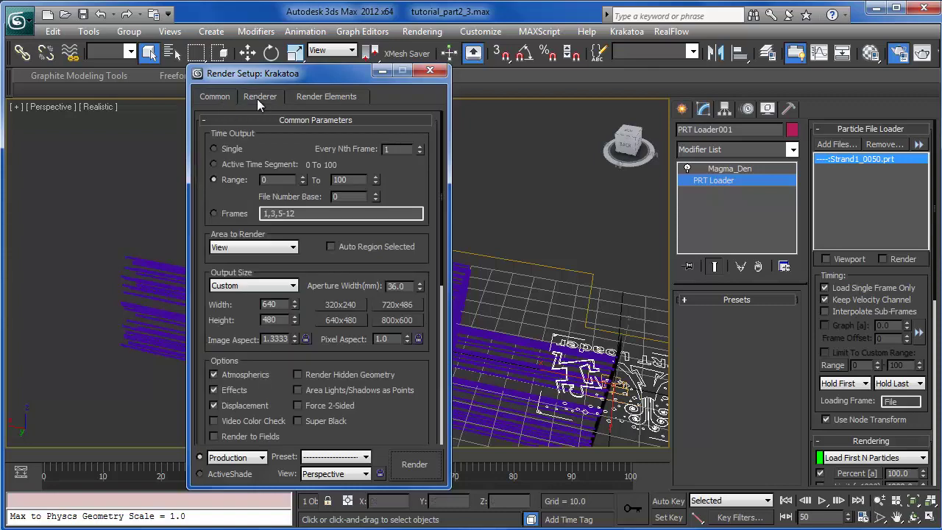
click(257, 99)
click(280, 162)
scroll(568, 112, up, 3)
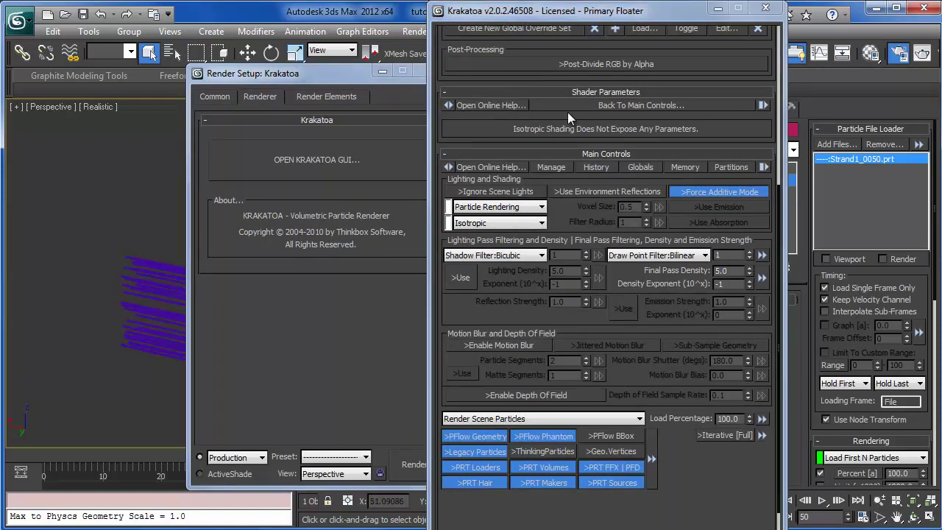
click(530, 420)
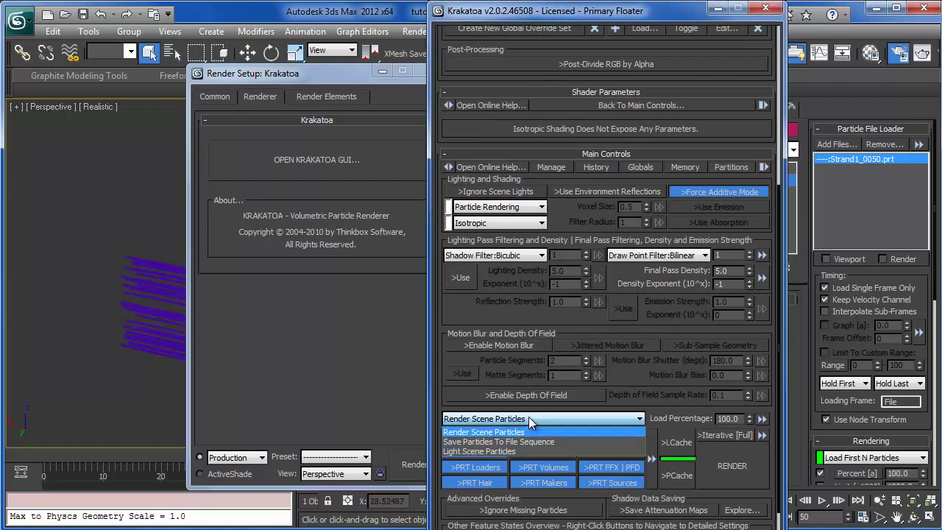
click(529, 419)
click(509, 418)
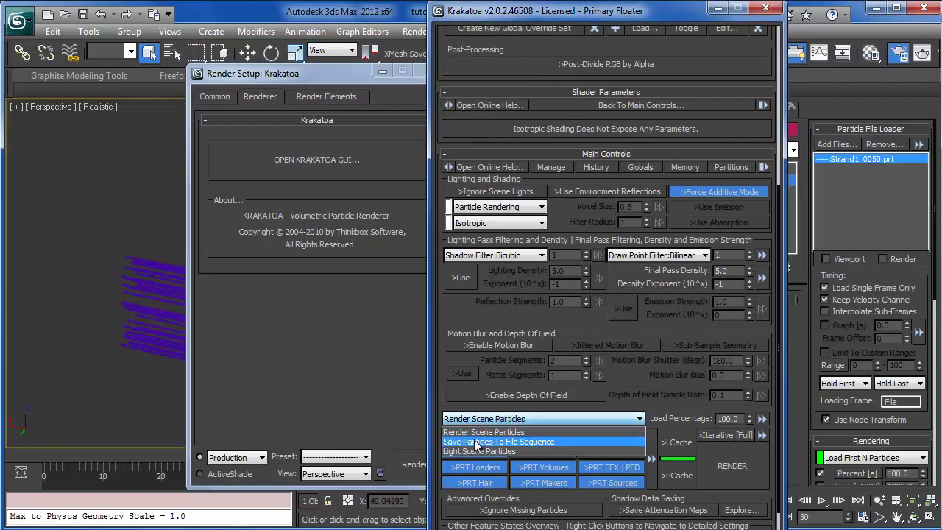
click(480, 441)
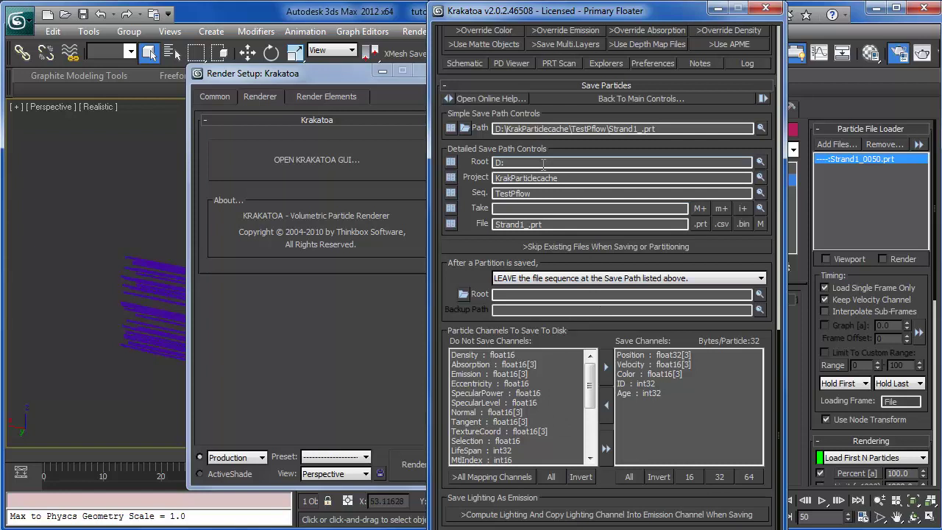
Step: Set the render time output to Single frame and return to Krakatoa's main controls
click(206, 95)
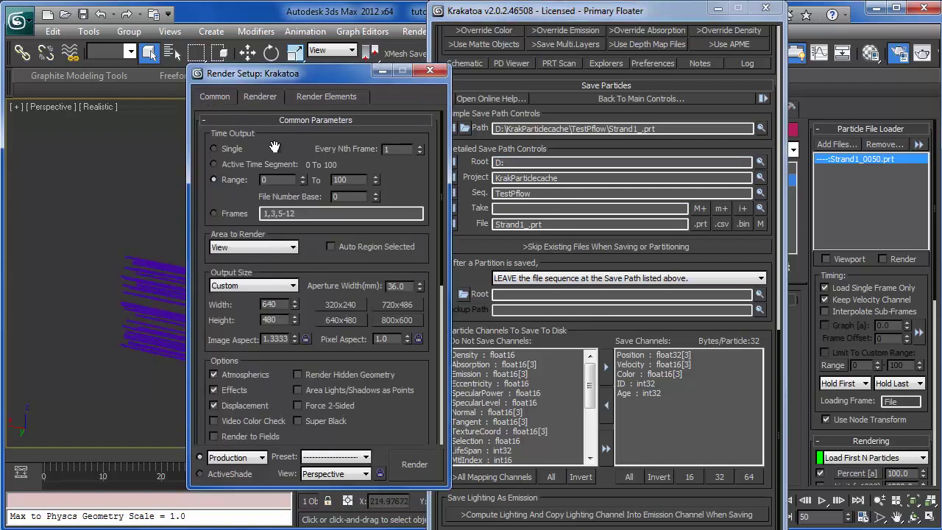
click(227, 150)
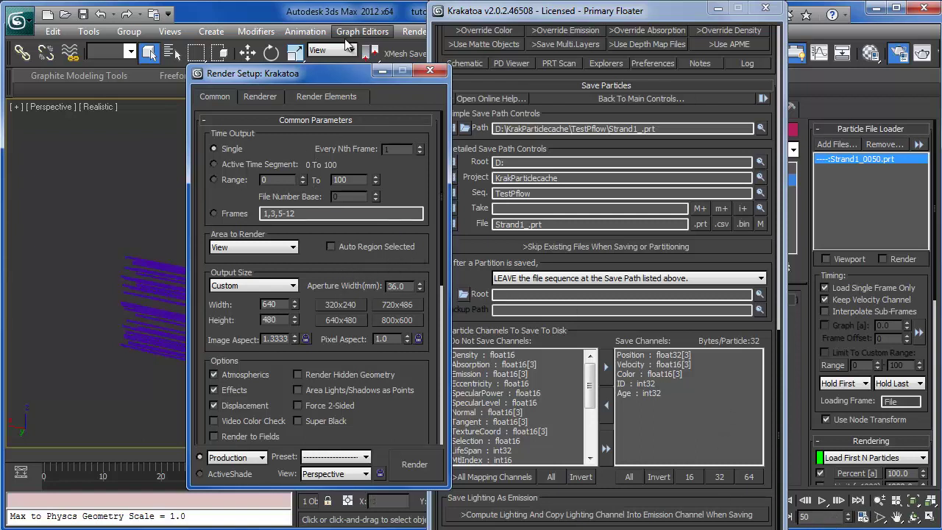
click(319, 13)
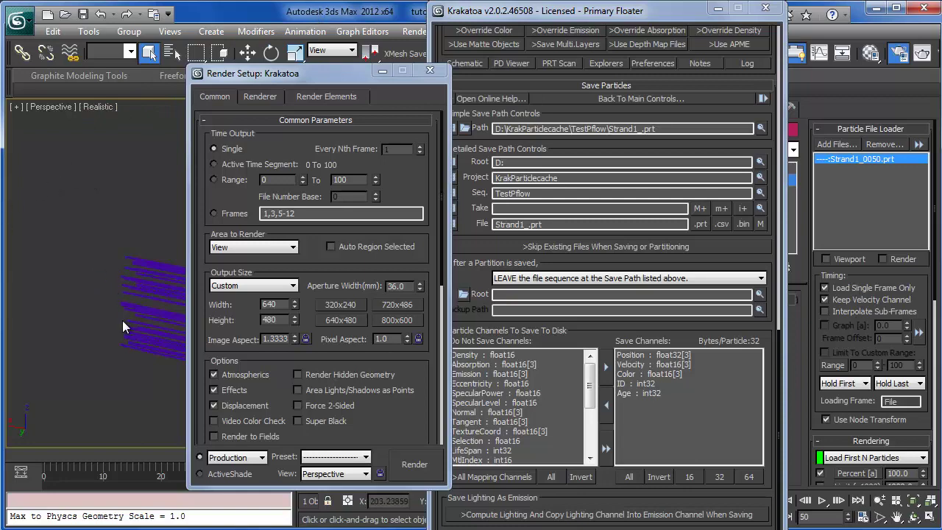
click(614, 99)
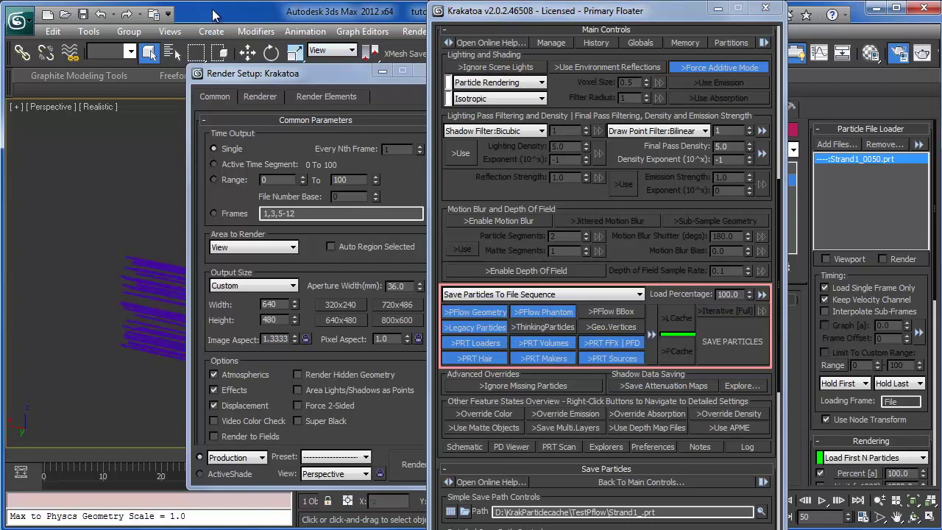
Step: In Particle View, set the render type of PF Source 001's Render 001 operator to Bounding Boxes
key(6)
drag(287, 28, 250, 29)
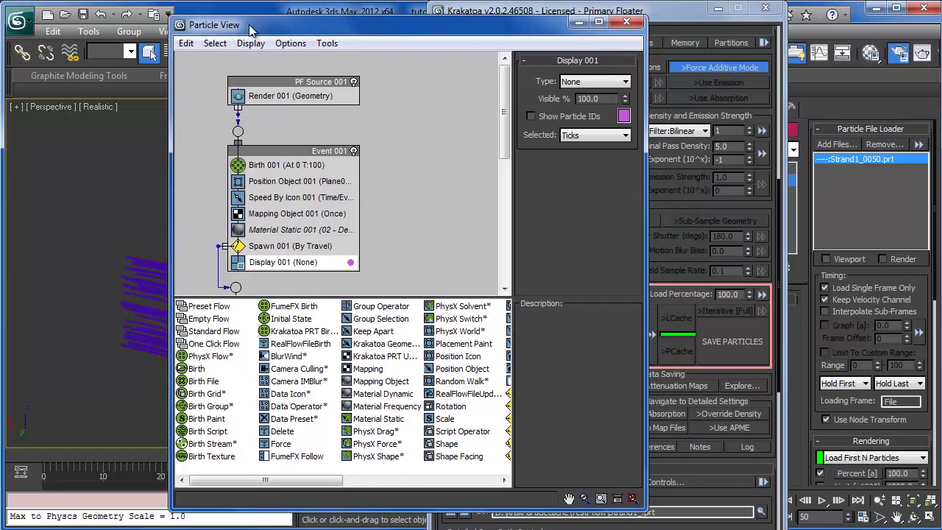
scroll(369, 162, down, 2)
scroll(331, 133, up, 2)
click(306, 97)
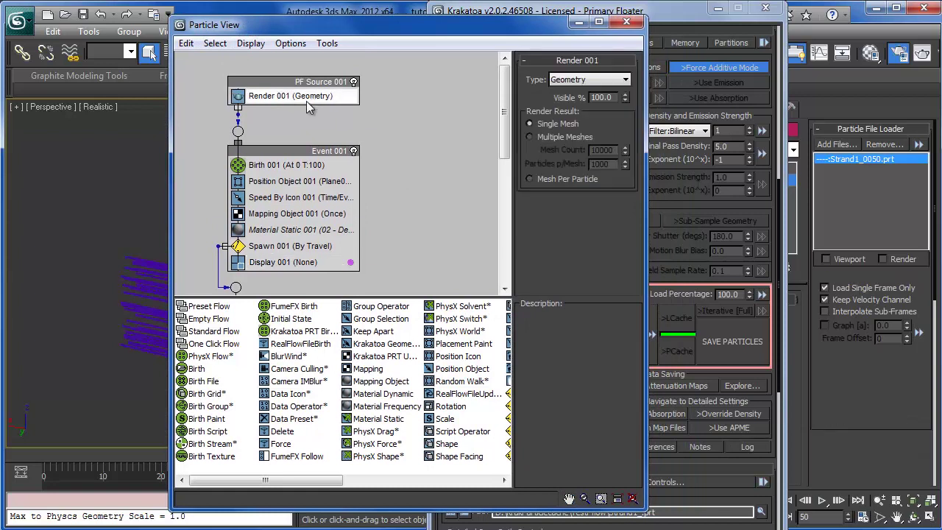
click(593, 80)
click(589, 103)
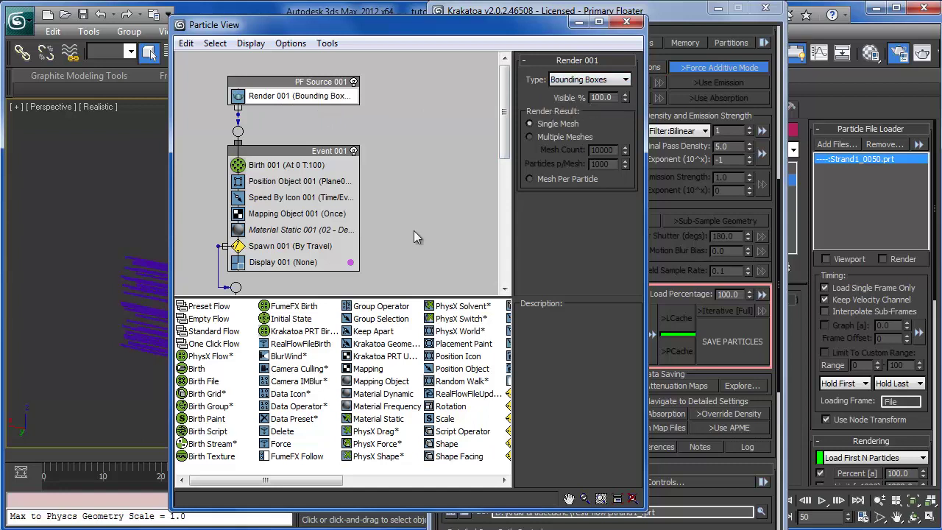
Step: Add a Render operator at the start of Event 002
middle_drag(414, 231, 426, 153)
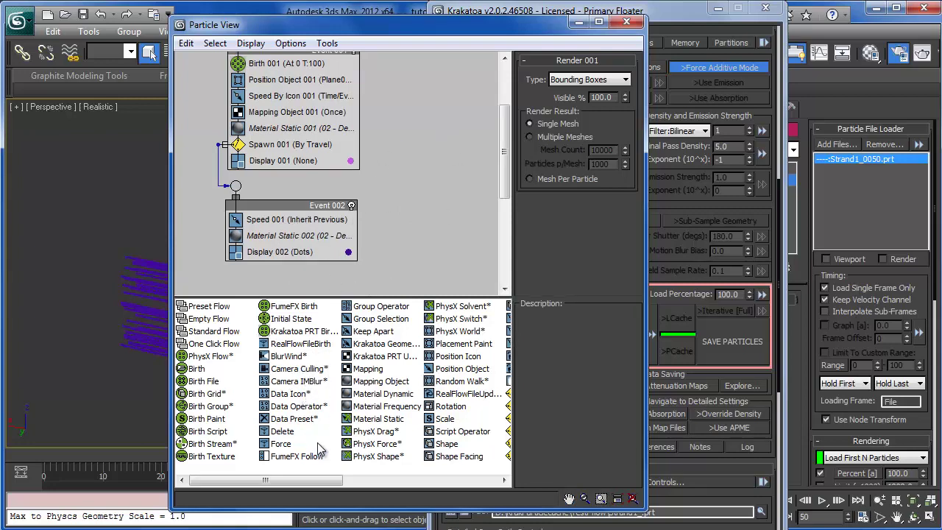
scroll(318, 449, down, 5)
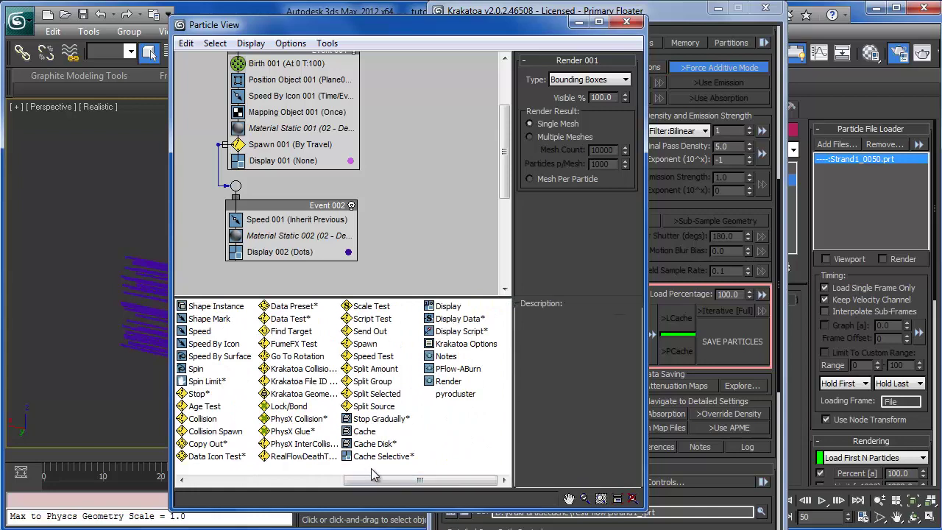
drag(450, 388, 273, 224)
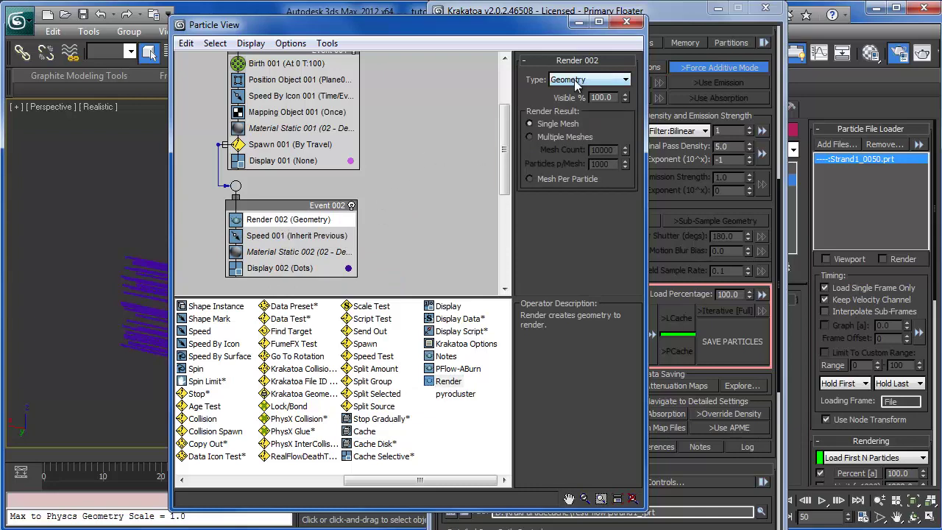
Step: Save the particles at frame 50 to D:\KrakParticlecache\TestPflow\Strand1_.prt, overwriting the existing file
click(581, 24)
click(722, 342)
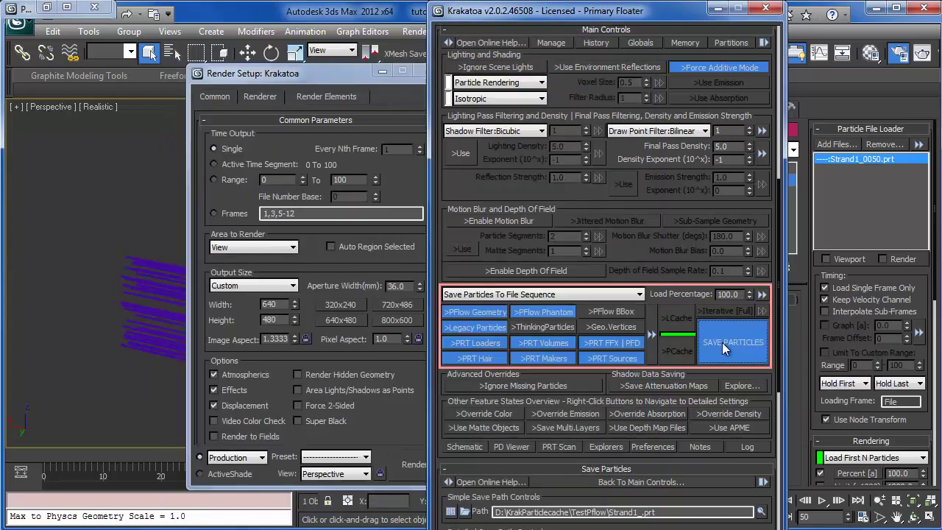
drag(593, 263, 442, 153)
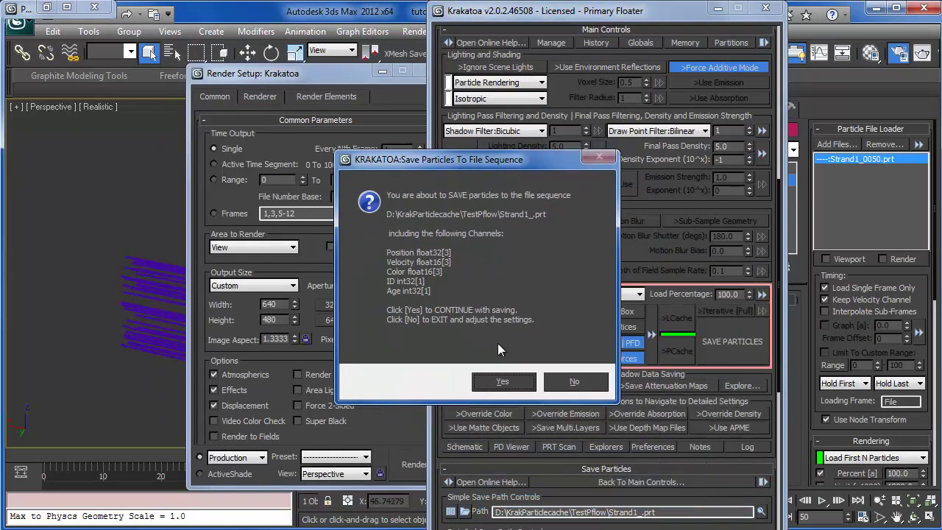
click(507, 382)
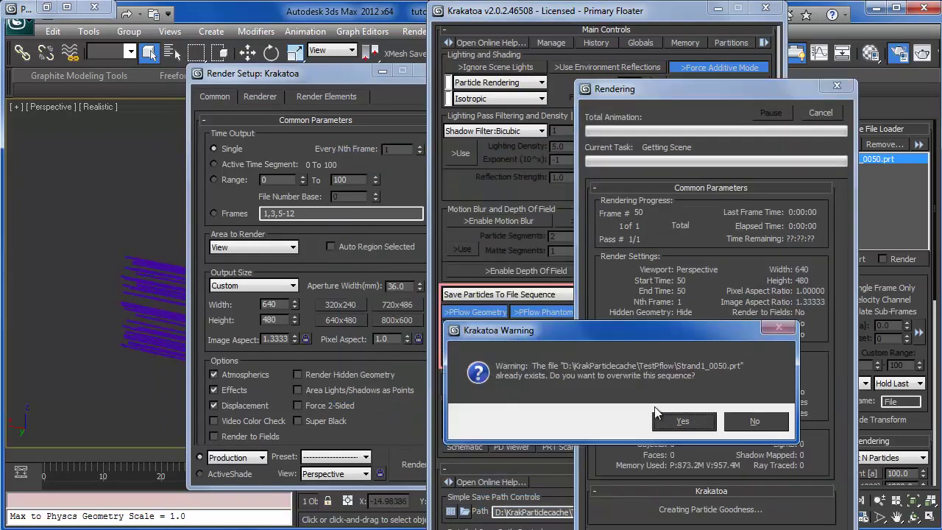
click(682, 426)
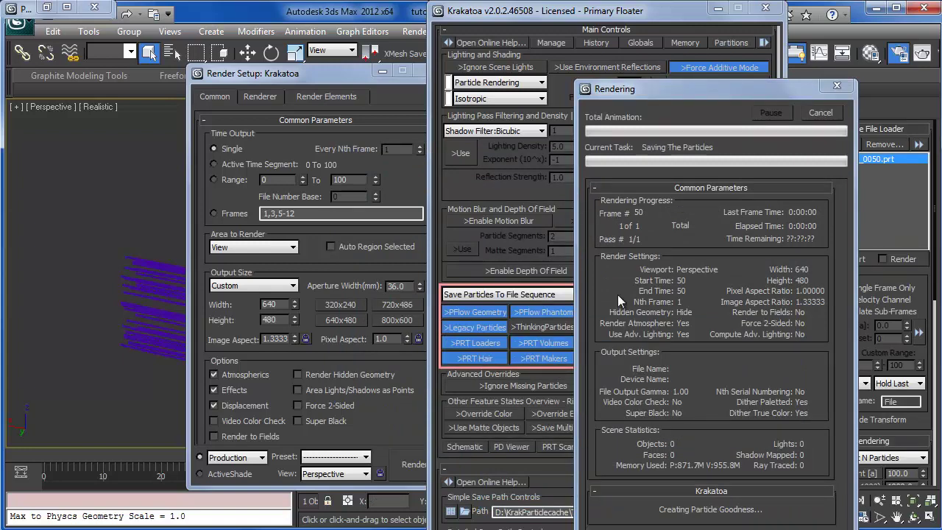
Step: Set the Krakatoa mode to Render Scene Particles and the time output to Active Time Segment, and put both settings windows away
click(474, 296)
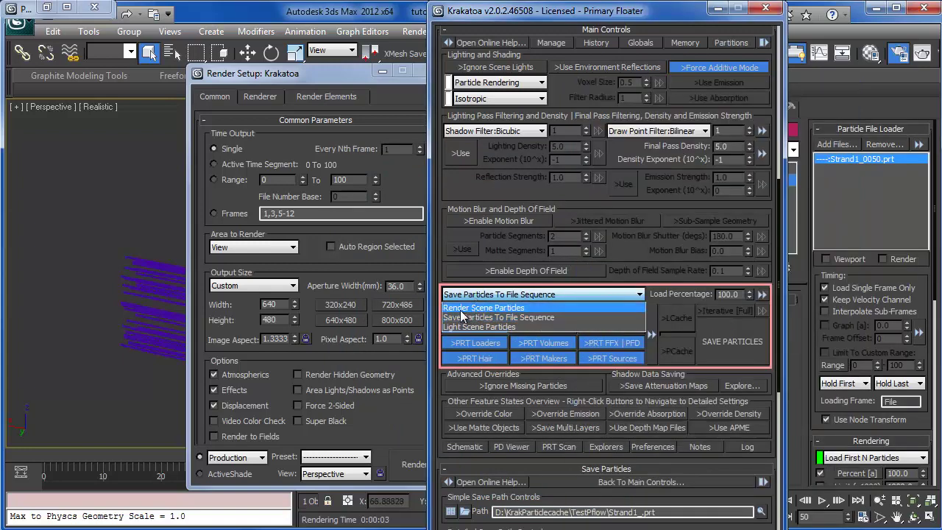
click(461, 309)
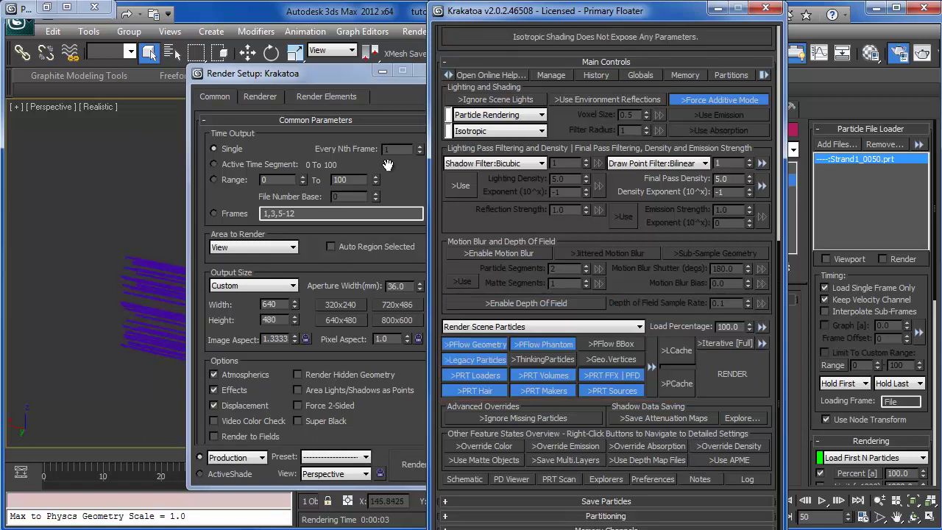
click(225, 167)
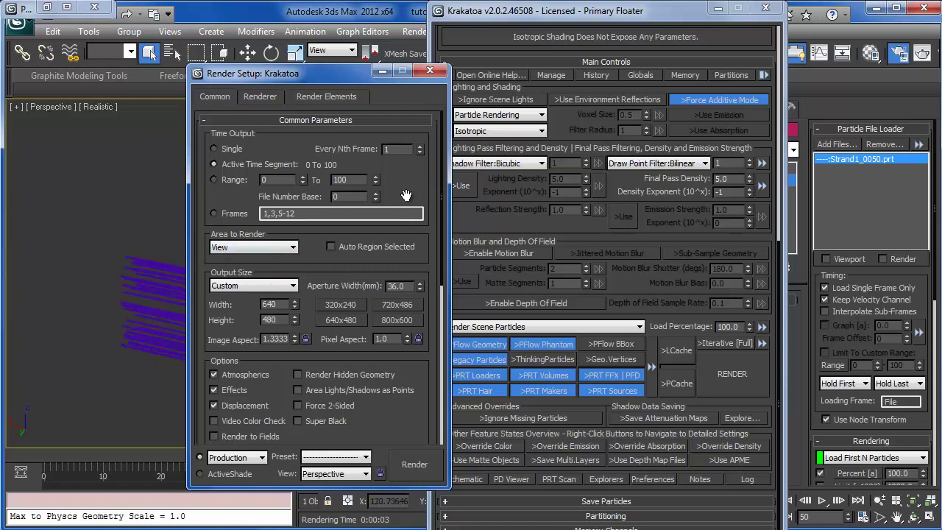
scroll(406, 194, down, 2)
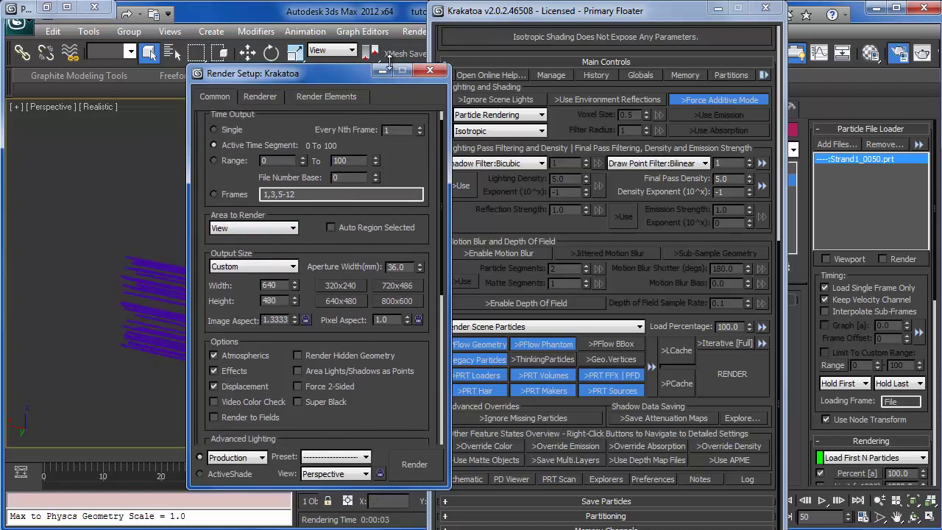
click(431, 71)
click(716, 8)
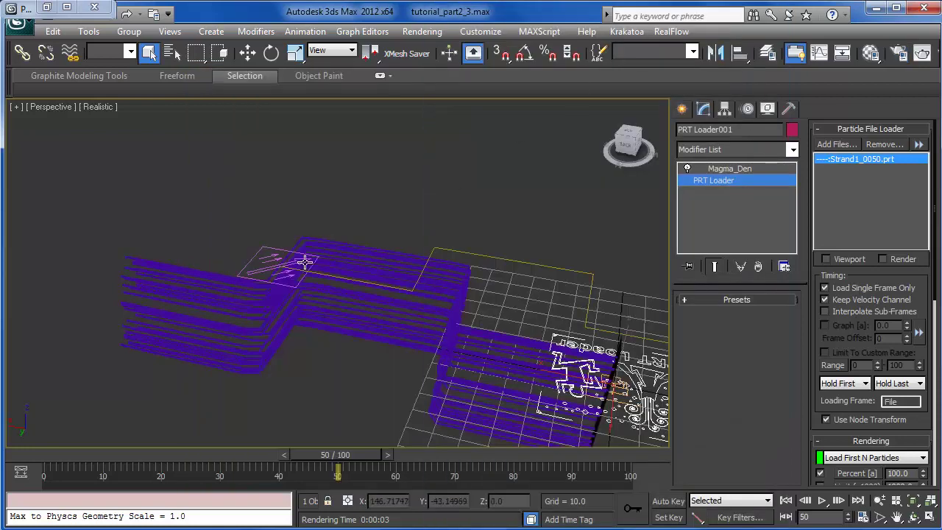
Step: Test-render the Particle Flow strands in the perspective view at frame 50 and inspect the image
middle_drag(370, 197, 363, 188)
key(shift+q)
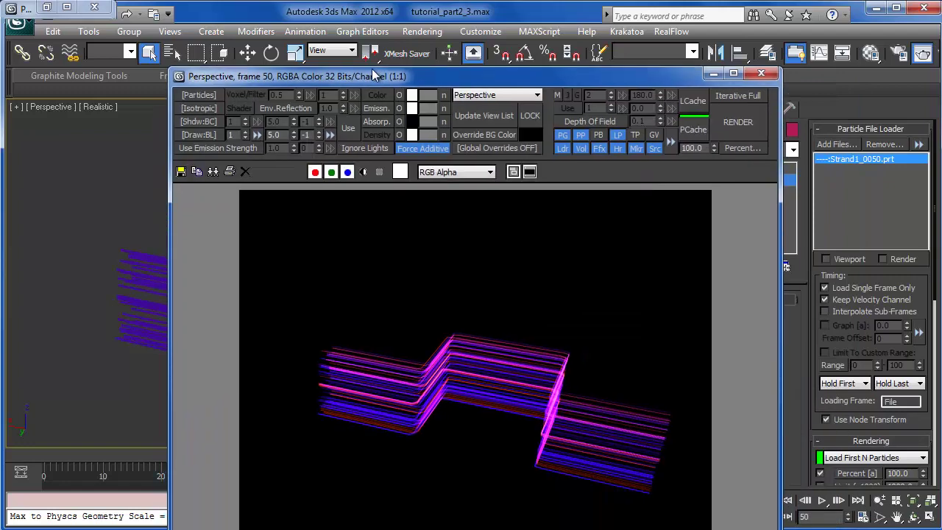
drag(371, 68, 368, 33)
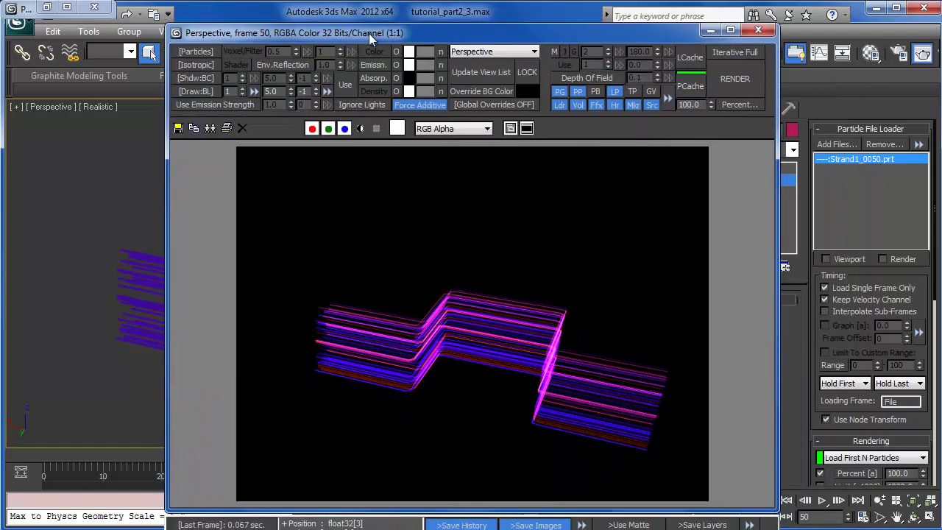
click(710, 31)
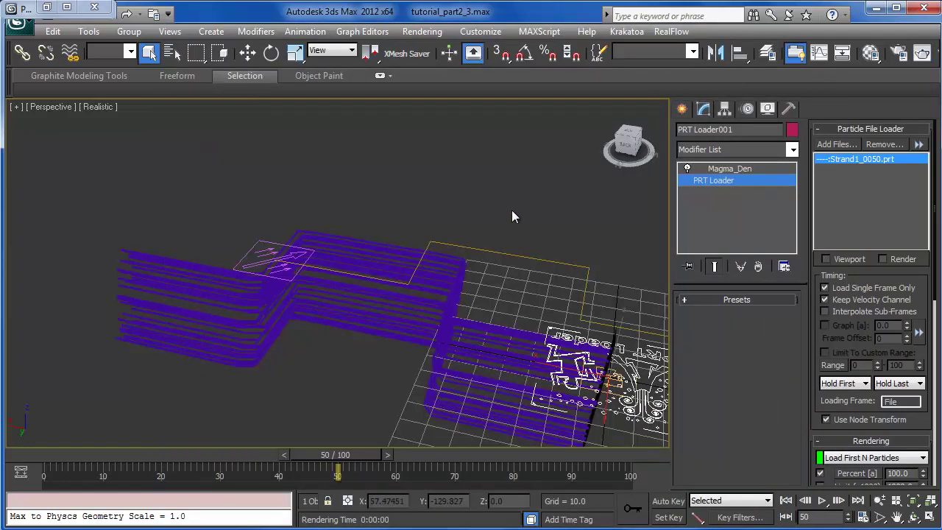
Step: Turn off PF Source 001 in Particle View and minimize the Particle View window
key(6)
scroll(358, 81, up, 3)
click(342, 81)
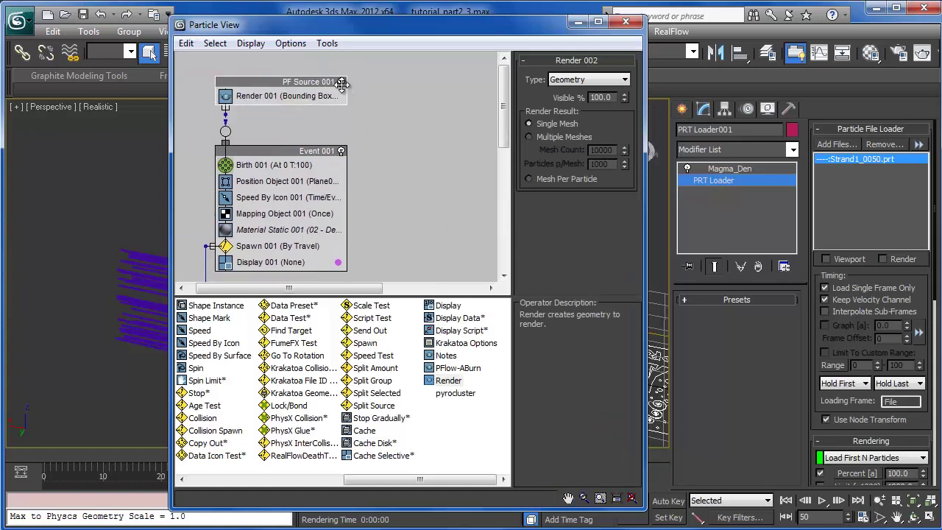
click(579, 24)
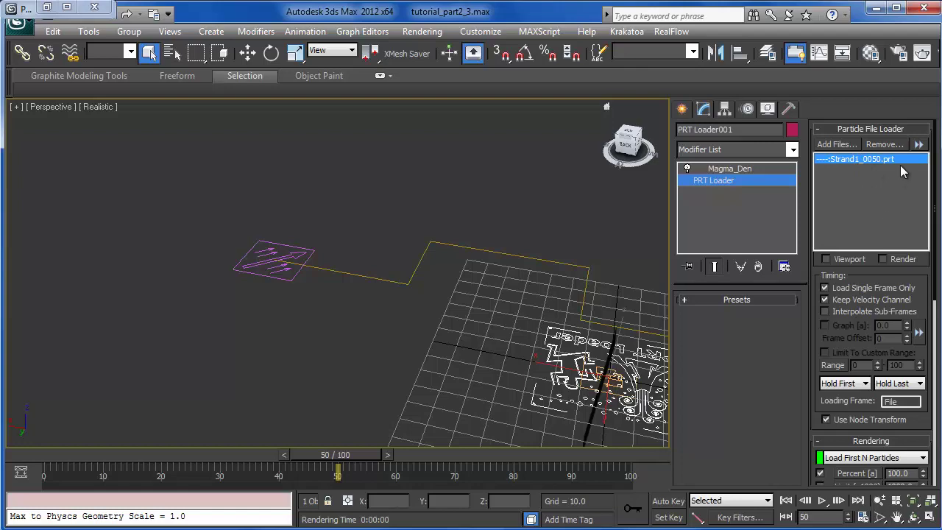
Step: Enable Strand1_0050.prt for both viewport and render in PRT Loader001, and test-render the perspective view
click(894, 259)
click(832, 257)
key(shift+q)
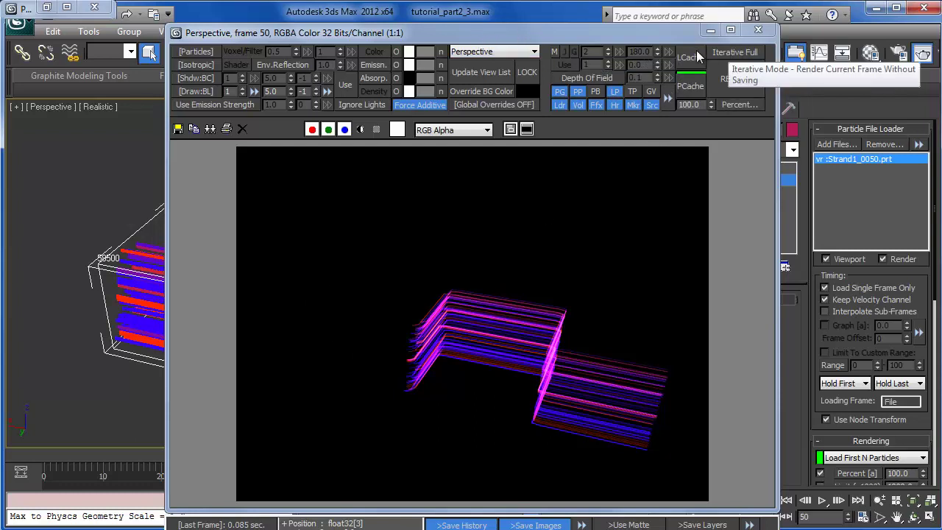
click(759, 31)
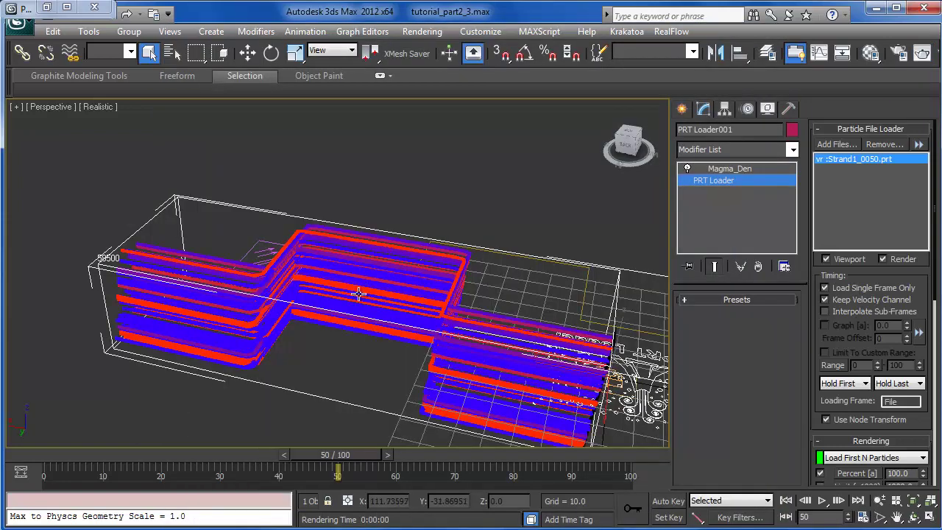
Step: Set the current frame to 49 and look at the loaded strands from another side
mouse_move(329, 458)
mouse_down()
mouse_move(289, 469)
mouse_move(333, 469)
mouse_up()
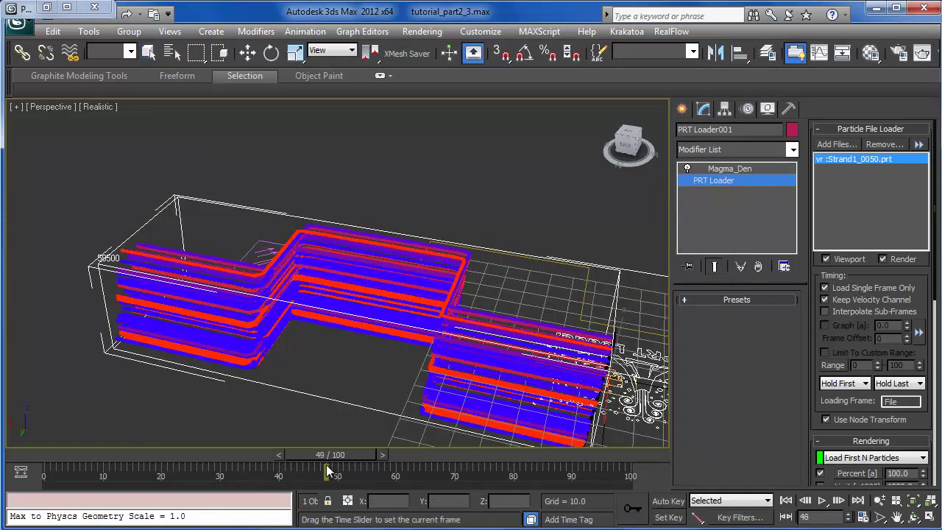
scroll(347, 343, down, 3)
alt+middle_drag(391, 339, 410, 359)
alt+middle_drag(442, 329, 403, 360)
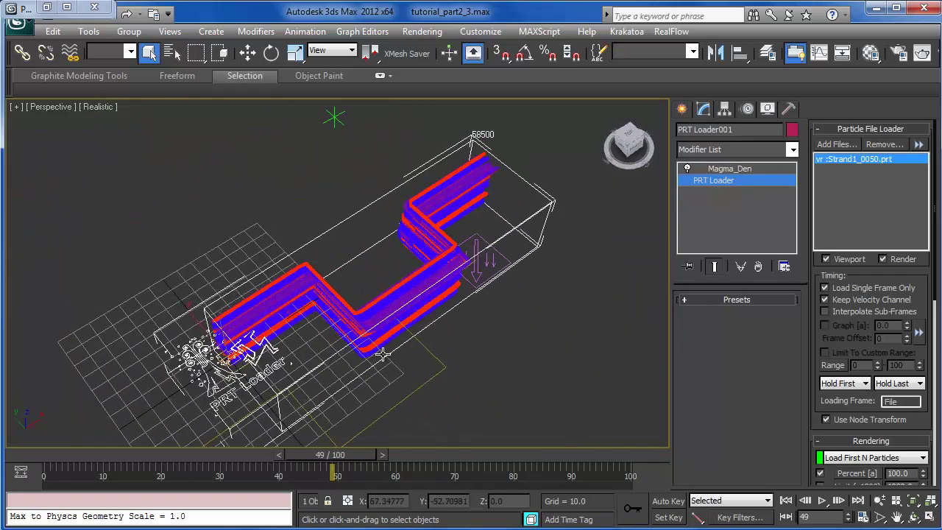
middle_drag(338, 335, 304, 345)
Step: Rotate a copy of PRT Loader001 by -90 degrees around Z with angle snap on, as PRT Loader002
key(w)
key(e)
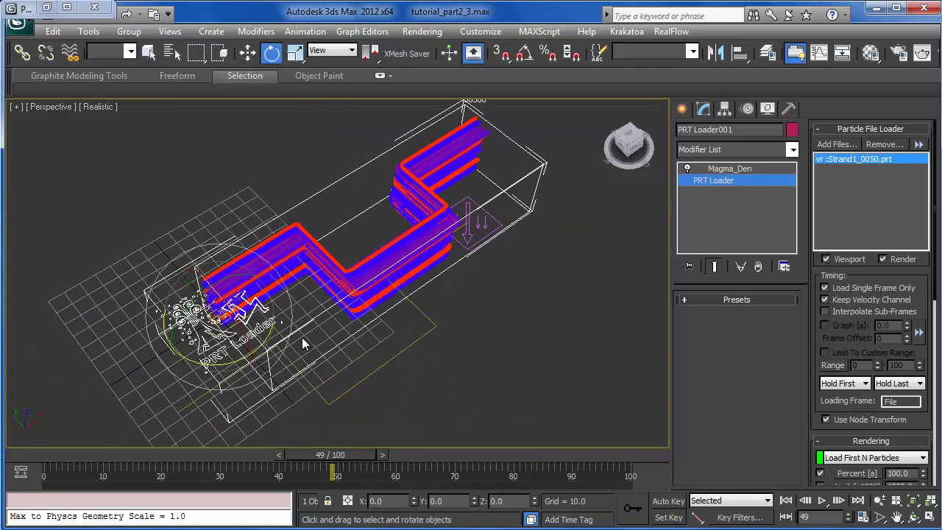
mouse_move(263, 343)
shift+mouse_down()
mouse_move(116, 420)
mouse_move(147, 416)
shift+mouse_up()
click(535, 334)
key(a)
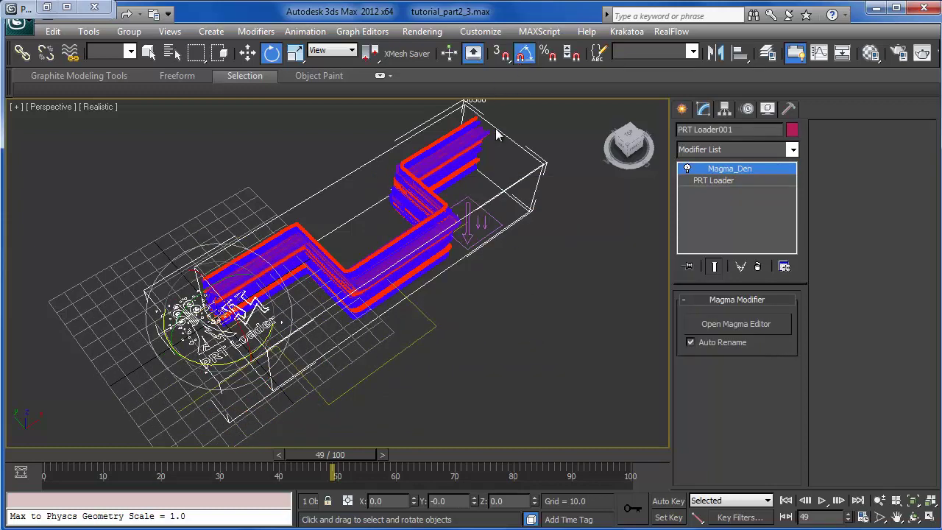
mouse_move(262, 345)
shift+mouse_down()
mouse_move(193, 400)
mouse_move(215, 397)
shift+mouse_up()
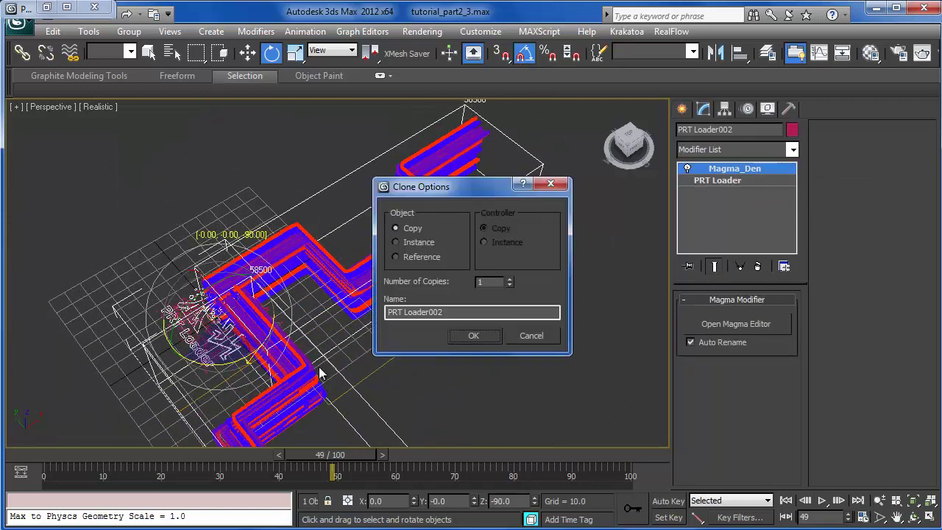
click(472, 335)
Step: Set PRT Loader002's rendering mode to Load Every Nth Particle with a percentage of 10
middle_drag(468, 338, 461, 246)
scroll(460, 268, down, 3)
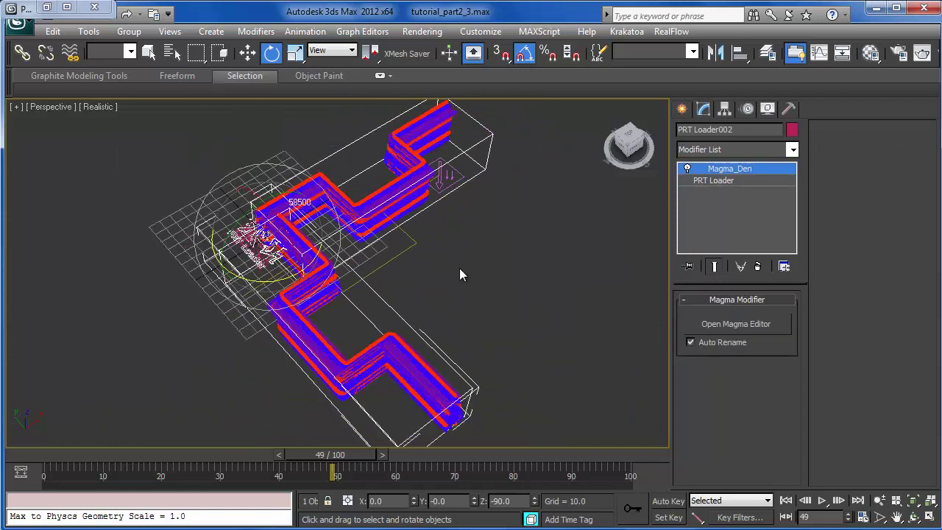
click(714, 182)
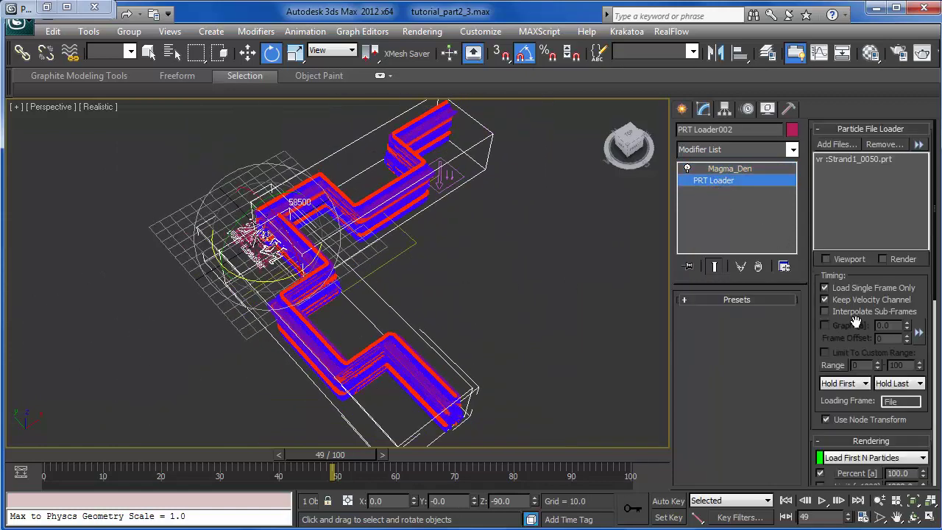
drag(847, 348, 847, 174)
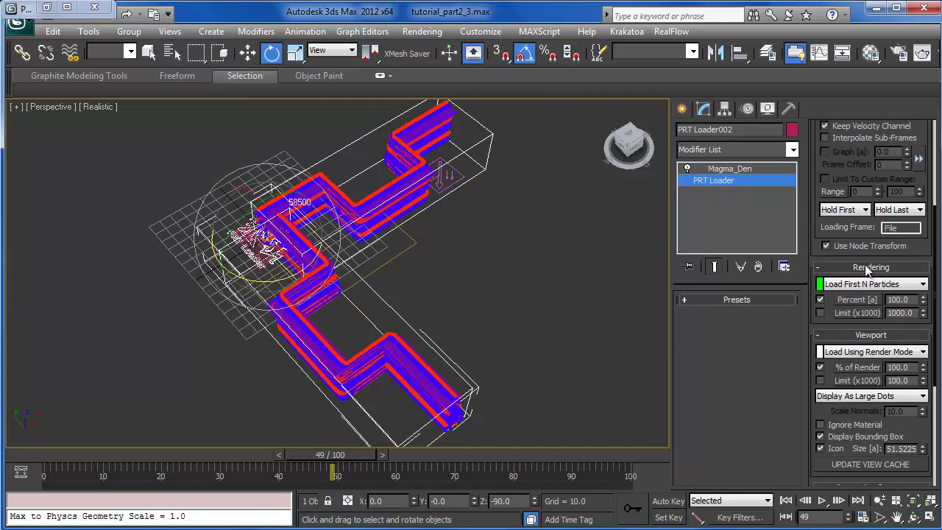
drag(824, 323, 823, 331)
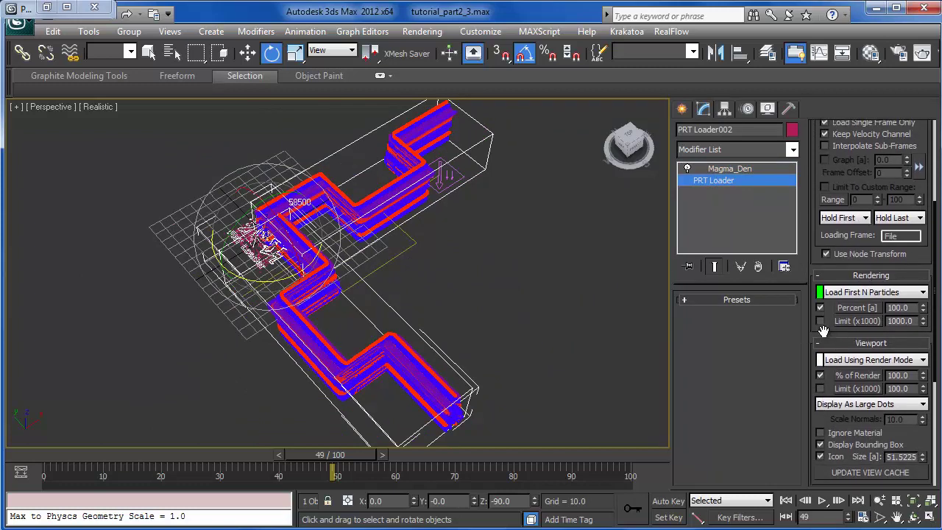
click(881, 293)
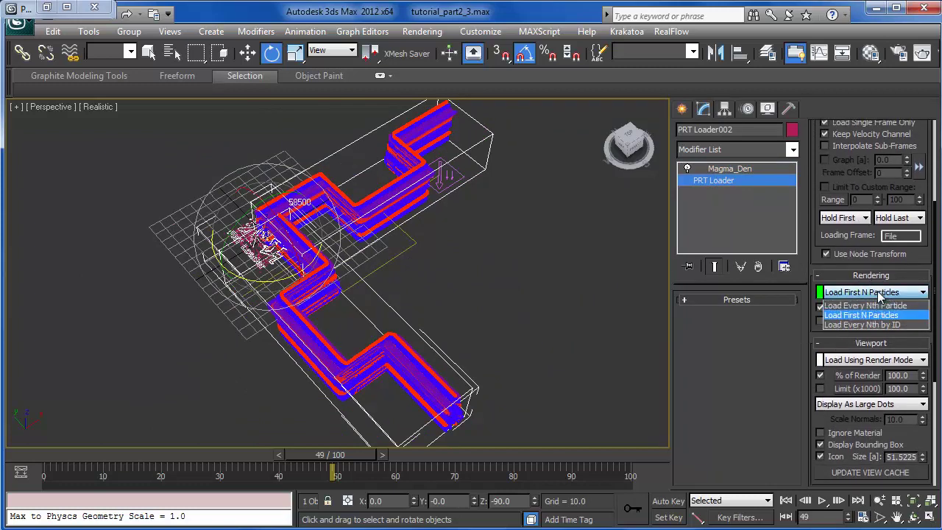
click(884, 306)
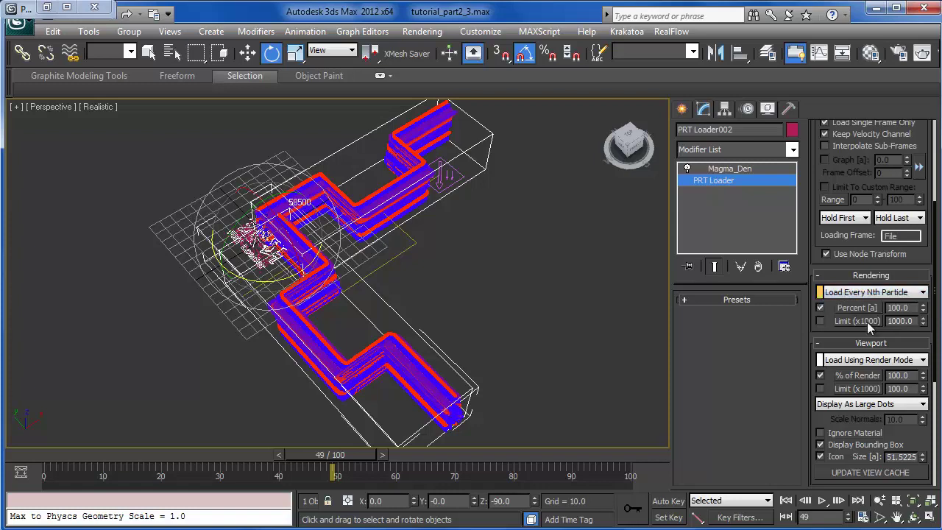
double_click(905, 308)
text(10)
key(Return)
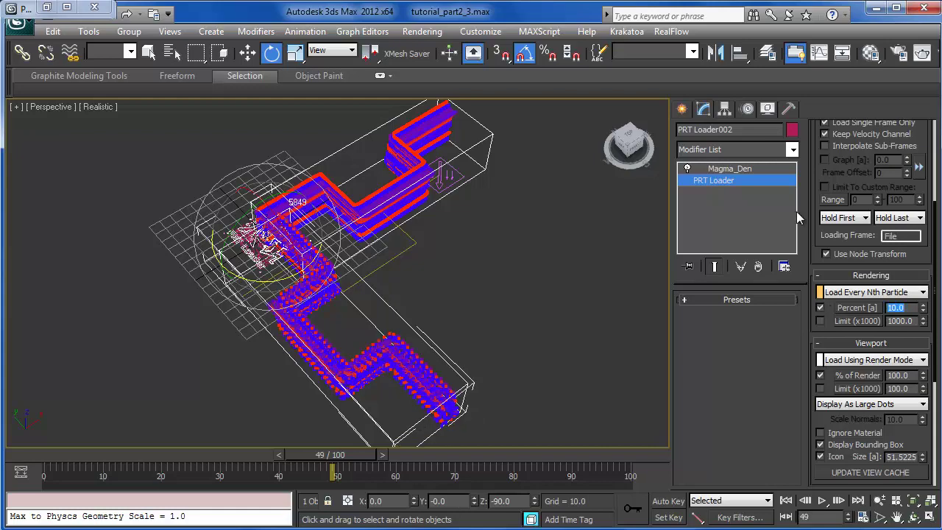
Step: Set PRT Loader002's render percentage to 1 and test-render the perspective view
text(1)
key(Return)
scroll(399, 295, up, 5)
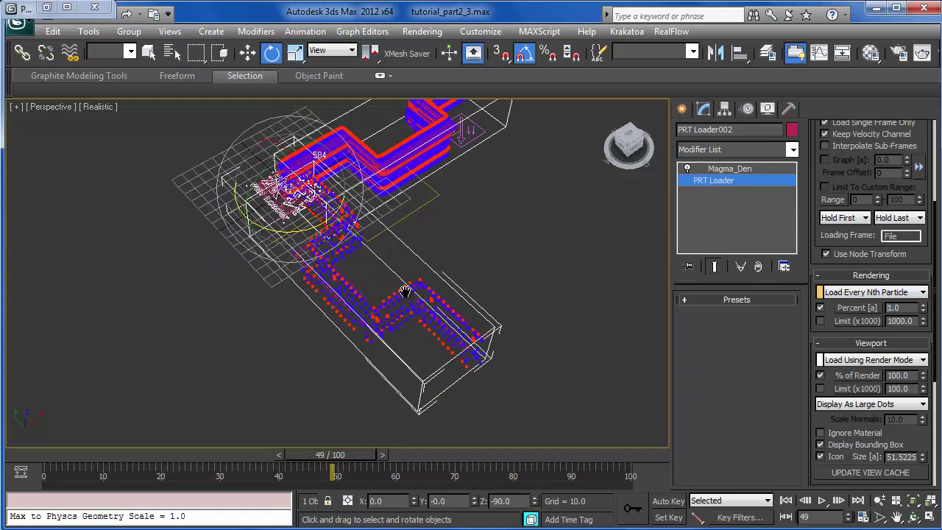
scroll(398, 278, down, 5)
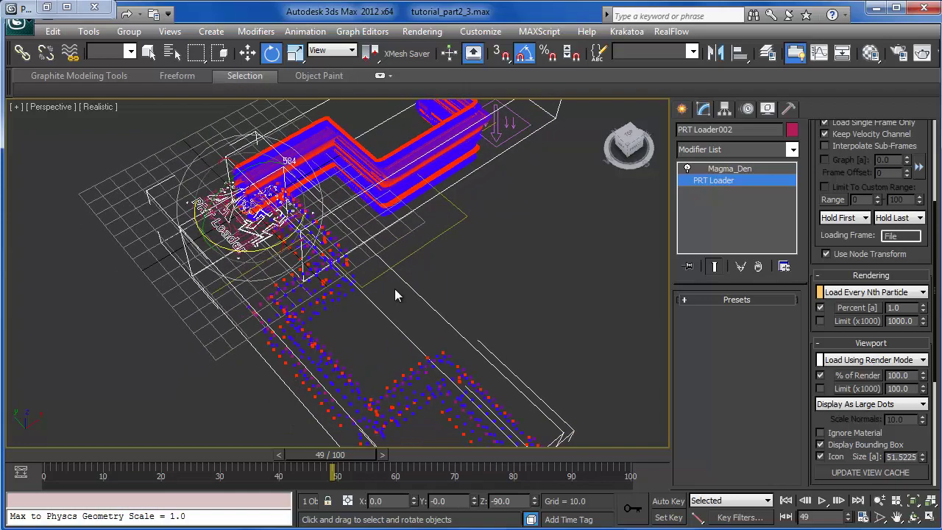
key(shift+q)
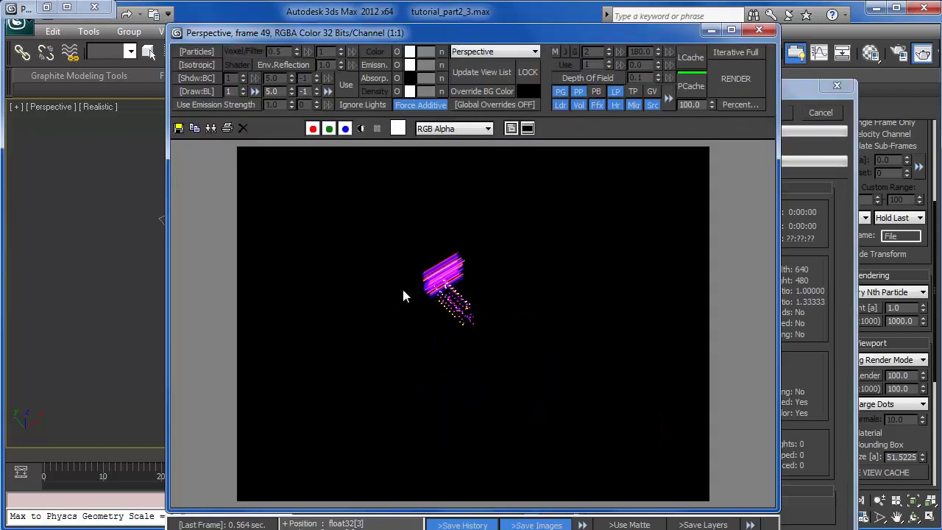
click(758, 31)
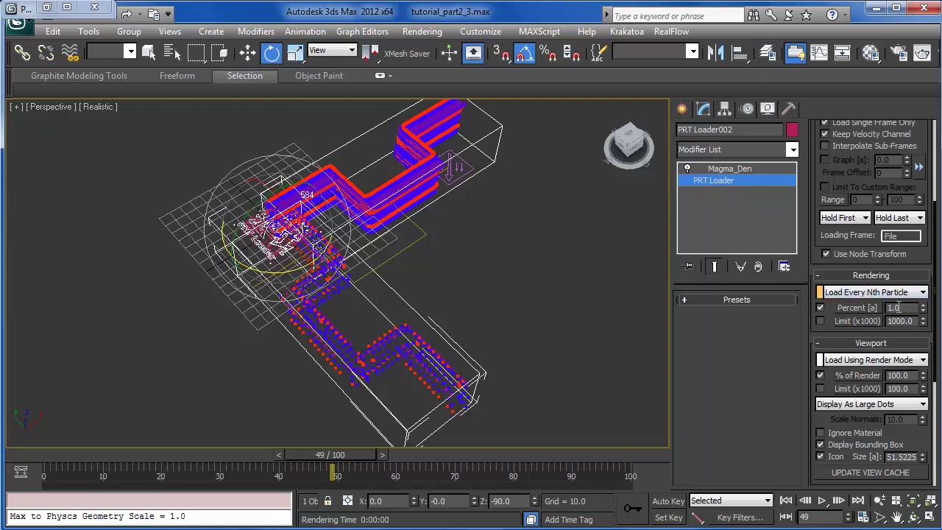
Step: Set PRT Loader002's render percentage to 100 and its viewport mode to Load Every Nth Particle
drag(900, 308, 831, 303)
text(100)
key(Return)
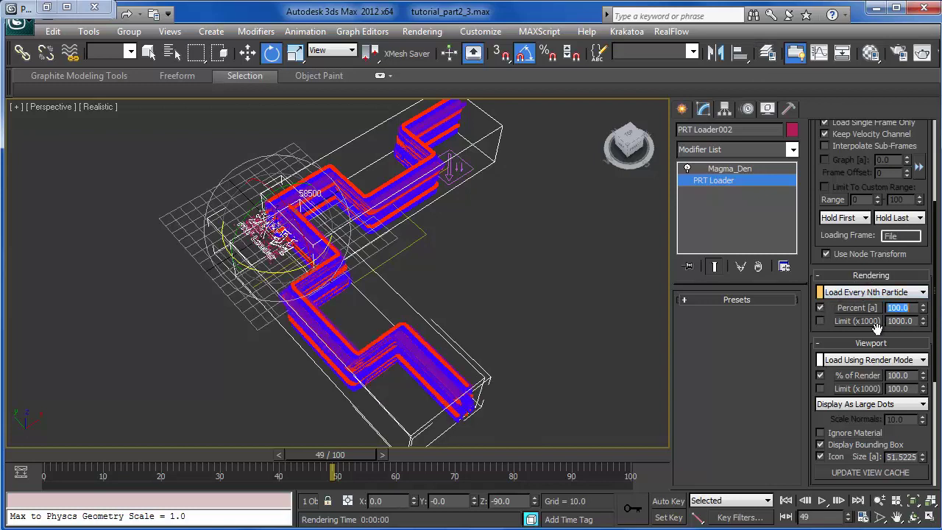
click(877, 360)
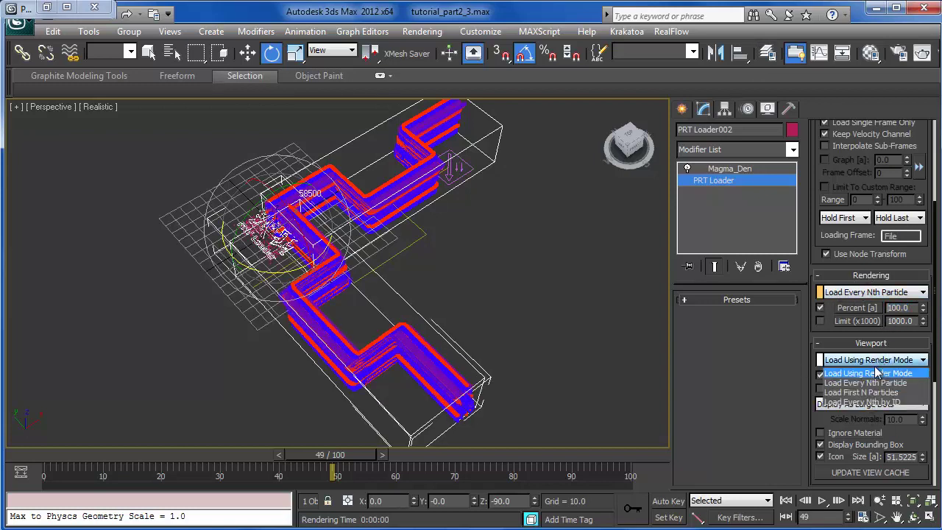
click(897, 381)
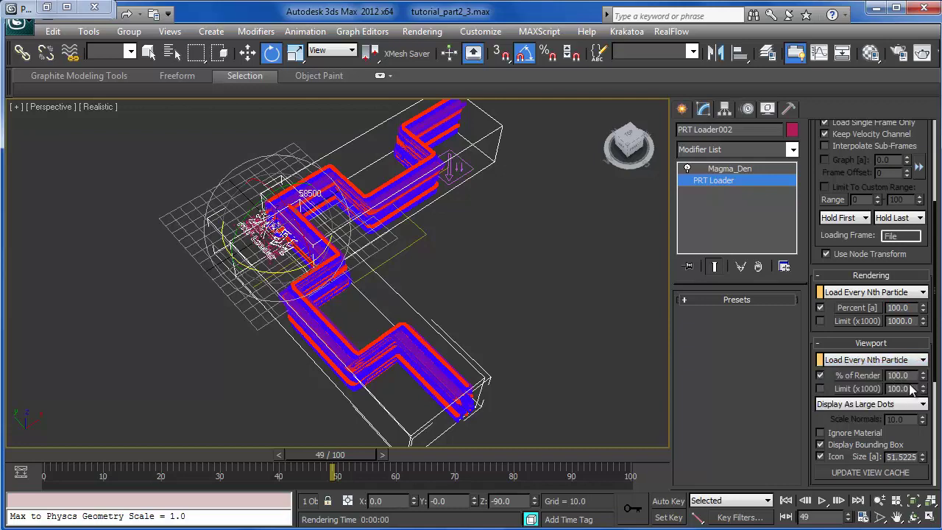
Step: Set PRT Loader002's viewport percentage of render to 10
click(874, 278)
click(874, 290)
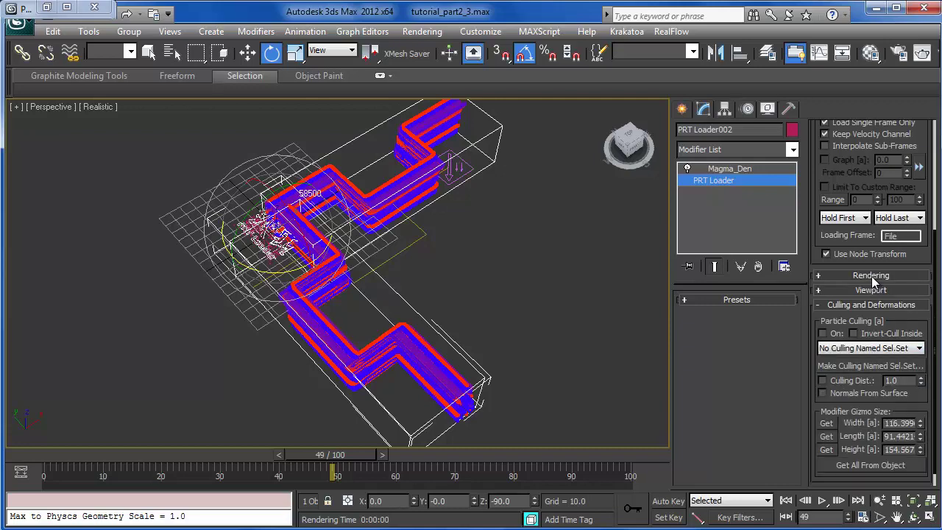
click(873, 276)
click(874, 343)
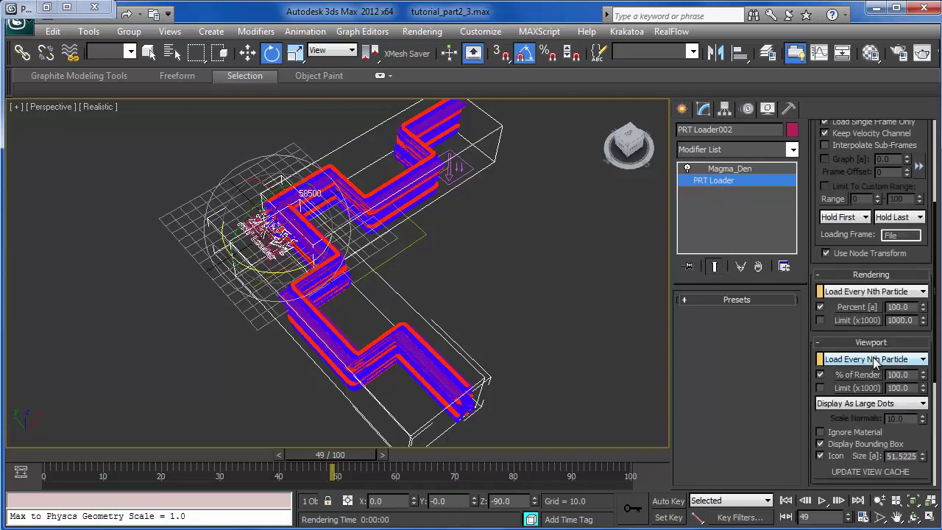
text(10)
key(Return)
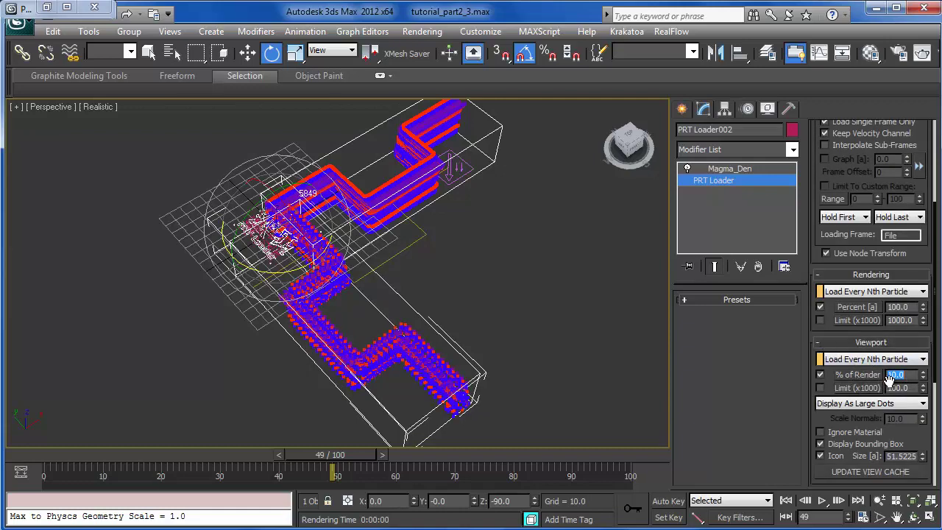
Step: Set PRT Loader002's viewport percentage of render to 1 and test-render the perspective view up to frame 50
key(shift+q)
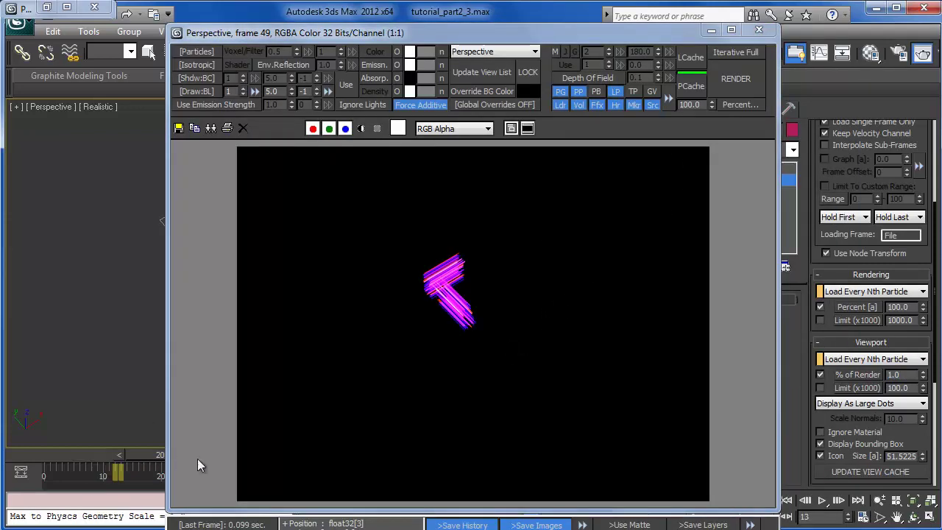
drag(197, 459, 336, 465)
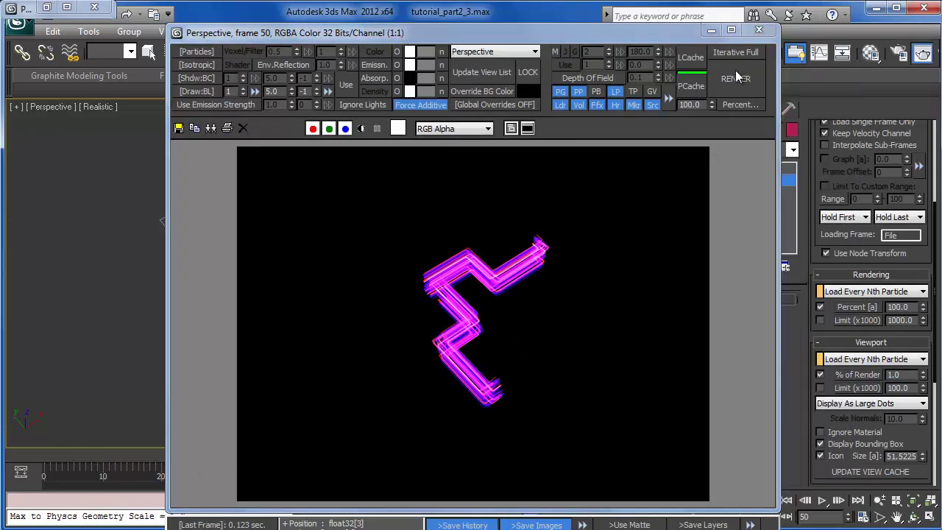
click(759, 30)
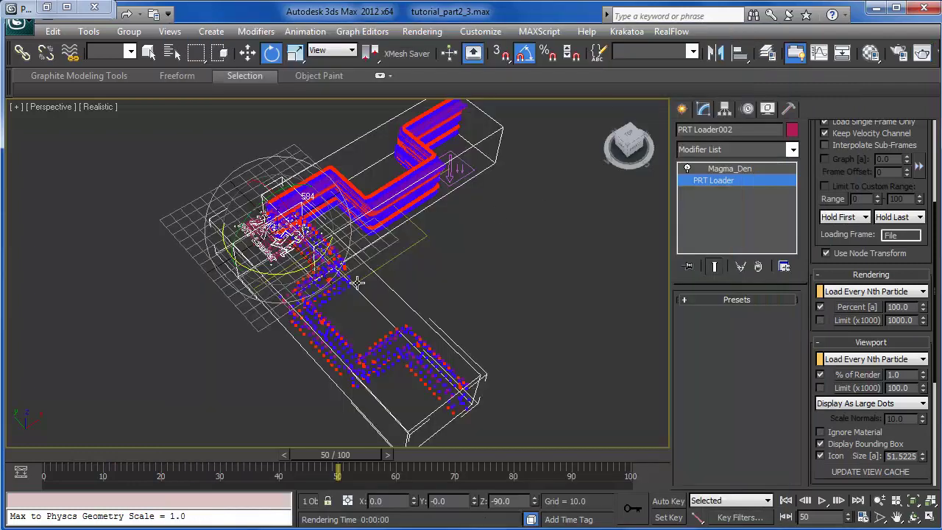
Step: Move PRT Loader002 to about X -15.5, Y 15.3 and test-render the perspective view
alt+middle_drag(344, 278, 469, 272)
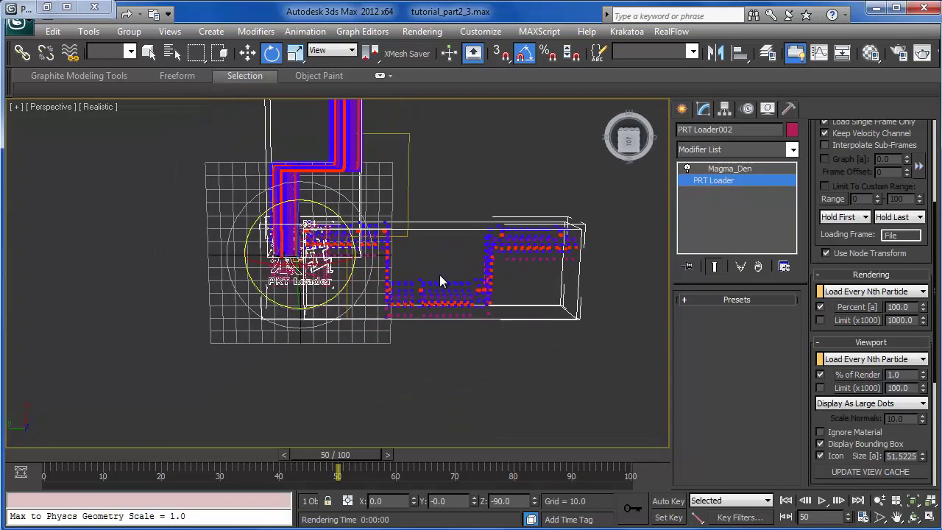
key(w)
drag(280, 237, 265, 250)
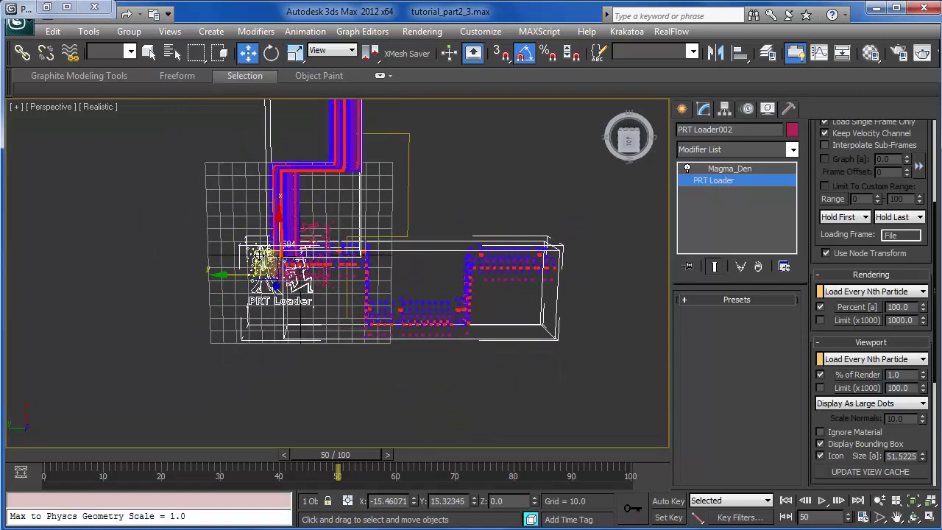
middle_drag(416, 293, 360, 274)
key(shift+q)
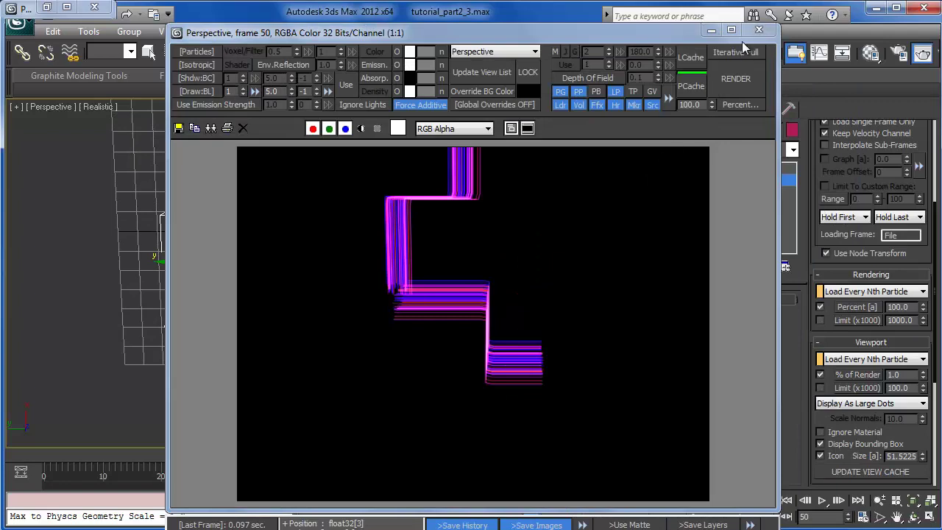
click(759, 31)
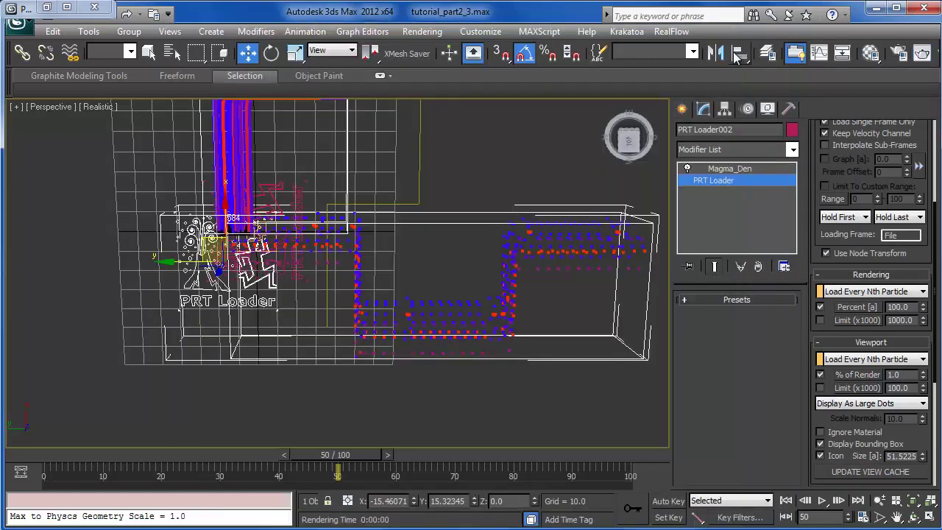
Step: Rotate a copy of PRT Loader002 upright beside the other two strands, as PRT Loader003
middle_drag(361, 265, 287, 309)
scroll(324, 293, down, 2)
scroll(369, 288, down, 4)
alt+middle_drag(389, 308, 292, 187)
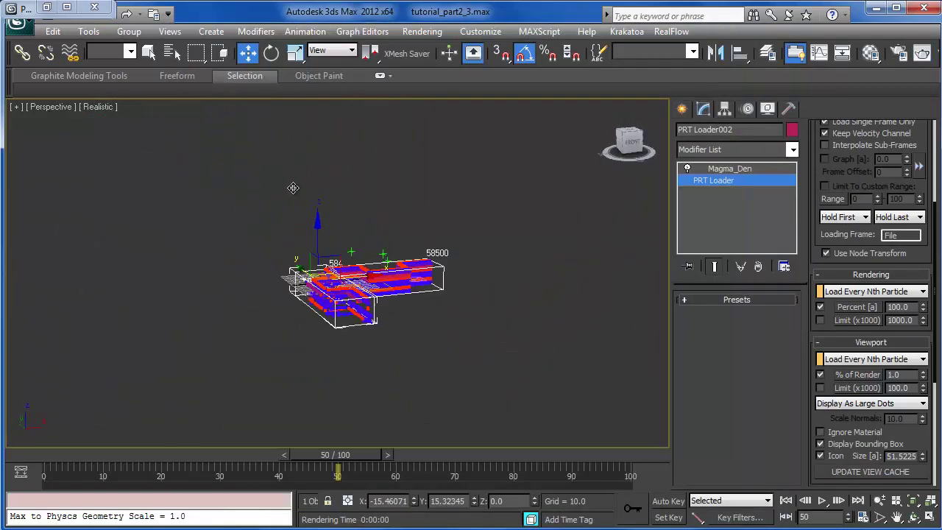
alt+middle_drag(361, 302, 306, 349)
middle_drag(324, 320, 251, 340)
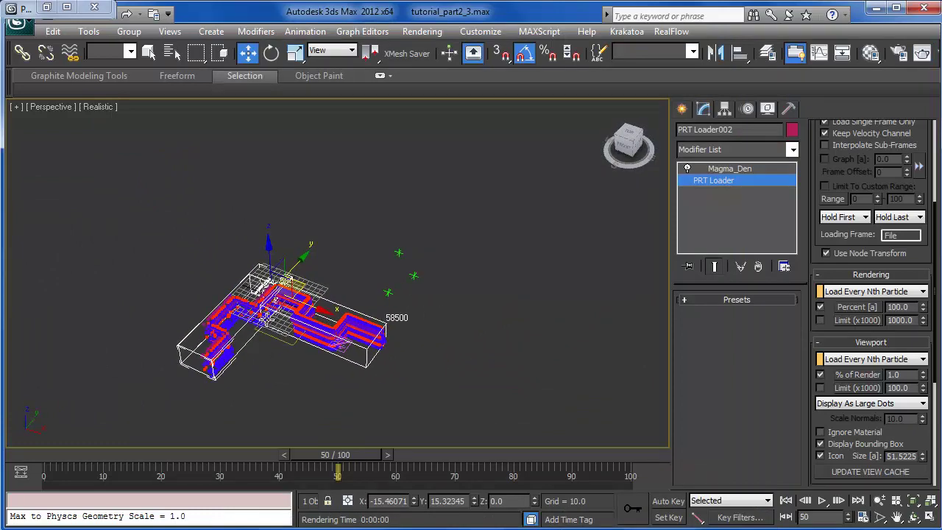
key(e)
mouse_move(298, 295)
mouse_down()
mouse_move(300, 227)
mouse_move(322, 261)
mouse_up()
click(475, 339)
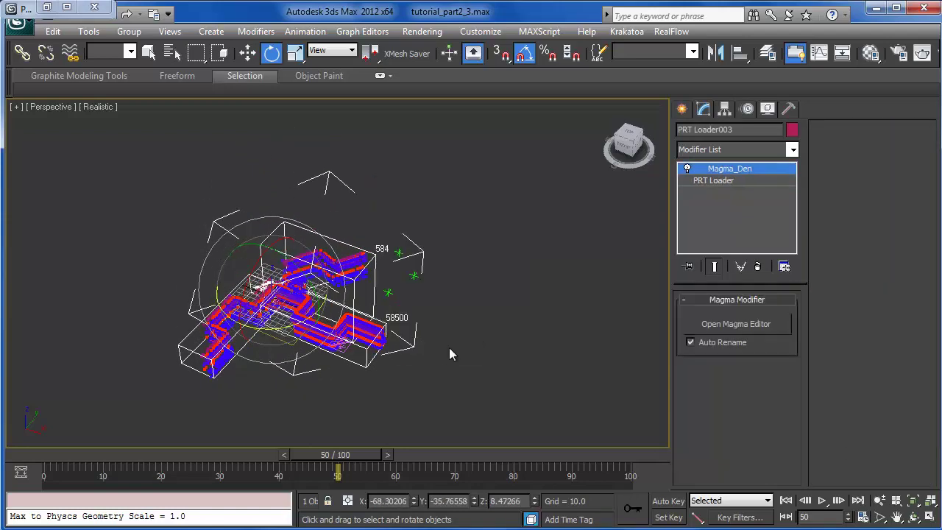
Step: Test-render the three PRT Loaders from the current view and again from closer up
key(shift+q)
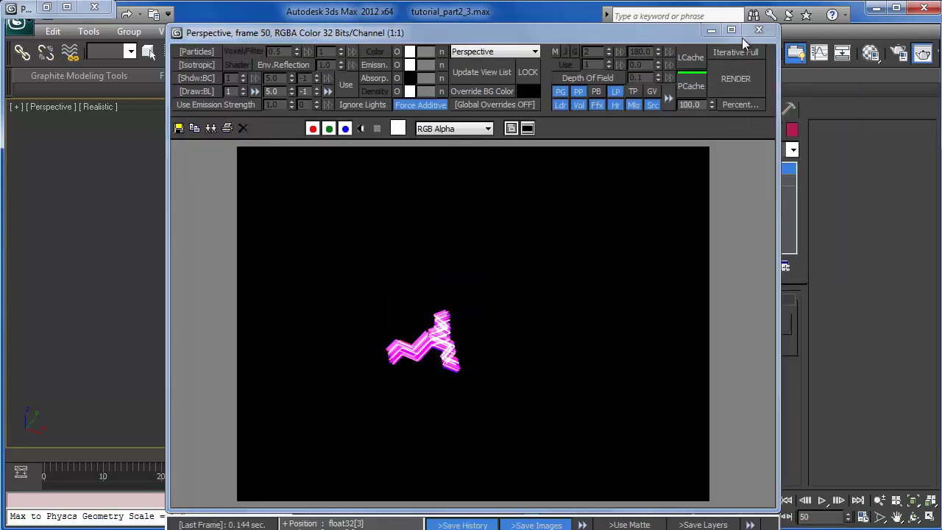
click(759, 30)
scroll(414, 228, up, 5)
middle_drag(362, 260, 389, 316)
scroll(399, 295, down, 4)
scroll(397, 294, up, 2)
key(shift+q)
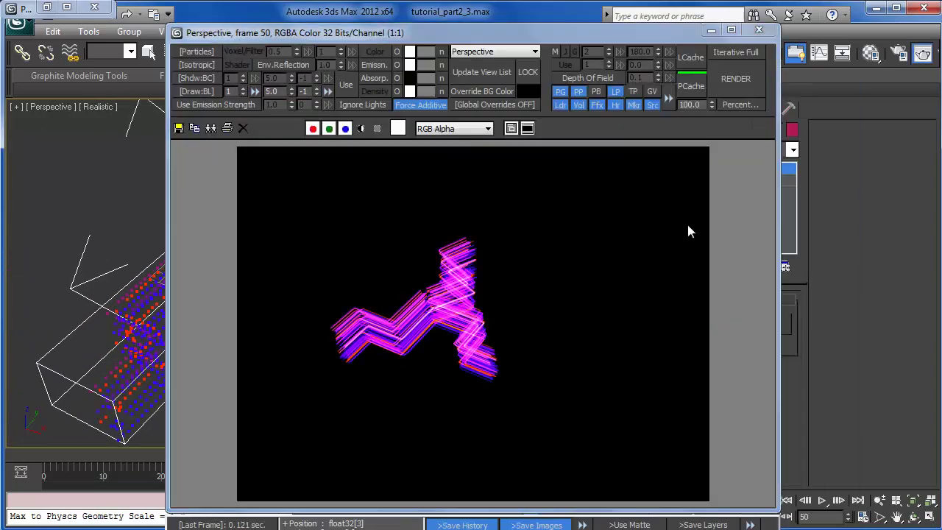
click(759, 30)
Step: Examine how the loaders' particles look in the perspective view from far away and from close up
key(F10)
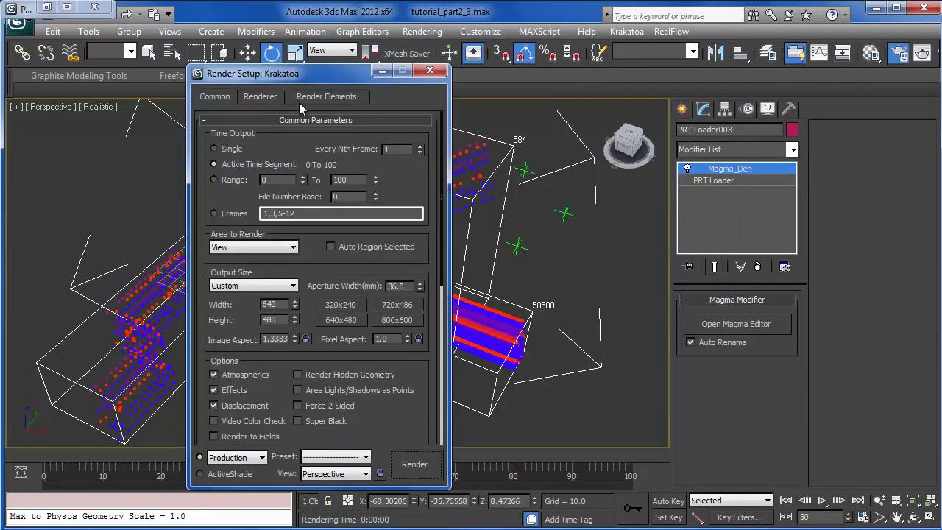
click(430, 70)
scroll(432, 266, down, 6)
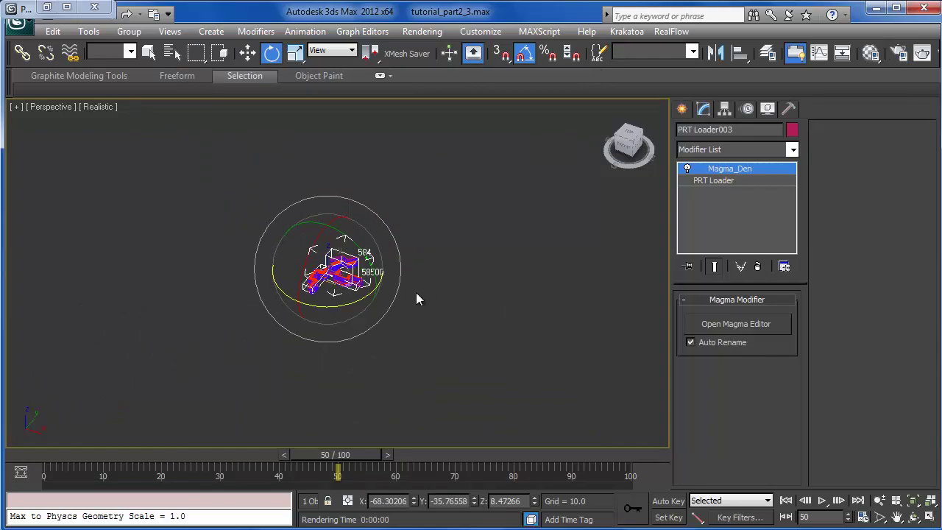
scroll(416, 299, up, 10)
scroll(412, 300, down, 8)
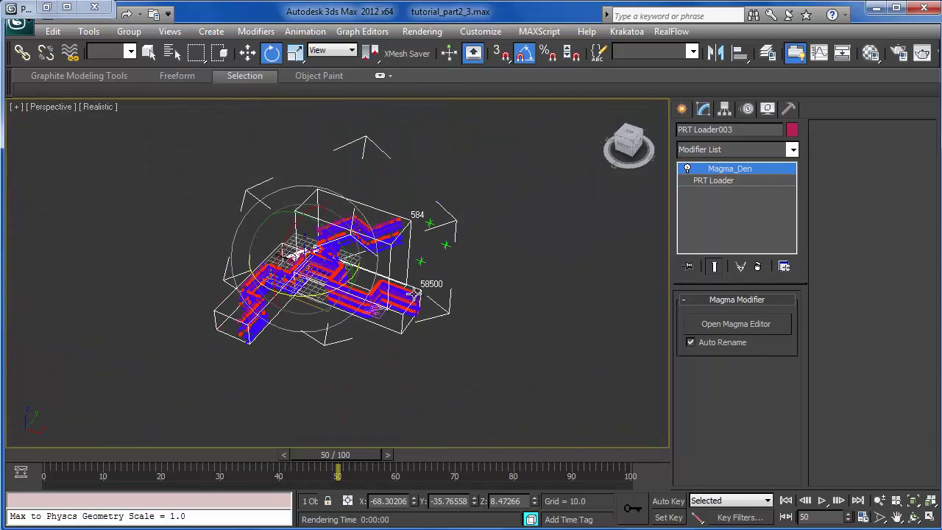
scroll(408, 302, up, 4)
scroll(406, 308, up, 5)
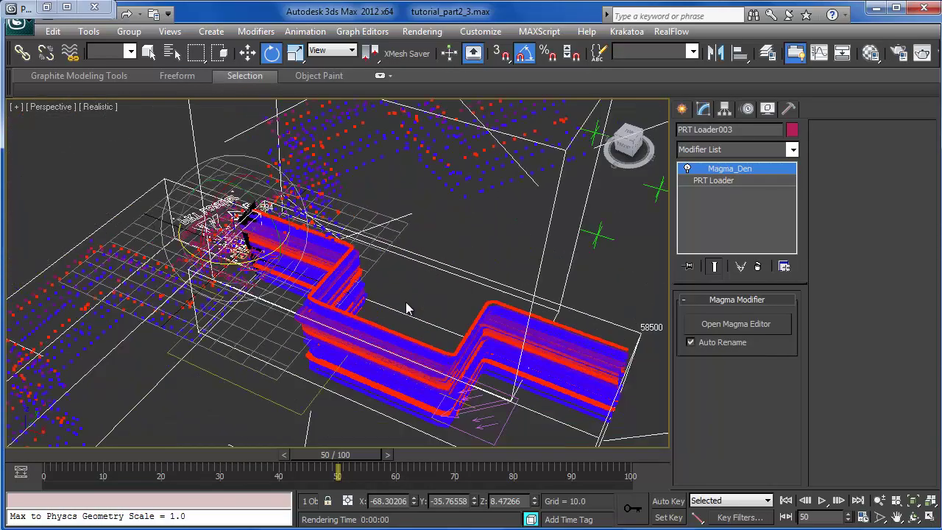
scroll(405, 308, down, 6)
scroll(397, 307, up, 6)
scroll(393, 307, down, 3)
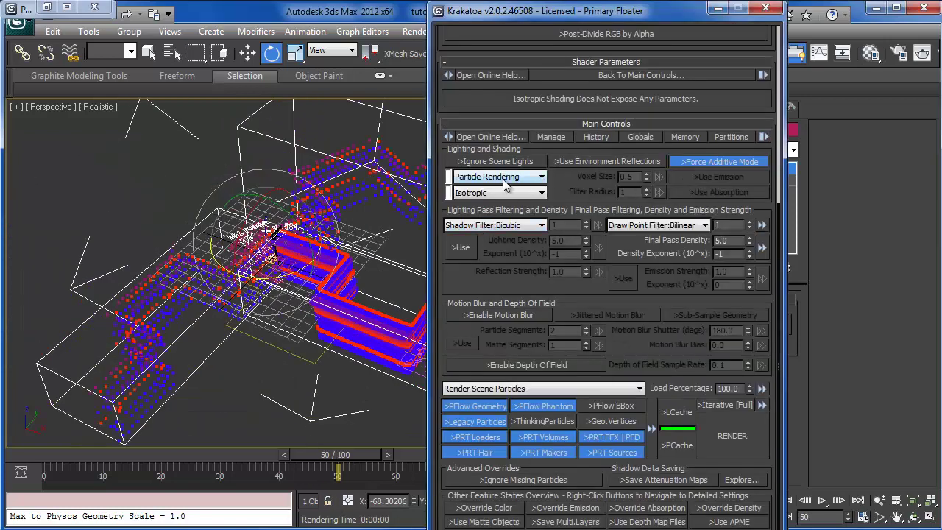
Step: Switch Krakatoa's rendering method to Voxel Rendering and test-render the perspective view
click(503, 184)
click(484, 199)
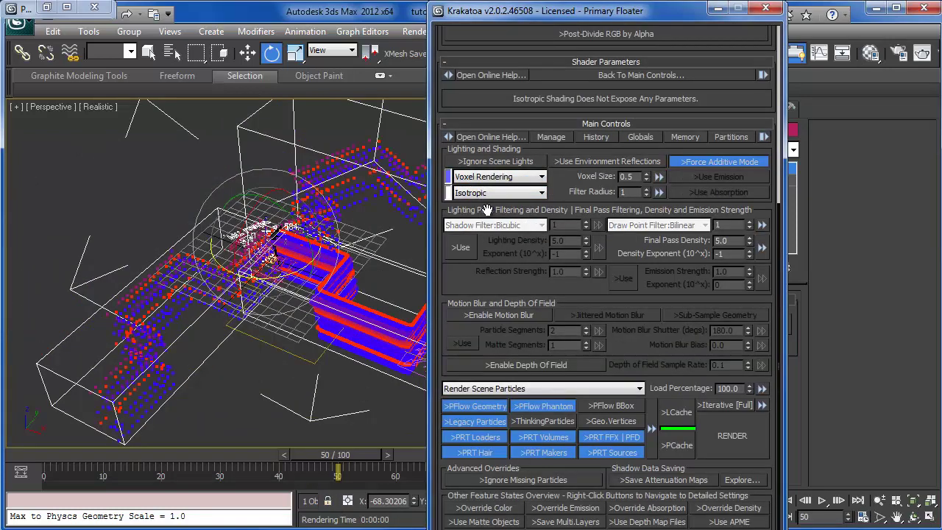
key(shift+q)
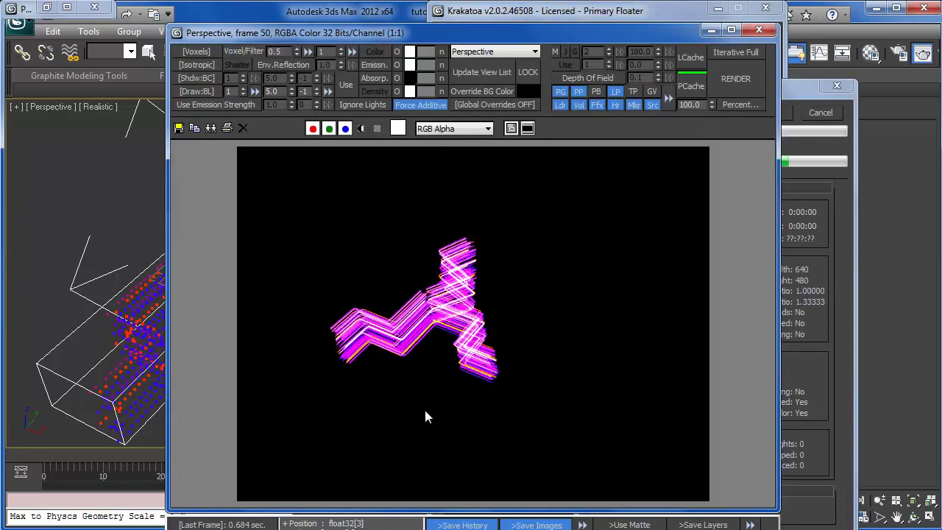
click(760, 34)
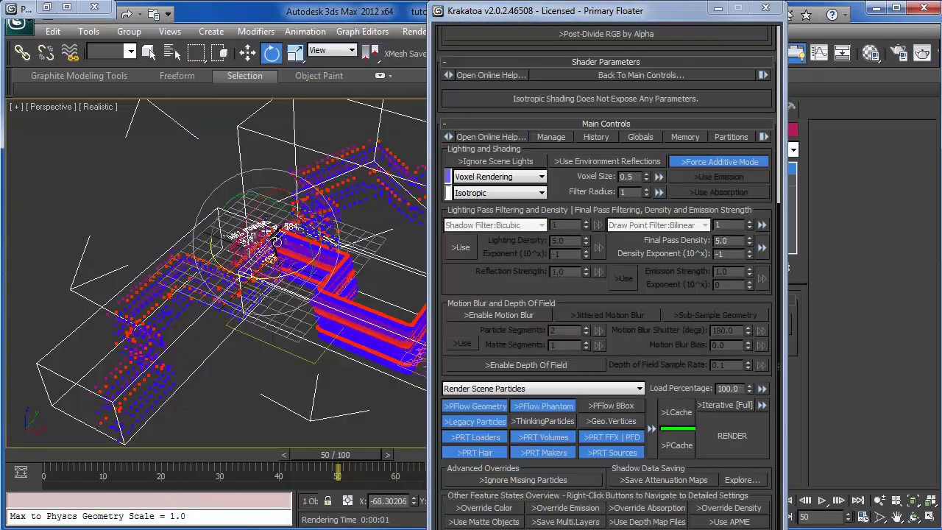
Step: Test-render the voxel result from far away and from close up
scroll(188, 271, down, 5)
key(shift+q)
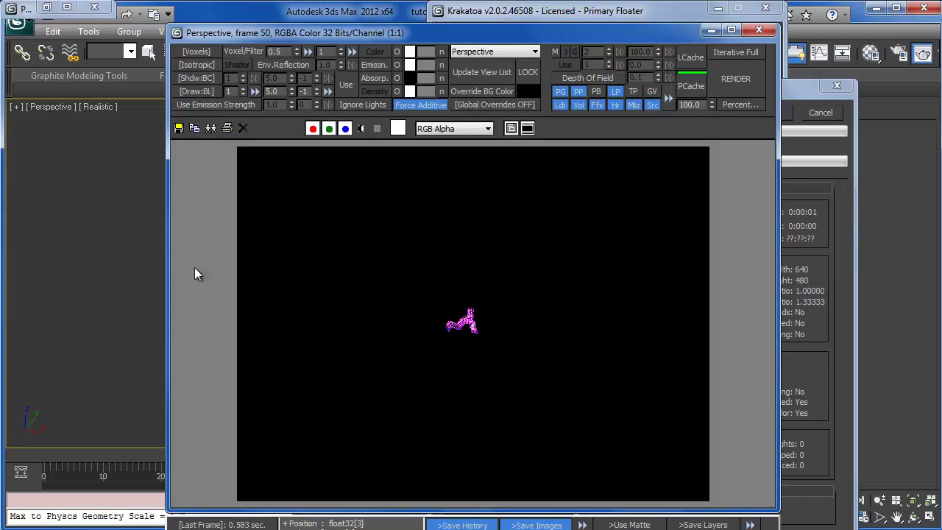
scroll(130, 289, up, 5)
key(shift+q)
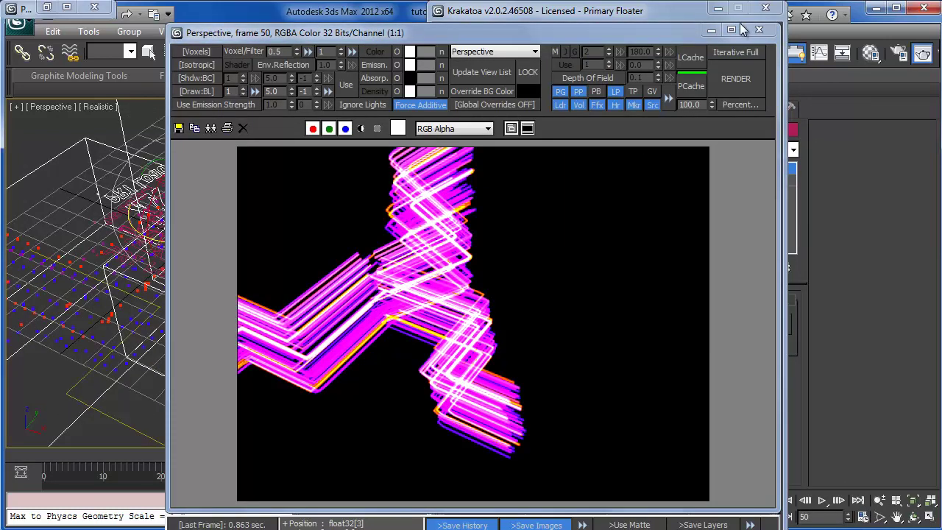
click(761, 33)
Step: Switch Krakatoa's rendering method back to Particle Rendering and test-render the loaders from farther away
click(500, 177)
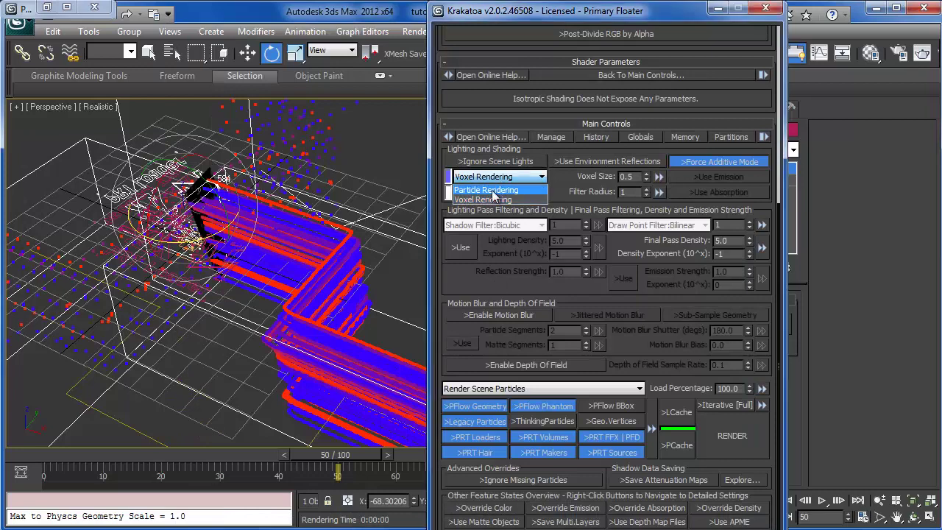
click(489, 199)
scroll(181, 316, down, 3)
alt+middle_drag(181, 318, 212, 289)
key(shift+q)
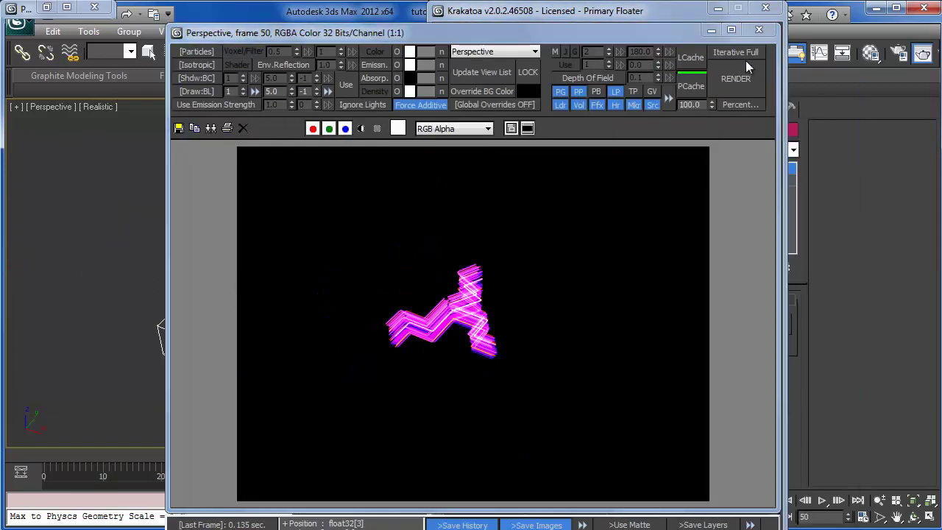
click(759, 29)
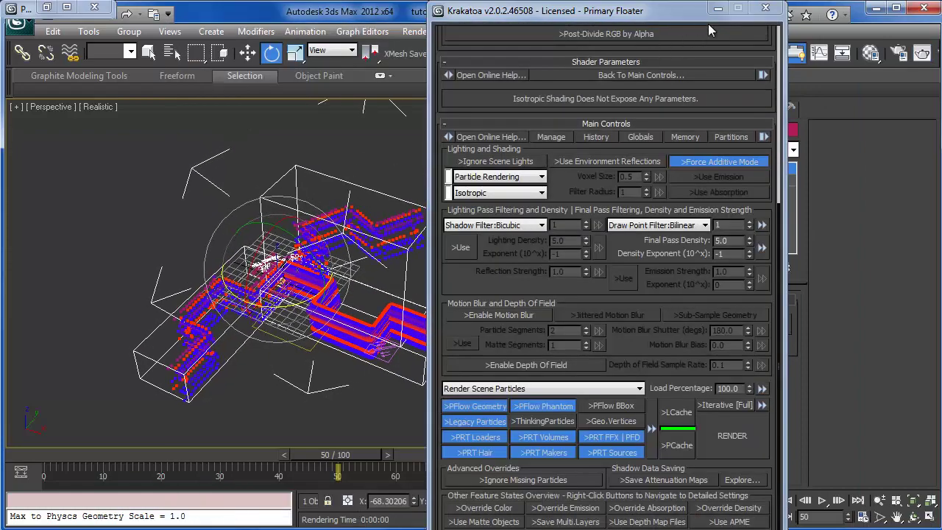
Step: Open the Magma editor of PRT Loader002's Magma_Den modifier and select the SoundDriver InputObject node
click(719, 9)
alt+middle_drag(371, 328, 221, 346)
click(157, 321)
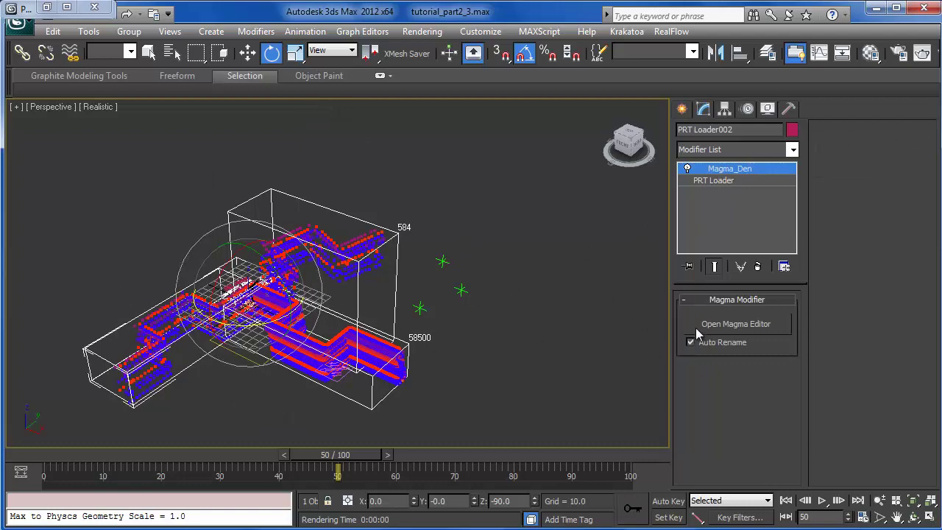
click(720, 327)
drag(671, 344, 492, 110)
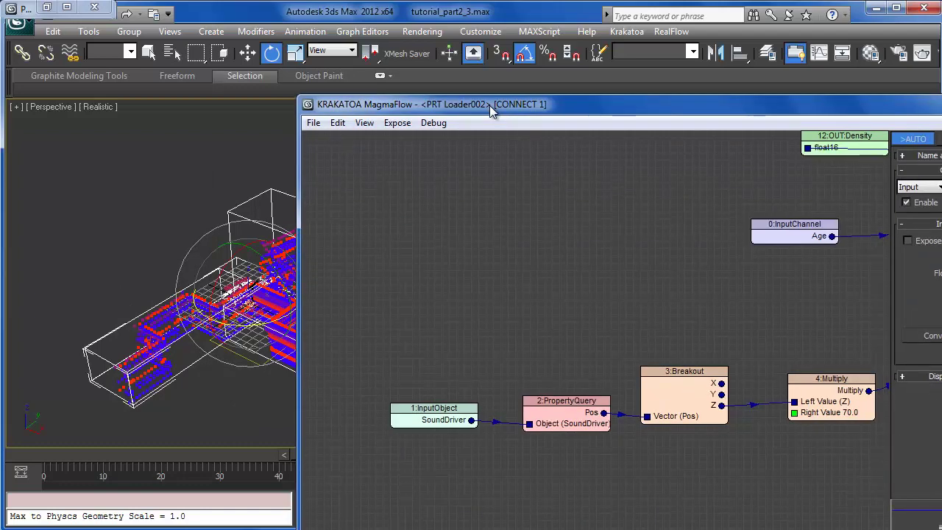
click(434, 412)
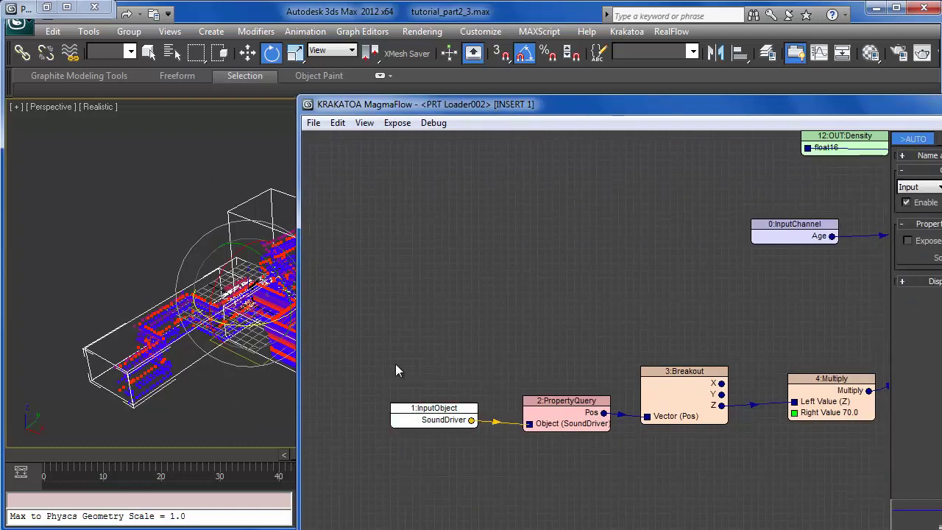
Step: Start picking another scene object for the InputObject node, cancel the pick and close the Magma editor
click(940, 258)
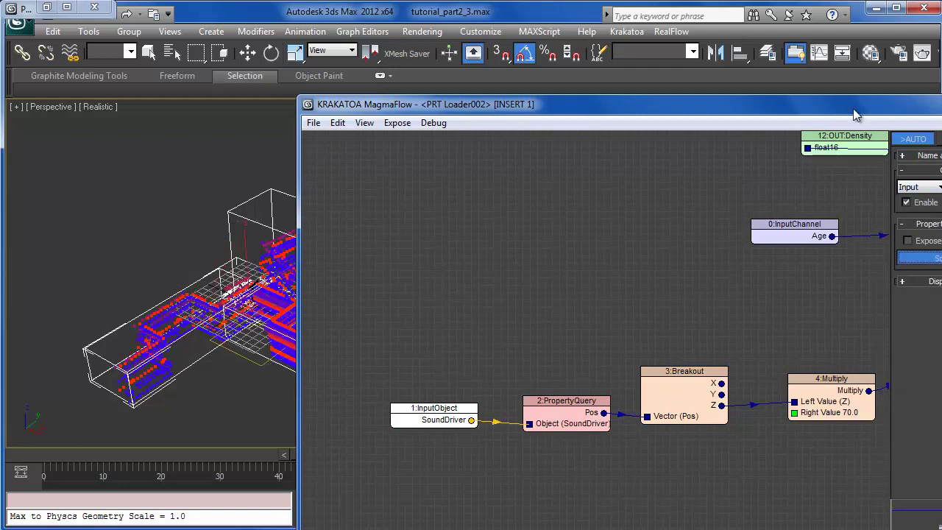
click(939, 257)
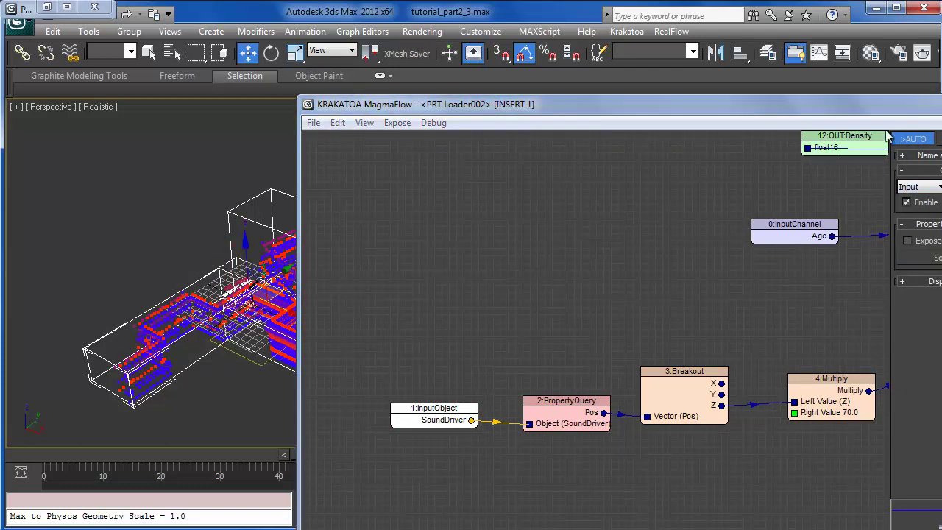
drag(824, 111, 543, 100)
click(679, 91)
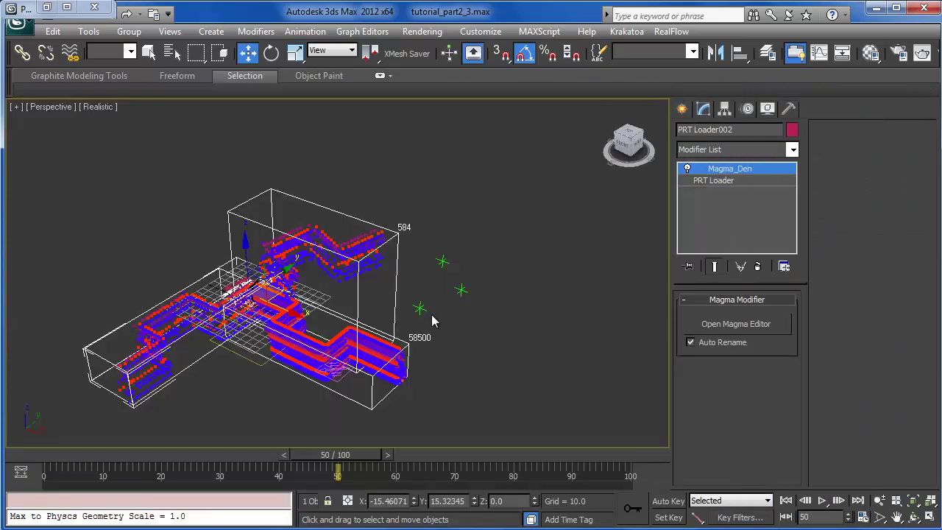
alt+middle_drag(432, 314, 400, 293)
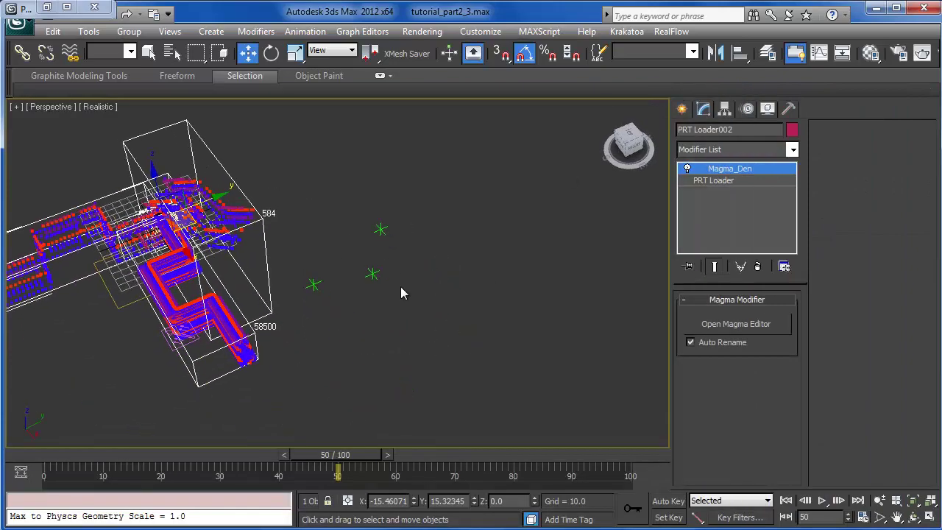
Step: Select the SoundDriver helper and open the script controller on its Z Position track
click(437, 263)
drag(357, 209, 417, 343)
middle_drag(399, 330, 424, 348)
scroll(364, 295, up, 5)
drag(293, 206, 417, 329)
drag(324, 135, 424, 206)
click(748, 108)
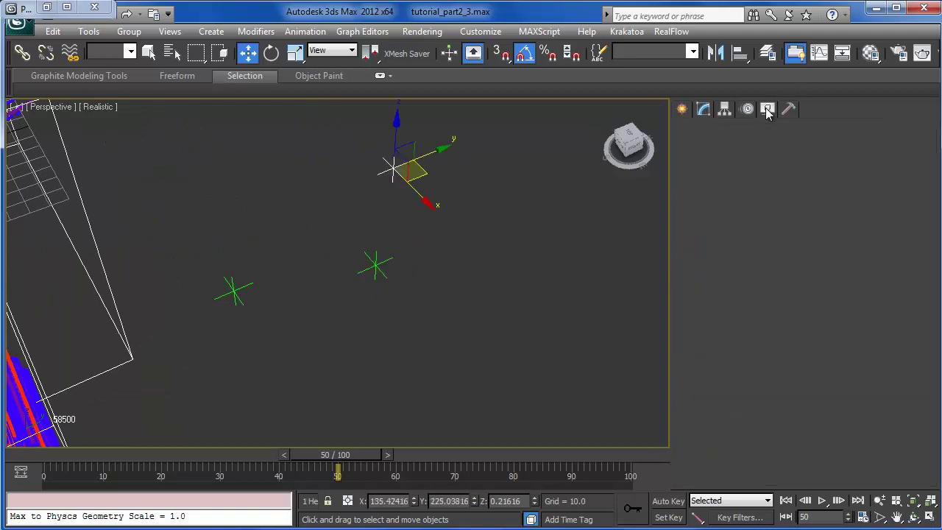
click(710, 209)
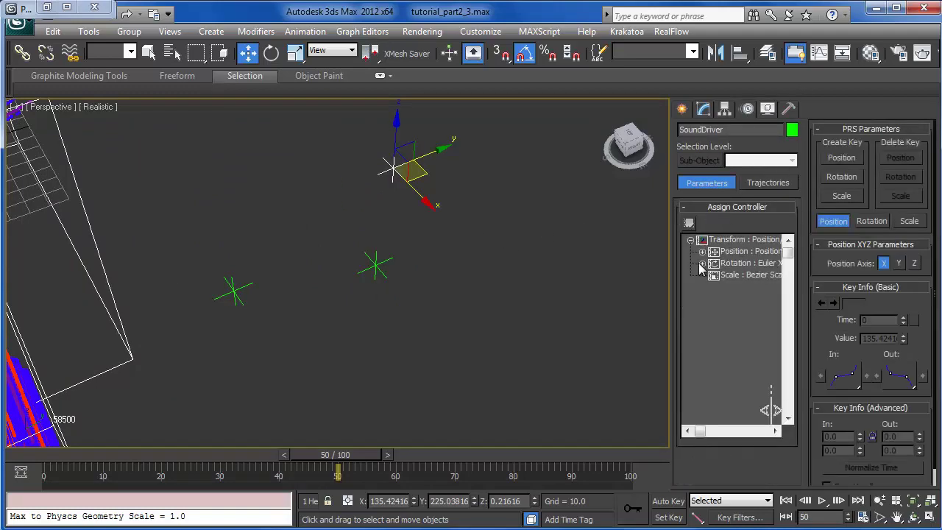
click(702, 251)
double_click(743, 287)
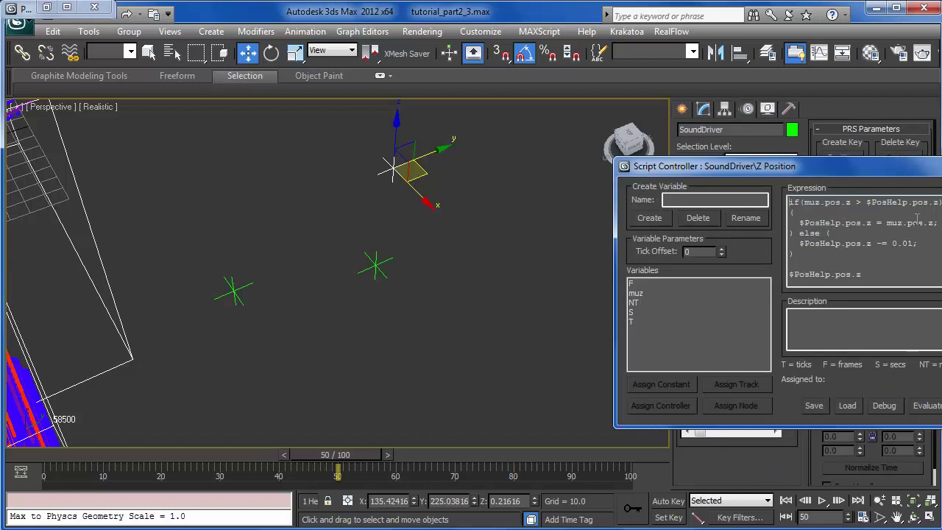
Step: Create a script variable named helper and assign it to the PosHelp node
click(720, 201)
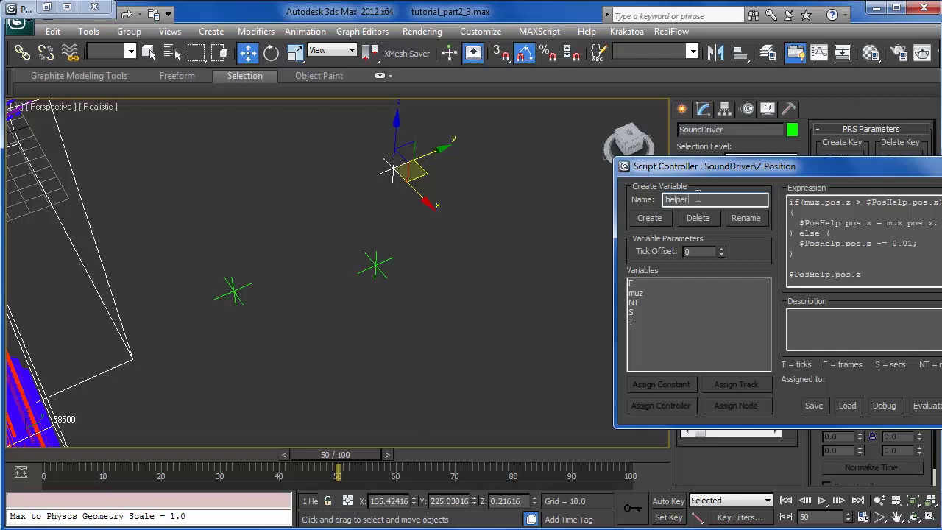
drag(721, 168, 500, 171)
click(429, 222)
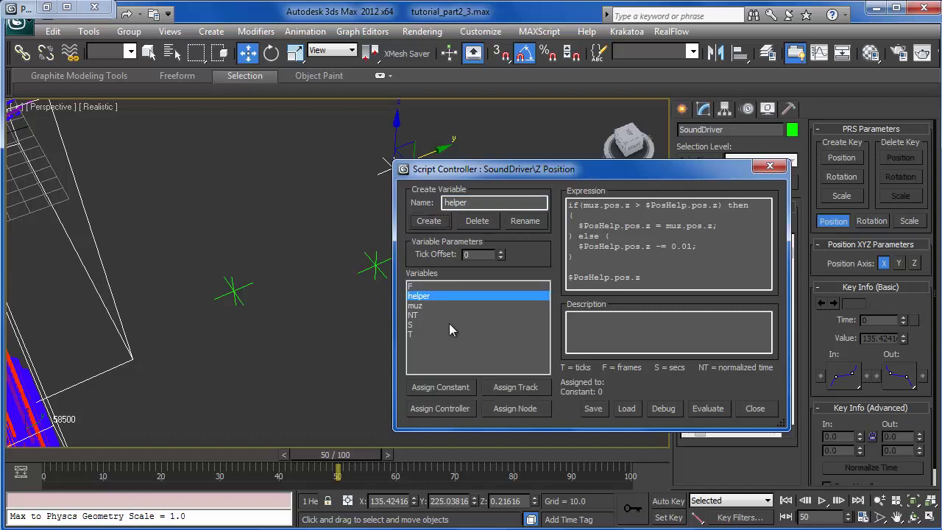
click(513, 411)
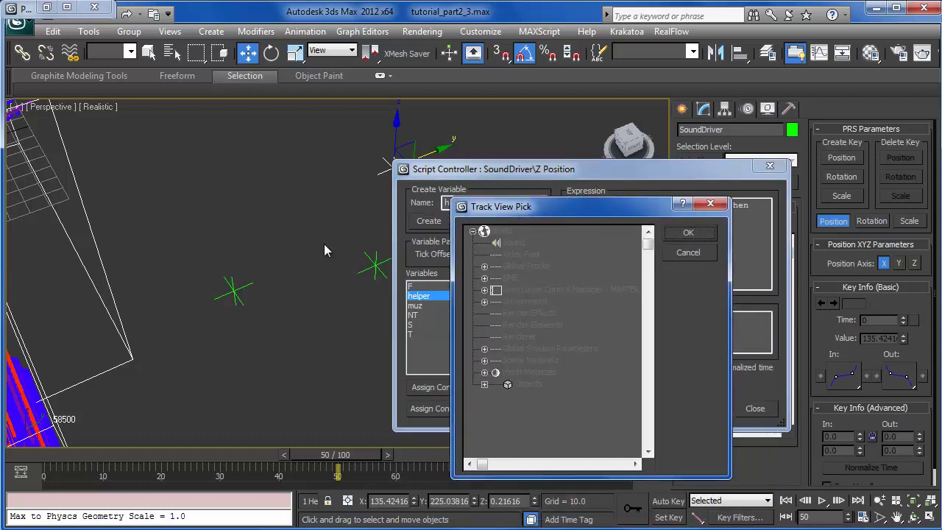
drag(581, 208, 397, 188)
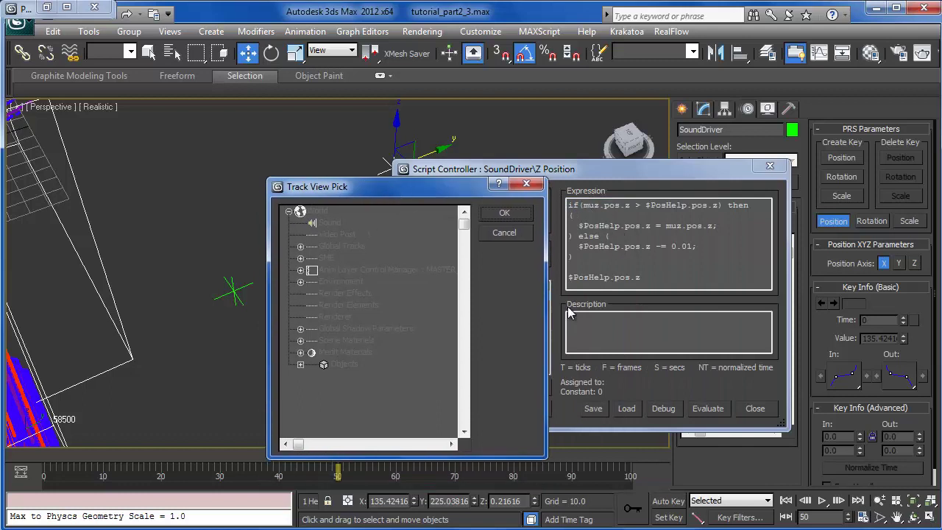
click(301, 364)
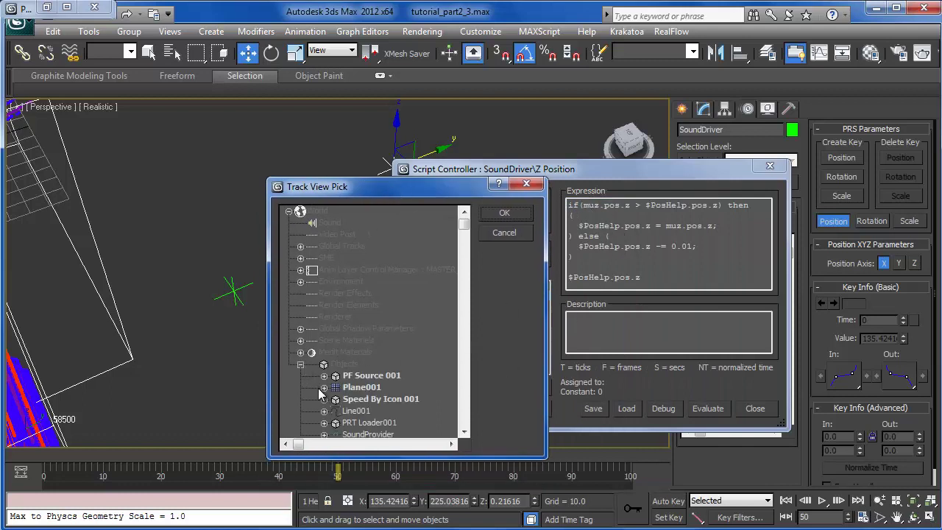
drag(464, 224, 465, 265)
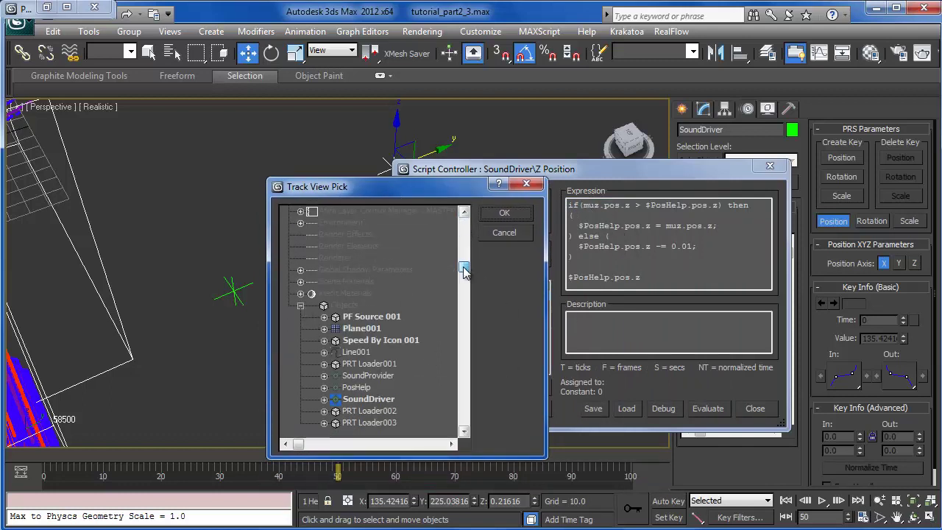
click(358, 388)
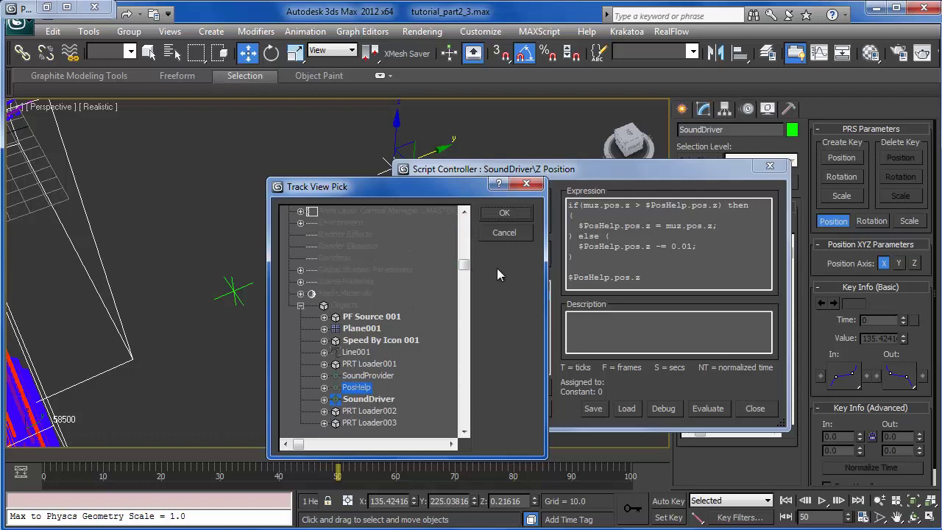
click(504, 214)
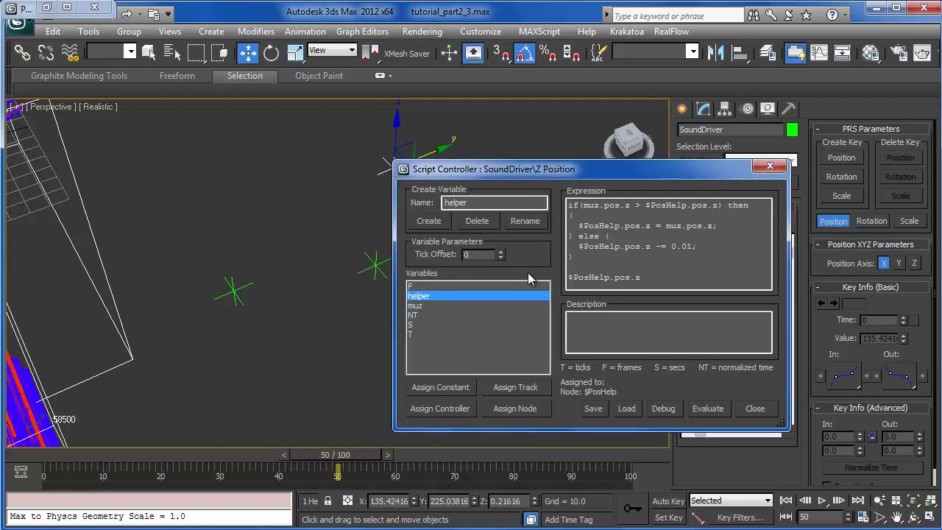
Step: Replace $PosHelp with the helper variable in the expression's if condition
drag(646, 206, 688, 206)
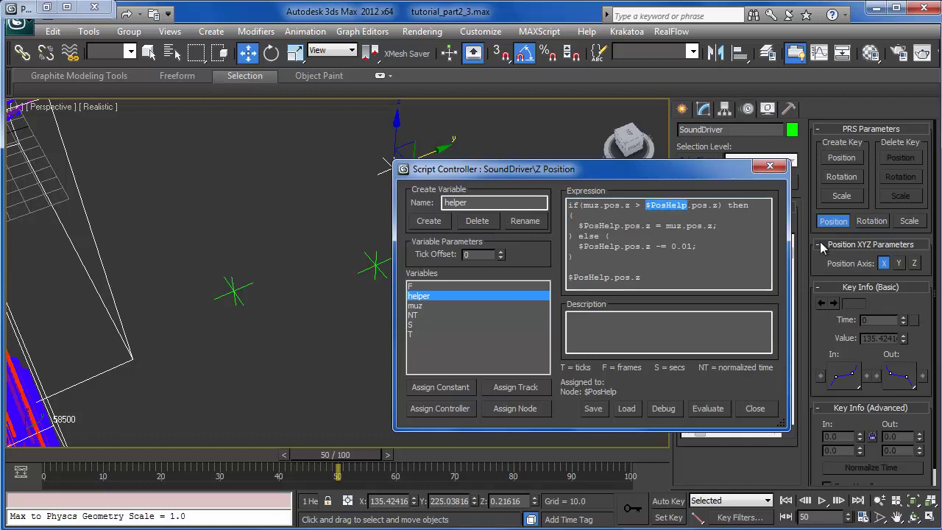
click(708, 275)
drag(659, 284, 529, 179)
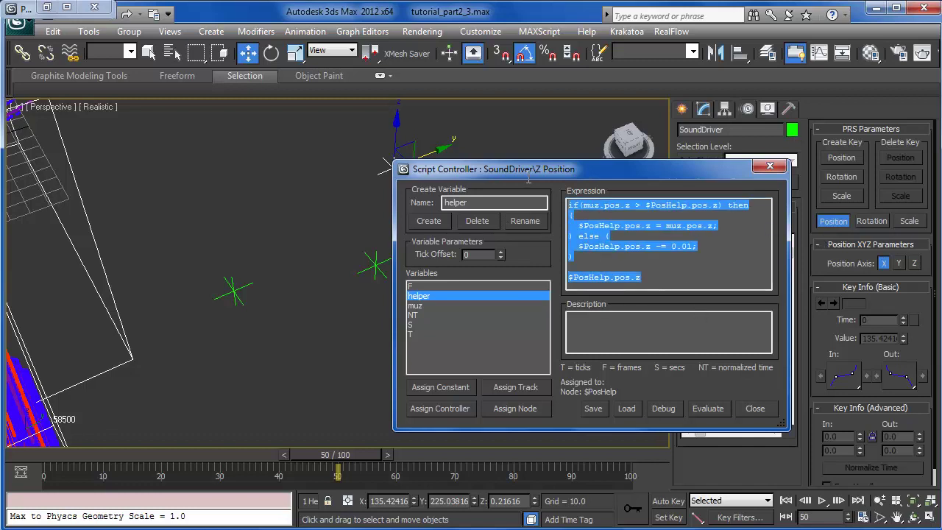
double_click(660, 206)
key(Right)
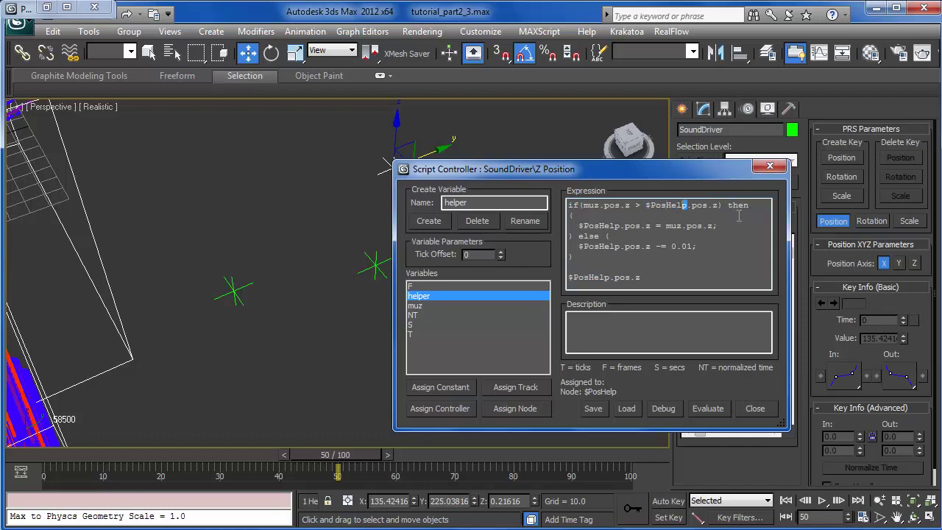
key(shift+Left)
key(shift+Left)
key(shift+Left)
key(shift+Left)
text(helper)
Step: Replace $PosHelp with helper in both branches and the final line of the expression, and evaluate the script
drag(622, 227, 585, 226)
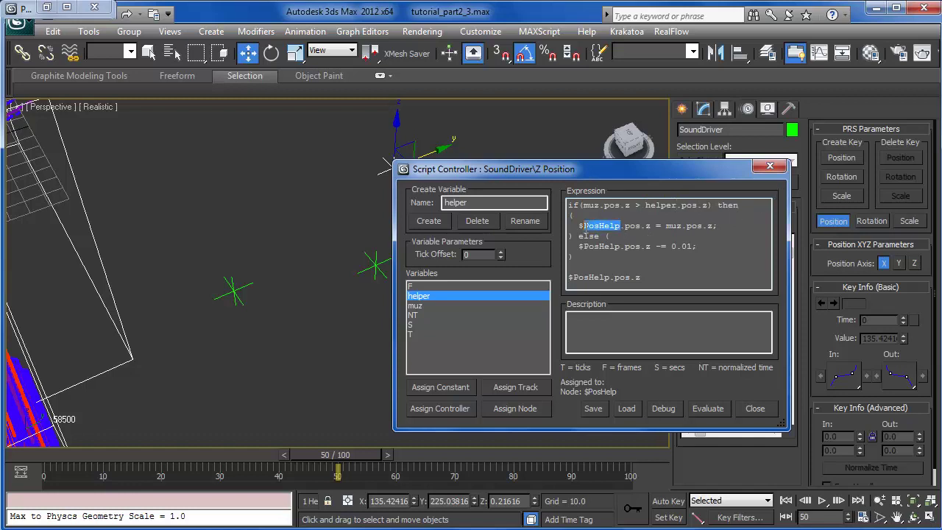
text(helper)
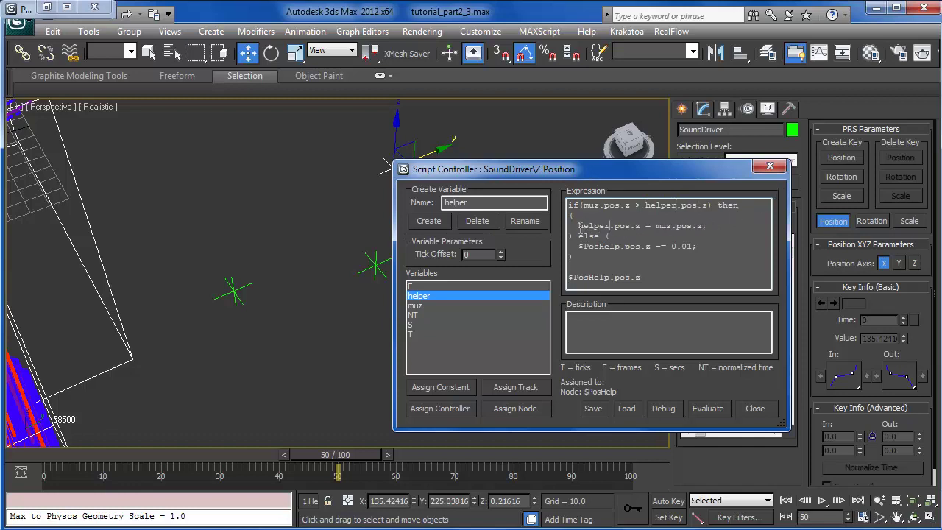
drag(619, 248, 574, 247)
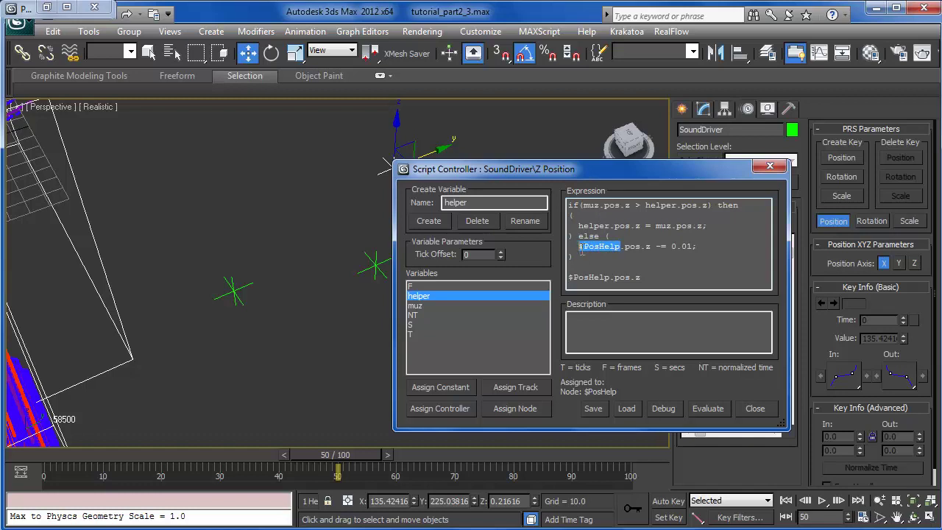
text(helper)
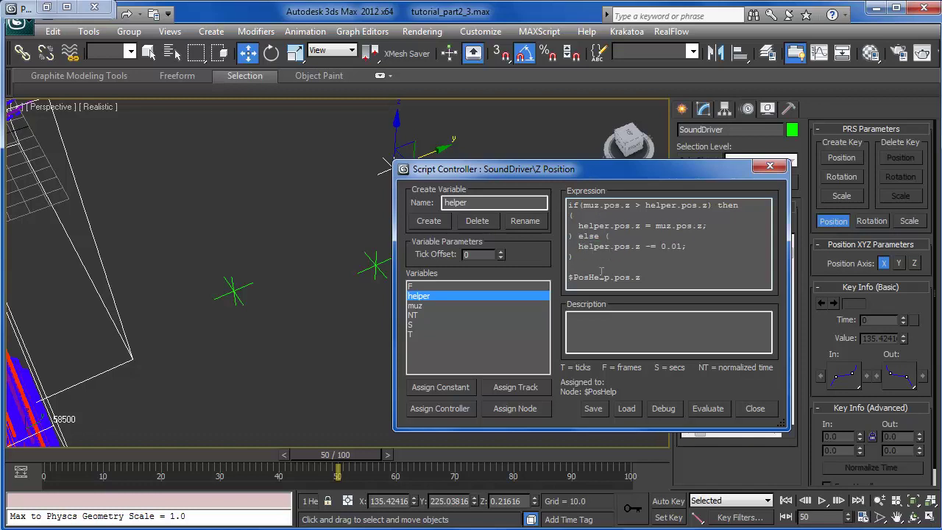
drag(611, 278, 456, 287)
text(he)
click(705, 411)
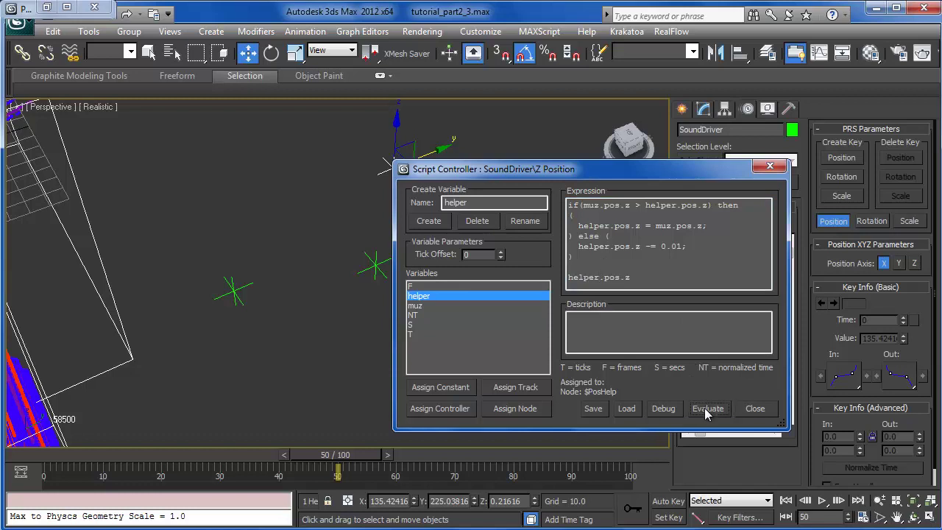
Step: Move the timeline to frame 46 to check SoundDriver's scripted Z position, and close the script controller
mouse_move(331, 451)
mouse_down()
mouse_move(312, 452)
mouse_move(349, 450)
mouse_move(314, 450)
mouse_up()
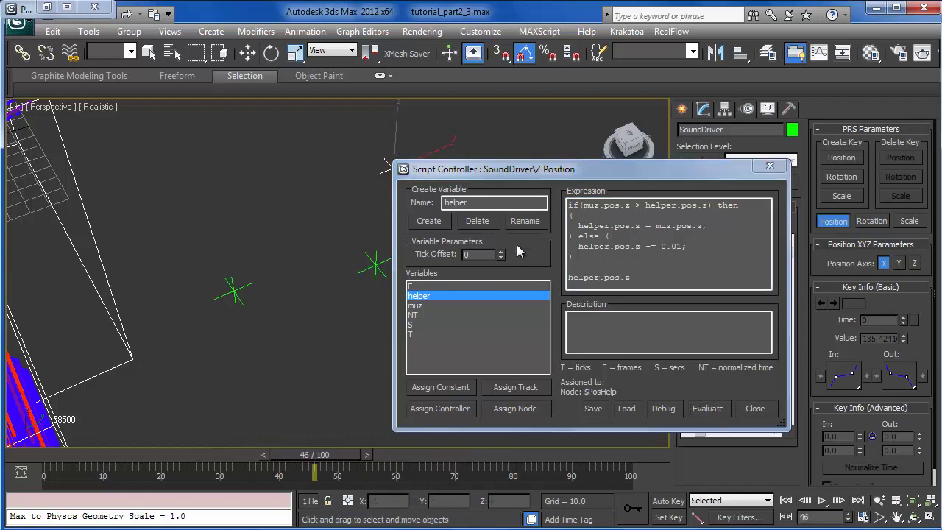
key(w)
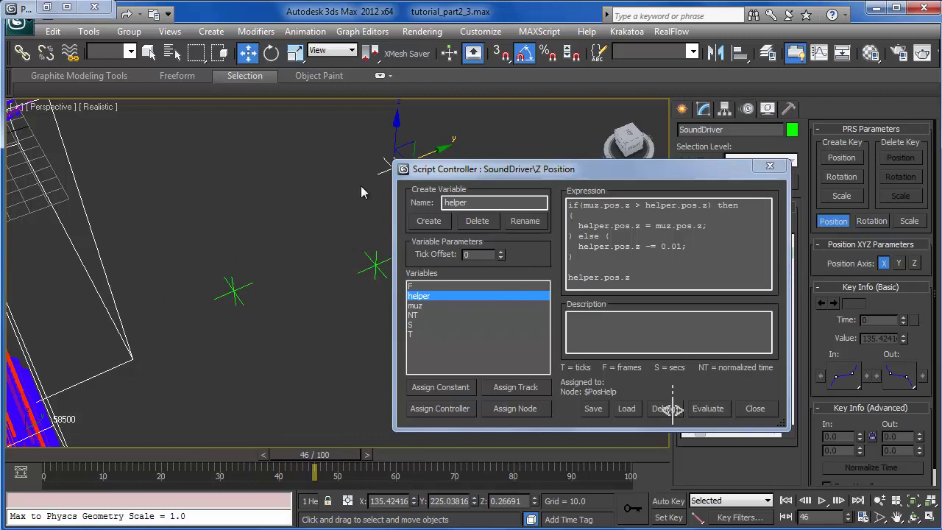
mouse_move(307, 314)
middle_down()
mouse_move(236, 324)
mouse_move(219, 338)
mouse_move(297, 301)
middle_up()
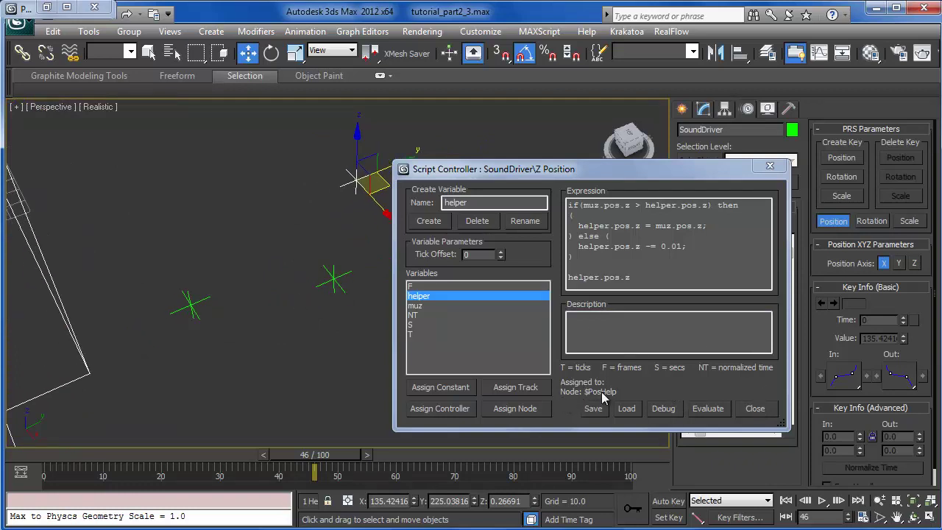
click(755, 408)
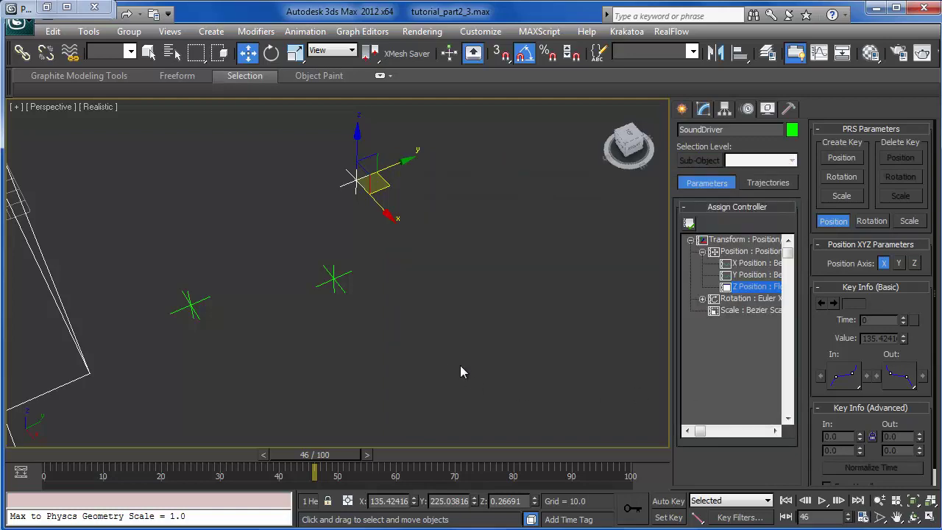
Step: Select all three sound helpers and test-render frame 46 with the particle strands in view
drag(490, 310, 171, 186)
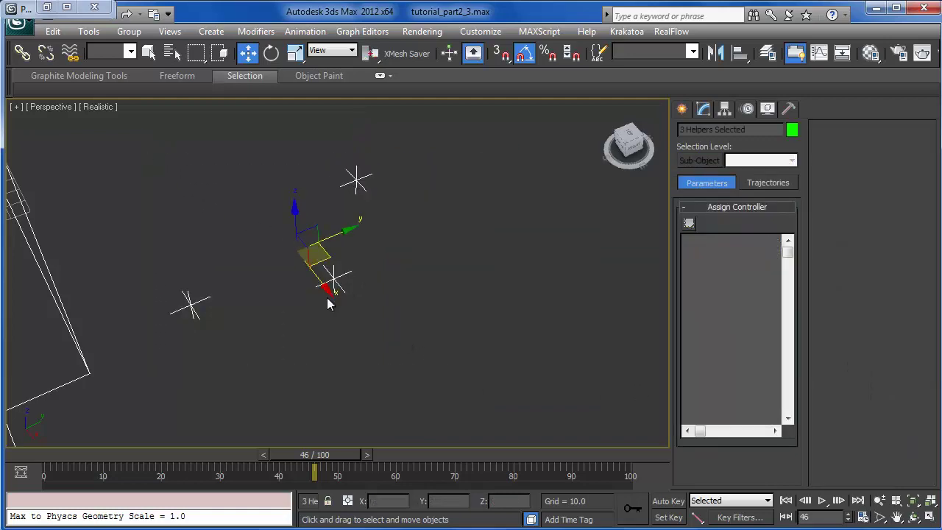
middle_drag(300, 384, 383, 384)
scroll(402, 344, down, 3)
middle_drag(275, 348, 434, 360)
key(shift+q)
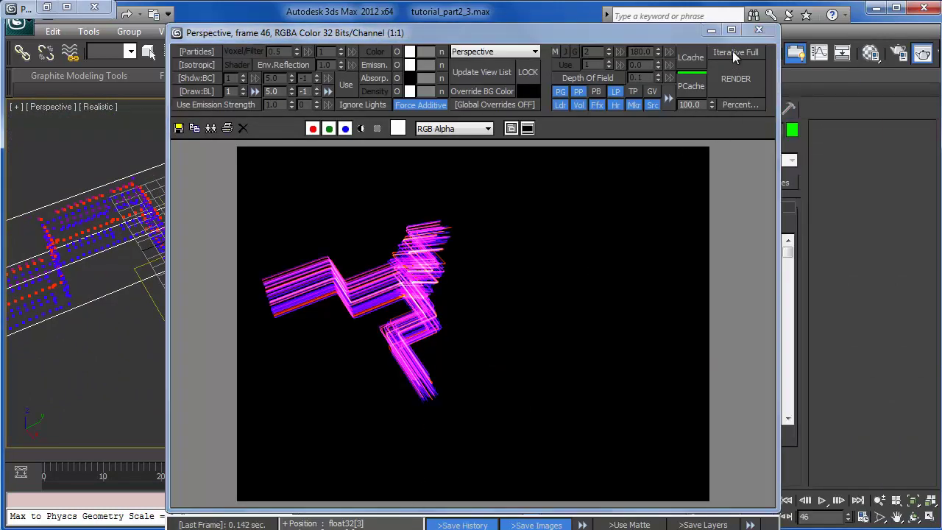
click(755, 34)
Step: Test-render the strands at frames 28, 10 and 20
click(221, 457)
key(shift+q)
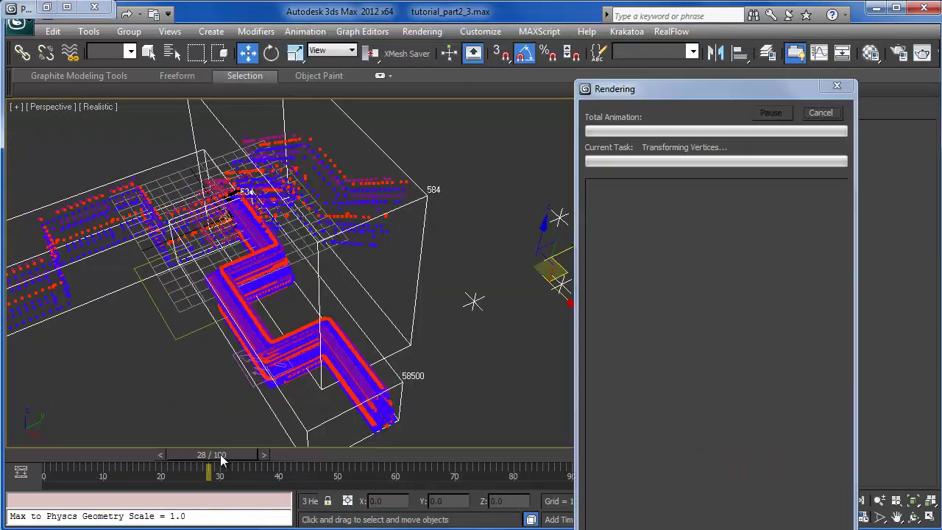
click(117, 457)
key(shift+q)
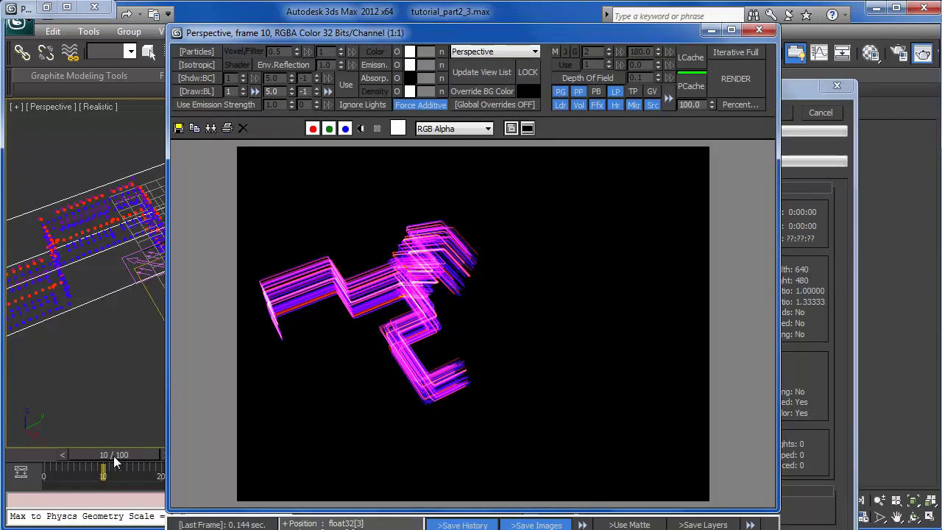
click(163, 457)
key(shift+q)
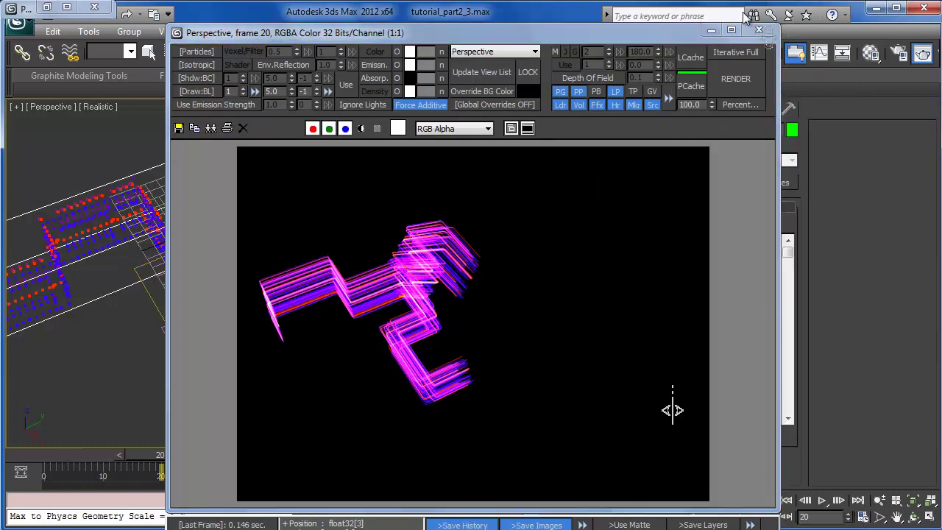
Step: Render the animation sequence without an output file to watch the strands react, and stop it partway
click(736, 79)
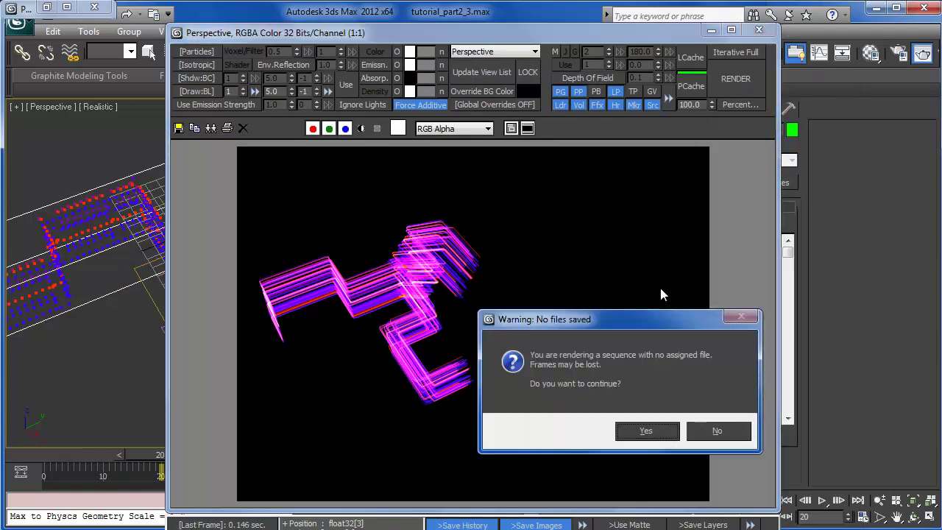
click(642, 431)
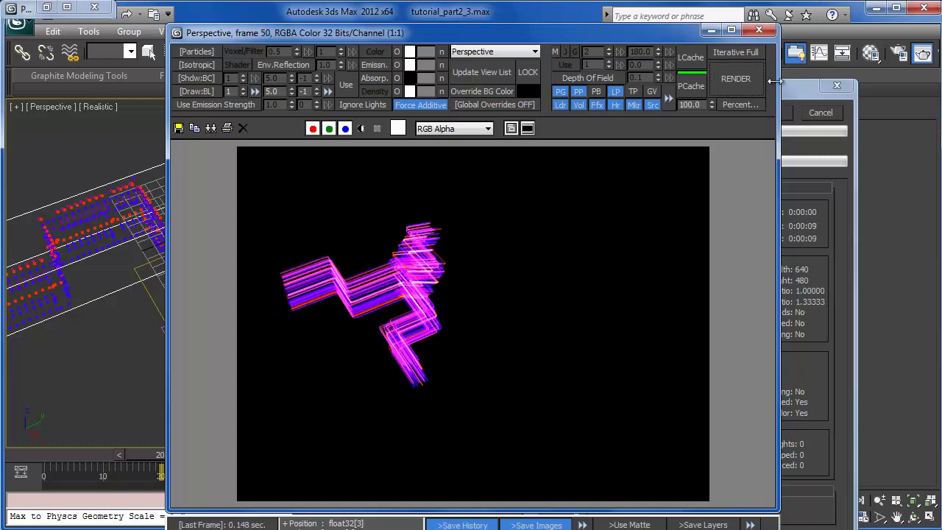
click(821, 120)
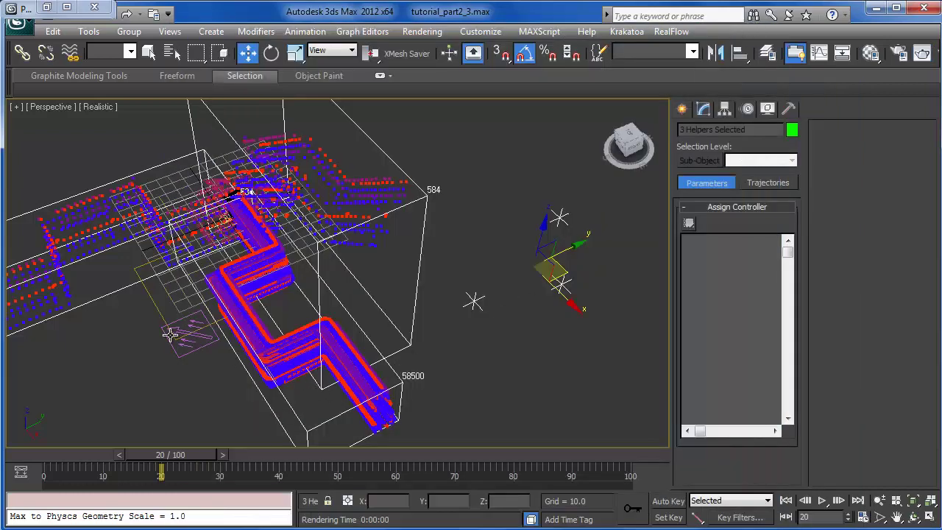
Step: Clear the helper selection and open the Magma flow of PRT Loader001
click(249, 316)
drag(471, 195, 627, 359)
middle_drag(529, 363, 505, 364)
click(320, 361)
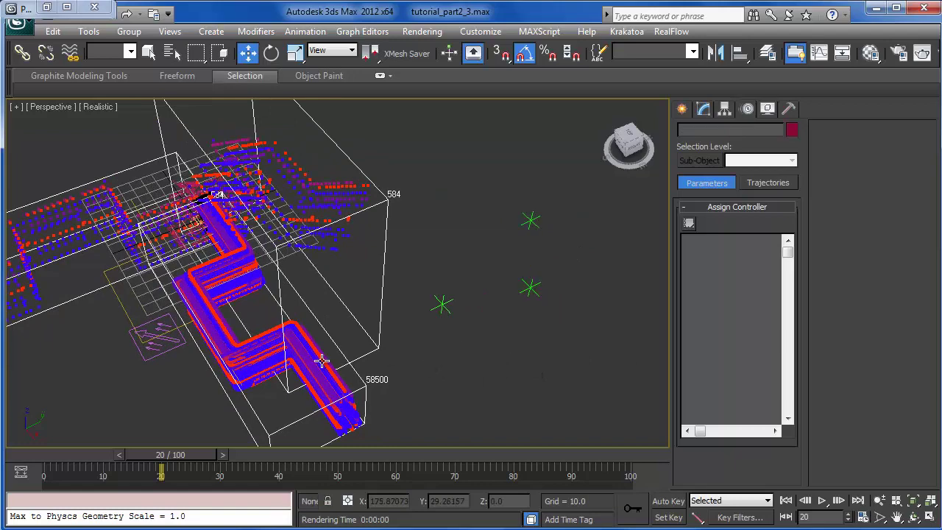
click(704, 110)
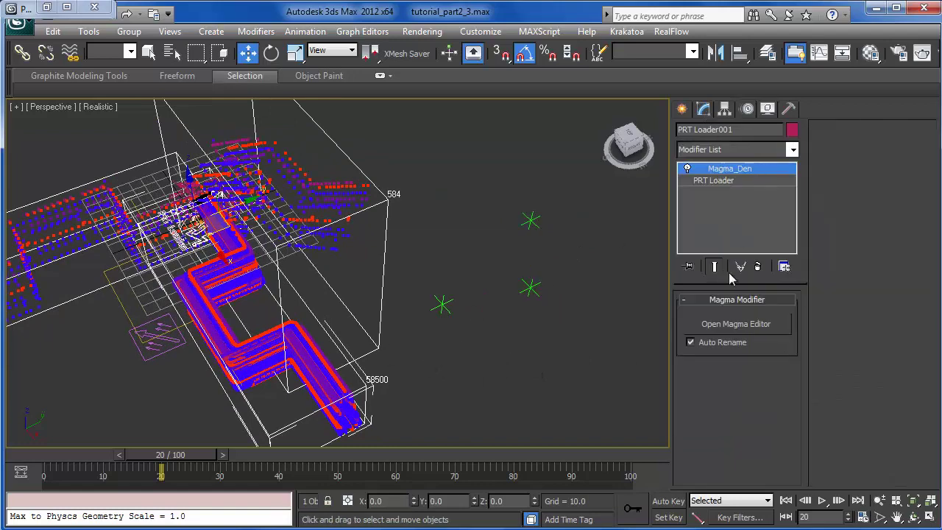
click(734, 324)
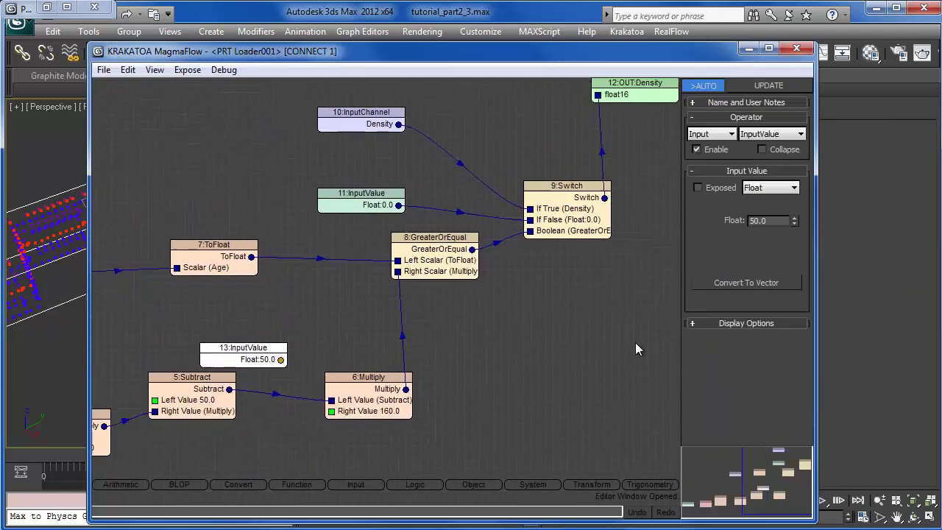
Step: Delete the unconnected InputValue node above the Subtract node from the Magma flow
right_click(274, 314)
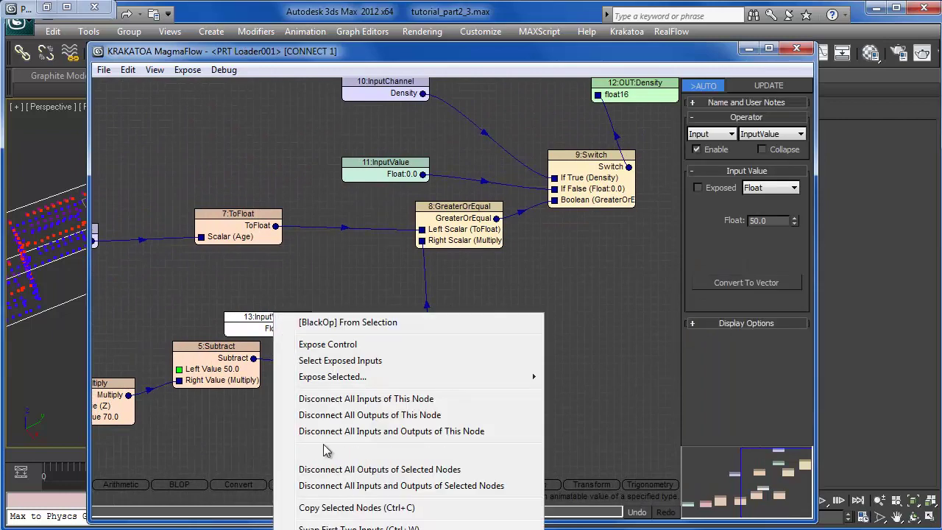
click(196, 290)
click(261, 320)
key(Delete)
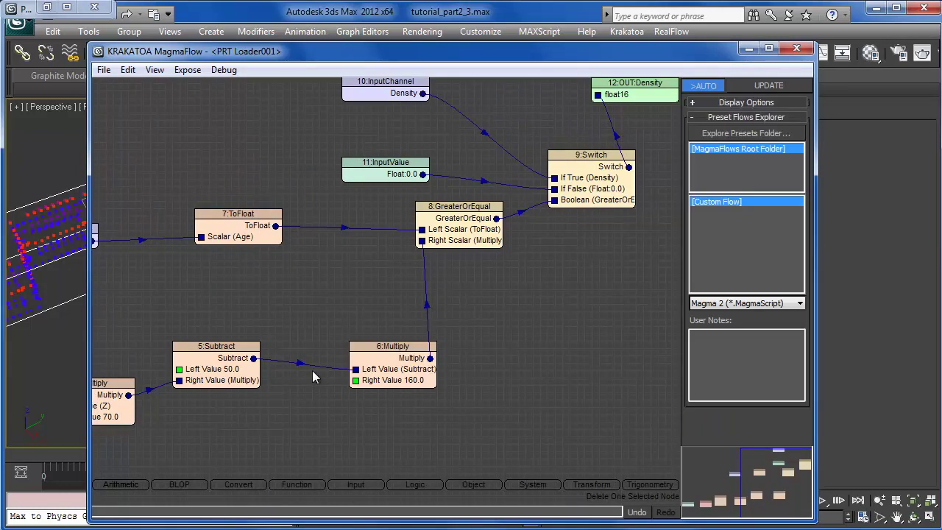
Step: Check the Subtract node's left value, and minimize the Magma editor to return to the viewport
click(220, 357)
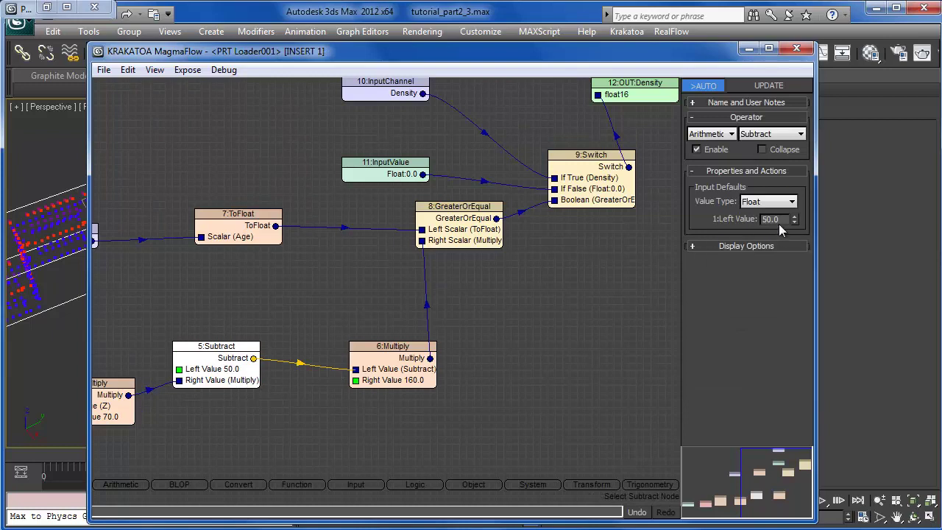
key(Return)
middle_drag(559, 316, 562, 336)
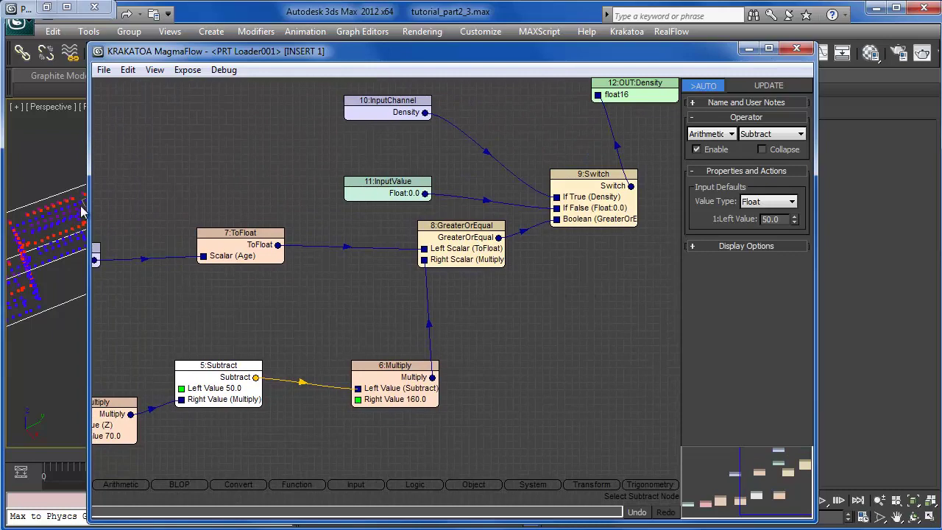
click(748, 49)
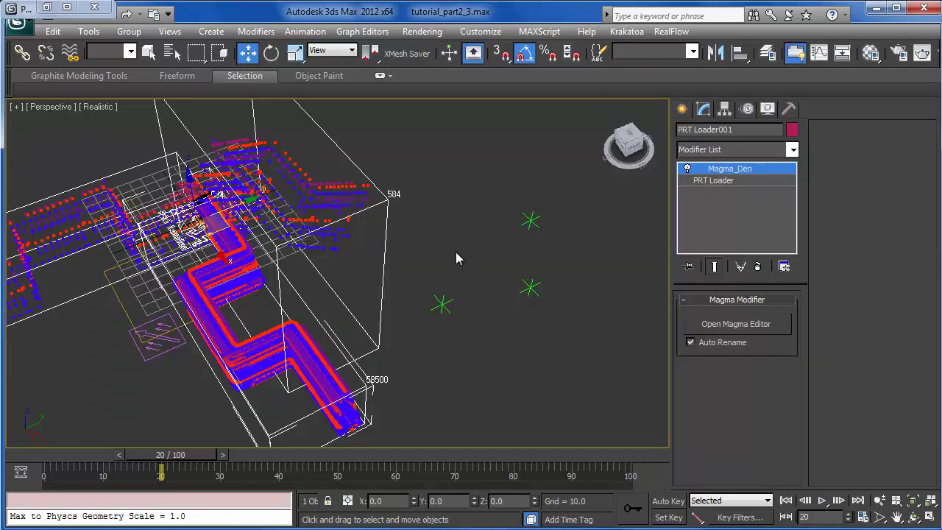
Step: Select the three sound helpers and move them about 200 units along Y, away from the particle strands
drag(441, 194, 547, 323)
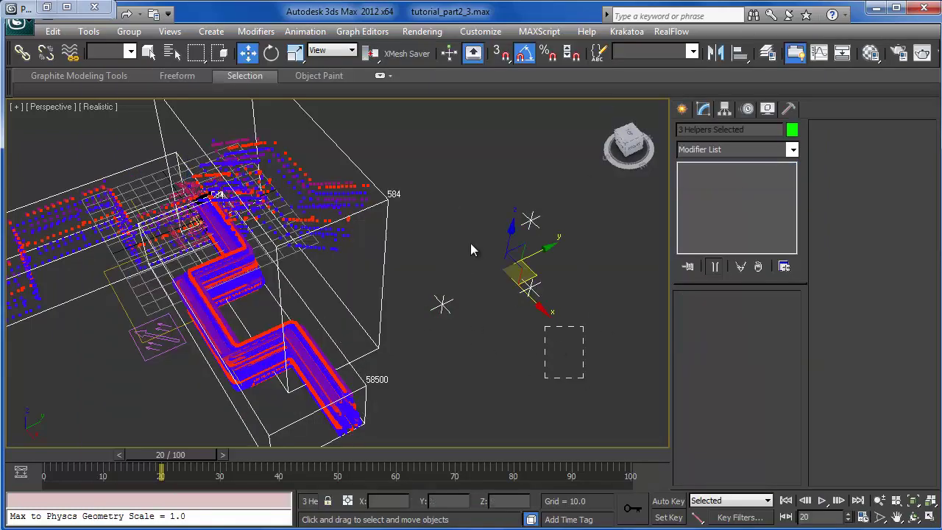
middle_drag(535, 339, 471, 274)
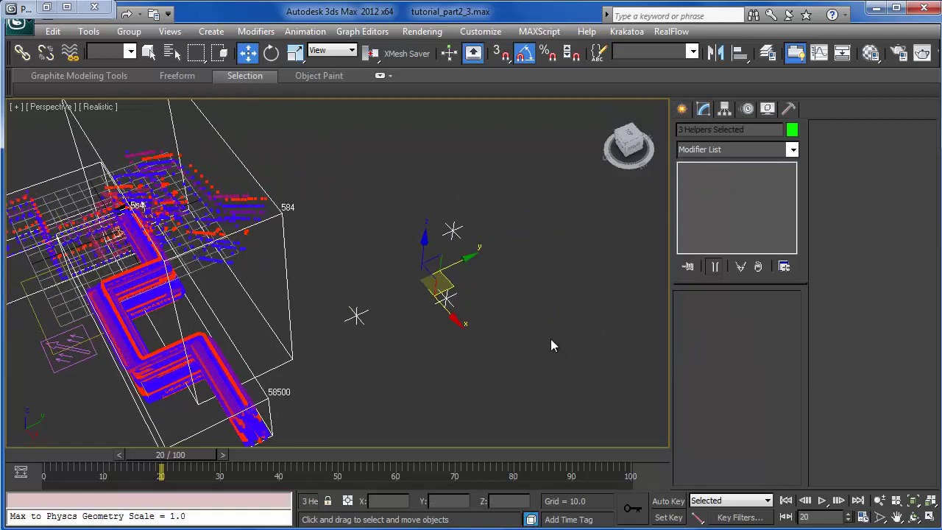
drag(552, 390, 324, 224)
drag(470, 258, 651, 152)
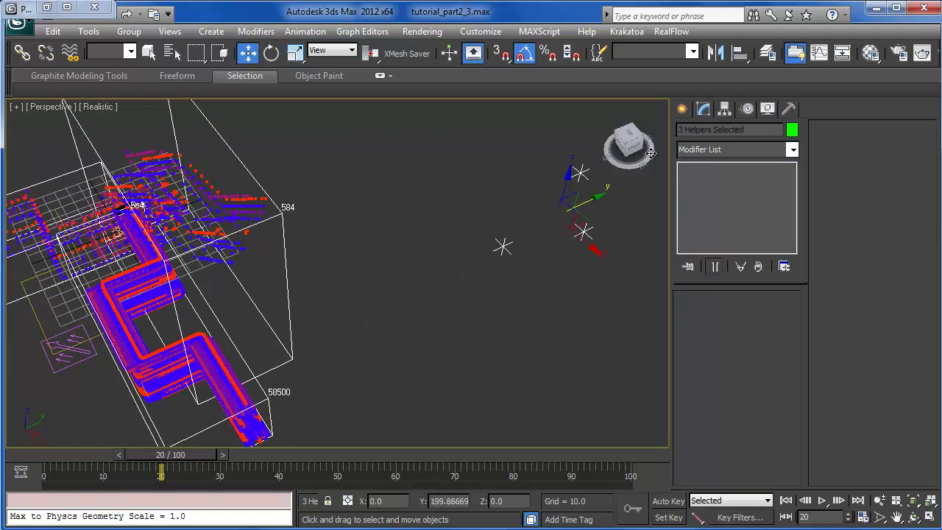
middle_drag(542, 267, 442, 261)
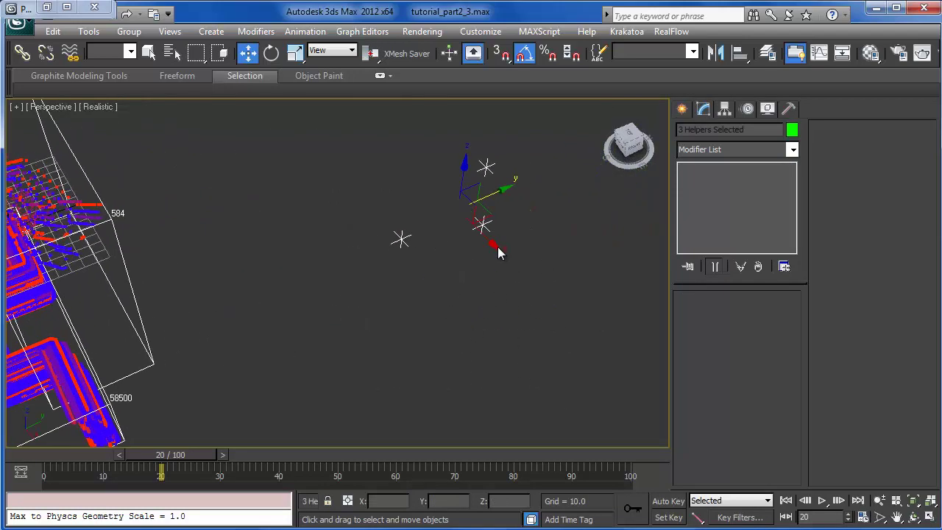
Step: Clone the three sound helpers along X as one set of copies beside the originals
shift+drag(499, 253, 609, 349)
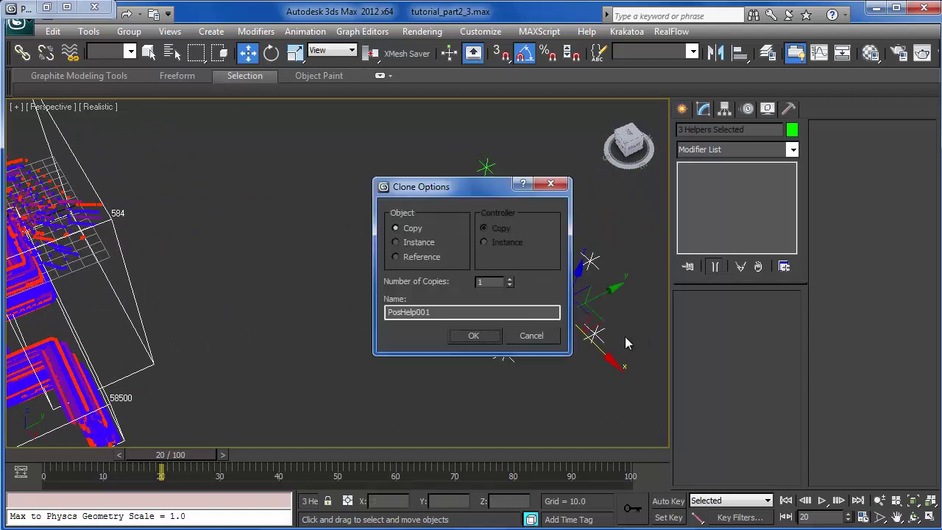
click(471, 335)
click(579, 288)
Step: Inspect which nodes the muz and helper variables use in the Z Position script of SoundDriver001, and close the script controller
click(590, 259)
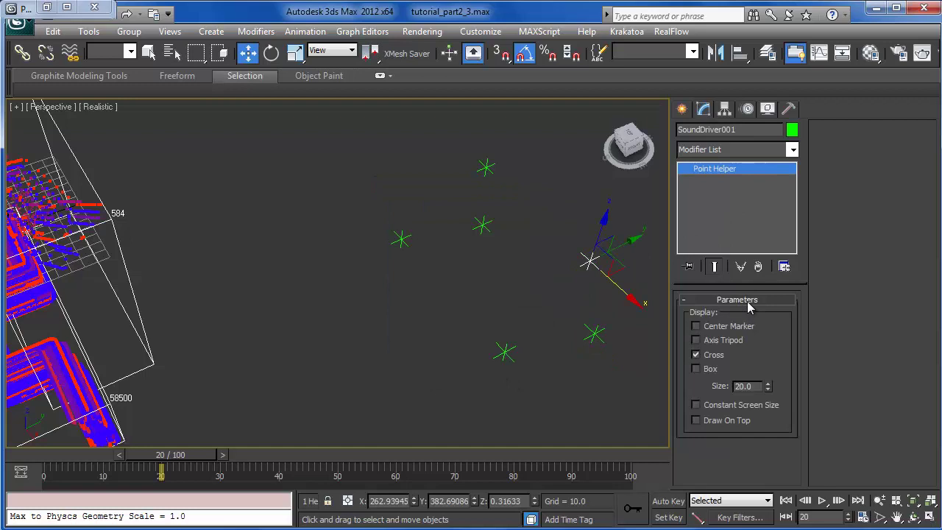
click(748, 108)
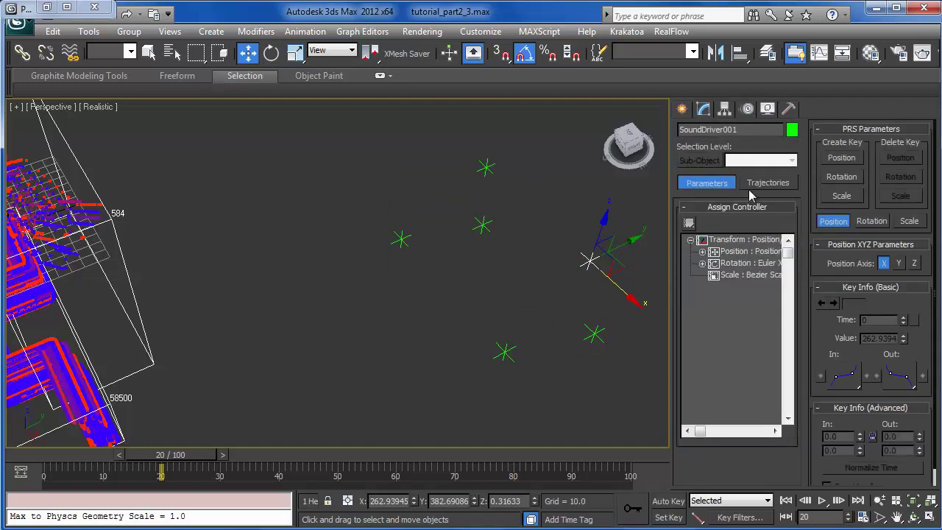
double_click(745, 286)
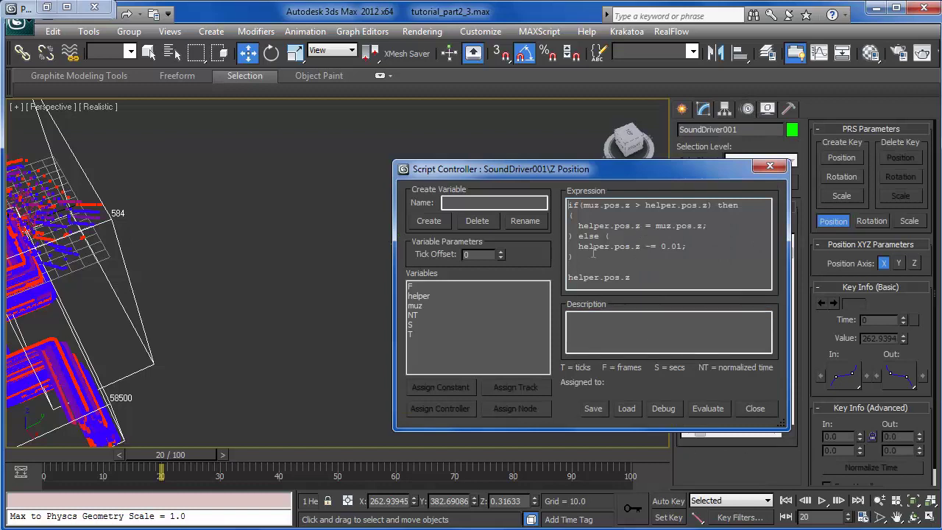
click(426, 296)
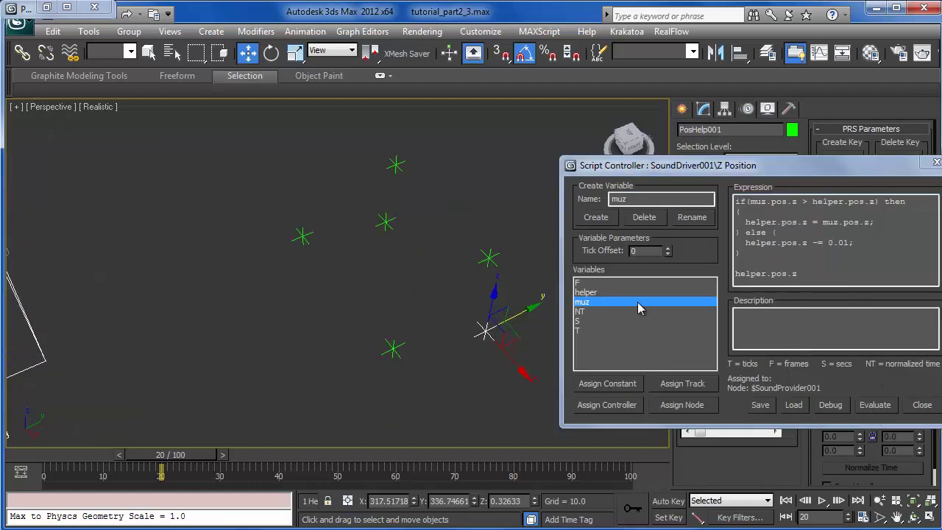
click(598, 294)
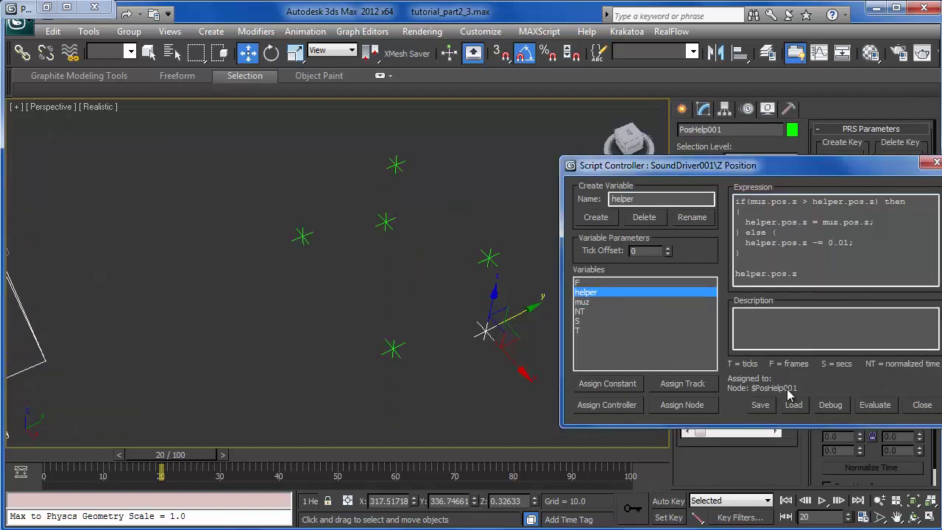
drag(697, 176, 323, 158)
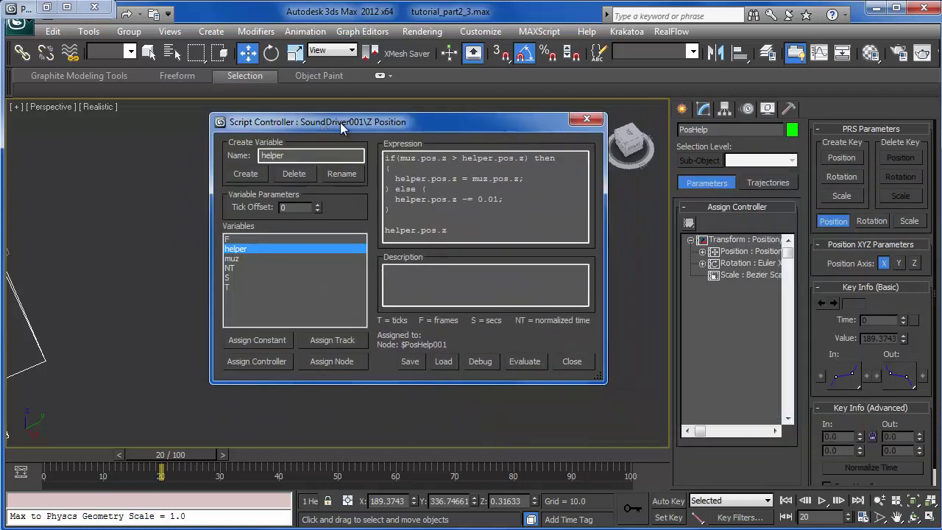
click(587, 120)
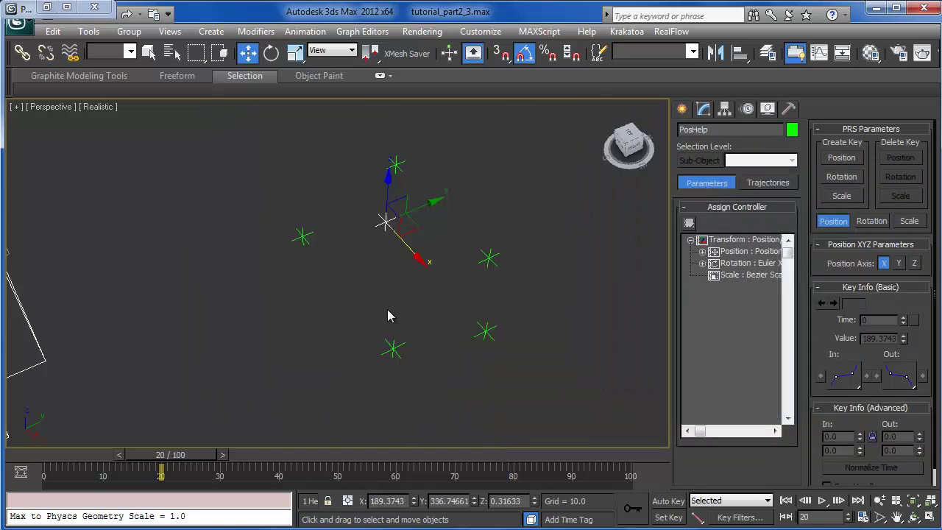
Step: Give the three copied helpers a dark crimson object color to distinguish them from the green originals
click(366, 321)
click(393, 349)
drag(556, 379, 391, 253)
click(792, 130)
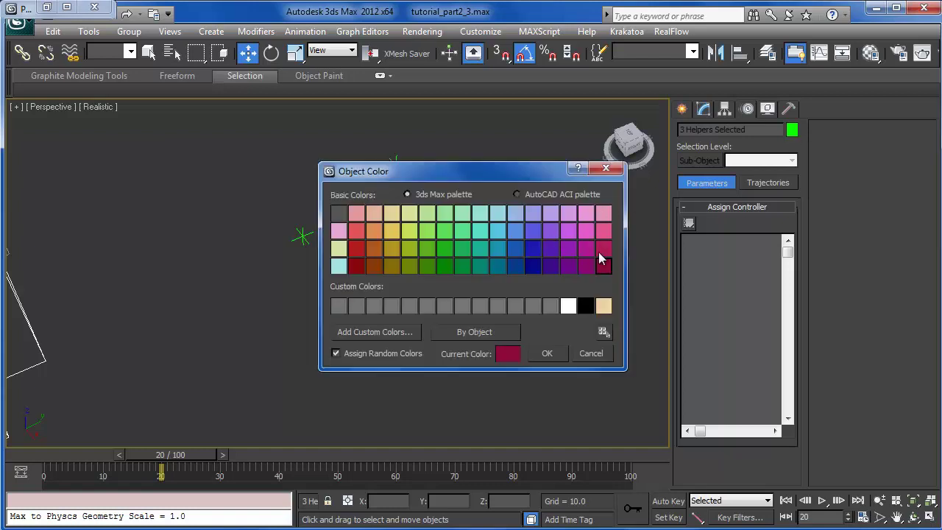
click(545, 353)
click(488, 374)
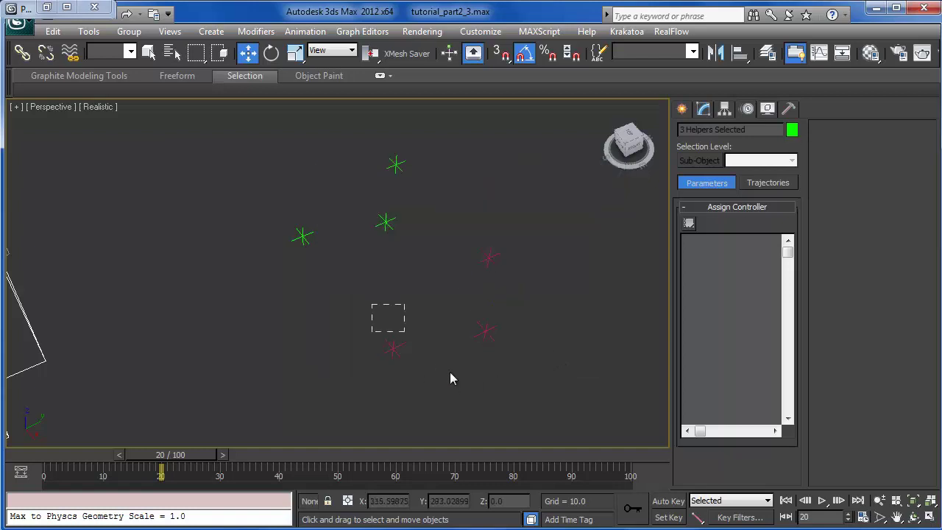
Step: Load LowFreq_16bit.wav into the Z Position audio controller of SoundProvider001, and scrub the timeline to frame 19
click(393, 348)
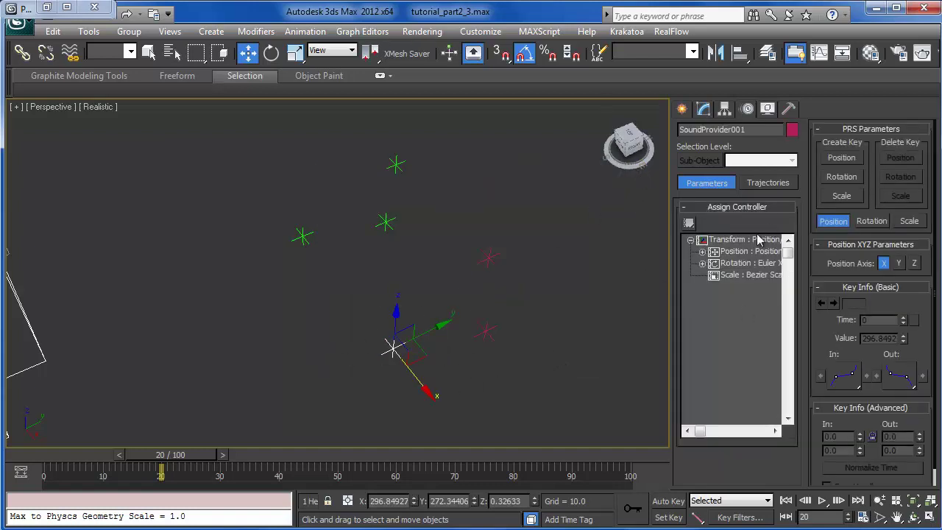
click(697, 251)
double_click(753, 287)
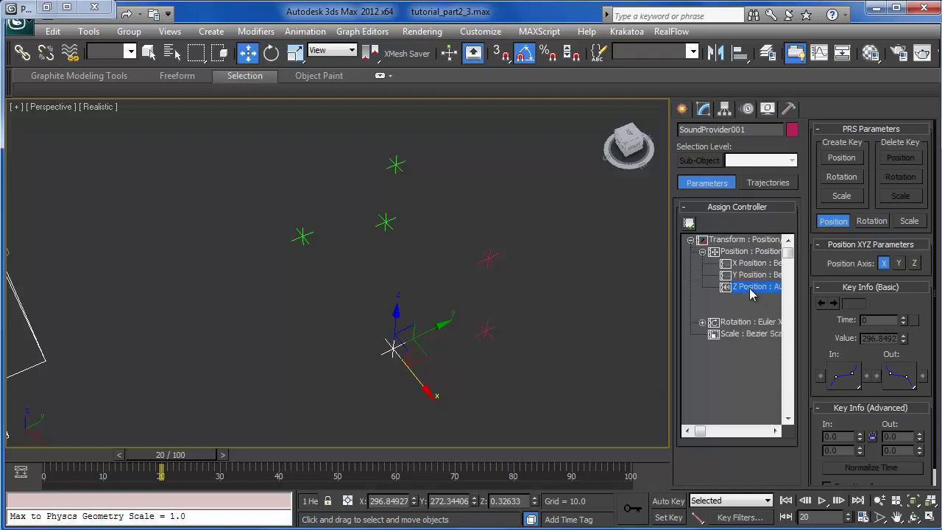
drag(774, 244, 442, 162)
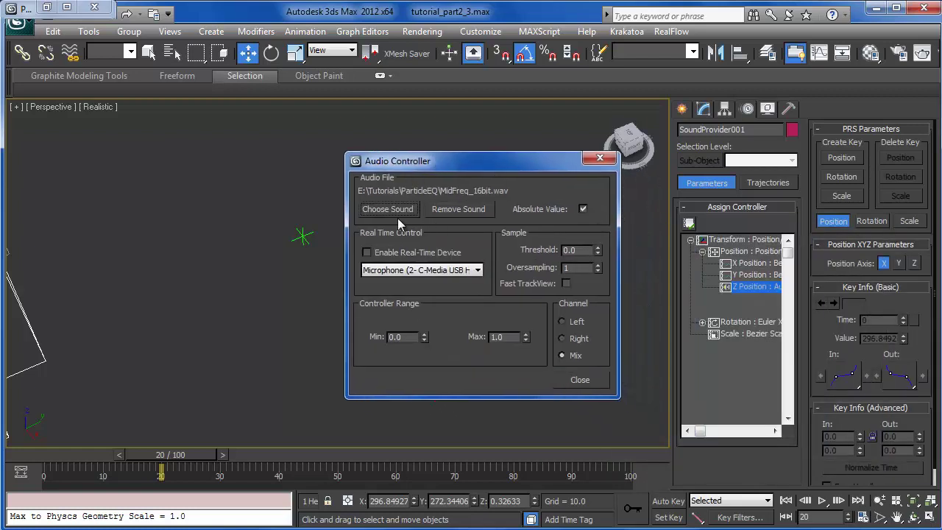
click(388, 209)
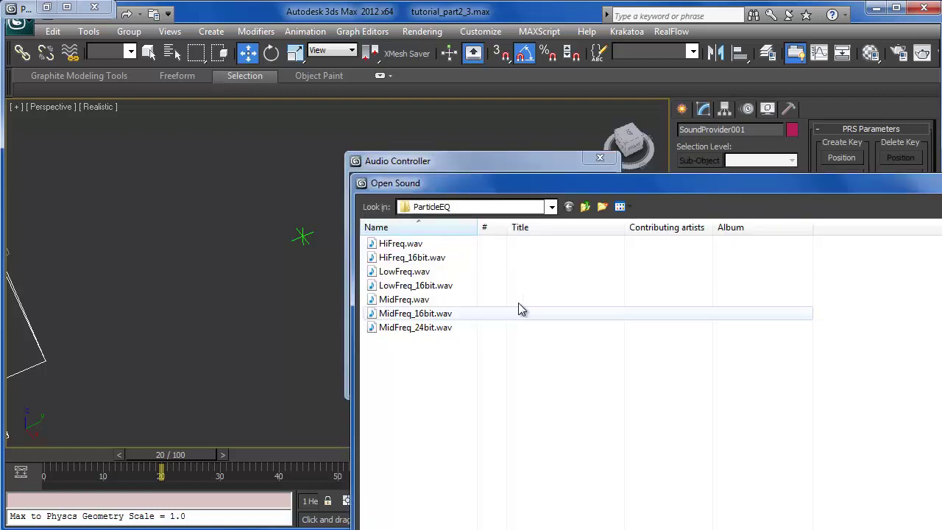
click(429, 287)
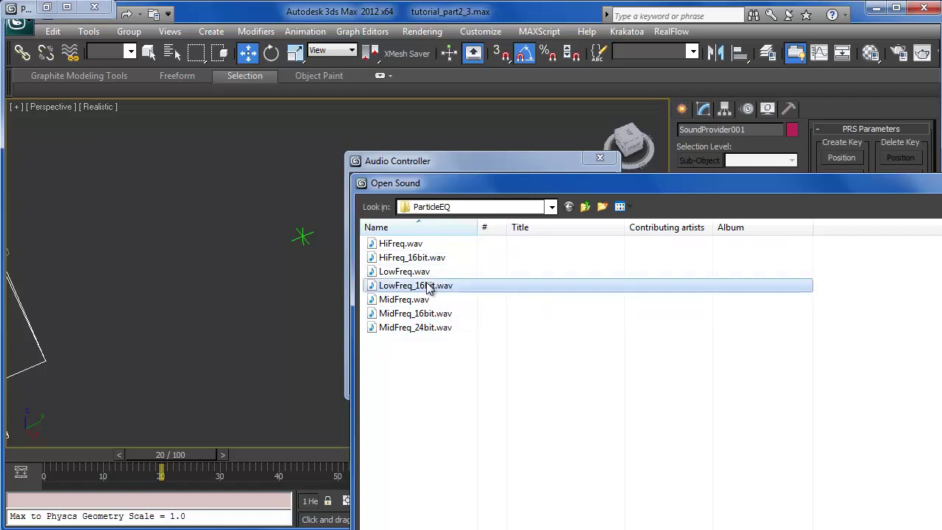
double_click(429, 288)
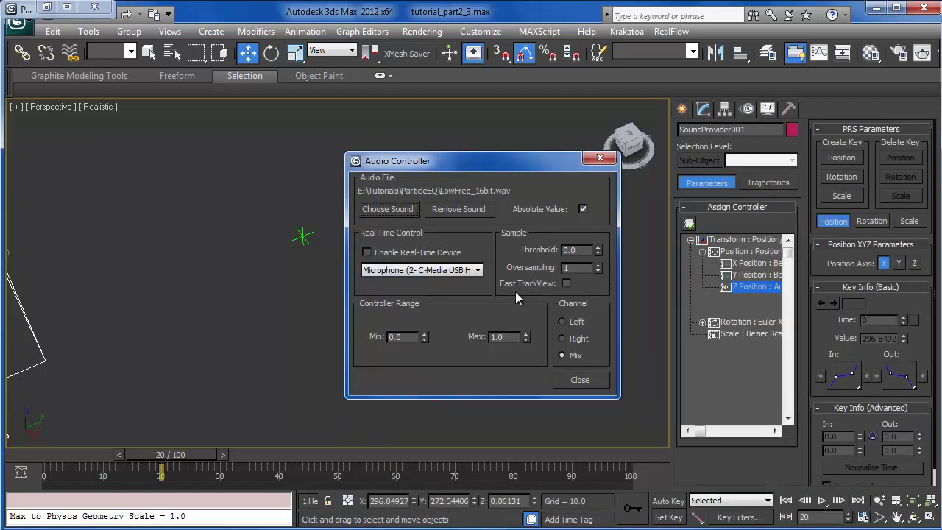
click(579, 379)
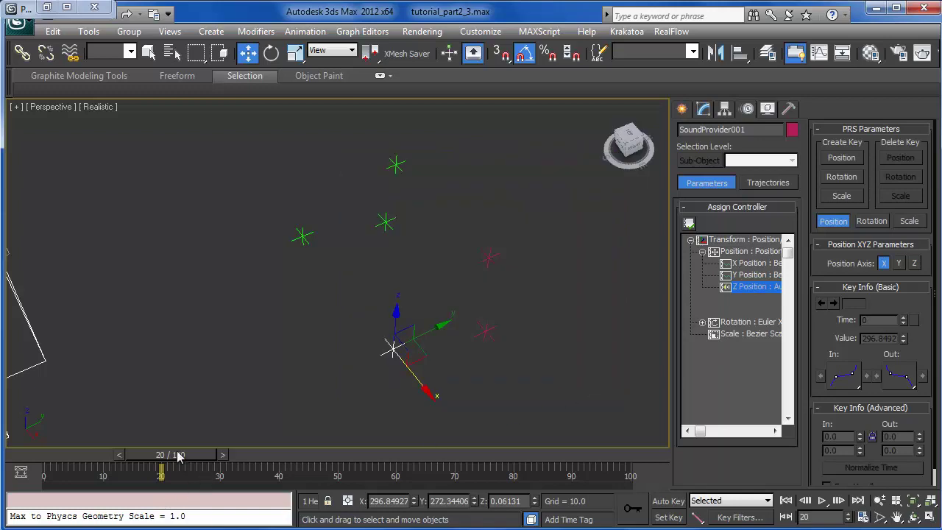
drag(178, 457, 173, 438)
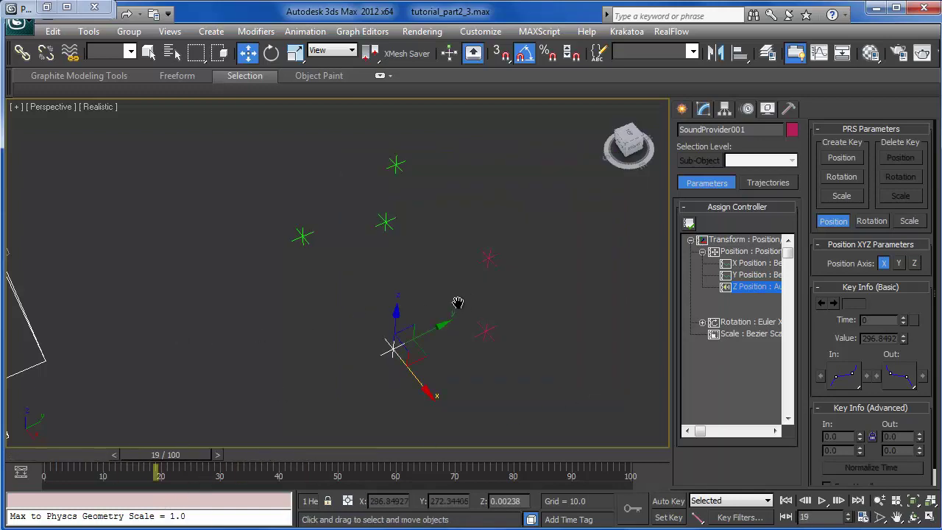
Step: Relink the InputObject node in PRT Loader002's Magma density flow to SoundDriver001, and close the flow editor
scroll(458, 303, down, 10)
middle_drag(504, 361, 553, 323)
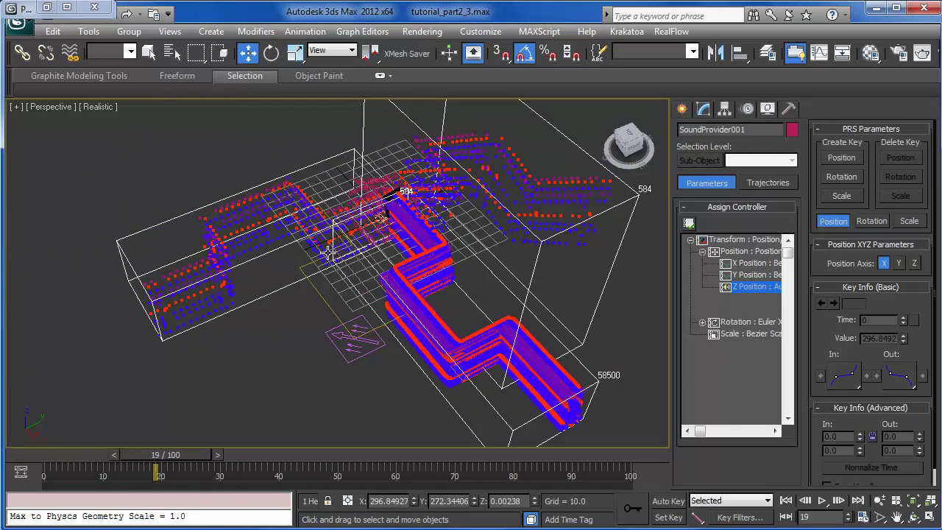
right_click(304, 227)
click(247, 209)
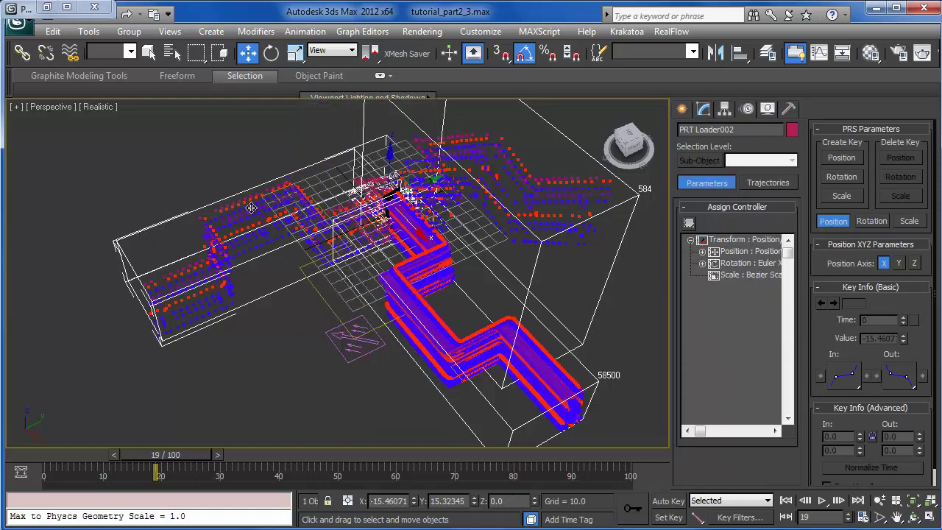
click(704, 110)
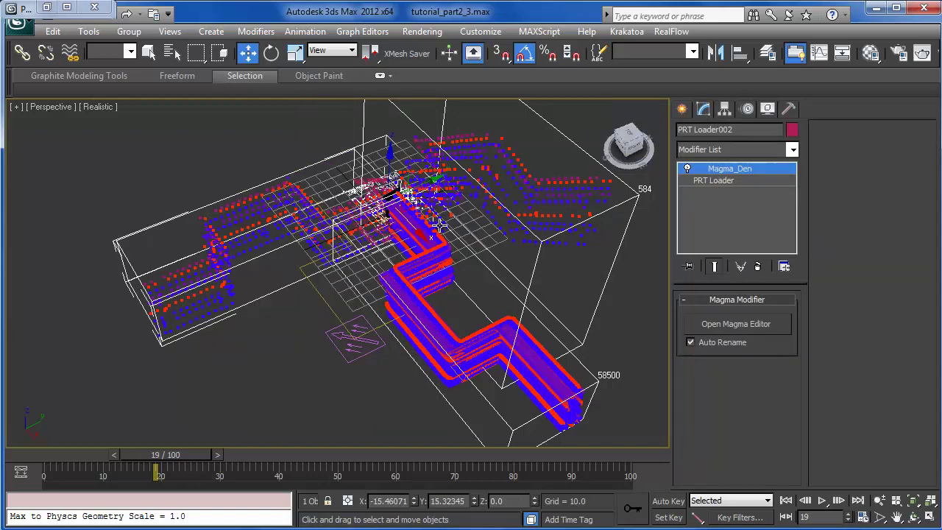
click(744, 326)
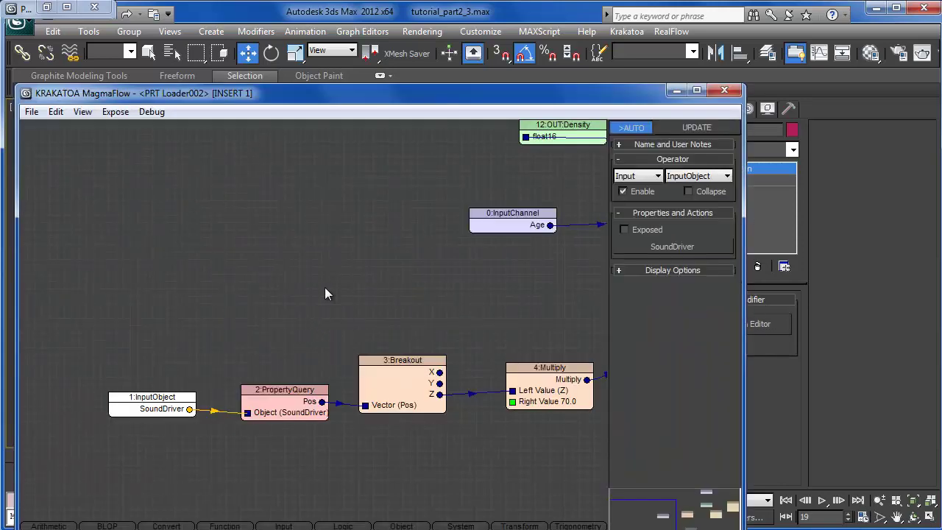
click(676, 248)
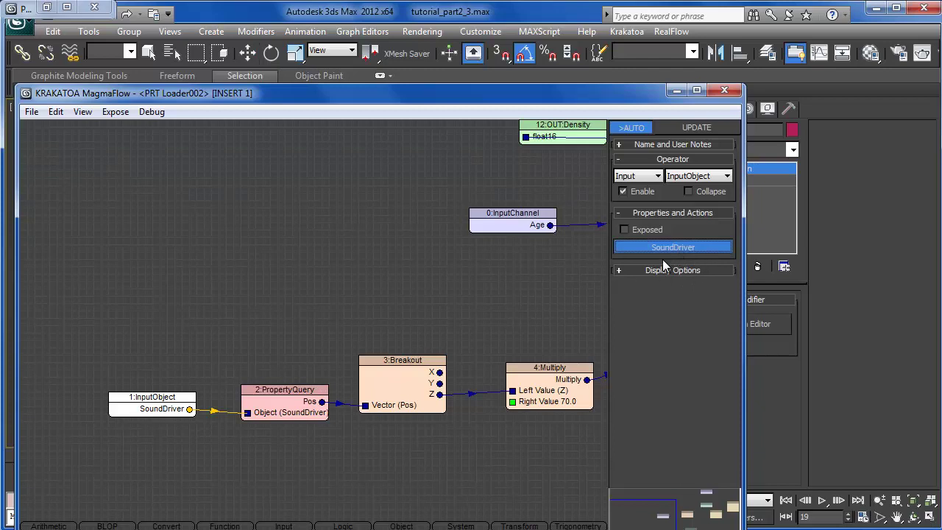
key(h)
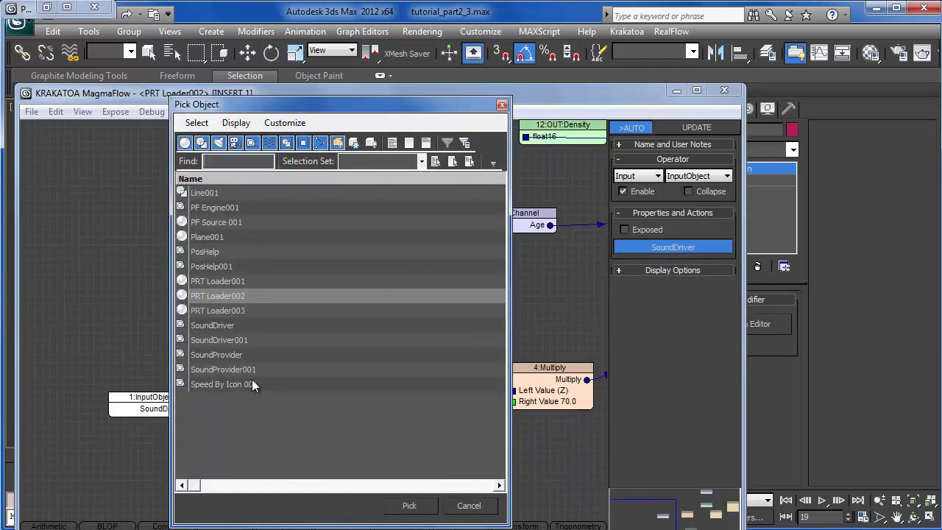
click(221, 340)
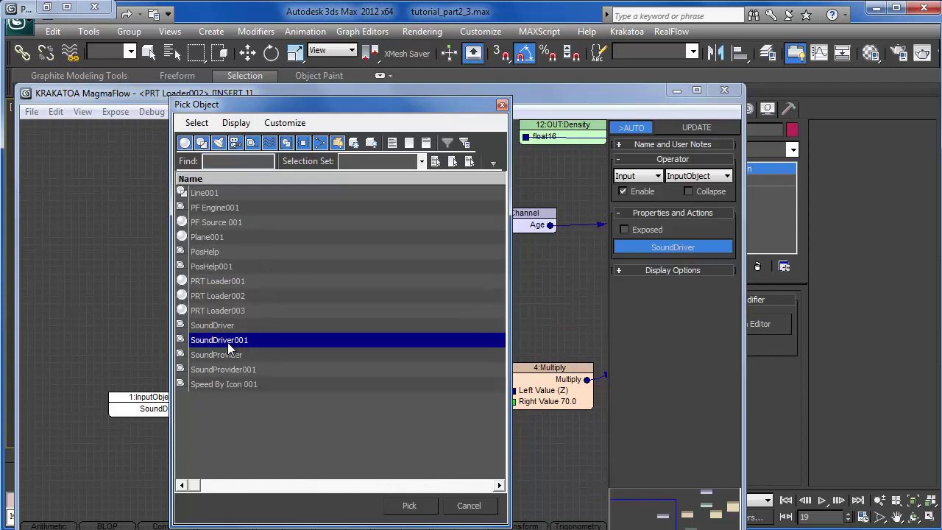
double_click(227, 342)
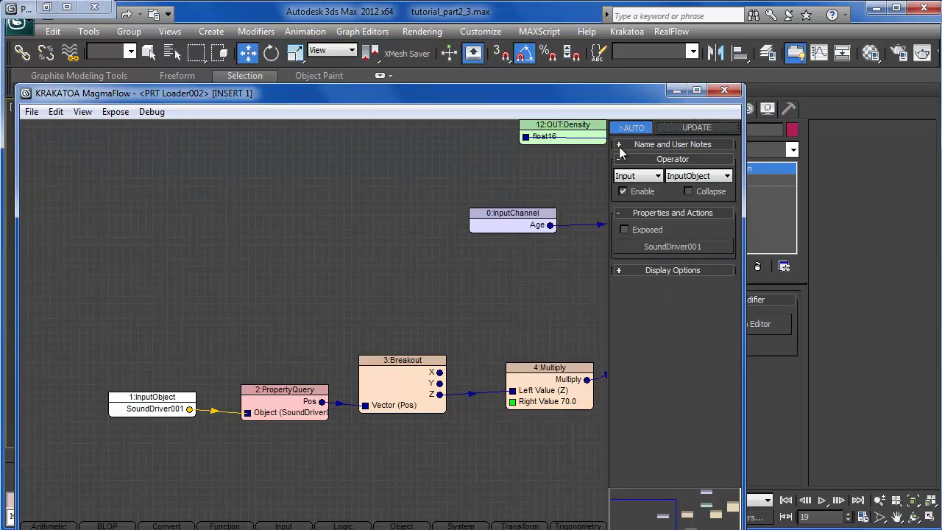
click(726, 92)
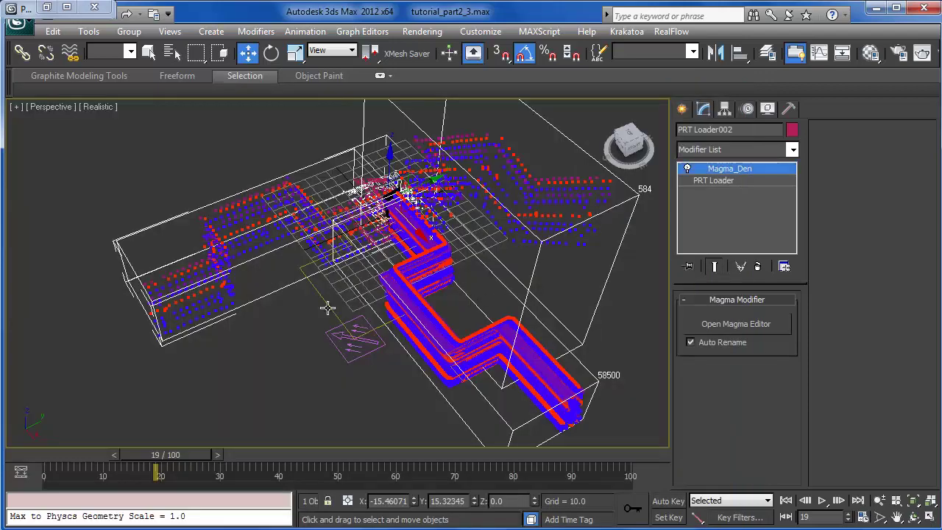
Step: Test-render the perspective view at frame 19 with Krakatoa and dismiss the rendered frame
key(shift+q)
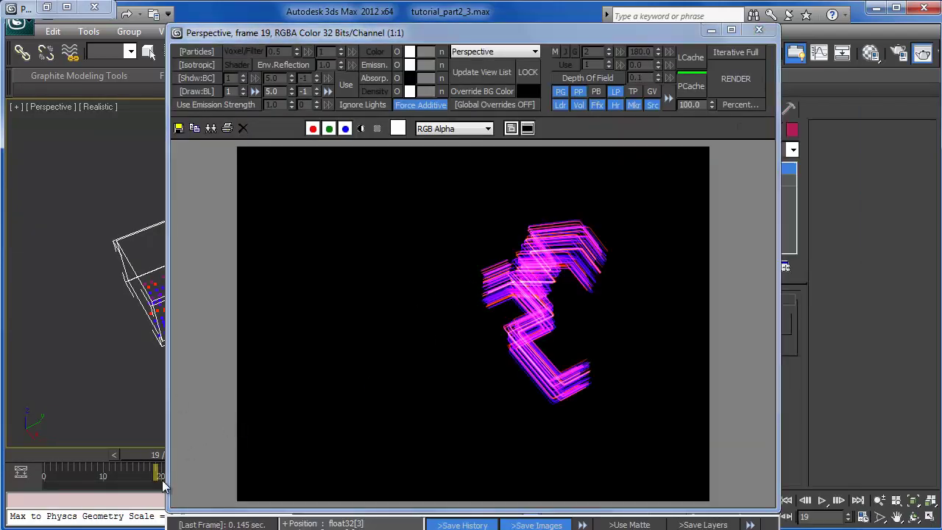
click(723, 78)
click(647, 431)
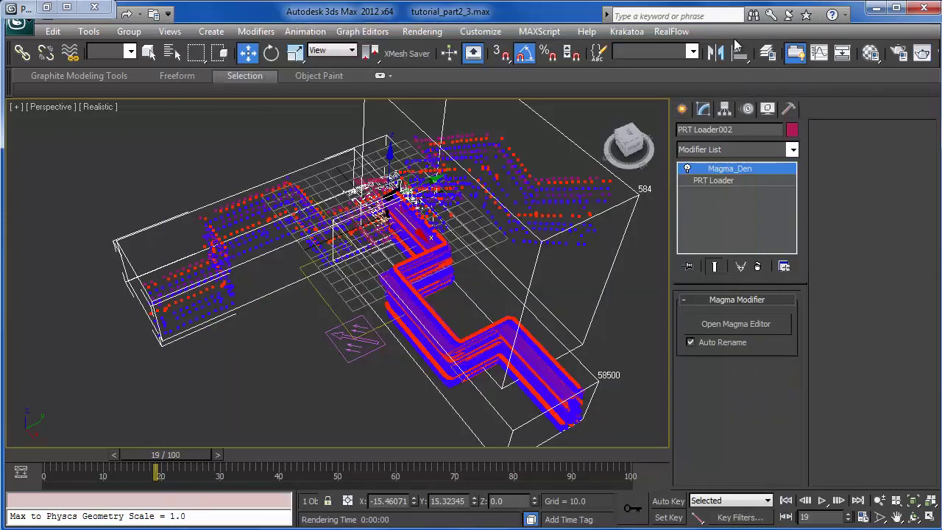
Step: Examine the particle strands of the PRT Loaders from several angles and distances in the perspective view
middle_drag(311, 265, 285, 285)
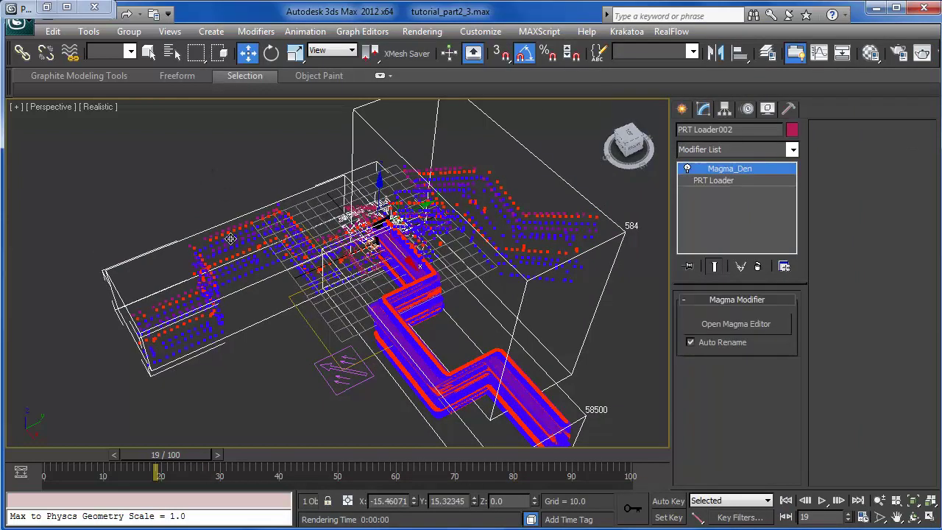
mouse_move(228, 242)
middle_down()
mouse_move(238, 276)
mouse_move(274, 289)
mouse_move(224, 267)
mouse_move(295, 259)
mouse_move(219, 233)
middle_up()
scroll(275, 289, down, 3)
scroll(220, 266, up, 3)
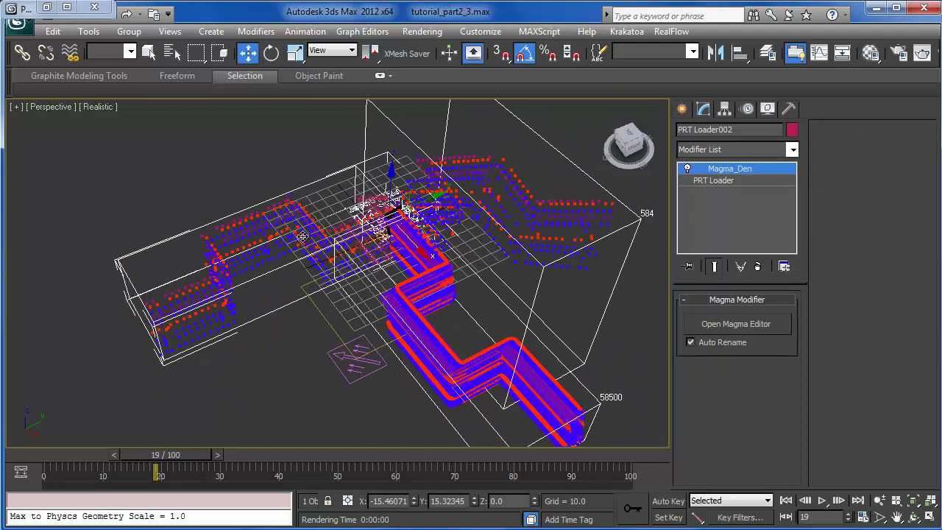
alt+middle_drag(302, 250, 305, 281)
alt+middle_drag(401, 296, 268, 212)
scroll(283, 266, down, 3)
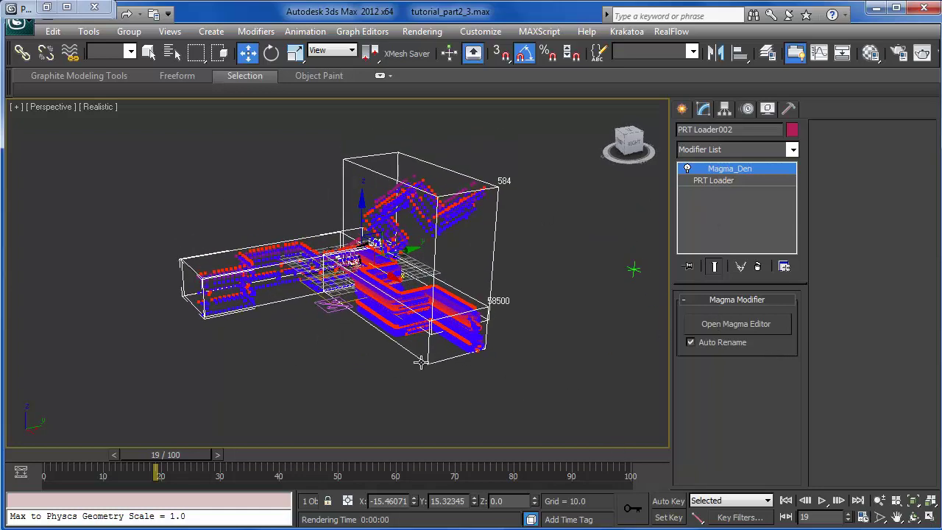
scroll(425, 397, up, 3)
scroll(361, 346, up, 4)
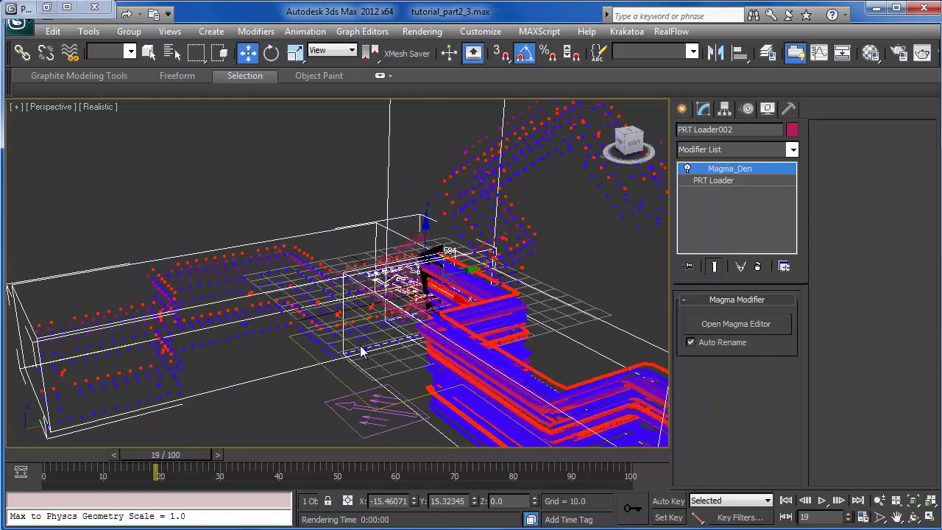
Step: Add the TextureCoord channel to the particle channels that Krakatoa saves to disk
key(F10)
drag(410, 402, 404, 248)
drag(408, 320, 411, 396)
click(281, 102)
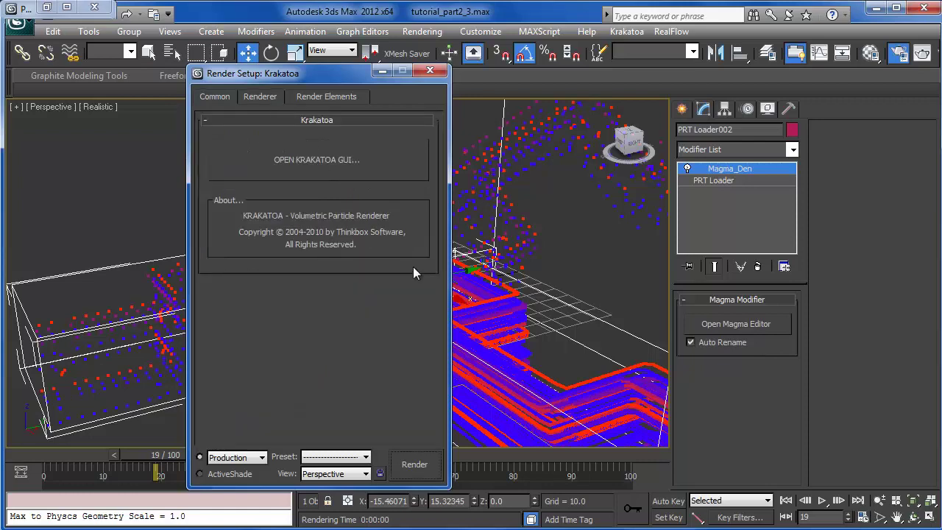
click(295, 163)
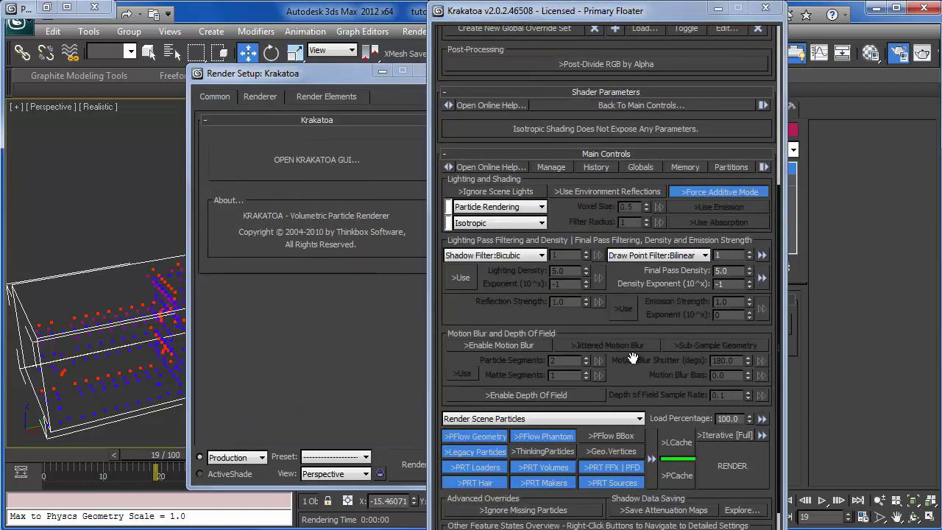
scroll(633, 359, down, 3)
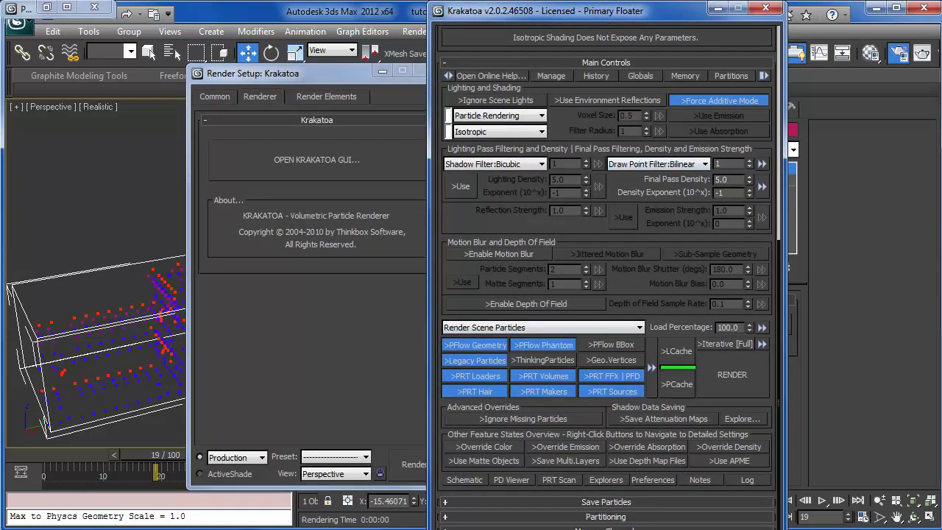
click(565, 502)
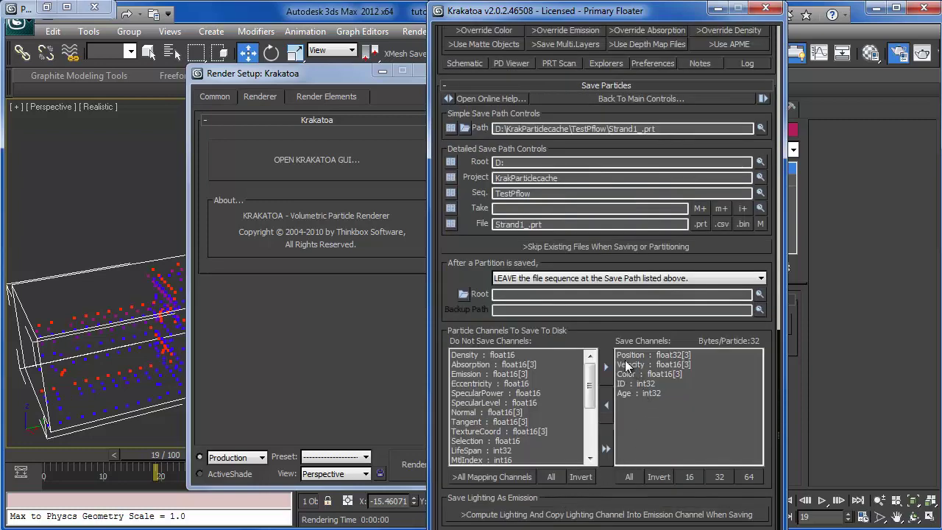
drag(582, 381, 582, 399)
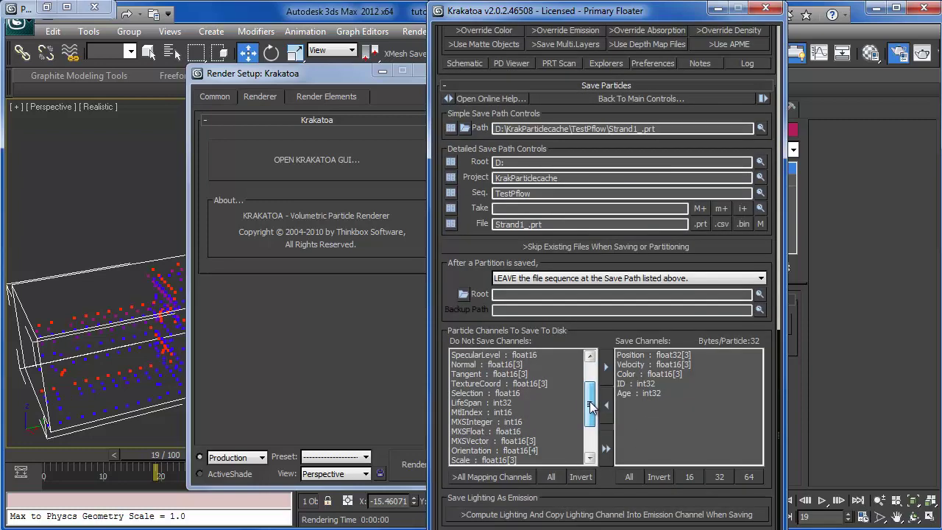
click(472, 383)
double_click(473, 386)
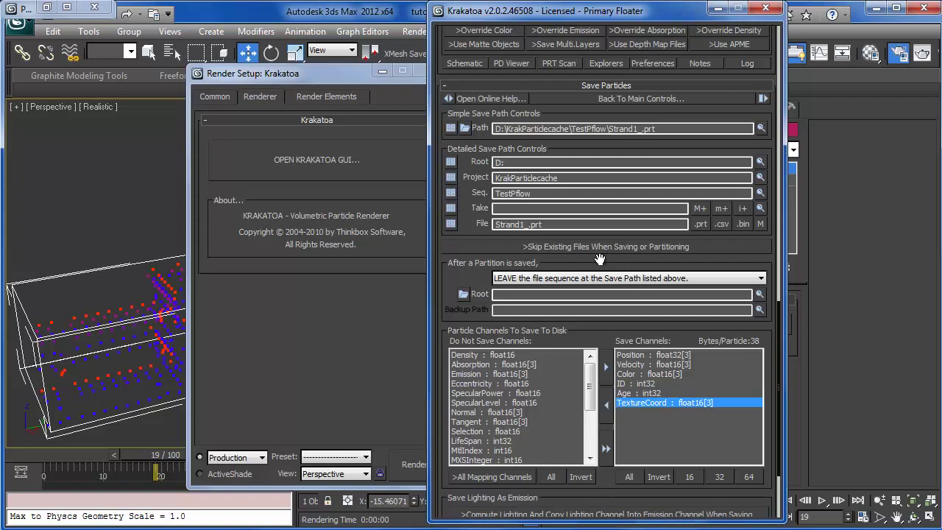
Step: Leave saved partitions at the listed save path and set Krakatoa's render mode to Save Particles To File Sequence
click(560, 280)
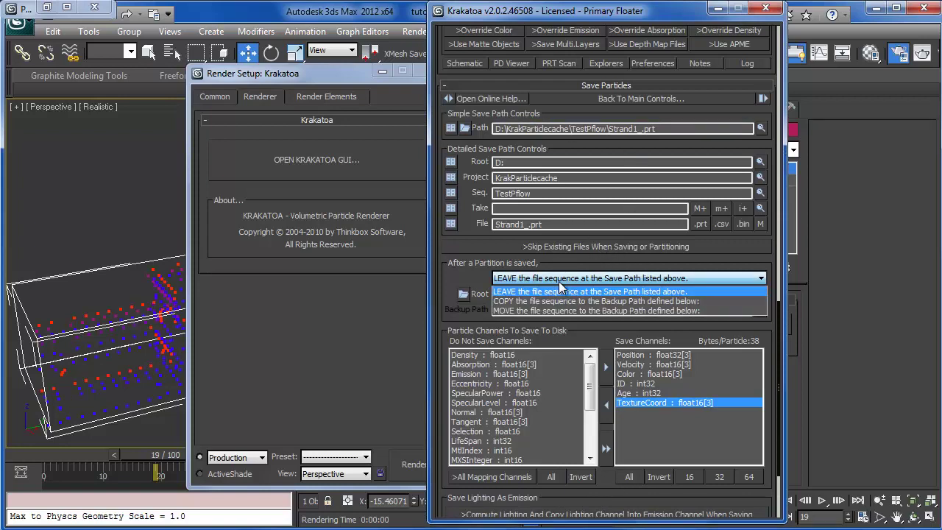
click(555, 291)
scroll(516, 184, up, 5)
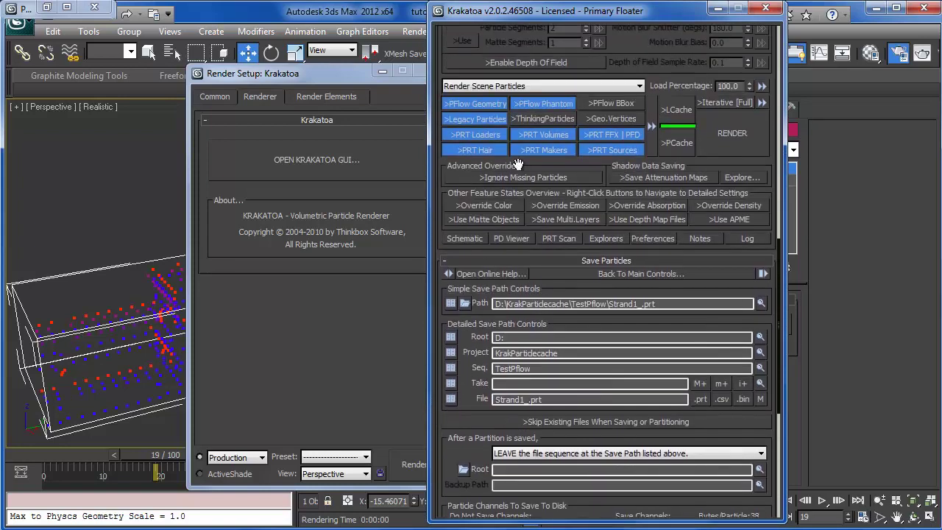
click(484, 86)
click(477, 109)
Step: Check the render time output settings, go to frame 50, and minimize the Krakatoa and Render Setup windows
click(215, 96)
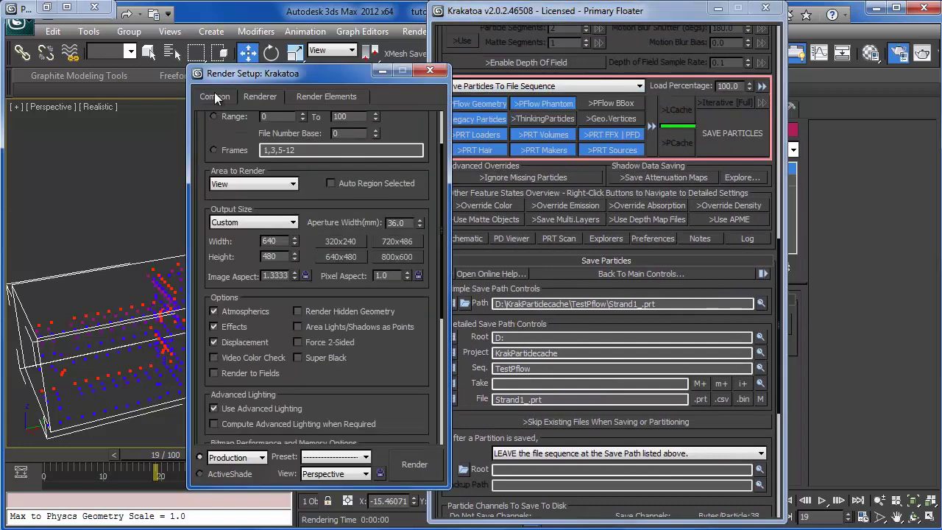
scroll(220, 143, up, 4)
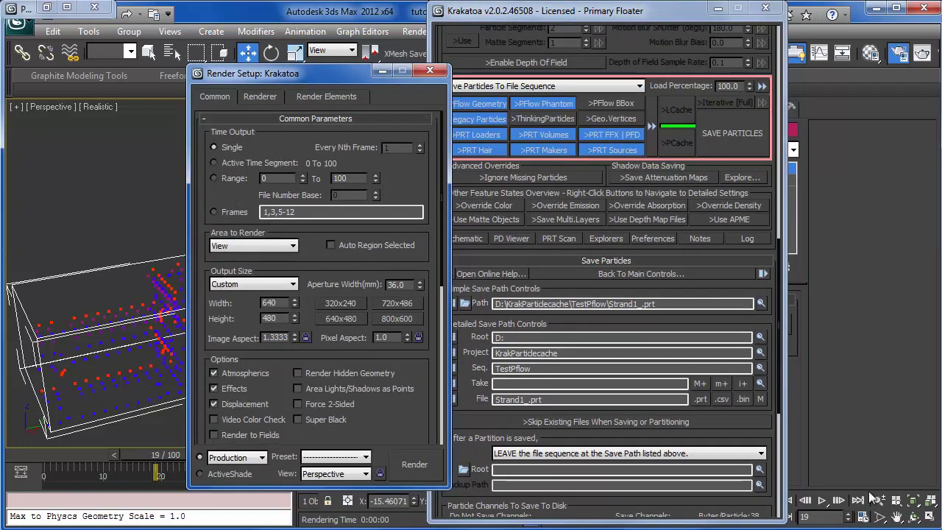
drag(821, 518, 686, 502)
text(50)
key(Return)
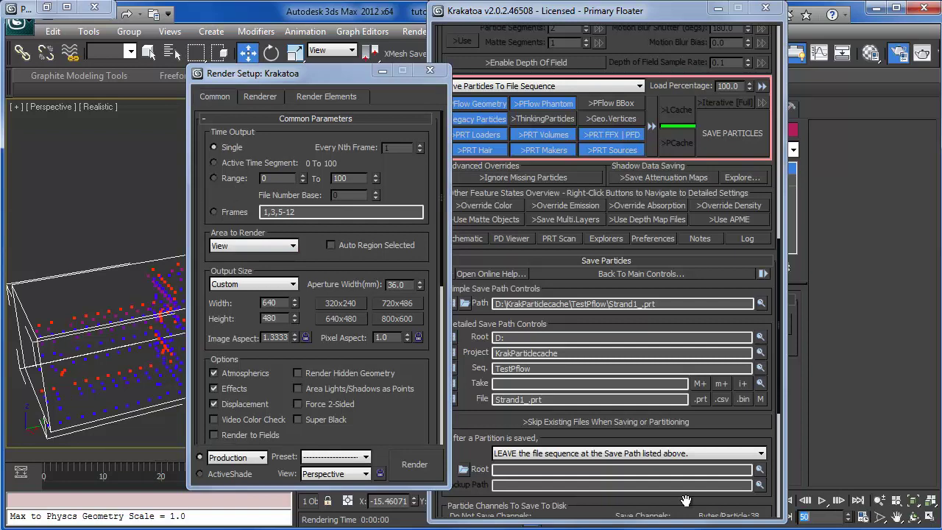
click(717, 9)
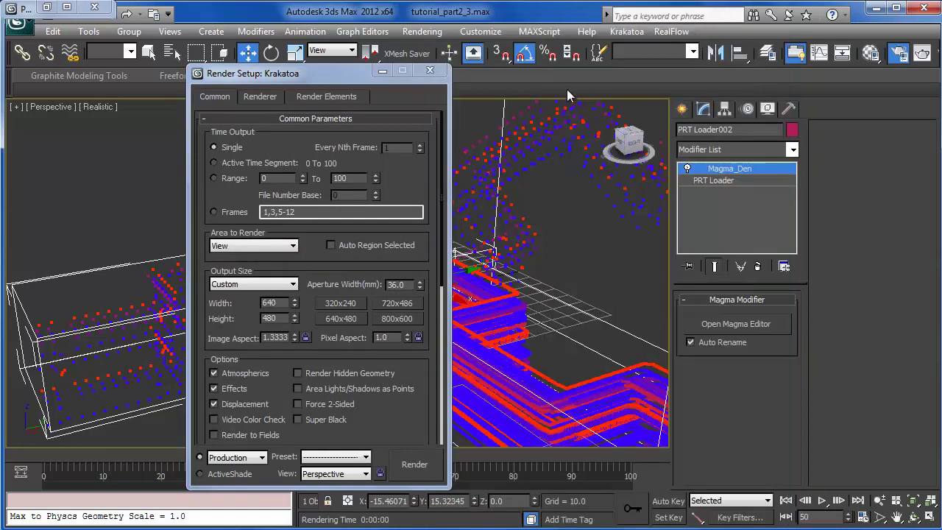
click(383, 73)
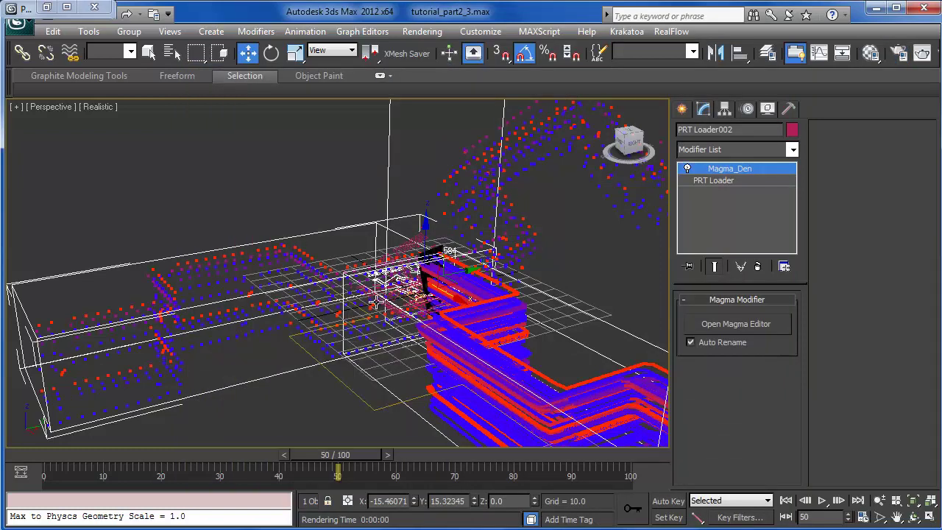
Step: Disable Strand1_0050.prt for both viewport and render in PRT Loader001
click(484, 332)
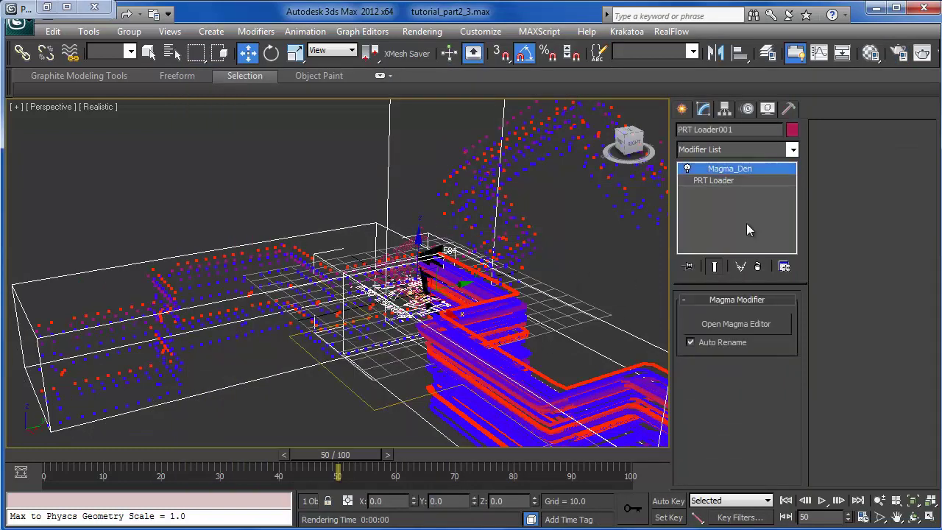
click(696, 180)
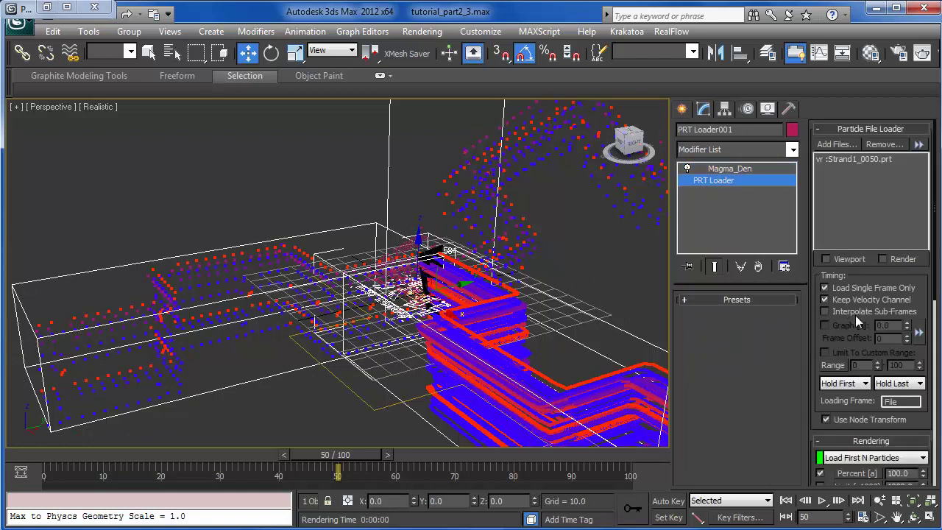
click(843, 160)
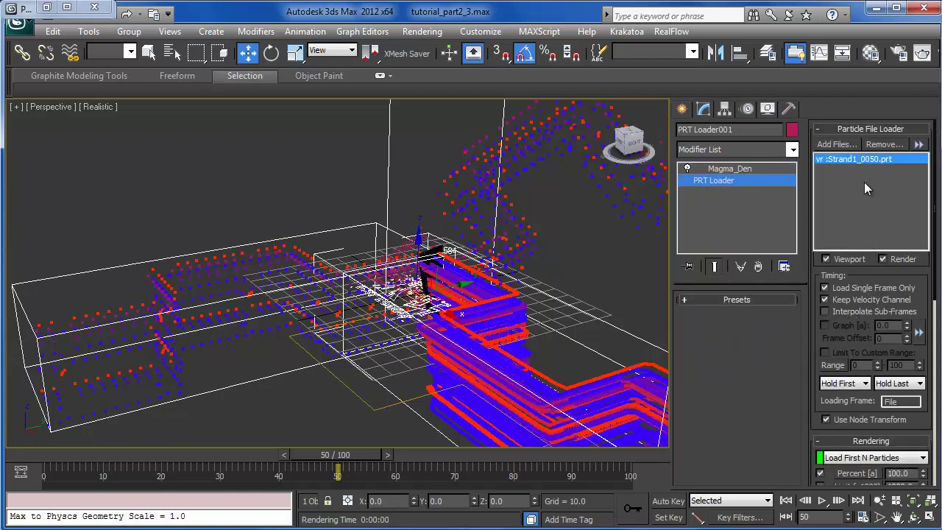
click(884, 259)
click(845, 260)
click(885, 261)
click(847, 260)
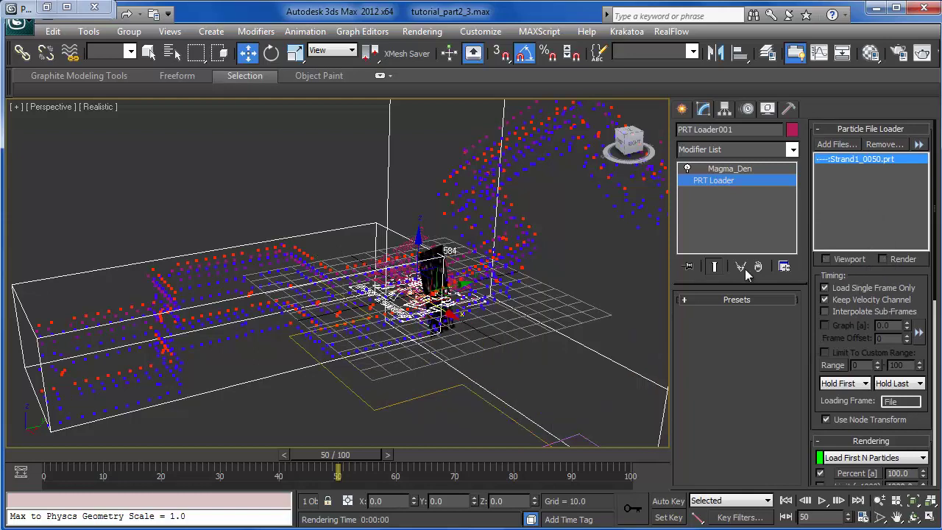
Step: Disable Strand1_0050.prt for both viewport and render in PRT Loader002
click(294, 310)
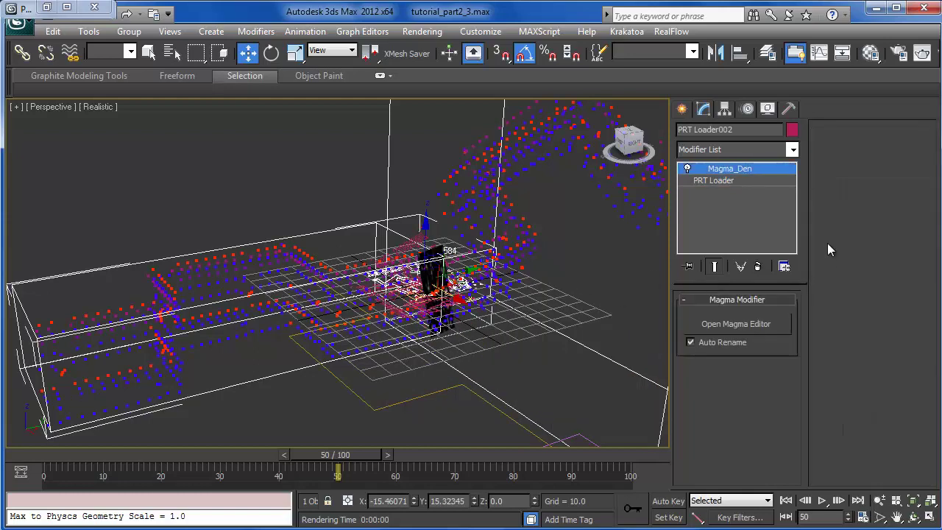
click(726, 183)
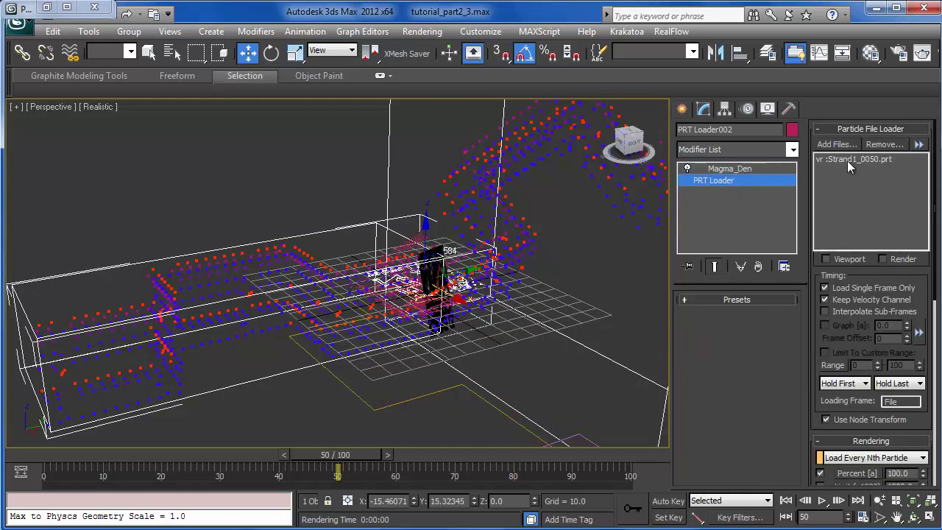
click(849, 162)
click(886, 262)
click(837, 259)
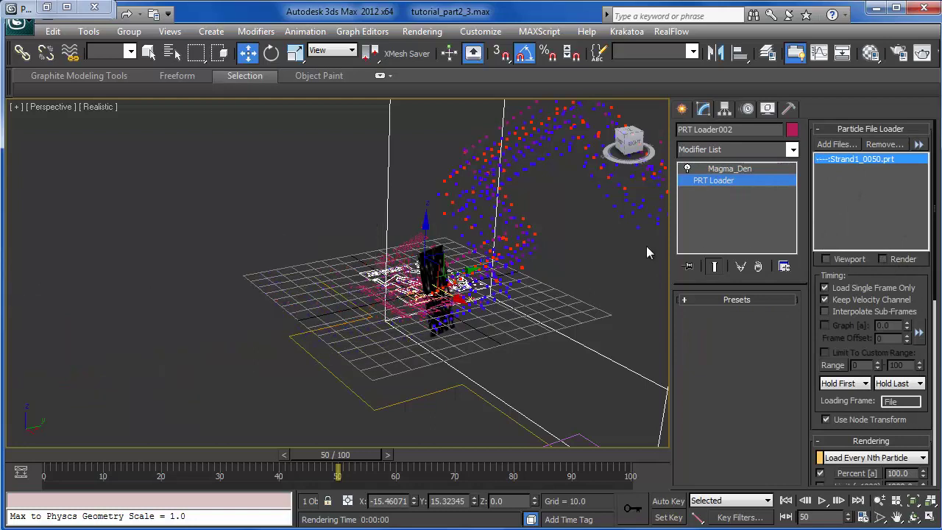
Step: Disable Strand1_0050.prt for both viewport and render in PRT Loader003
click(507, 197)
click(713, 181)
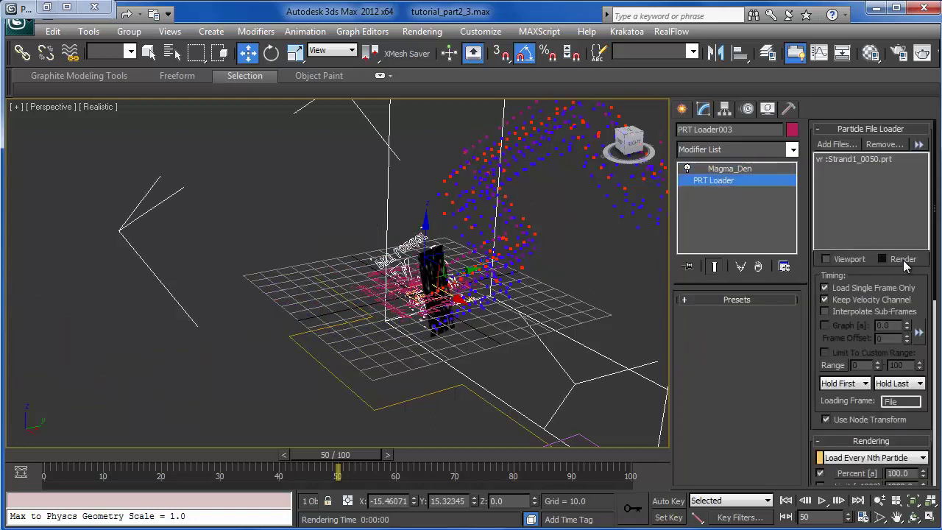
click(836, 161)
click(897, 262)
click(852, 260)
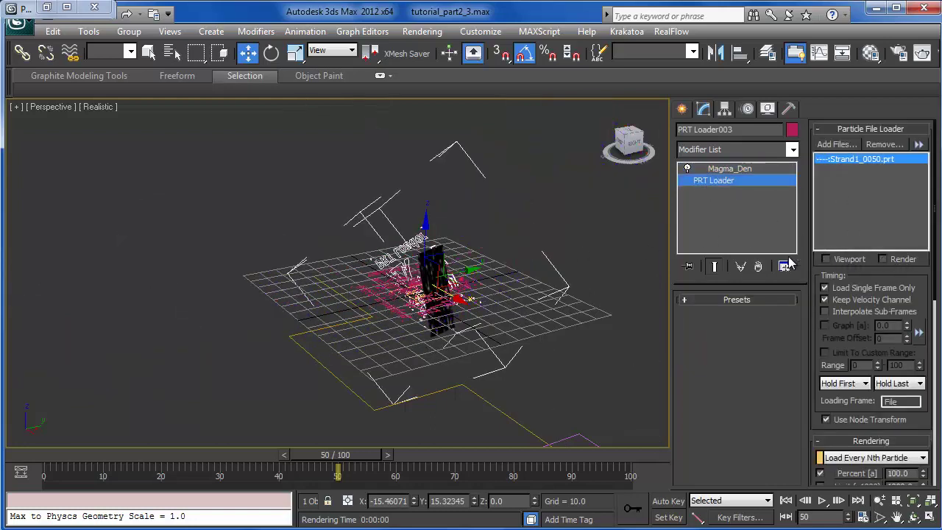
Step: Turn on PF Source 001 in Particle View and save the frame 50 particles to Strand1_.prt through Krakatoa, overwriting the existing sequence
key(6)
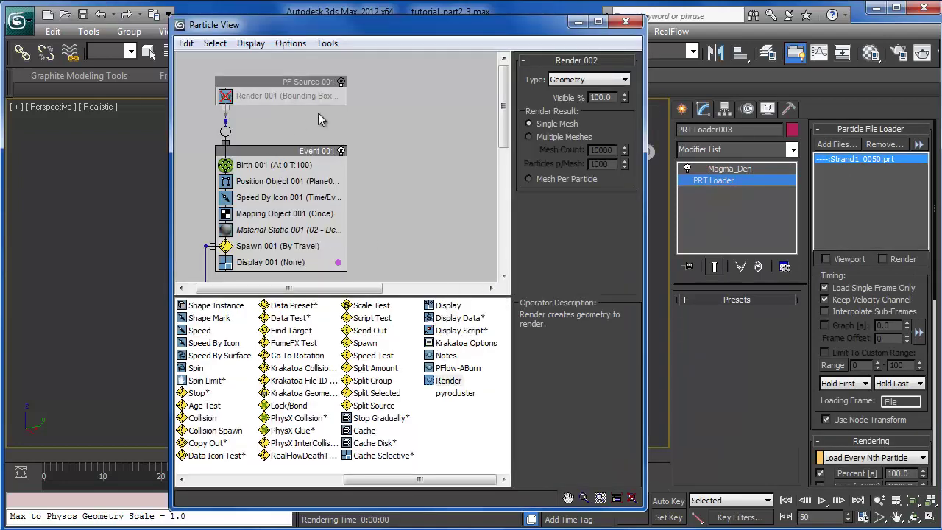
scroll(406, 204, down, 2)
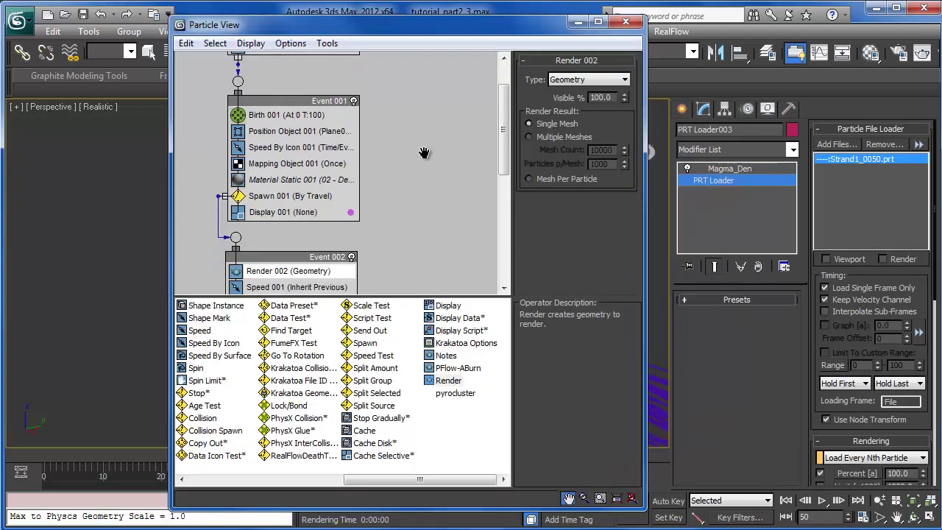
key(F10)
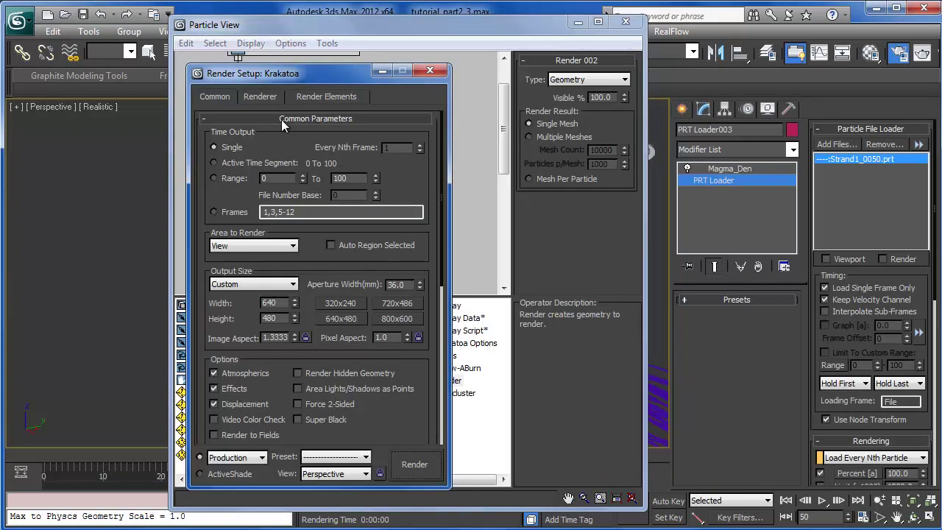
click(259, 96)
click(299, 157)
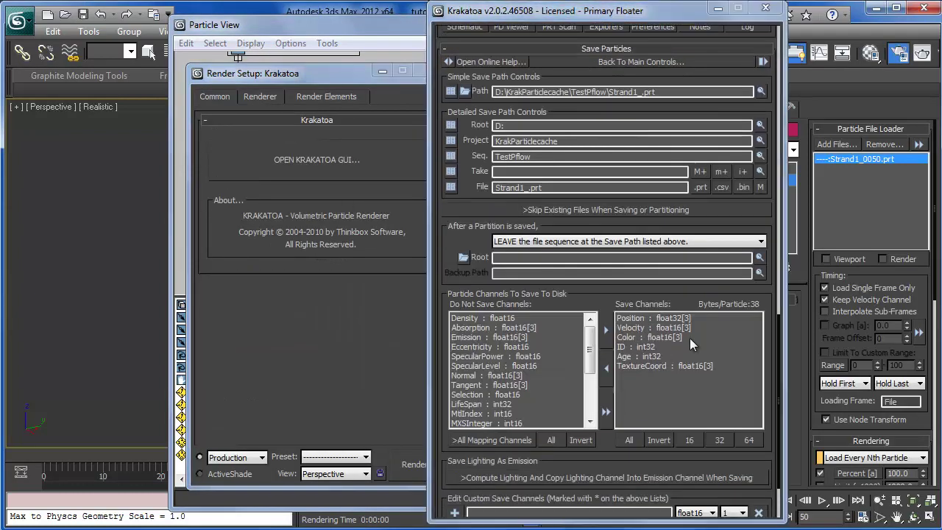
click(606, 67)
click(705, 145)
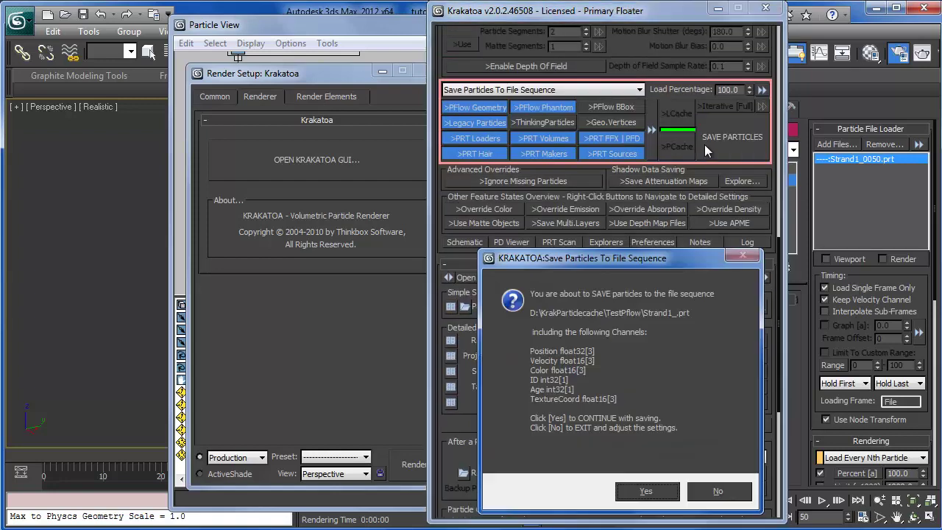
key(Return)
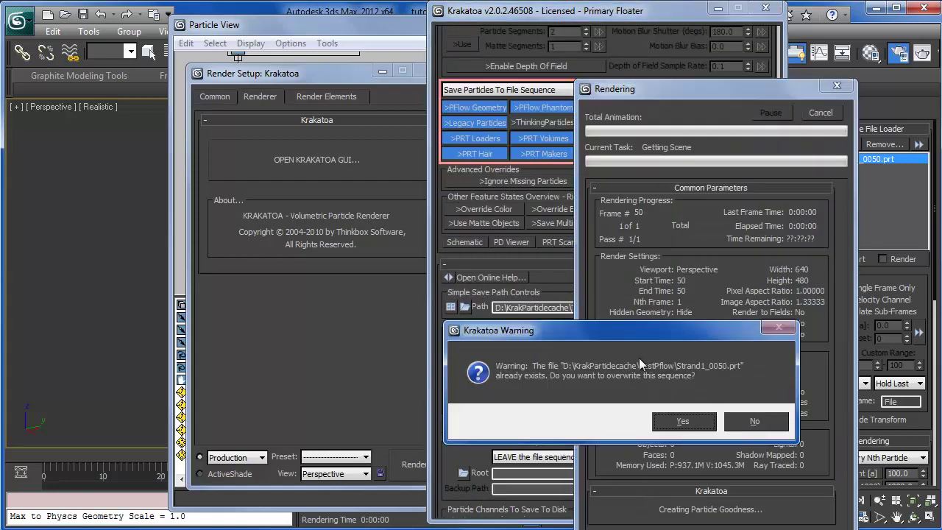
click(677, 423)
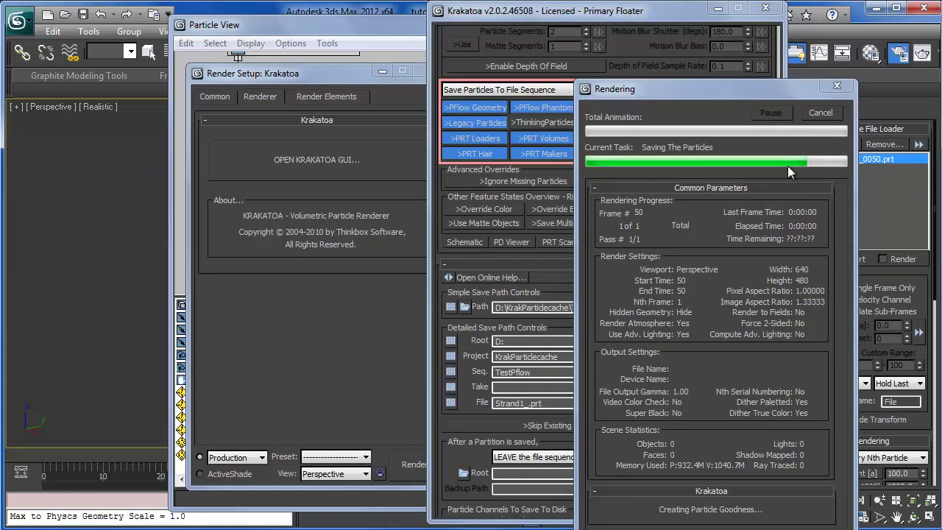
Step: Set Krakatoa's render mode to Render Scene Particles and the time output to Active Time Segment, closing both settings windows
click(560, 89)
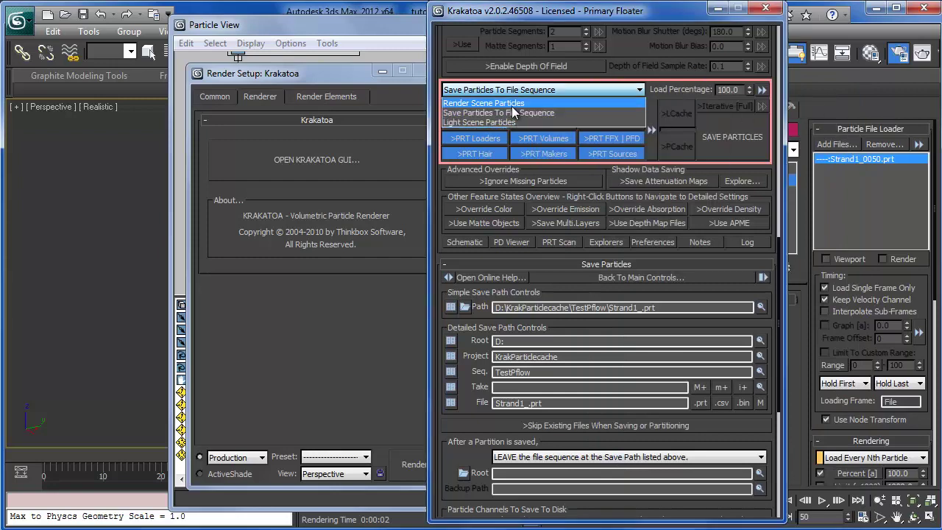
click(511, 106)
click(216, 96)
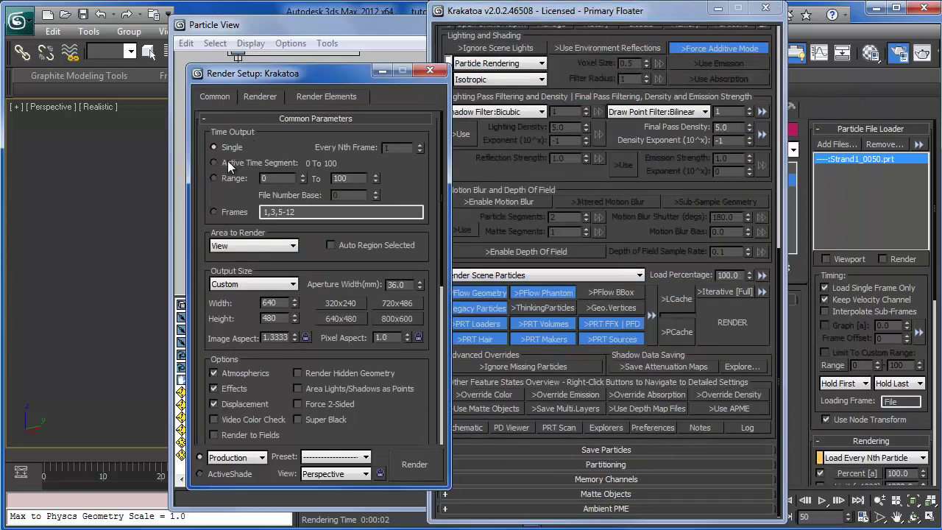
click(215, 163)
click(430, 71)
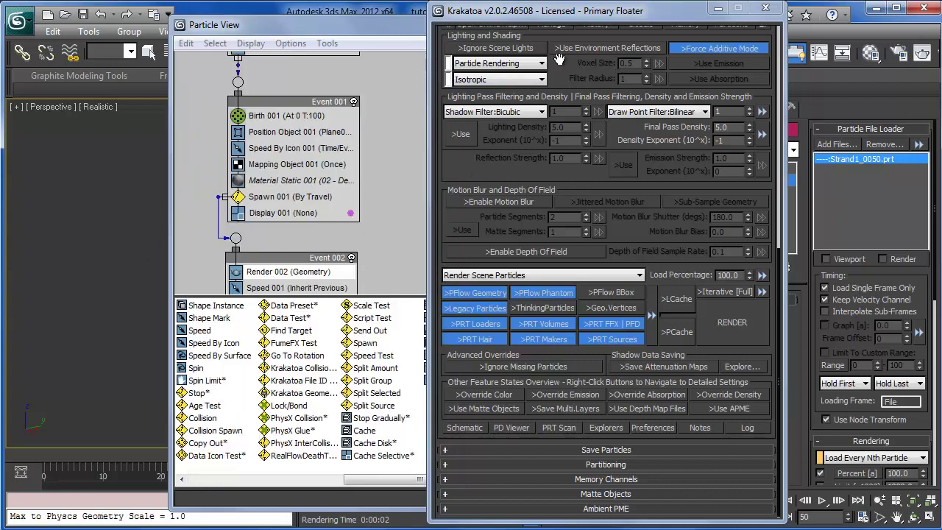
click(766, 8)
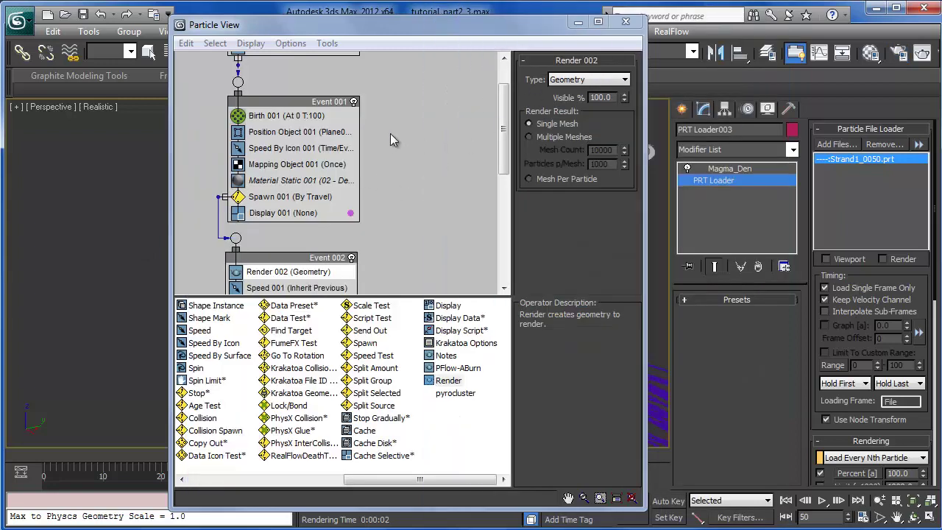
Step: Turn off PF Source 001 in the particle flow and minimize Particle View
middle_drag(391, 134, 391, 183)
click(355, 82)
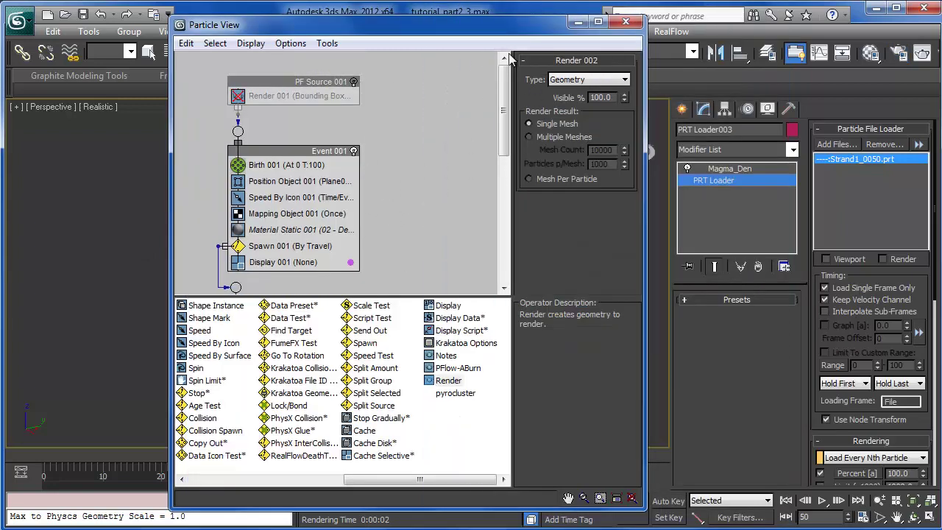
click(578, 22)
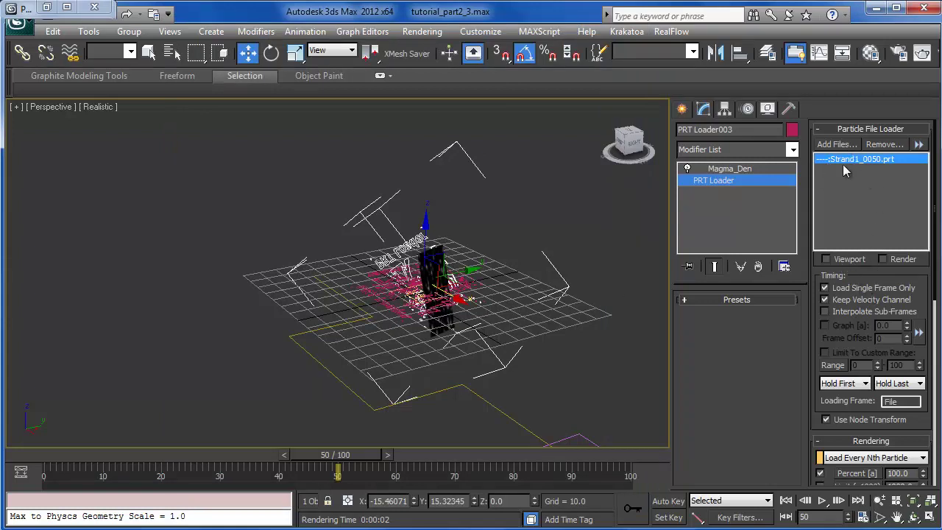
Step: Enable Strand1_0050.prt for both viewport and render in PRT Loader003 and PRT Loader001
click(892, 262)
click(826, 259)
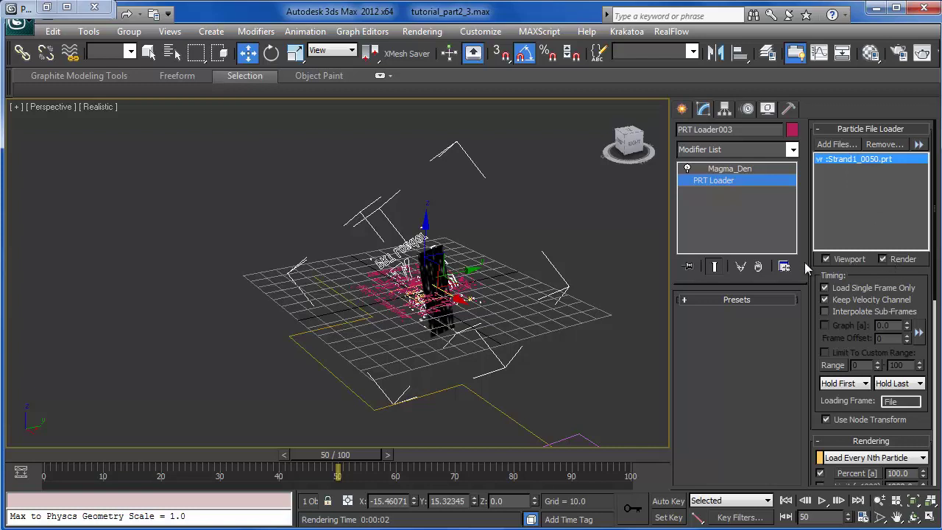
click(326, 329)
click(362, 292)
click(729, 168)
click(706, 181)
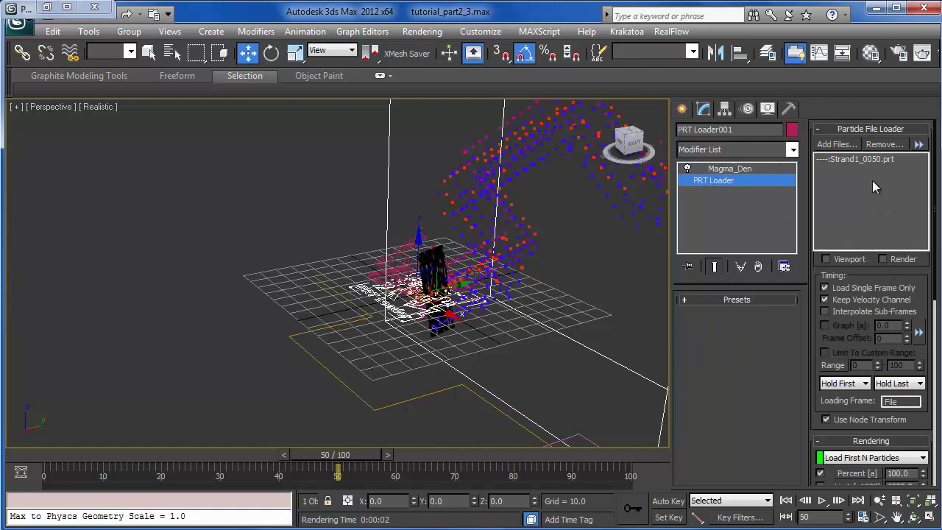
click(855, 164)
click(892, 262)
click(856, 260)
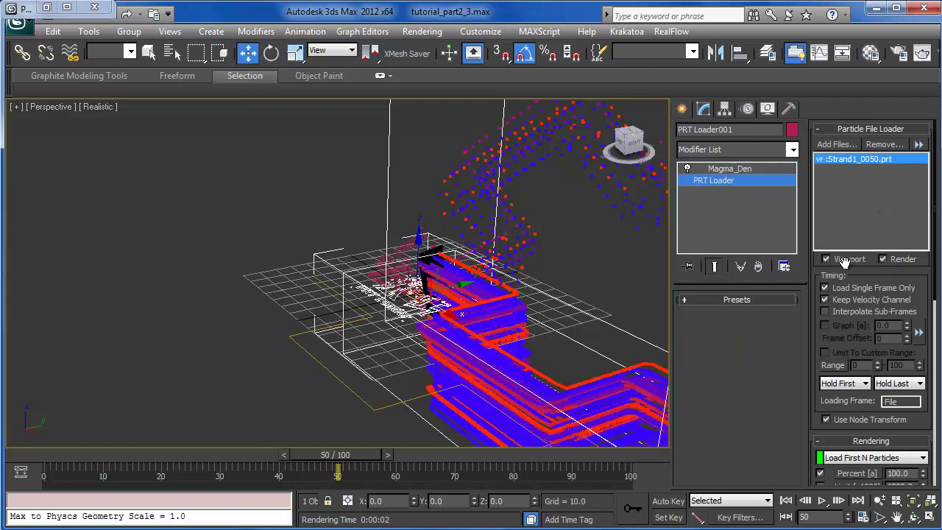
Step: Enable Strand1_0050.prt for both viewport and render in PRT Loader002
click(388, 265)
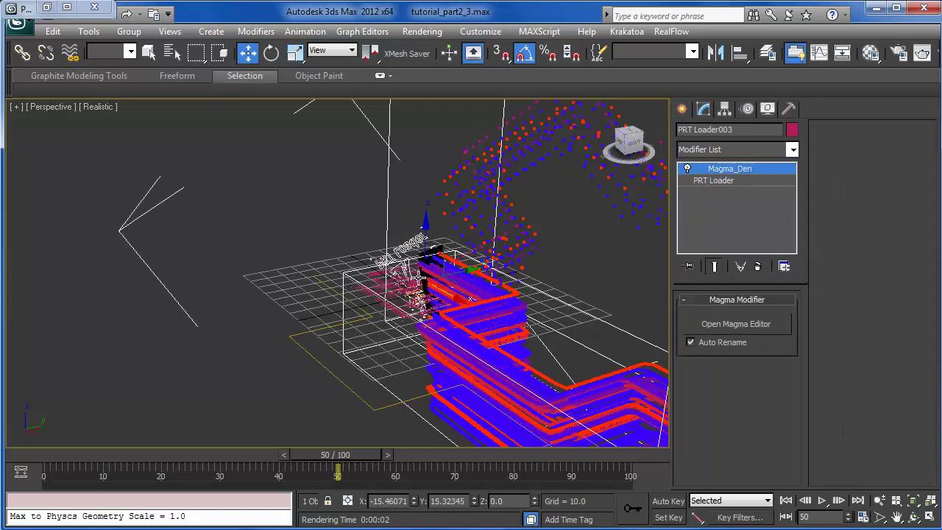
click(741, 184)
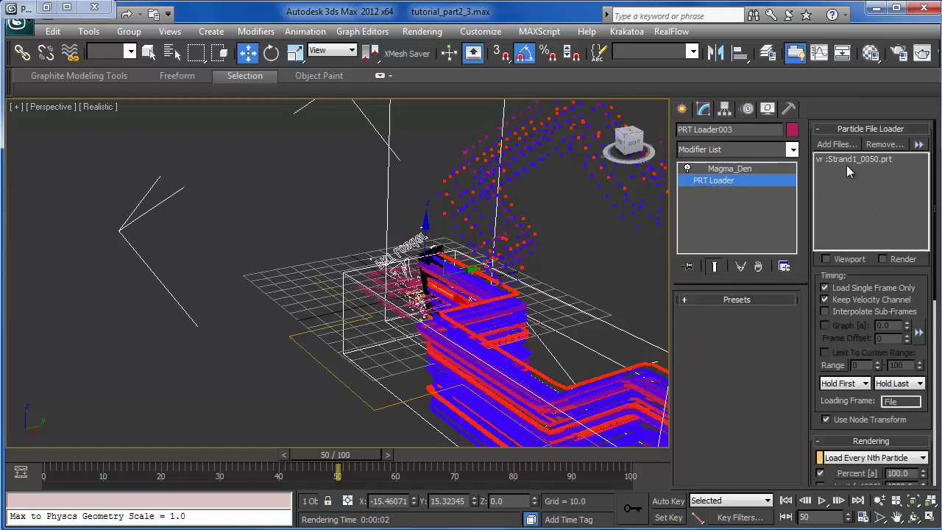
click(838, 171)
alt+middle_drag(489, 352, 410, 343)
click(362, 342)
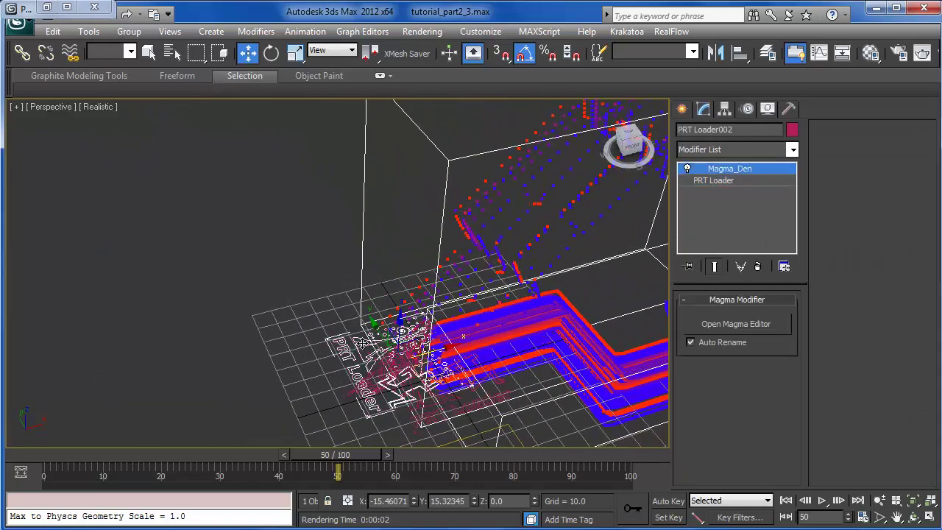
click(713, 180)
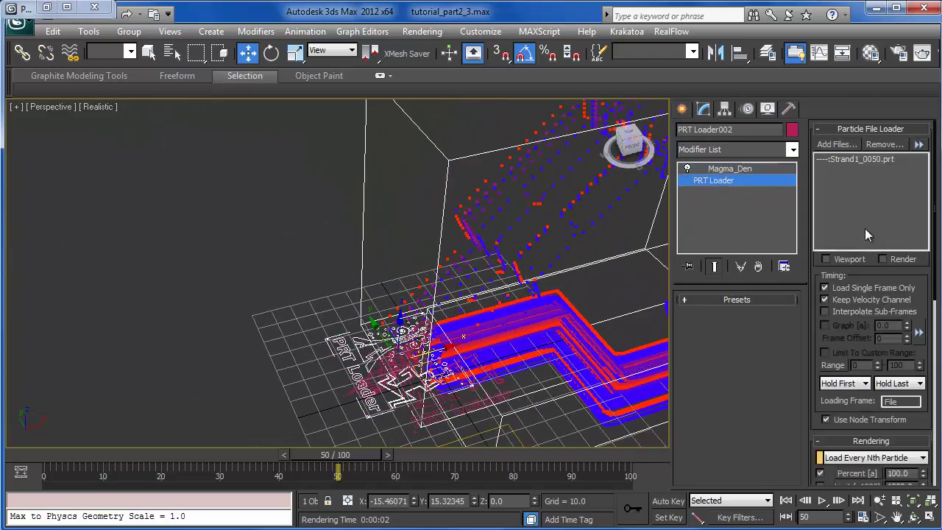
click(844, 159)
click(899, 262)
click(854, 260)
Step: Render frame 50 of the Perspective view to check the reloaded strands, and close the rendered image
alt+middle_drag(486, 309, 371, 272)
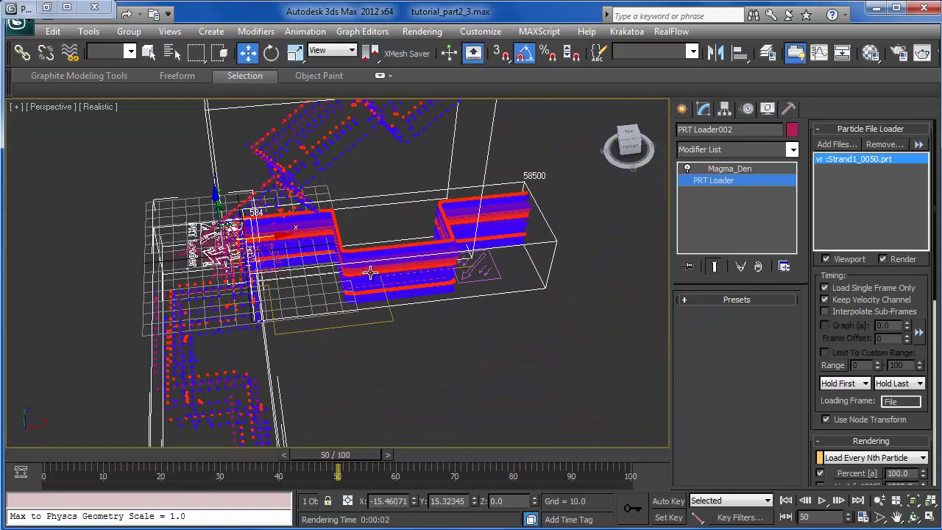
key(shift+q)
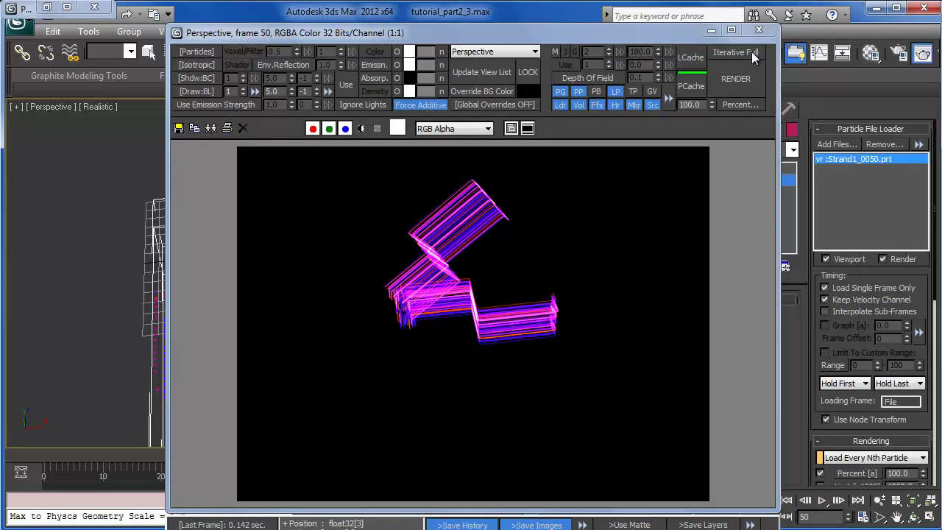
click(759, 30)
middle_drag(364, 260, 336, 270)
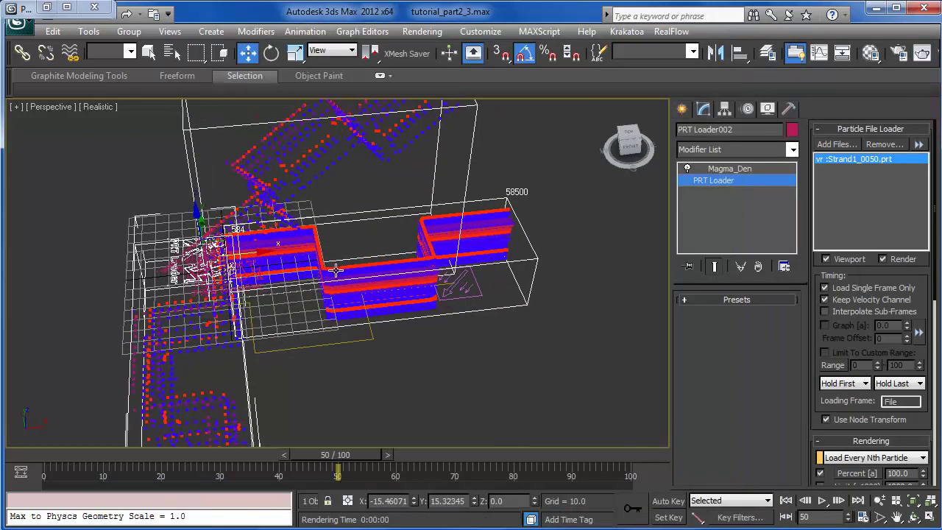
Step: Open the Magma editor for PRT Loader002's density modifier, with the Switch and Density output nodes in view
click(360, 377)
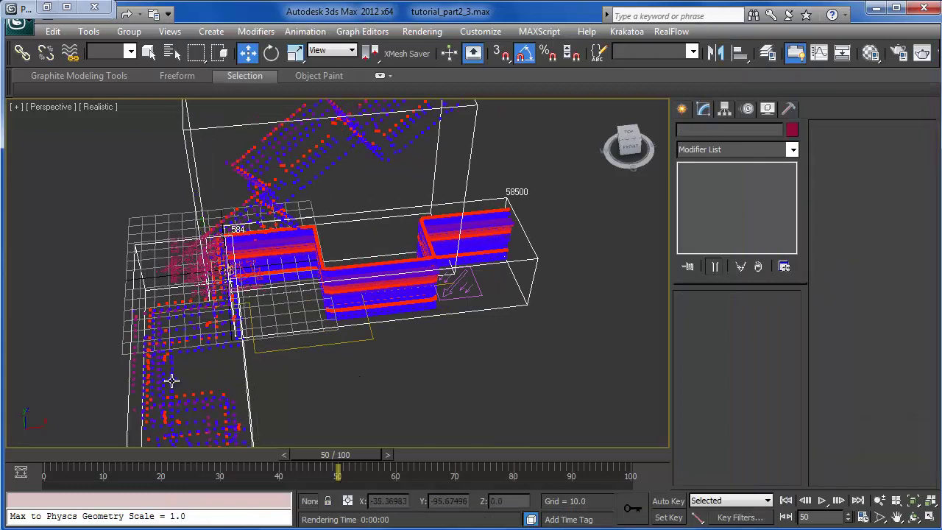
click(175, 376)
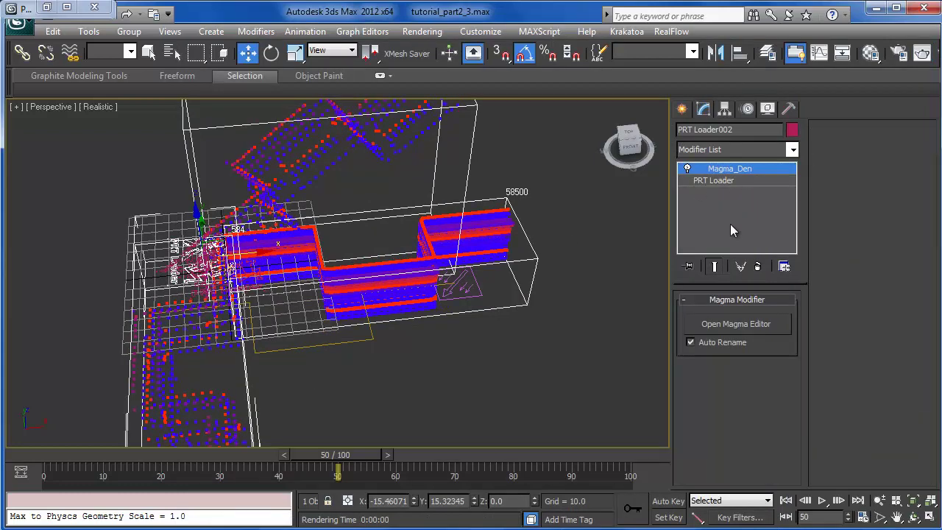
click(740, 323)
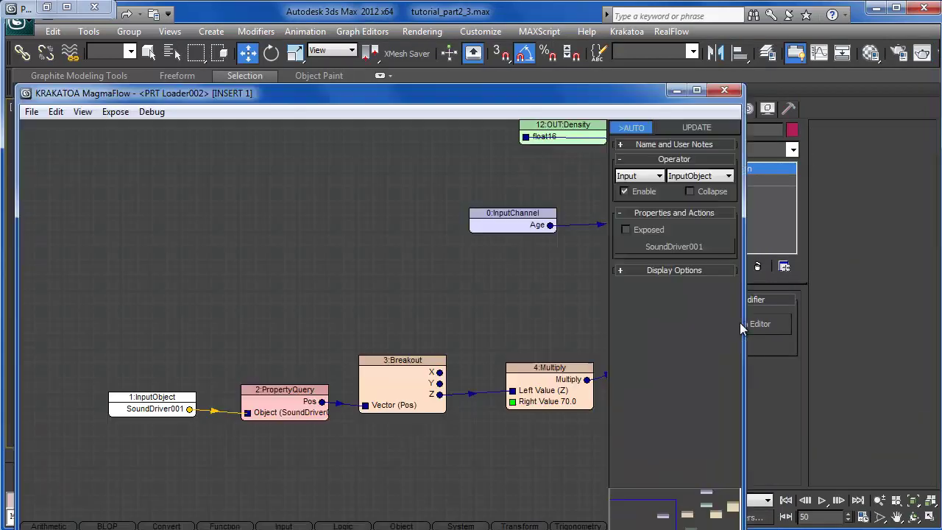
middle_drag(462, 260, 170, 264)
middle_drag(518, 393, 547, 325)
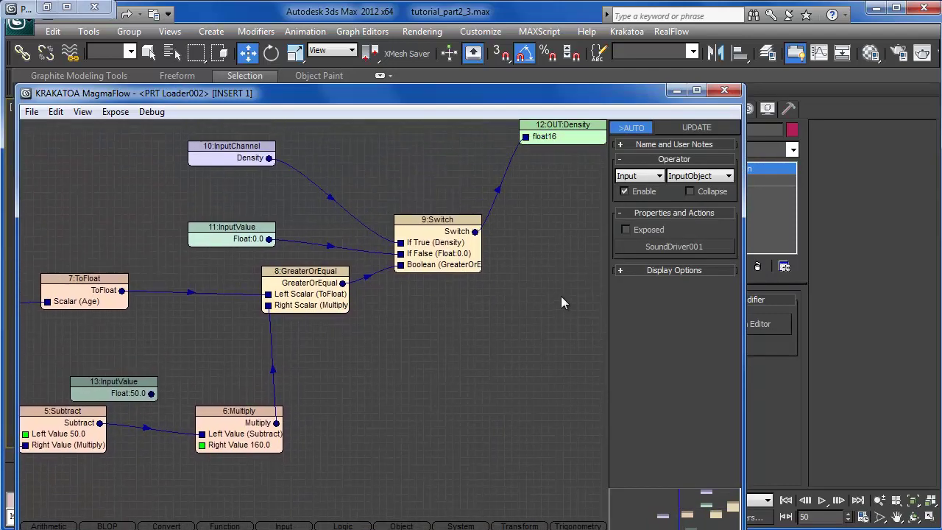
Step: Add a second output node to the flow and set its channel to Color
right_click(560, 299)
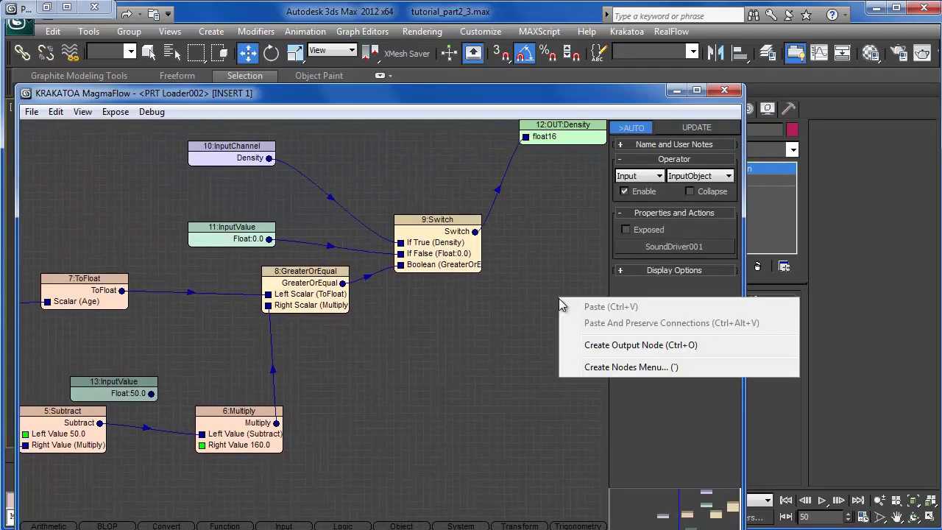
click(603, 346)
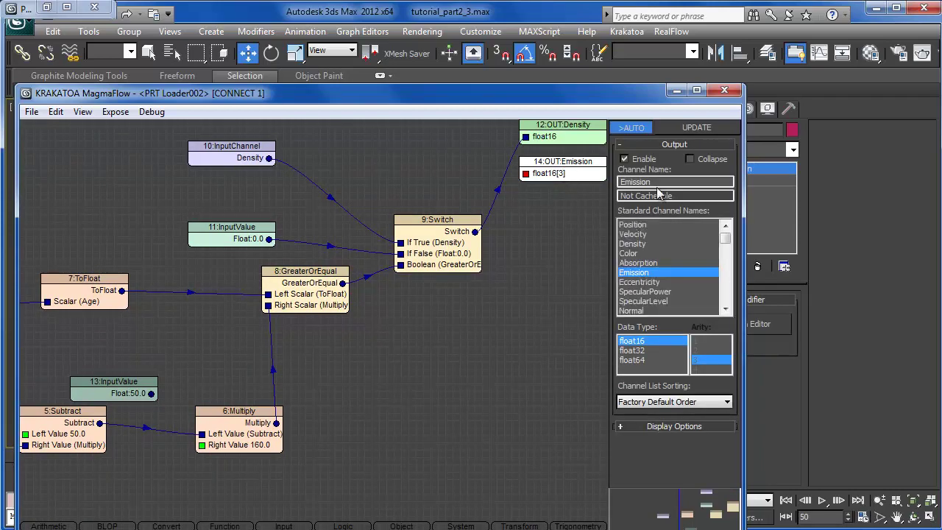
click(632, 254)
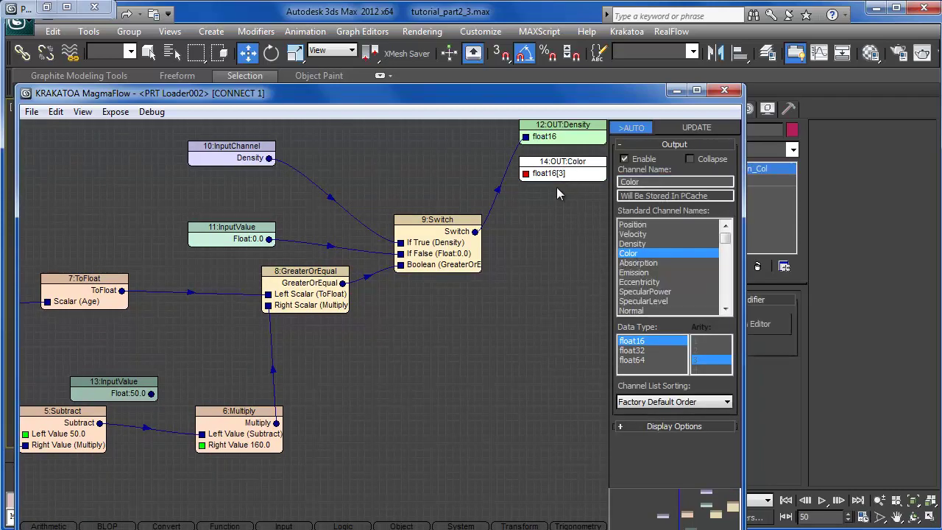
Step: Add an InputTexmap node to the flow below the Switch node, and shorten the MagmaFlow window to reveal its lower edge
right_click(454, 385)
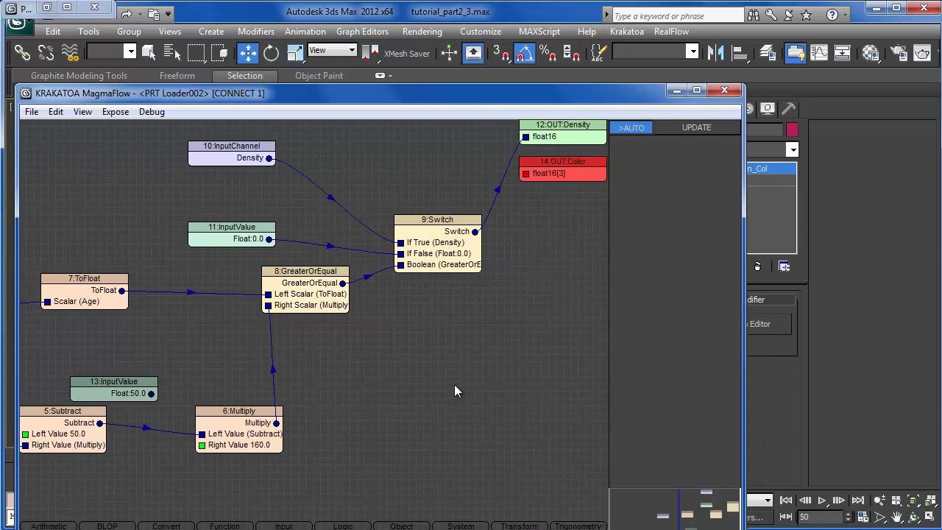
click(422, 385)
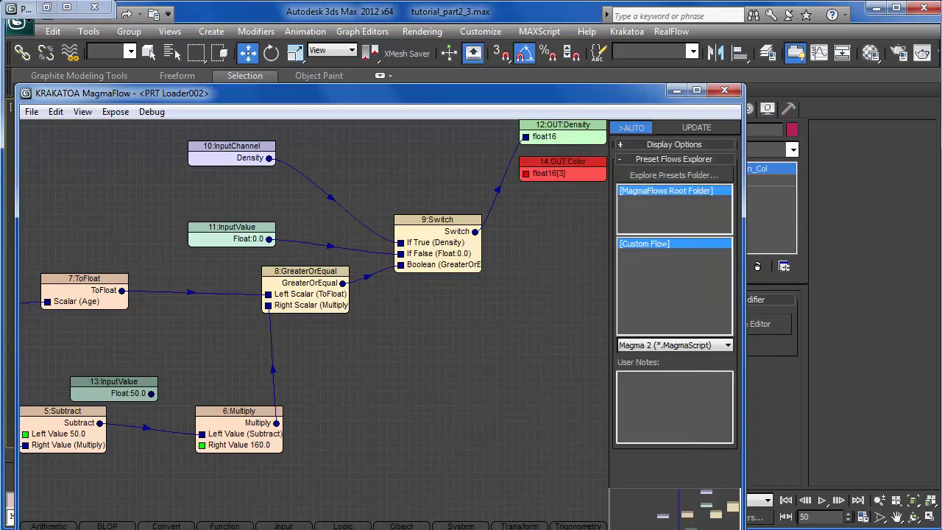
mouse_move(283, 525)
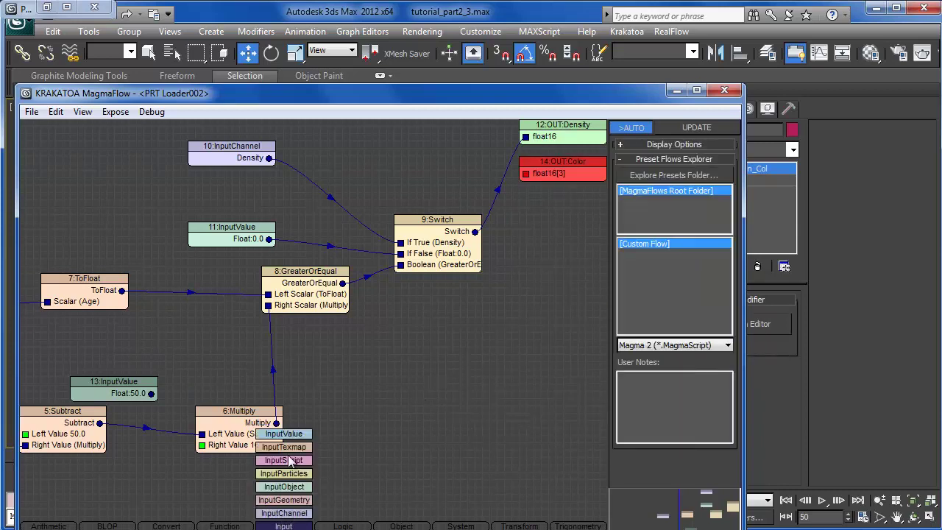
drag(283, 447, 497, 335)
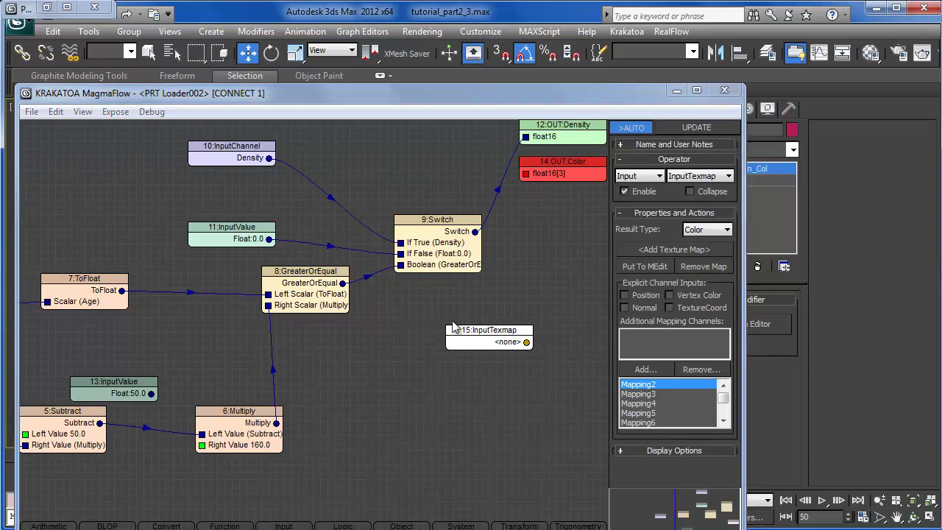
drag(475, 529, 475, 494)
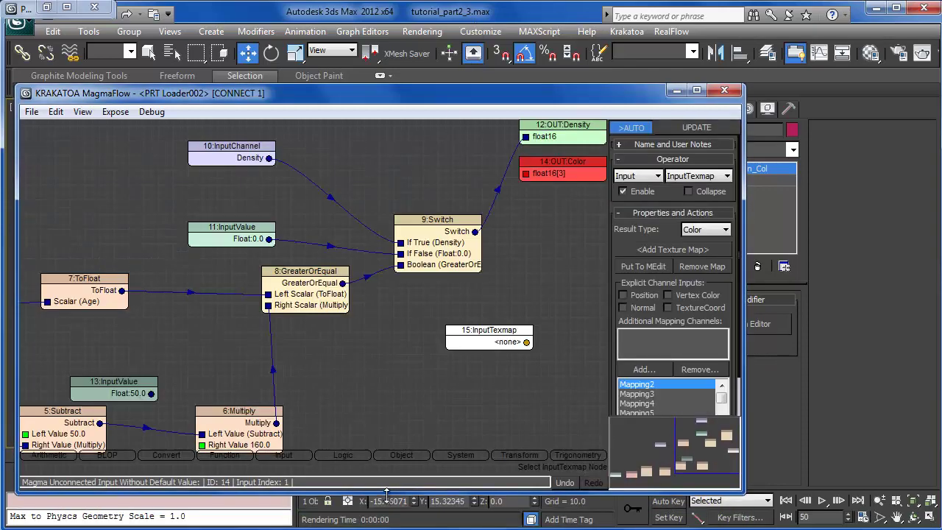
Step: Open the Material Editor beside the flow and place the 02 - Default material's diffuse Noise map in the third sample slot
click(507, 14)
key(m)
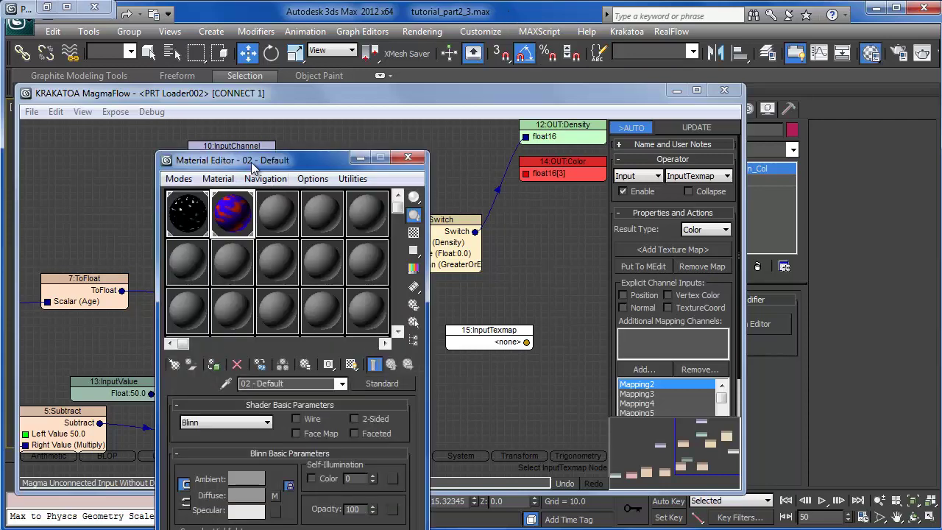
drag(251, 162, 635, 55)
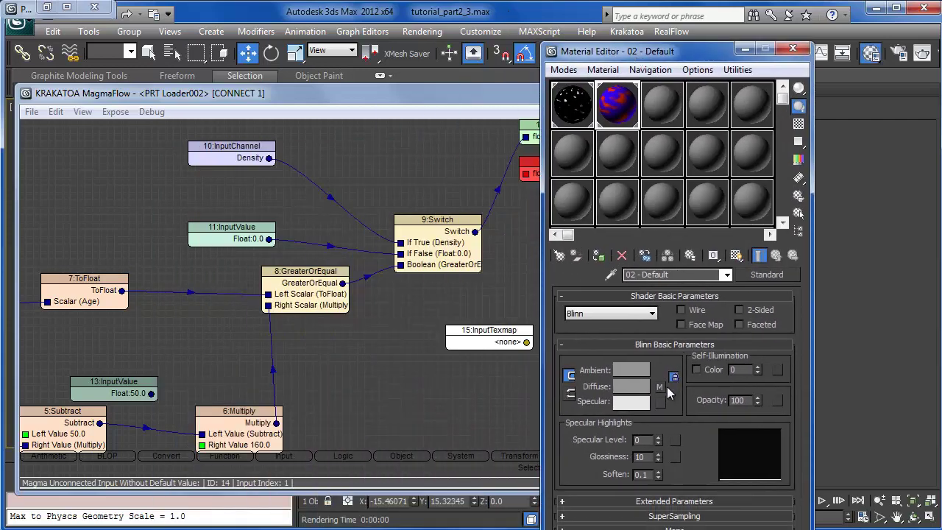
drag(660, 388, 667, 115)
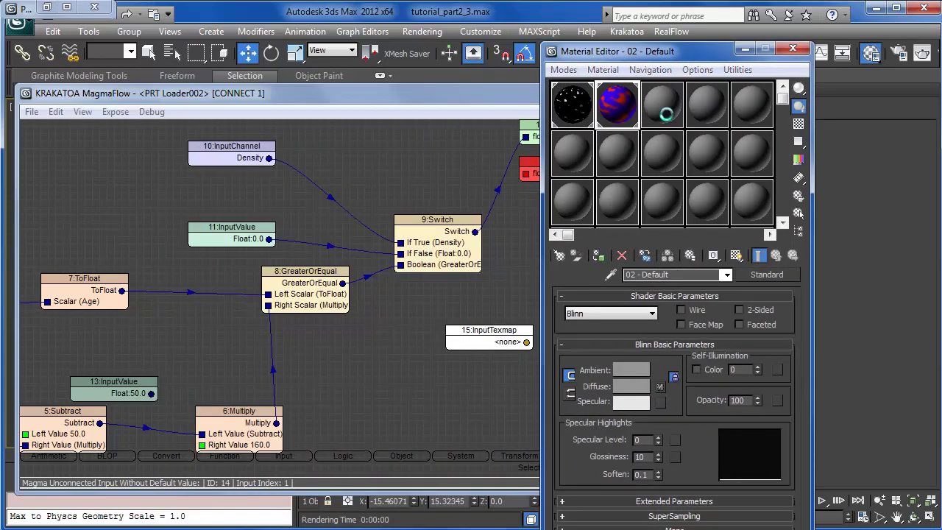
click(645, 369)
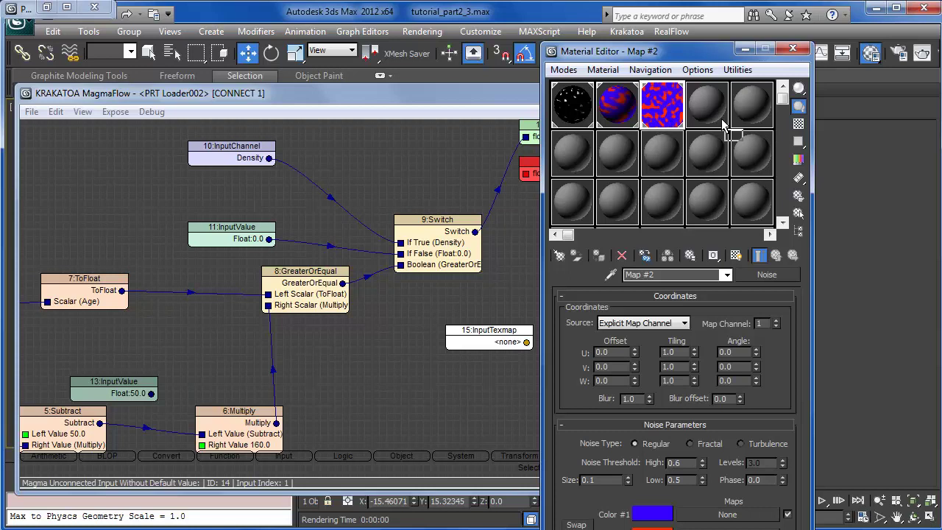
Step: Duplicate the Map #2 Noise map into the fourth sample slot and rename the duplicate SecondMap
drag(723, 125, 703, 105)
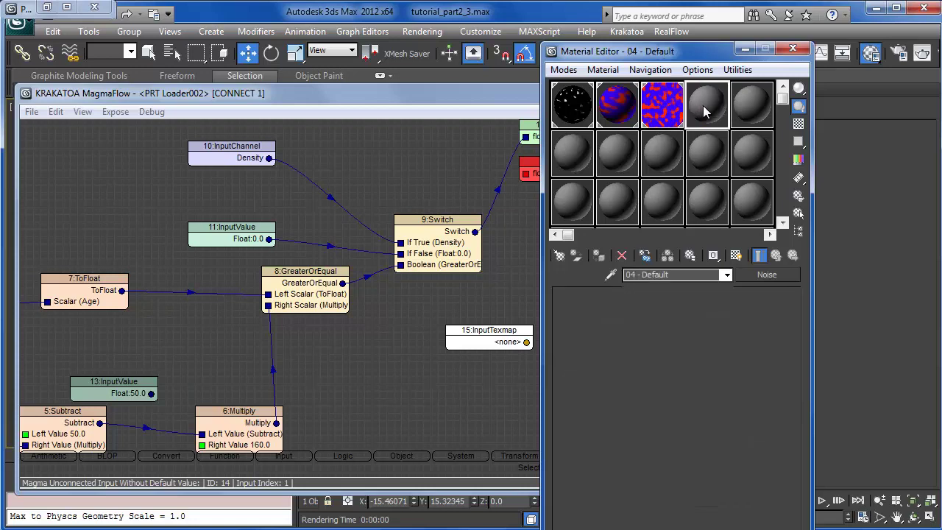
click(628, 275)
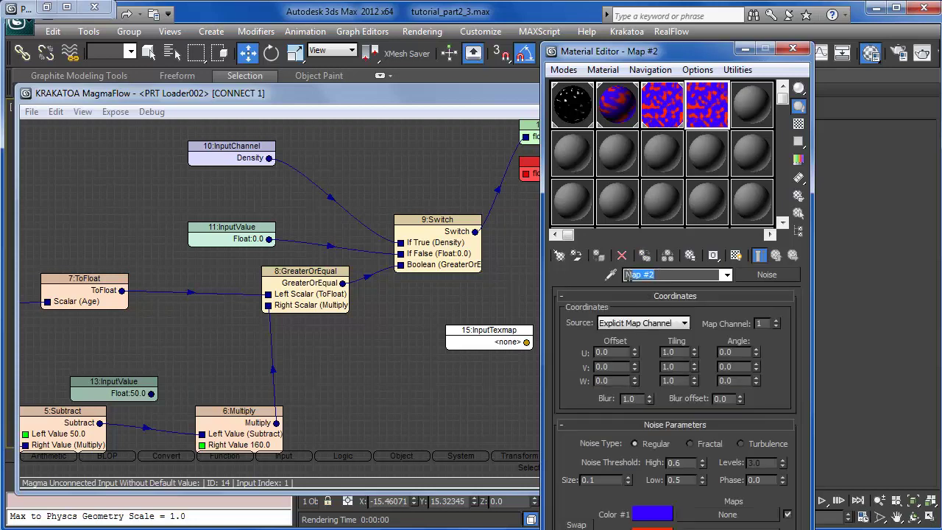
key(End)
key(BackSpace)
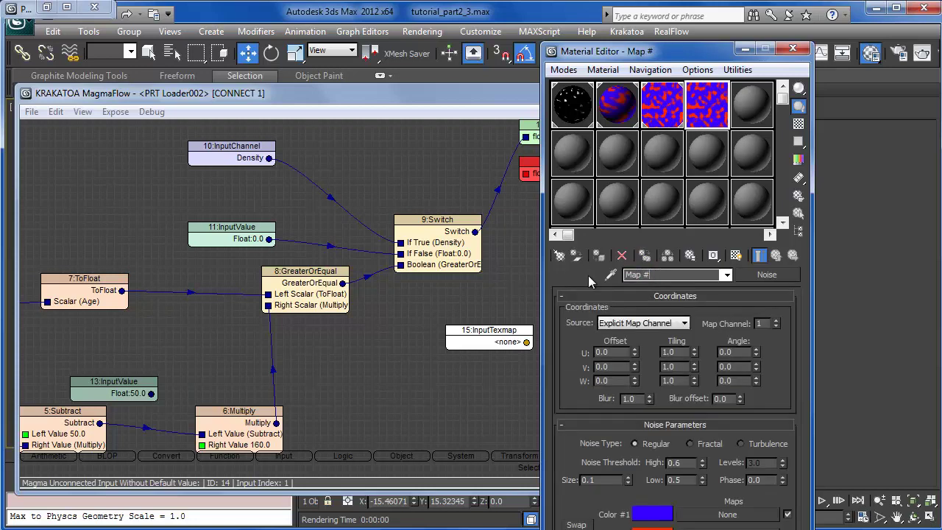
key(BackSpace)
key(BackSpace)
key(BackSpace)
key(BackSpace)
key(BackSpace)
text(SecondMap)
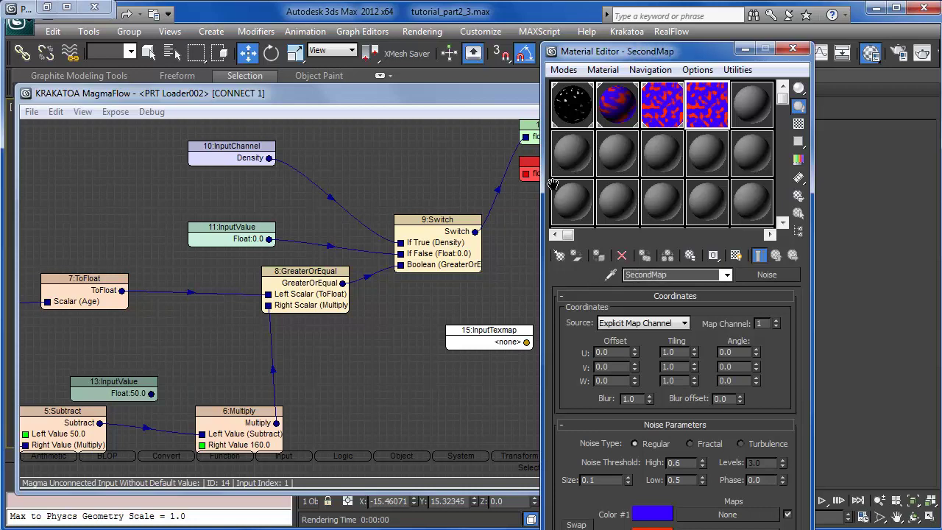
Step: Set SecondMap's Color #1 to green with red 0, green 253 and blue 18
click(662, 105)
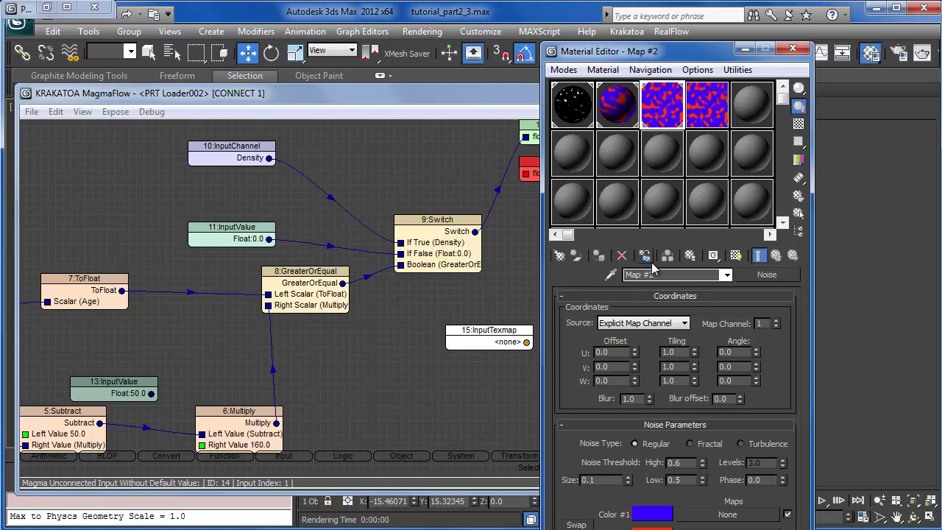
click(716, 116)
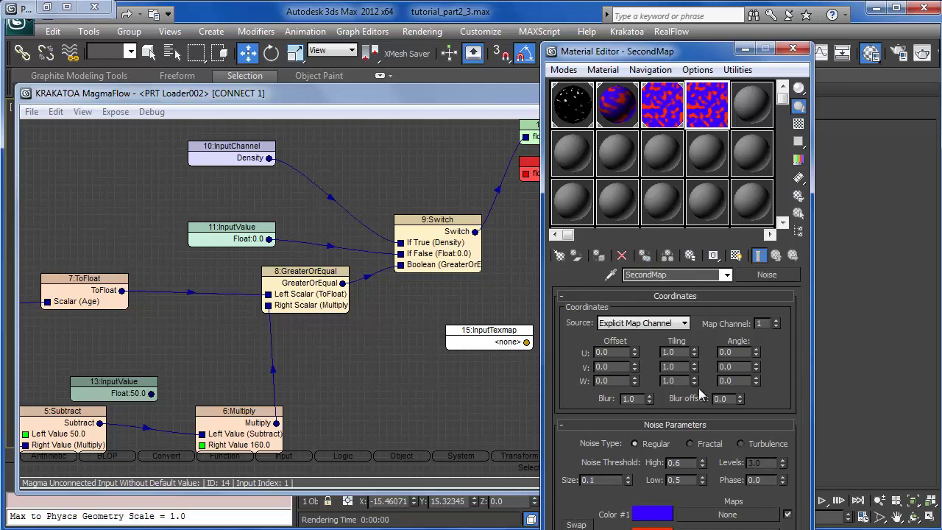
click(658, 517)
click(336, 93)
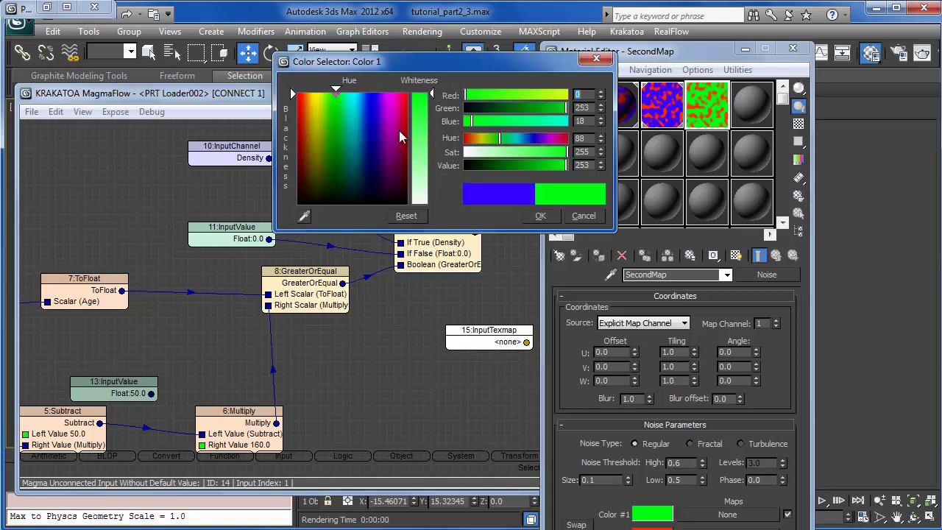
click(539, 215)
Step: Set SecondMap's Color #2 to a pinkish red
click(652, 527)
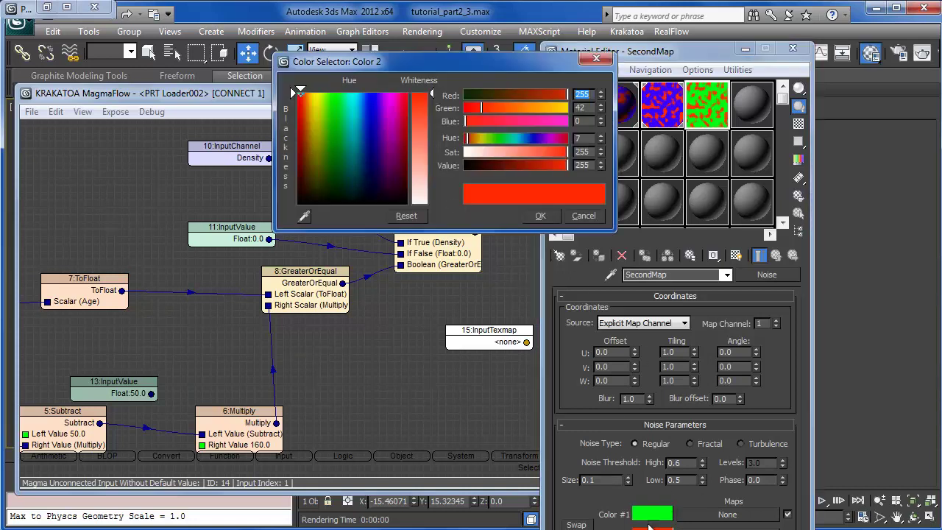
drag(329, 117, 410, 100)
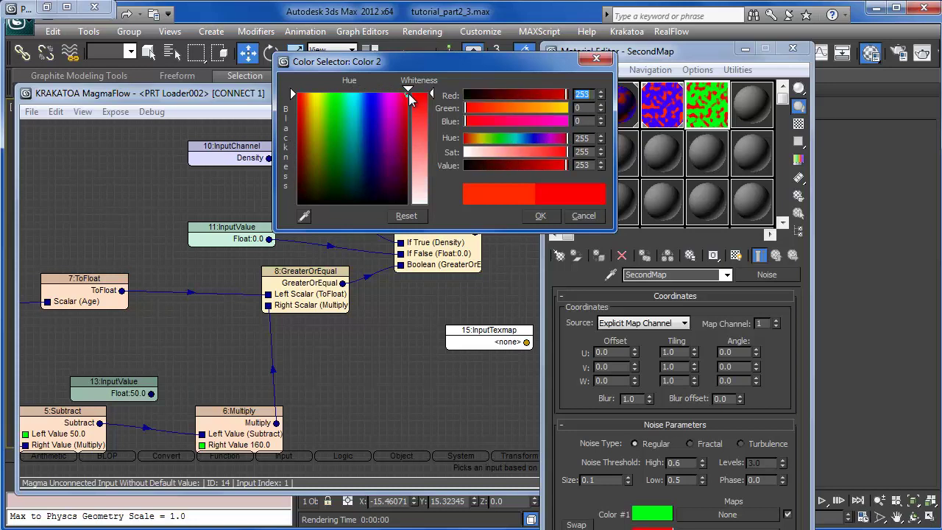
drag(312, 113, 402, 92)
click(541, 216)
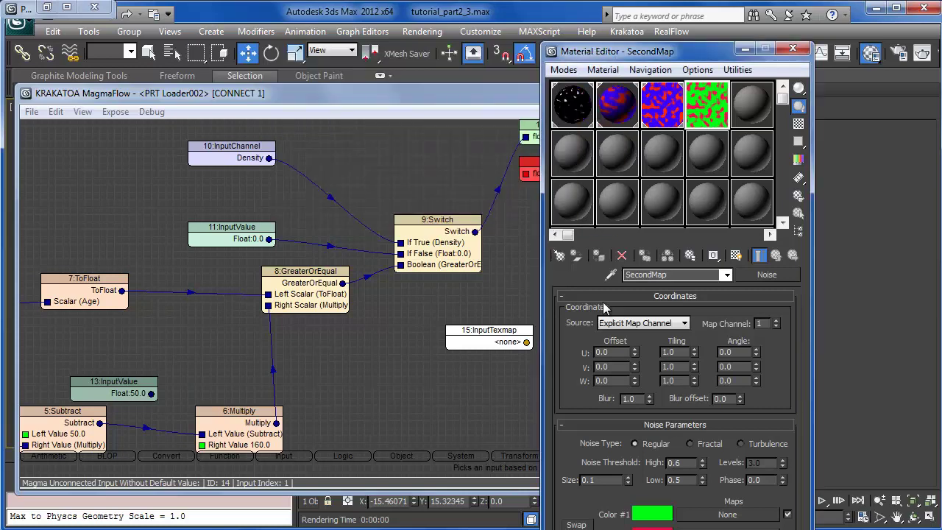
Step: Set SecondMap's Color #1 to yellow-green with red 192, green 255 and blue 0, keeping the Regular noise type
click(645, 515)
click(322, 96)
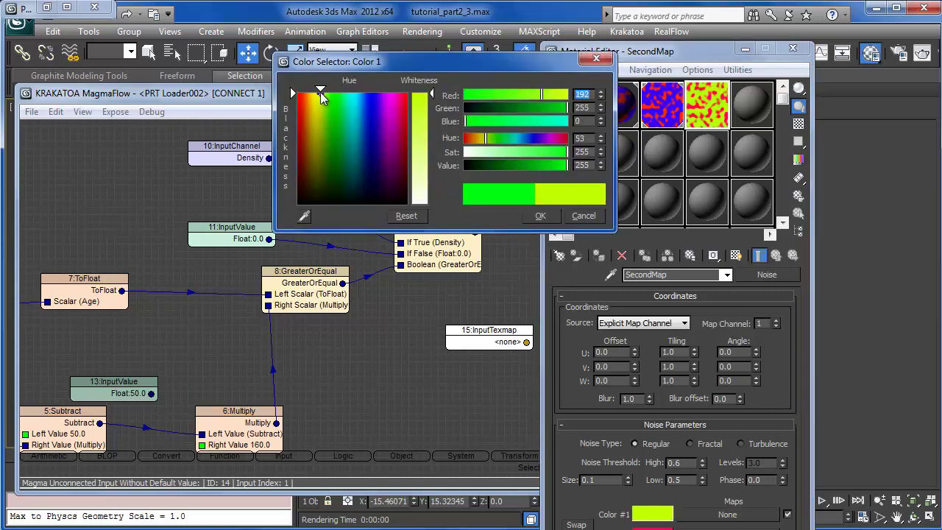
click(541, 216)
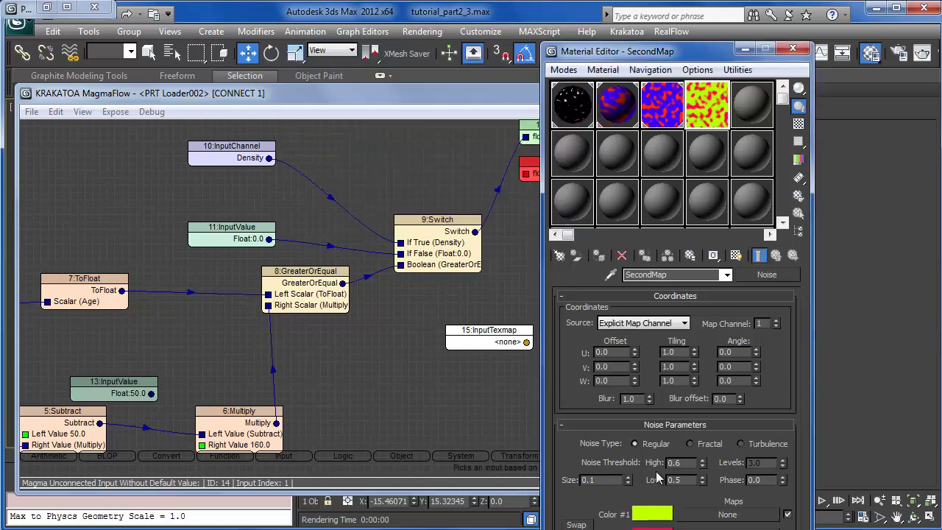
click(705, 445)
click(647, 444)
Step: Assign a Noise map to SecondMap's Color #1
click(706, 514)
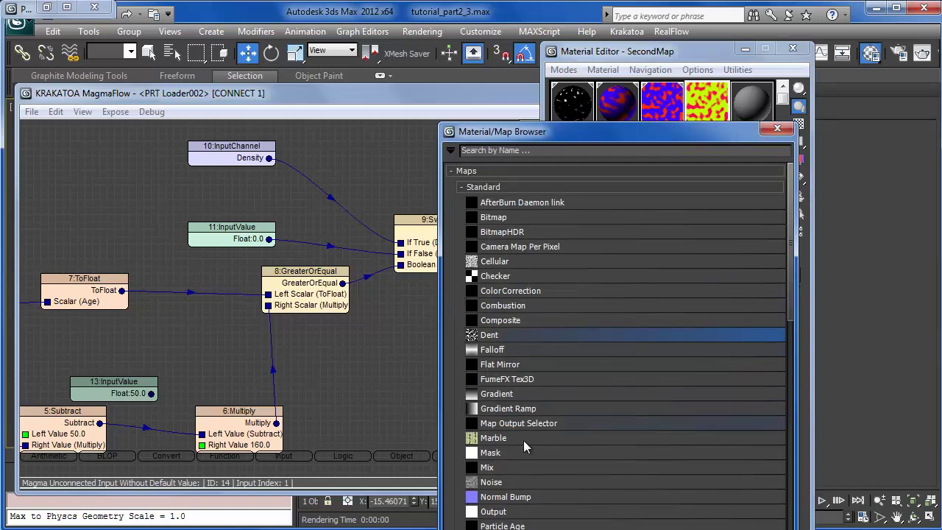
click(491, 482)
double_click(491, 483)
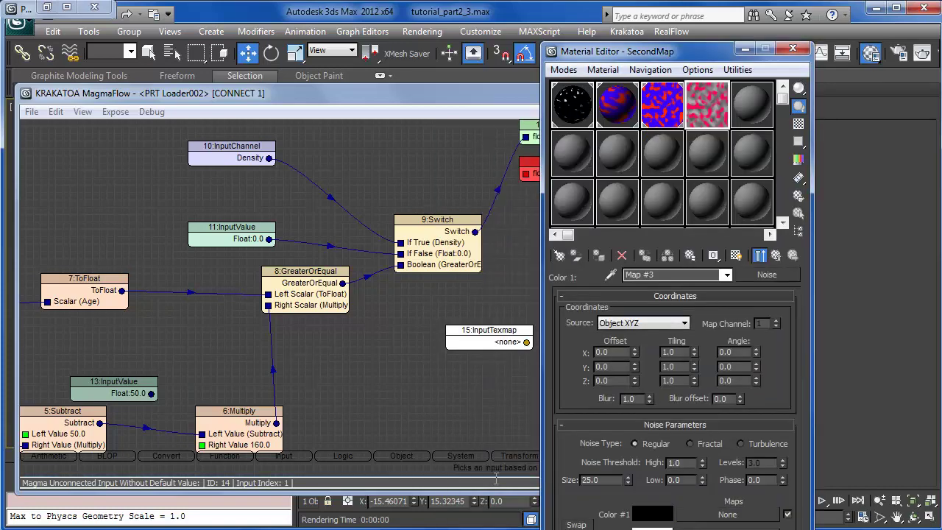
Step: Set the nested Noise map's Color #1 to bright green and Color #2 to yellow with red 255, green 234 and blue 5
click(644, 514)
click(333, 101)
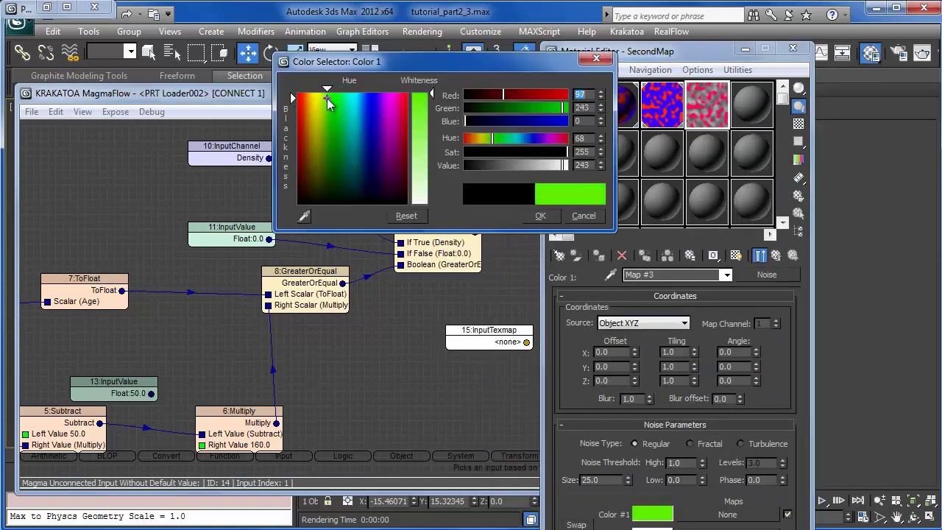
mouse_move(318, 138)
mouse_down()
mouse_move(308, 123)
mouse_move(316, 94)
mouse_move(305, 98)
mouse_move(313, 158)
mouse_move(352, 161)
mouse_move(335, 128)
mouse_move(336, 92)
mouse_move(315, 93)
mouse_up()
click(539, 215)
click(653, 528)
click(421, 95)
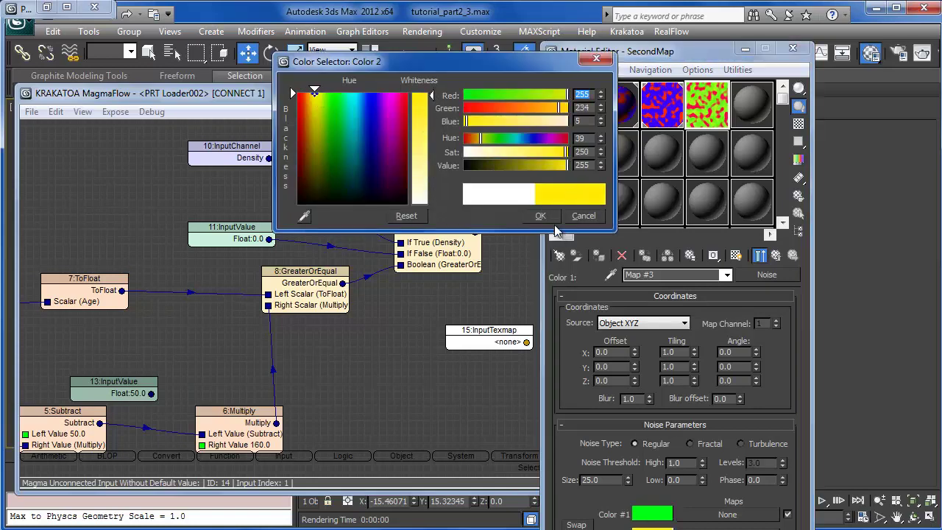
click(541, 216)
Step: Set the nested Noise map's threshold to High 0.6 and Low 0.5, and its size to 10
drag(703, 480, 710, 421)
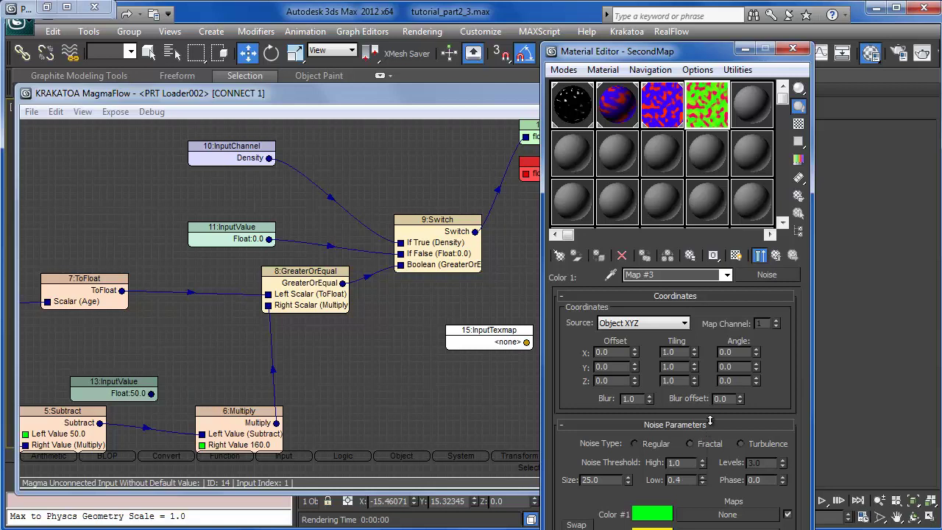
drag(704, 464, 693, 496)
double_click(682, 464)
double_click(687, 483)
text(0.5)
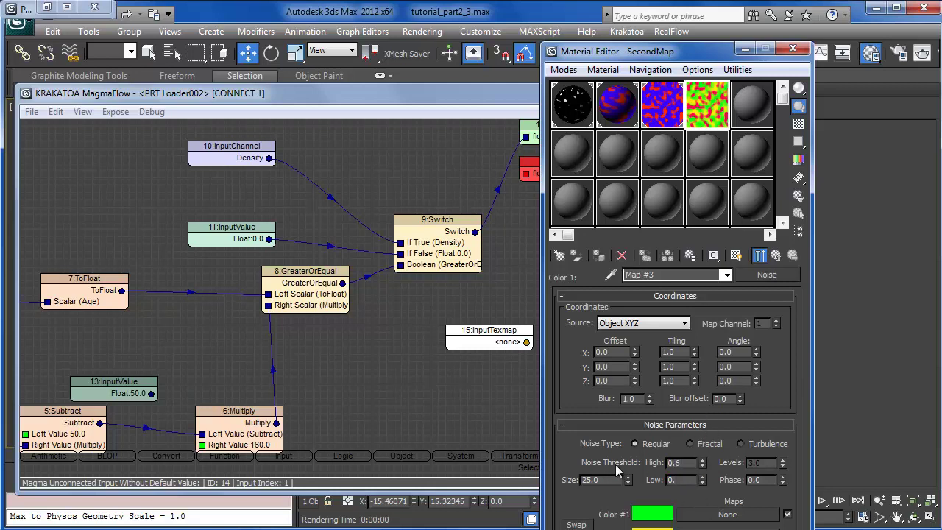
key(Return)
text(2)
key(Return)
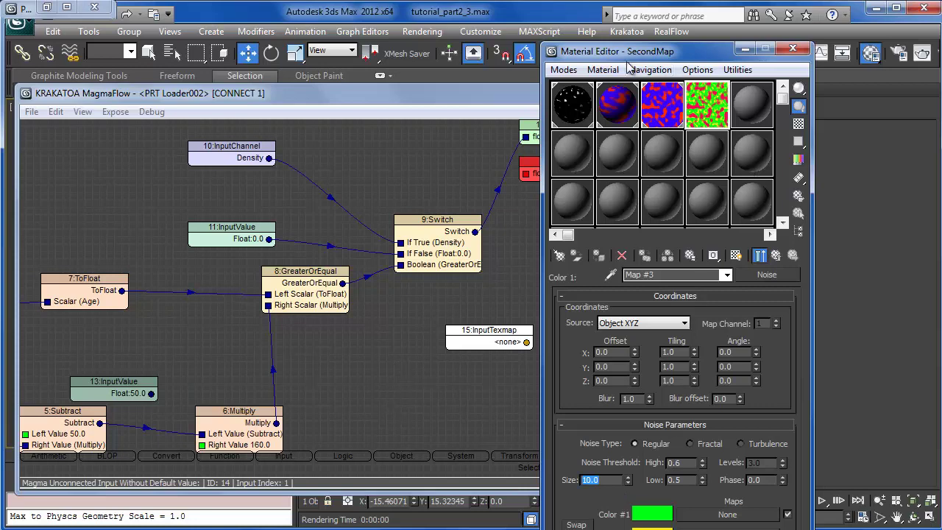
Step: Assign the SecondMap Noise map from the sample slots to the InputTexmap node as an instance
drag(628, 51, 888, 121)
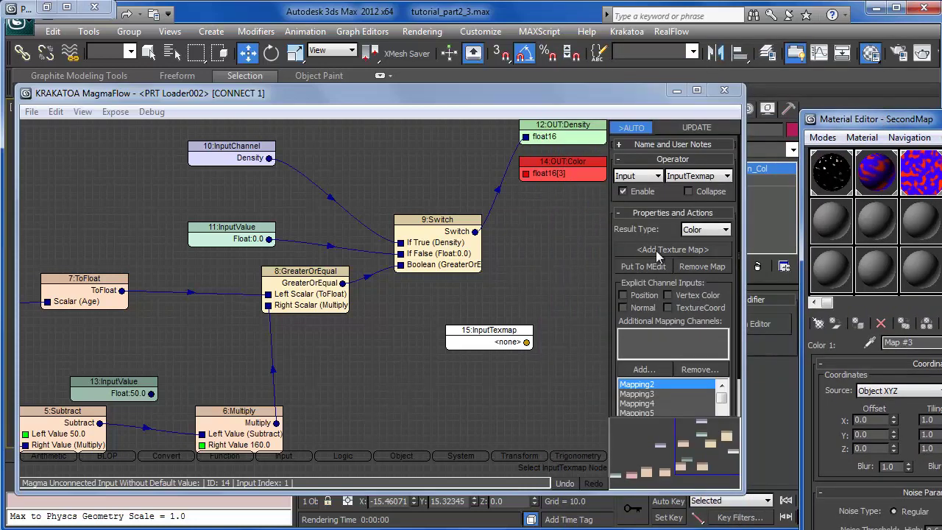
drag(650, 234, 645, 194)
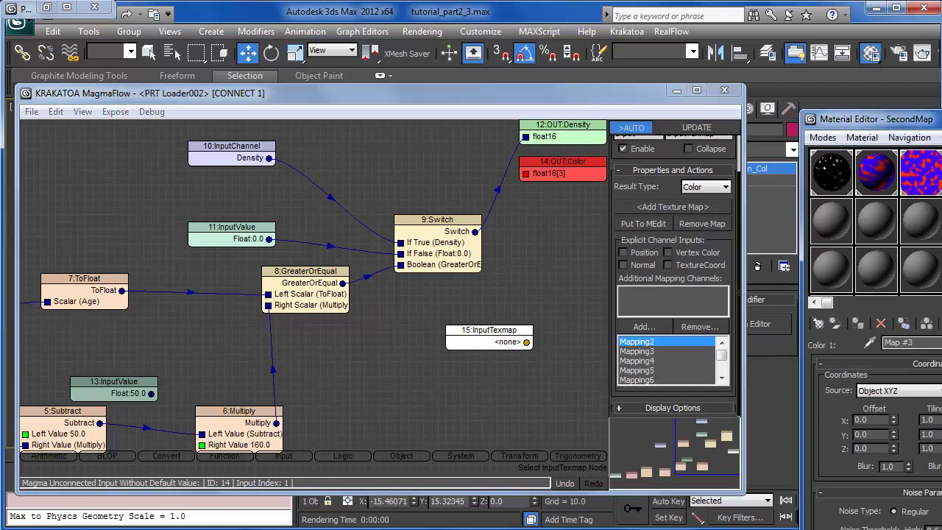
key(Up)
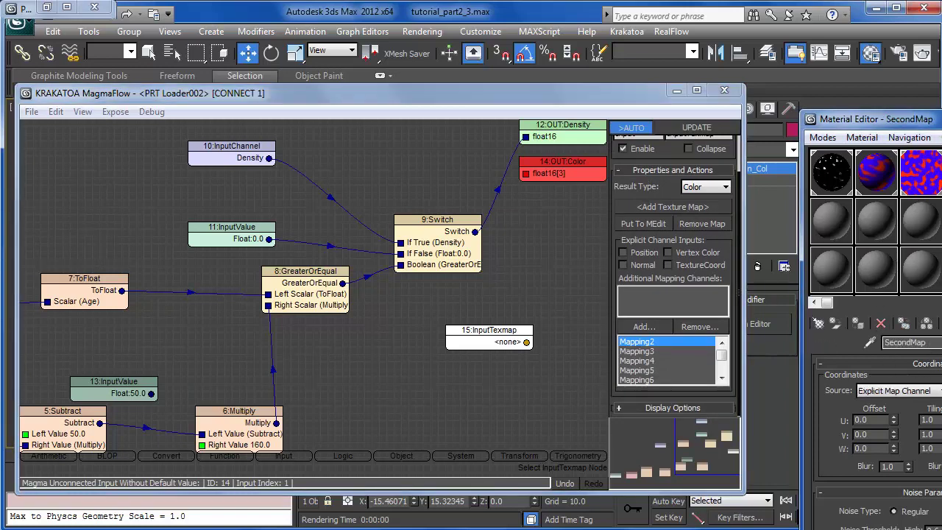
click(651, 207)
click(475, 188)
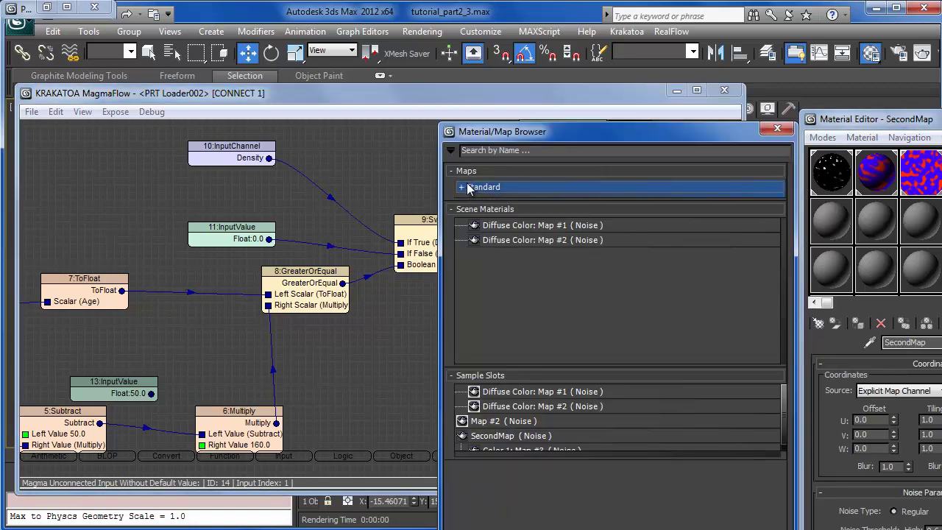
click(462, 210)
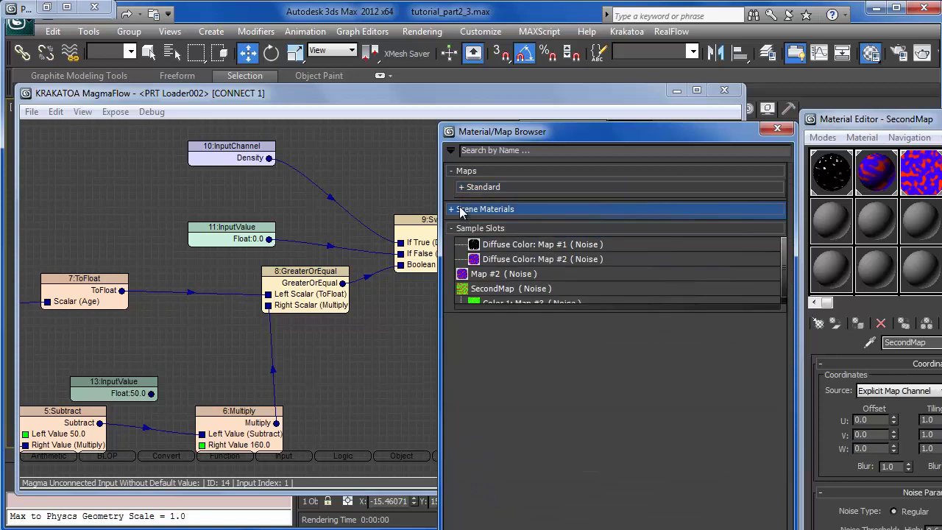
click(461, 210)
click(493, 437)
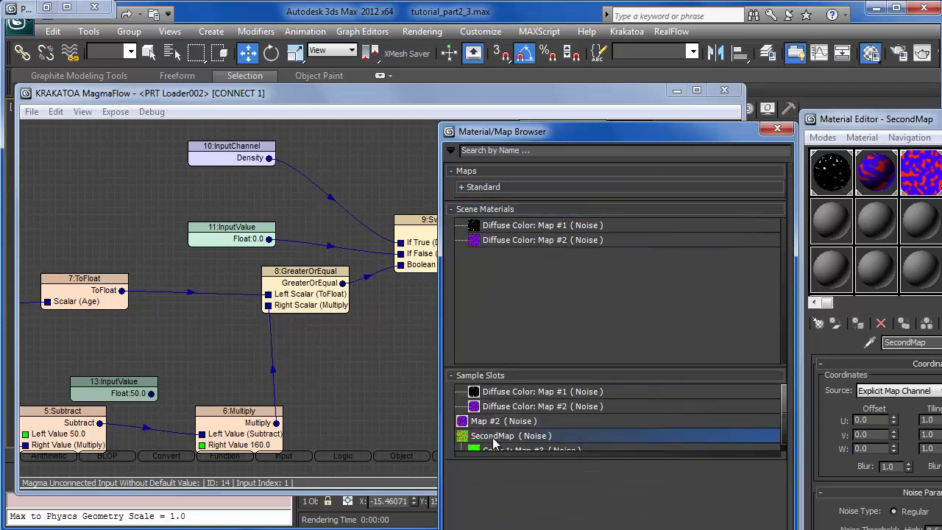
drag(499, 442, 498, 446)
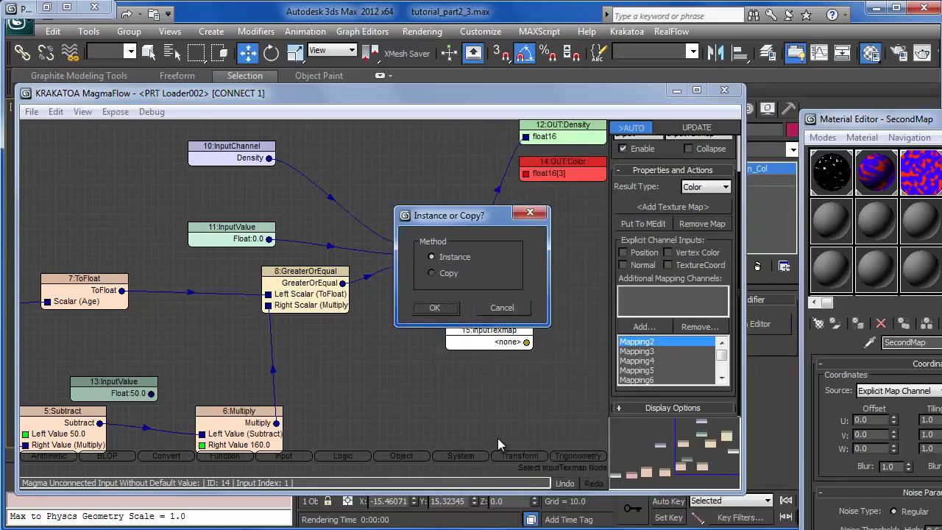
click(433, 308)
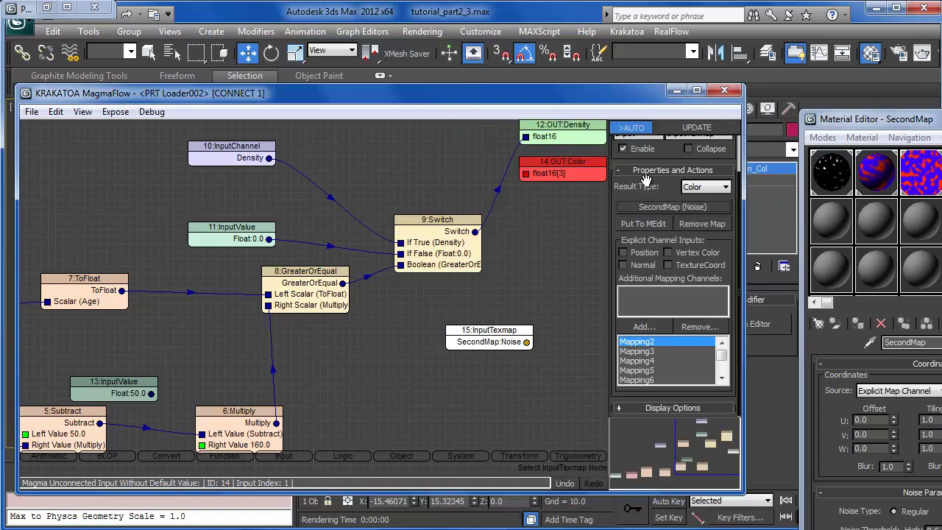
Step: Connect the InputTexmap node to the Color output and test render frame 50 of the perspective view
drag(527, 341, 525, 177)
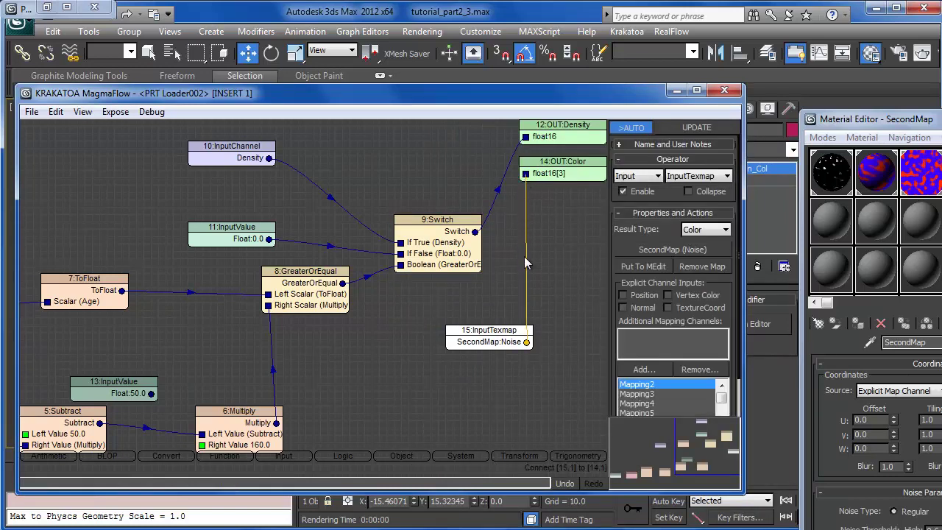
drag(484, 336, 460, 345)
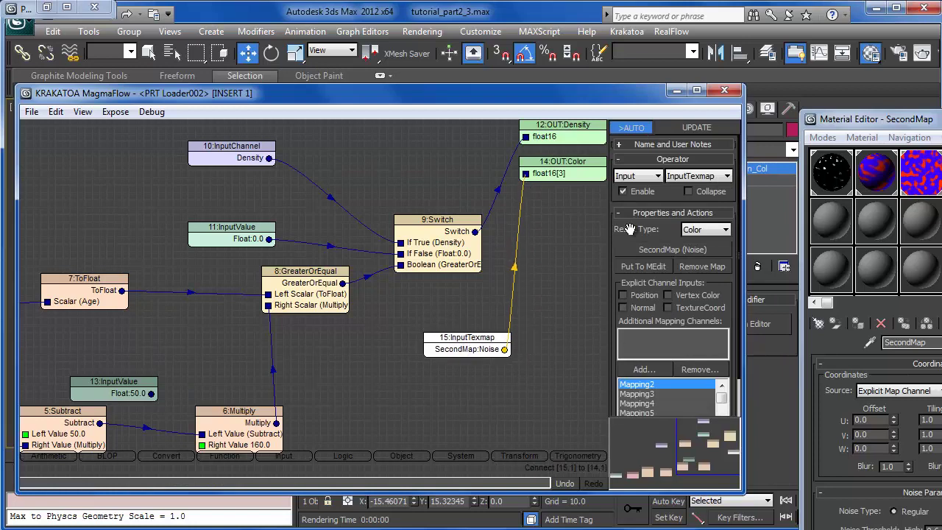
key(F9)
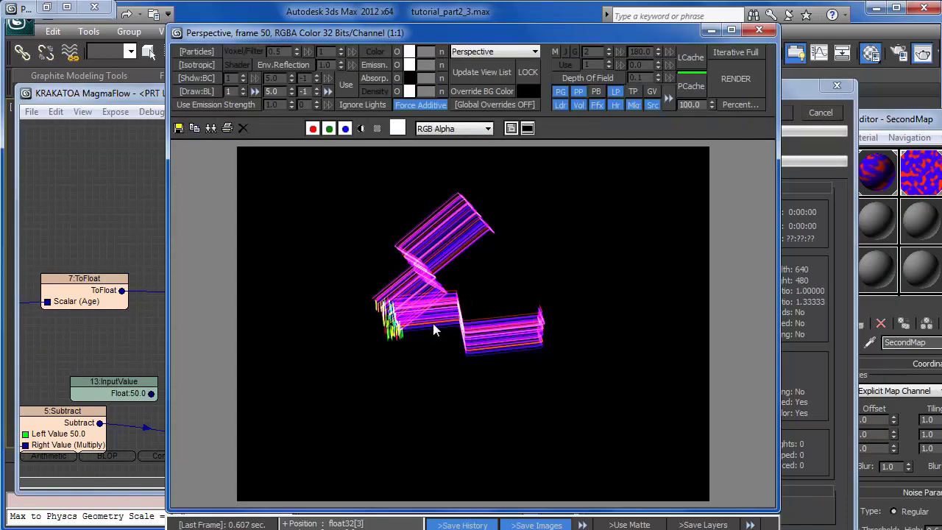
click(758, 31)
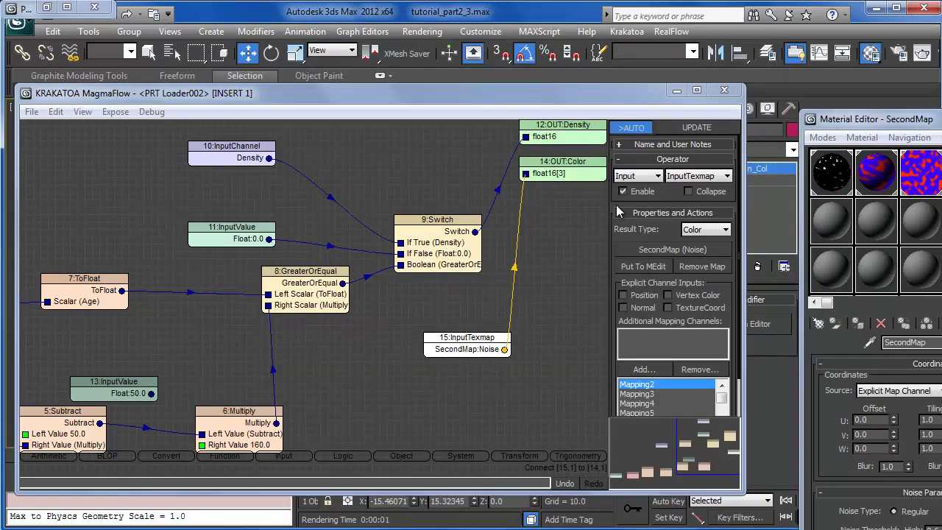
Step: Preview the colored strands by rendering the frame sequence from another angle without an output file, stopping it partway
click(676, 91)
alt+middle_drag(583, 236, 432, 325)
key(shift+q)
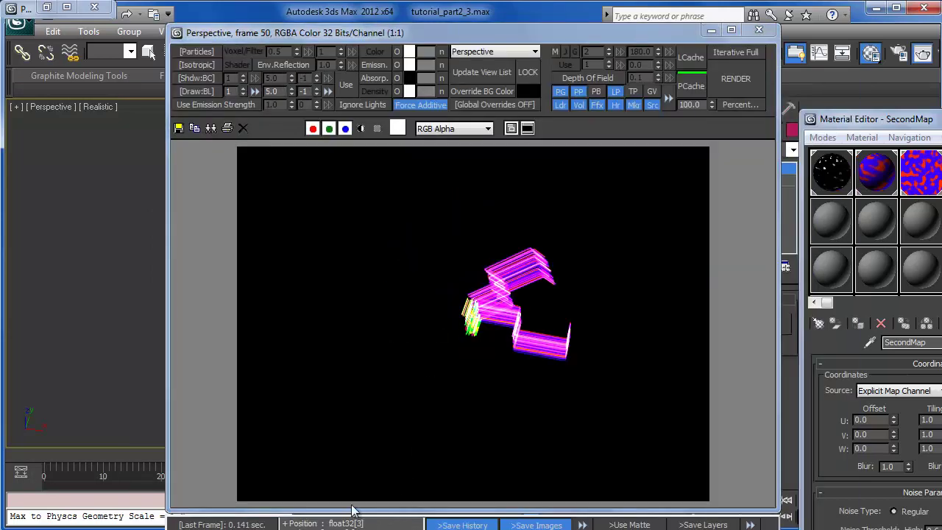
click(739, 86)
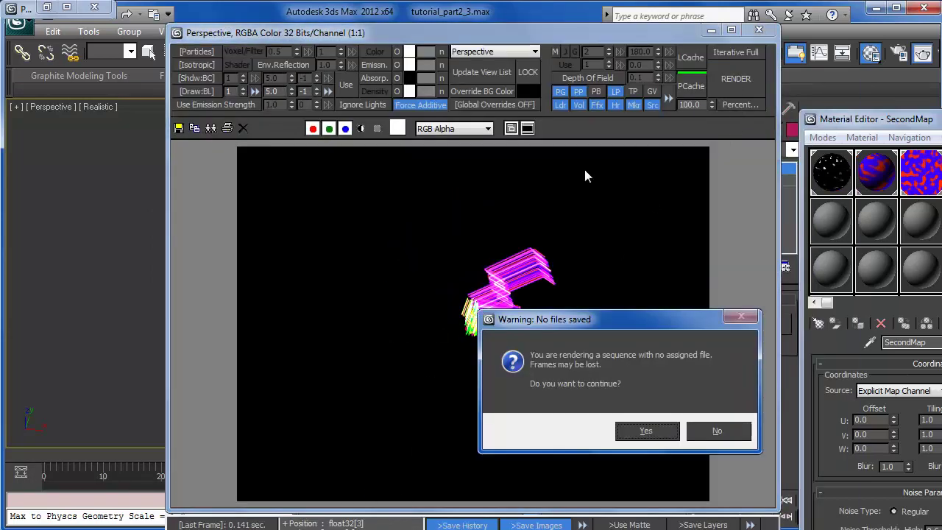
click(633, 430)
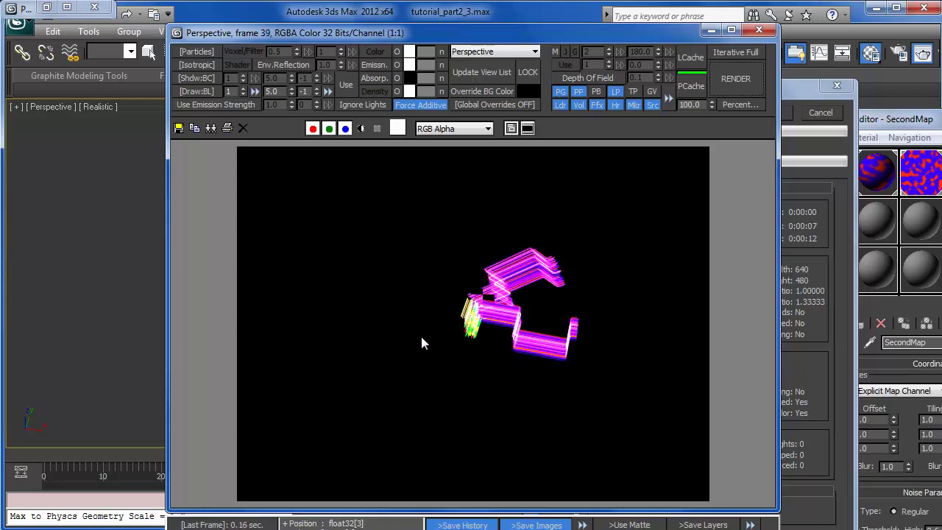
click(812, 110)
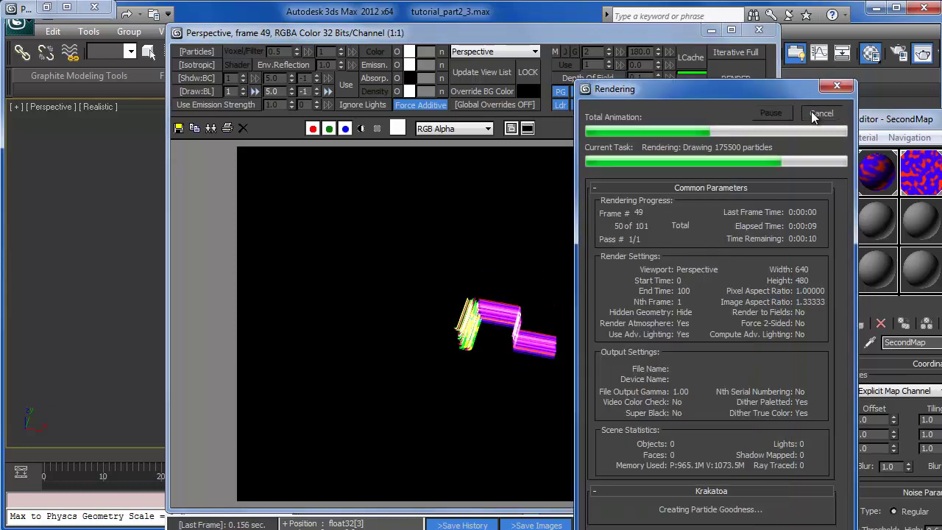
click(816, 114)
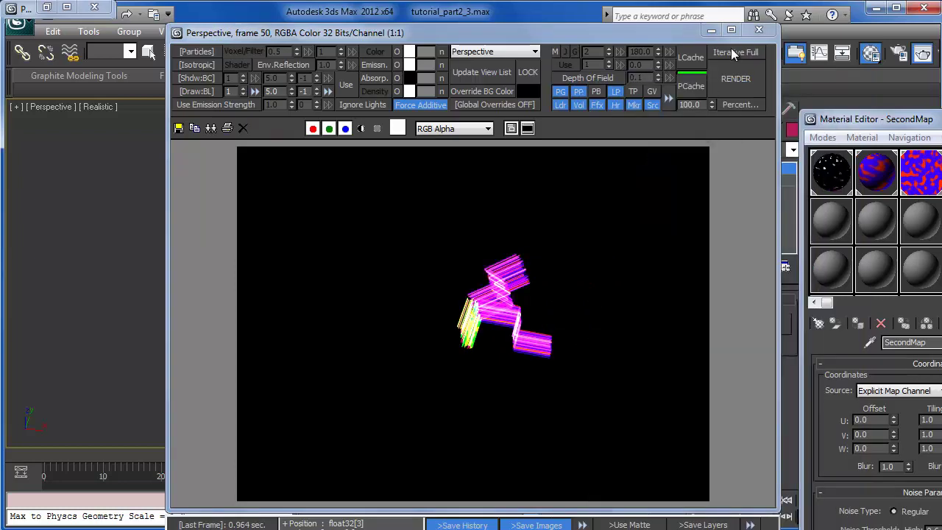
click(759, 29)
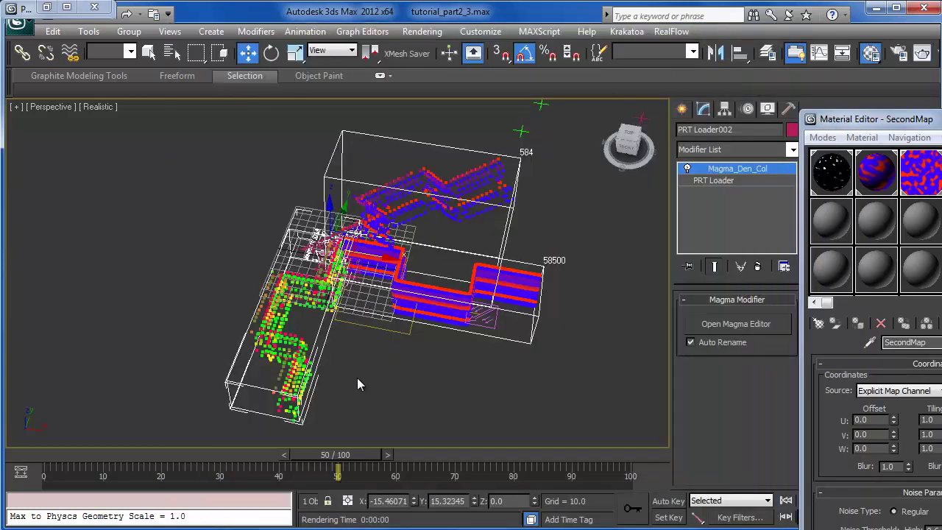
Step: Set Krakatoa's Final Pass Density to 1.0 and test render the current frame
key(F10)
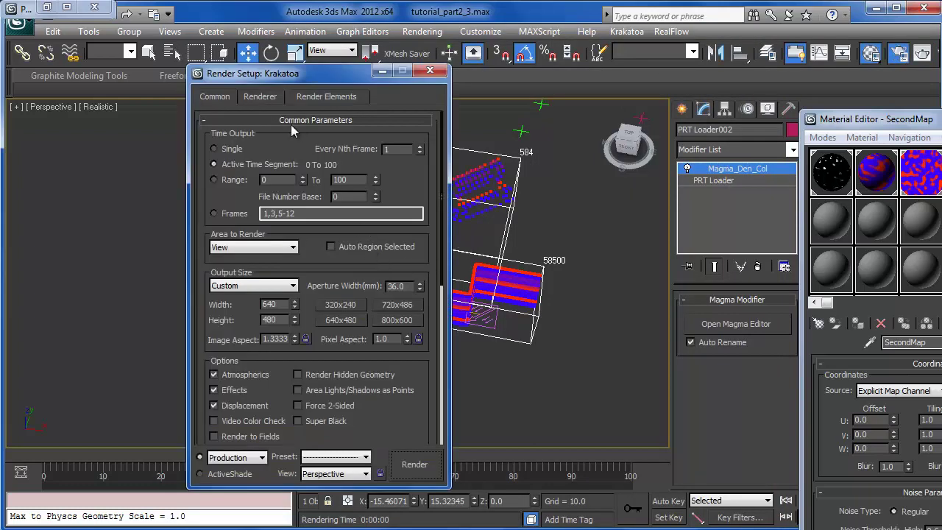
click(379, 158)
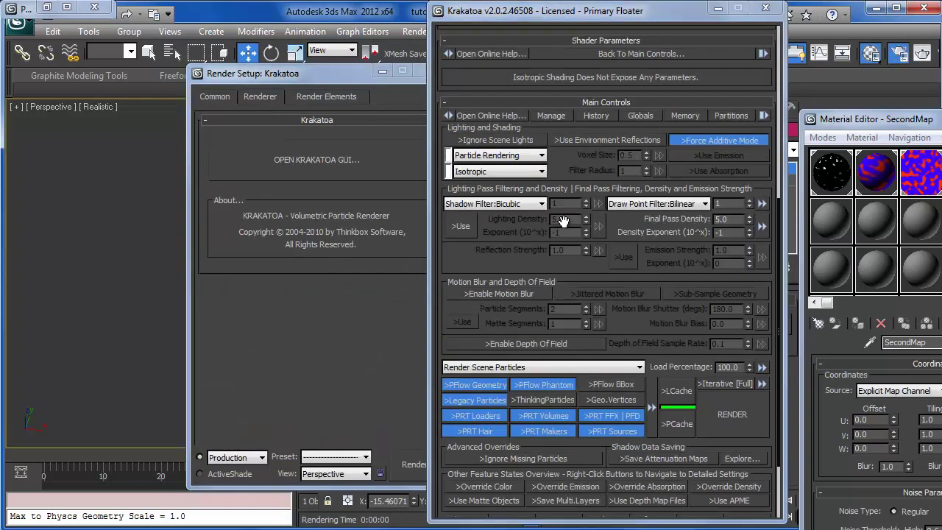
double_click(719, 219)
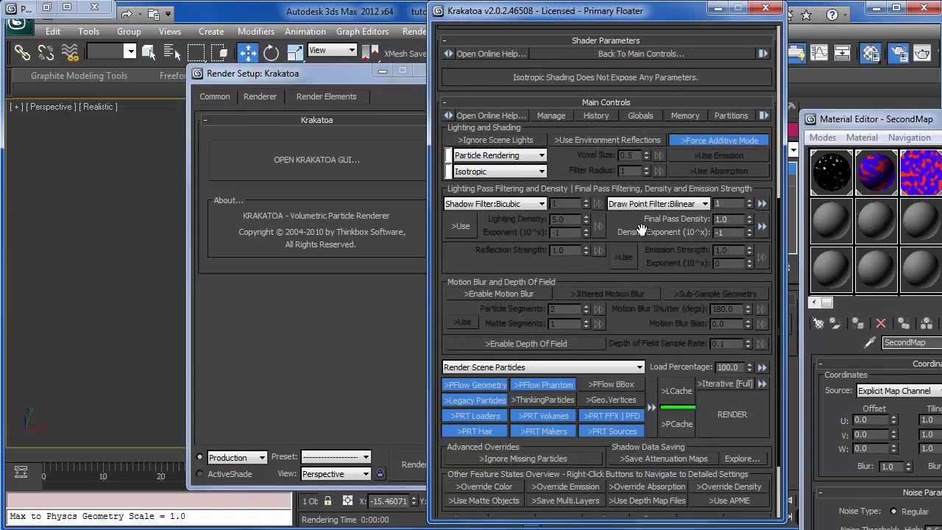
key(F10)
key(F10)
key(F9)
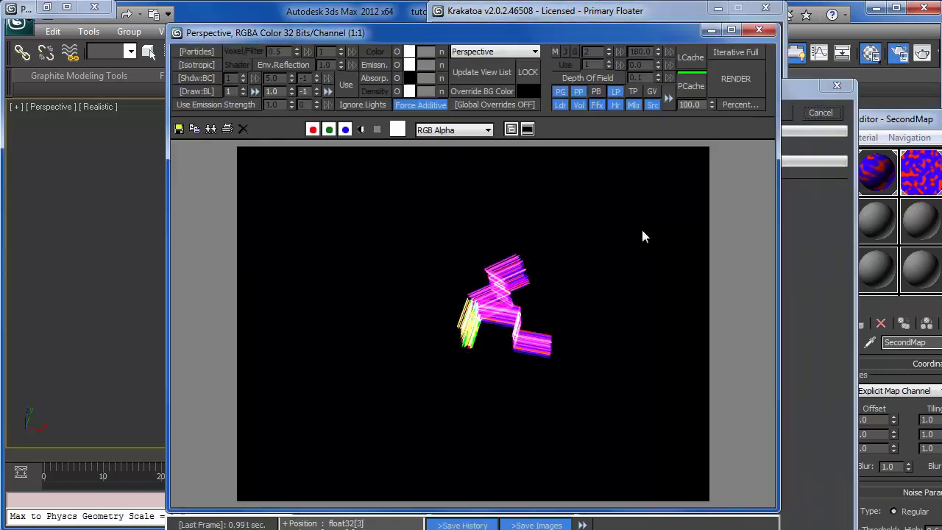
click(759, 30)
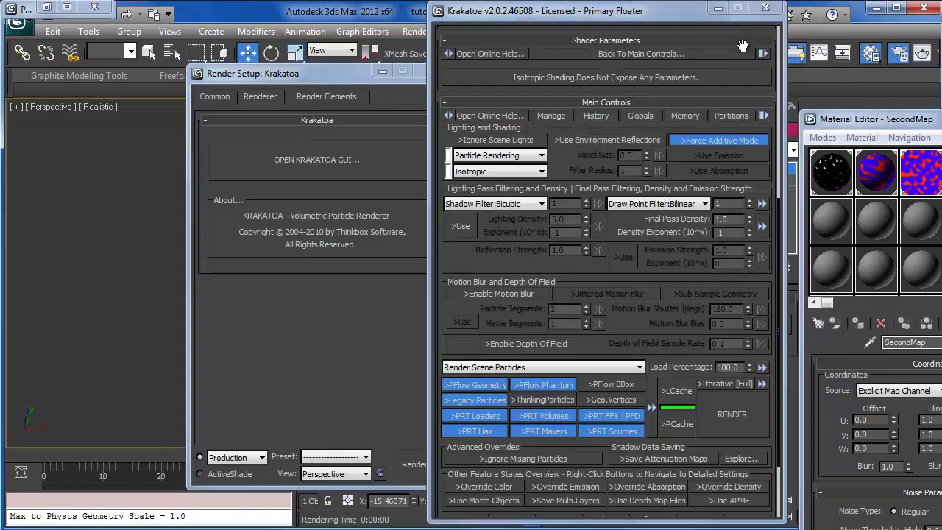
Step: Render the active time segment without an output file to check the strand animation, and put the render windows away
click(295, 390)
click(413, 466)
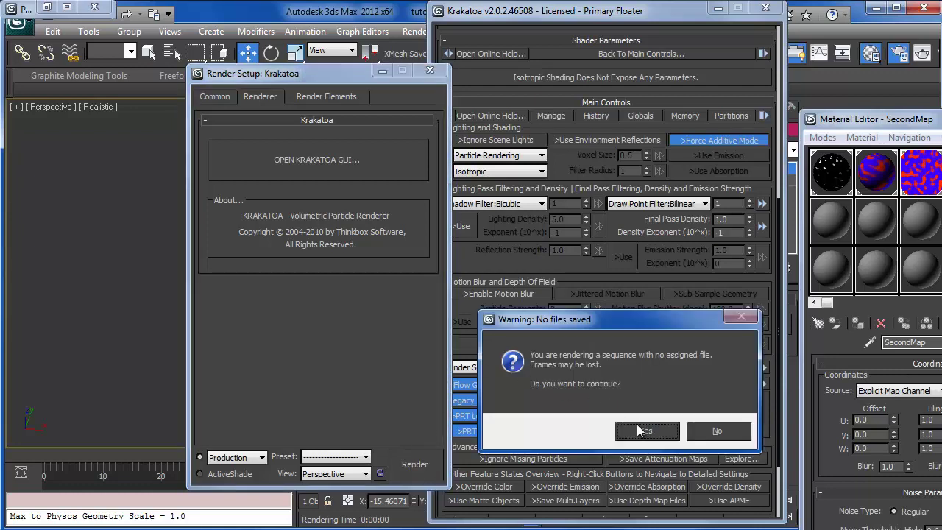
click(615, 430)
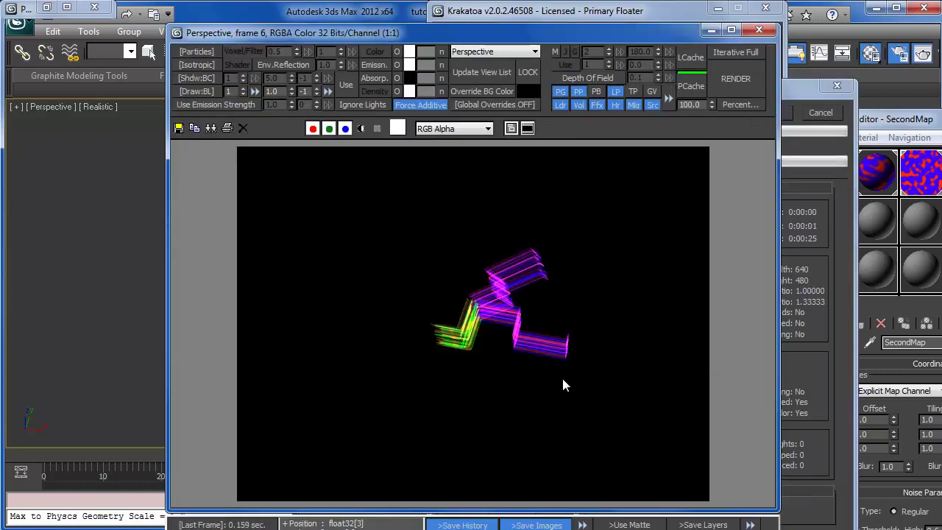
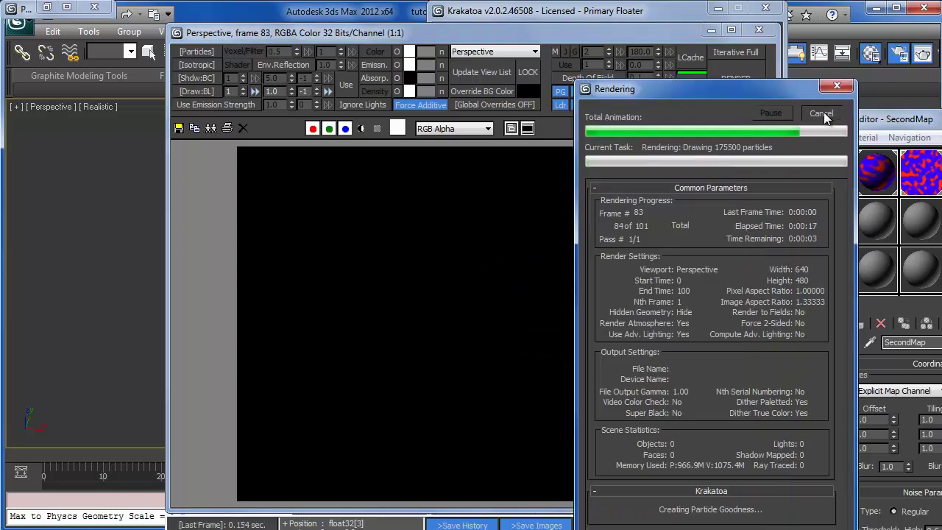
click(712, 31)
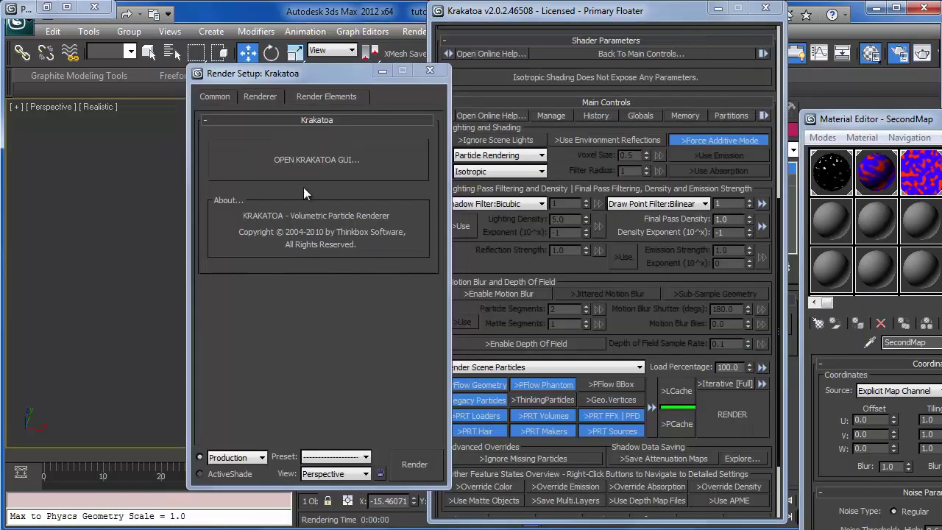
click(382, 71)
click(718, 8)
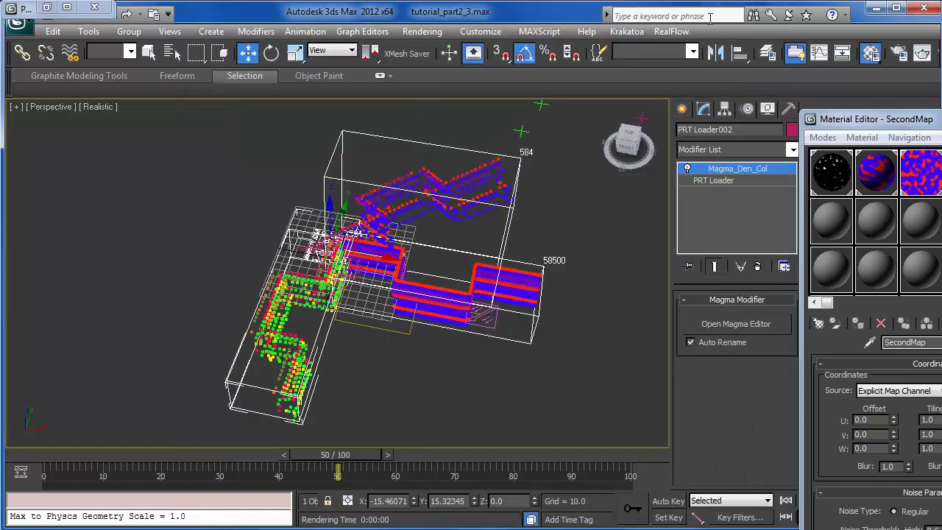
Step: Select PRT Loader002 and show its base PRT Loader parameters, closing the Material Editor
scroll(398, 278, down, 5)
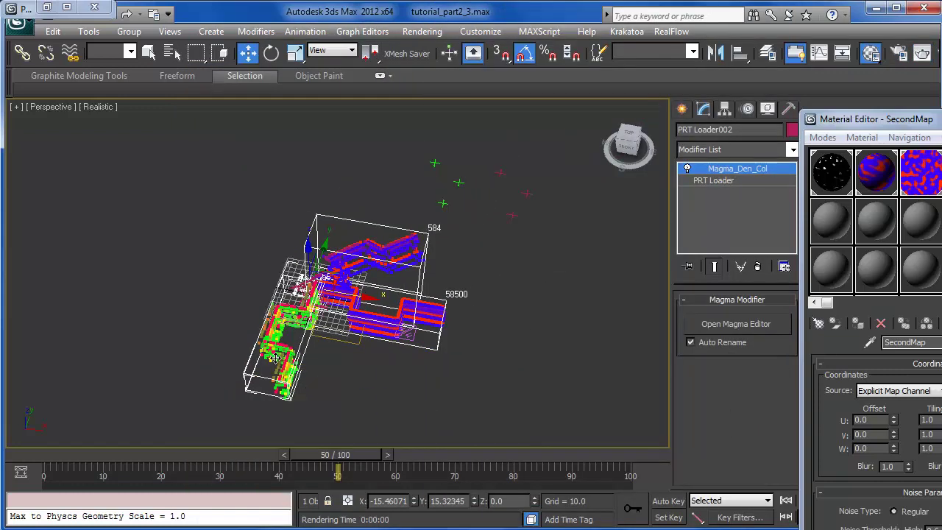
scroll(275, 359, up, 4)
alt+middle_drag(314, 352, 223, 382)
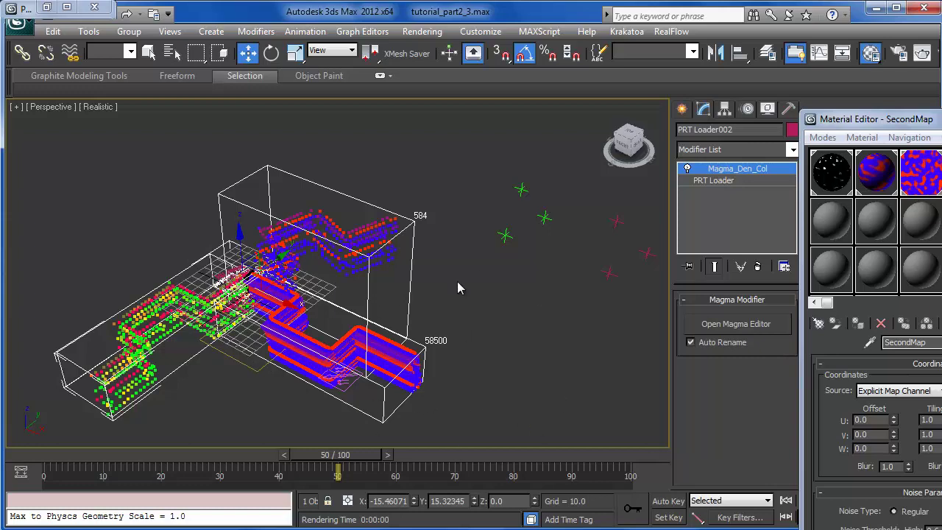
middle_drag(369, 303, 413, 330)
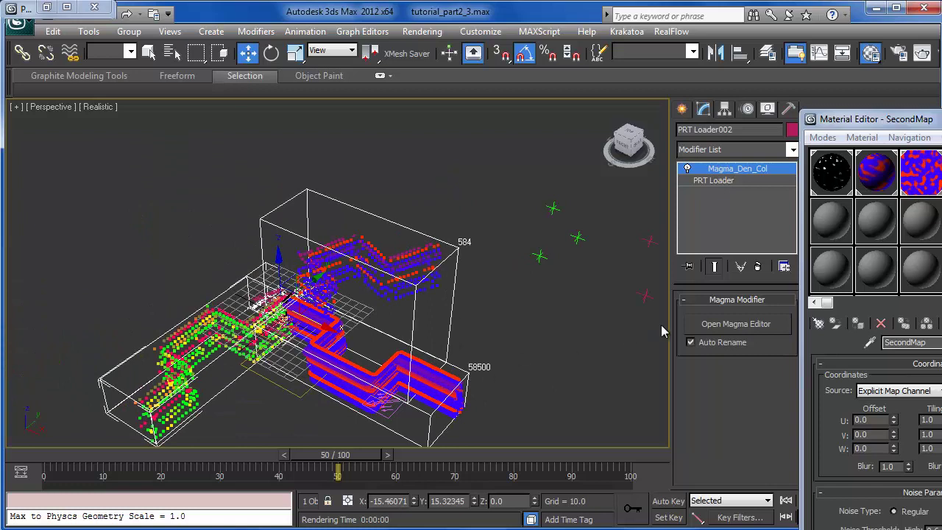
click(292, 391)
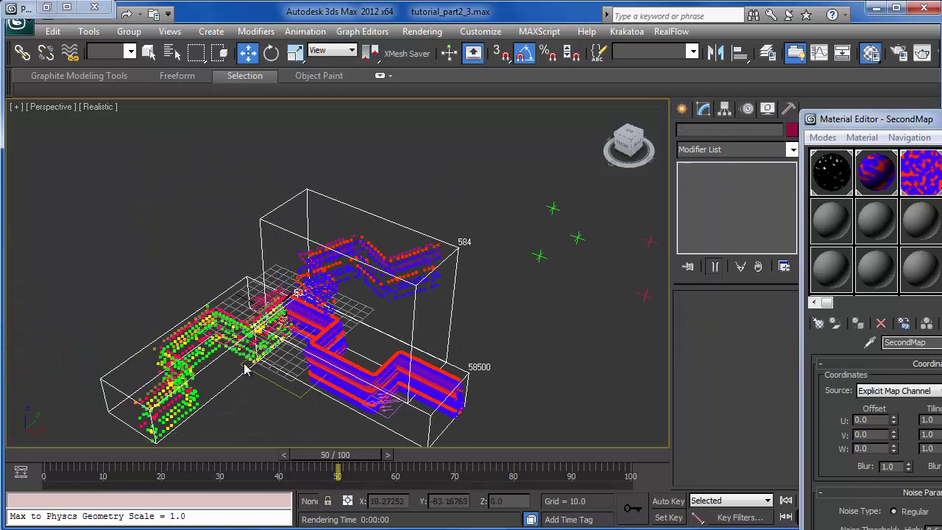
click(282, 336)
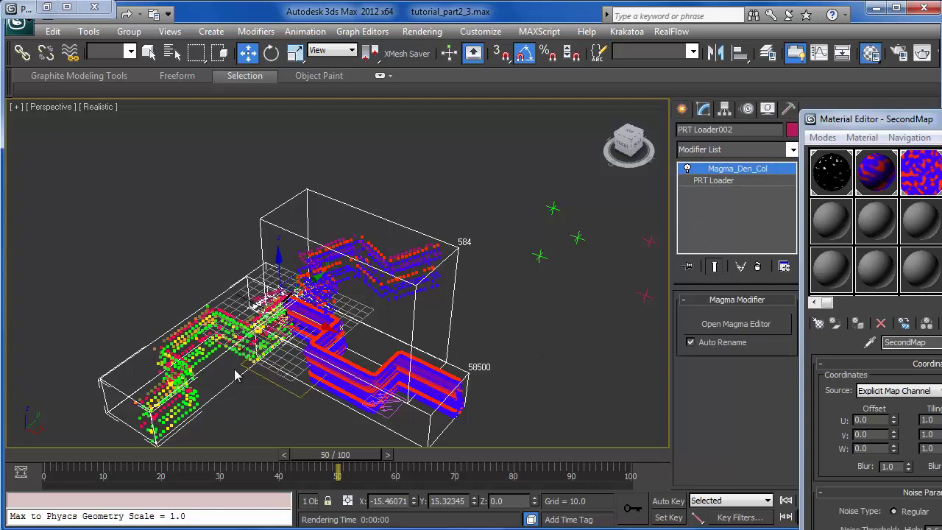
click(712, 180)
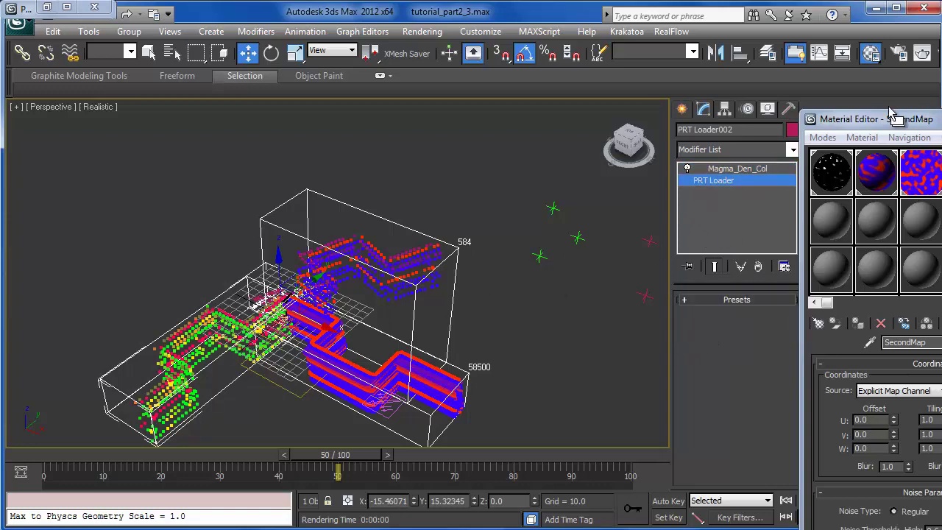
drag(917, 119, 448, 273)
click(534, 271)
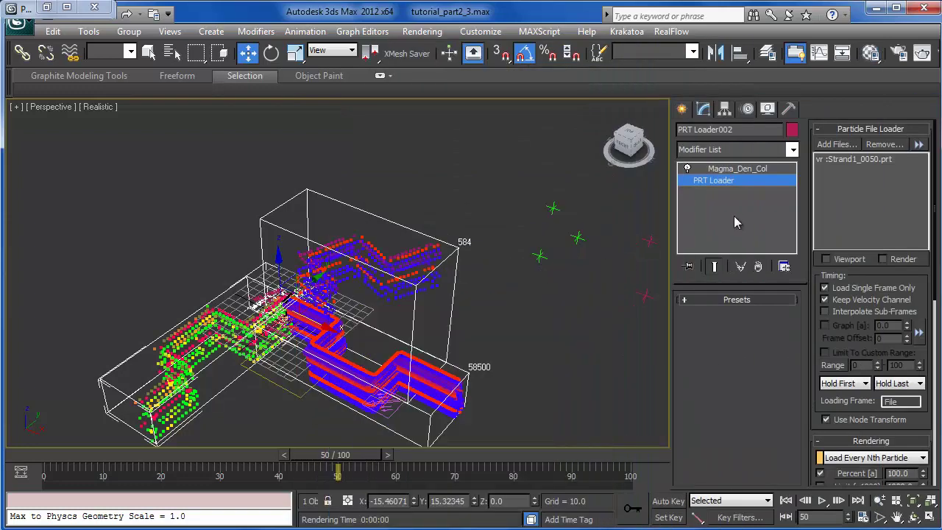
Step: Hide the three PRT Loader objects in the scene
middle_drag(539, 266, 550, 212)
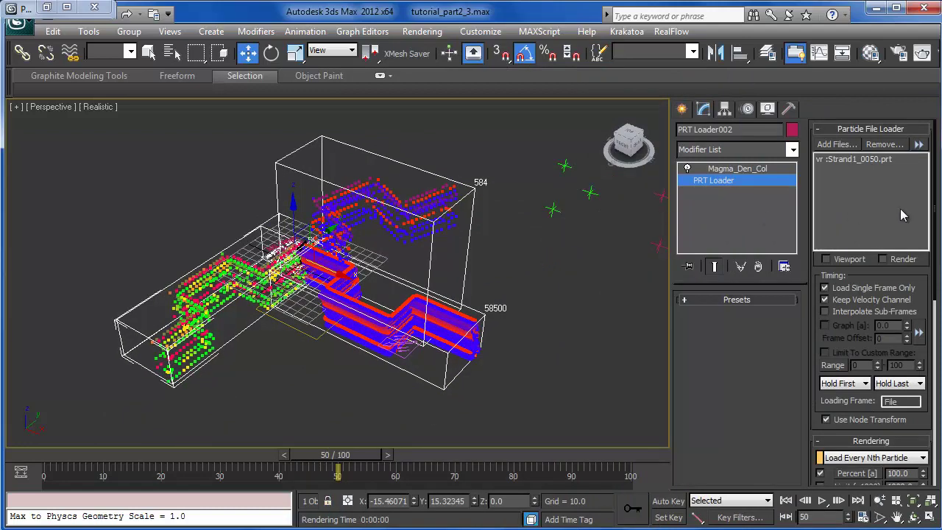
middle_drag(508, 340, 528, 267)
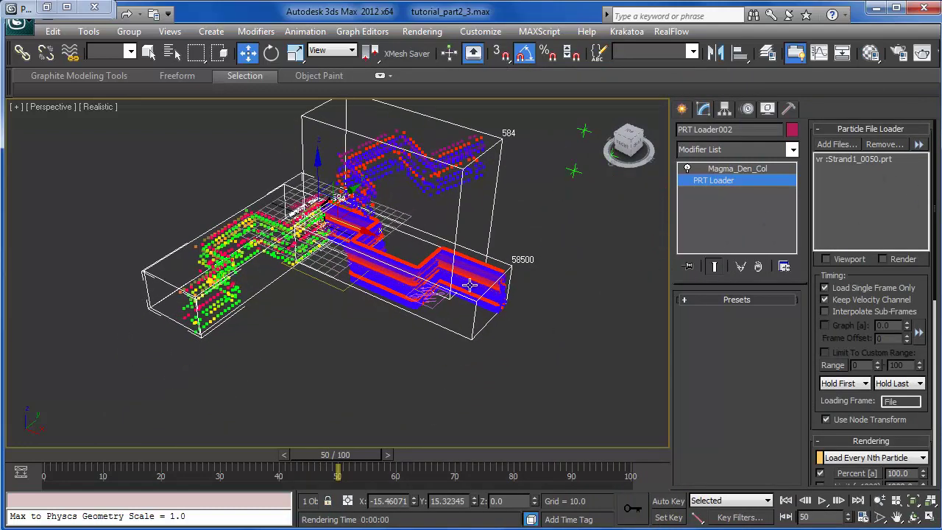
middle_drag(348, 302, 396, 349)
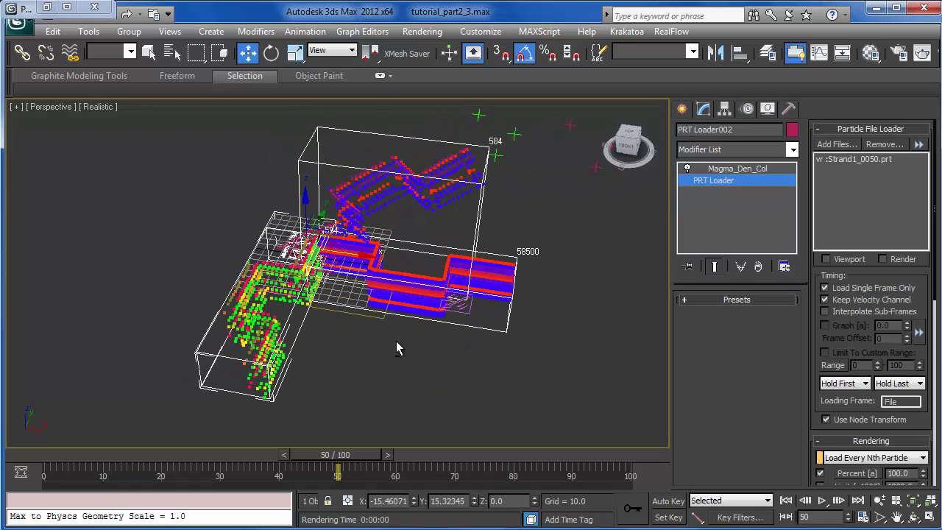
click(736, 168)
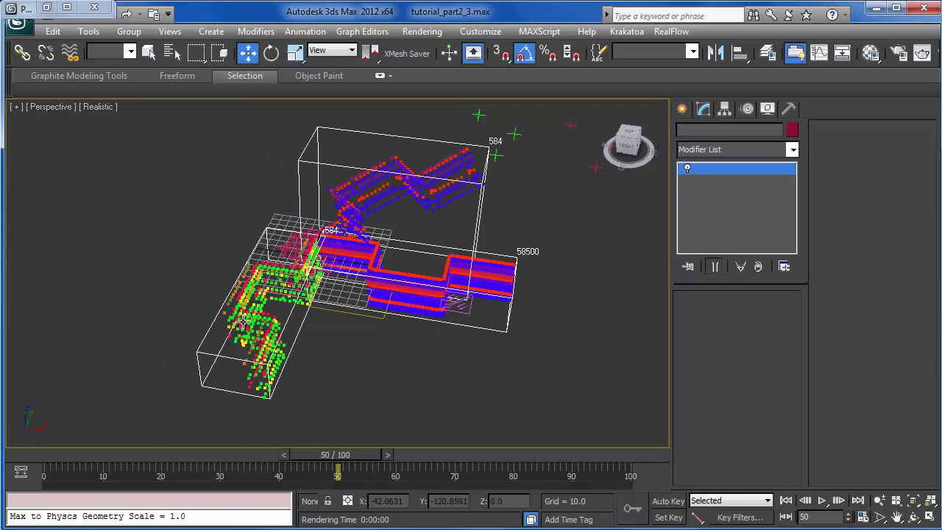
key(ctrl+a)
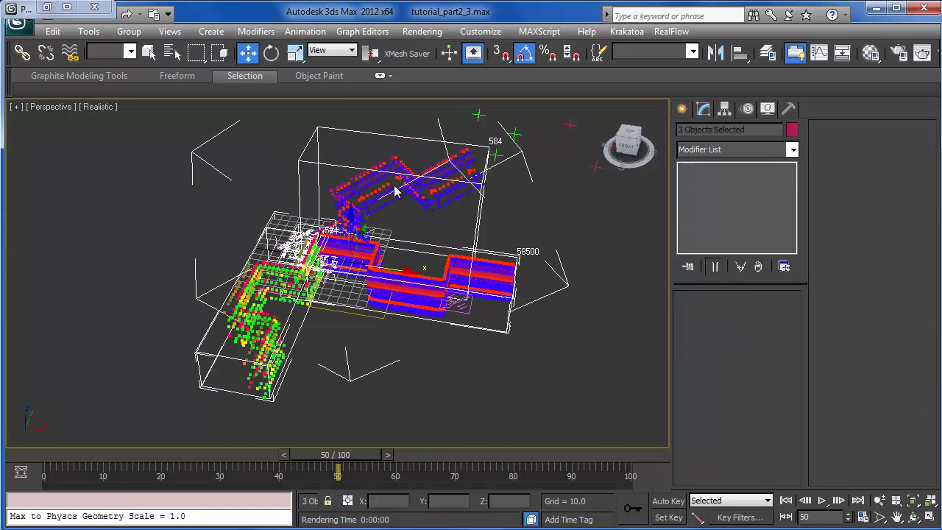
right_click(392, 182)
click(252, 342)
ctrl+click(417, 288)
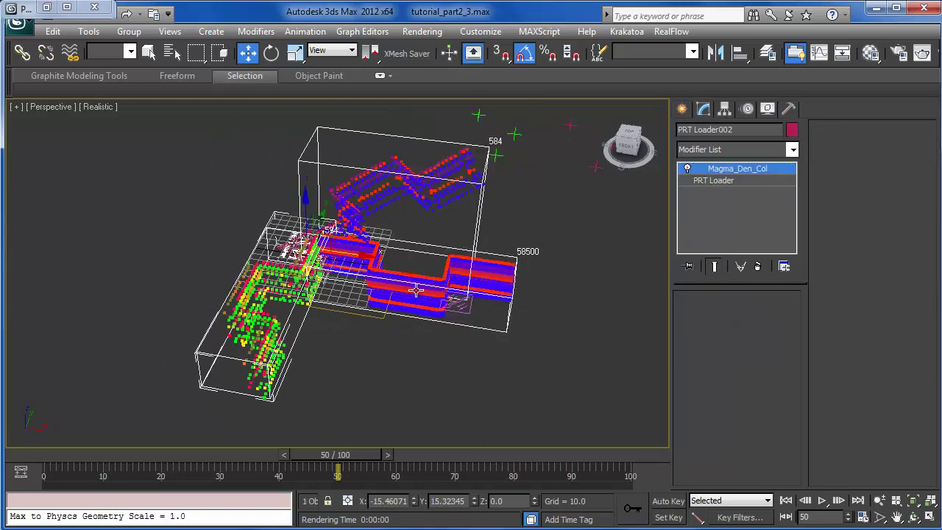
right_click(386, 170)
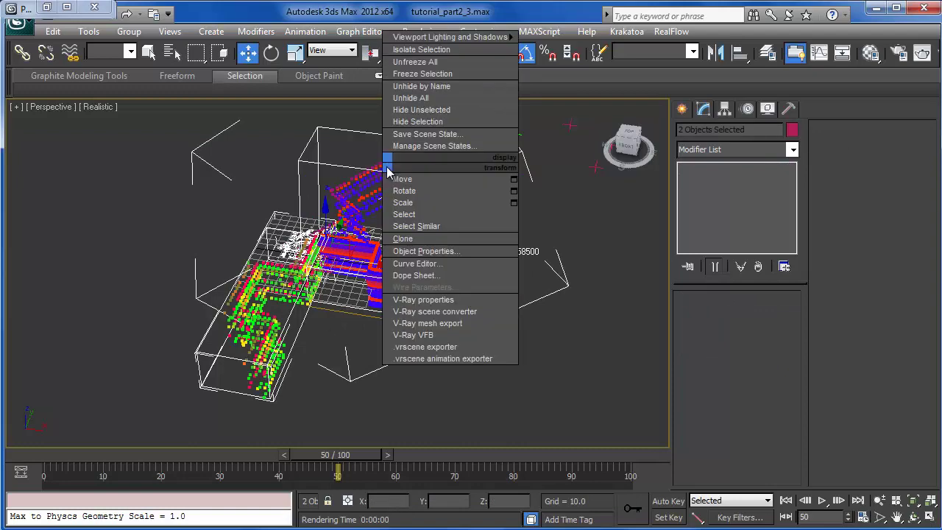
click(405, 129)
click(391, 287)
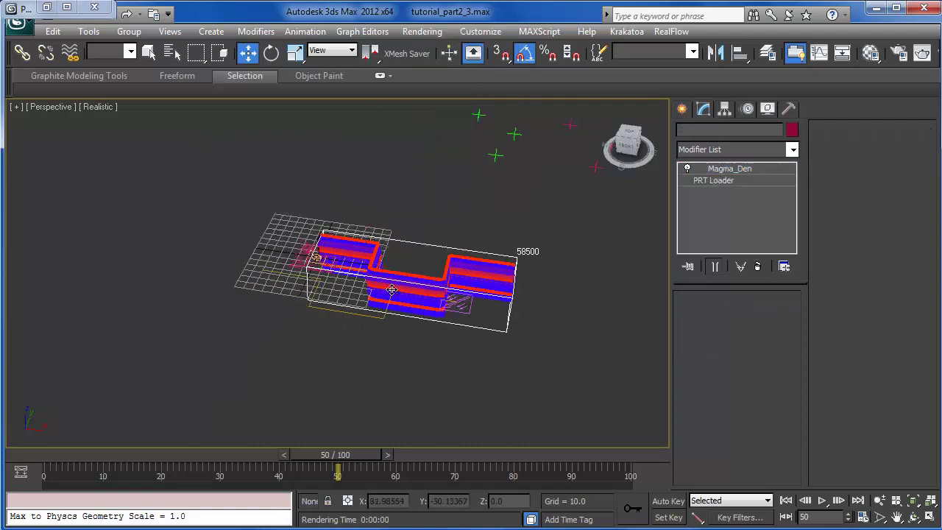
right_click(392, 282)
click(436, 242)
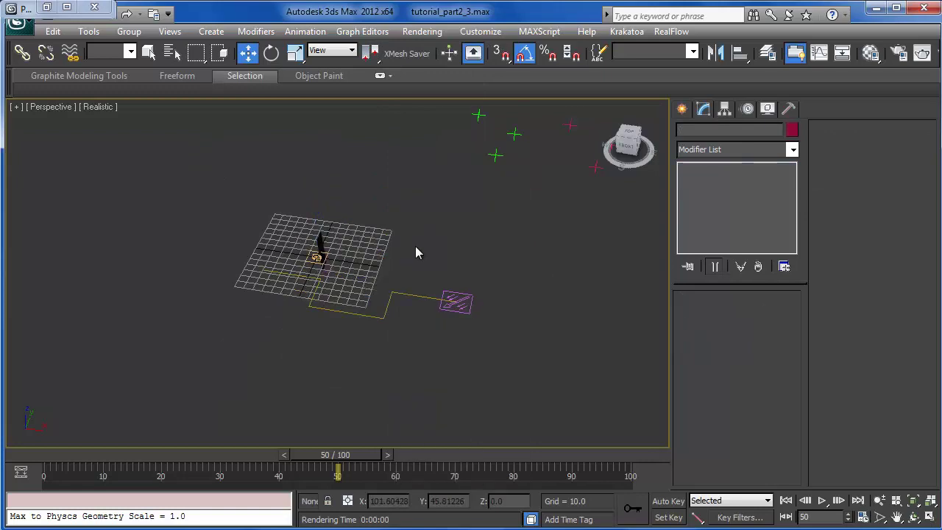
Step: Turn PF Source 001 back on in Particle View and minimize the window
key(6)
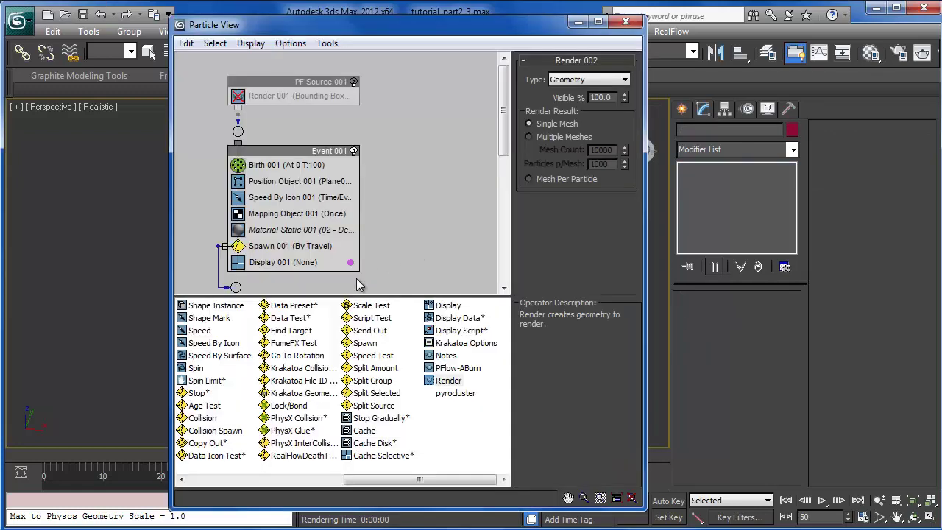
click(354, 86)
click(354, 82)
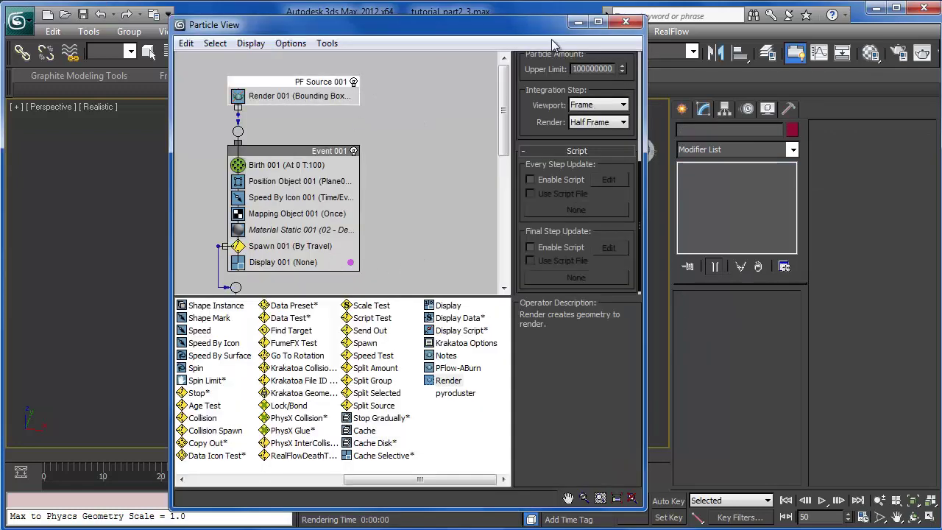
click(578, 22)
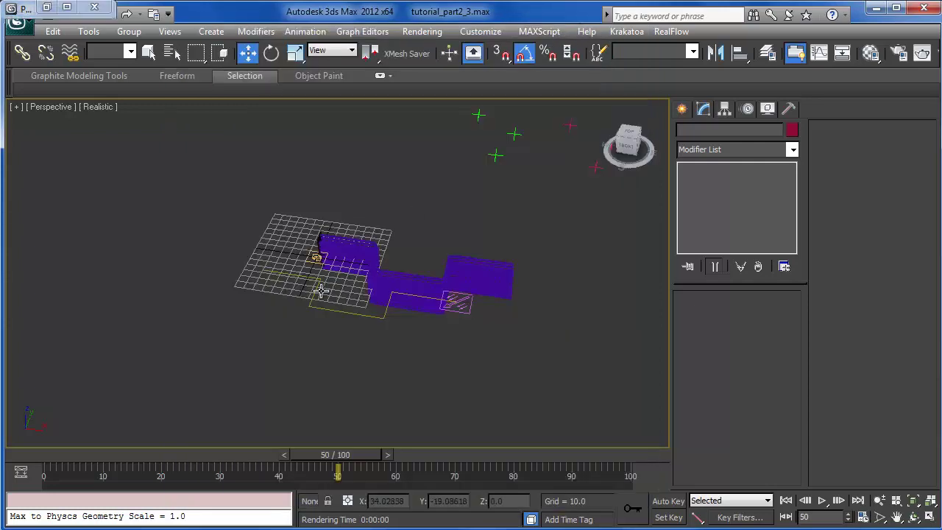
Step: Go to frame 28, select the existing path Line001, and examine how the particle strands follow it
drag(88, 454, 221, 449)
key(w)
click(327, 343)
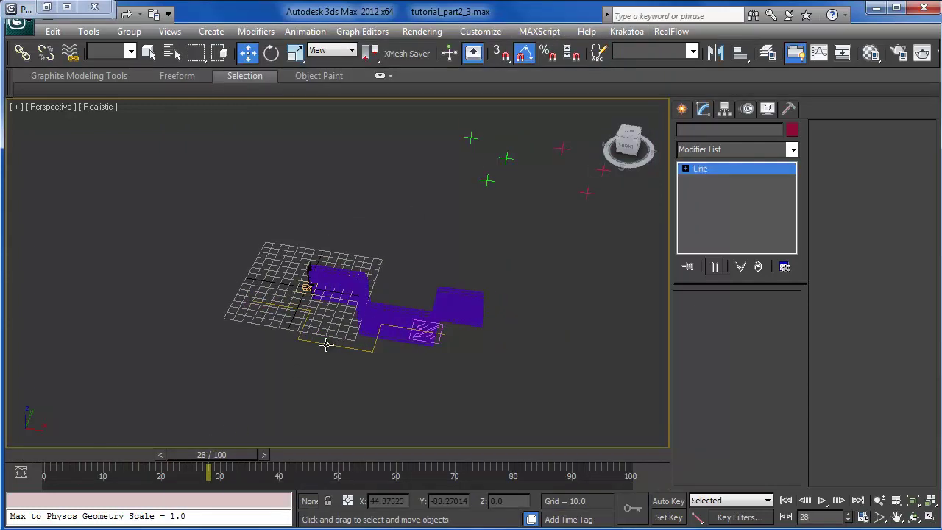
middle_drag(421, 371, 408, 384)
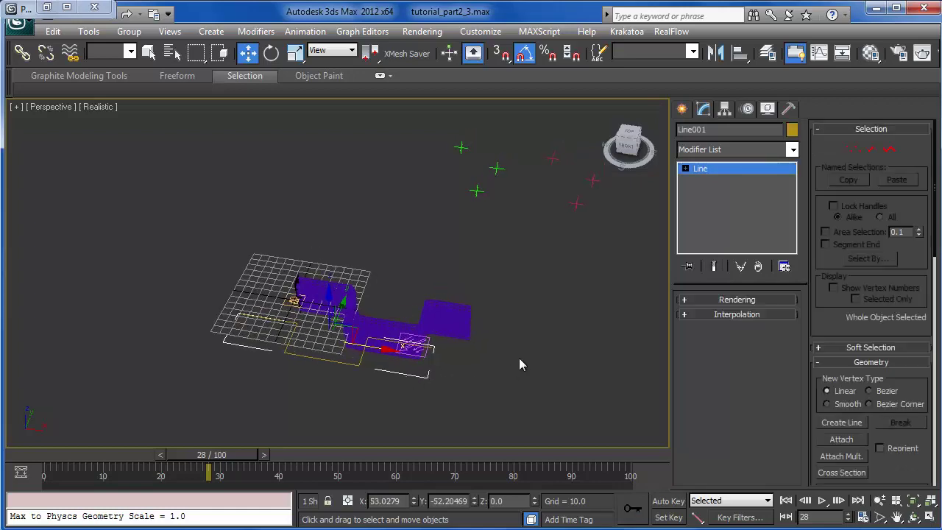
scroll(505, 368, up, 3)
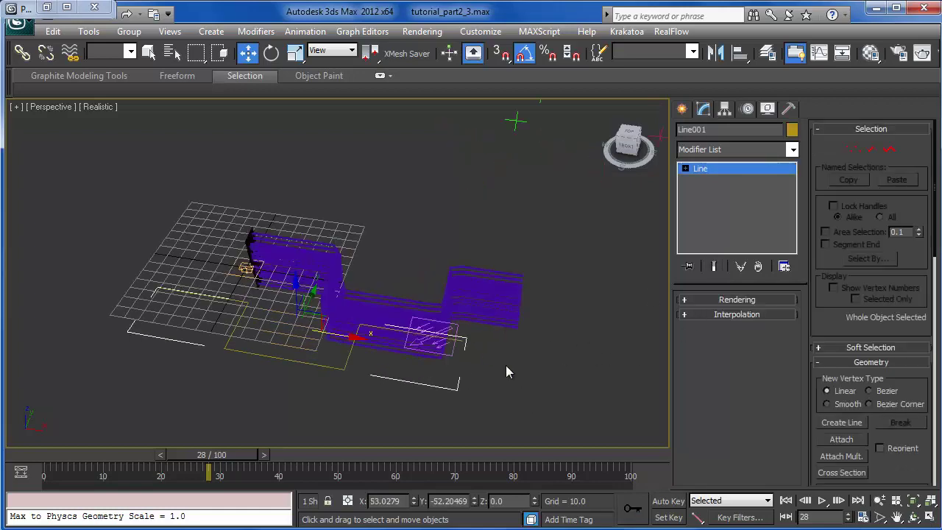
middle_drag(527, 387, 488, 339)
scroll(428, 335, down, 3)
middle_drag(427, 335, 542, 387)
middle_drag(361, 385, 257, 263)
scroll(345, 375, up, 3)
scroll(259, 263, down, 3)
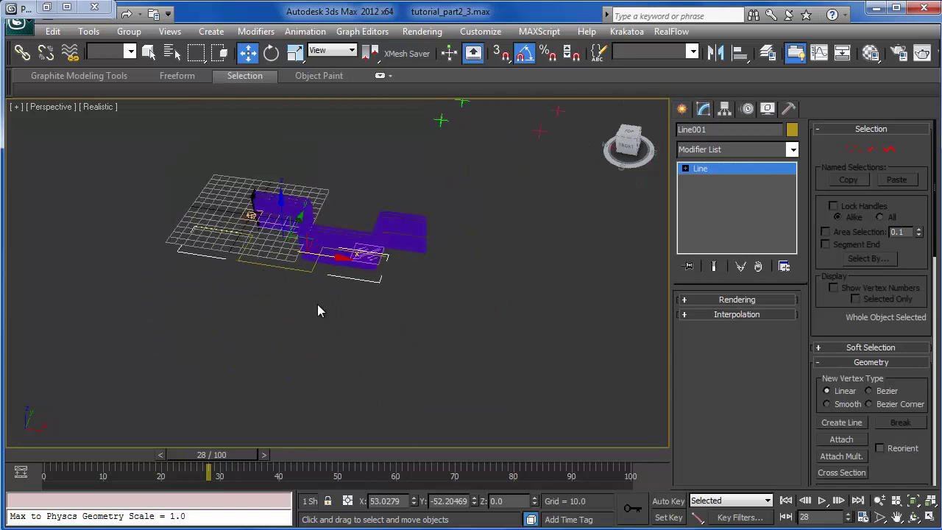
middle_drag(317, 304, 348, 330)
key(e)
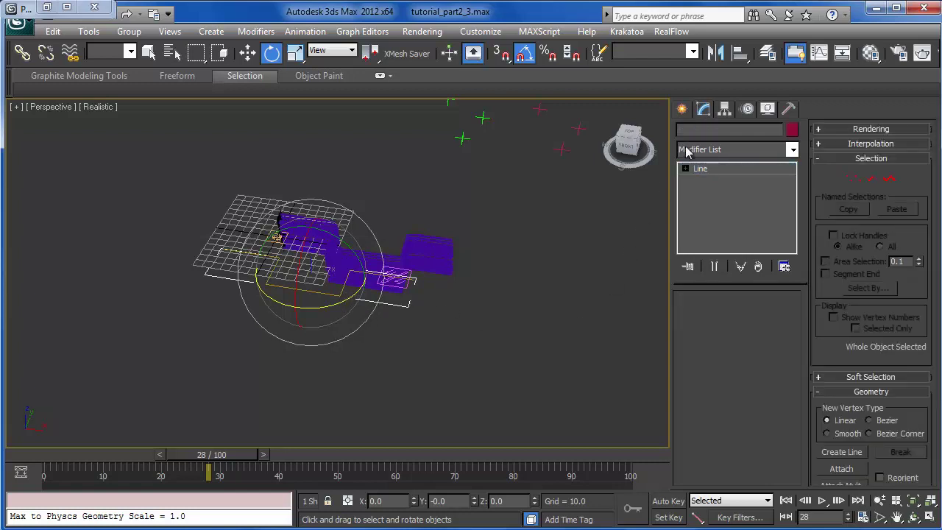
Step: Clear the selection and start the Line spline tool
click(662, 188)
click(682, 108)
click(704, 132)
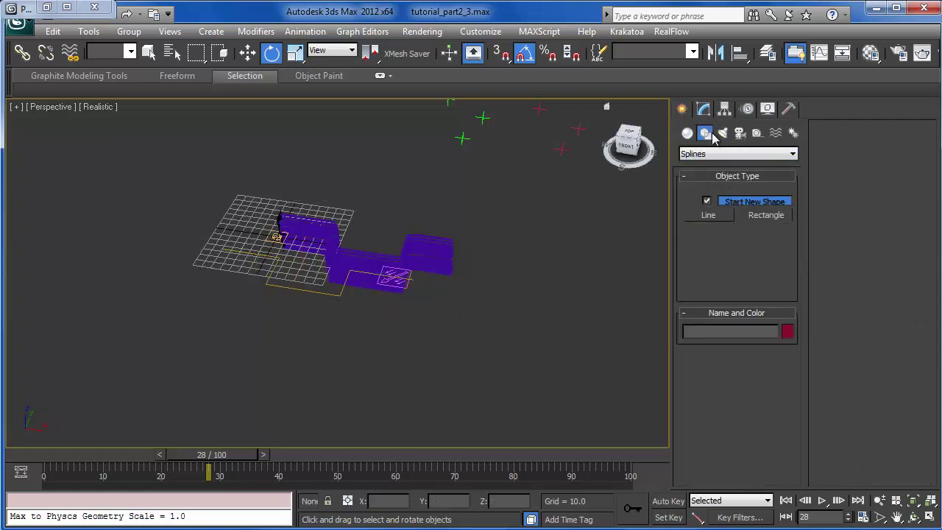
click(708, 215)
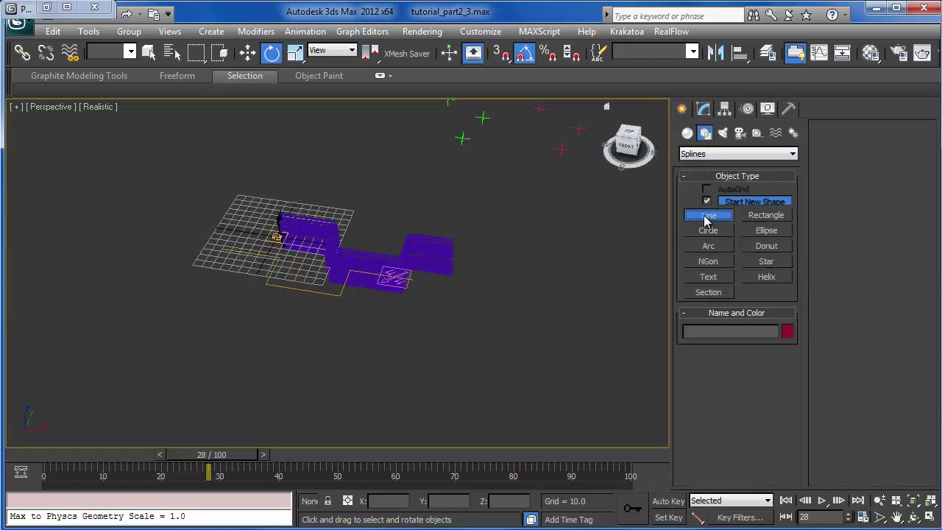
click(222, 260)
click(195, 318)
click(295, 346)
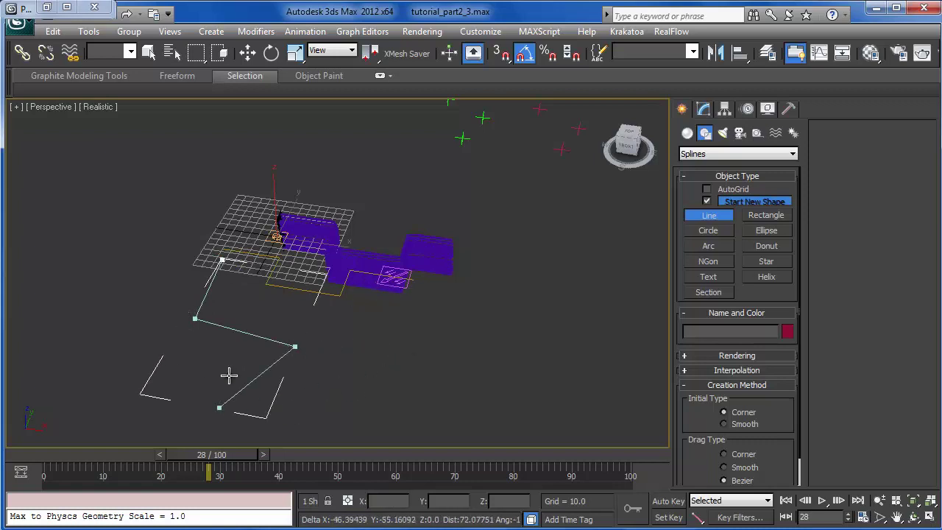
right_click(243, 316)
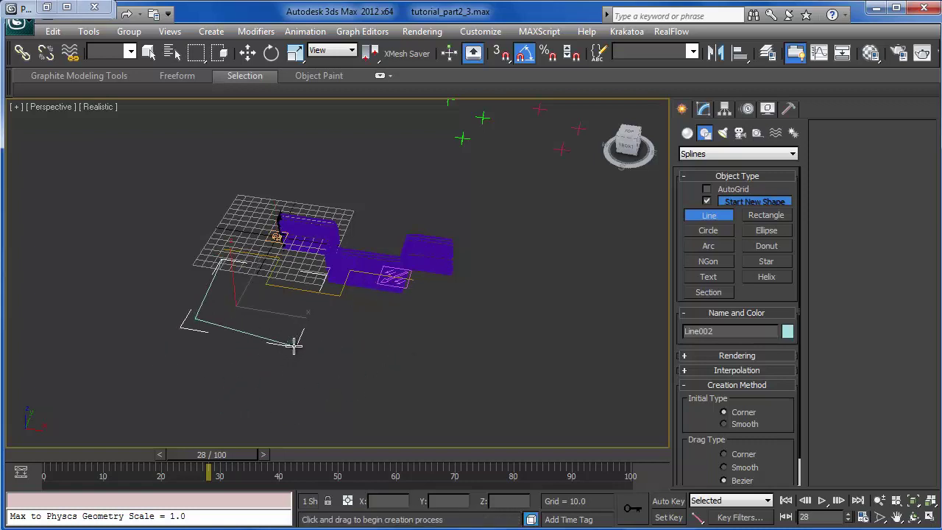
key(Delete)
Step: Draw an open right-angled spline of seven straight segments beside the existing path, winding around and back inward, and deselect it
click(228, 267)
shift+click(251, 210)
shift+click(166, 201)
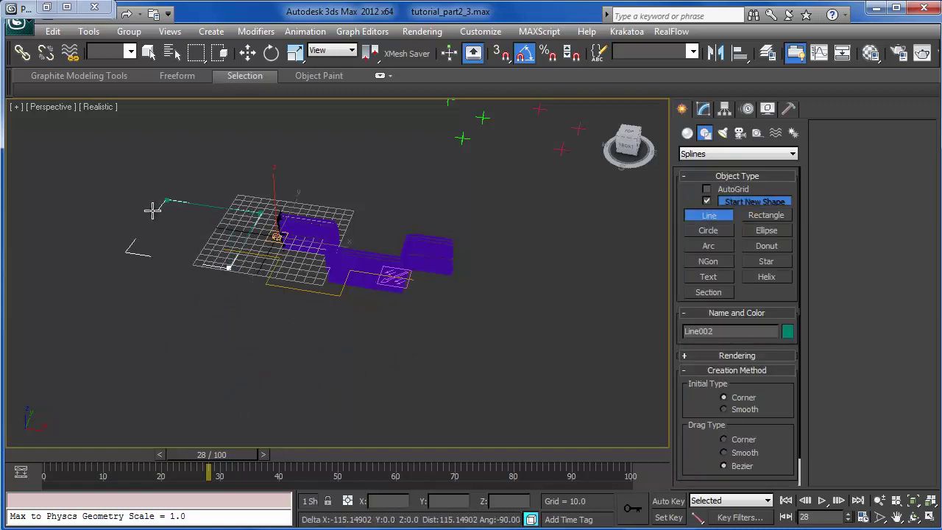
shift+click(78, 317)
shift+click(186, 336)
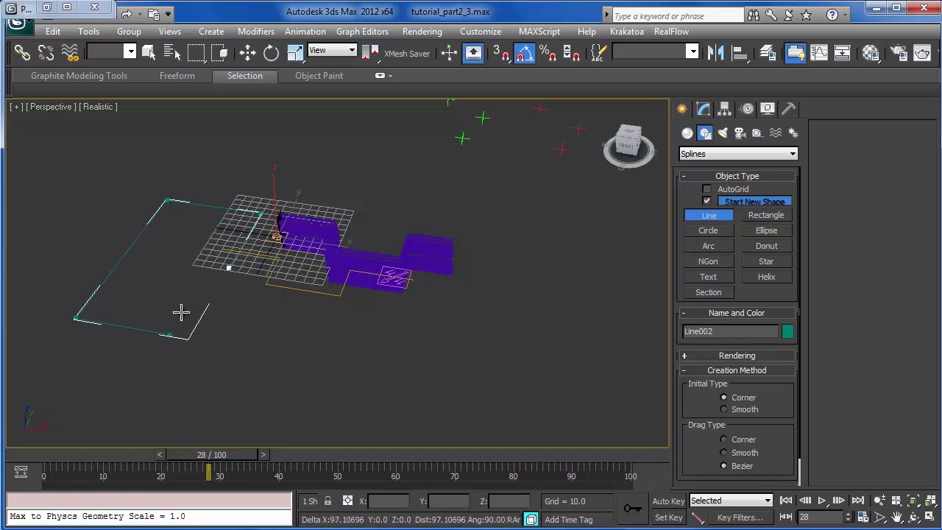
shift+click(181, 312)
shift+click(192, 276)
shift+click(155, 272)
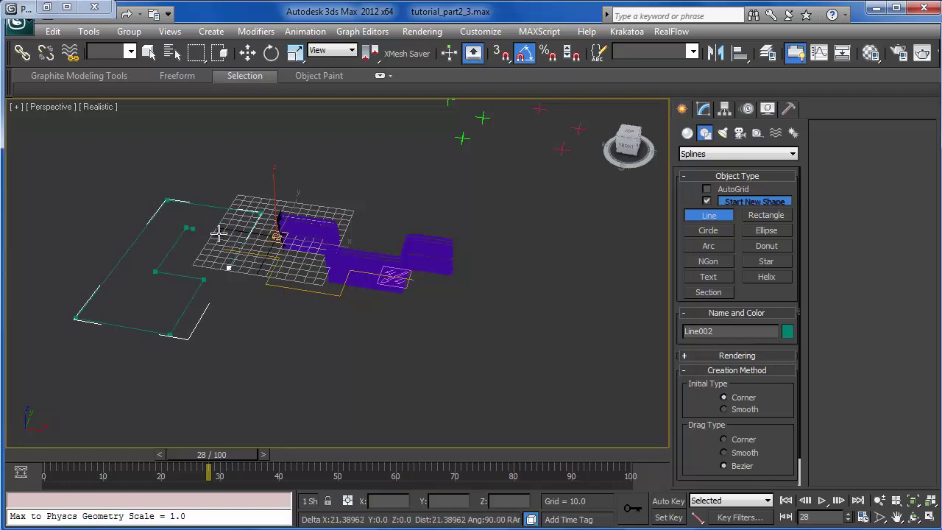
right_click(208, 236)
middle_drag(241, 347, 302, 324)
key(e)
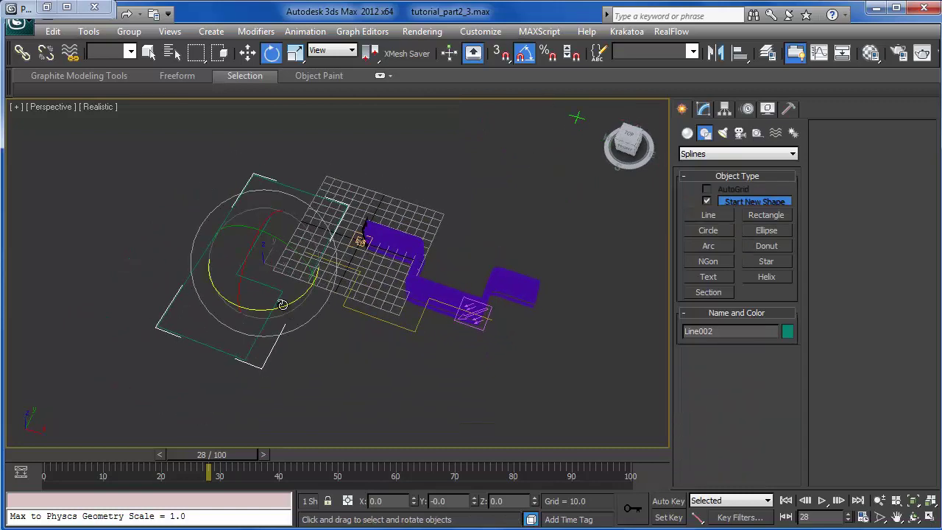
click(384, 366)
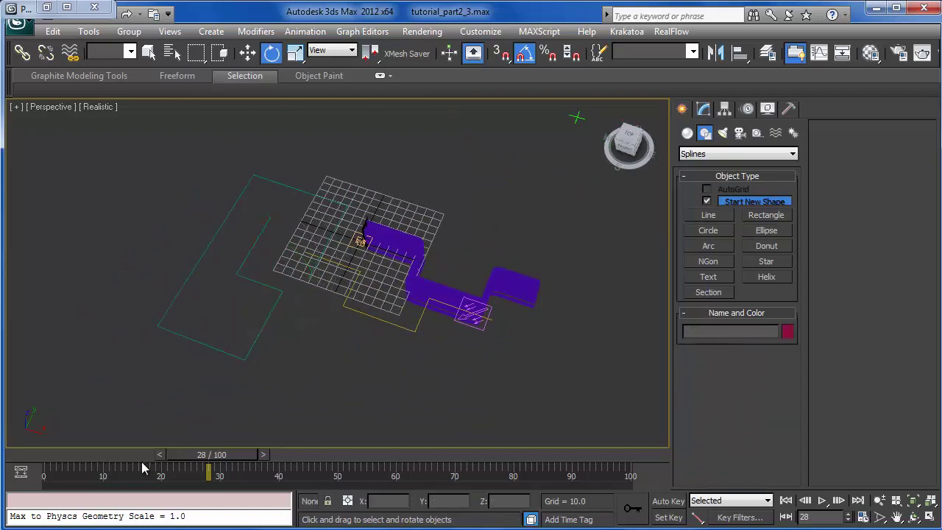
Step: Return to frame 0 and duplicate Event 001 in Particle View as a copy placed beside the original
key(Home)
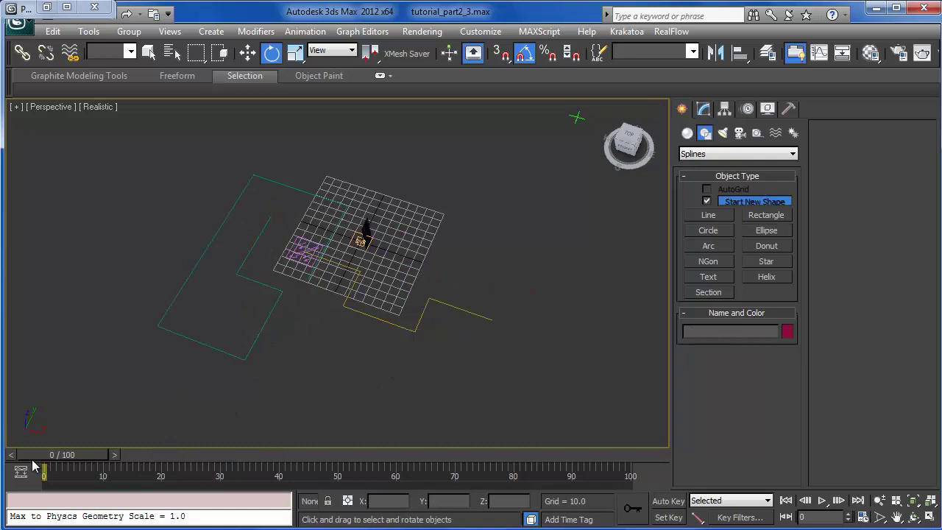
key(6)
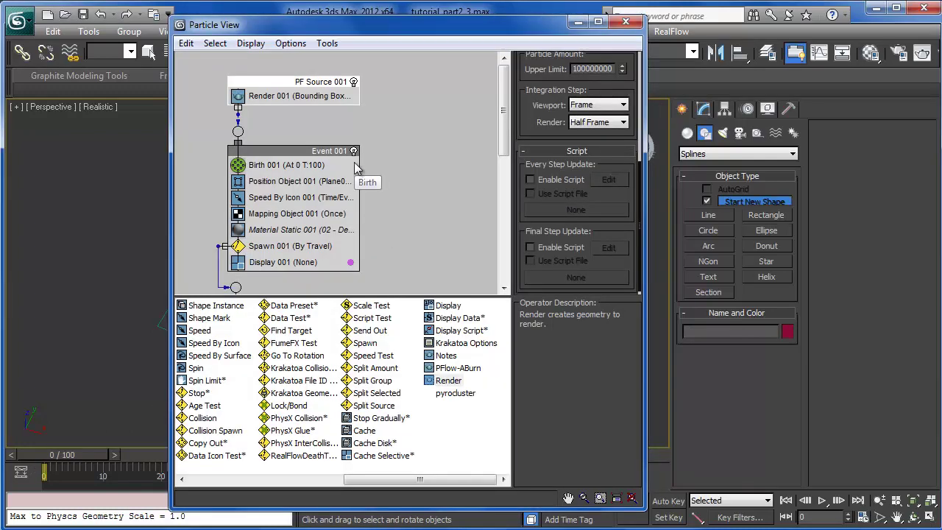
click(288, 154)
middle_drag(421, 172, 406, 128)
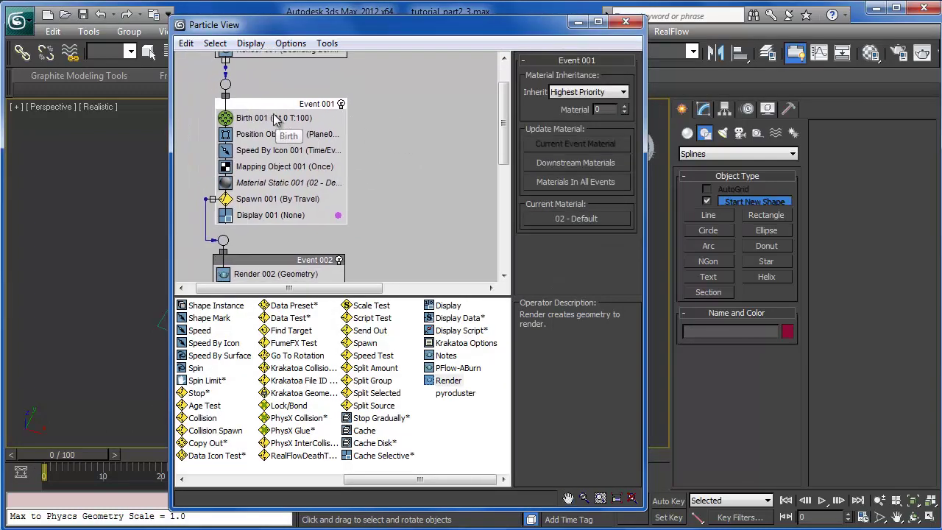
mouse_move(271, 107)
shift+mouse_down()
mouse_move(471, 110)
mouse_move(452, 142)
shift+mouse_up()
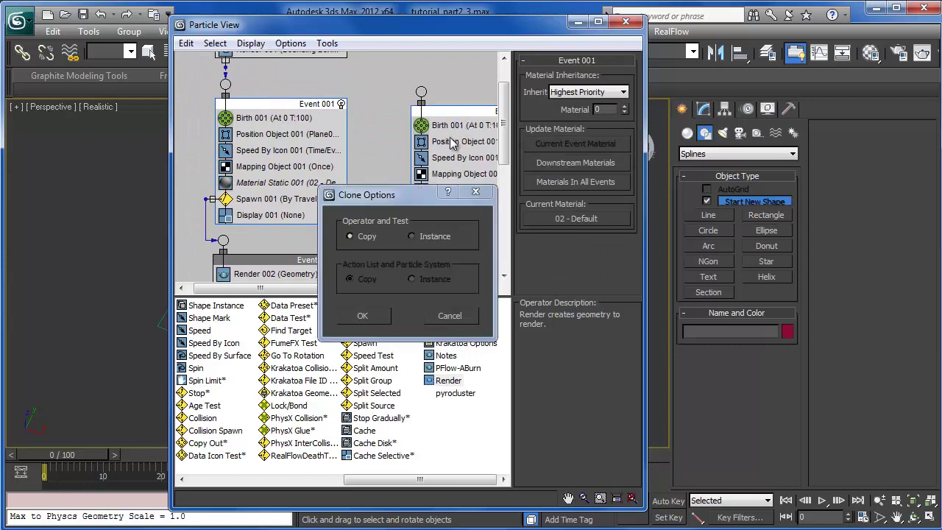
click(364, 318)
Step: Wire the copied event's input to PF Source 001 and its Spawn 002 output to Event 002
middle_drag(384, 167, 382, 215)
drag(418, 138, 223, 112)
scroll(379, 136, down, 3)
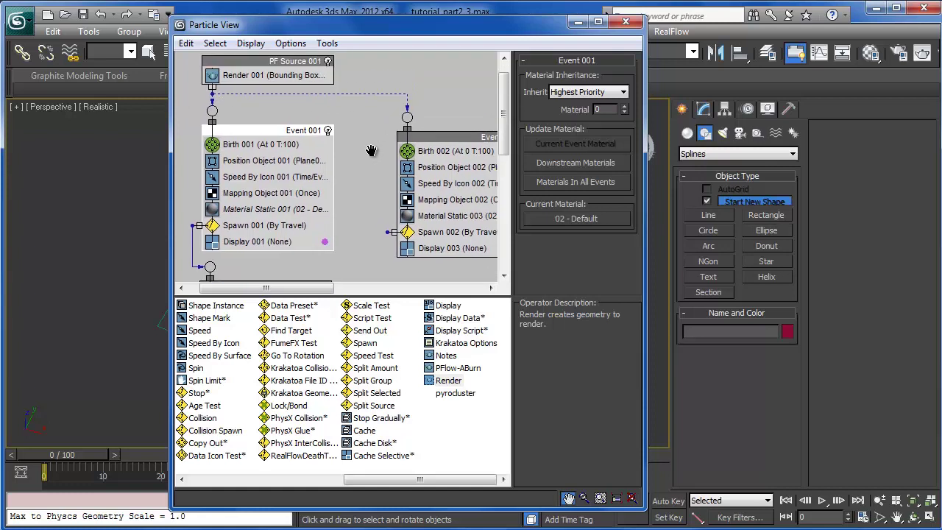
scroll(388, 239, down, 2)
scroll(386, 202, up, 1)
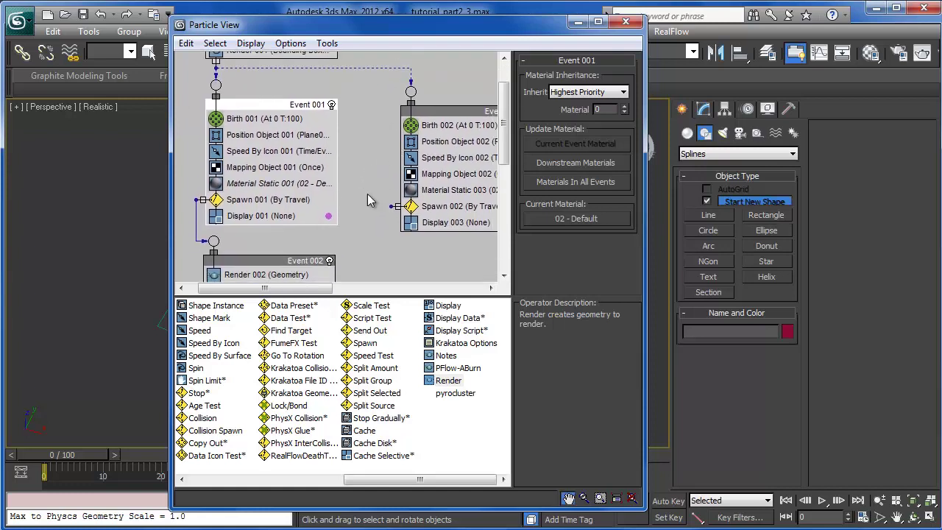
drag(391, 206, 214, 241)
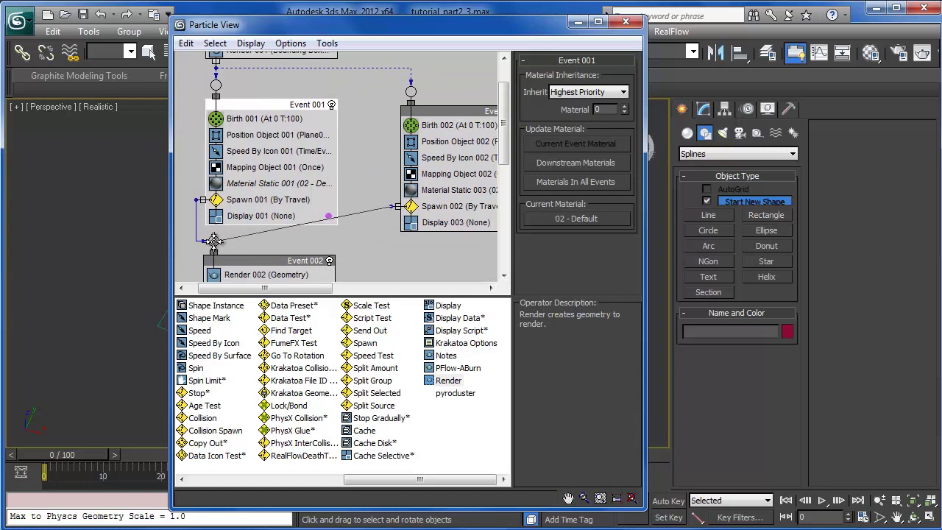
Step: Move the copied event slightly lower in the flow diagram and turn off Event 001
drag(448, 118, 454, 149)
middle_drag(359, 157, 337, 154)
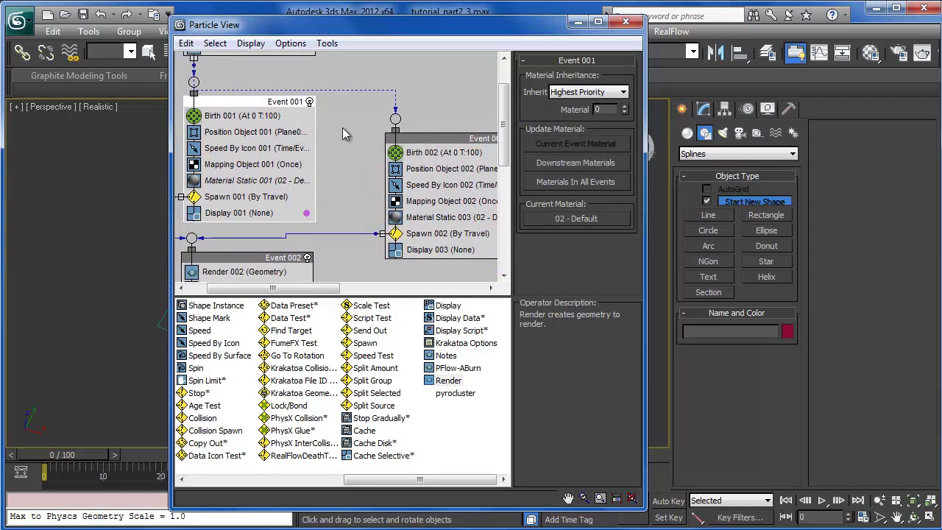
click(309, 102)
middle_drag(334, 220, 304, 190)
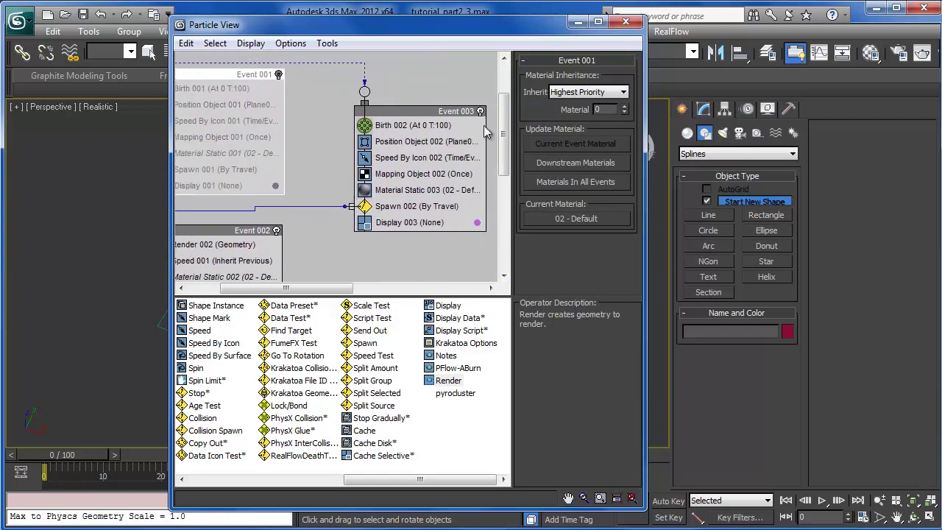
Step: Identify the copied event's Speed By Icon 002 operator and select its icon object in the scene
click(411, 160)
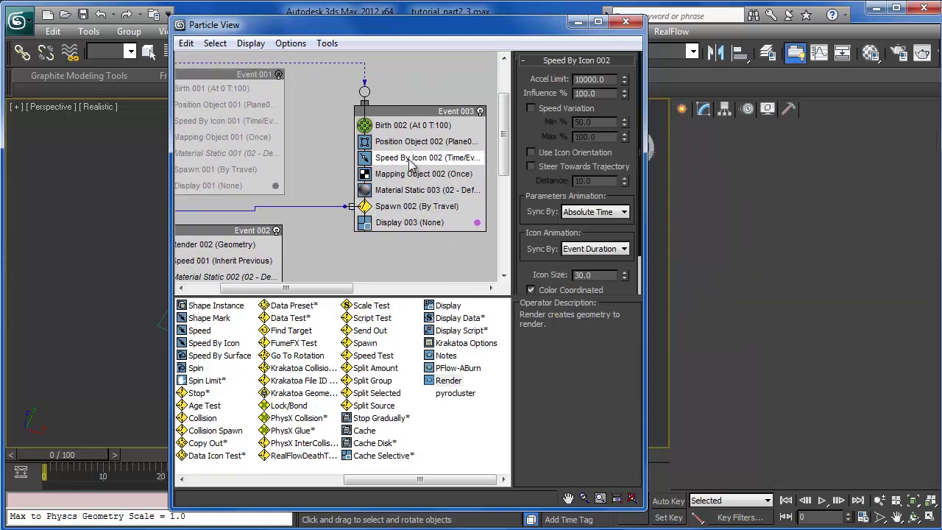
click(579, 22)
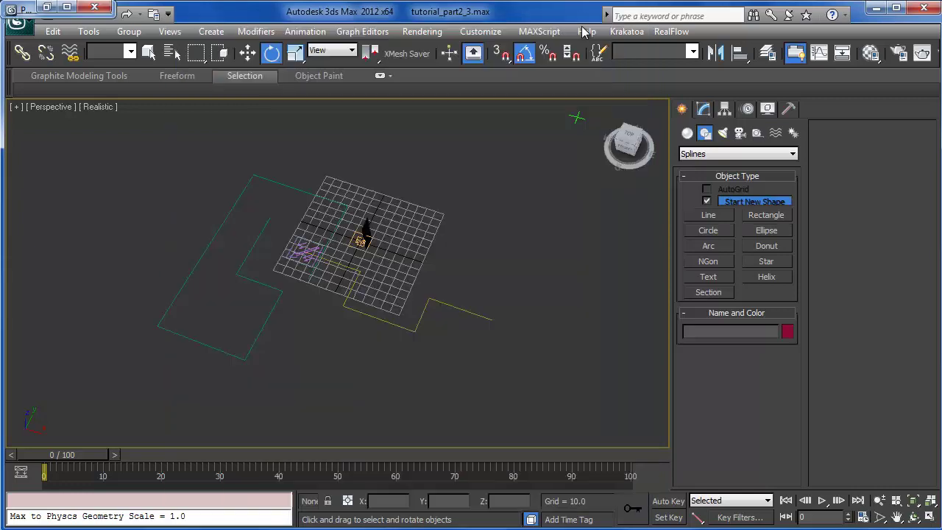
key(h)
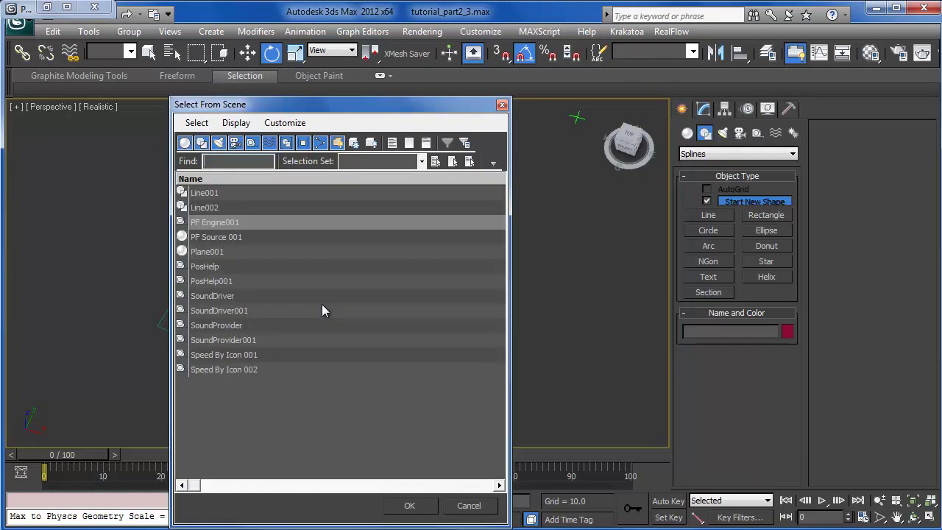
click(238, 370)
double_click(236, 371)
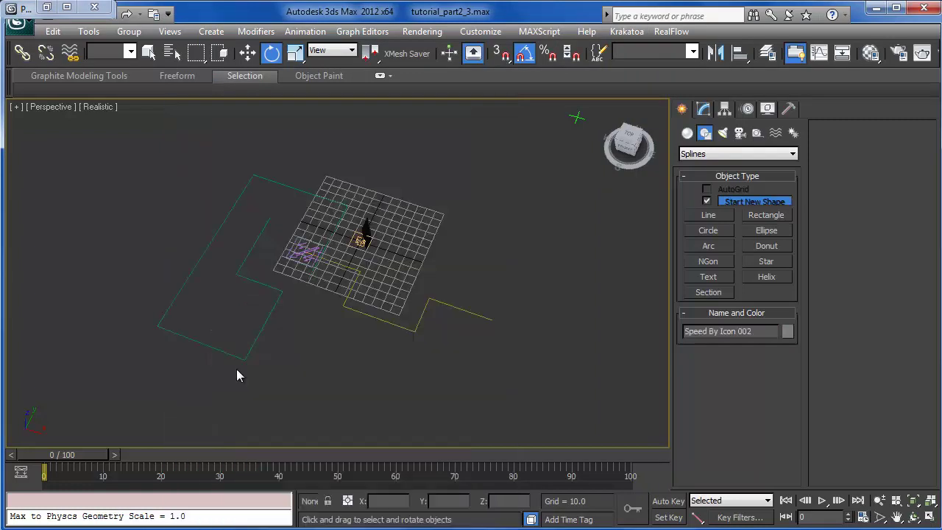
Step: Set the first key of the icon's Path Constraint percent curve to 0 at frame 0
click(748, 111)
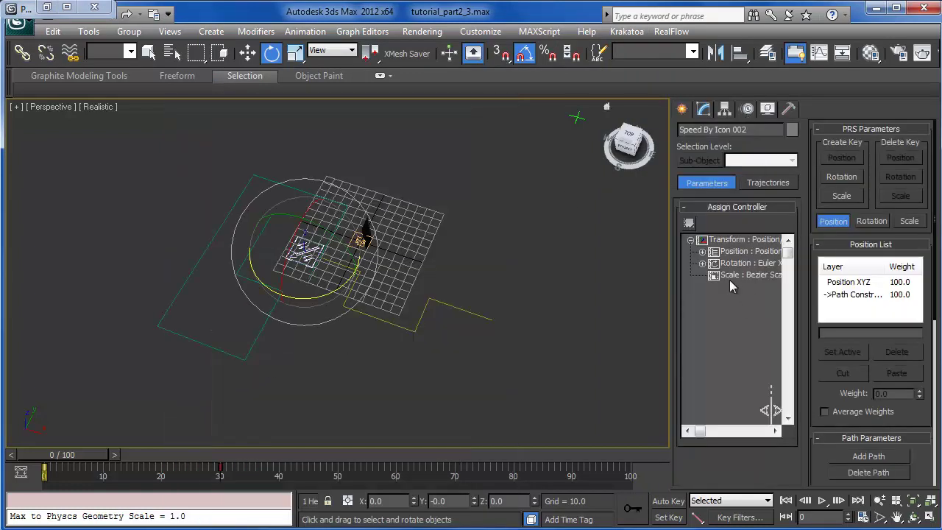
click(854, 295)
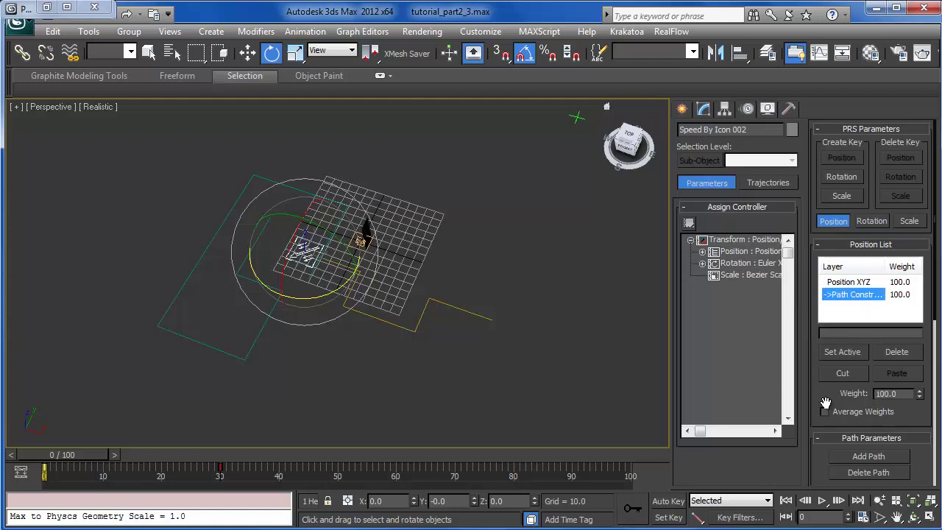
scroll(826, 399, down, 4)
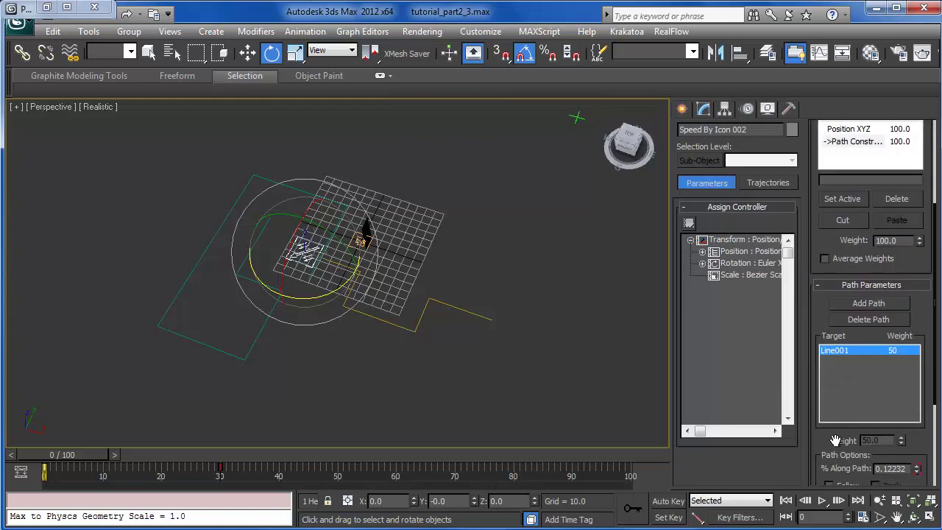
right_click(894, 471)
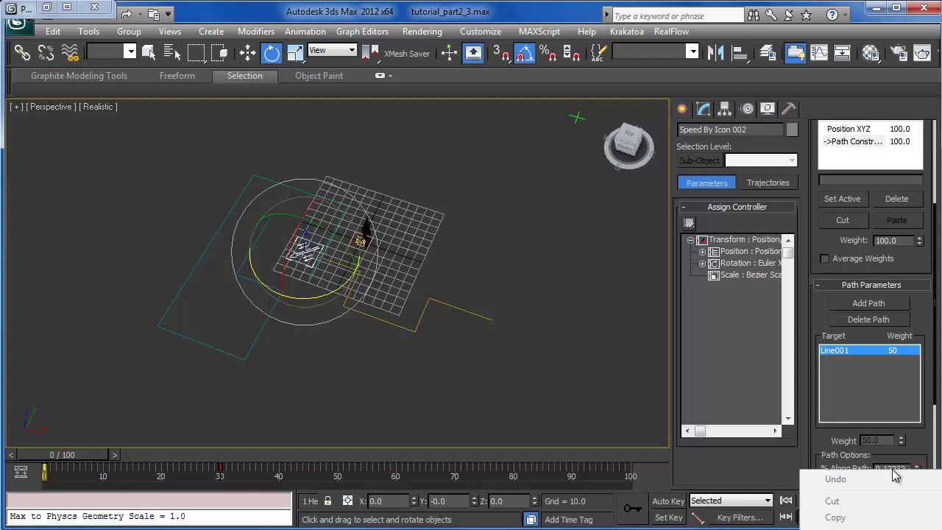
click(869, 529)
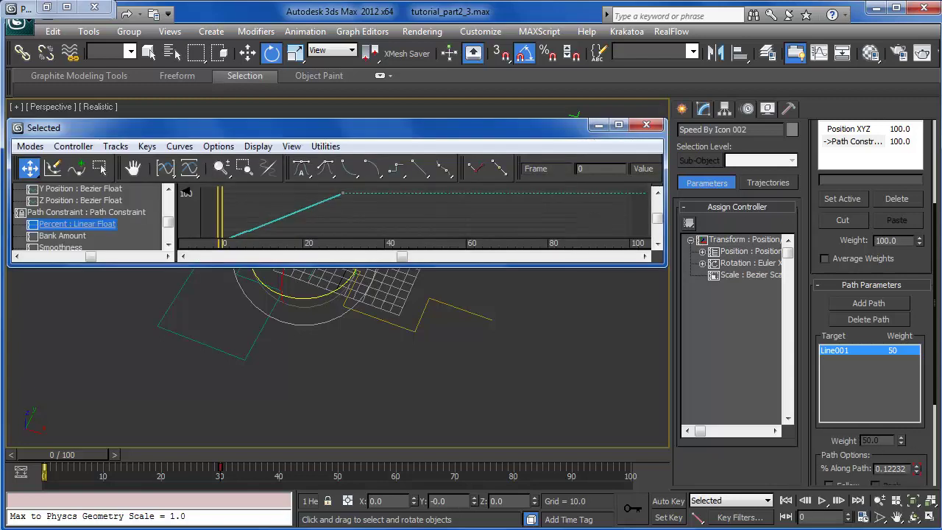
middle_drag(280, 215, 375, 183)
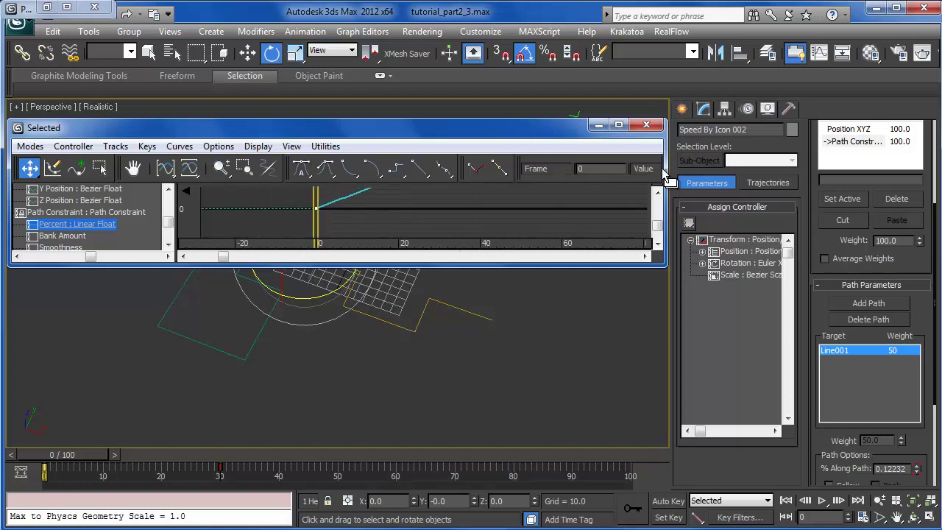
drag(667, 171, 814, 172)
drag(730, 170, 634, 169)
text(0)
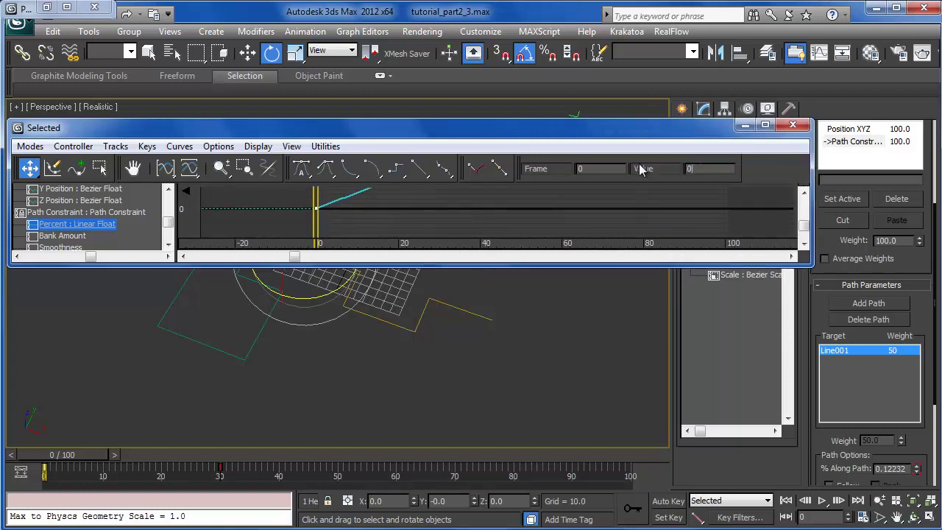
key(Return)
Step: Set the percent curve's key at frame 30 to 100 and close the curve editor
middle_drag(557, 236, 431, 222)
click(422, 202)
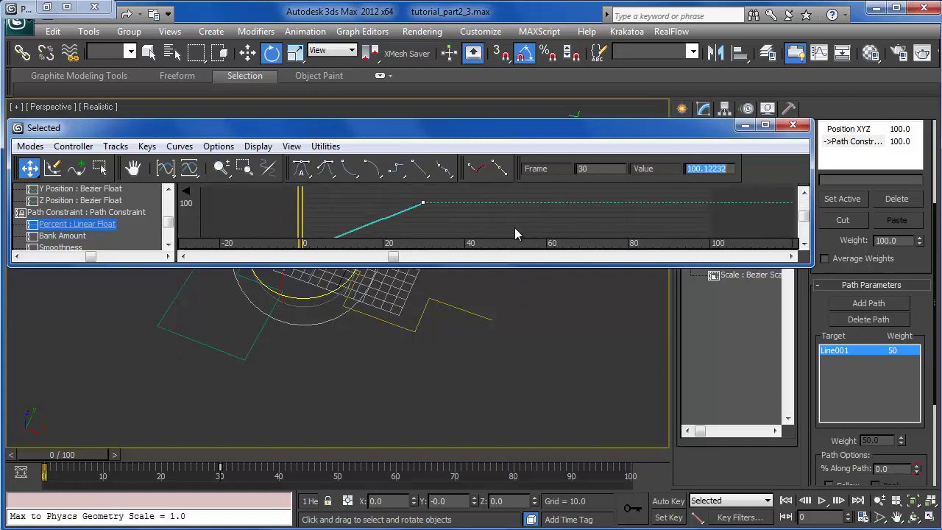
text(100)
key(Return)
click(793, 126)
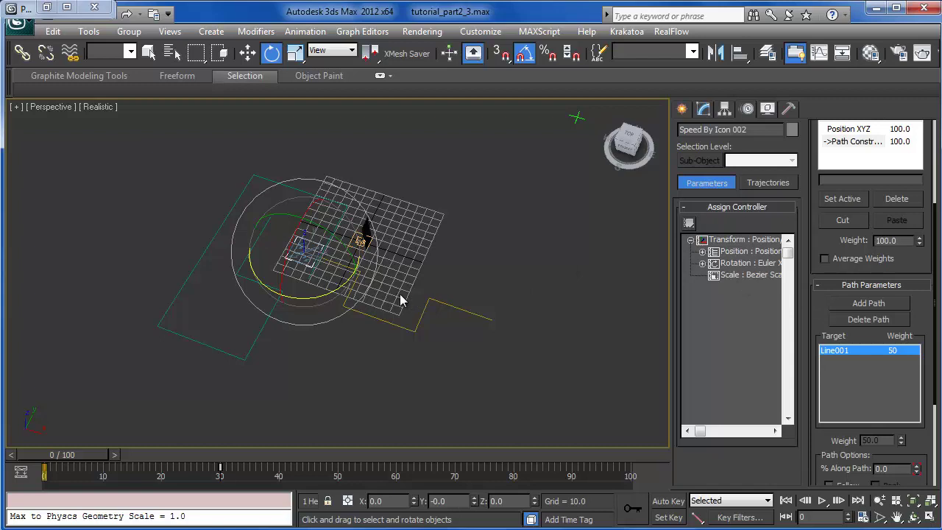
Step: Replace Line001 with Line002 as the icon's path constraint target and scrub to frame 34 to check the new strand
click(867, 322)
click(870, 303)
click(270, 286)
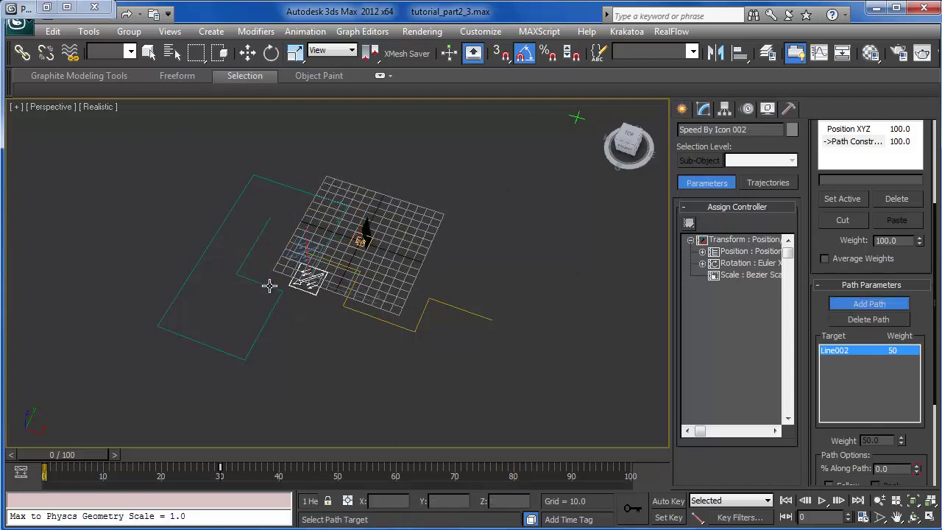
click(866, 308)
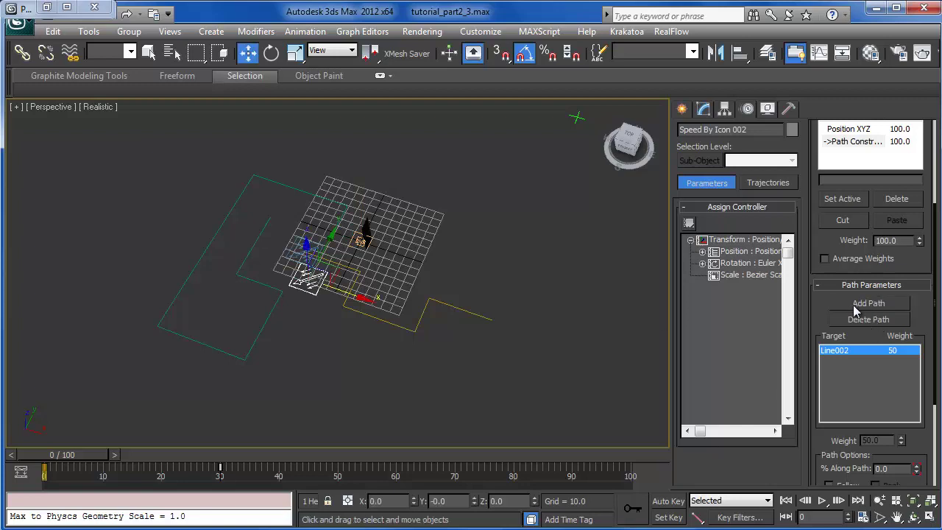
drag(65, 453, 243, 468)
middle_drag(388, 285, 367, 300)
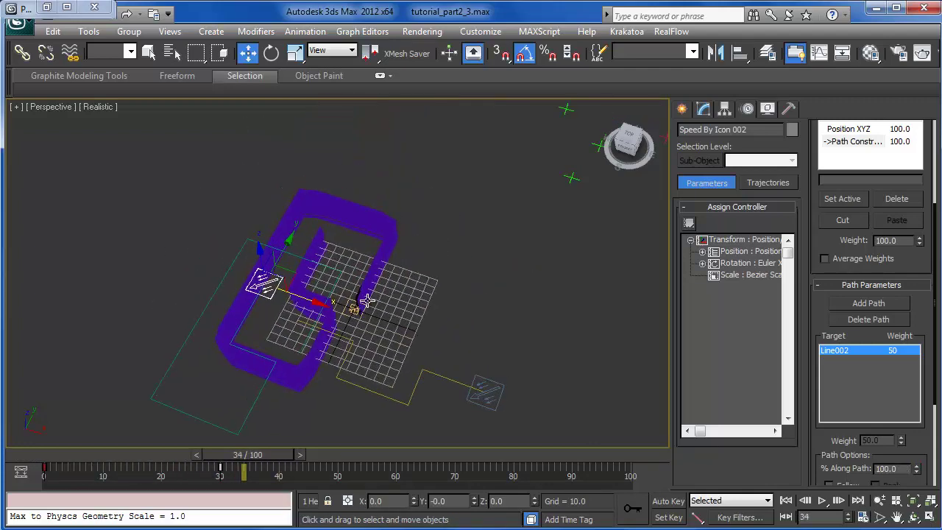
scroll(498, 318, down, 2)
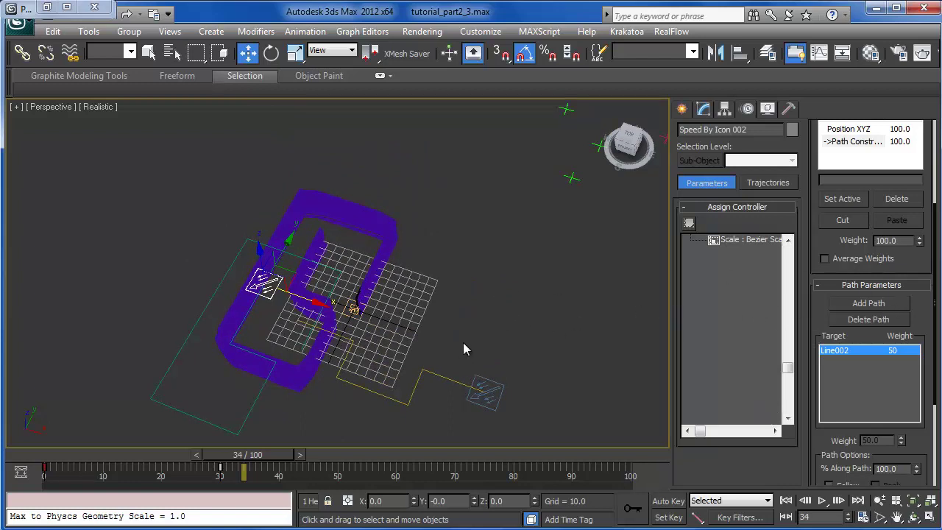
Step: Go to frame 50 and set the render time output to the specific frame 50
key(F10)
click(221, 97)
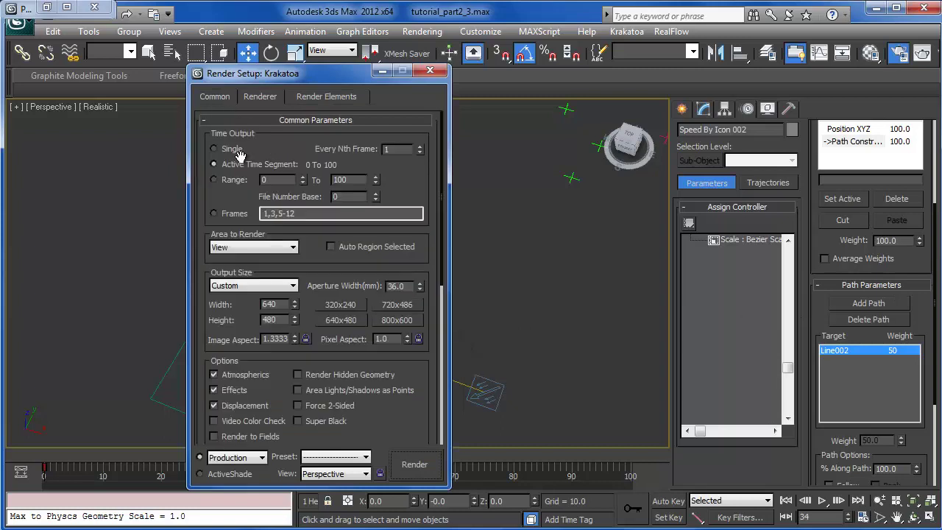
drag(824, 519, 730, 519)
text(50)
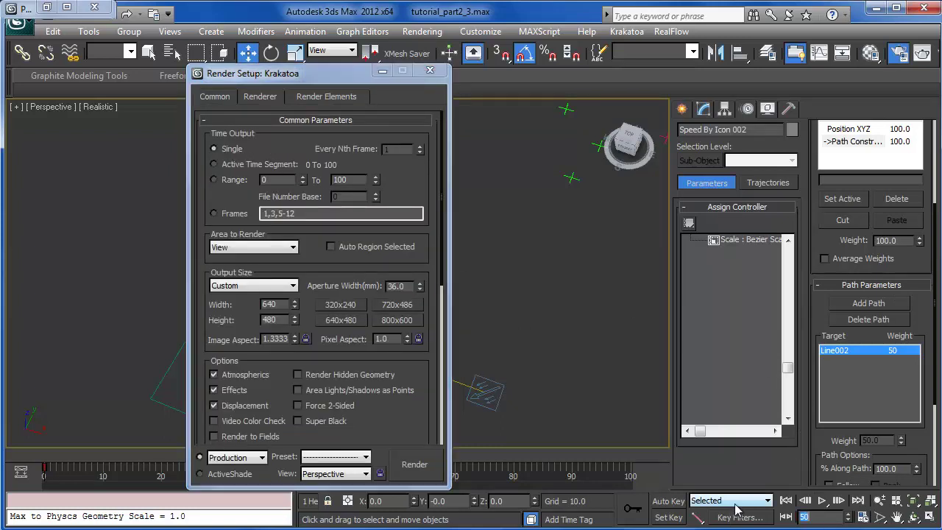
click(214, 214)
text(50)
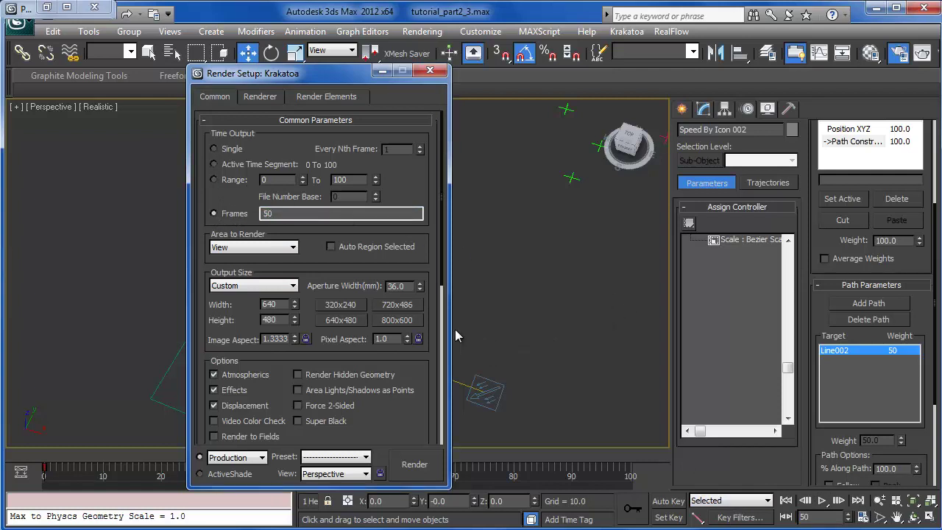
Step: Open the Krakatoa controls and set the render mode to Save Particles To File Sequence
click(260, 96)
click(266, 163)
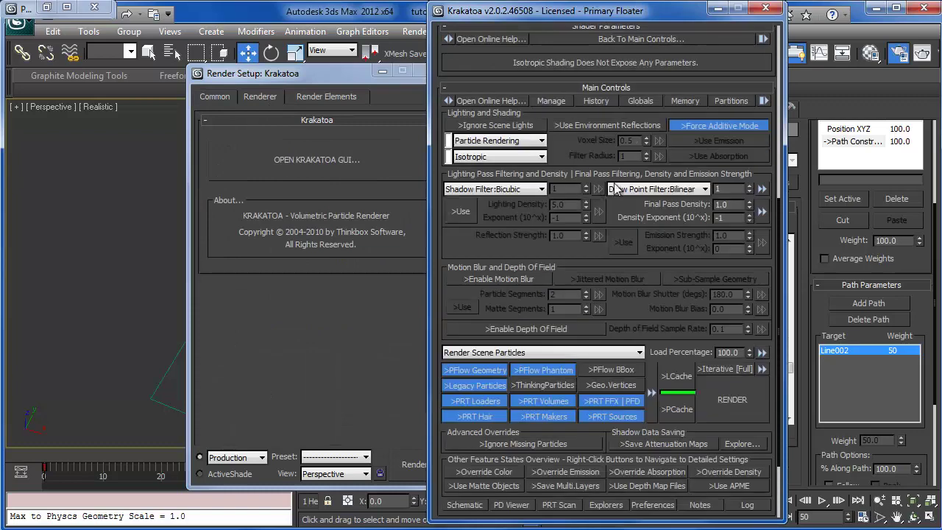
scroll(690, 139, up, 1)
click(492, 367)
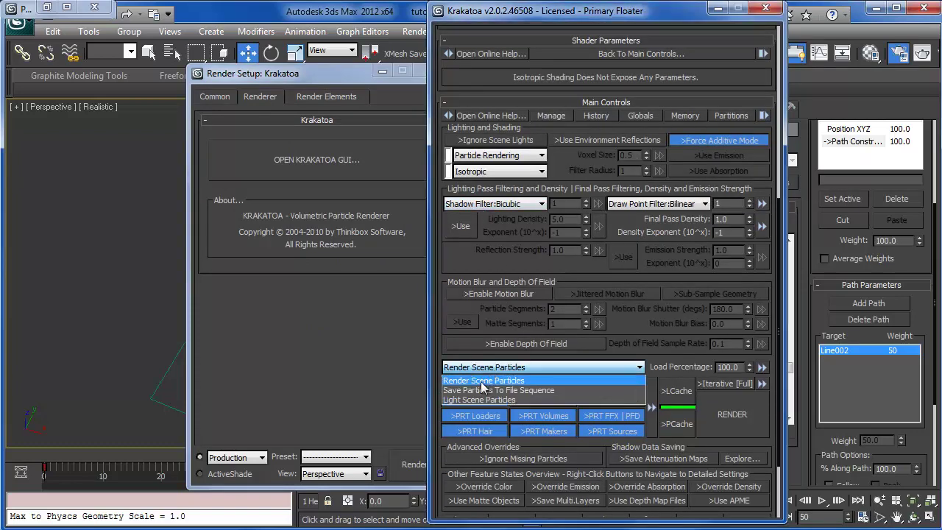
click(493, 386)
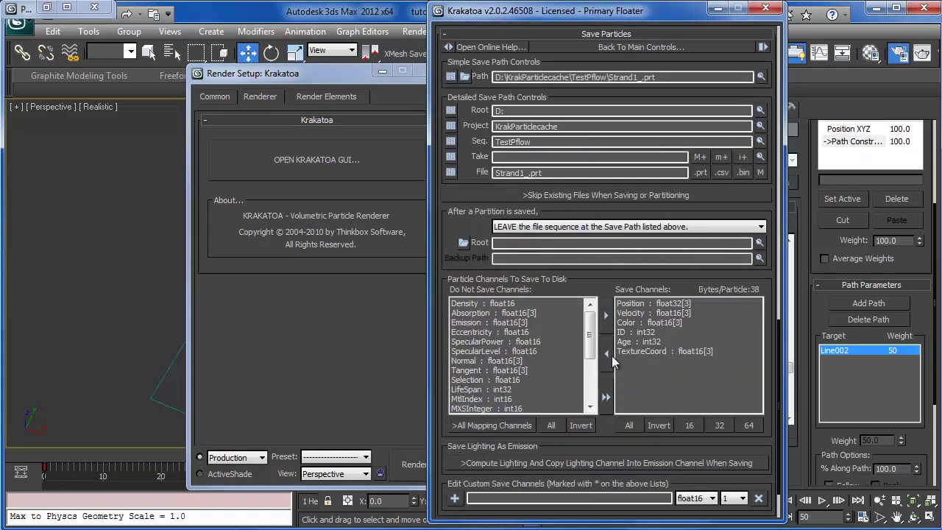
Step: Set the particle save path to D:\KrakParticlecache\TestPflow\Strand2_.prt and save the particles
click(634, 78)
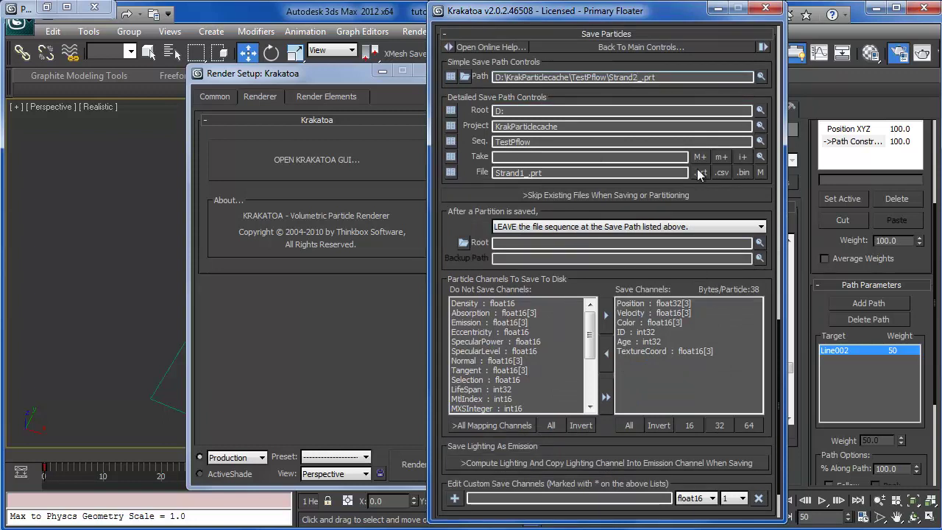
drag(671, 59, 623, 262)
click(730, 113)
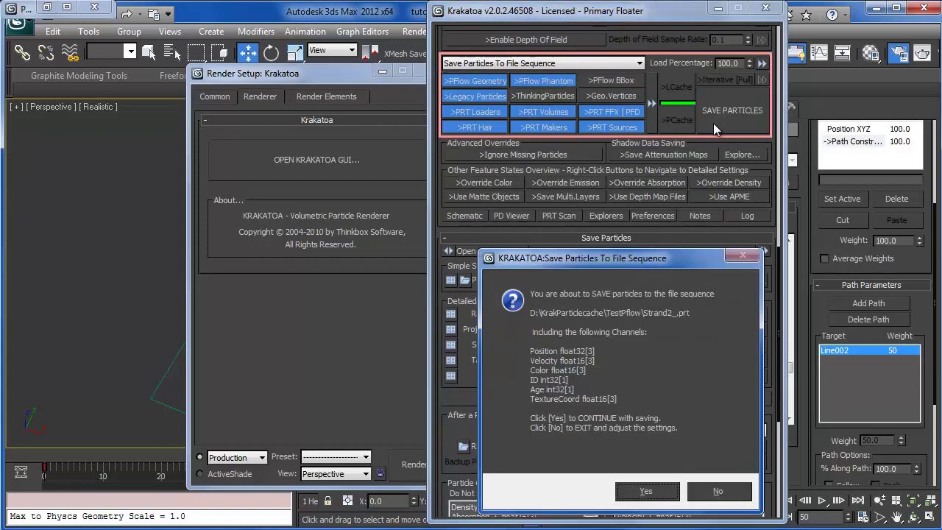
click(641, 492)
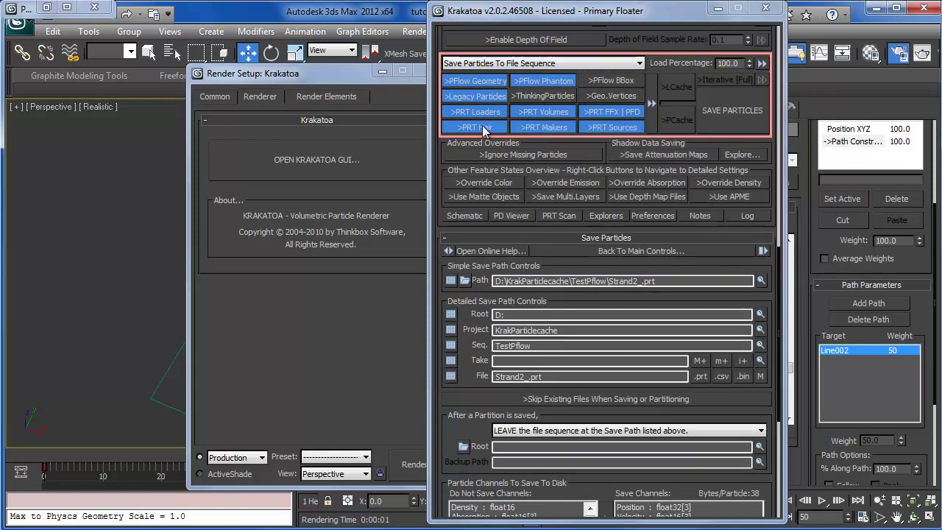
Step: Restore Render Scene Particles mode and the Active Time Segment output, then clear the render windows away
click(541, 63)
click(508, 76)
click(222, 101)
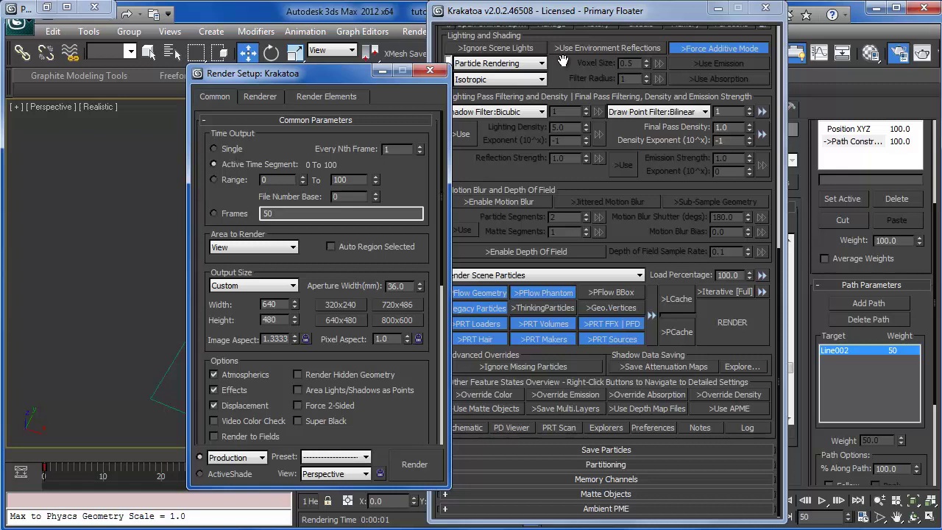
click(430, 70)
click(718, 8)
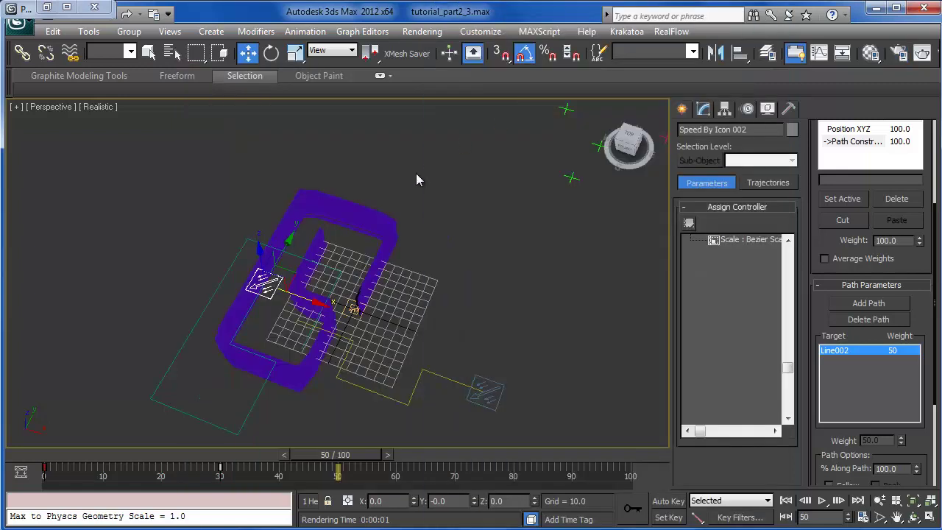
Step: Turn off PF Source 001 in Particle View and unhide all objects in the scene
key(6)
middle_drag(324, 141, 398, 215)
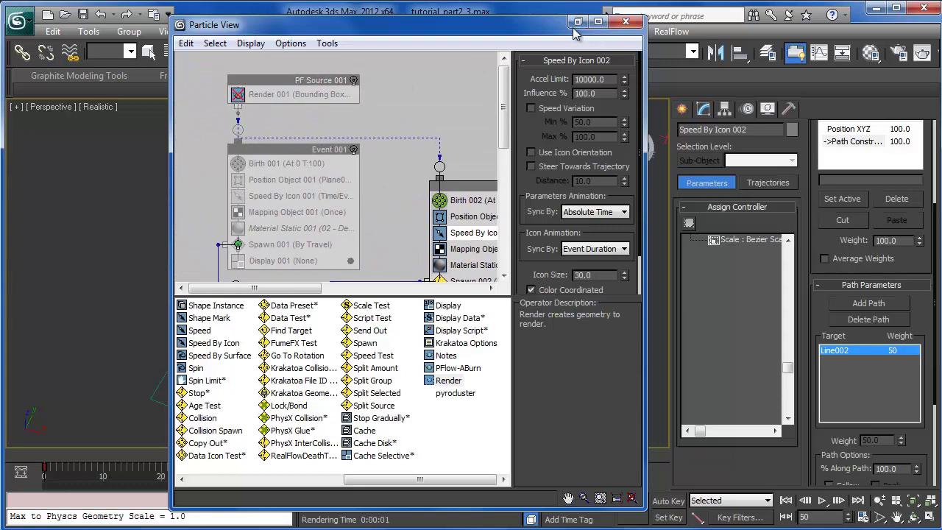
click(579, 21)
right_click(405, 235)
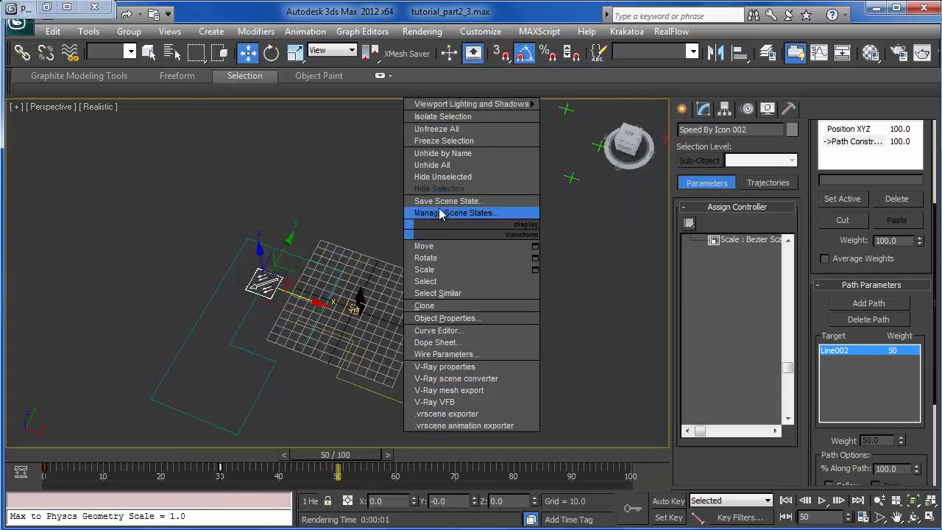
click(458, 165)
middle_drag(406, 314, 346, 324)
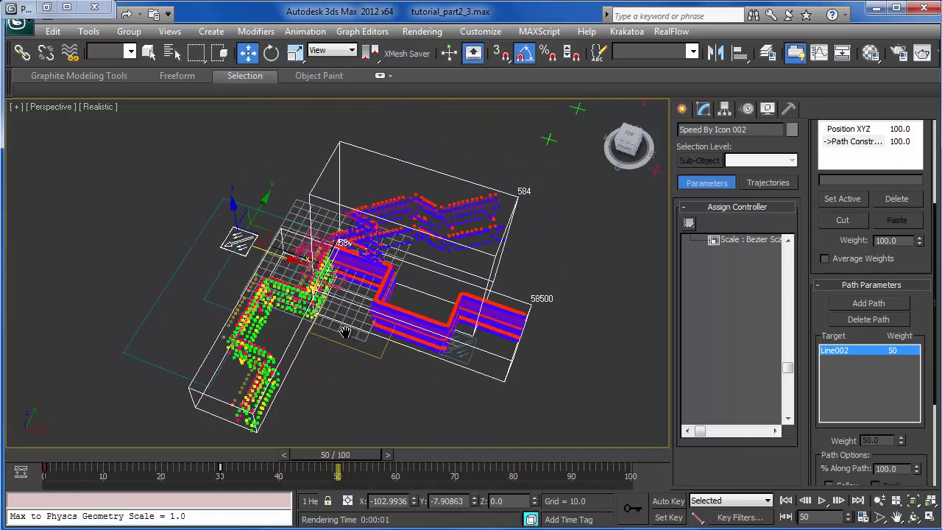
Step: Select PRT Loader002 for editing and remove Strand1_0050.prt from its particle file list
key(6)
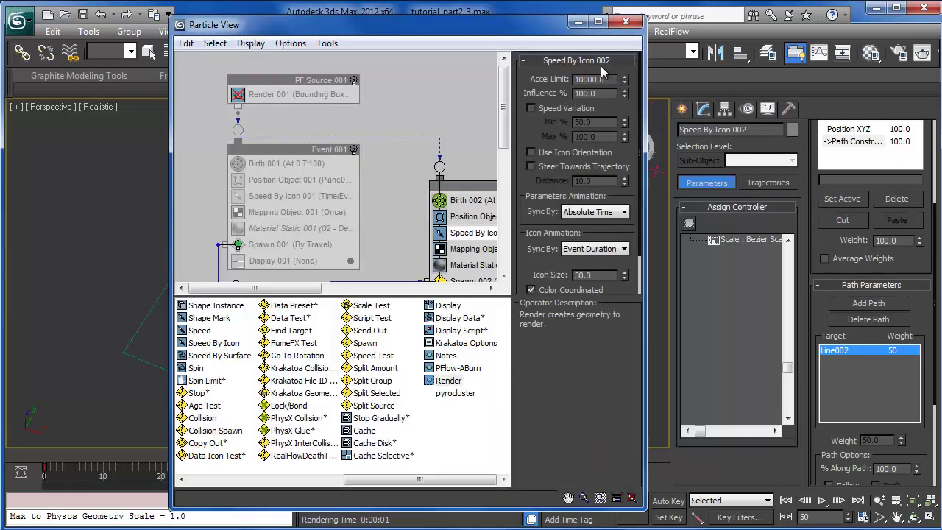
click(626, 21)
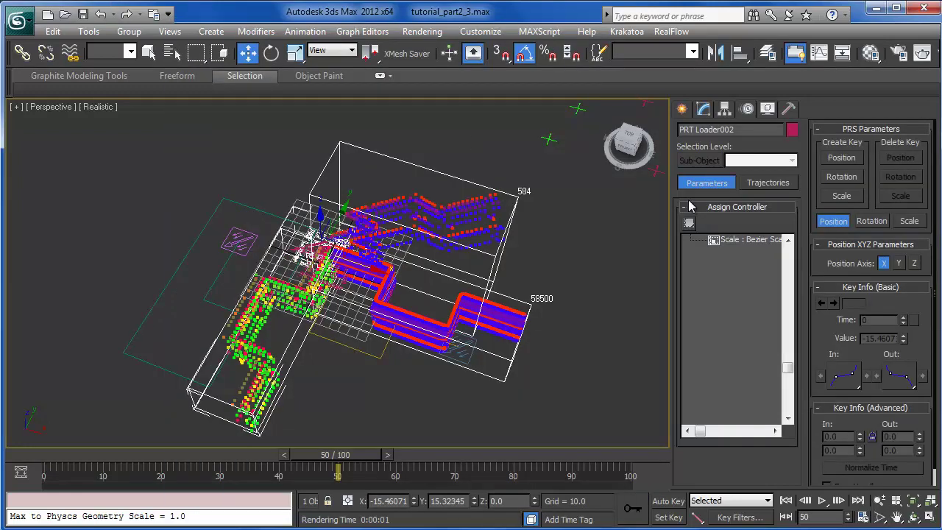
click(703, 109)
click(703, 181)
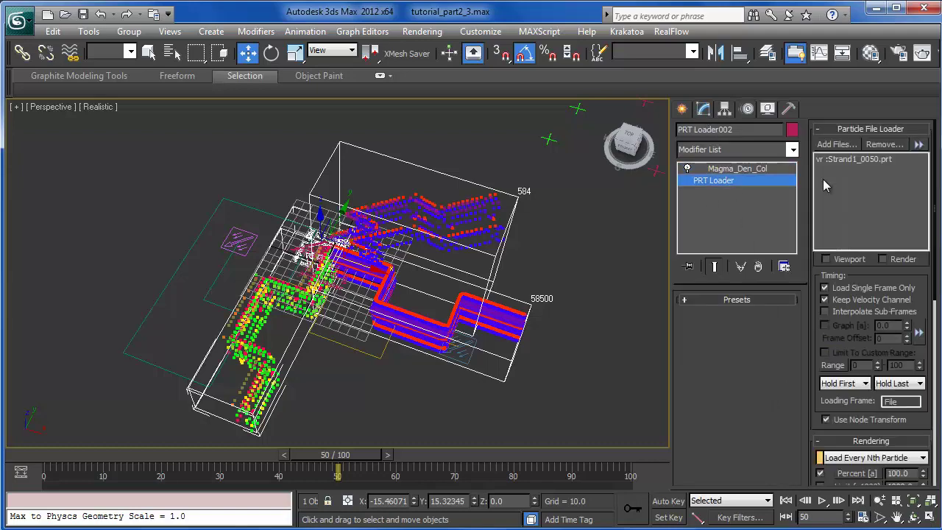
click(876, 160)
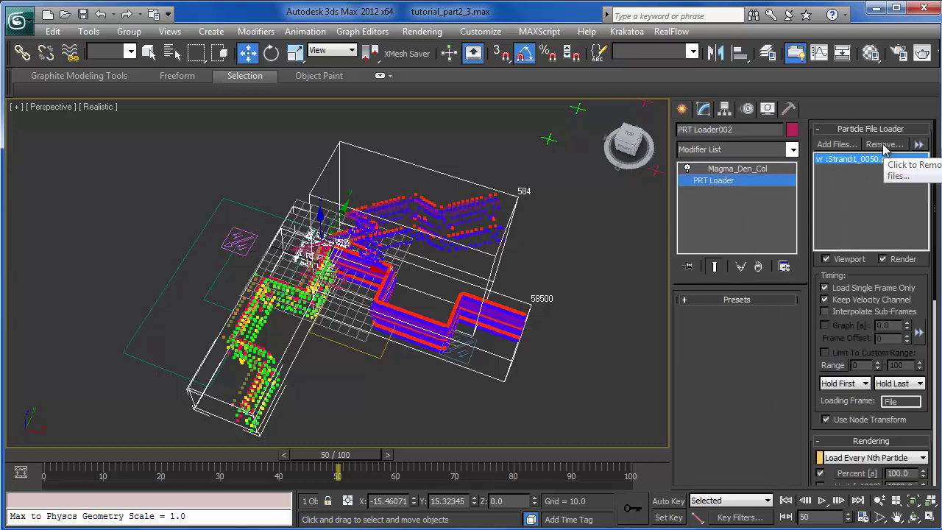
click(878, 145)
click(648, 425)
Step: Add the cached file Strand2_0050.prt from the TestPflow folder to PRT Loader002
click(856, 147)
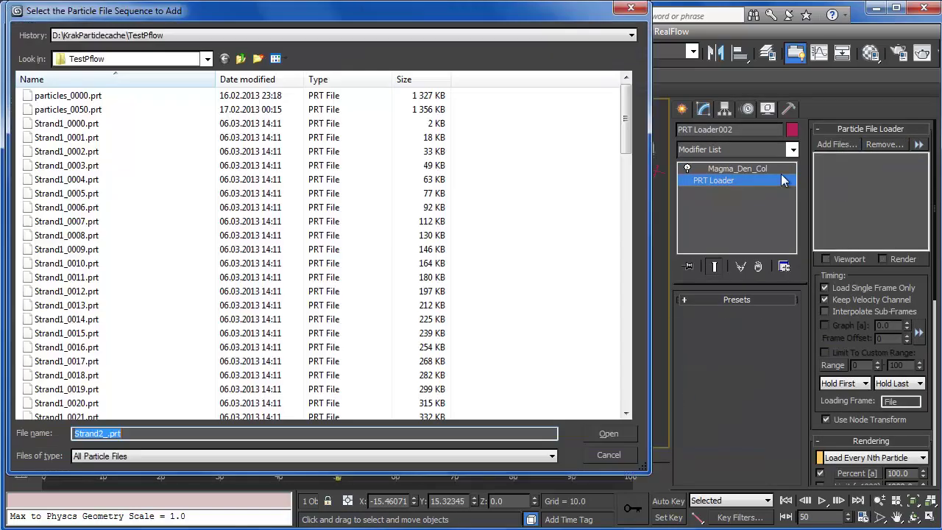
scroll(265, 254, down, 16)
scroll(237, 280, down, 10)
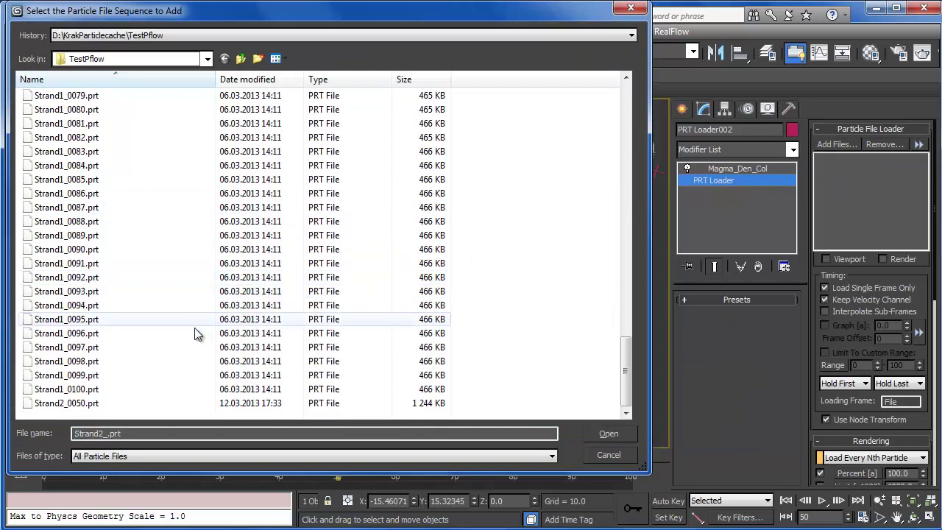
double_click(88, 403)
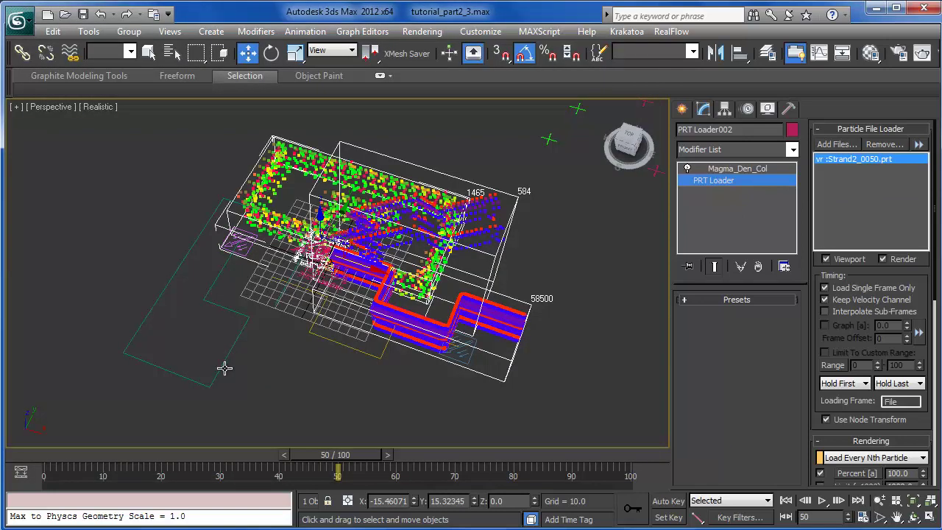
Step: Rotate PRT Loader002 upright, to about X 90, Y -5 and Z 90 degrees
key(e)
drag(368, 286, 488, 280)
drag(340, 232, 398, 263)
alt+middle_drag(398, 263, 450, 317)
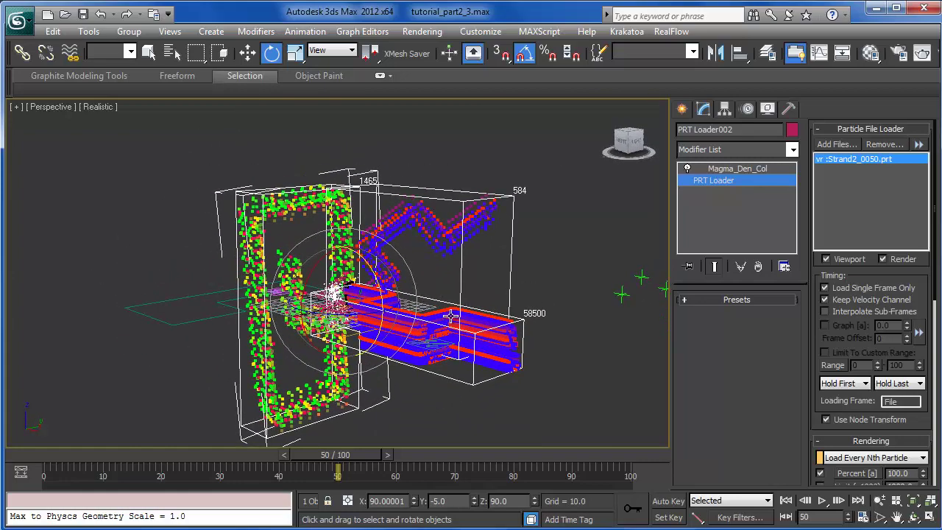
Step: Render the Perspective view as a sequence without an output file to check the strands, stopping it early and clearing the render window away
key(shift+q)
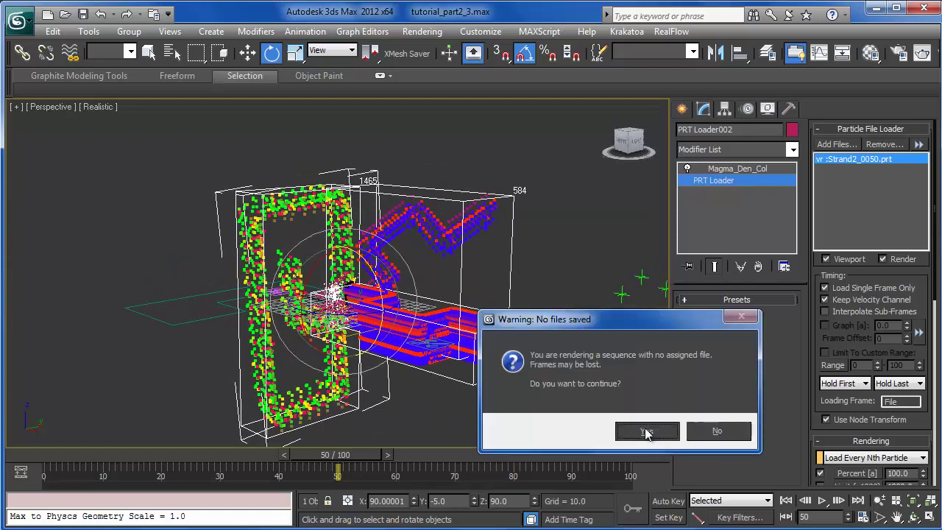
click(646, 430)
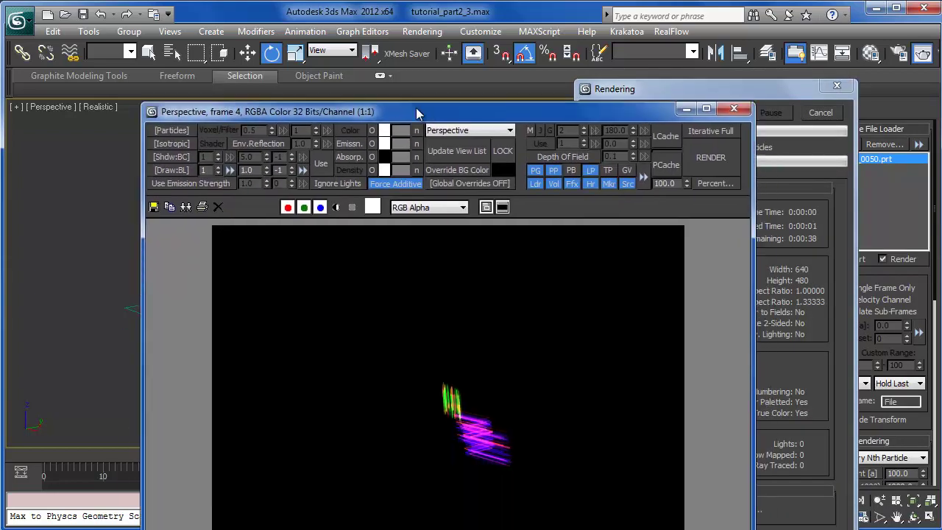
drag(416, 114, 372, 25)
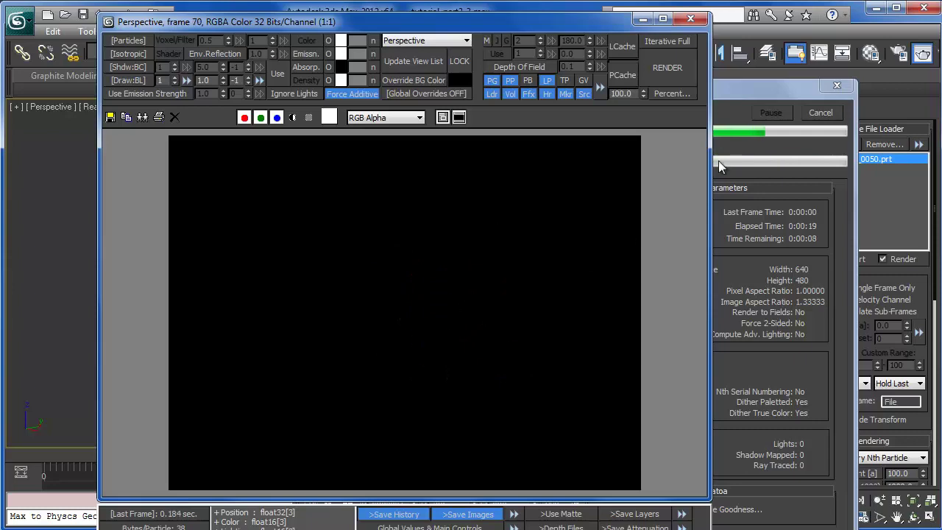
click(825, 121)
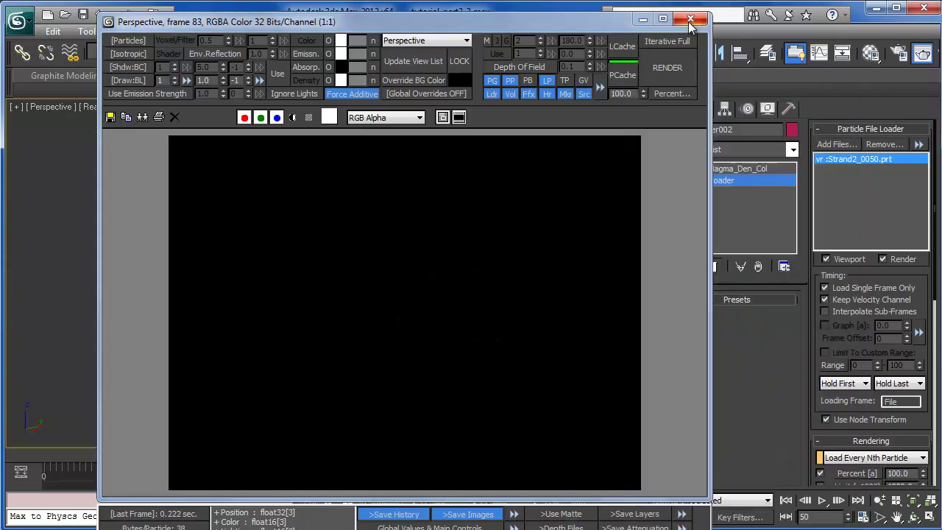
click(692, 22)
Step: Hide PRT Loader002 and select PRT Loader003 among the remaining strands
alt+middle_drag(489, 247, 431, 328)
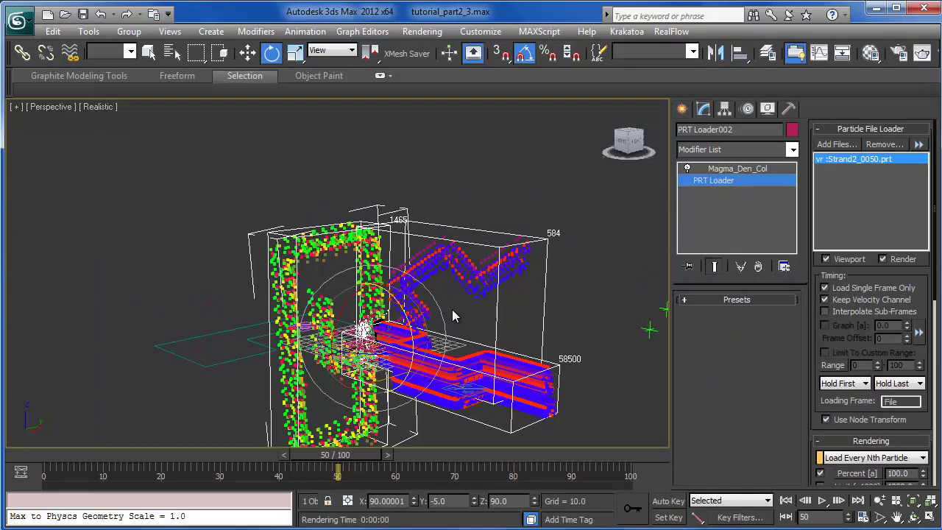
right_click(398, 289)
click(376, 20)
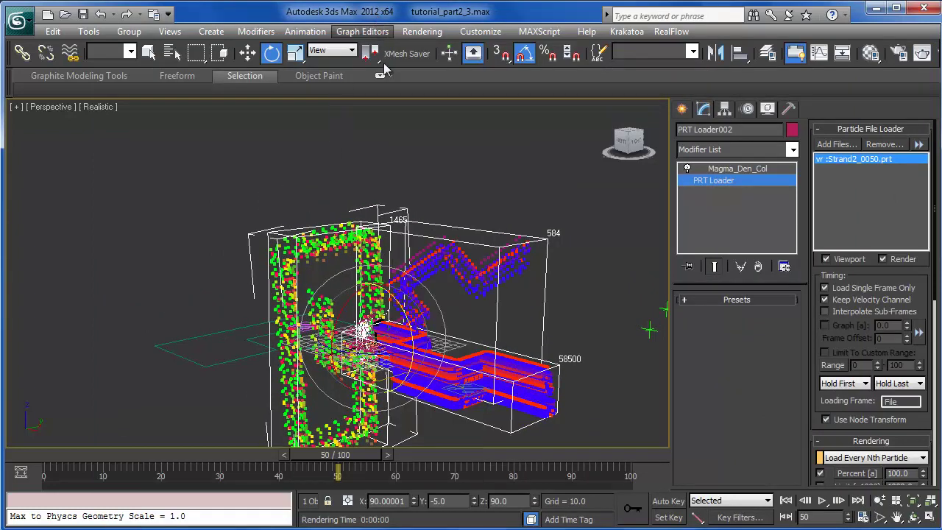
right_click(407, 274)
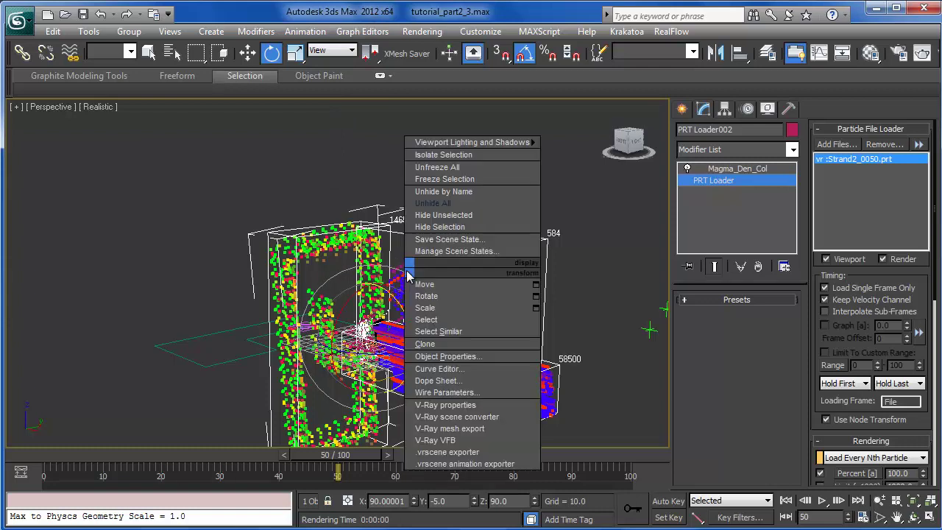
click(440, 227)
click(457, 394)
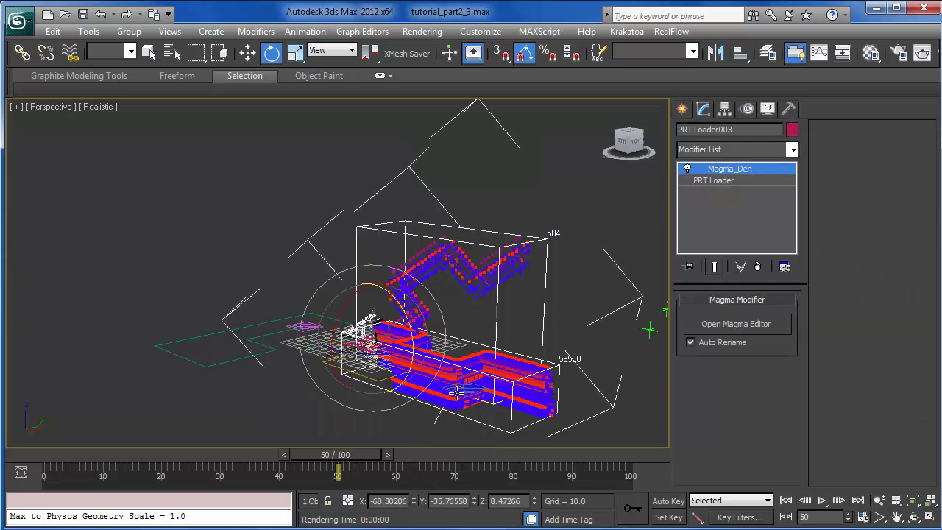
Step: Hide the PRT Loader particle objects in the Perspective viewport
ctrl+click(531, 376)
right_click(524, 373)
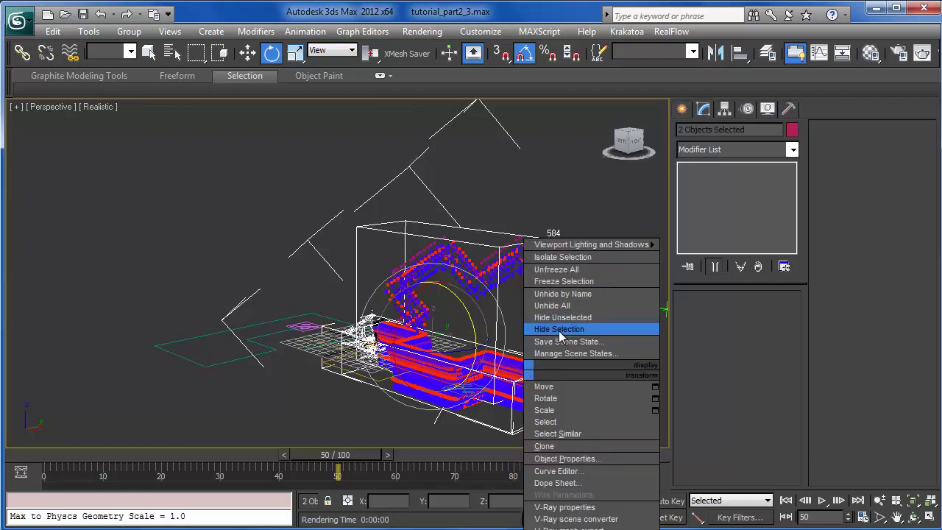
click(559, 329)
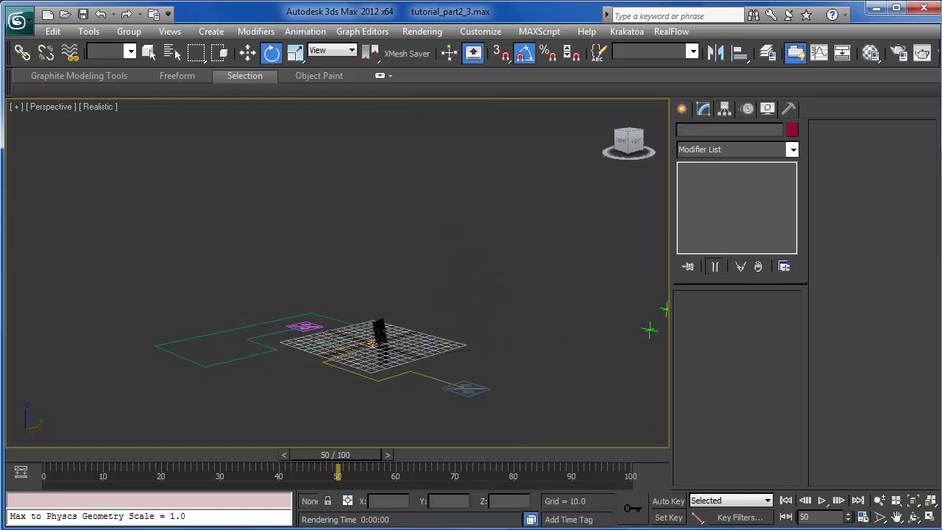
mouse_move(362, 349)
middle_down()
mouse_move(384, 357)
mouse_move(372, 351)
middle_up()
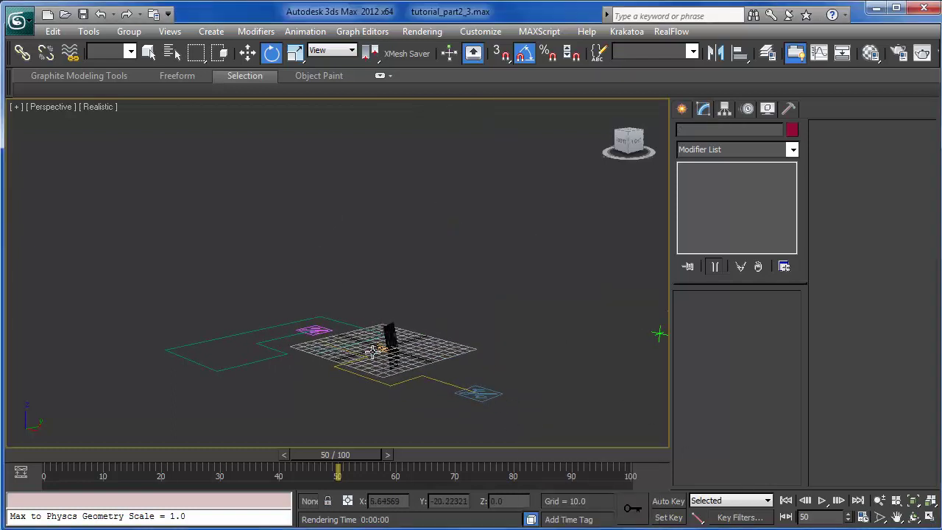
Step: In Particle View, switch on PF Source 001 and its Event 001 and switch off Event 003
key(6)
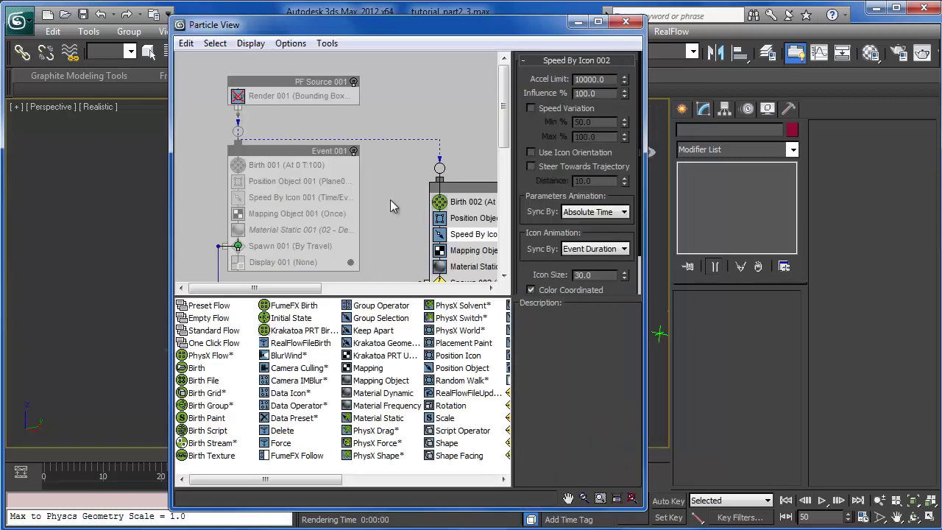
middle_drag(390, 200, 410, 196)
click(248, 151)
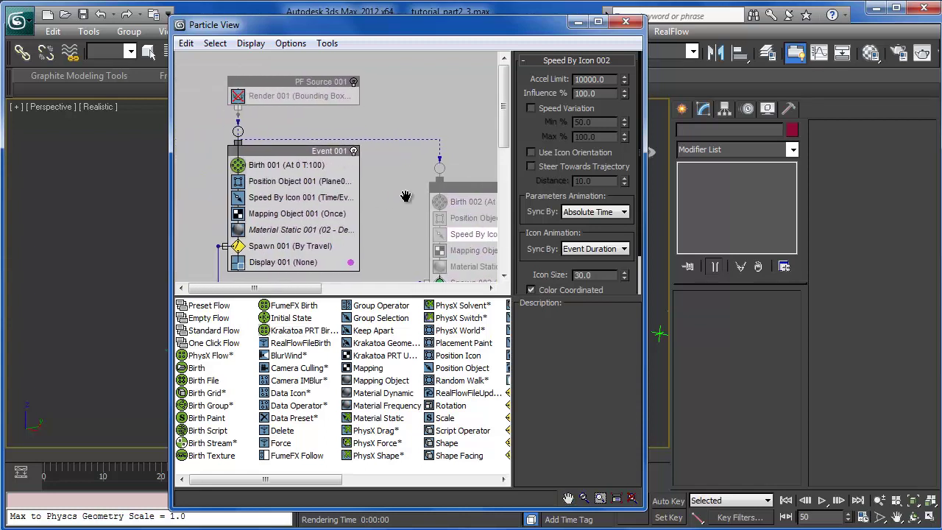
click(354, 82)
click(578, 22)
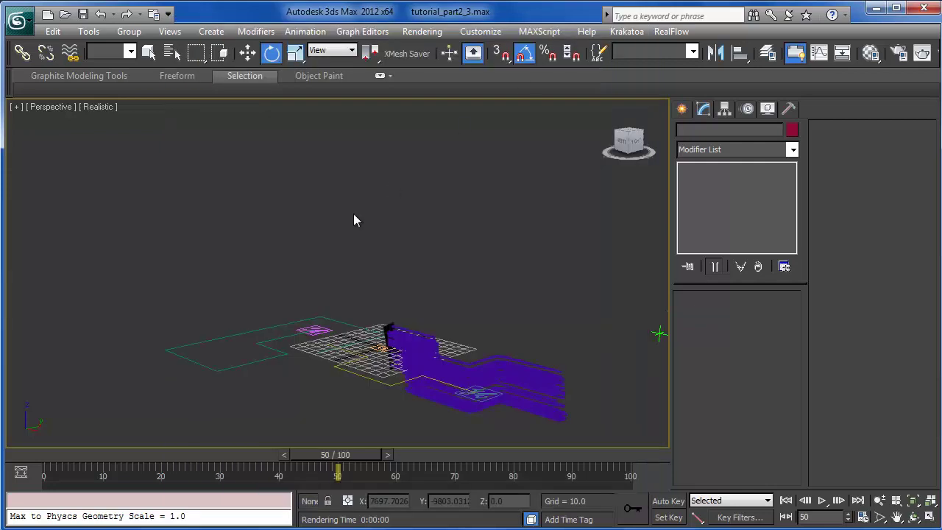
Step: Scrub the timeline to frame 38 and examine the path of the purple particle trails
drag(107, 451, 282, 443)
middle_drag(341, 396, 201, 313)
alt+middle_drag(286, 342, 200, 304)
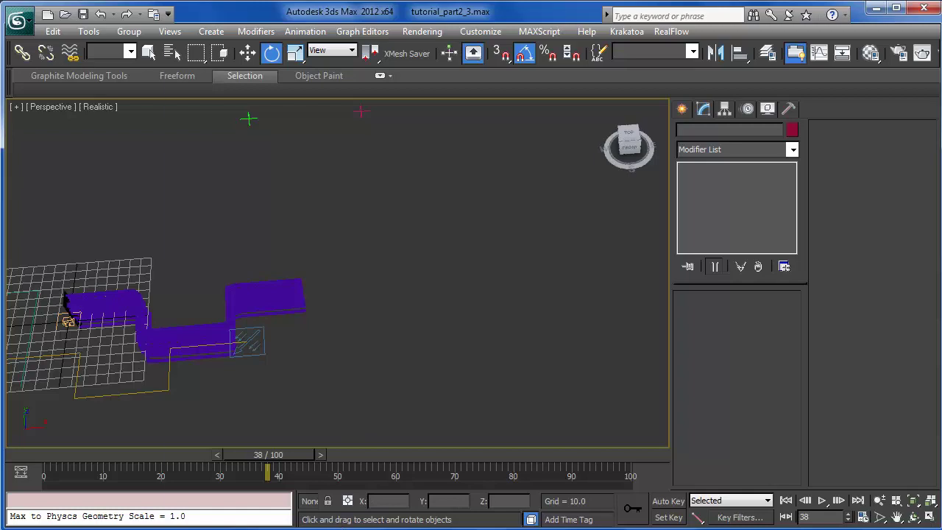
Step: In Particle View, insert an Age Test into Event 001 between Spawn 001 and Display 001
key(6)
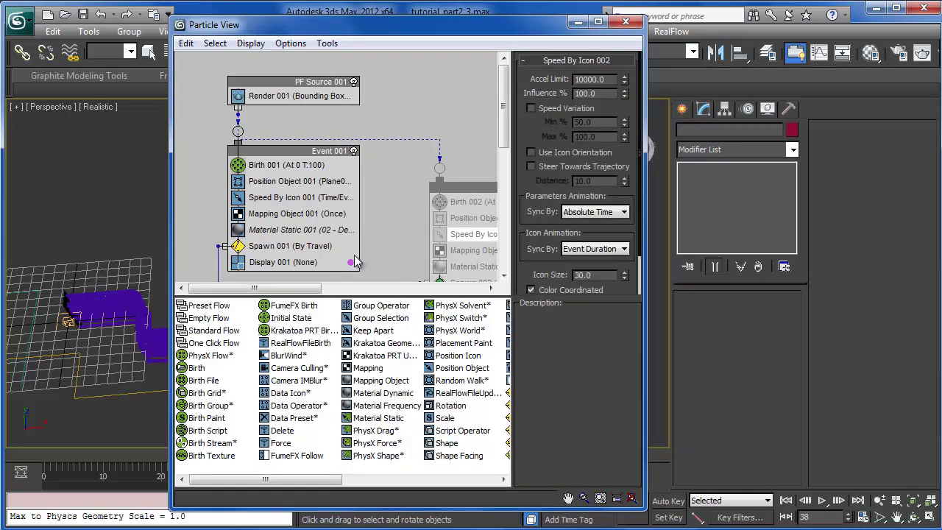
middle_drag(395, 246, 400, 165)
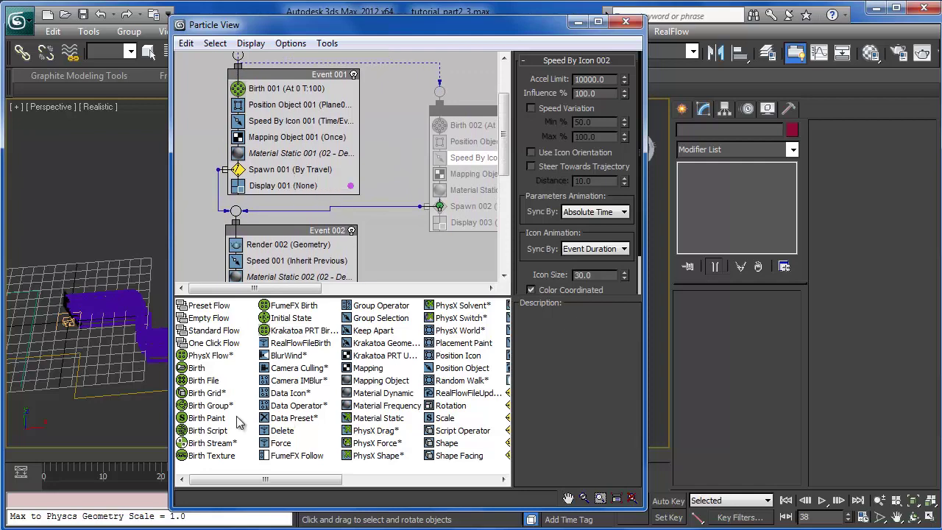
scroll(346, 430, down, 3)
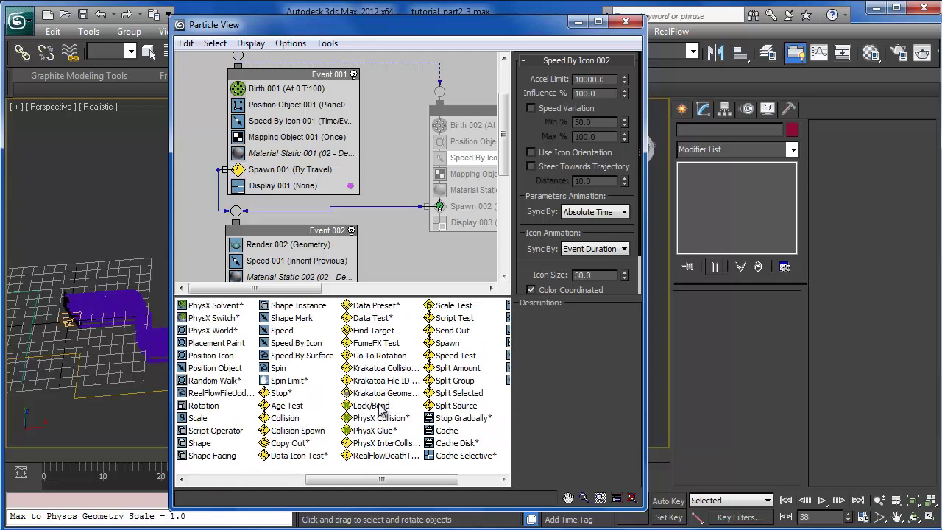
drag(287, 406, 294, 192)
click(293, 187)
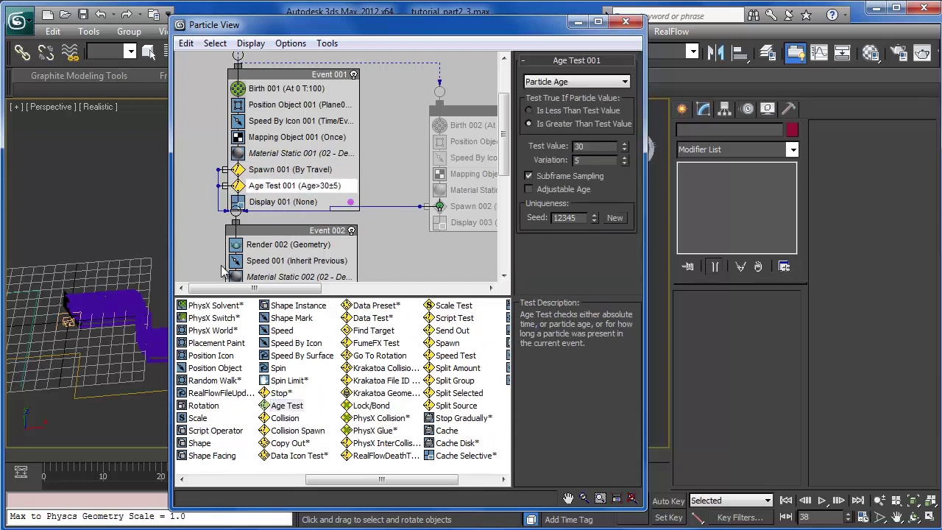
Step: Set the Age Test's variation to 0, keeping the particle trails in sight
middle_drag(101, 312, 54, 310)
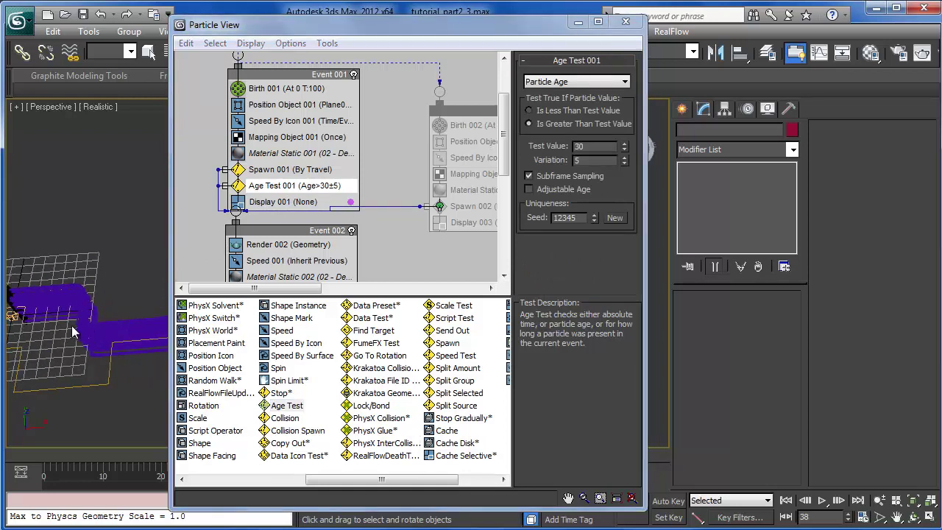
middle_drag(72, 327, 52, 339)
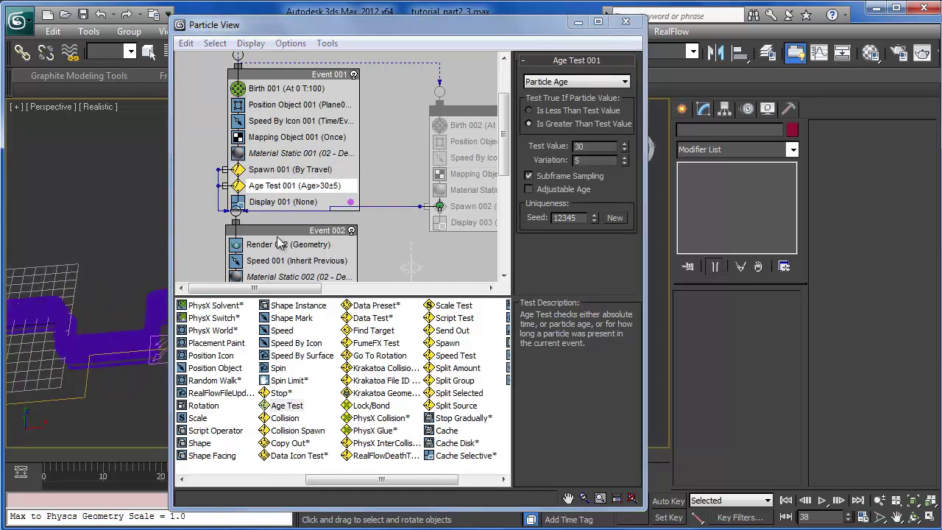
right_click(625, 161)
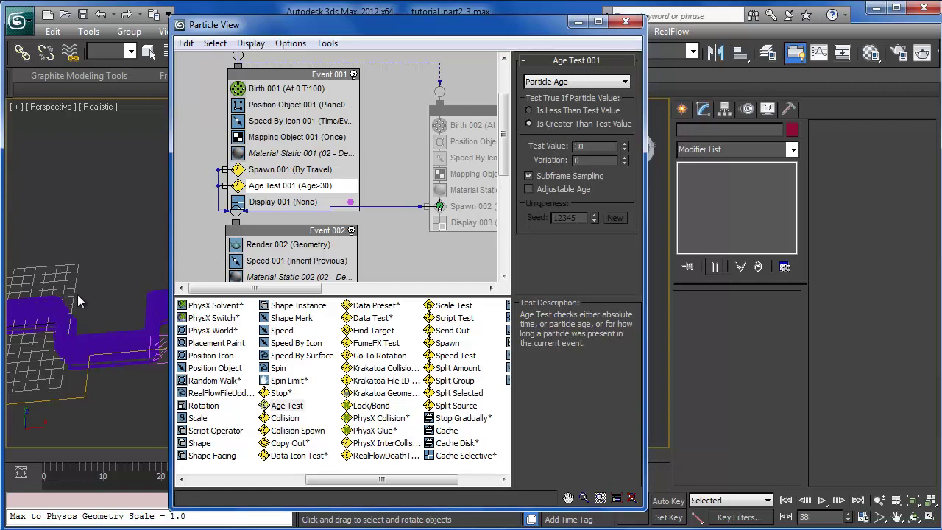
middle_drag(103, 299, 75, 317)
middle_drag(127, 336, 76, 345)
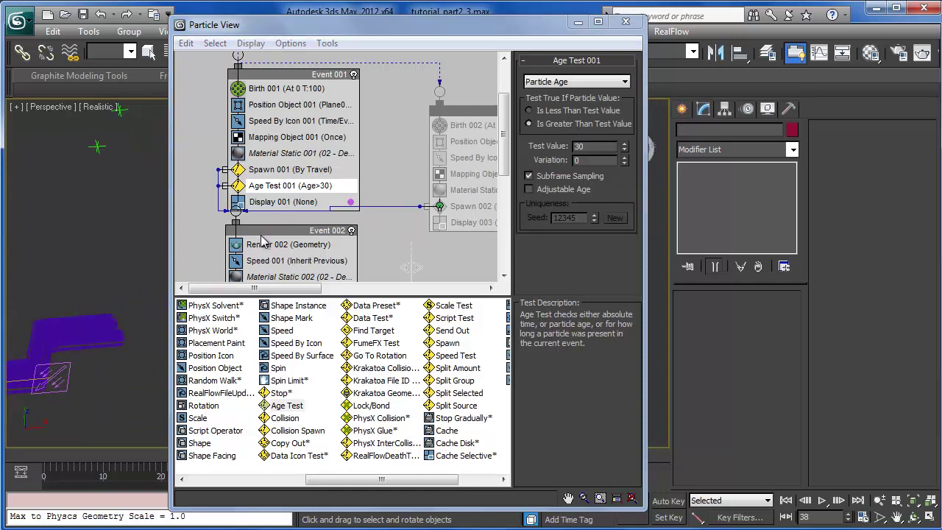
Step: Spread Event 001 and Event 002 apart and create a new separate event from a Data Operator
drag(262, 243, 245, 282)
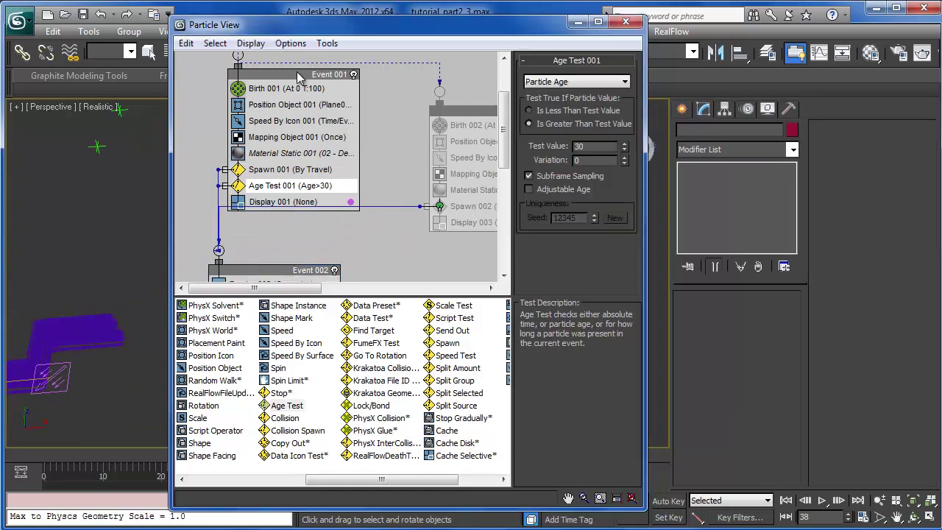
mouse_move(298, 76)
mouse_down()
mouse_move(315, 72)
mouse_move(295, 60)
mouse_up()
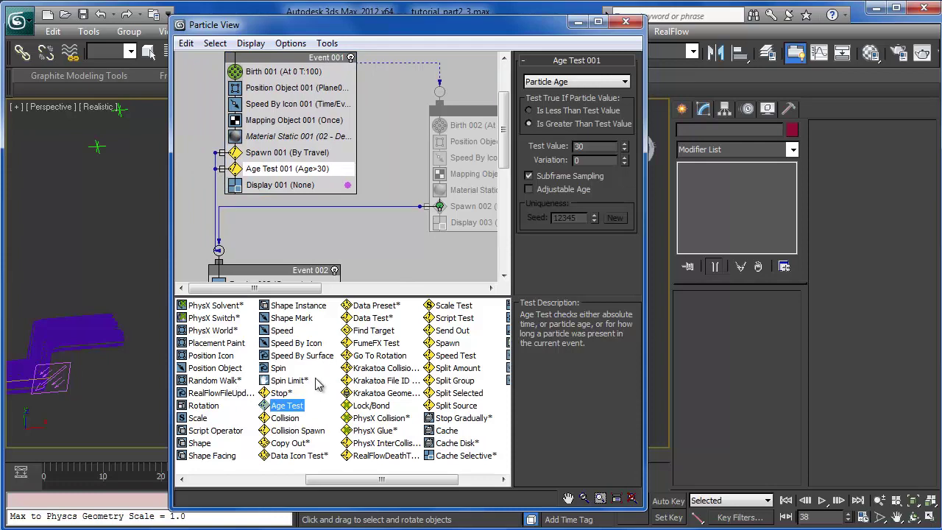
scroll(318, 386, up, 3)
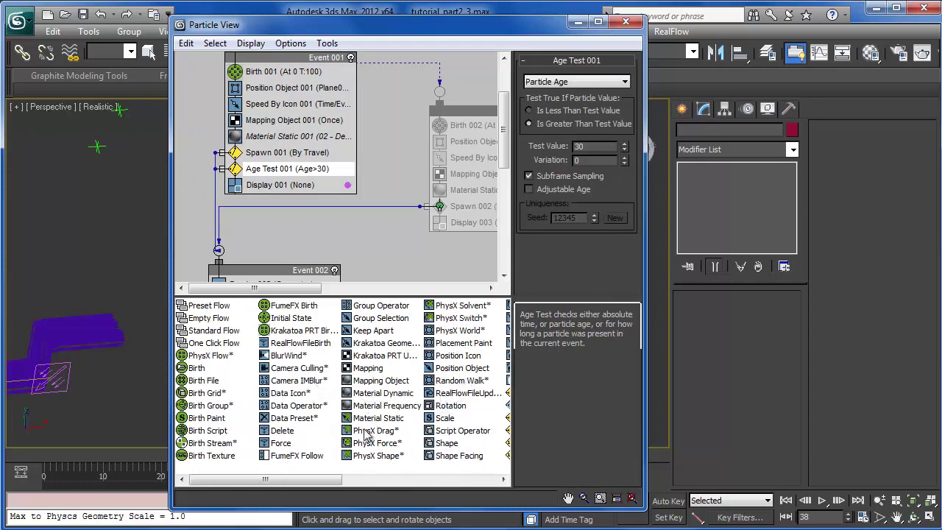
drag(295, 406, 371, 237)
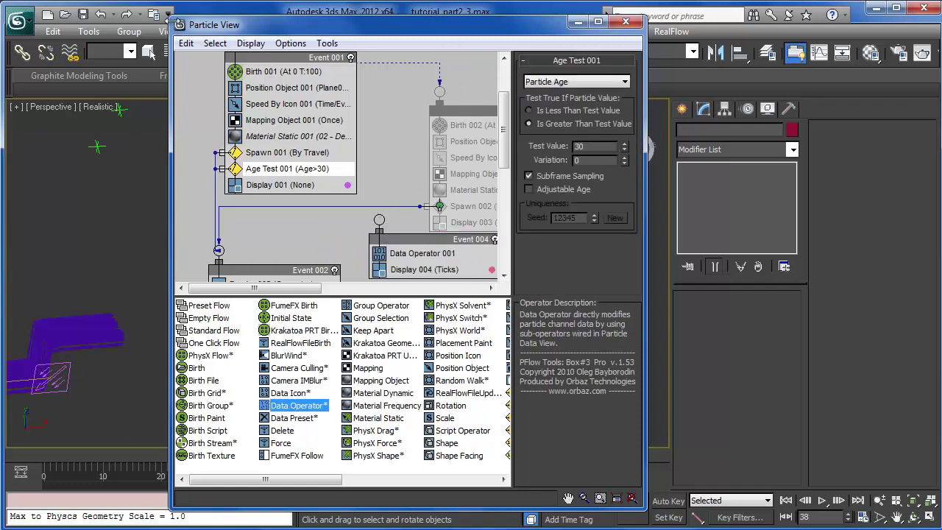
Step: Enlarge Particle View, move Event 003 clear of the flow, and wire the Age Test to the Data Operator event
drag(172, 22, 25, 0)
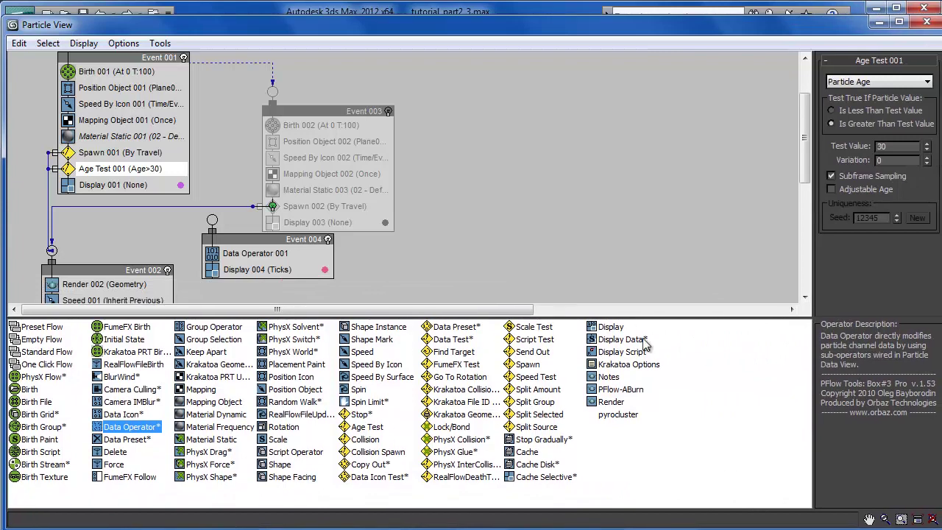
drag(334, 102, 641, 93)
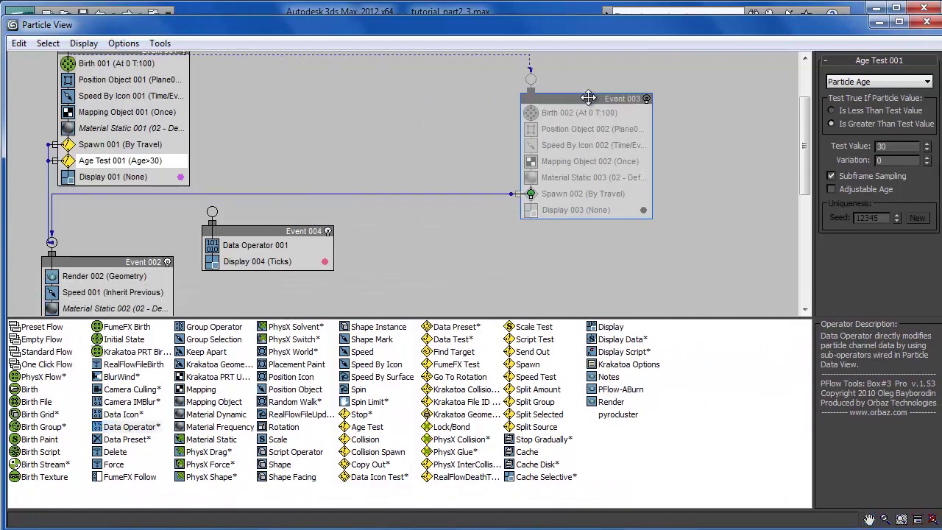
drag(254, 232, 278, 231)
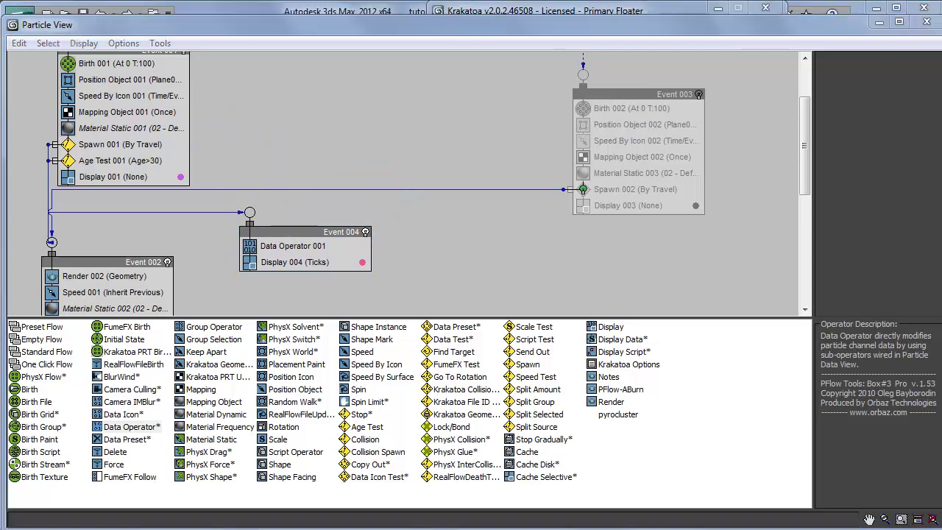
Step: Open Data Operator 001's data flow for editing, with its window placed over Particle View
click(288, 249)
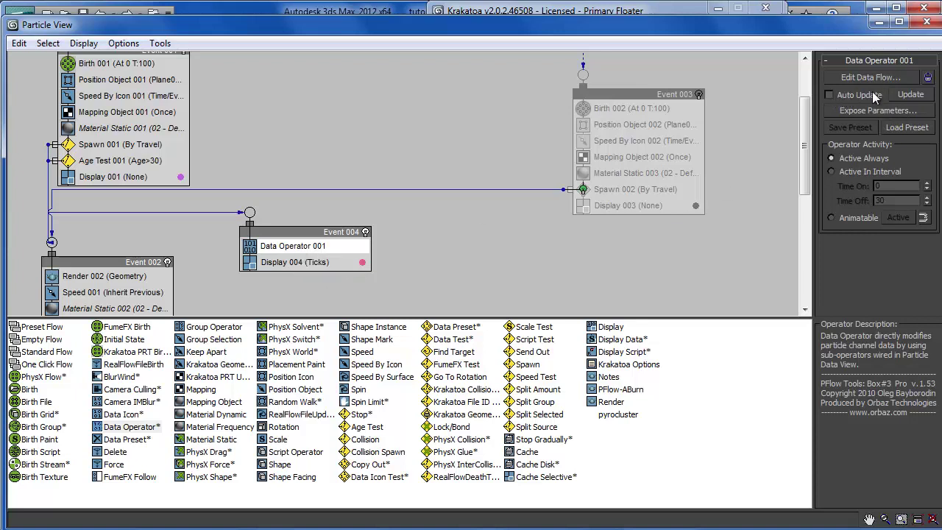
click(854, 78)
drag(903, 81, 302, 48)
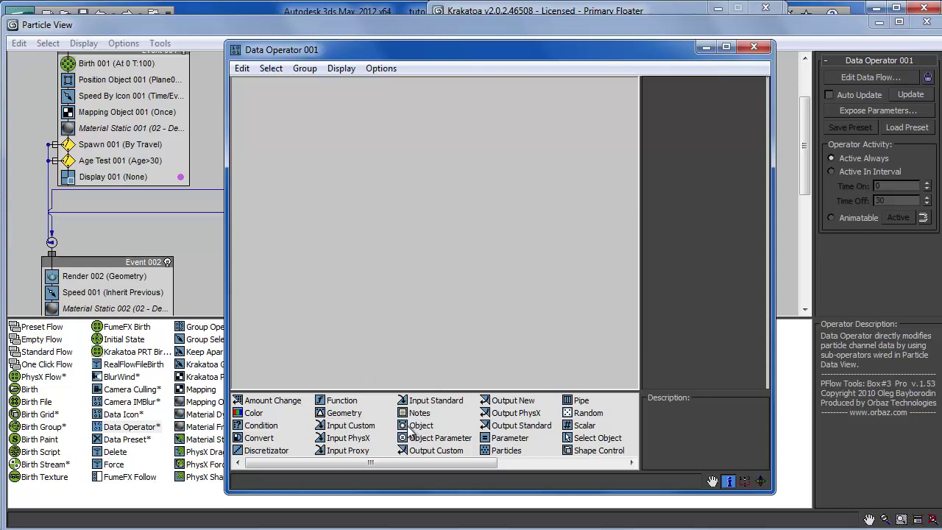
Step: Add a Vector sub-operator near the upper middle of the empty data flow canvas
mouse_move(392, 463)
mouse_down()
mouse_move(432, 462)
mouse_move(391, 460)
mouse_up()
right_click(569, 315)
drag(454, 465, 555, 459)
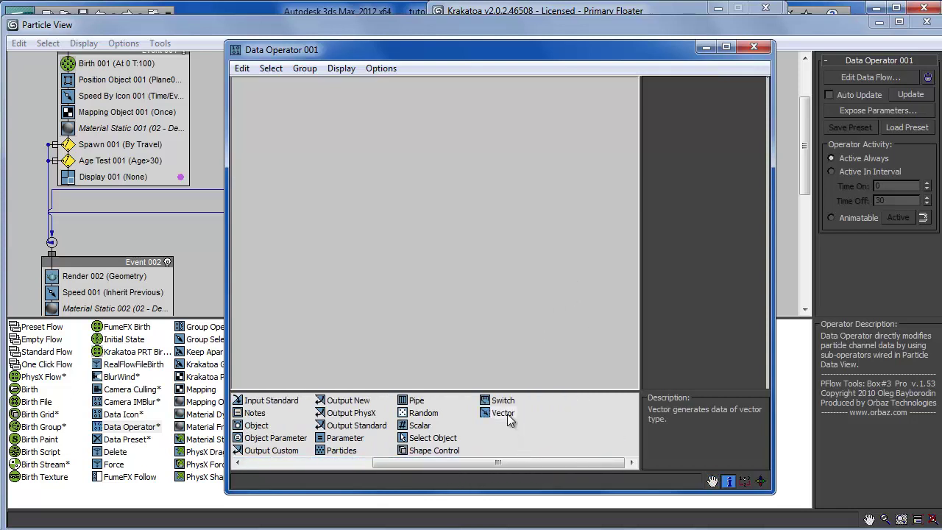
drag(508, 417, 417, 118)
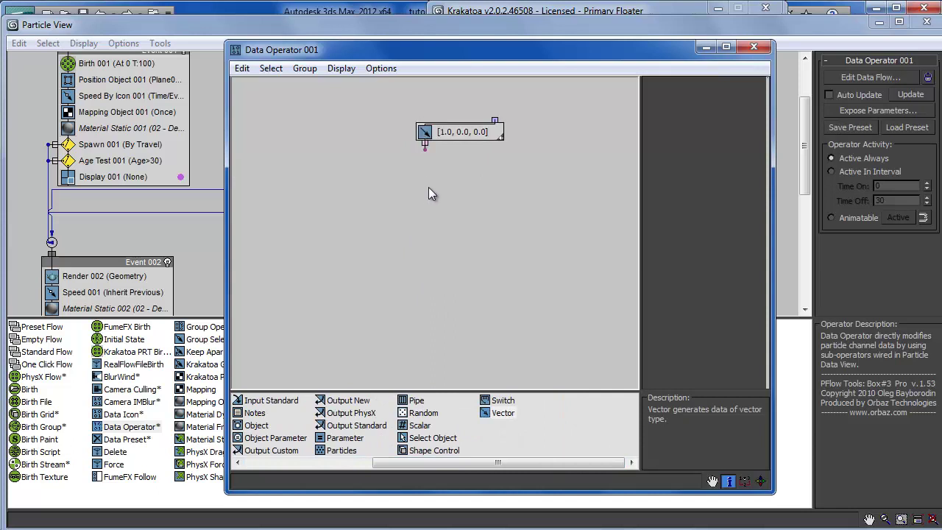
drag(454, 134, 452, 127)
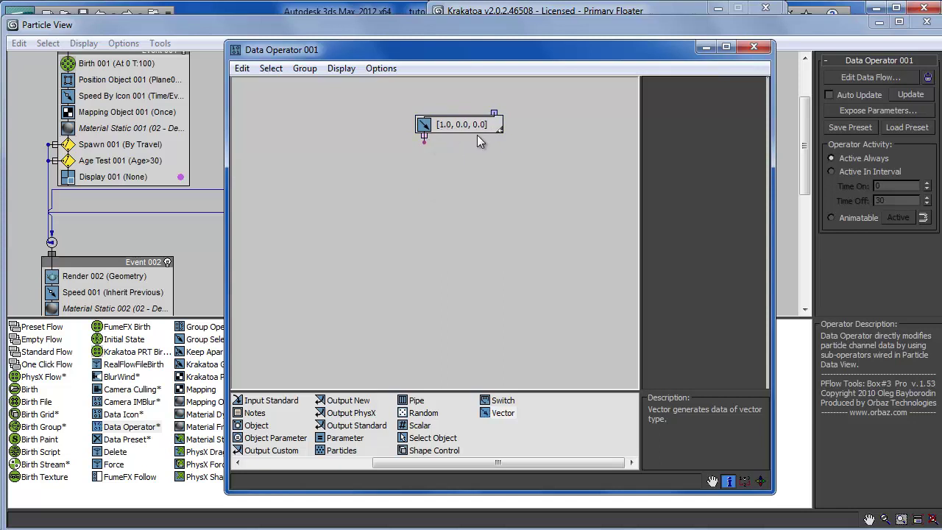
drag(454, 125, 424, 123)
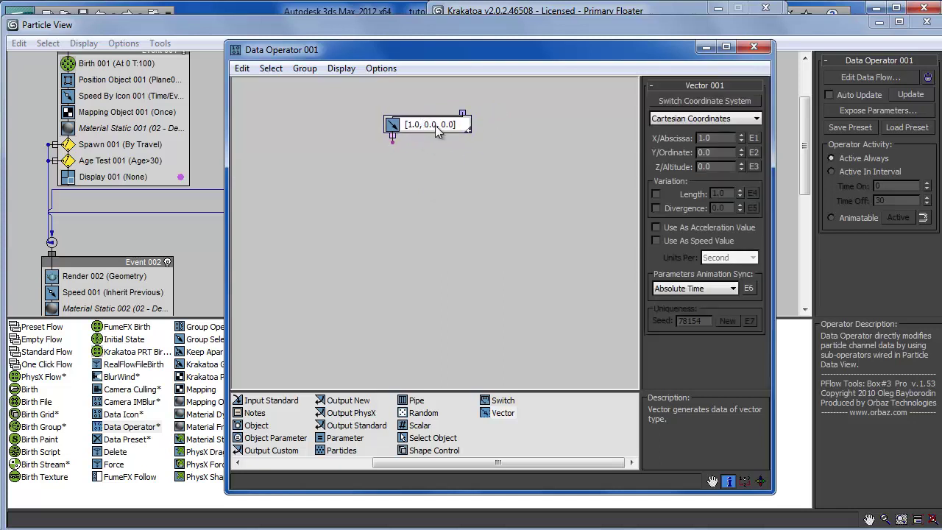
Step: Paste three copies of the Vector sub-operator and line them up in a row beside the original
key(ctrl+v)
drag(422, 161, 517, 124)
middle_drag(565, 209, 461, 243)
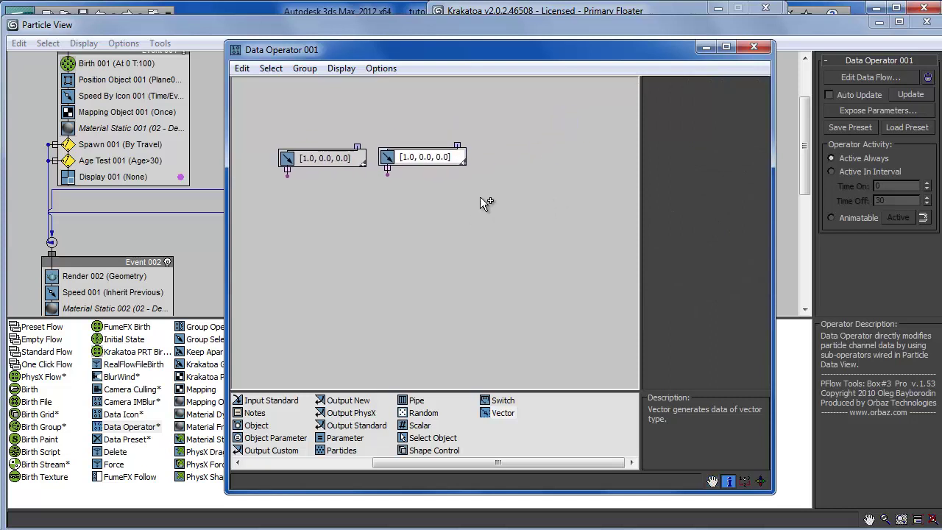
key(ctrl+v)
drag(416, 199, 514, 164)
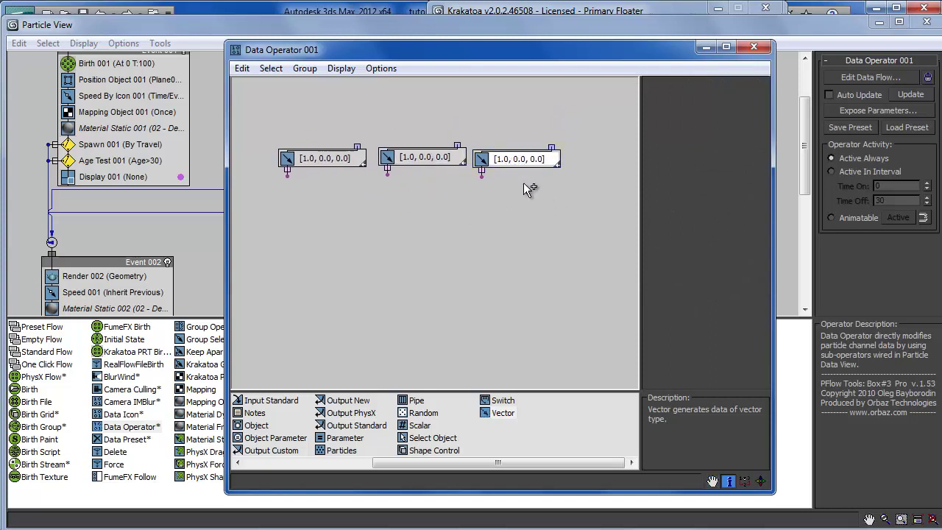
key(ctrl+v)
drag(354, 190, 623, 161)
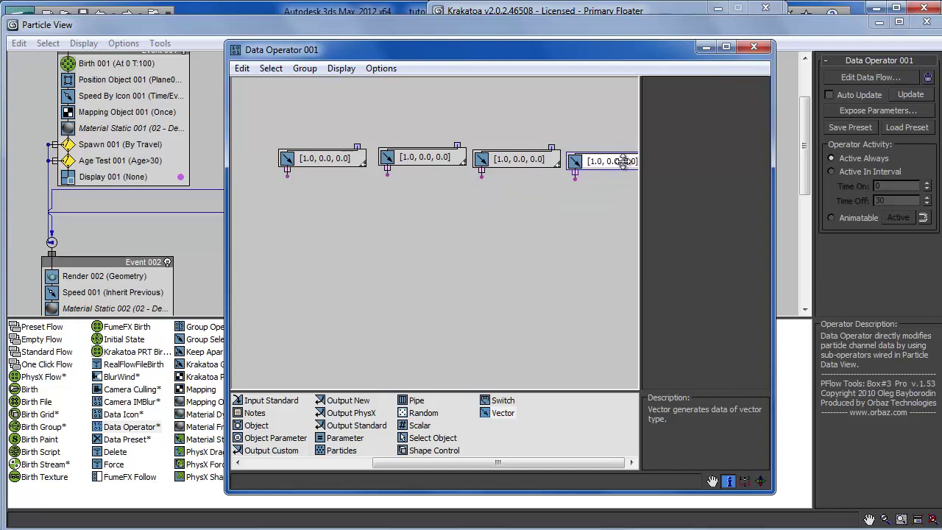
middle_drag(550, 221, 512, 239)
Step: Paste two more Vector copies and arrange all six vectors in two rows of three
key(ctrl+v)
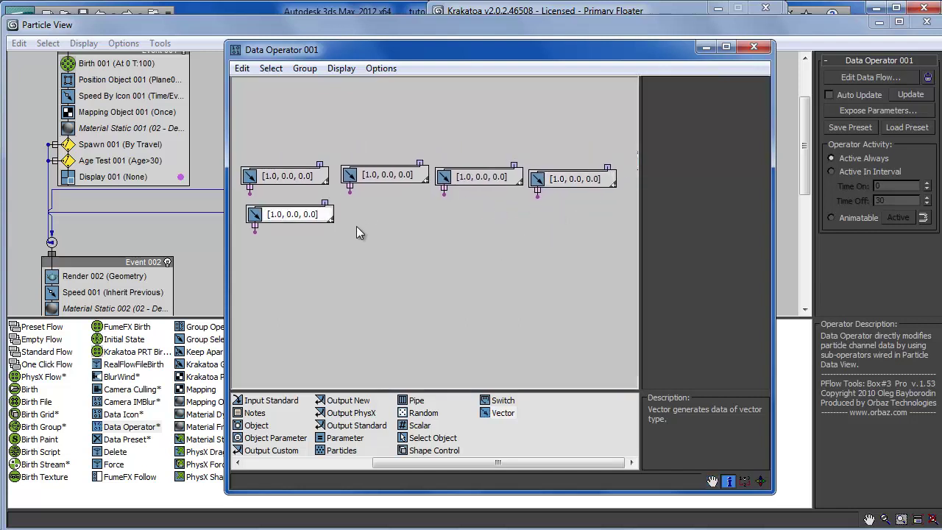
drag(289, 219, 490, 228)
drag(586, 181, 298, 216)
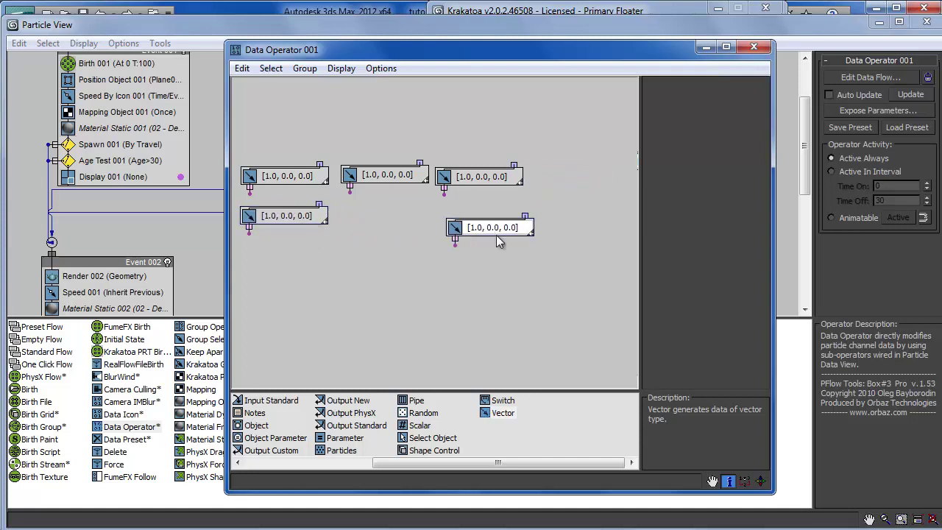
drag(503, 225, 400, 204)
key(ctrl+v)
click(493, 212)
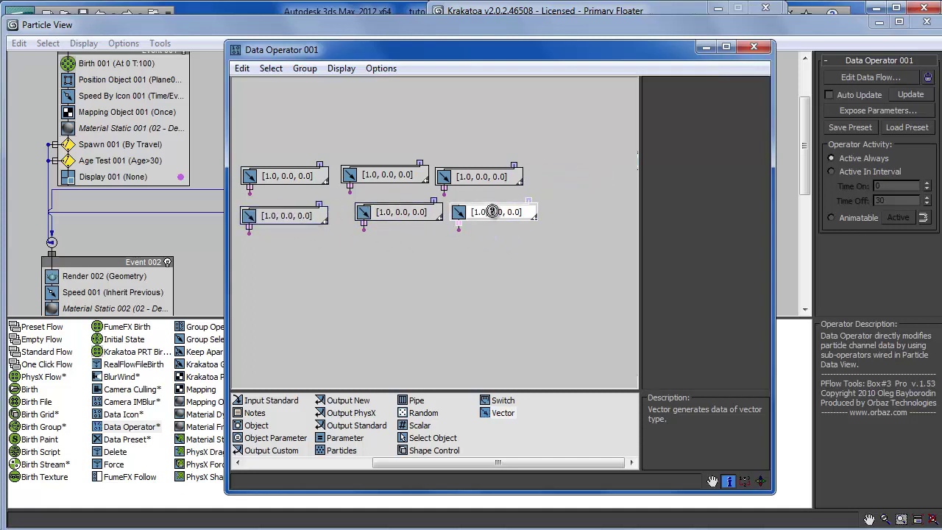
click(451, 285)
middle_drag(451, 284, 524, 281)
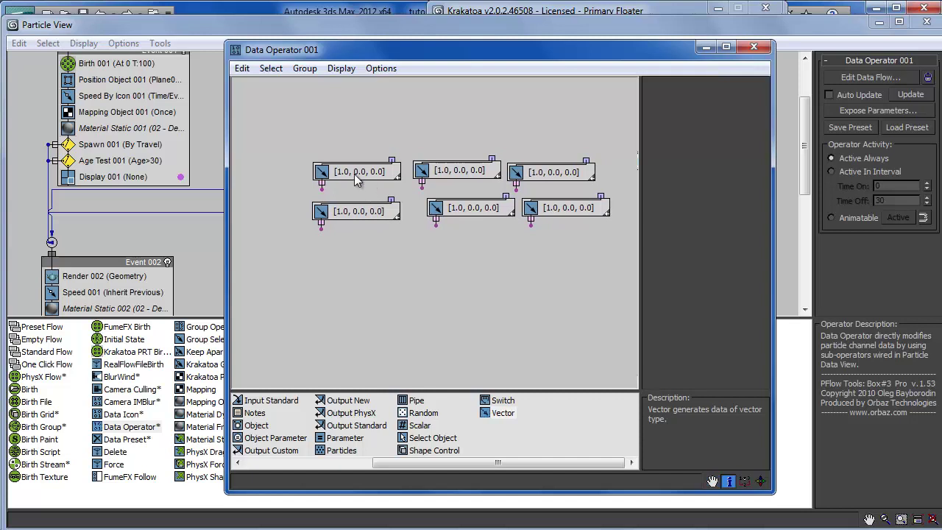
Step: Set the middle vector in the upper row to X 0 and Y 1
click(356, 181)
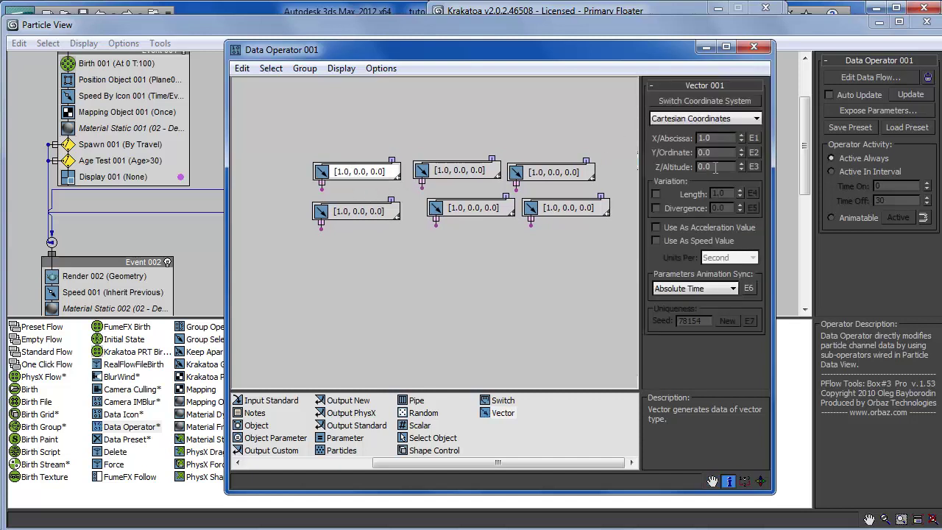
click(460, 170)
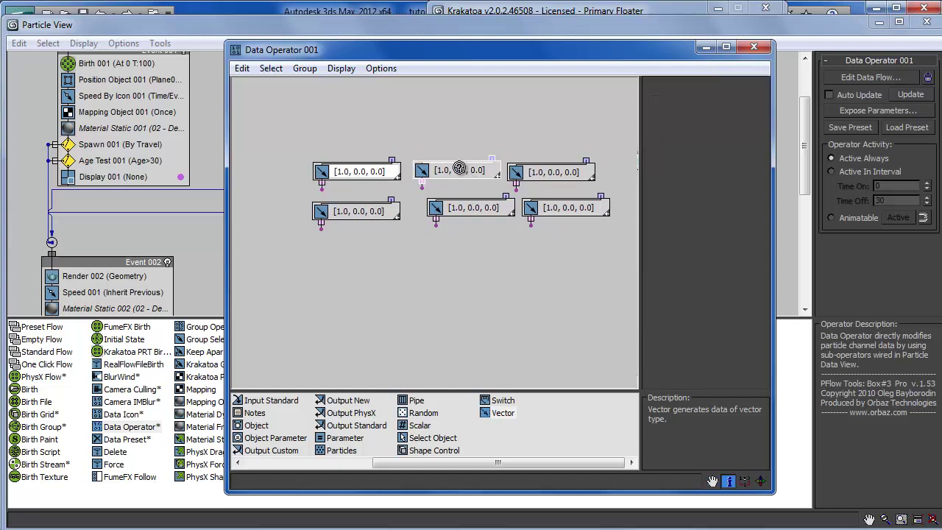
double_click(726, 139)
text(0)
key(Tab)
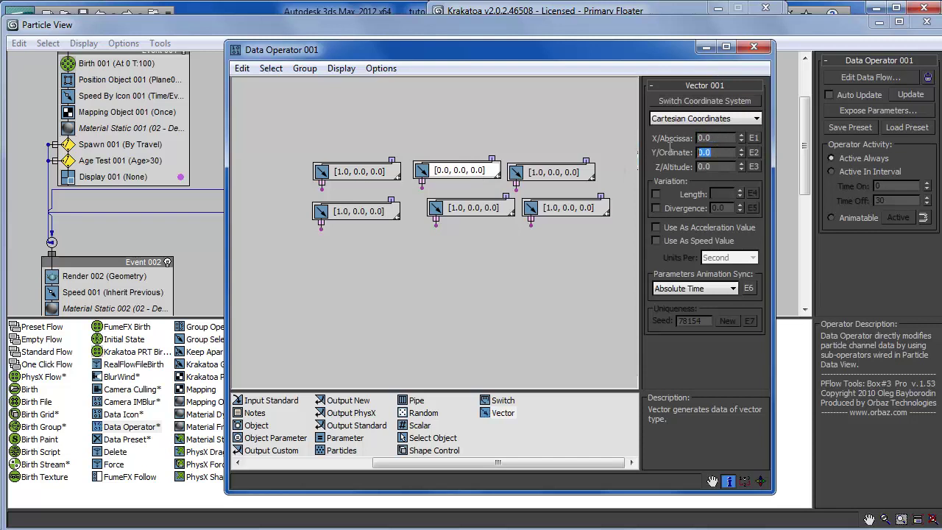
text(1)
key(Return)
Step: Set the last vector in the upper row to X 0 and Z 1
click(558, 179)
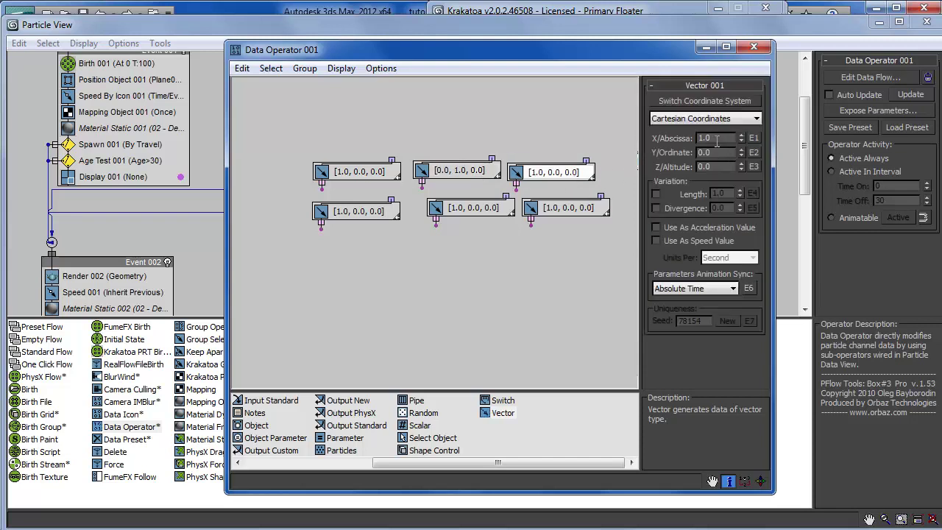
text(0)
key(Tab)
key(Tab)
text(1)
key(Return)
Step: Set the X value of the first vector in the lower row to -1
click(353, 211)
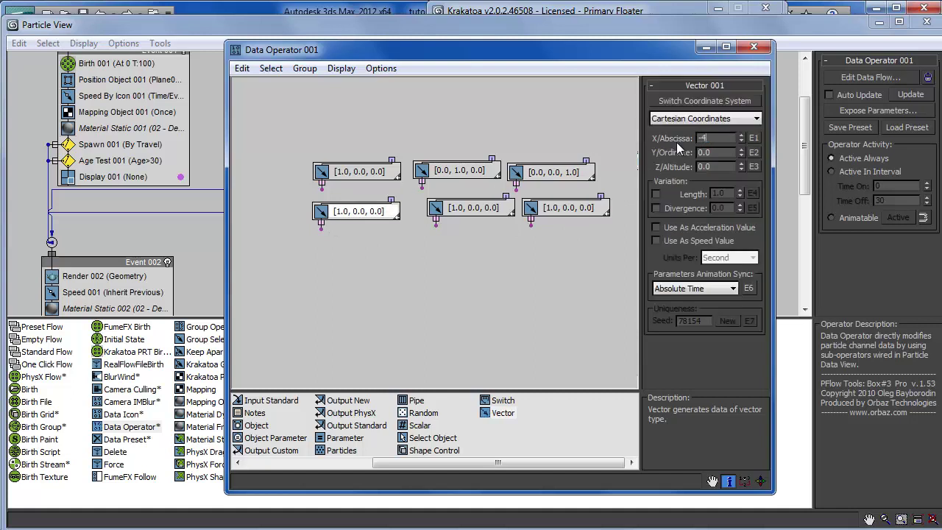
text(-4)
key(Return)
text(-1)
Step: Set the middle vector in the lower row to X 0 and Y -1
click(472, 207)
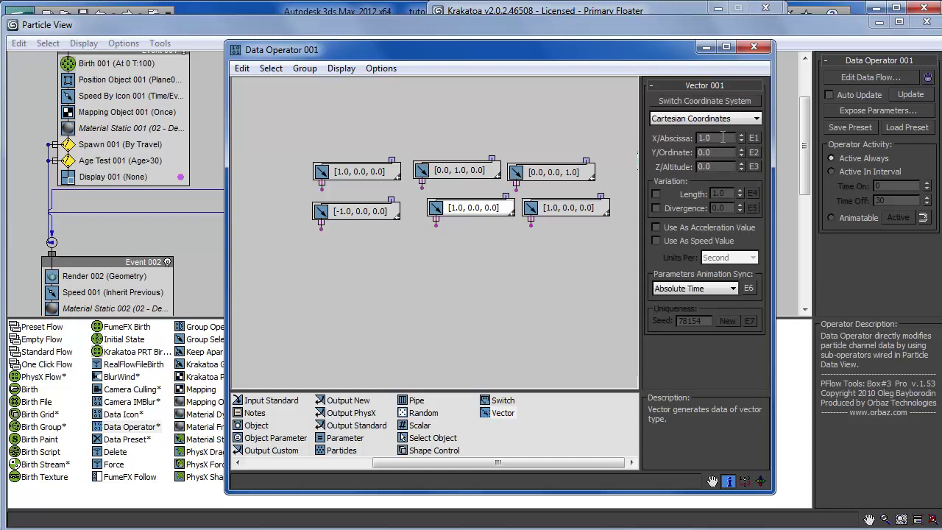
text(0)
key(Return)
drag(723, 138, 653, 156)
text(-1)
key(Return)
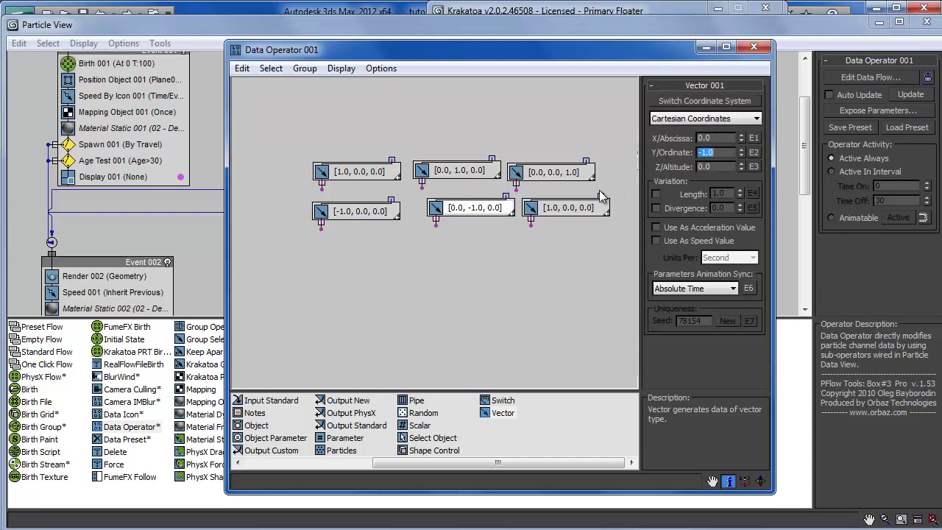
Step: Set the last vector in the lower row to X 0 and Z -1
click(565, 206)
drag(719, 138, 654, 140)
text(0)
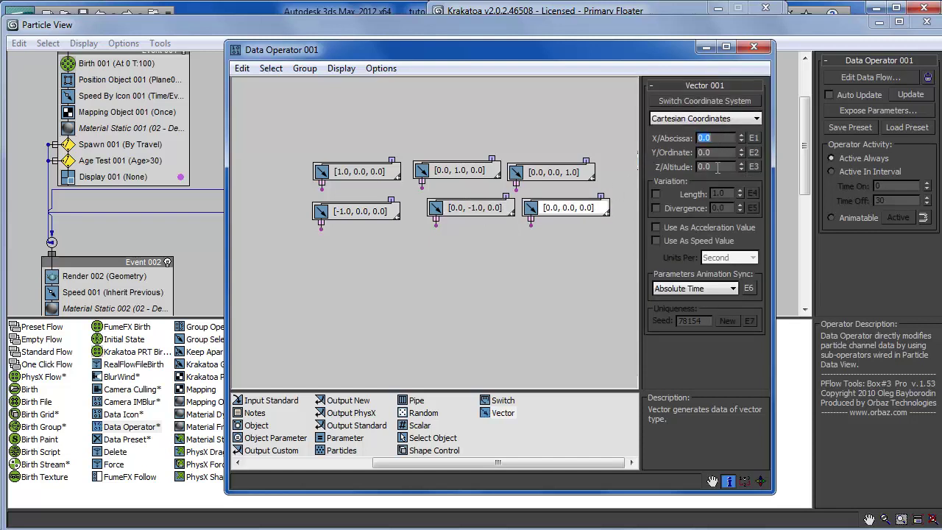
key(Return)
drag(718, 167, 667, 171)
text(-1)
key(Return)
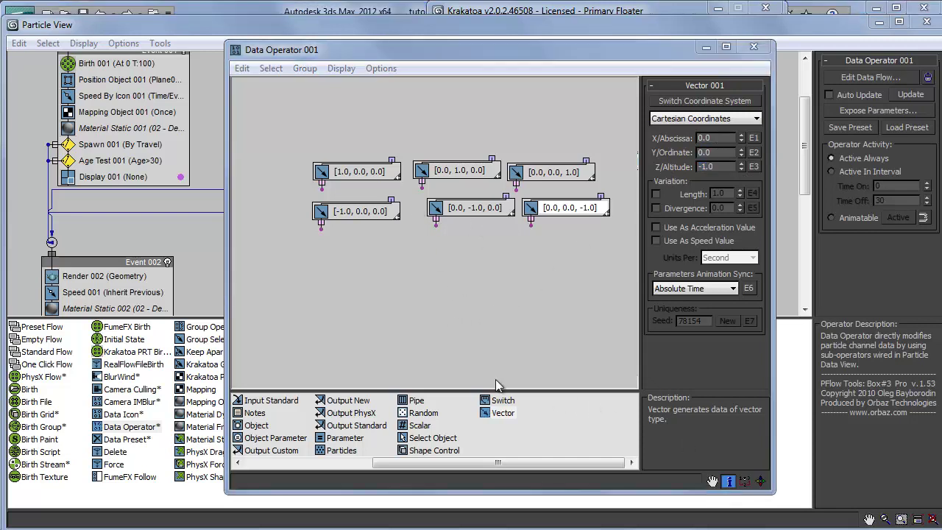
Step: Add a Pipe sub-operator to the data flow, placed below the two rows of vectors
middle_drag(489, 324, 503, 304)
drag(413, 387, 368, 306)
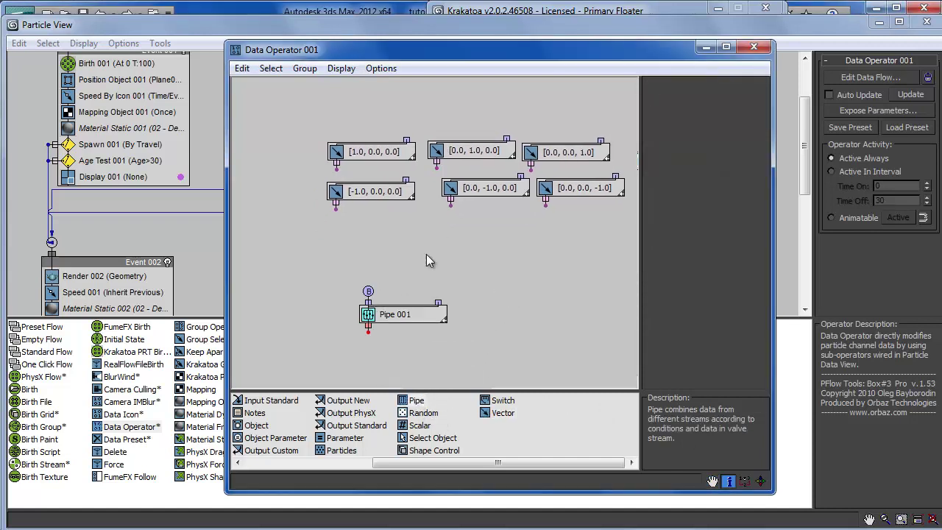
middle_drag(511, 292, 560, 298)
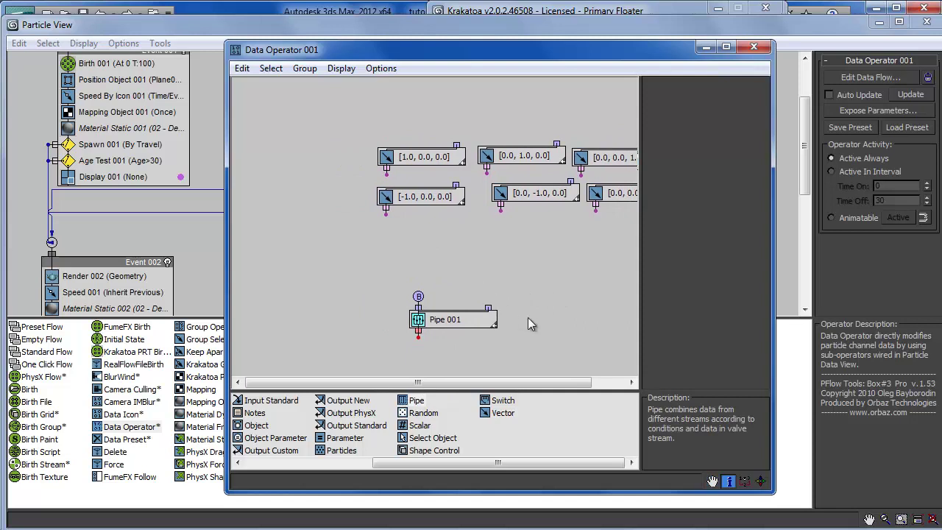
drag(448, 326, 440, 339)
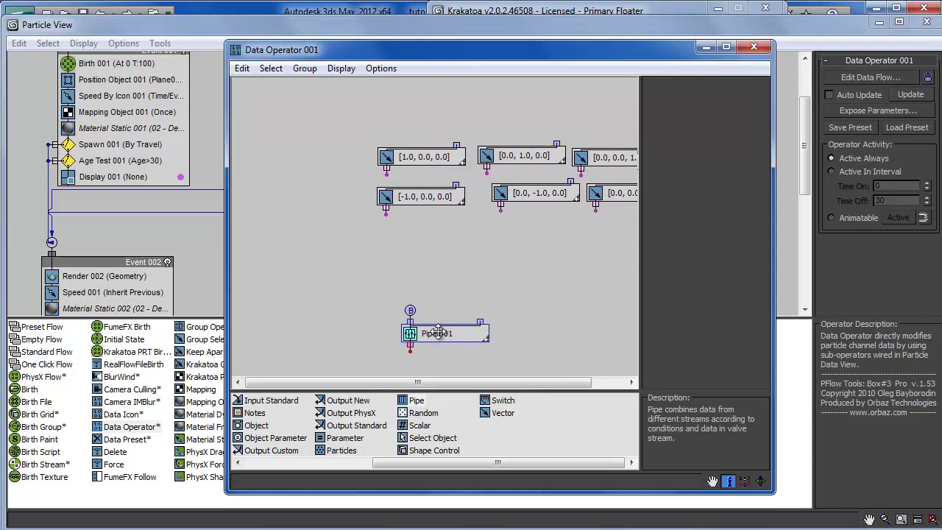
middle_drag(552, 309, 582, 299)
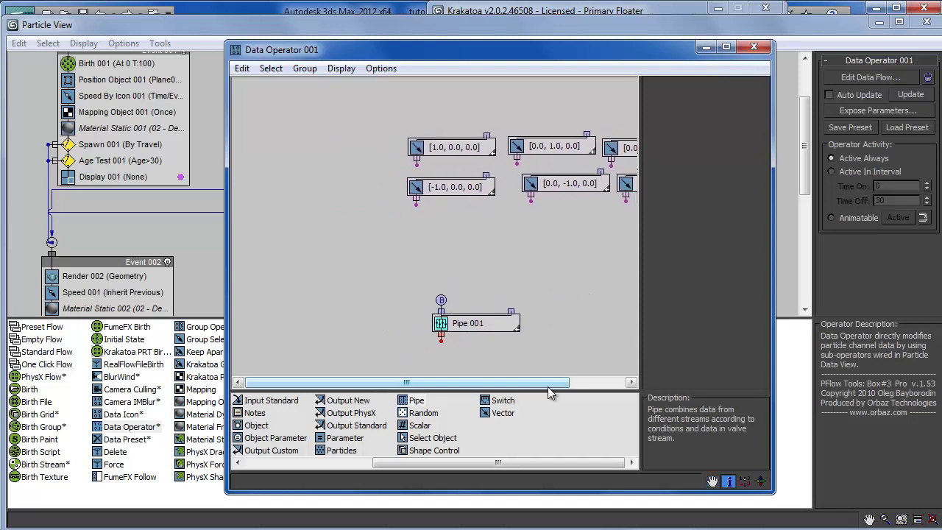
click(503, 402)
drag(503, 402, 343, 316)
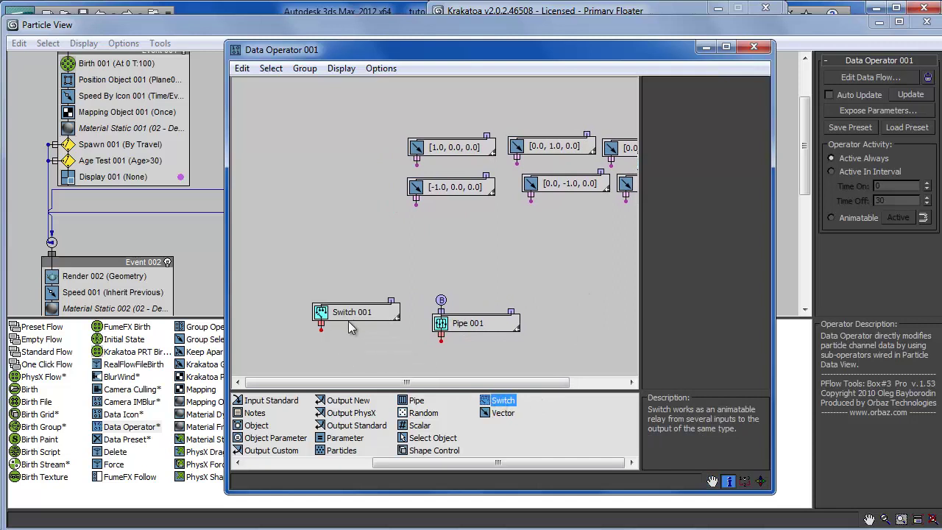
click(359, 314)
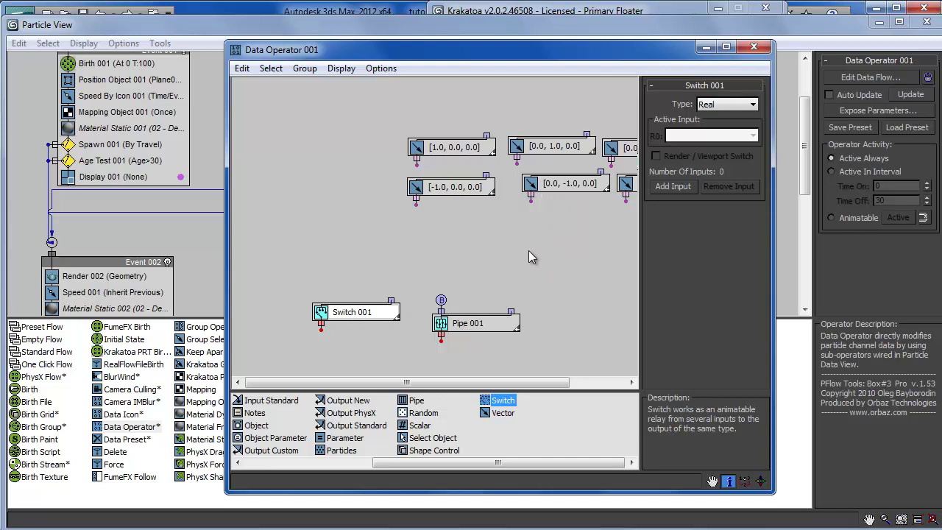
middle_drag(506, 248, 524, 209)
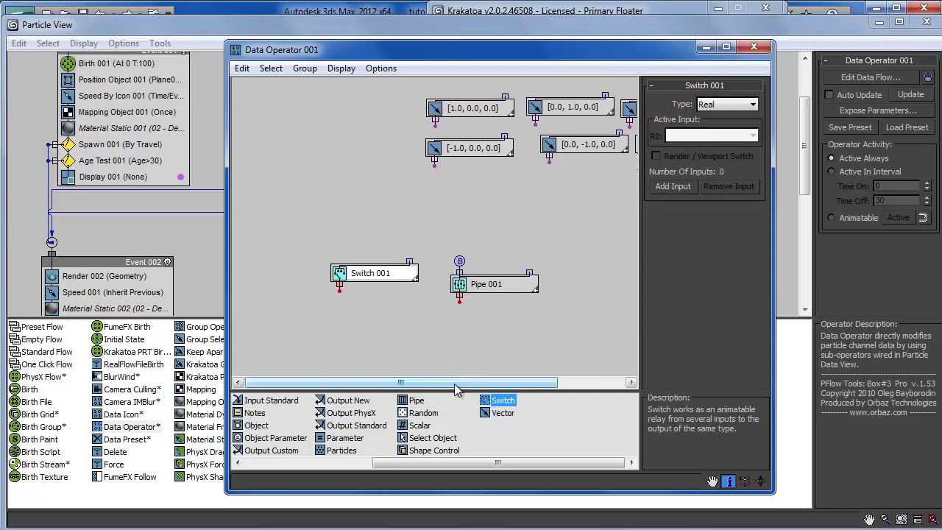
click(481, 280)
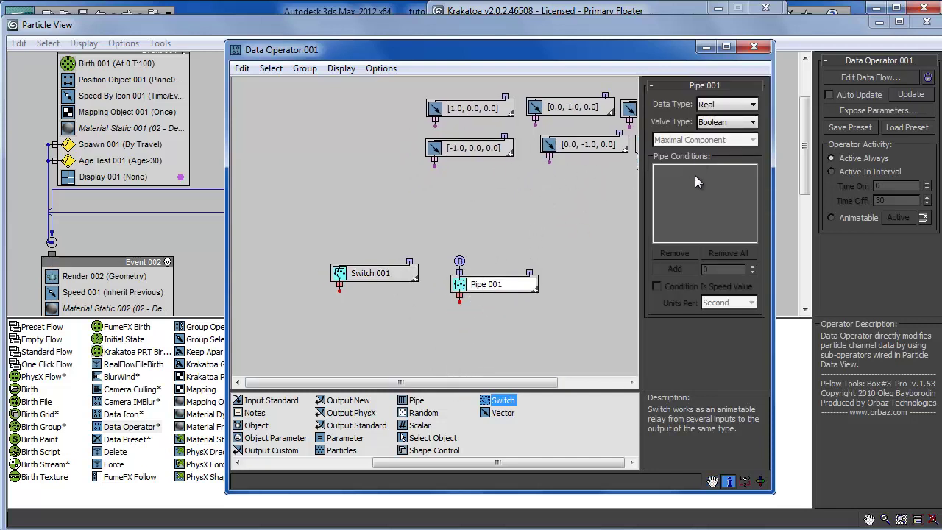
click(359, 272)
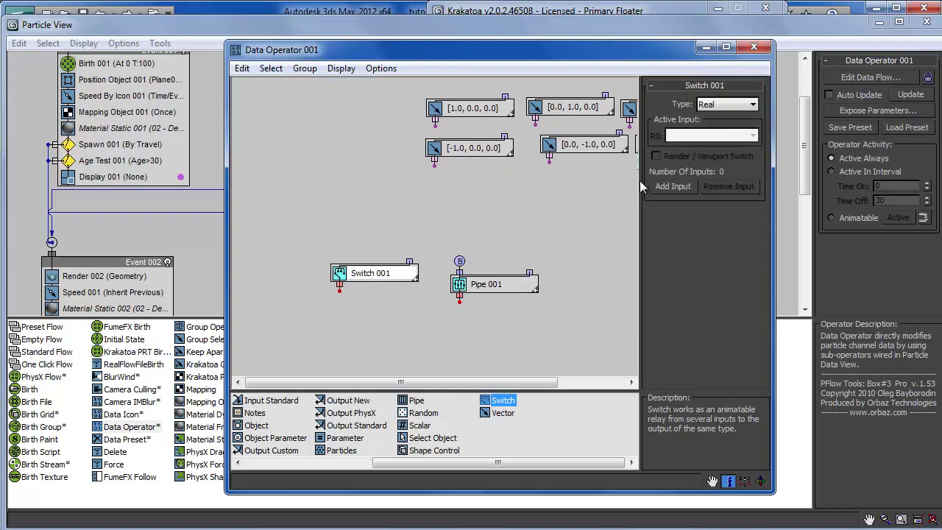
click(672, 186)
click(713, 188)
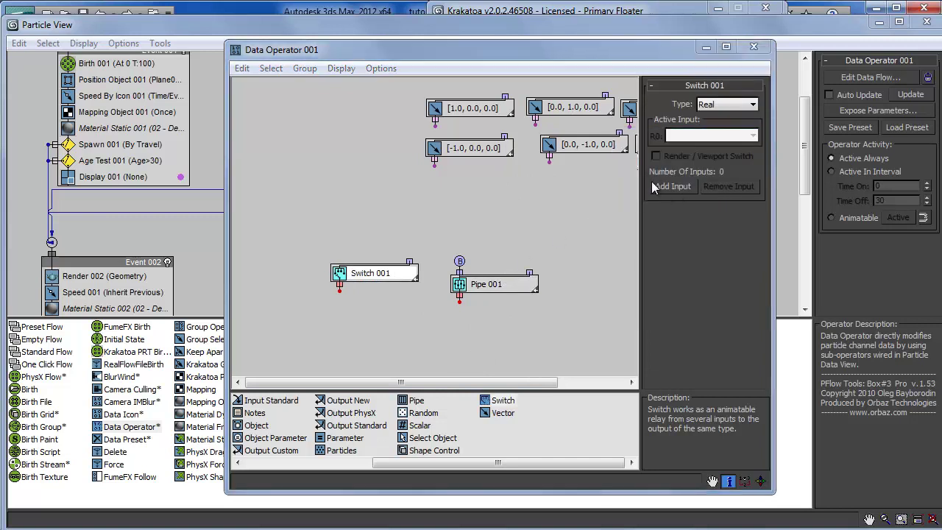
click(371, 278)
middle_drag(400, 333, 378, 347)
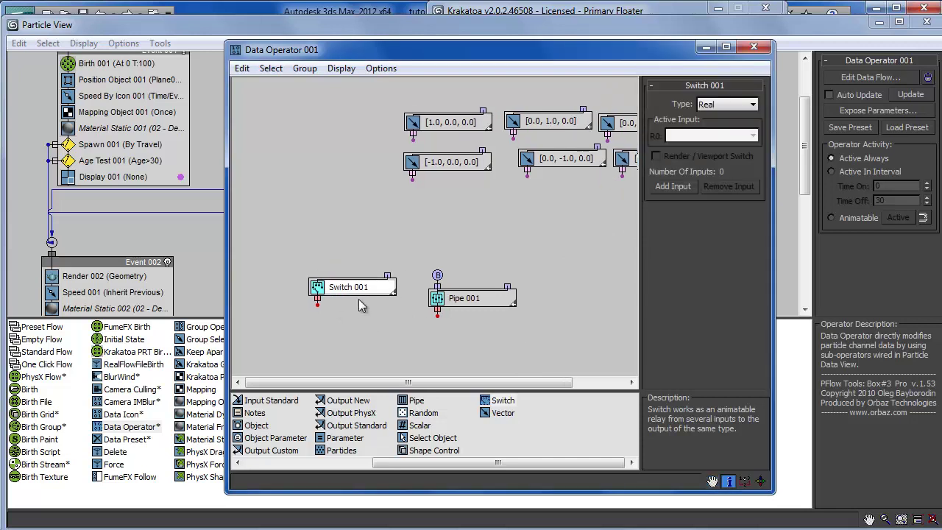
key(Delete)
Step: Move the Pipe slightly closer to the vectors and set its data type to Vector and its valve type to Integer
click(479, 302)
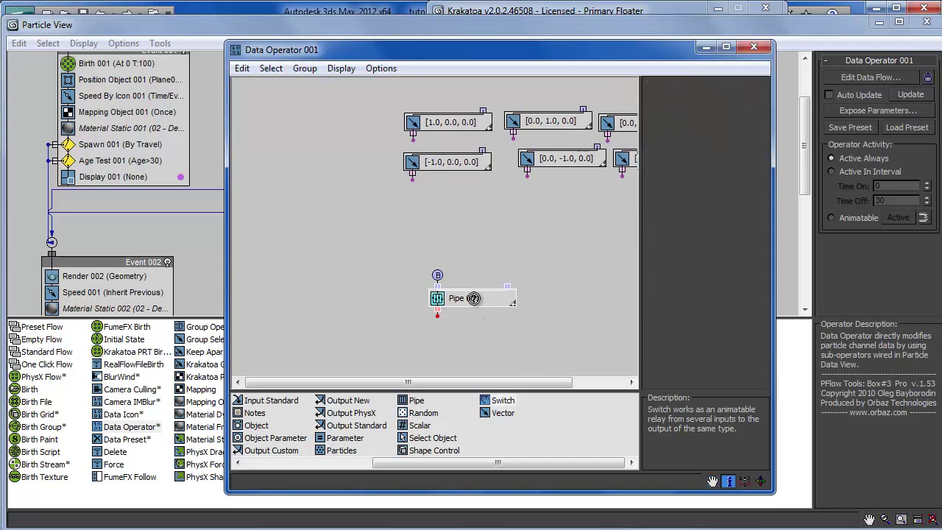
drag(463, 298, 469, 278)
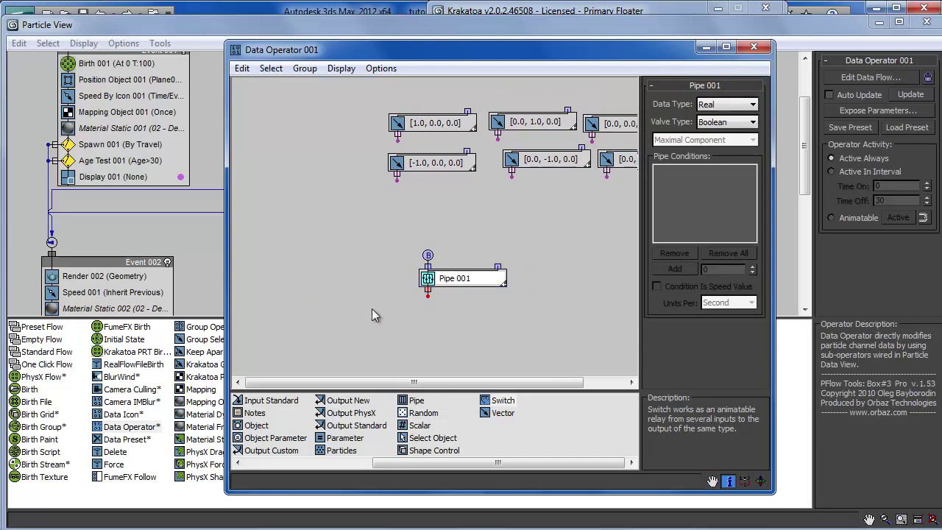
middle_drag(372, 315, 318, 328)
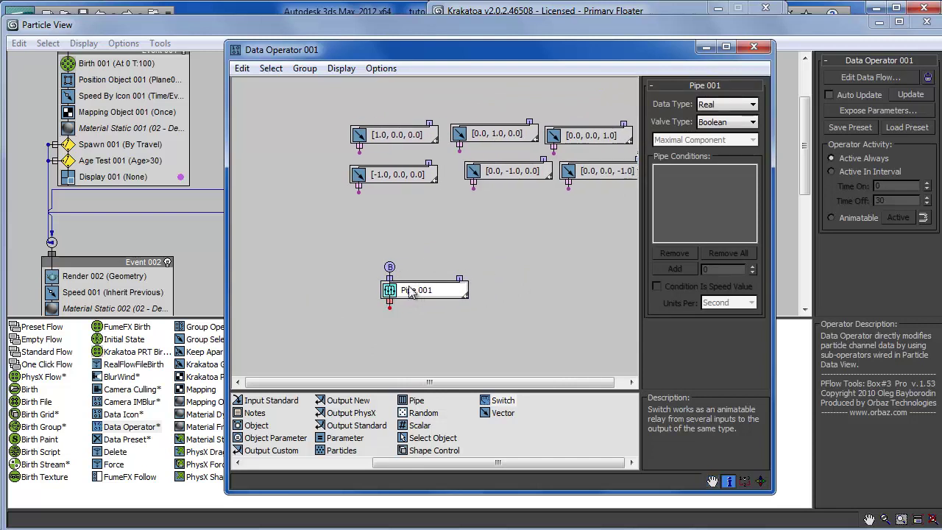
click(724, 109)
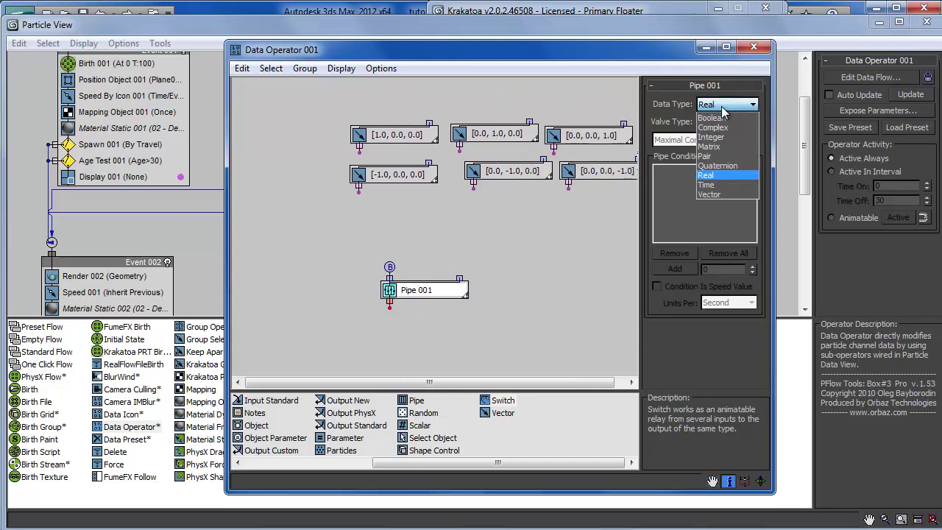
click(714, 195)
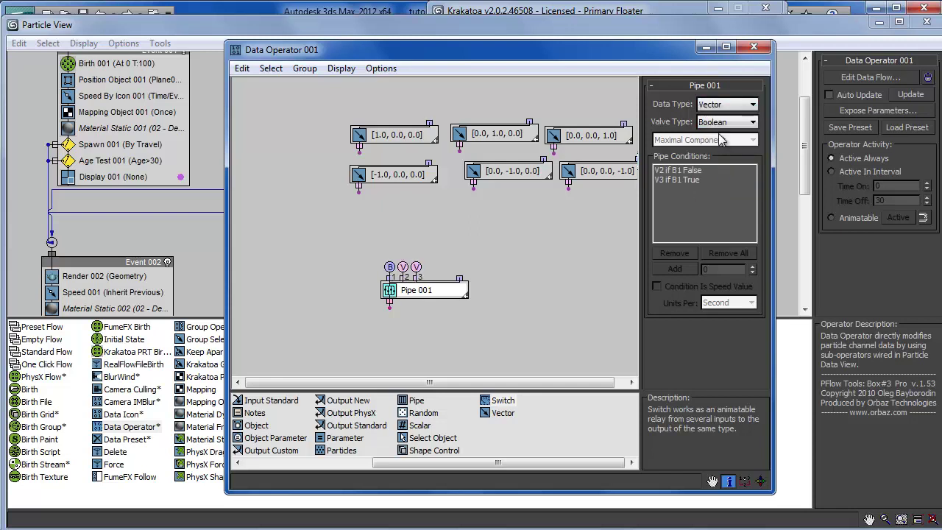
click(718, 121)
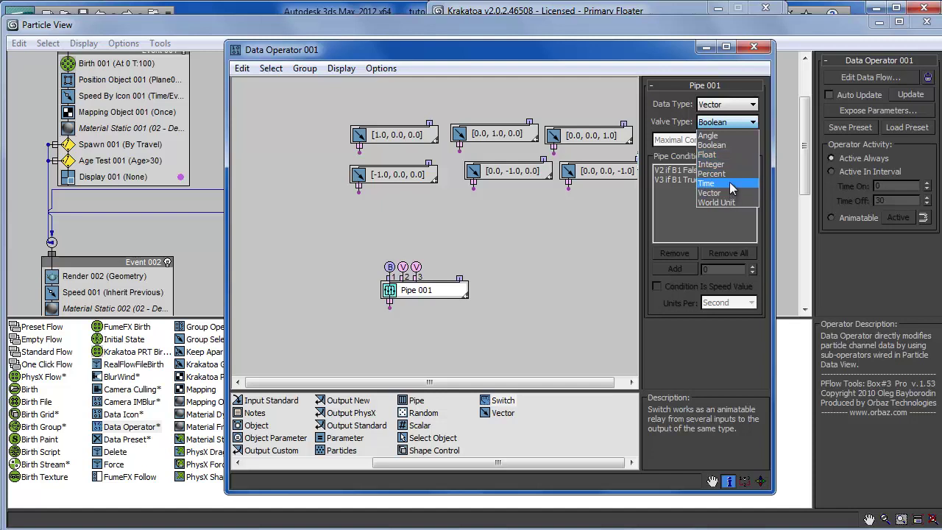
click(705, 165)
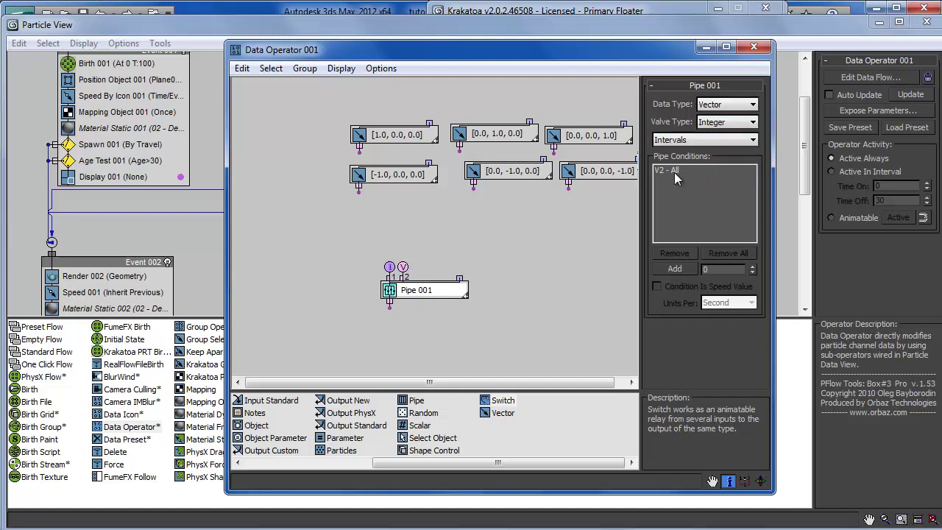
click(719, 269)
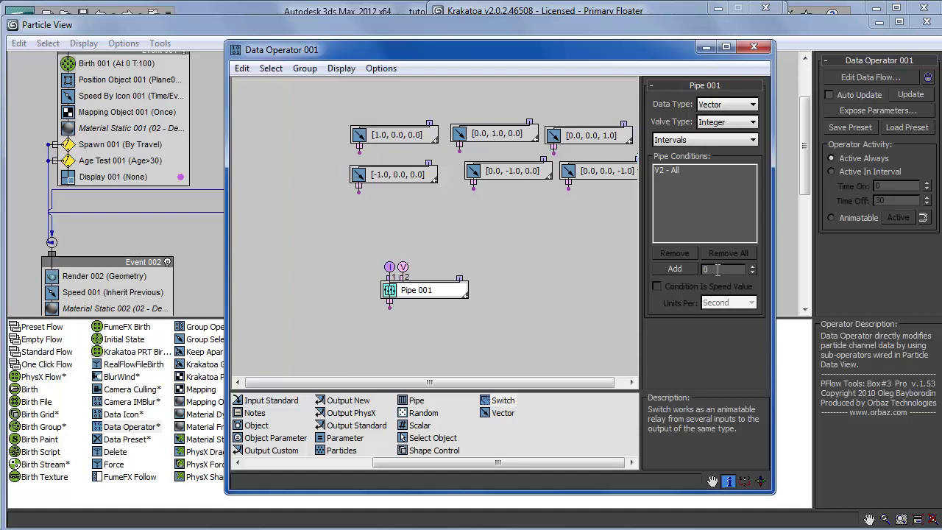
click(676, 270)
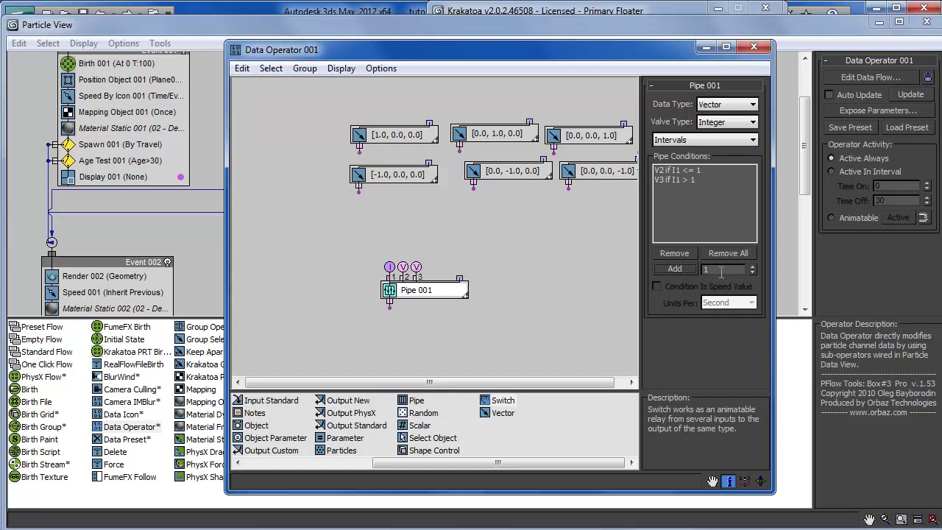
click(712, 189)
click(727, 253)
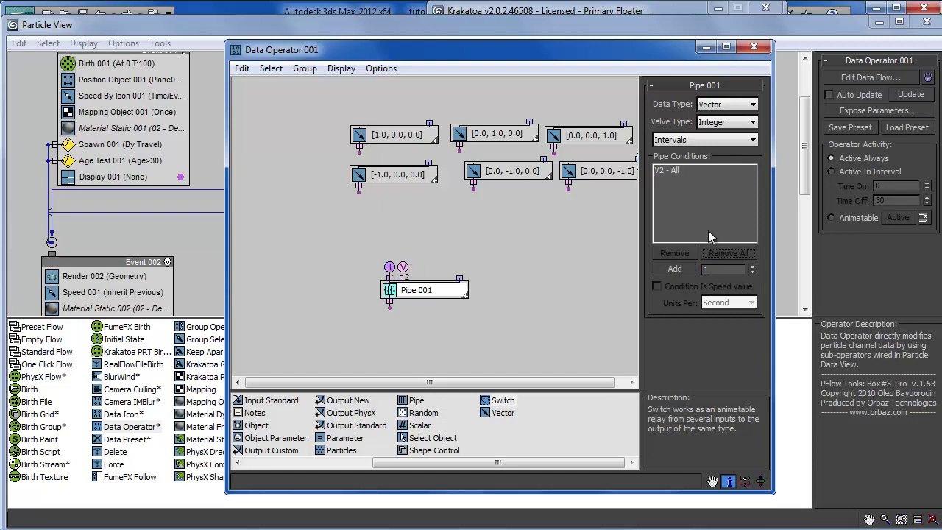
Step: Switch the Pipe's condition mode to Exact Match and add a condition for the value 1
click(705, 140)
click(681, 160)
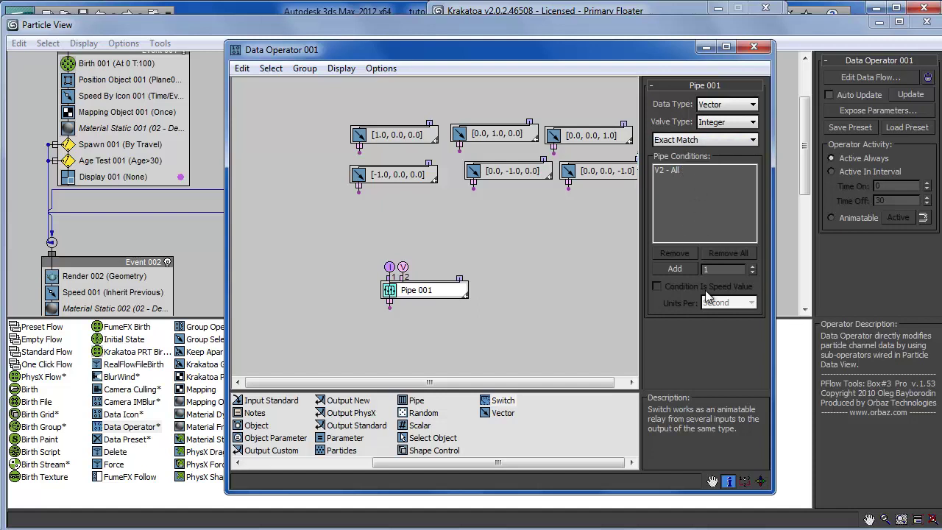
click(684, 270)
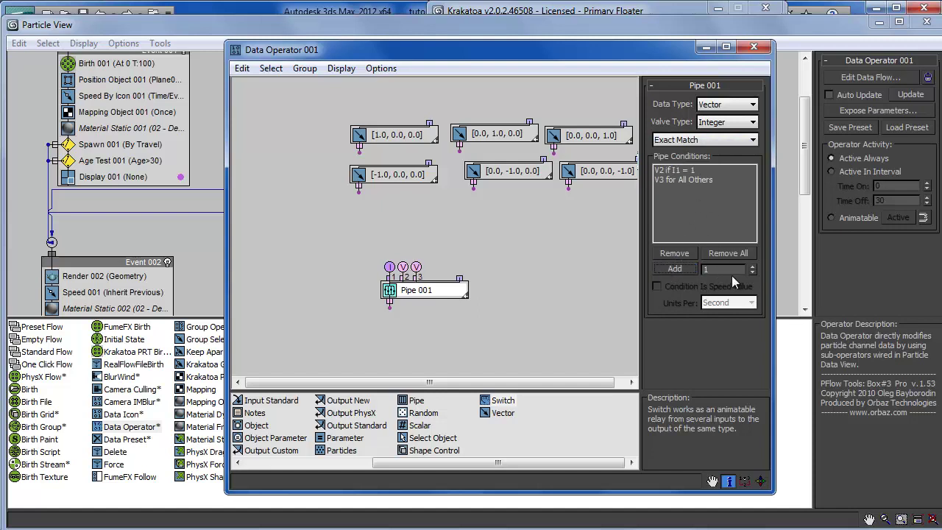
Step: Add four more exact-match conditions to the Pipe for the values 2, 3, 4 and 5
key(BackSpace)
text(2)
click(685, 271)
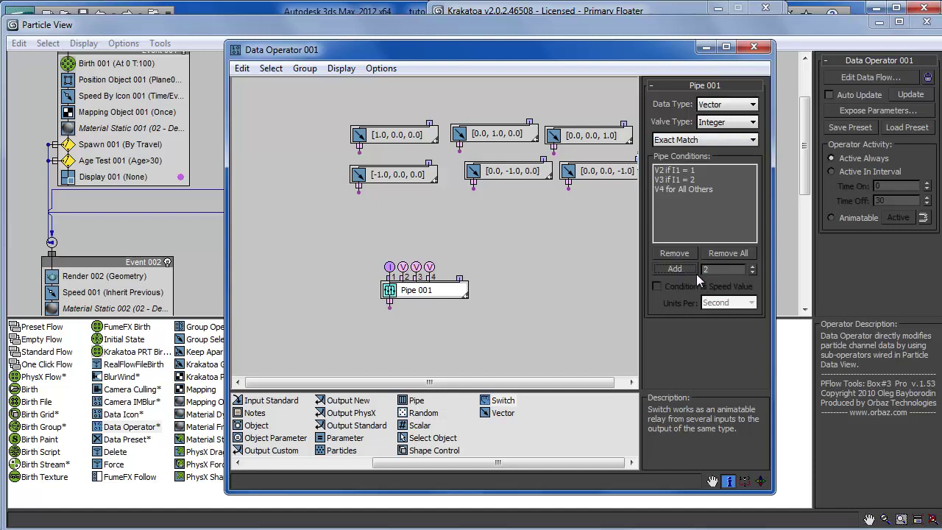
key(BackSpace)
text(3)
click(676, 269)
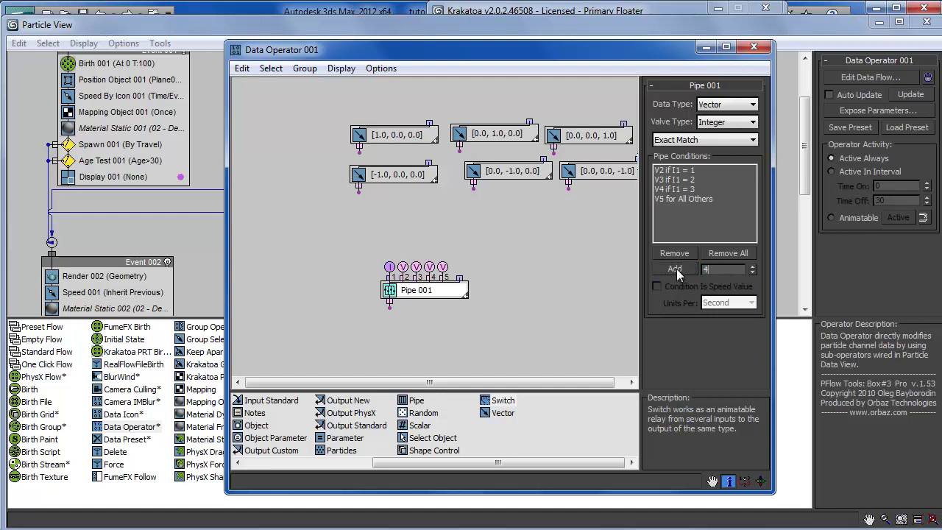
text(4)
click(676, 270)
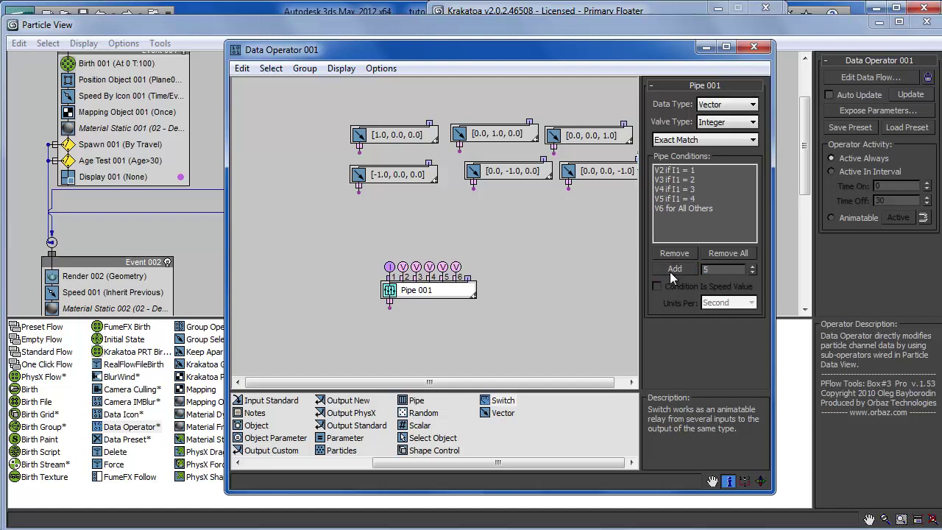
click(673, 270)
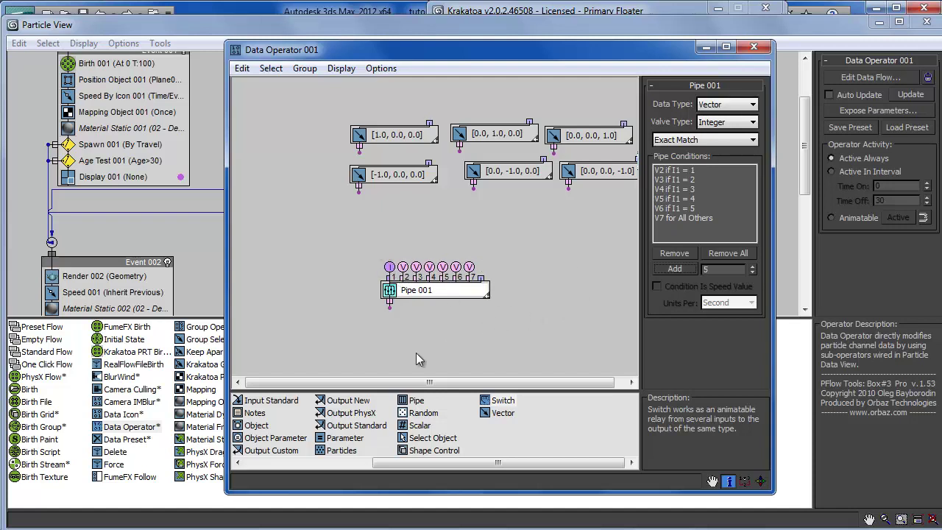
Step: Add a Random sub-operator beside the upper row of vectors, with output type Integer and Uniform Discrete distribution
middle_drag(416, 358, 458, 369)
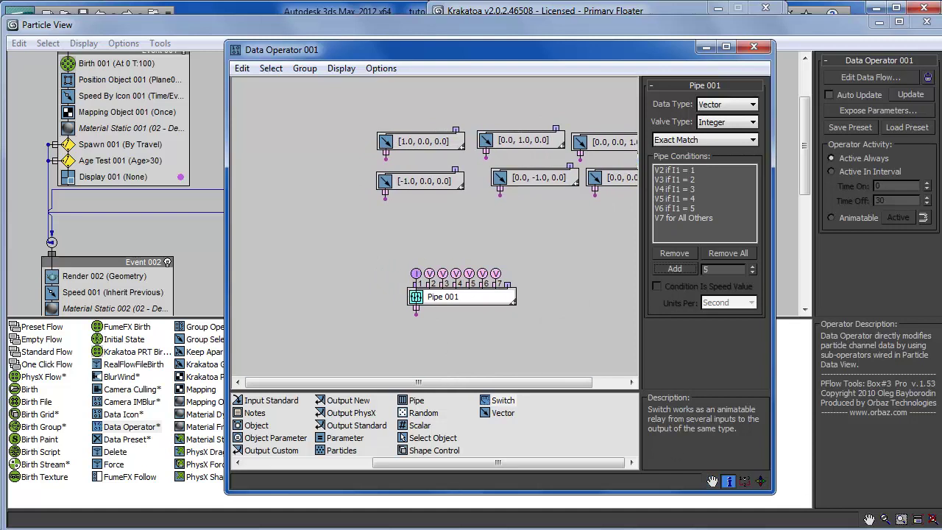
middle_drag(469, 337, 489, 341)
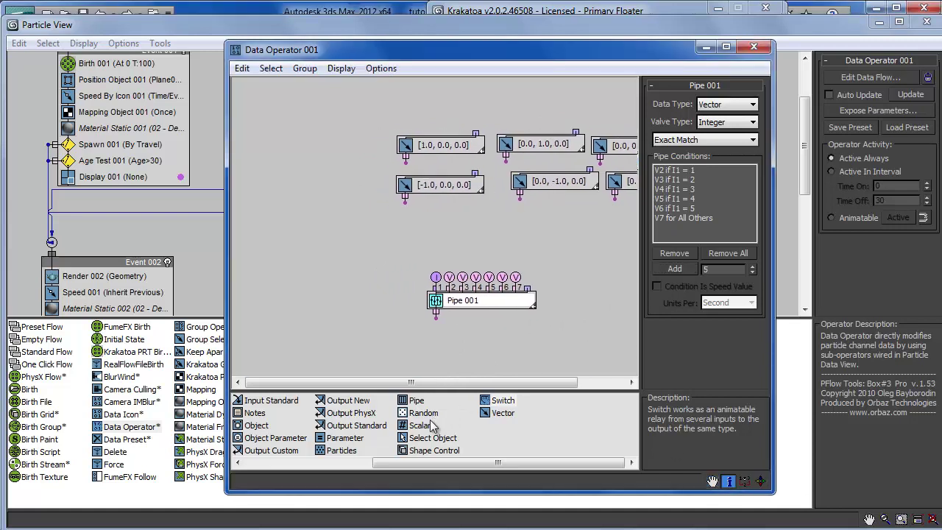
drag(424, 413, 270, 142)
click(313, 153)
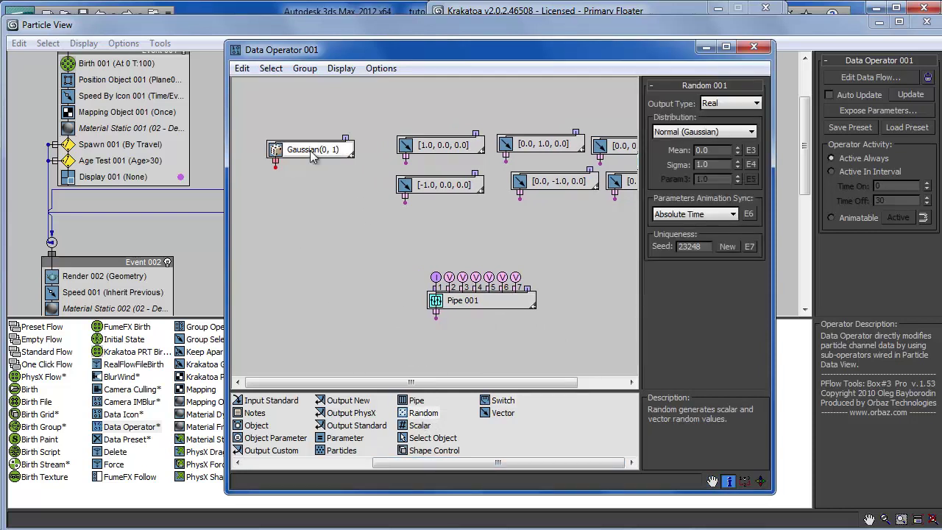
click(732, 104)
click(731, 103)
click(731, 104)
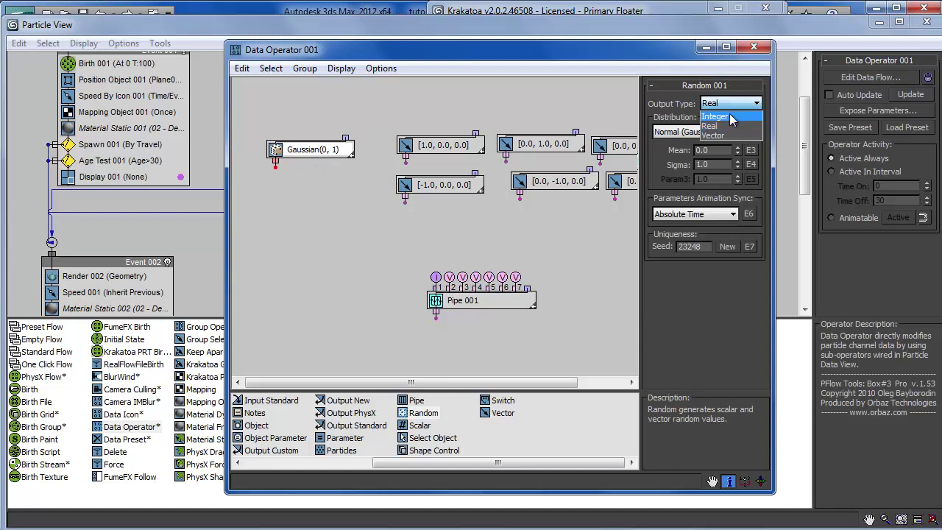
click(731, 117)
click(704, 134)
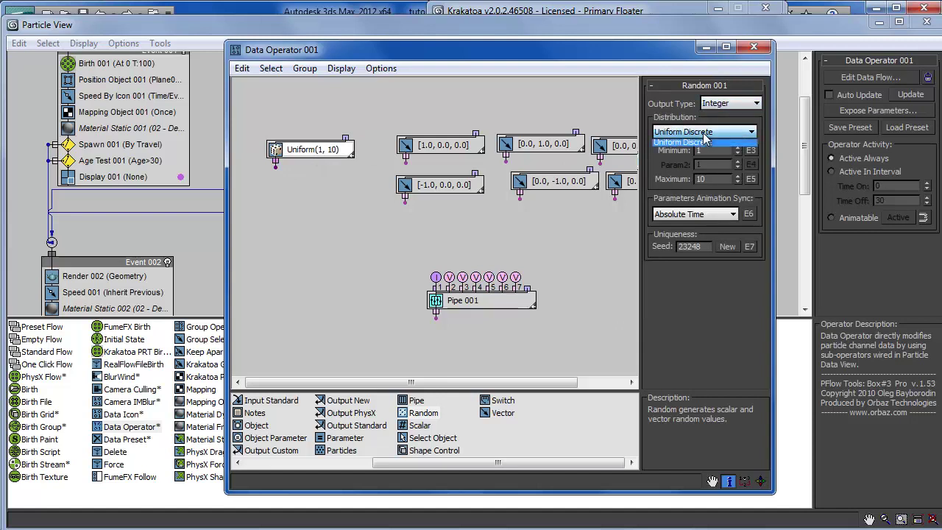
click(705, 141)
drag(342, 150, 340, 145)
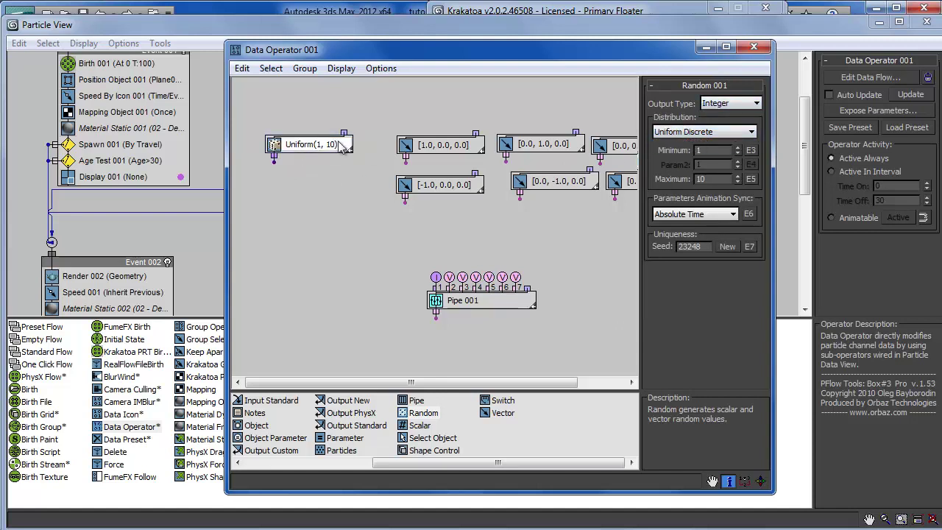
Step: Set the Random sub-operator's maximum to 6 and wire its output to the Pipe's integer input
double_click(720, 179)
text(6)
key(Return)
click(501, 302)
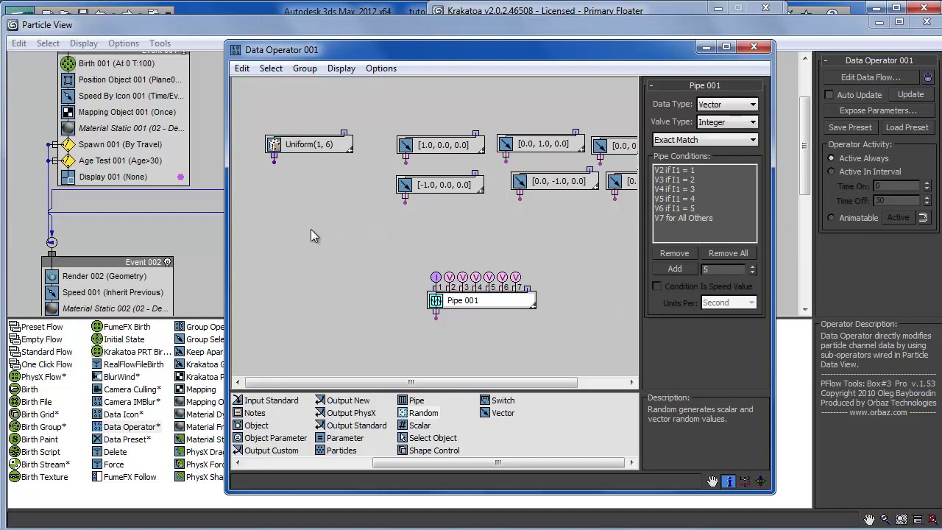
drag(275, 159, 387, 236)
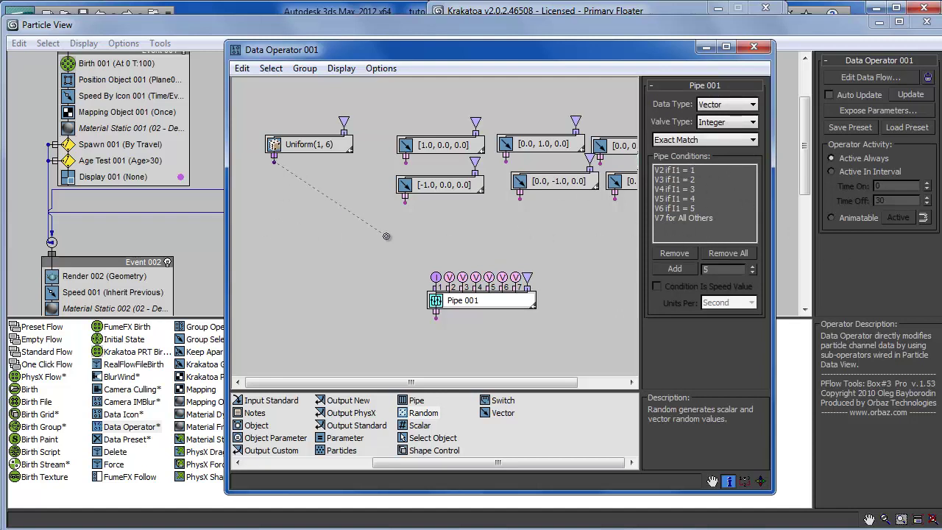
drag(440, 272, 436, 276)
click(305, 147)
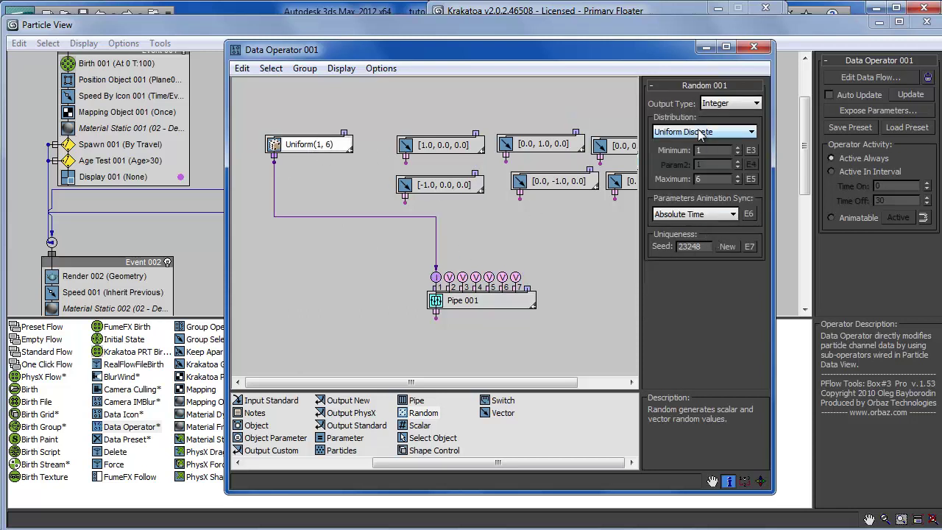
Step: Wire the six direction vectors to the Pipe's vector inputs 2 to 7, one vector per input
middle_drag(353, 309, 334, 306)
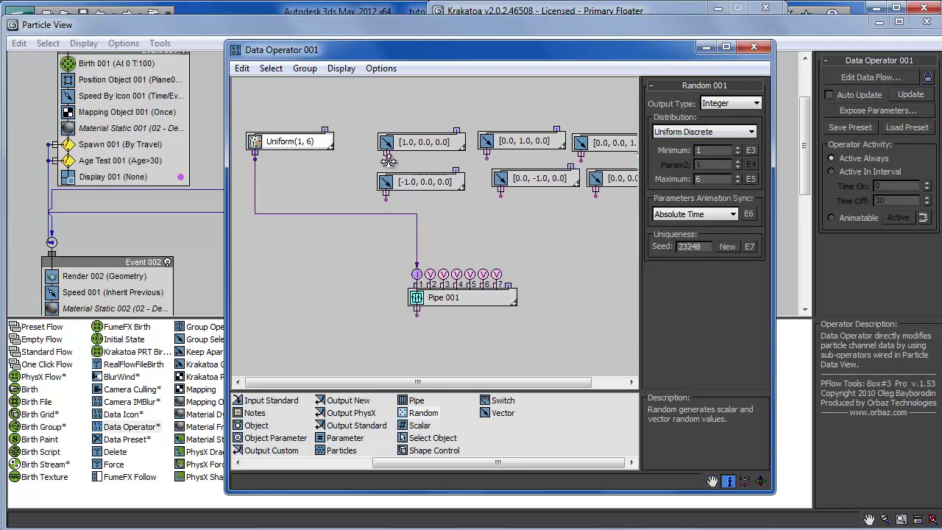
drag(388, 161, 430, 275)
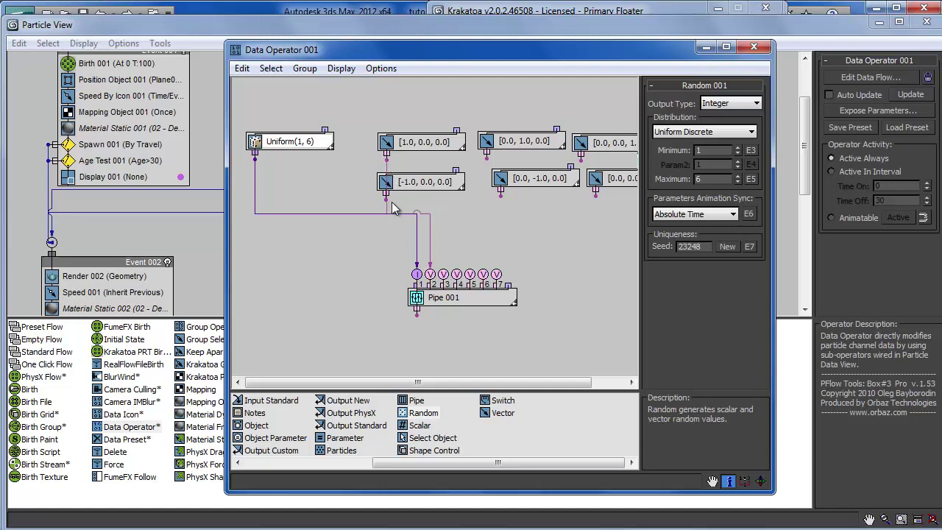
drag(386, 195, 443, 274)
drag(487, 156, 465, 243)
drag(456, 272, 456, 272)
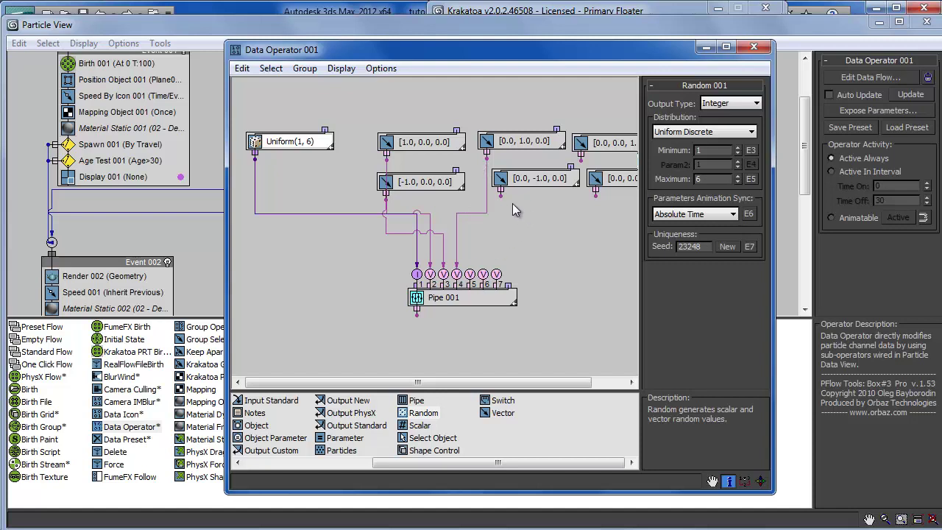
drag(500, 194, 470, 273)
middle_drag(573, 260, 478, 285)
mouse_move(411, 283)
mouse_down()
mouse_move(388, 298)
mouse_move(401, 299)
mouse_up()
middle_drag(484, 304, 562, 277)
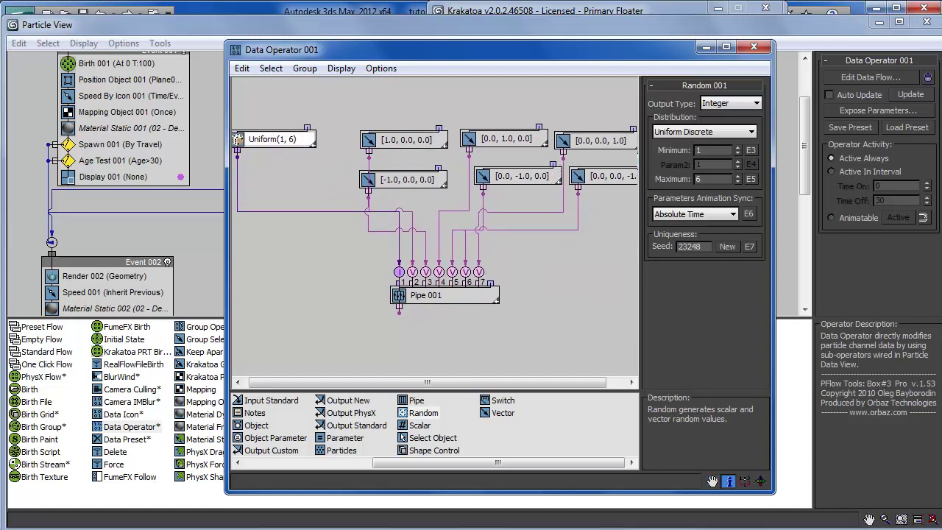
Step: Add an Input Standard sub-operator beside the Pipe and set it to read Speed as Magnitude
middle_drag(371, 355, 482, 346)
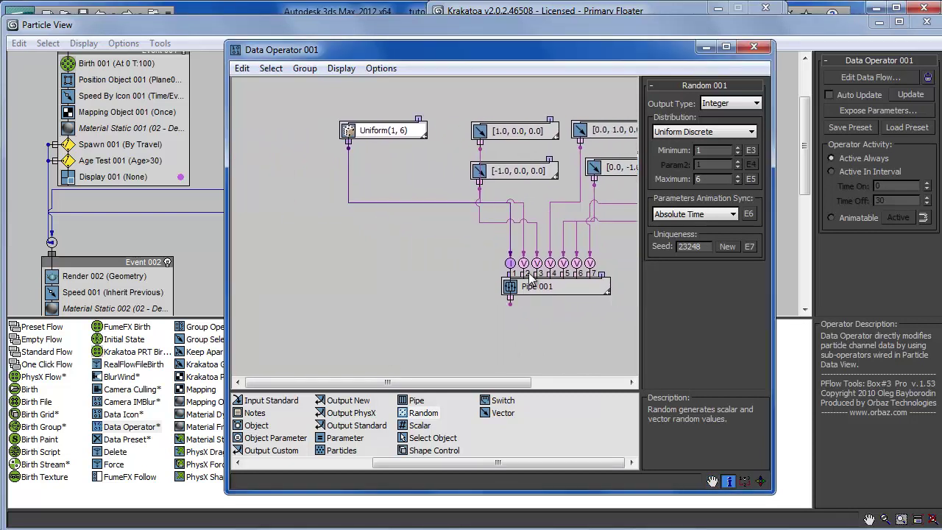
middle_drag(592, 317, 555, 318)
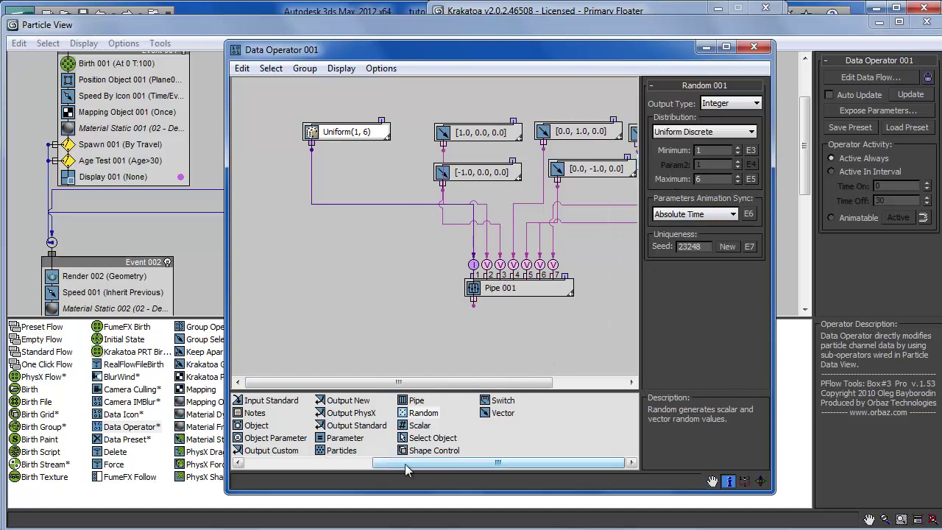
drag(417, 468, 339, 468)
drag(340, 404, 293, 295)
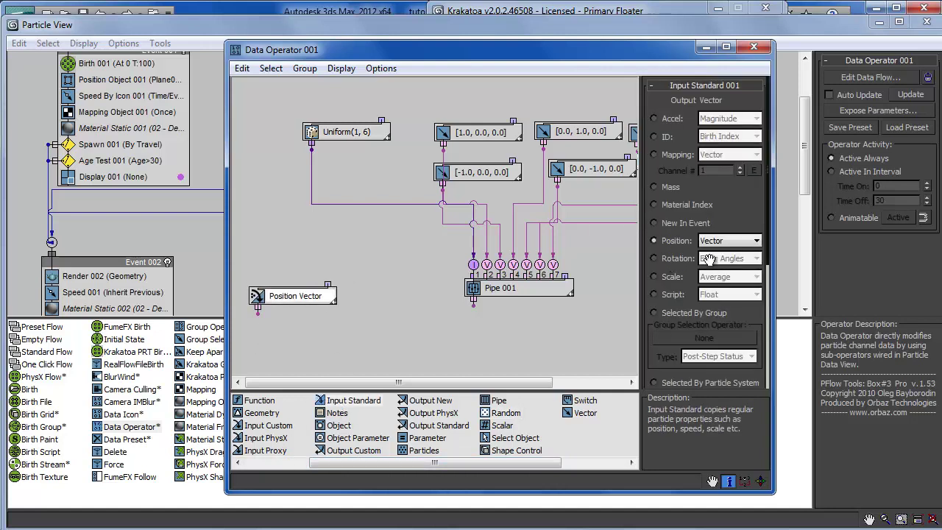
drag(686, 181, 676, 71)
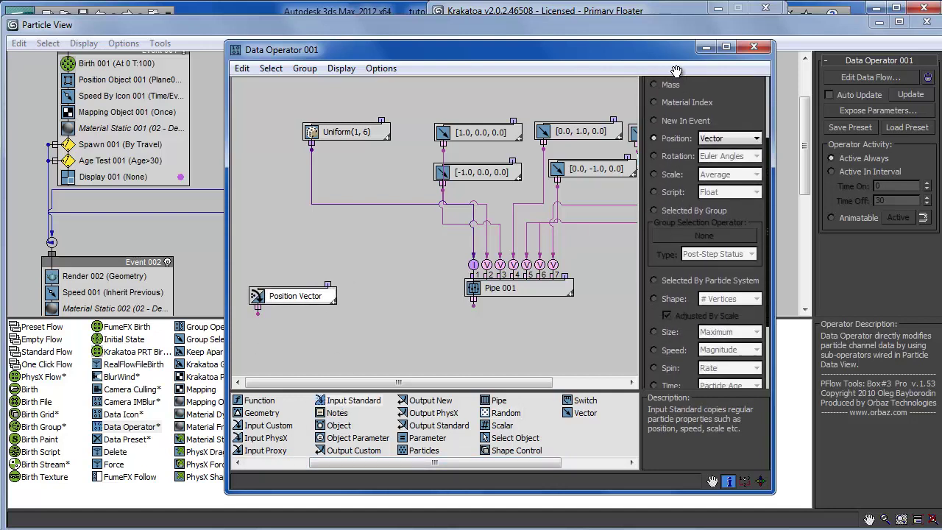
click(674, 316)
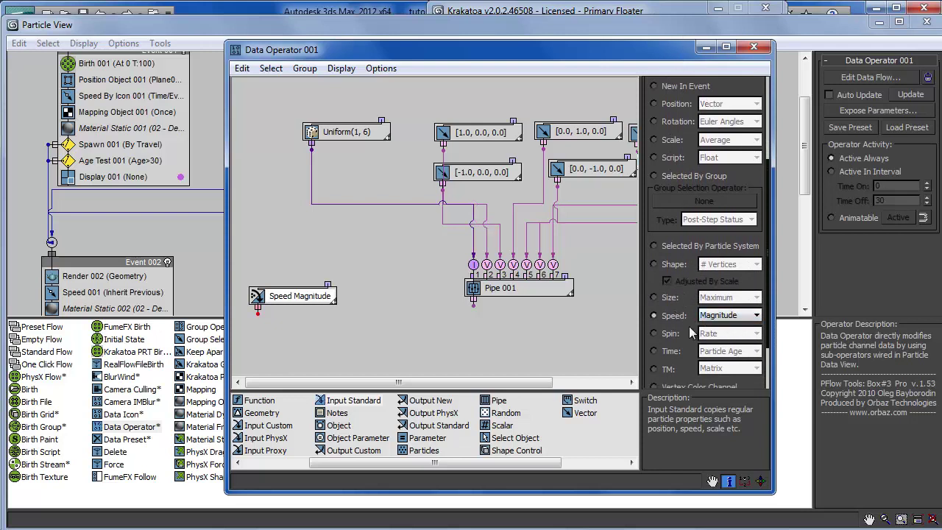
middle_drag(370, 332, 399, 307)
mouse_move(336, 272)
mouse_down()
mouse_move(339, 260)
mouse_move(342, 270)
mouse_up()
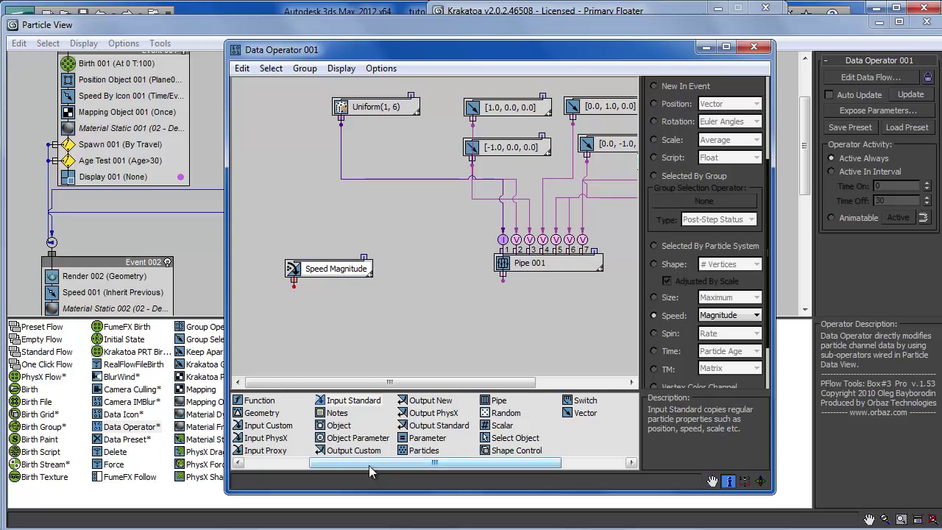
Step: Add a Function sub-operator below the Speed Magnitude input, with a Real second operand and Multiplication X*Y
drag(368, 462, 304, 461)
drag(333, 403, 391, 350)
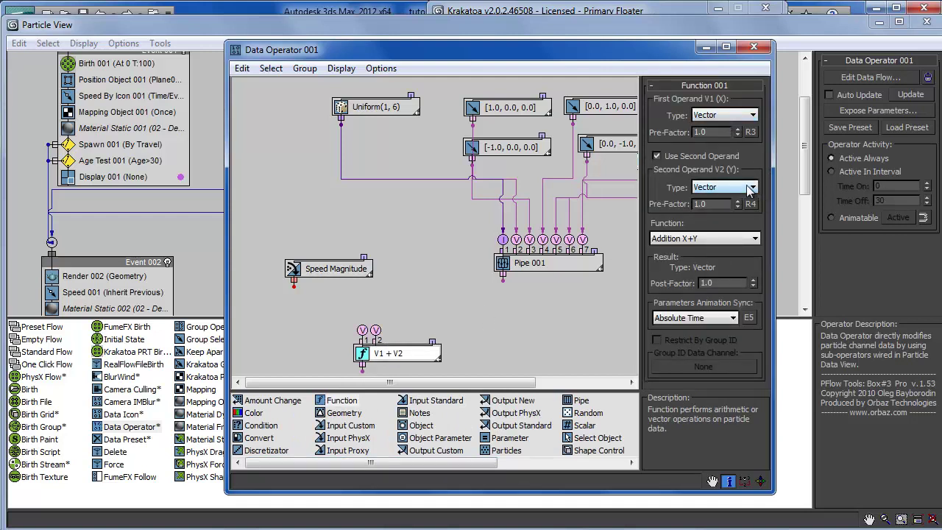
click(744, 188)
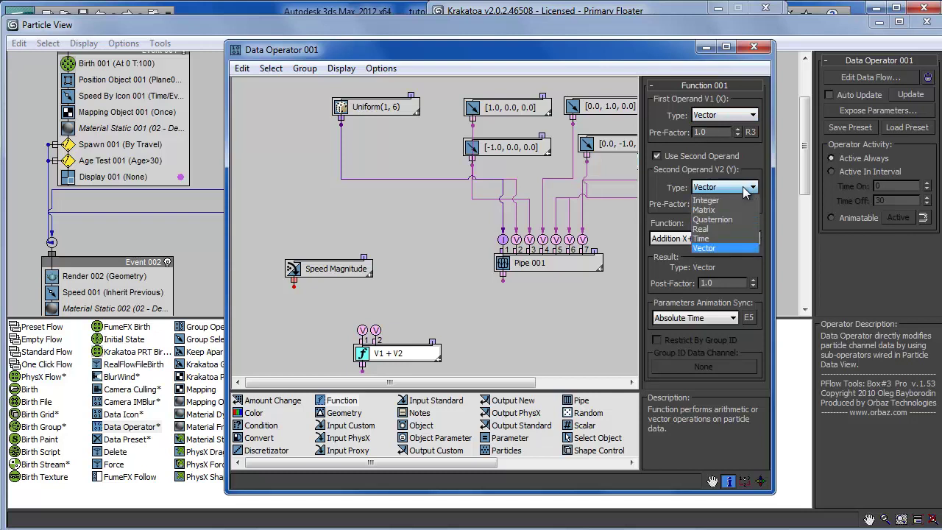
click(727, 229)
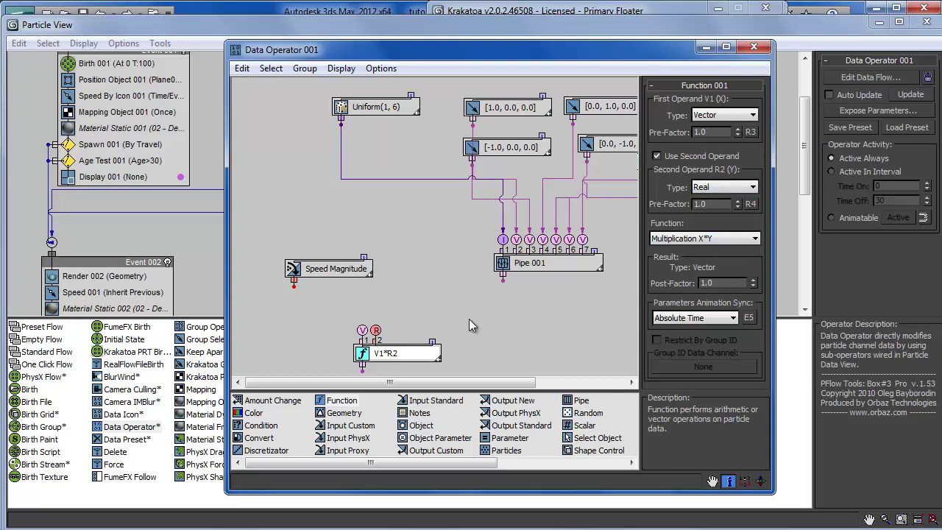
Step: Wire the Speed Magnitude input to the Function's real operand and the Pipe's output to its vector operand
drag(293, 280, 400, 358)
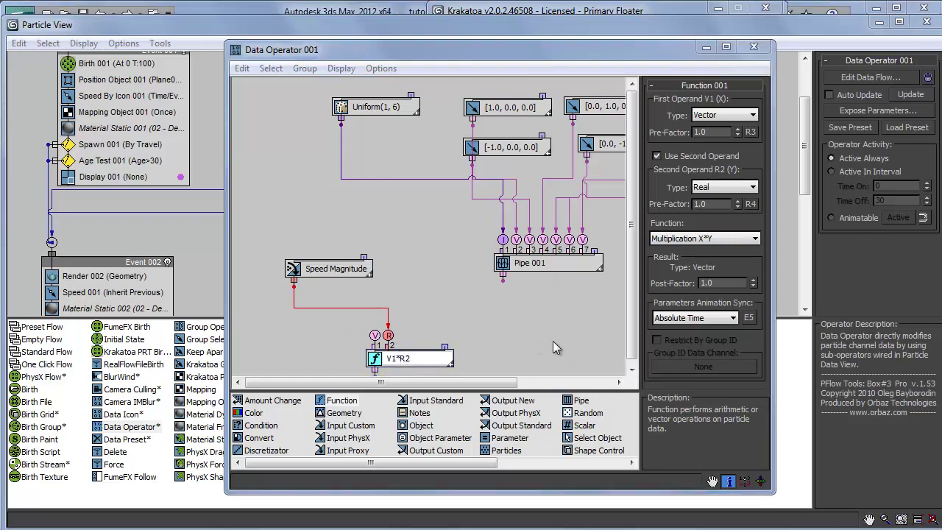
scroll(553, 341, down, 2)
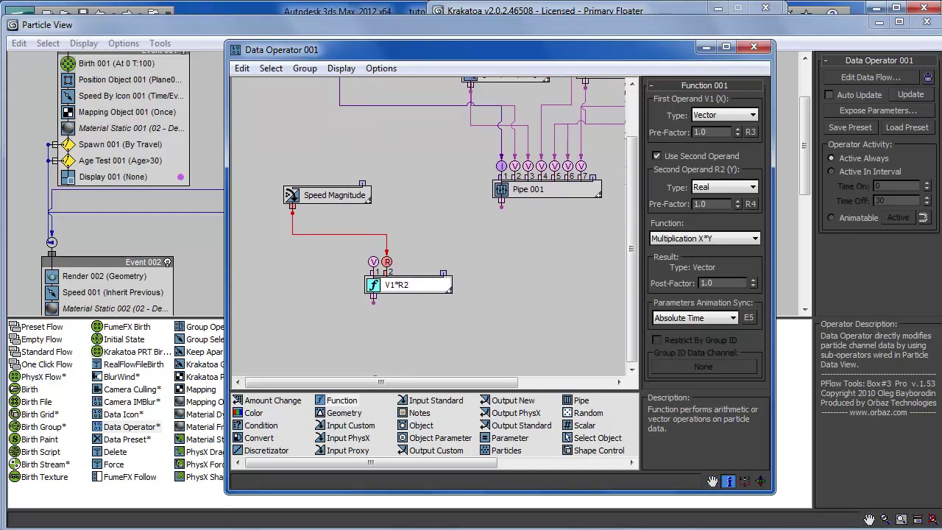
middle_drag(485, 299, 444, 316)
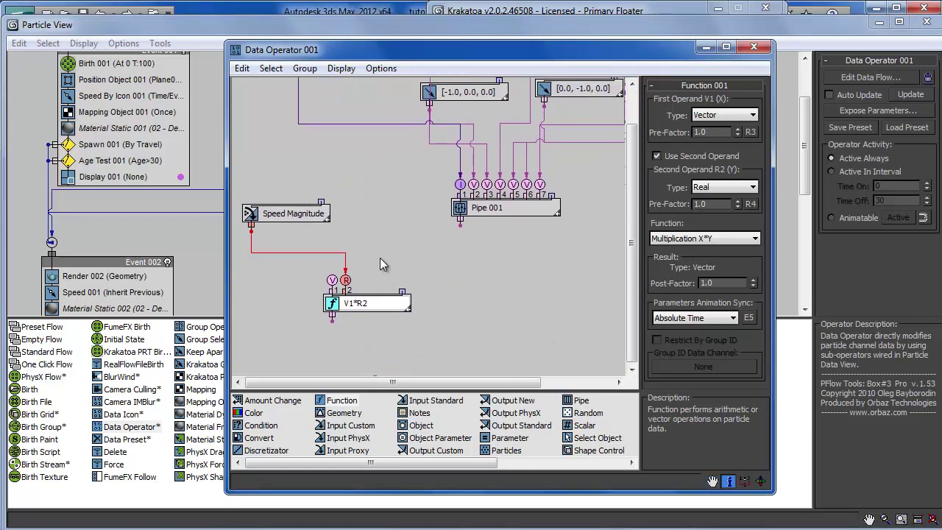
drag(457, 226, 333, 281)
middle_drag(468, 286, 483, 298)
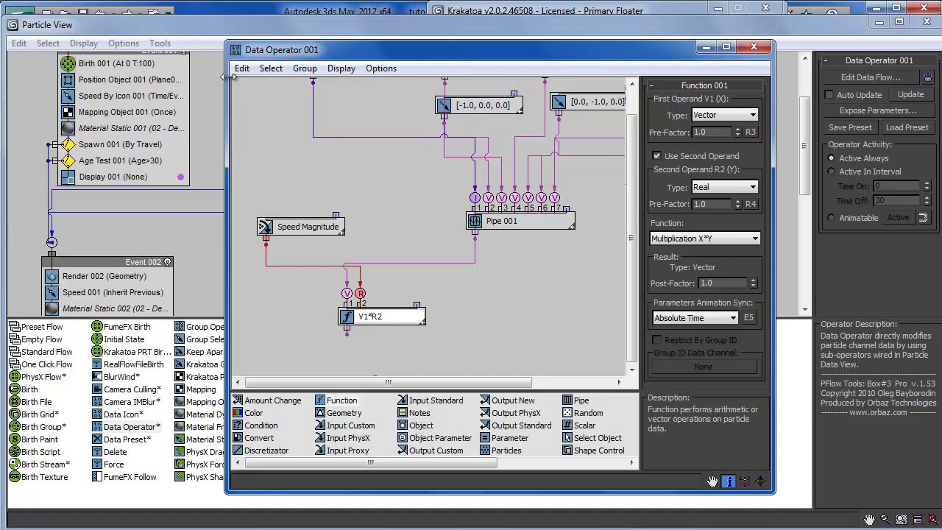
Step: Widen the data flow window and move the multiplication Function slightly closer to the Pipe
drag(228, 77, 30, 76)
middle_drag(416, 229, 489, 225)
drag(253, 299, 282, 291)
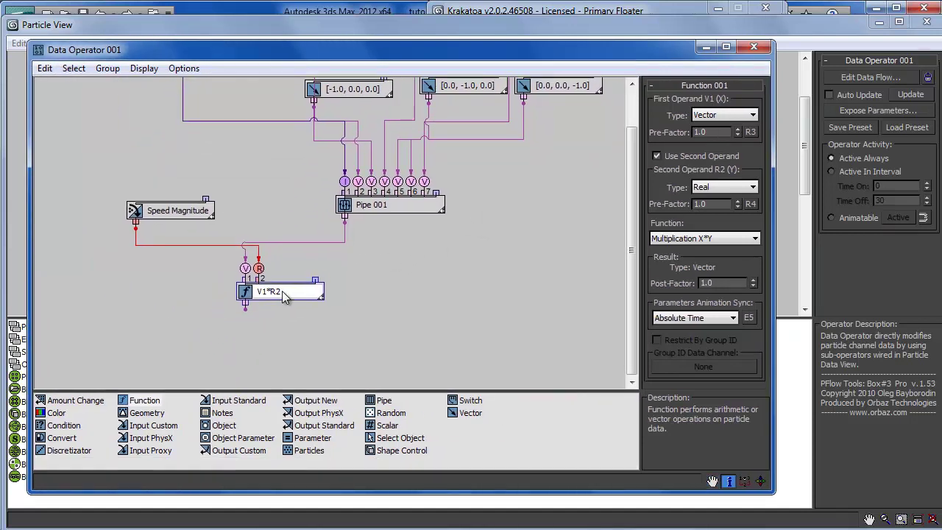
Step: Add an Output Standard sub-operator below the Pipe, set it to Speed as Vector, and move it slightly lower
middle_drag(406, 307, 395, 296)
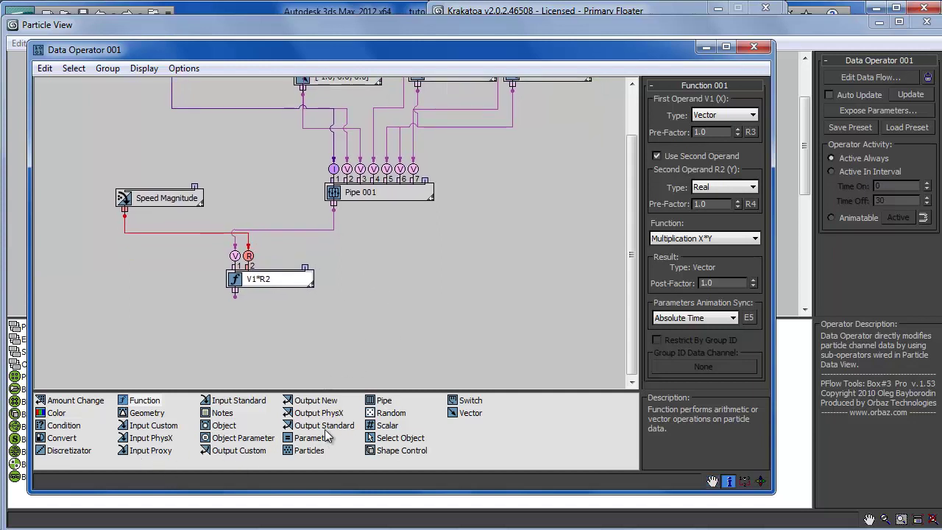
drag(324, 425, 377, 302)
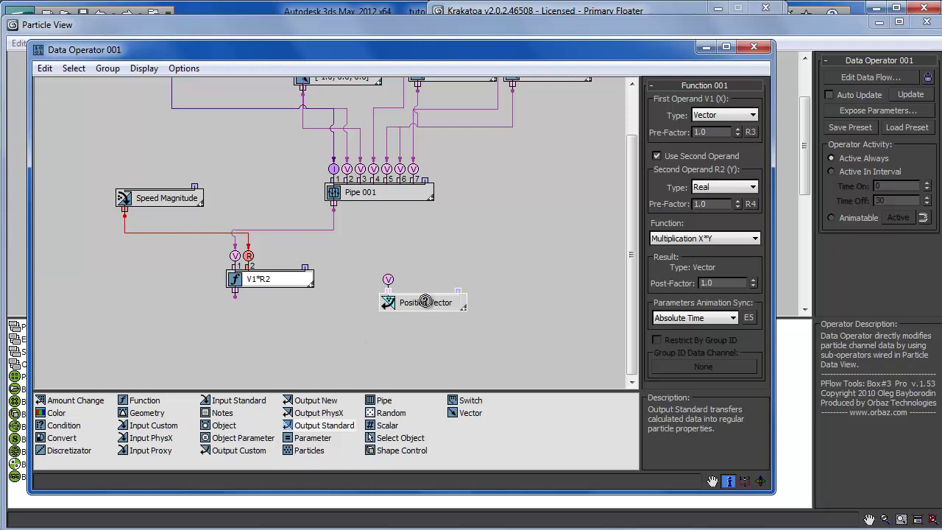
click(669, 324)
click(729, 324)
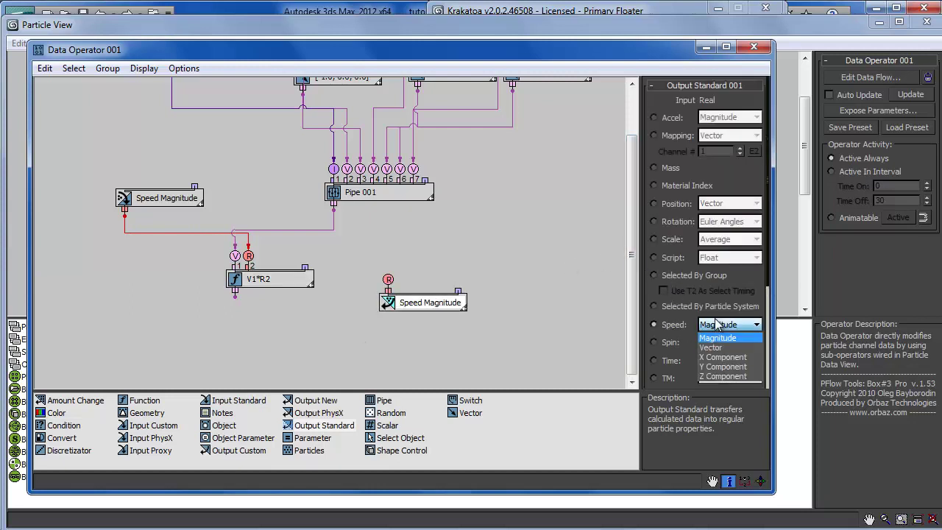
click(722, 358)
drag(388, 312, 385, 332)
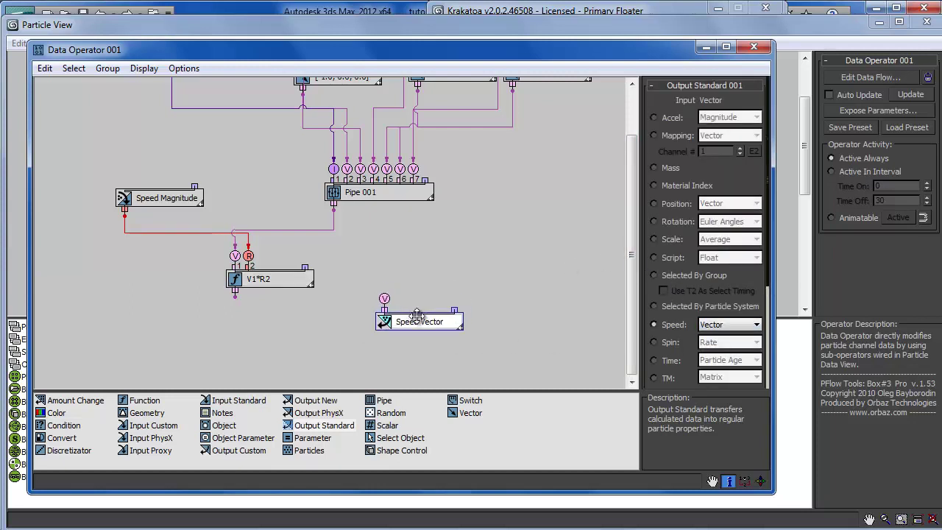
Step: Wire the multiplication Function's output to the Speed Vector output's input and move that output sub-operator slightly closer to the Function
drag(235, 293, 384, 302)
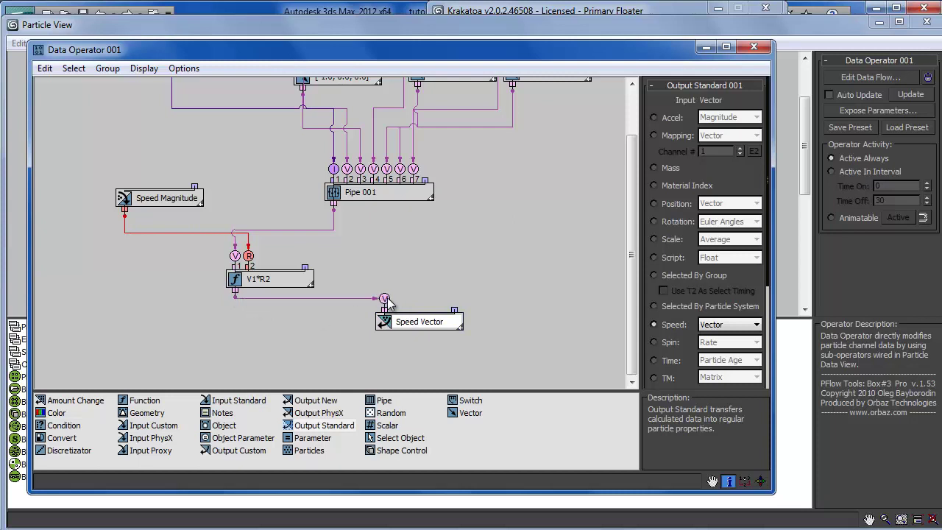
drag(434, 322, 428, 320)
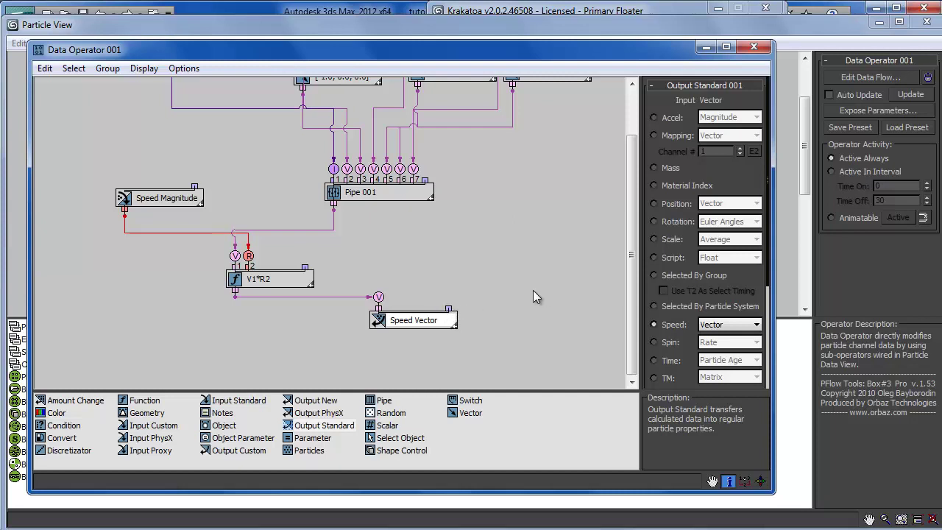
middle_drag(546, 316, 511, 320)
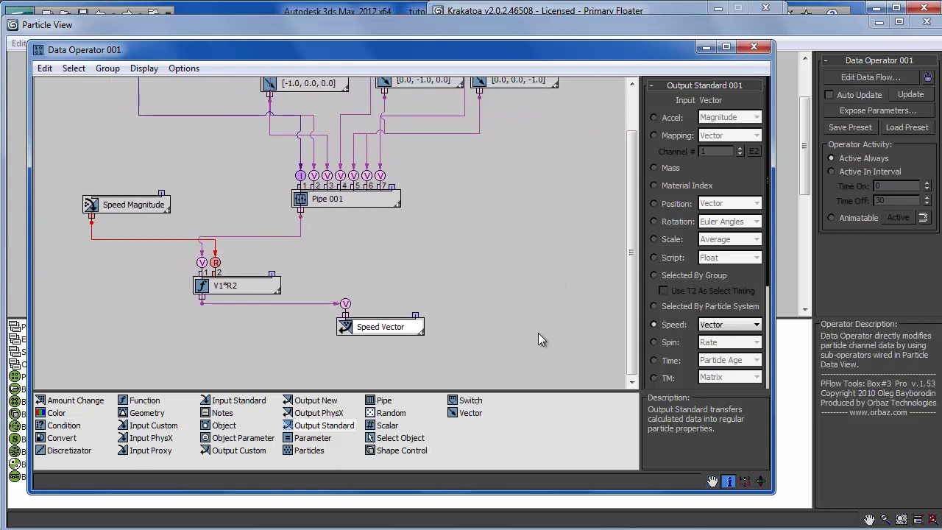
Step: Add a Random sub-operator to the right of the Pipe, keeping Real output and the Normal (Gaussian) distribution
drag(389, 413, 505, 183)
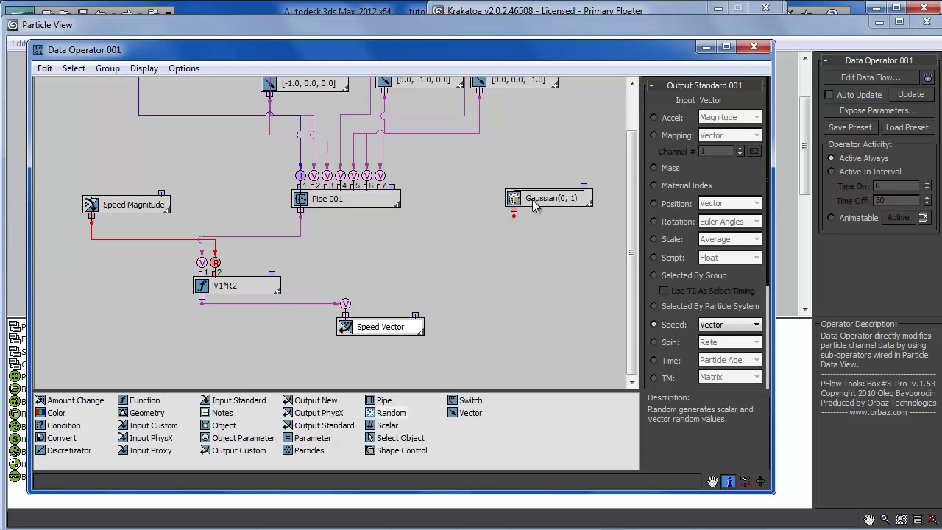
click(541, 207)
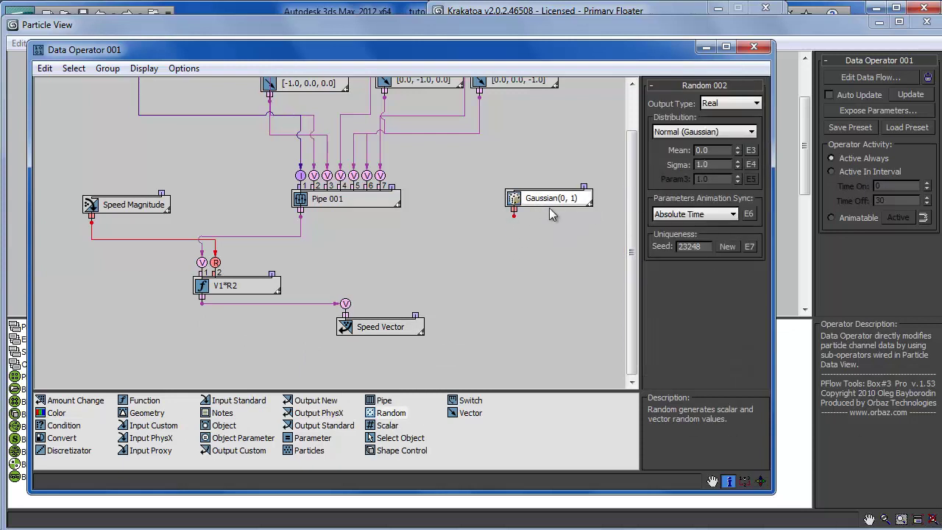
middle_drag(597, 339, 579, 354)
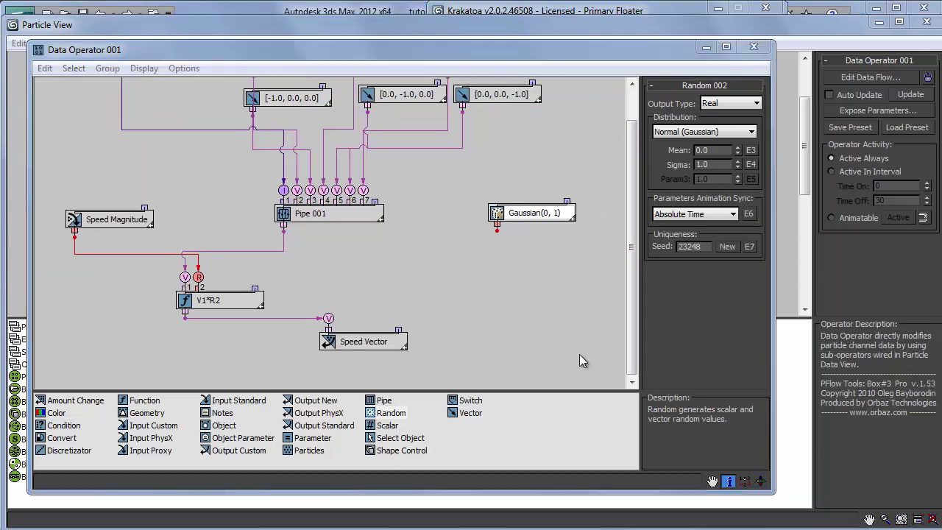
middle_drag(482, 316, 469, 304)
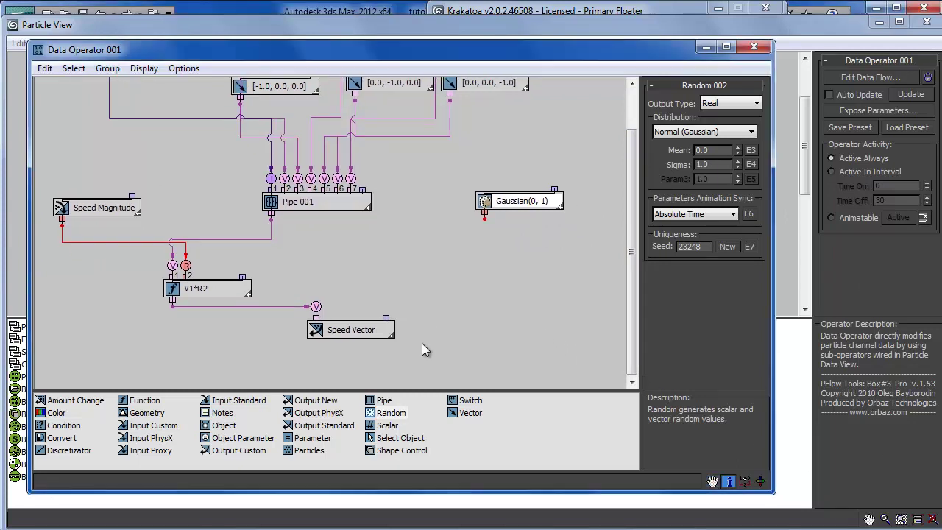
Step: Add a Condition sub-operator below the new Random and wire the Random's real output into it
click(331, 445)
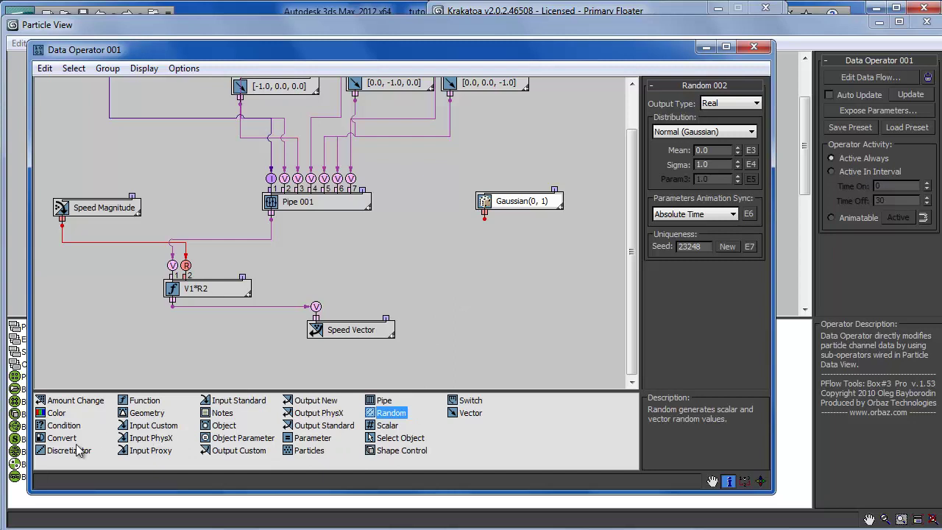
drag(65, 427, 449, 252)
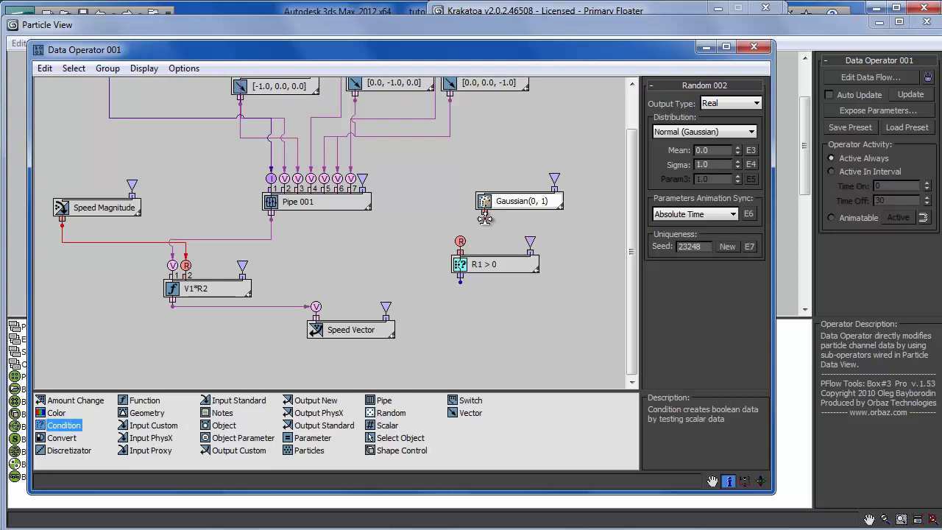
drag(485, 219, 460, 241)
drag(505, 266, 507, 272)
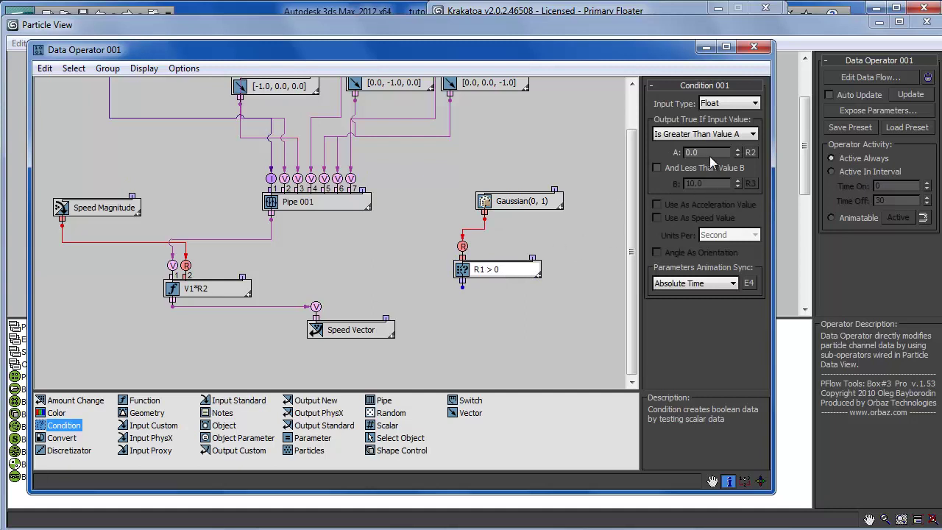
Step: Set the Condition to output true if the input Is Less Than Value A, with A at 0.3
click(712, 137)
click(707, 147)
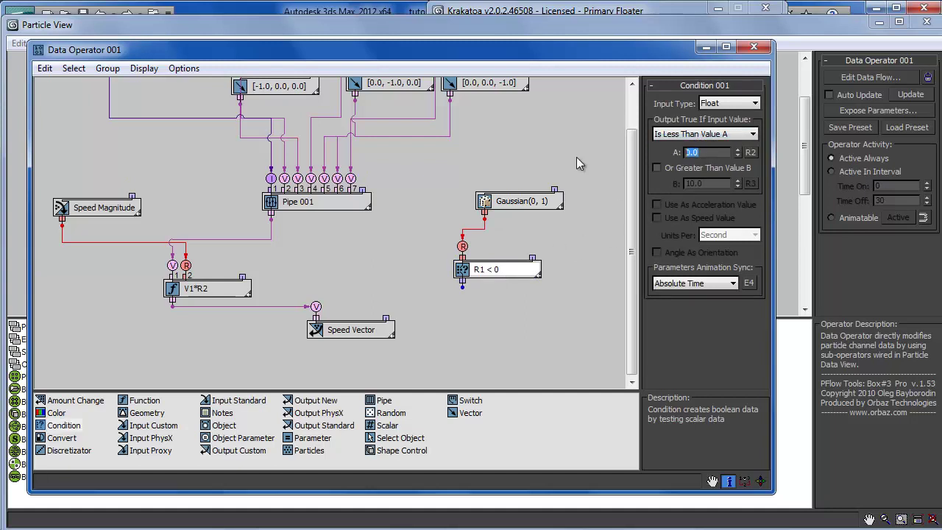
text(0.3)
key(Return)
Step: Wire the Condition's output to the Speed Vector output's filter input and move that output sub-operator slightly lower
drag(463, 288, 388, 303)
drag(371, 334, 365, 340)
middle_drag(418, 254, 424, 333)
middle_drag(288, 238, 389, 275)
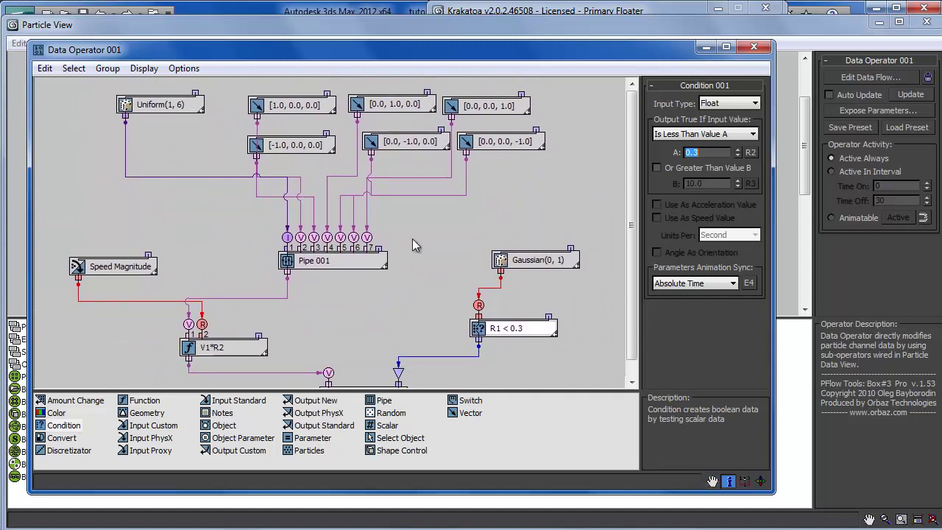
Step: Close the data flow editor and minimize Particle View, both MagmaFlow windows, the Material Editor and the Krakatoa floater to uncover the viewport
click(753, 50)
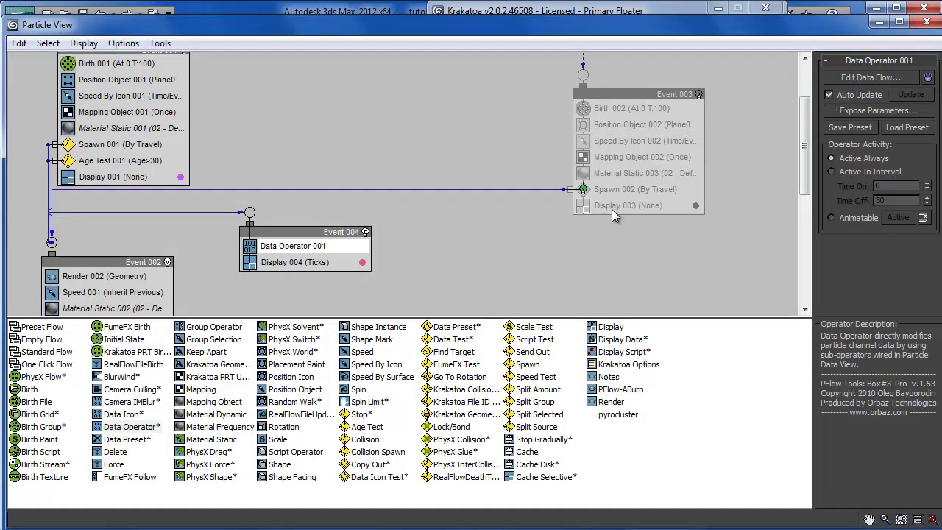
click(880, 25)
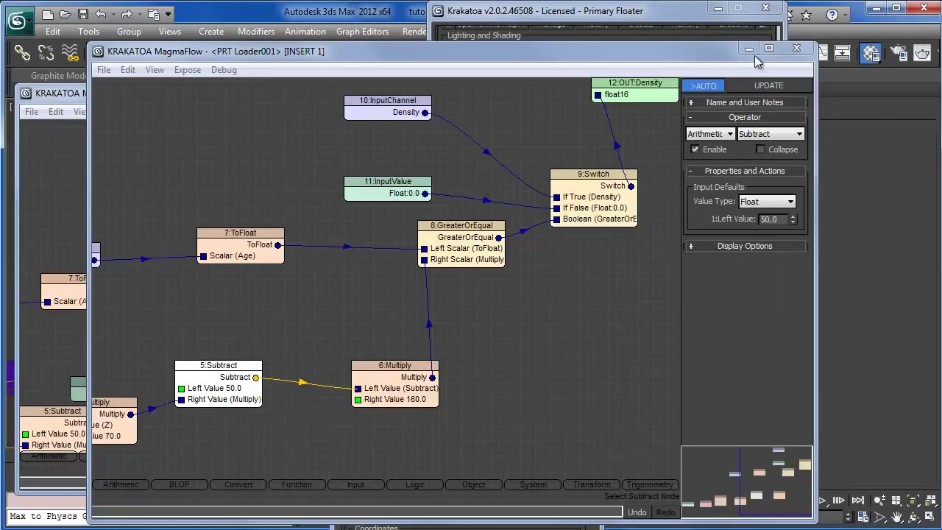
click(749, 49)
click(676, 91)
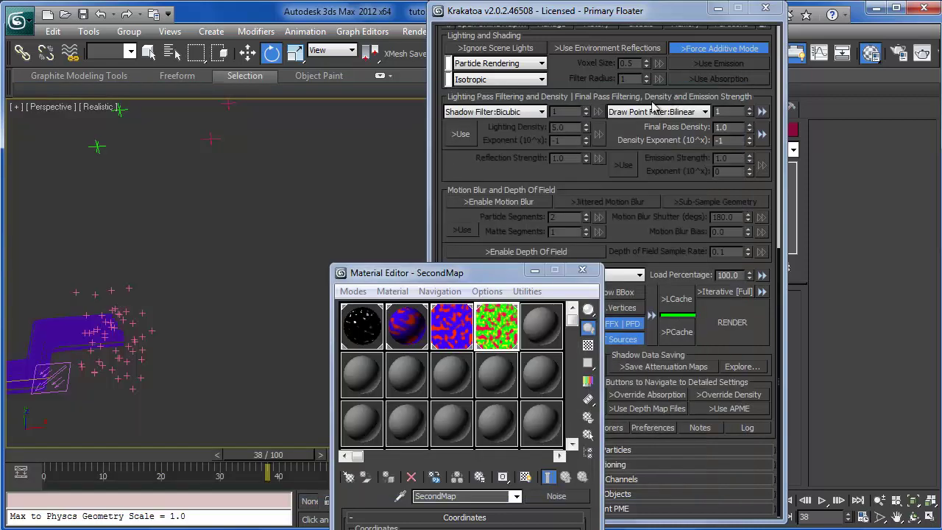
drag(102, 462, 154, 460)
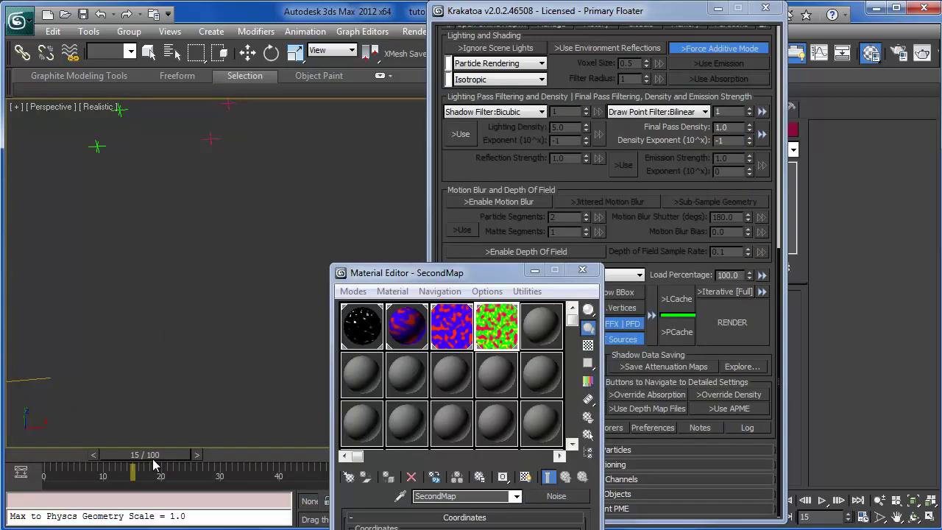
click(534, 270)
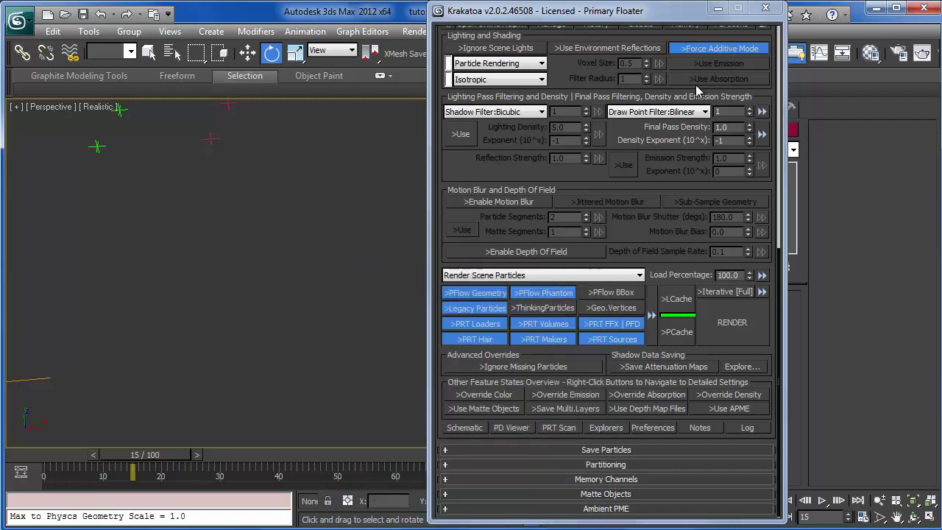
click(723, 8)
Step: Scrub the animation to frame 46, examine how the particles spread in the viewport, and return to frame 0
middle_drag(330, 353, 447, 248)
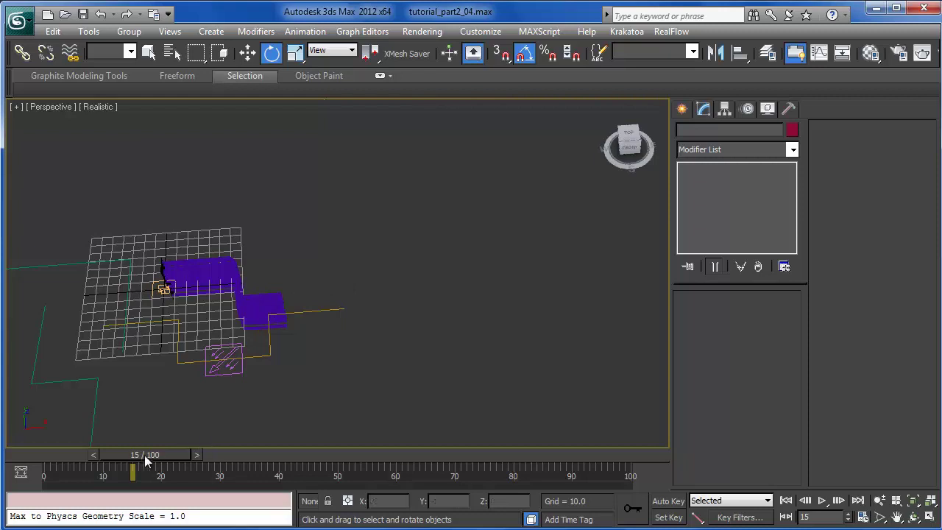
drag(146, 458, 415, 316)
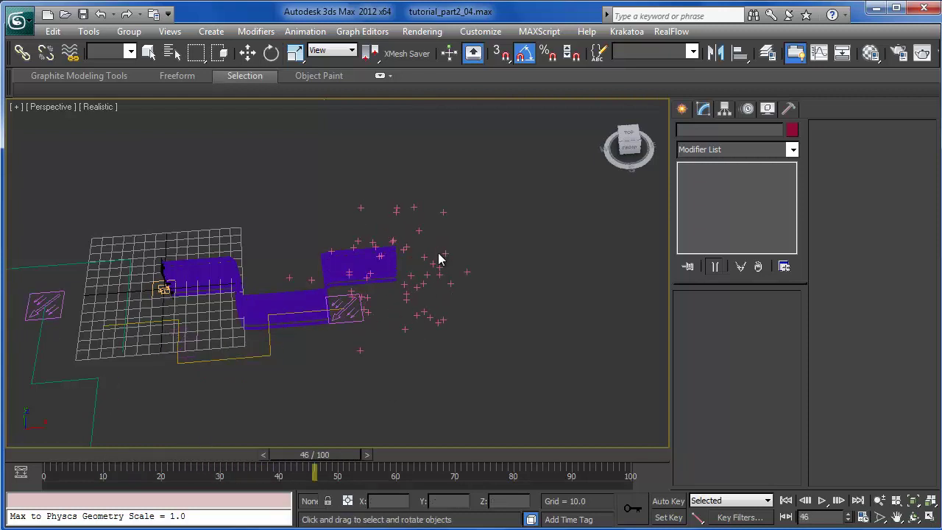
middle_drag(399, 344, 432, 278)
middle_drag(491, 264, 444, 319)
scroll(385, 261, up, 3)
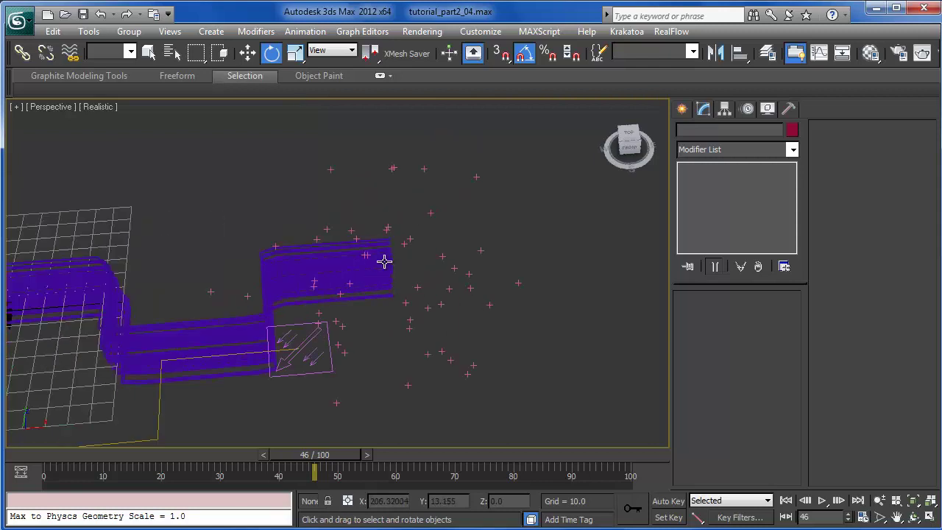
click(840, 501)
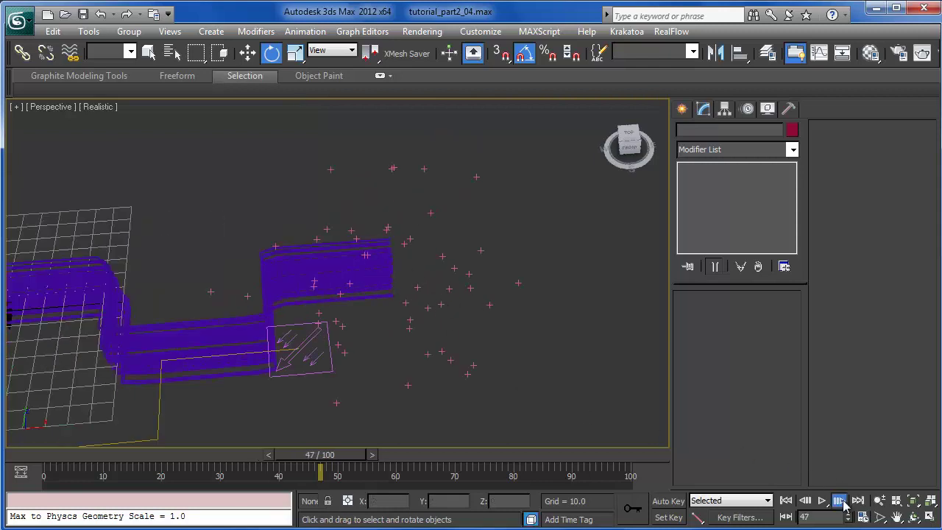
click(787, 501)
middle_drag(434, 326, 474, 336)
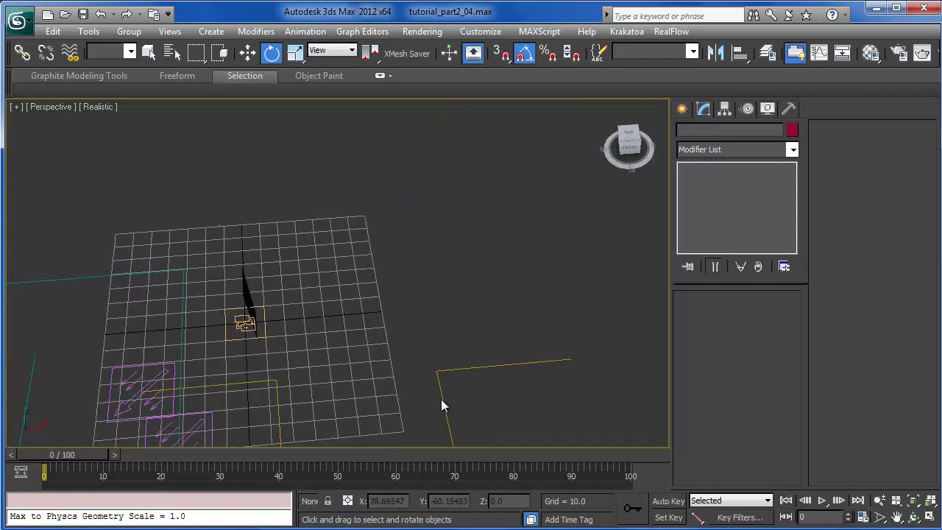
middle_drag(439, 400, 335, 377)
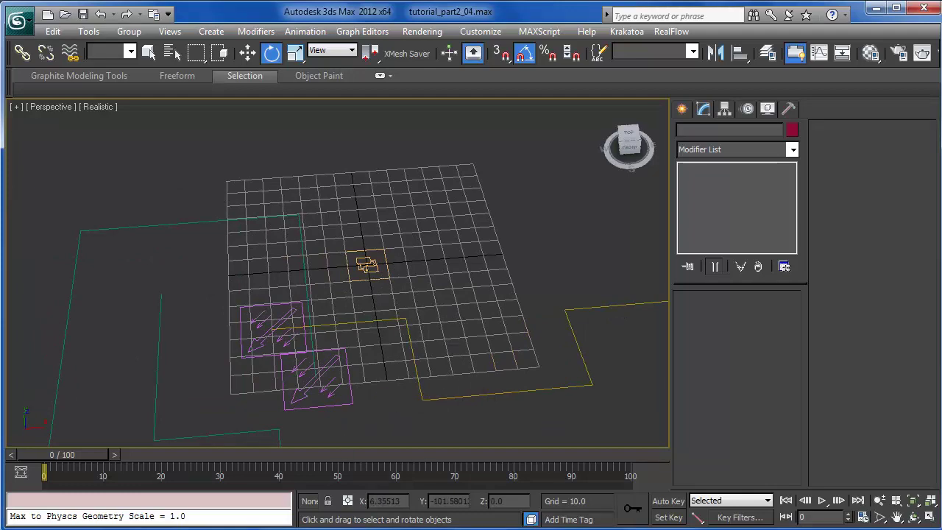
Step: Reopen Particle View, move Age Test 001's output to the right side of Event 001, and reposition Event 004 below it
key(6)
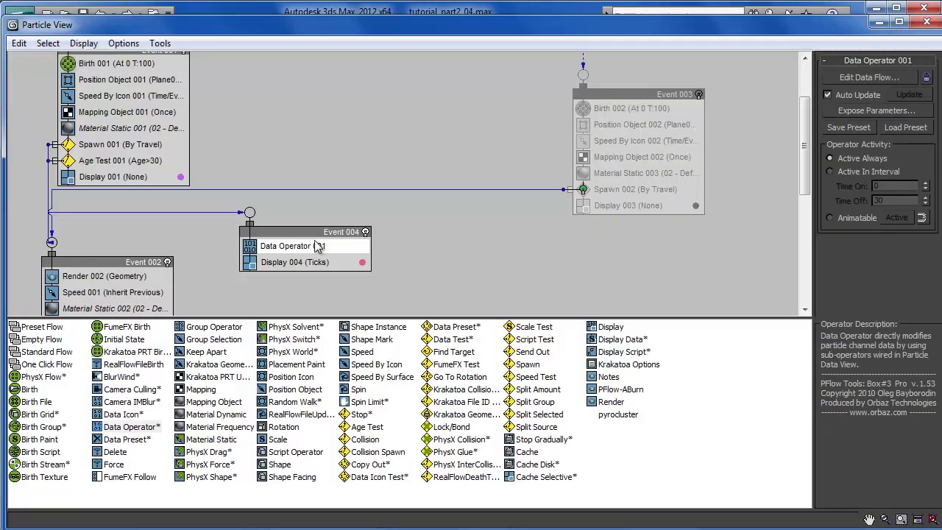
middle_drag(496, 247, 489, 235)
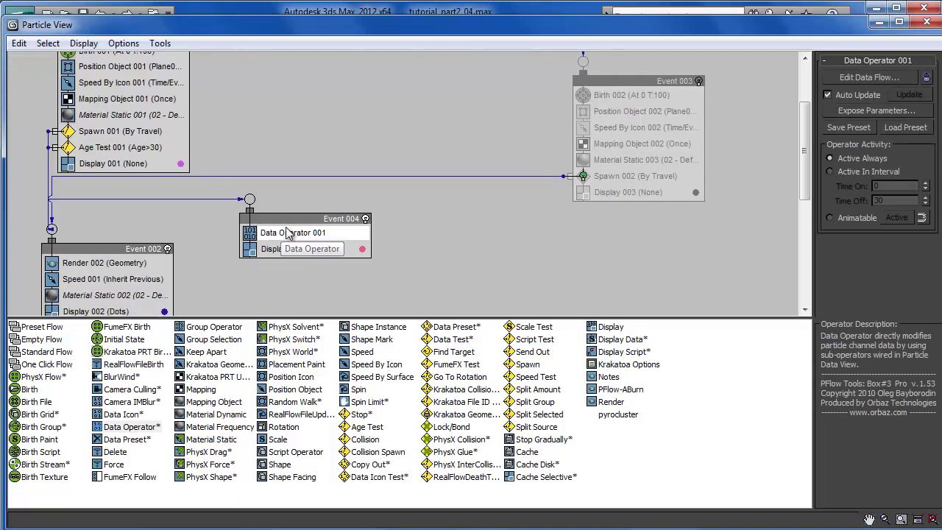
drag(283, 222, 380, 215)
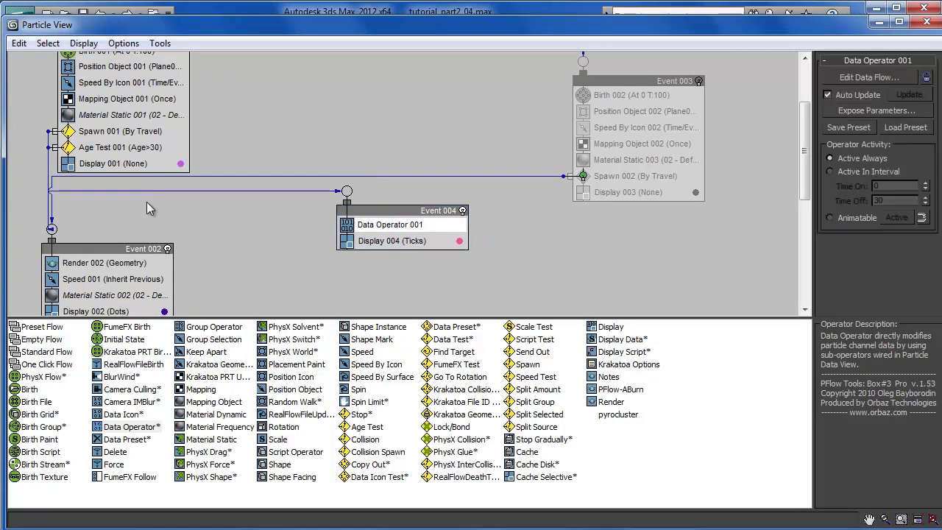
drag(54, 147, 102, 149)
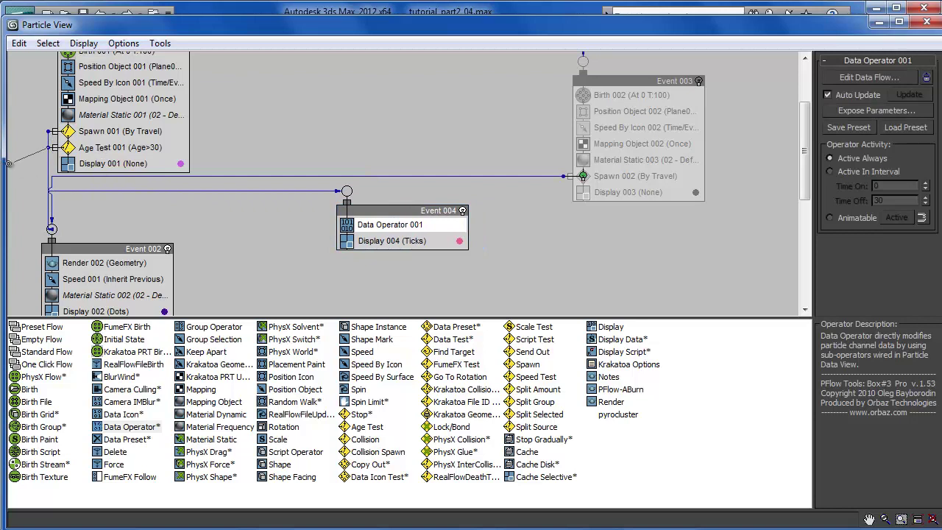
drag(9, 164, 237, 158)
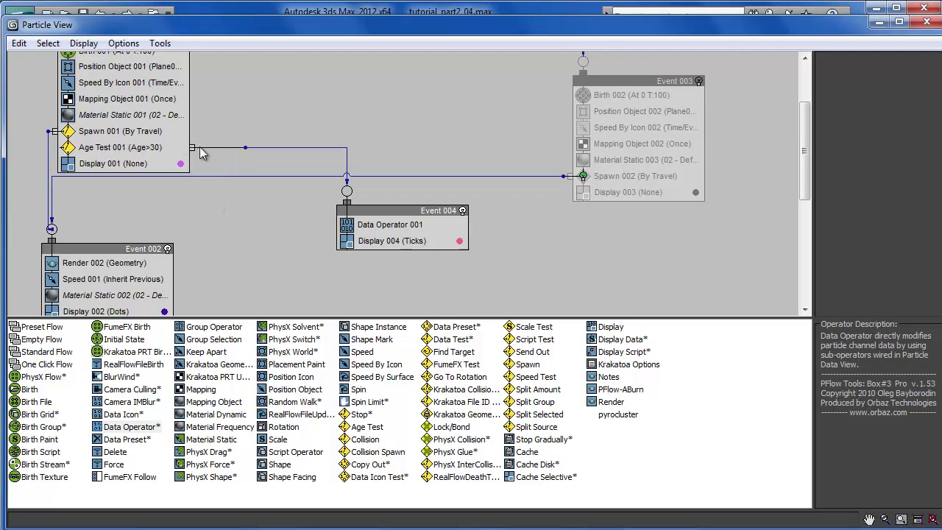
drag(396, 220, 352, 234)
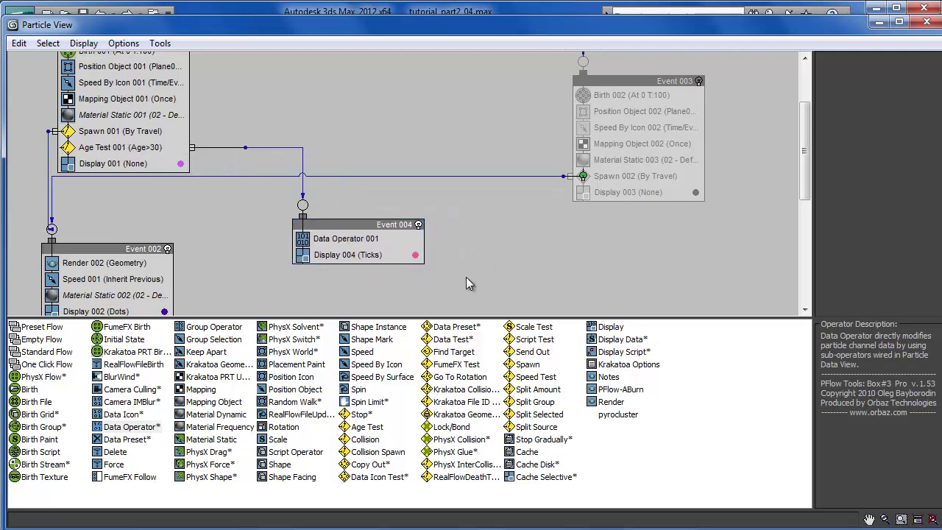
Step: Move Age Test 001 above Spawn 001 and Material Static 001 in Event 001
click(120, 131)
scroll(360, 243, up, 3)
scroll(363, 130, down, 3)
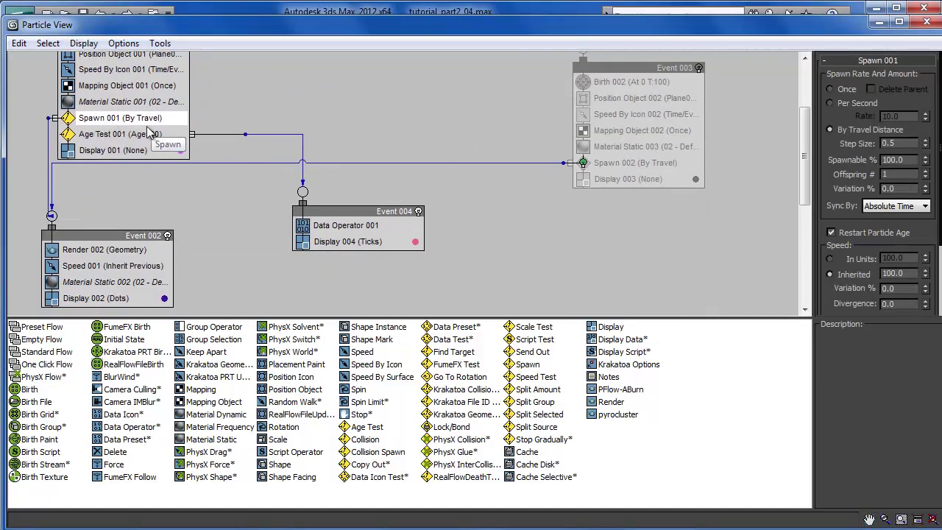
mouse_move(272, 246)
middle_down()
mouse_move(272, 233)
mouse_move(270, 241)
middle_up()
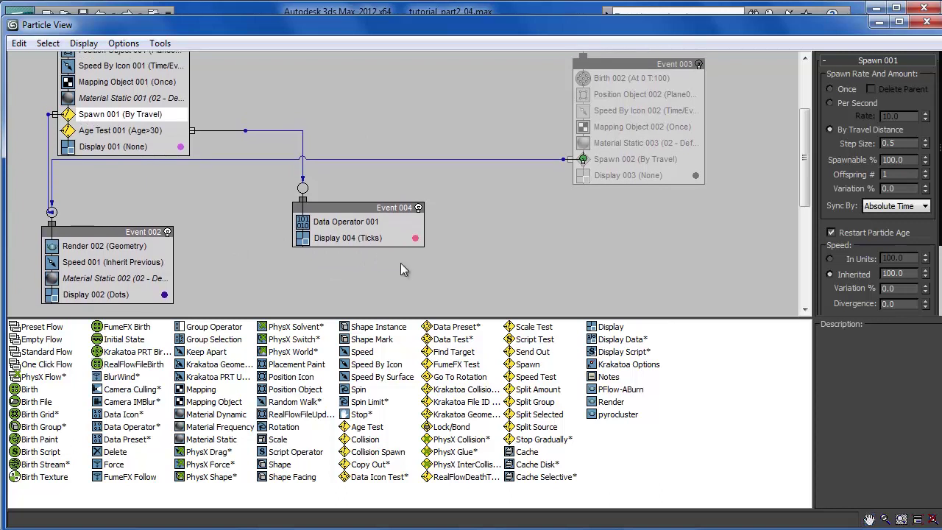
middle_drag(225, 219, 230, 241)
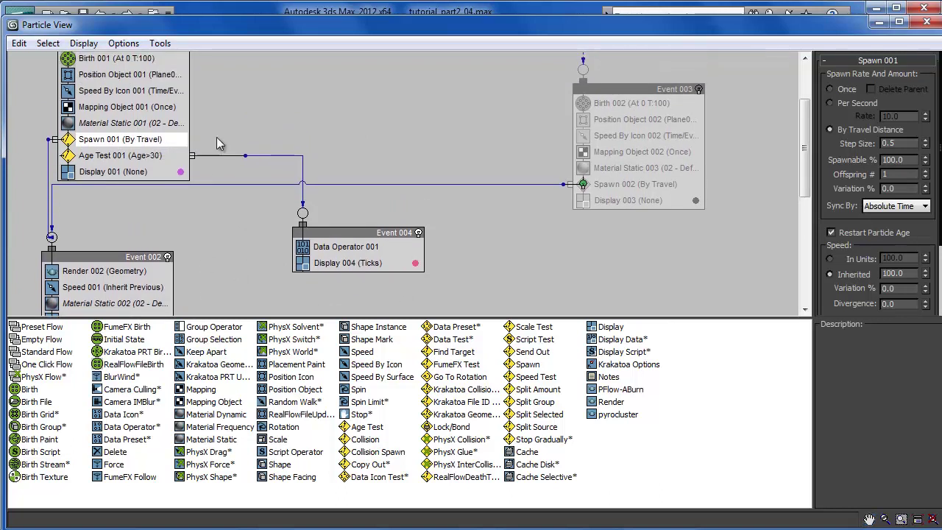
scroll(243, 134, up, 2)
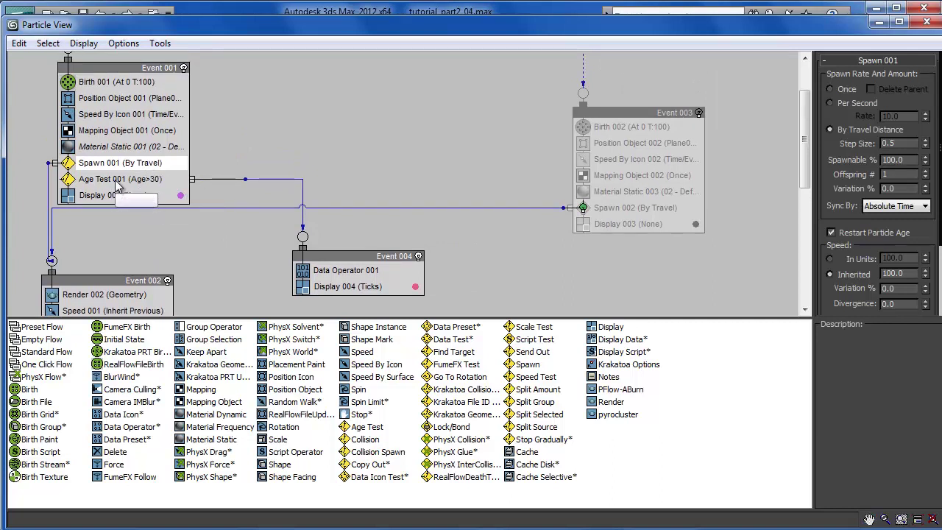
drag(118, 185, 122, 157)
scroll(235, 243, down, 1)
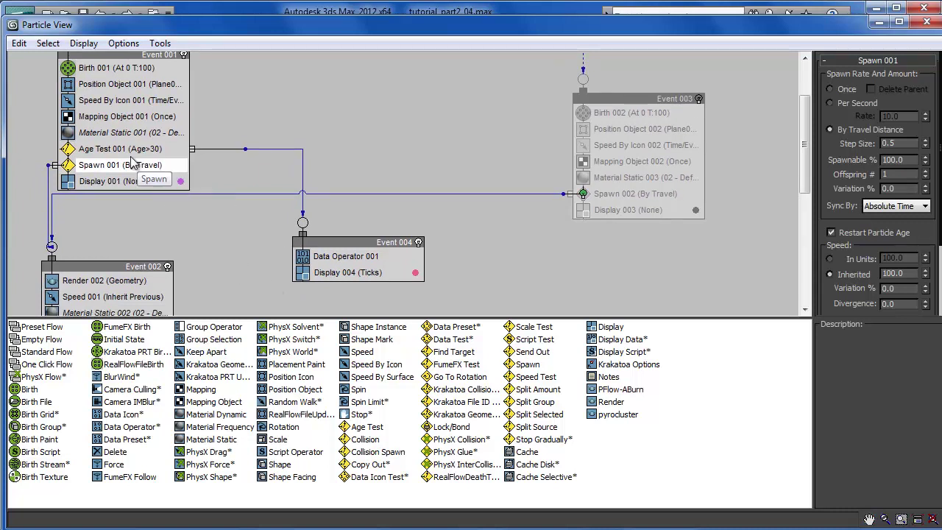
drag(122, 150, 112, 150)
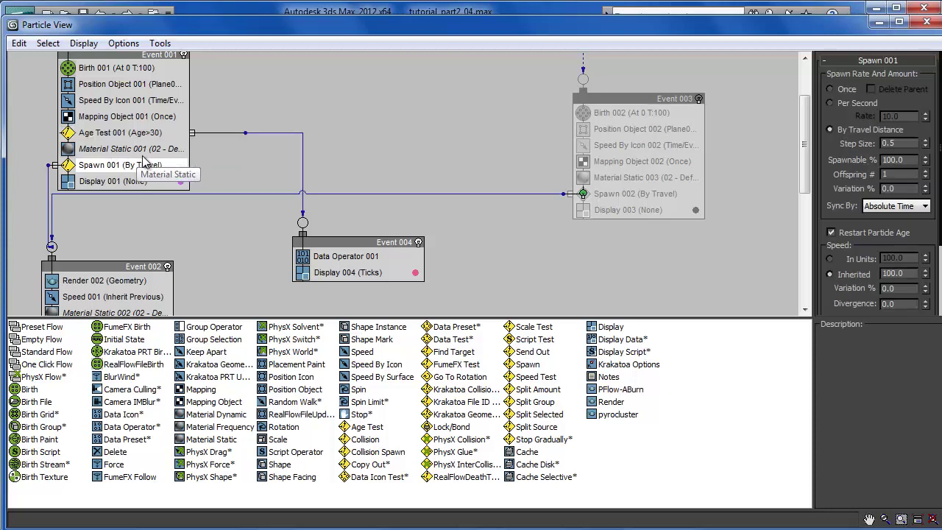
Step: Move Material Static 001 above Age Test 001 in Event 001 and shift Event 002 slightly to the right
click(180, 166)
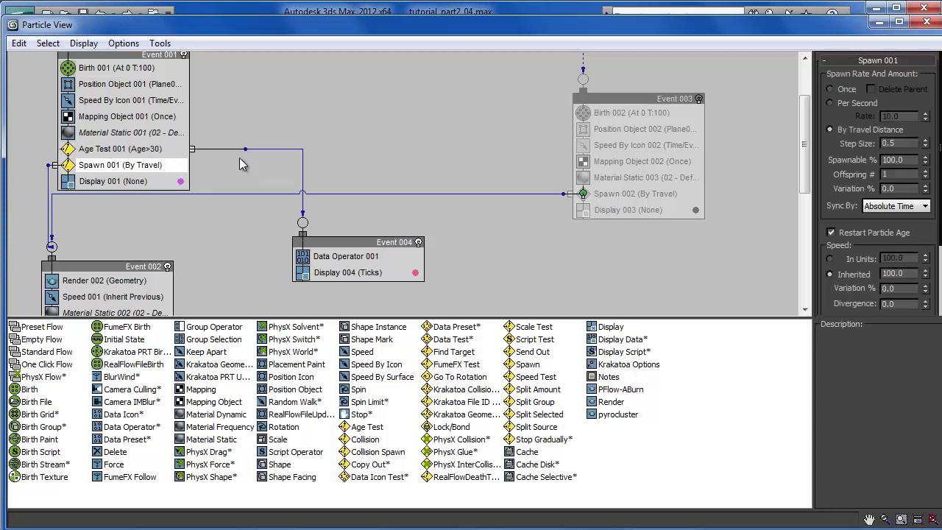
middle_drag(214, 219, 214, 213)
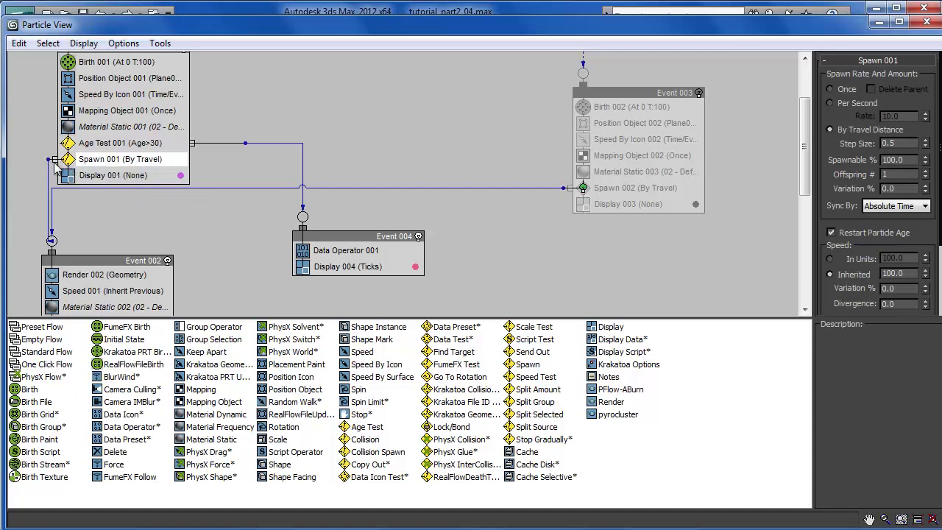
drag(105, 268, 135, 274)
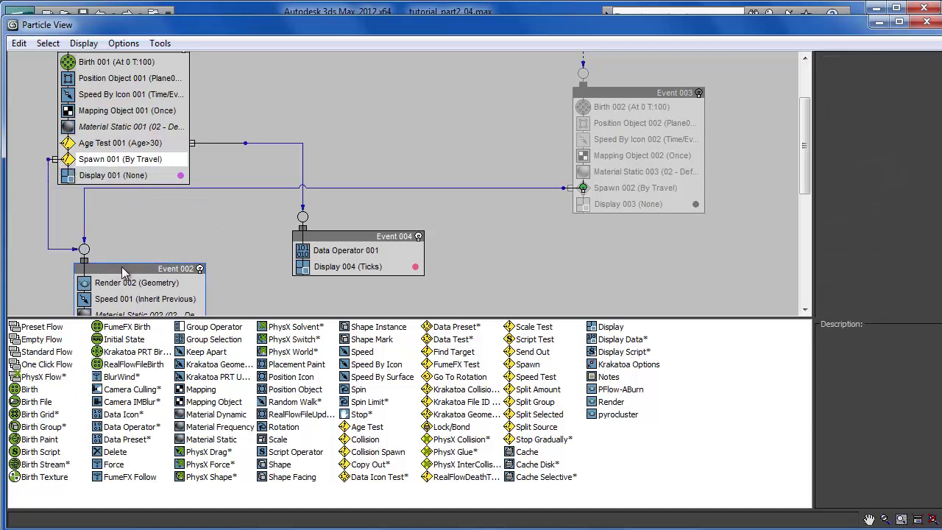
middle_drag(200, 218, 234, 215)
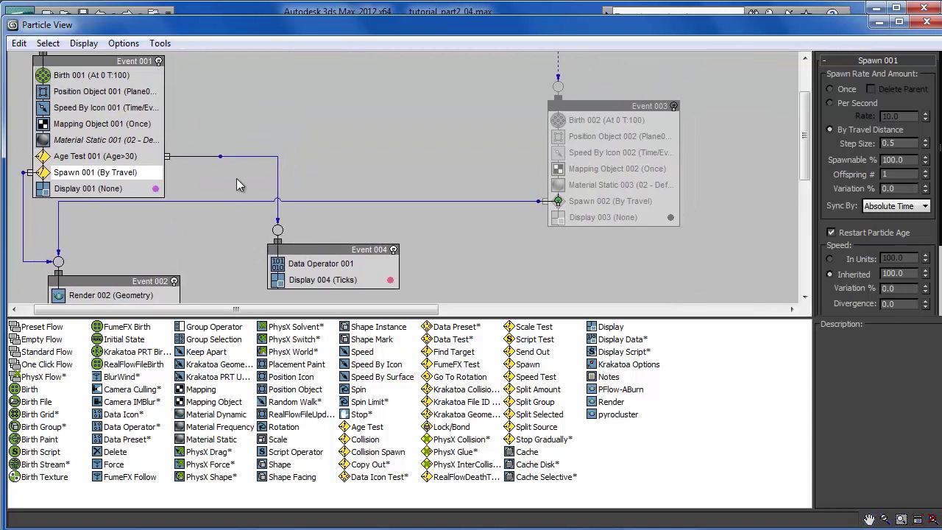
click(207, 188)
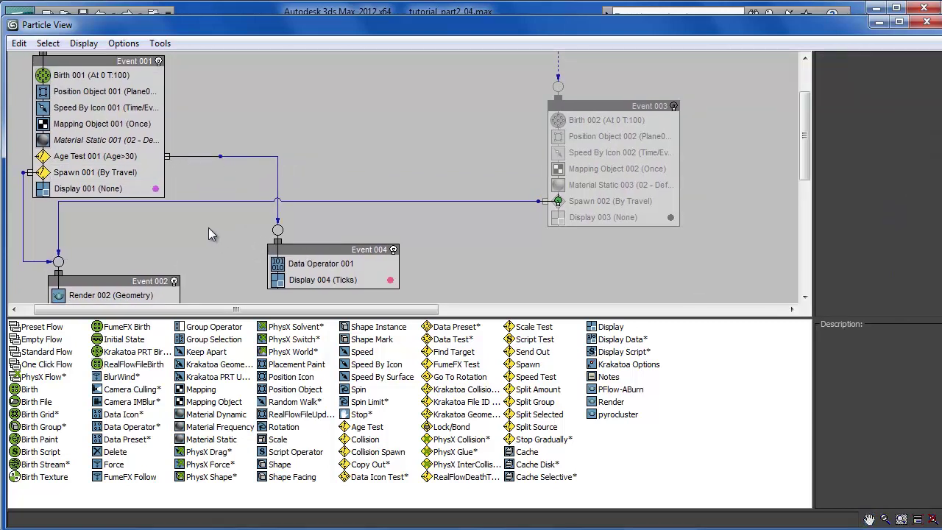
click(131, 158)
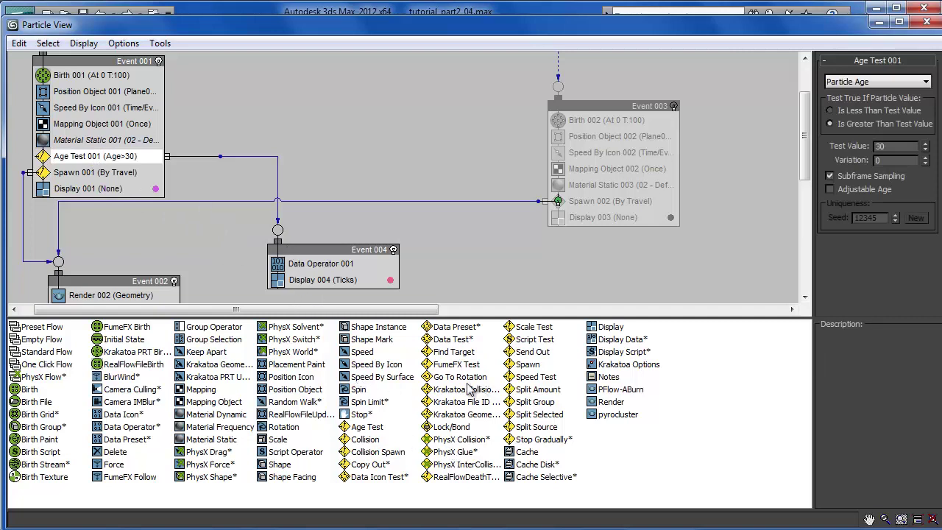
Step: Add a Spawn test below Data Operator 001 in Event 004, spawning By Travel Distance with a step size of 0.5
drag(528, 365, 306, 278)
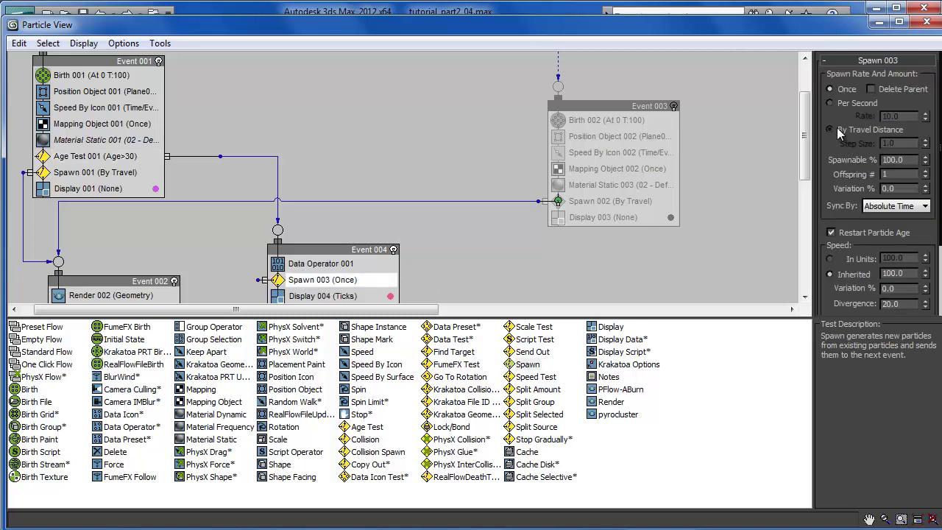
click(832, 130)
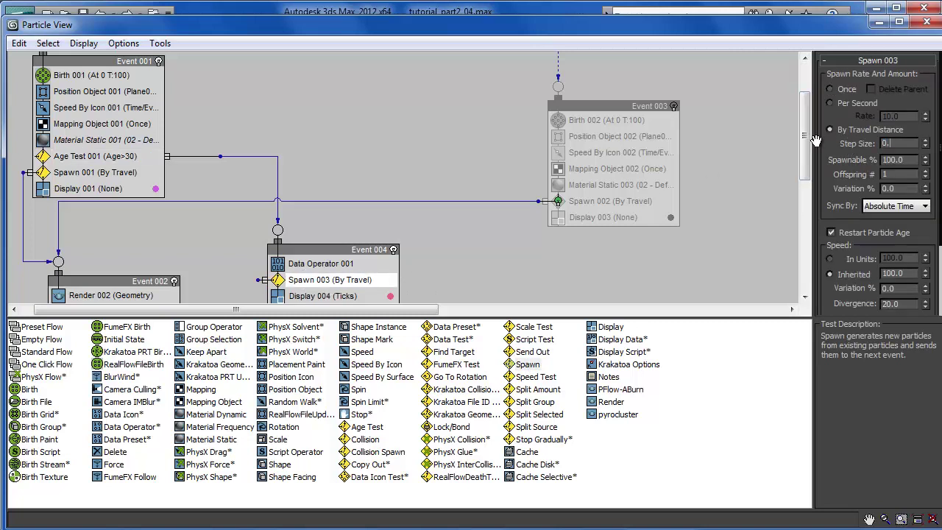
text(0.5)
key(Return)
Step: Compare the Event 004 Spawn test with Spawn 001 and set its speed divergence to 0
click(96, 173)
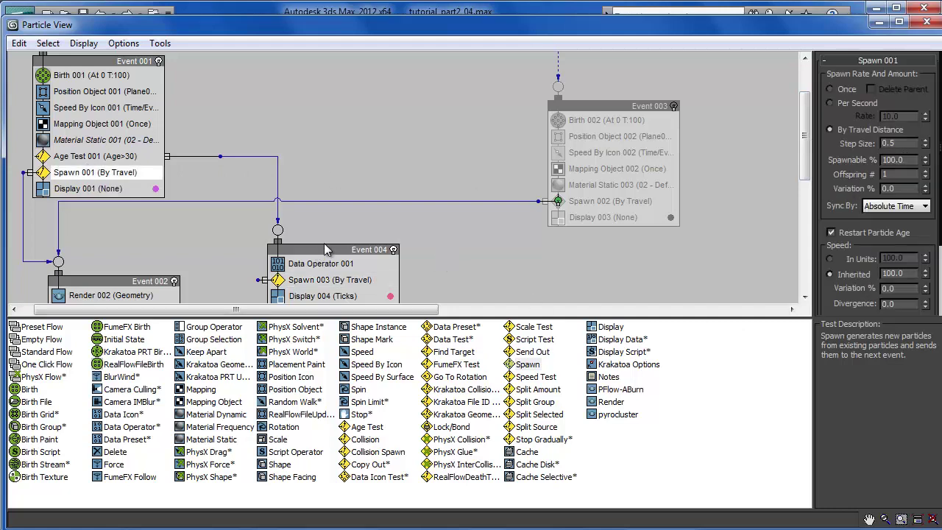
click(309, 281)
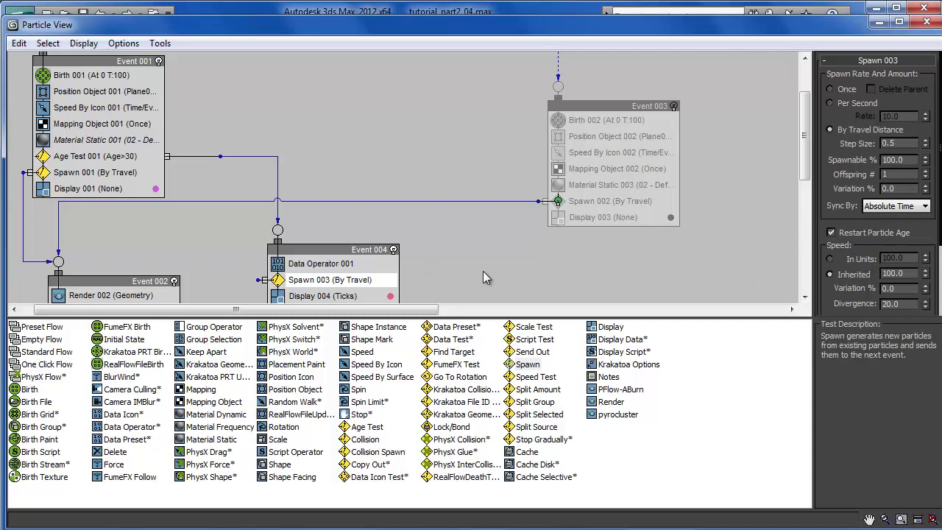
middle_drag(483, 278, 523, 200)
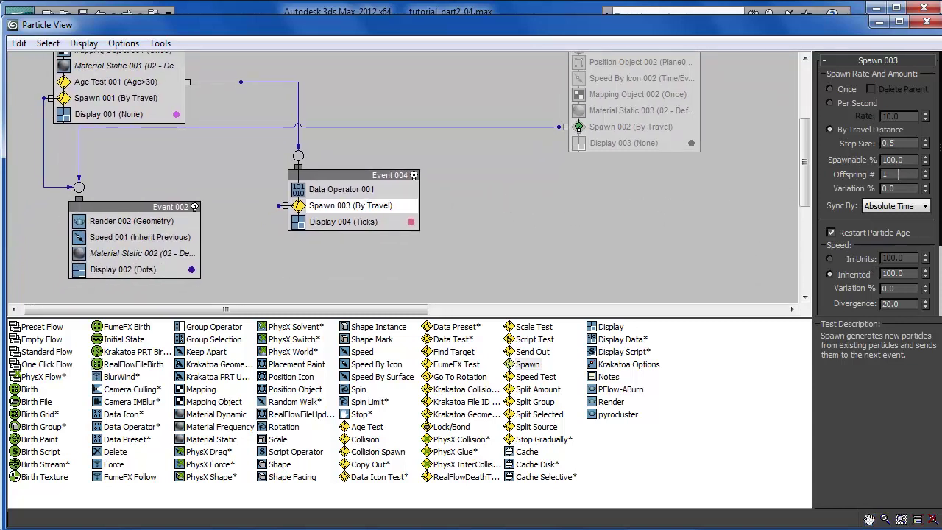
scroll(858, 283, down, 3)
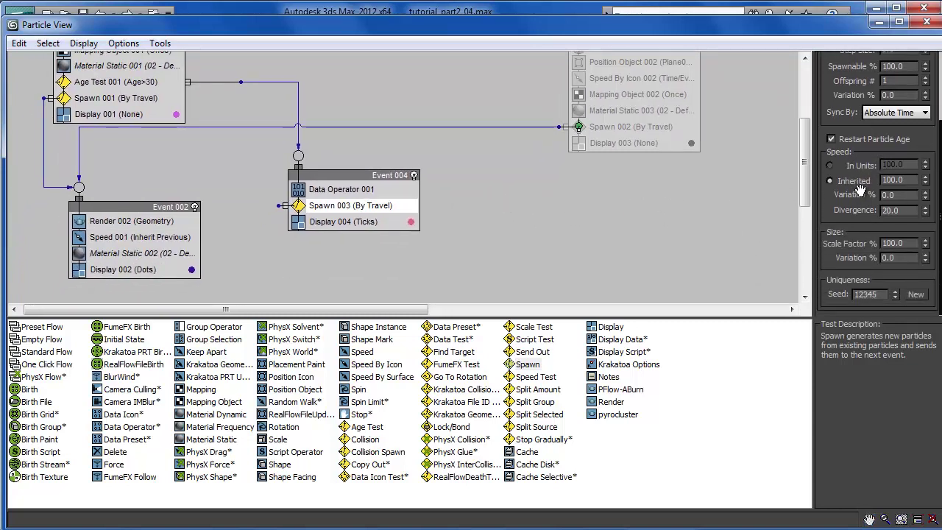
scroll(854, 210, up, 3)
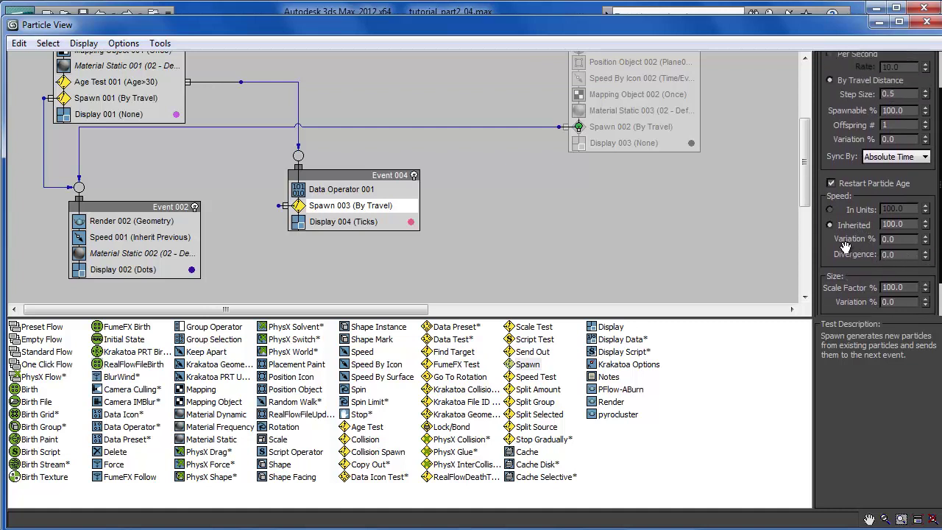
drag(832, 161, 835, 148)
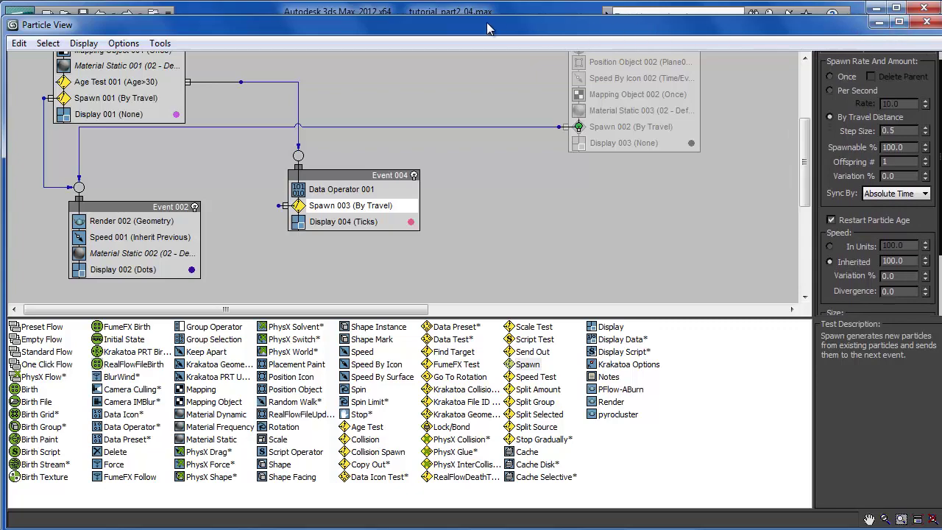
Step: Reposition the Particle View window and wire Spawn 003's output in Event 004 to the input of Event 002
drag(402, 26, 417, 14)
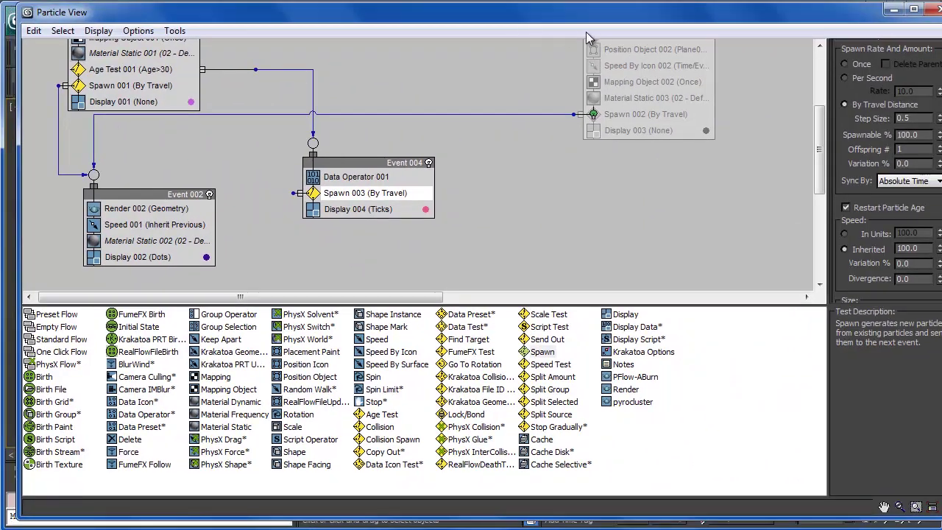
drag(490, 27, 443, 26)
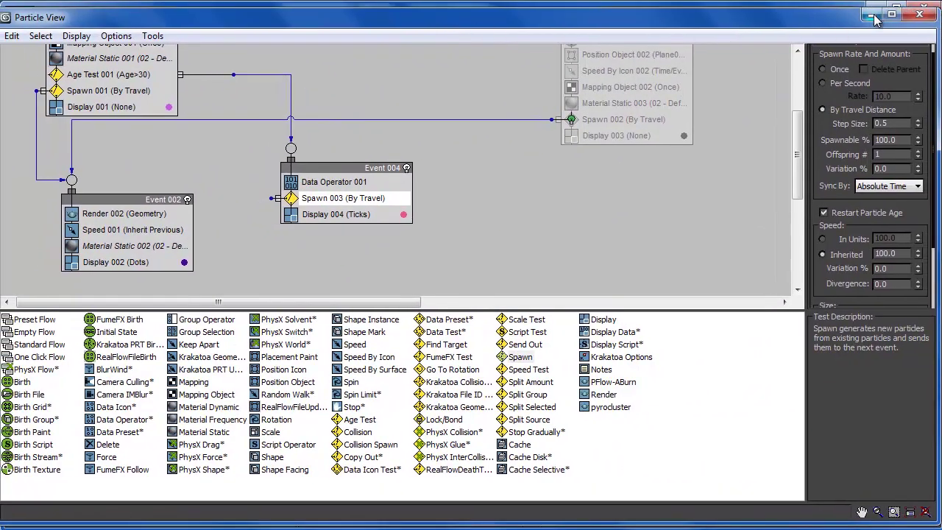
click(886, 10)
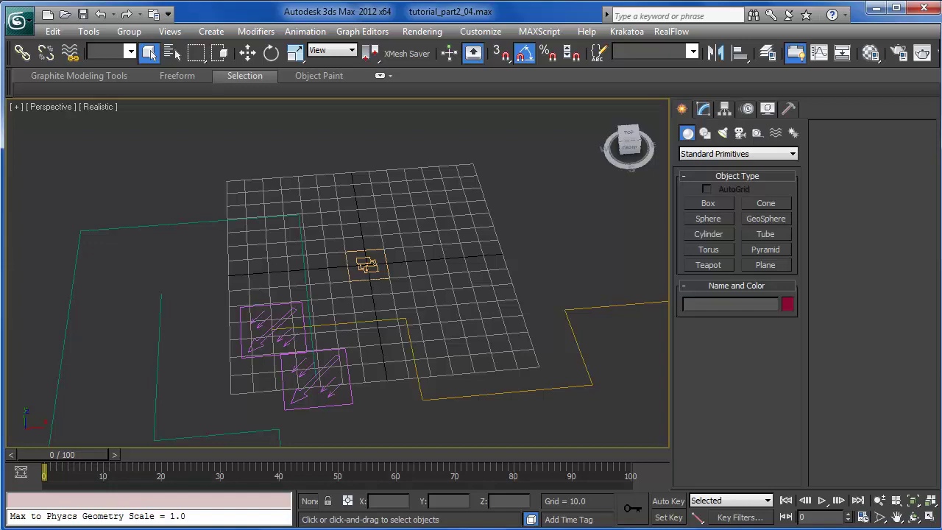
key(6)
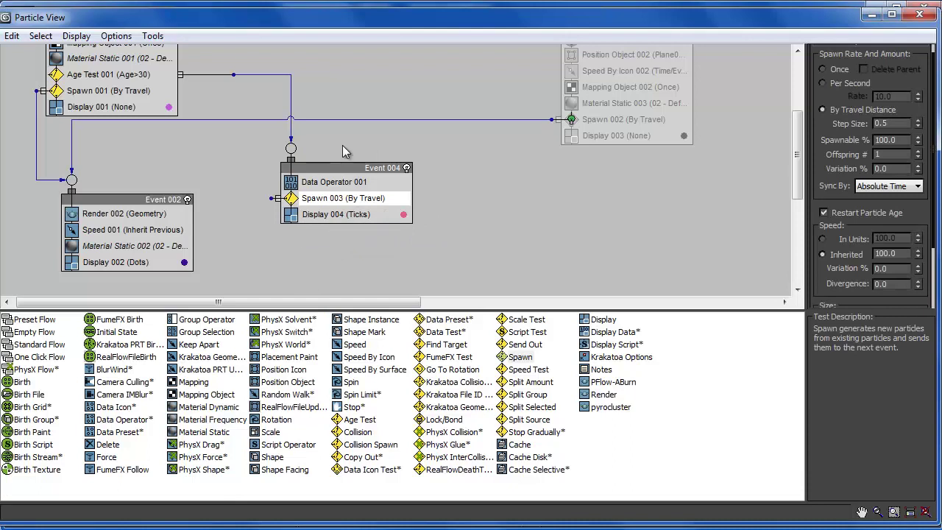
middle_drag(292, 237, 315, 240)
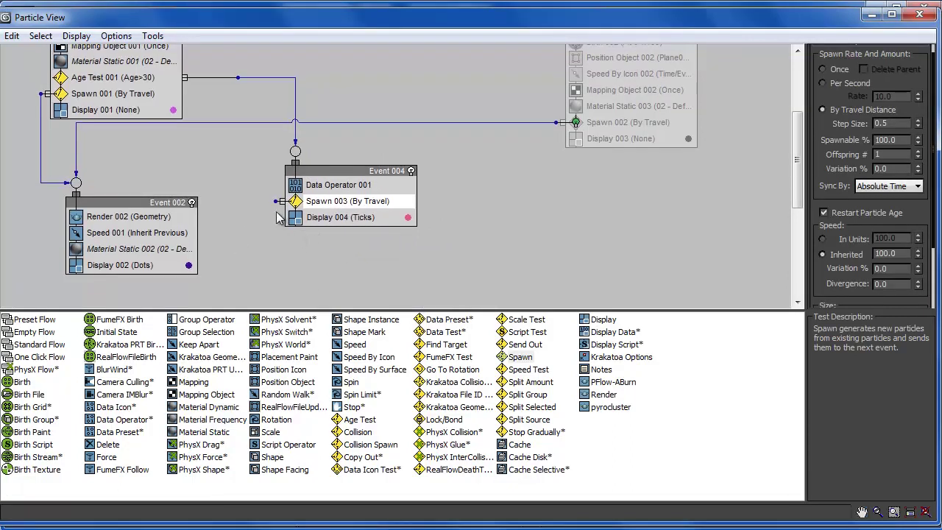
drag(162, 189, 77, 182)
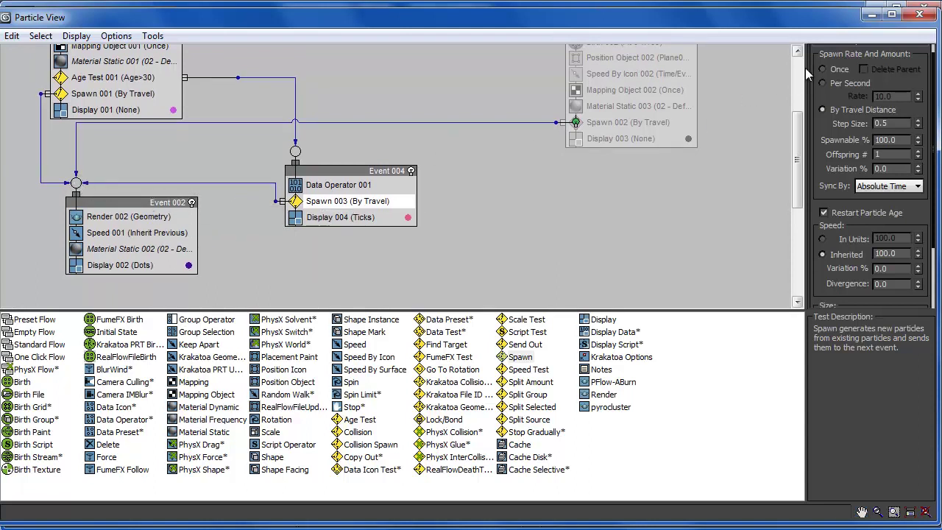
Step: Minimize Particle View, scrub the animation to frames 39 and 54, and examine the particle trails around the branching area
click(870, 16)
drag(91, 455, 223, 456)
middle_drag(516, 349, 181, 377)
drag(212, 457, 287, 457)
middle_drag(558, 316, 397, 361)
scroll(399, 349, up, 3)
scroll(375, 328, down, 1)
alt+middle_drag(312, 335, 332, 306)
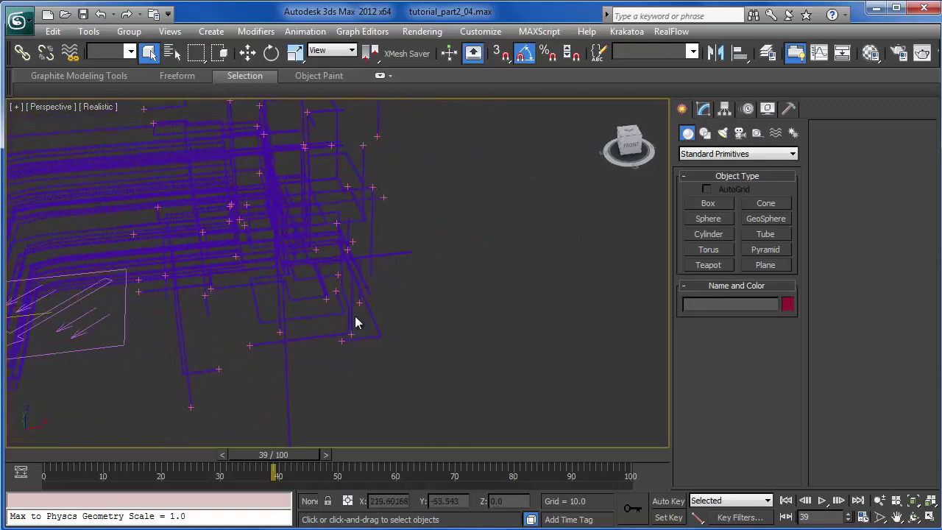
drag(274, 454, 370, 458)
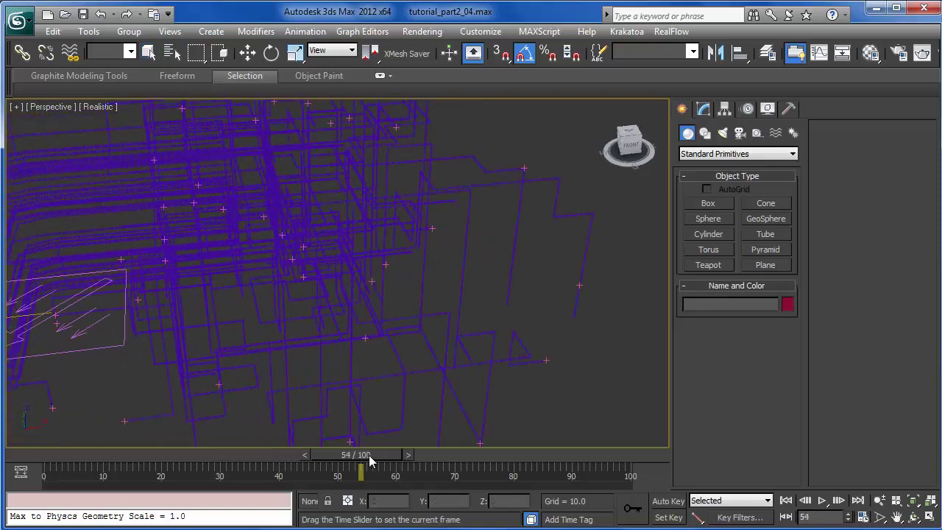
middle_drag(335, 367, 351, 356)
scroll(401, 322, down, 3)
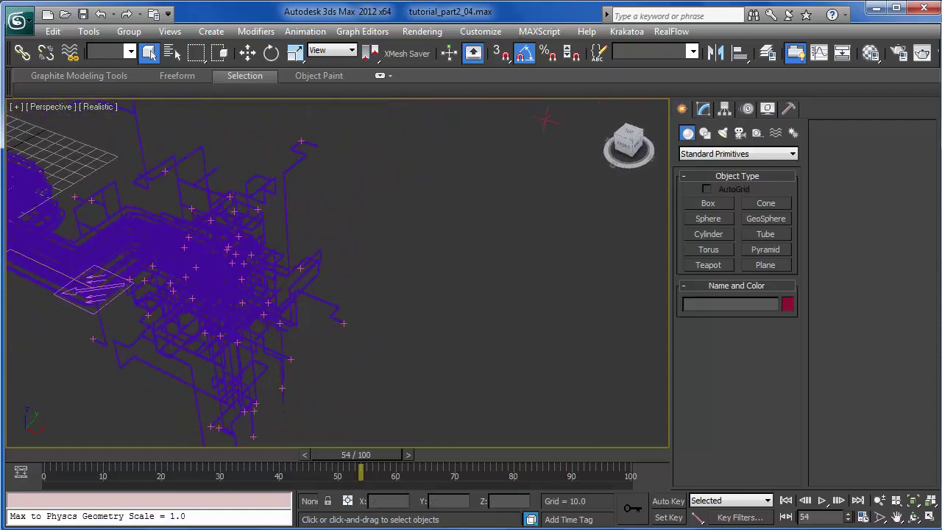
Step: Reopen Particle View, review the wiring between the events, and shift Event 004 slightly
key(6)
middle_drag(474, 195, 484, 262)
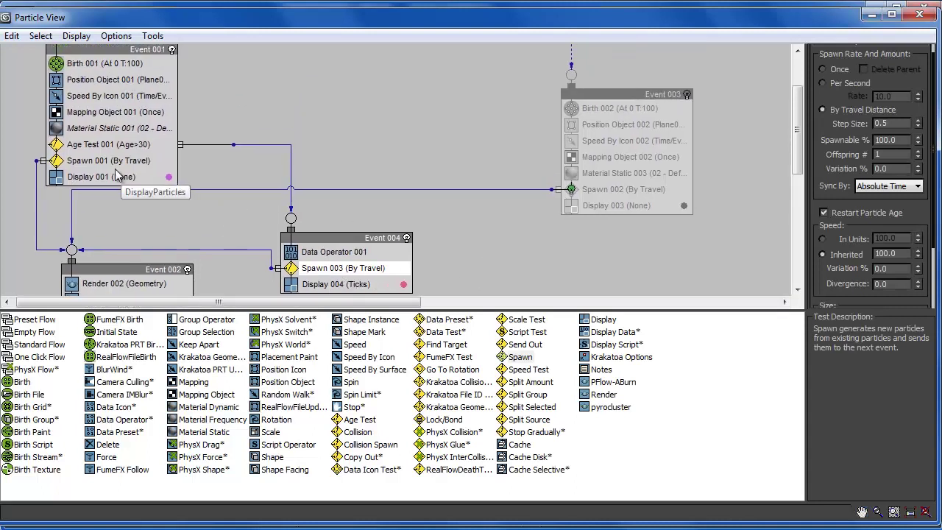
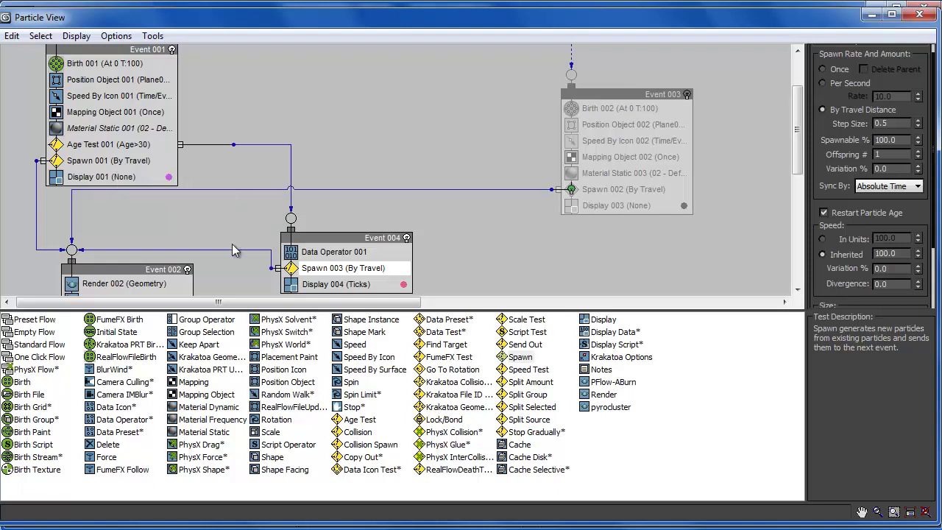
middle_drag(232, 244, 227, 197)
middle_drag(235, 230, 215, 189)
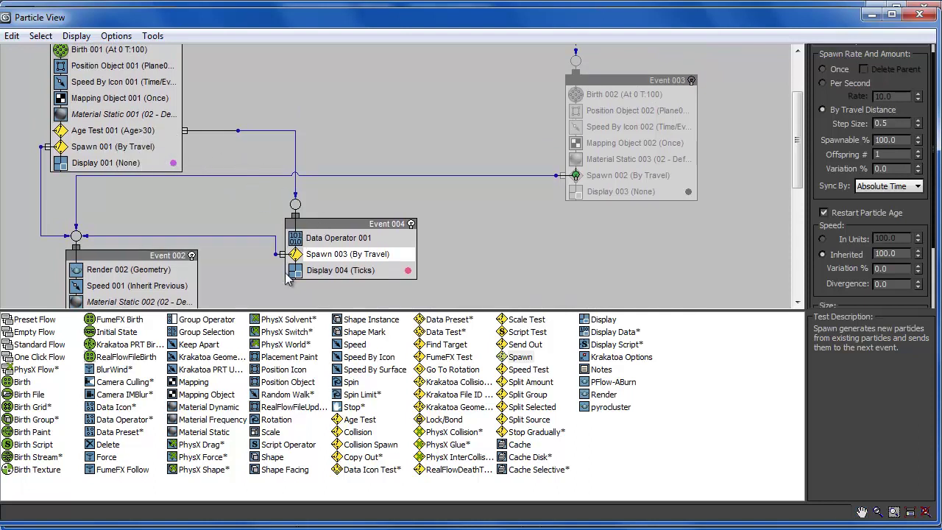
scroll(276, 276, down, 2)
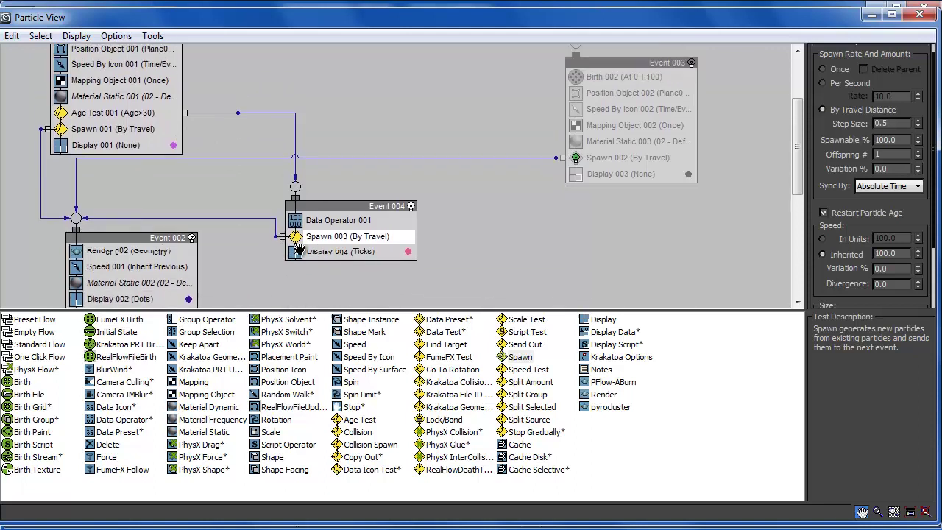
drag(329, 212, 334, 229)
scroll(354, 190, down, 1)
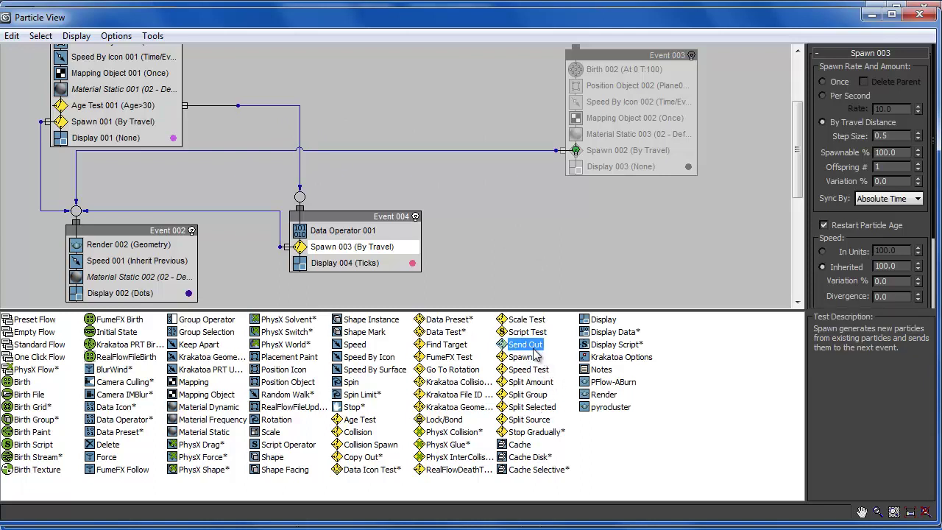
Step: Add a Send Out test as a new event above Event 004 and redirect Age Test 001's output to it
drag(526, 345, 313, 126)
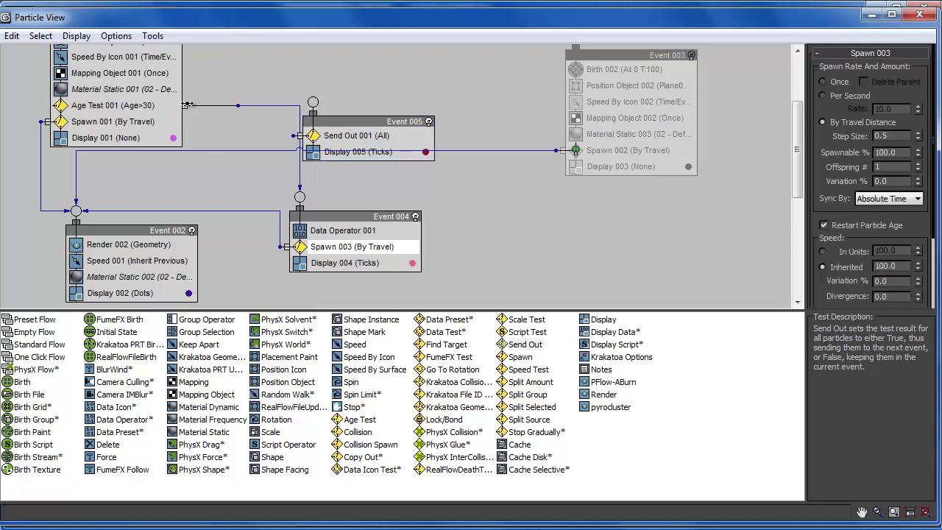
click(208, 107)
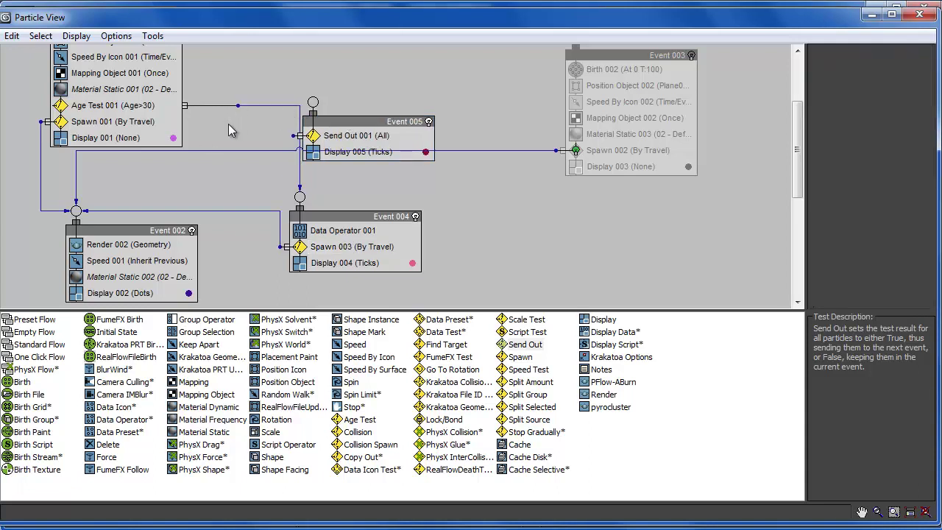
drag(237, 105, 346, 103)
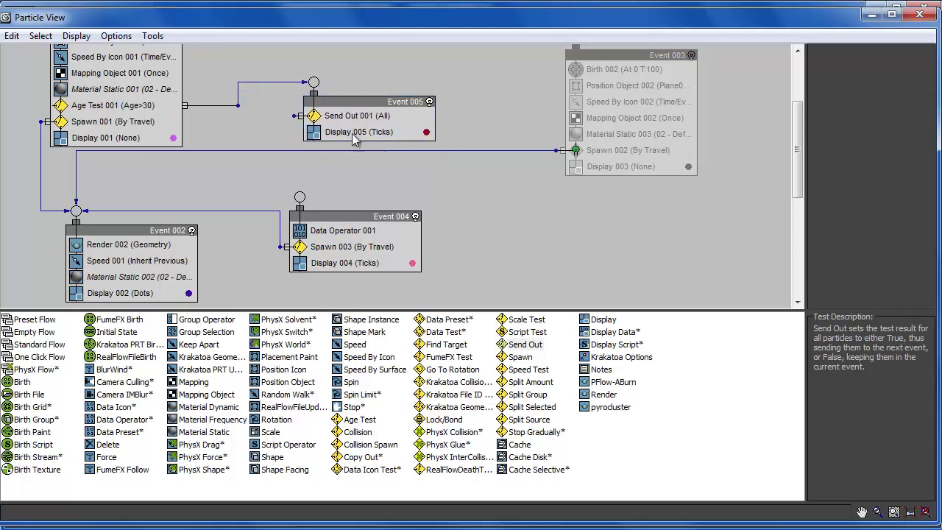
Step: Replace Spawn 003 in Event 004 with an instance of Spawn 001, wire its output to Event 002, and shift Event 004 slightly up and left
click(335, 246)
drag(105, 121, 354, 249)
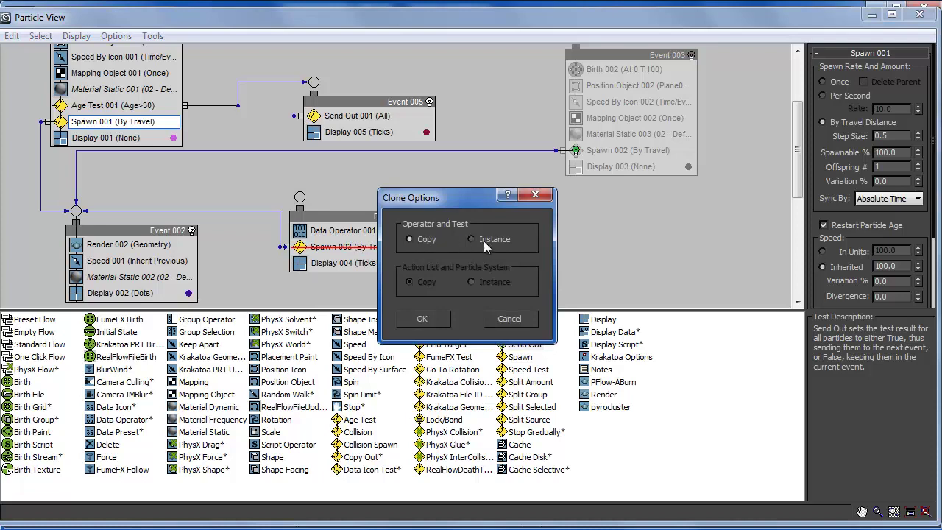
click(437, 323)
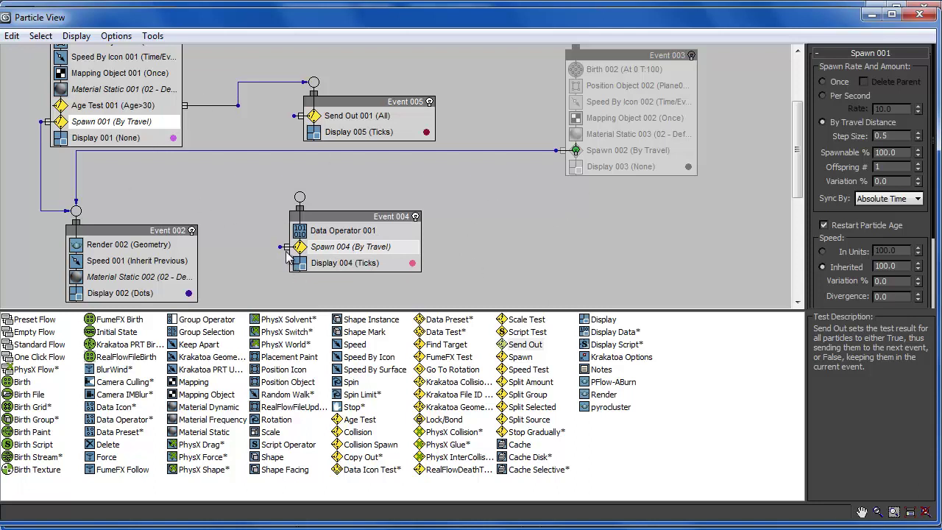
drag(279, 249, 76, 211)
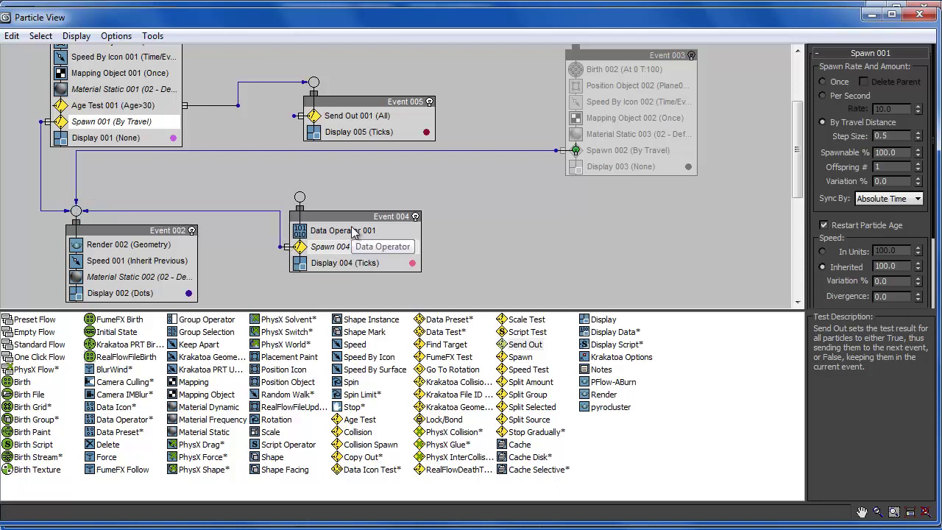
drag(344, 219, 321, 198)
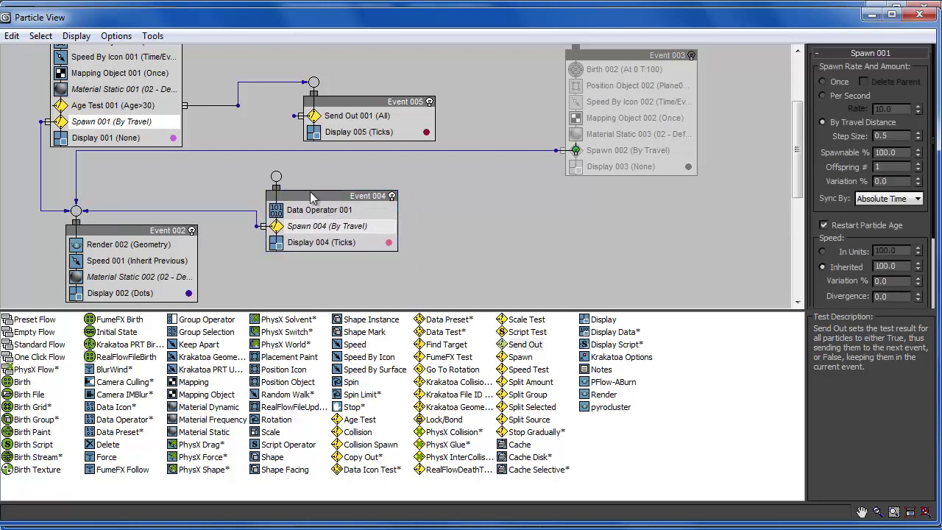
Step: Wire Send Out 001's output to Event 004, minimize Particle View, and scrub the animation to check the particle trails
click(277, 151)
drag(278, 175, 296, 116)
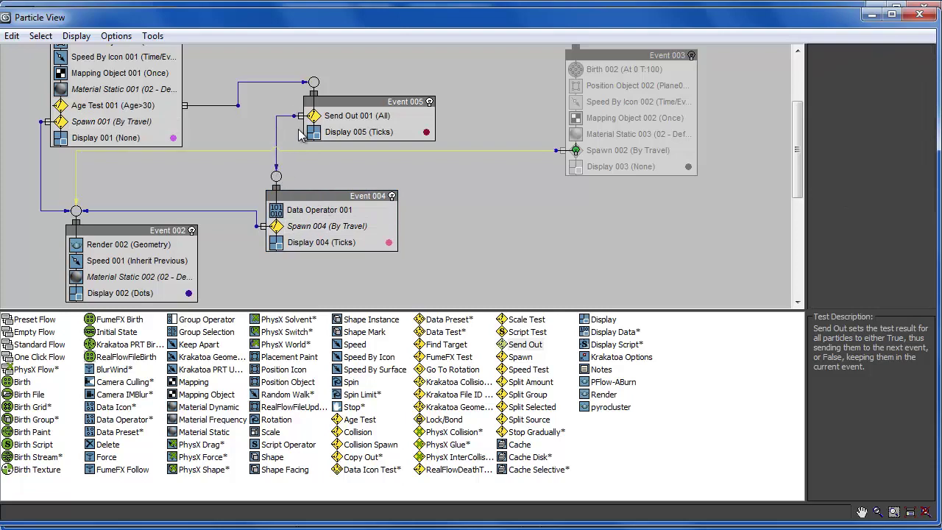
click(873, 16)
drag(296, 458, 261, 457)
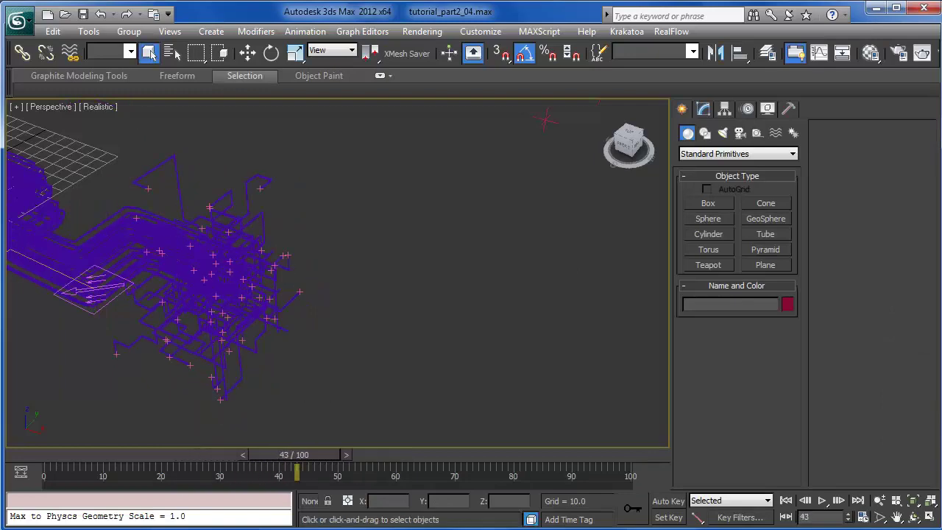
Step: Reopen Particle View, tidy the layout by shifting Event 005 and Event 004, and minimize the window again
key(6)
drag(344, 104, 351, 106)
mouse_move(321, 195)
mouse_down()
mouse_move(337, 204)
mouse_move(353, 197)
mouse_move(315, 183)
mouse_up()
drag(368, 100, 372, 88)
drag(321, 193, 340, 186)
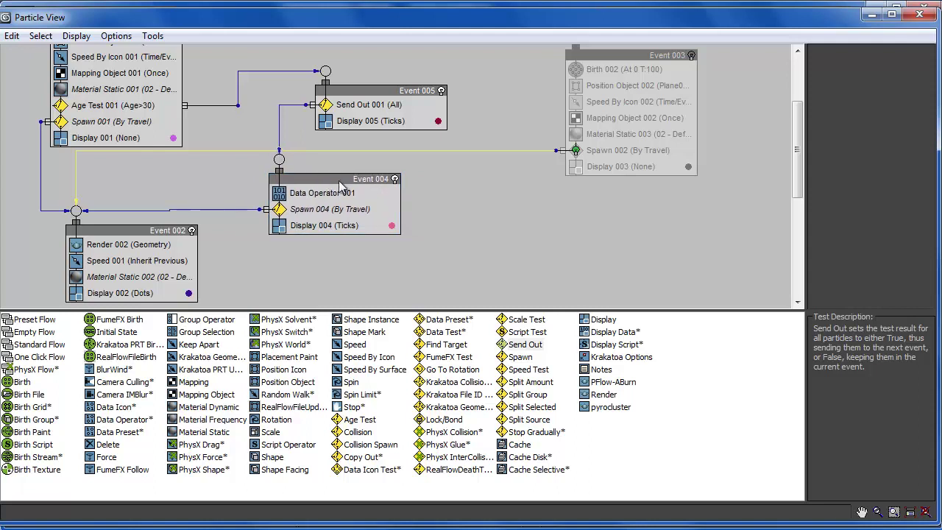
scroll(449, 184, up, 1)
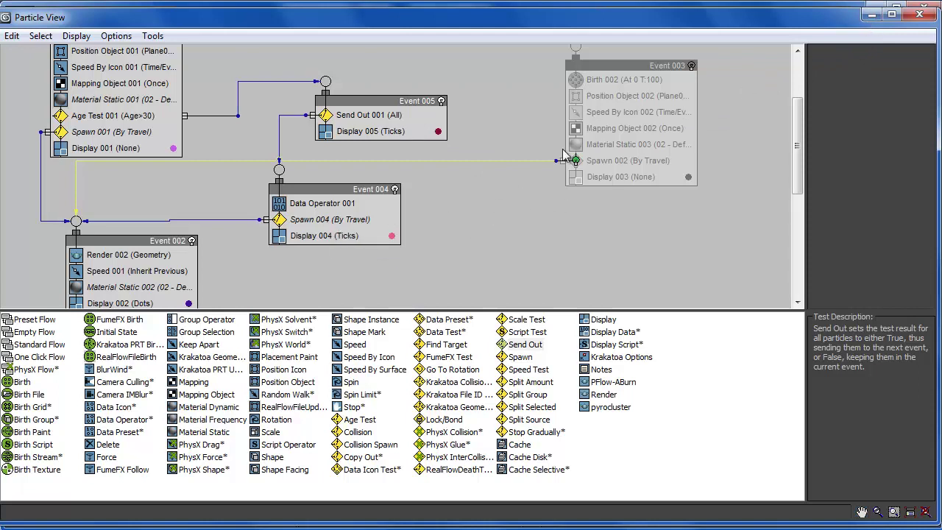
middle_drag(493, 179, 519, 126)
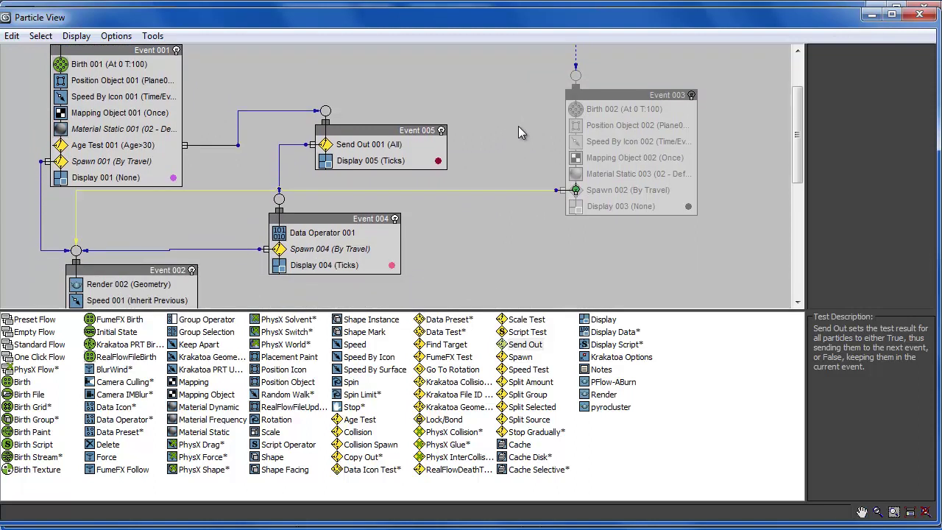
click(871, 14)
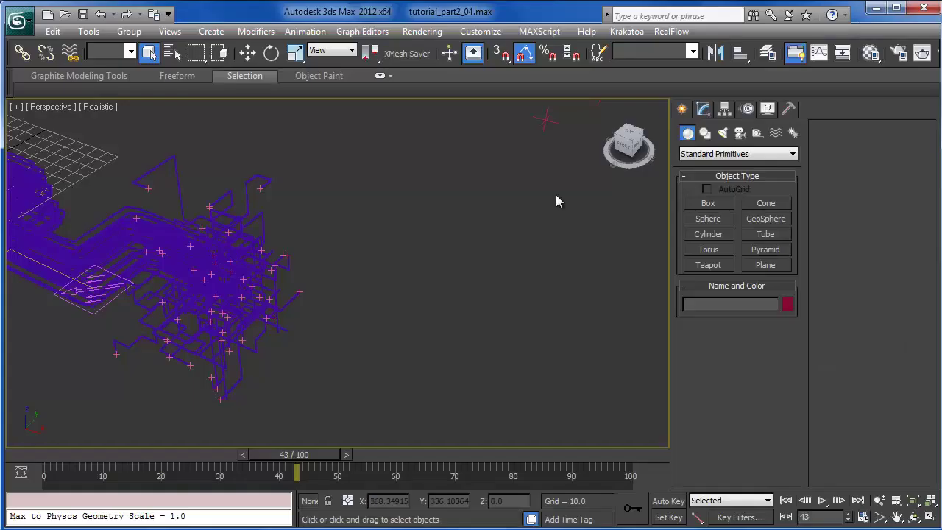
Step: Test-render frame 43 of the Perspective view, first framing the whole trail system and again closer on the branching area
middle_drag(425, 286, 441, 318)
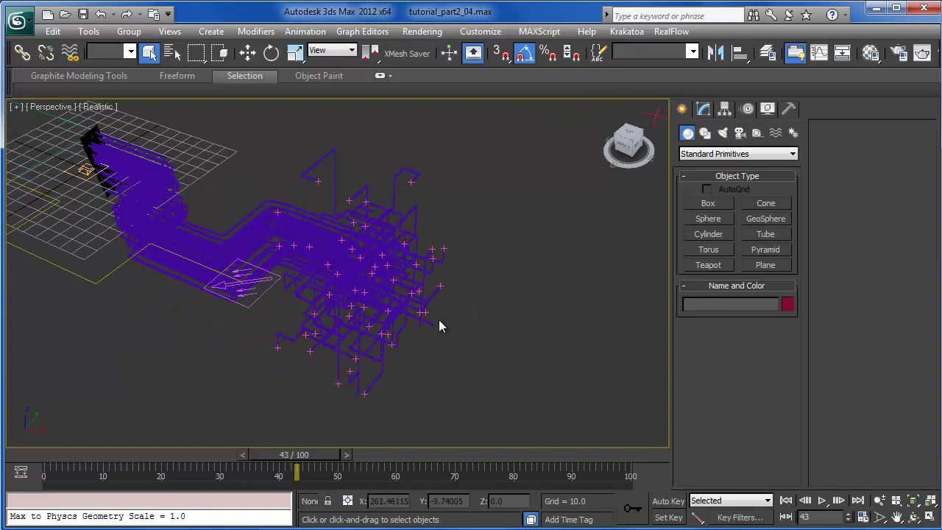
key(shift+q)
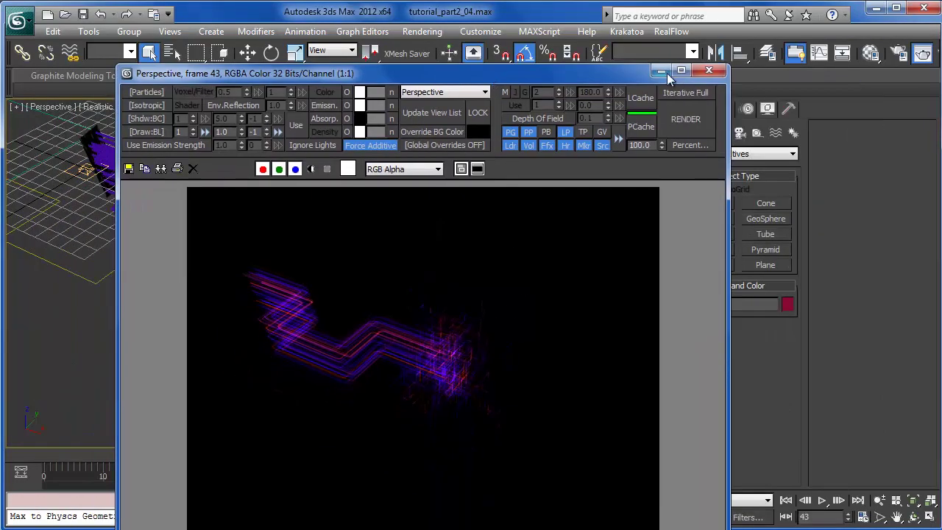
click(661, 71)
scroll(467, 275, up, 6)
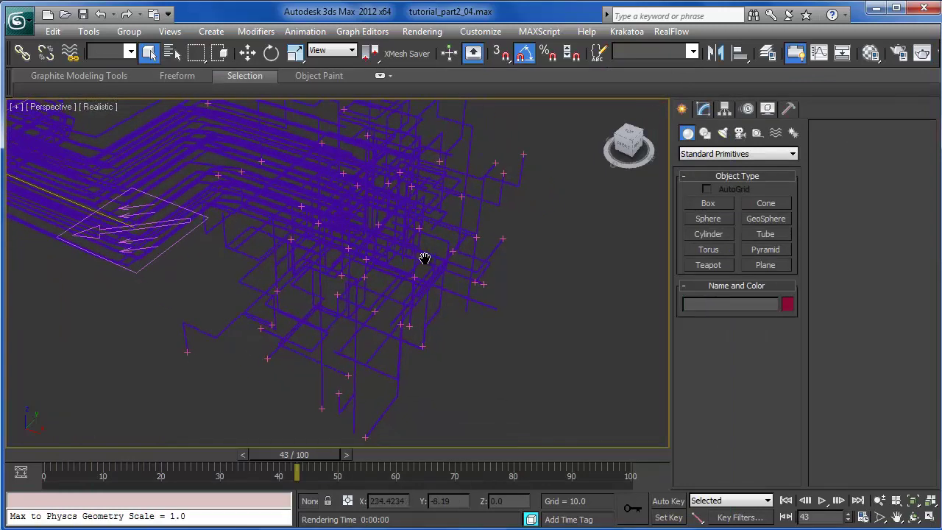
key(shift+q)
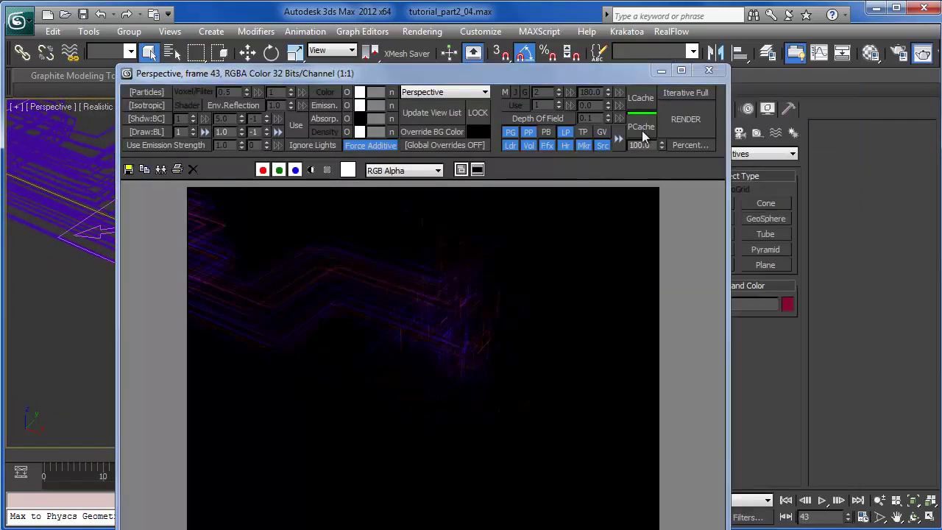
click(709, 71)
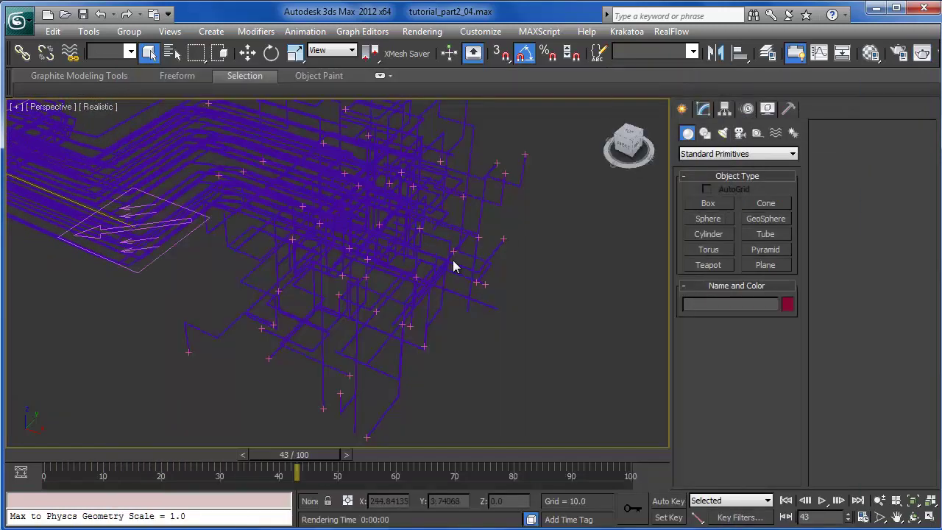
Step: Test-render frame 43 once more from a wider, slightly rotated view, and close the render window
scroll(401, 291, down, 5)
mouse_move(402, 293)
alt+middle_down()
mouse_move(395, 346)
mouse_move(395, 307)
alt+middle_up()
key(shift+q)
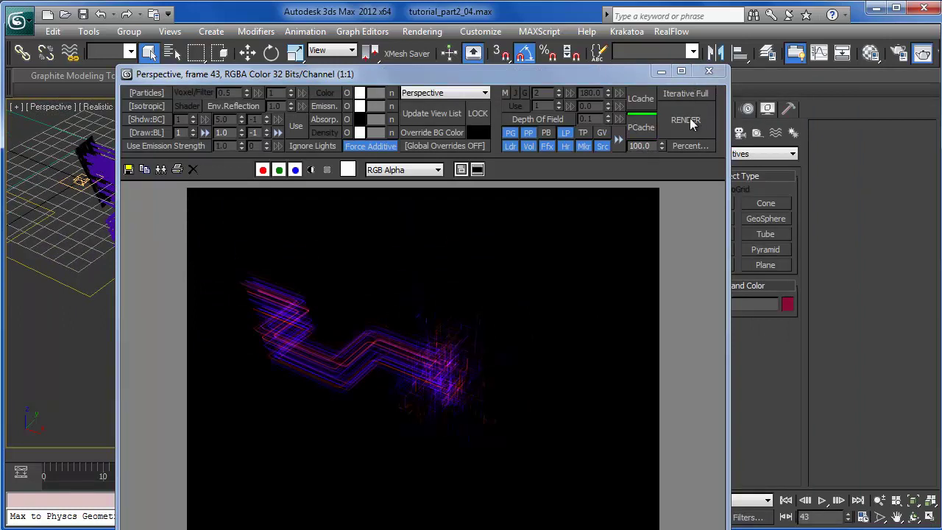
click(709, 71)
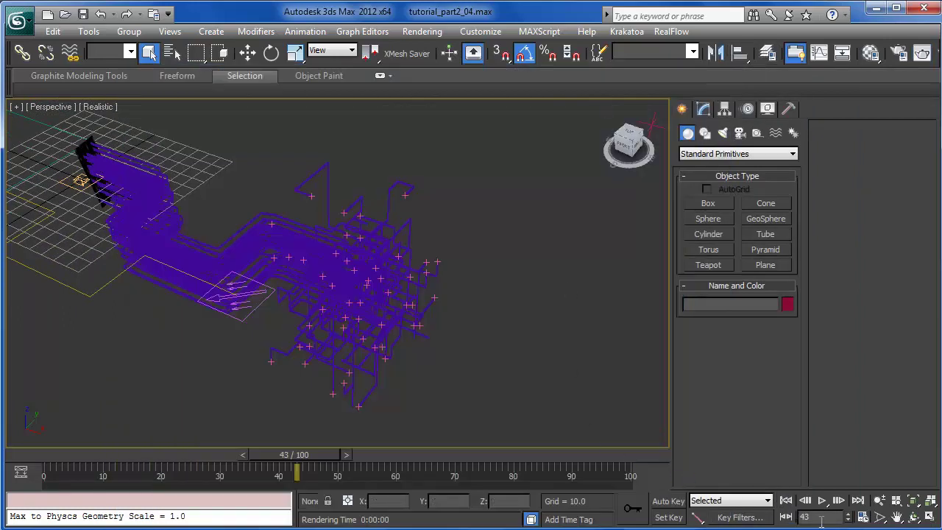
Step: Go to frame 50 and examine the branching particle trails up close and from several angles
text(50)
key(Return)
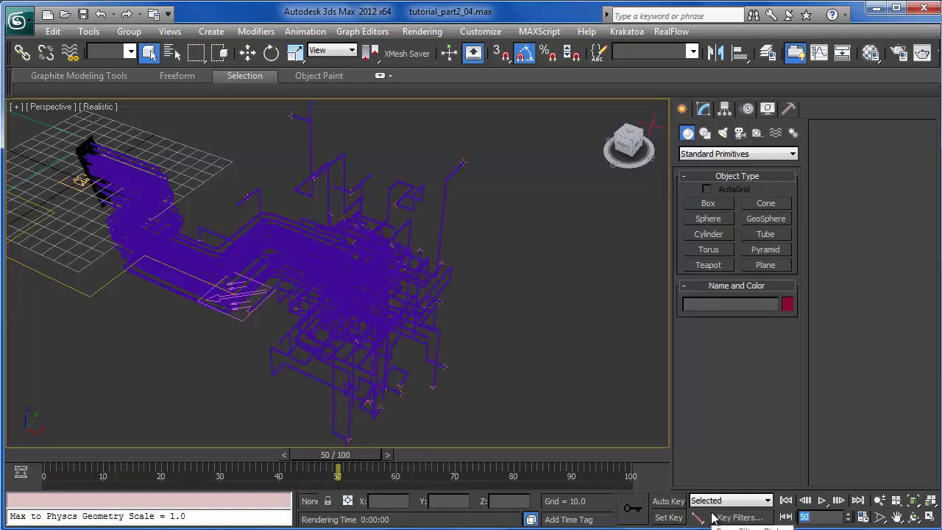
middle_drag(389, 350, 483, 323)
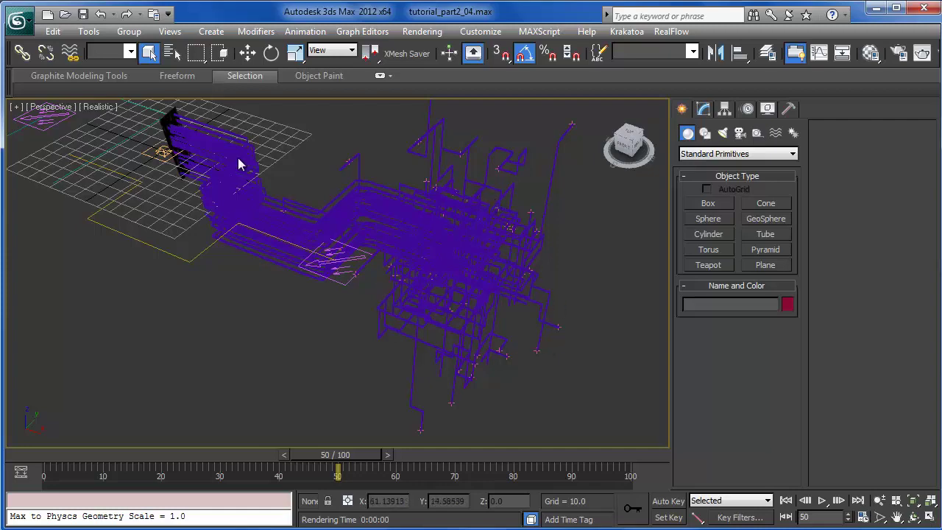
scroll(432, 318, up, 3)
middle_drag(427, 329, 437, 287)
scroll(380, 319, down, 3)
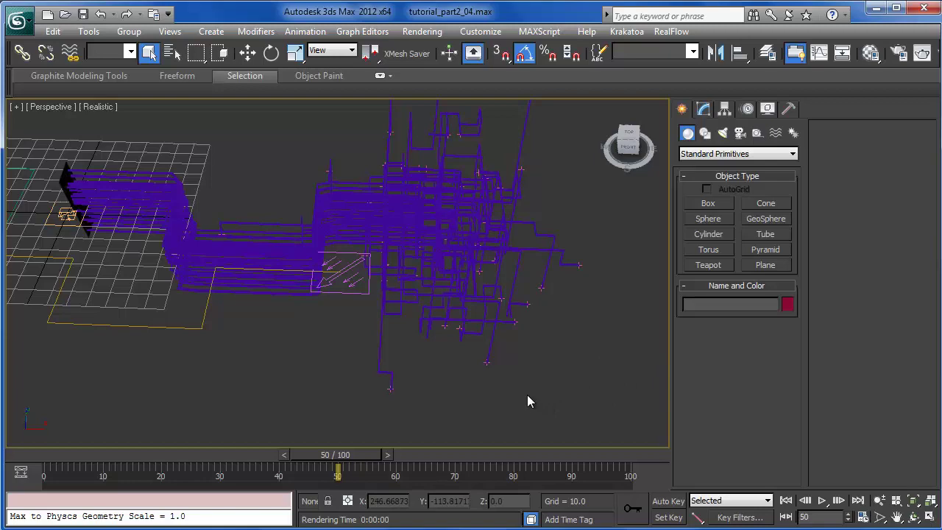
alt+middle_drag(507, 395, 519, 317)
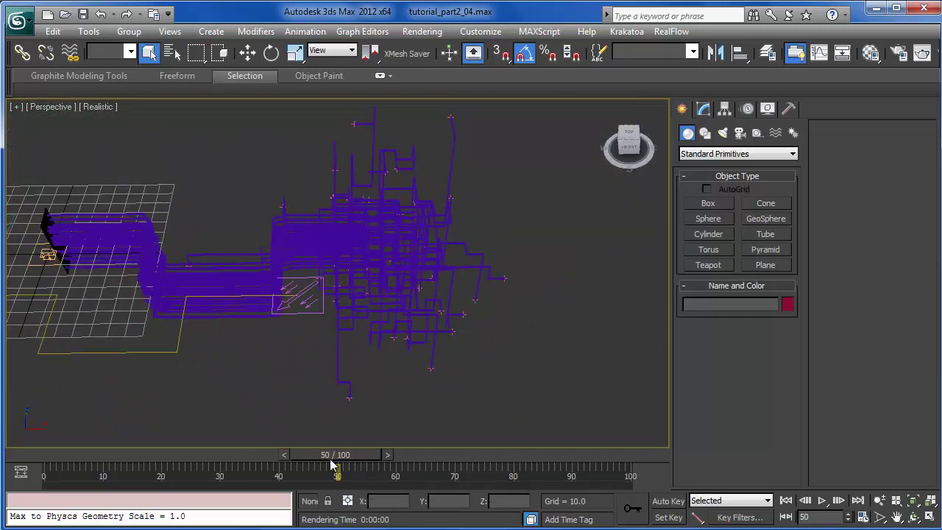
alt+middle_drag(488, 345, 491, 349)
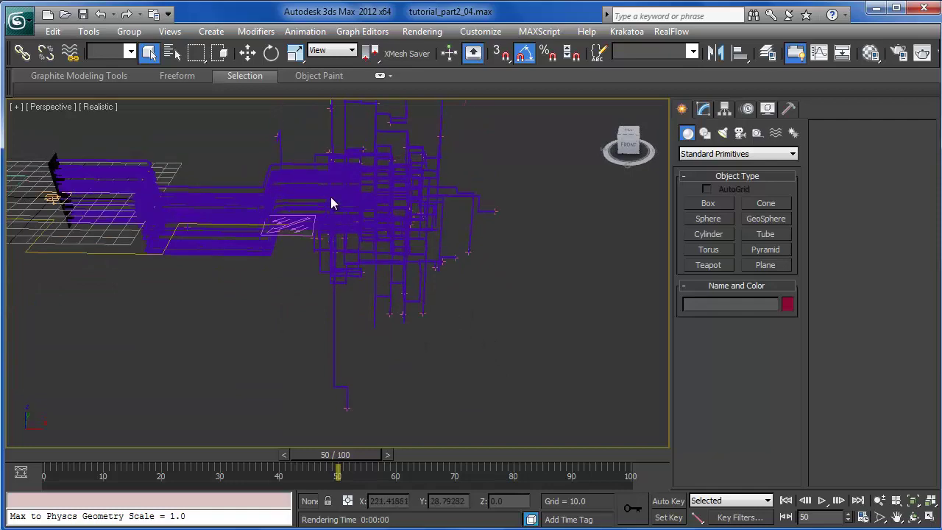
middle_drag(346, 236, 392, 311)
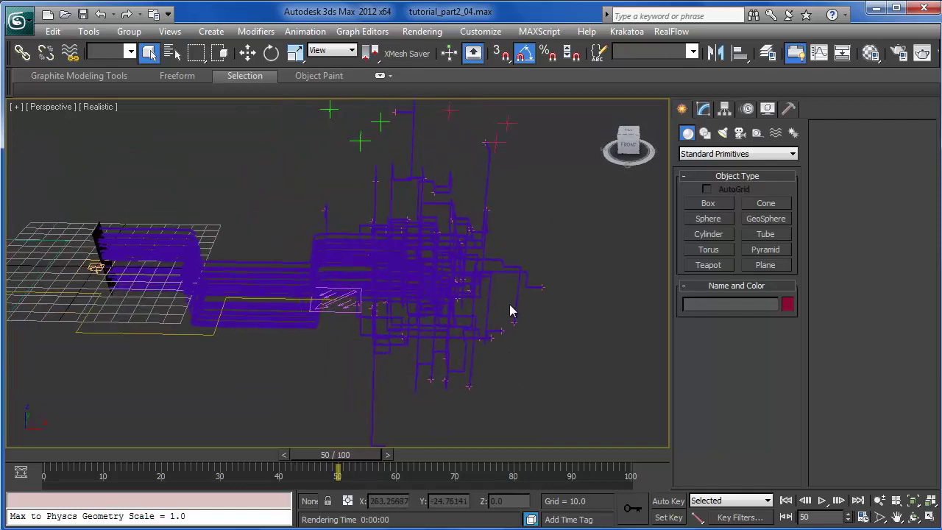
alt+middle_drag(493, 353, 389, 391)
middle_drag(474, 321, 422, 287)
mouse_move(390, 342)
alt+middle_down()
mouse_move(381, 320)
mouse_move(377, 346)
alt+middle_up()
alt+middle_drag(412, 383, 445, 386)
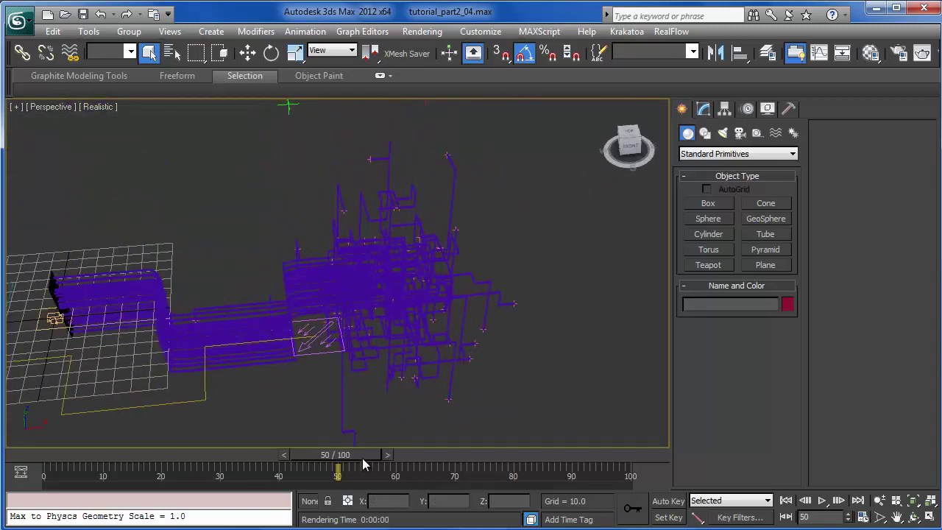
mouse_move(366, 458)
mouse_down()
mouse_move(394, 457)
mouse_move(364, 456)
mouse_up()
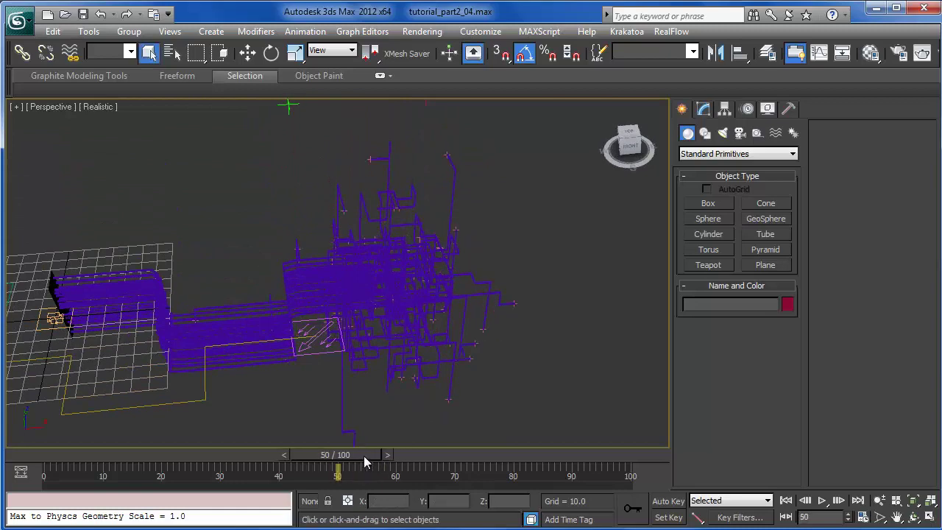
alt+middle_drag(429, 352, 489, 363)
Step: Open the Krakatoa controls from Render Setup, set the render mode to Save Particles To File Sequence, and show the save path and channel settings
key(F10)
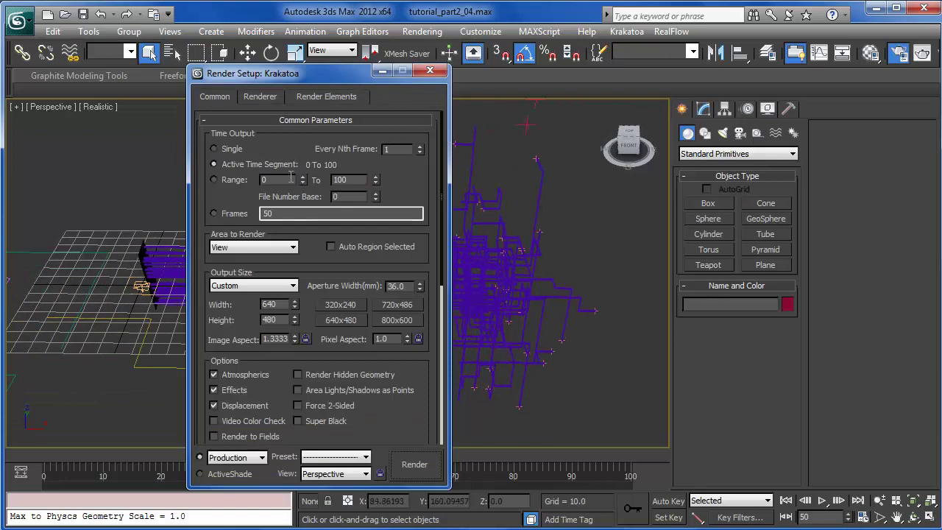
click(261, 97)
click(268, 158)
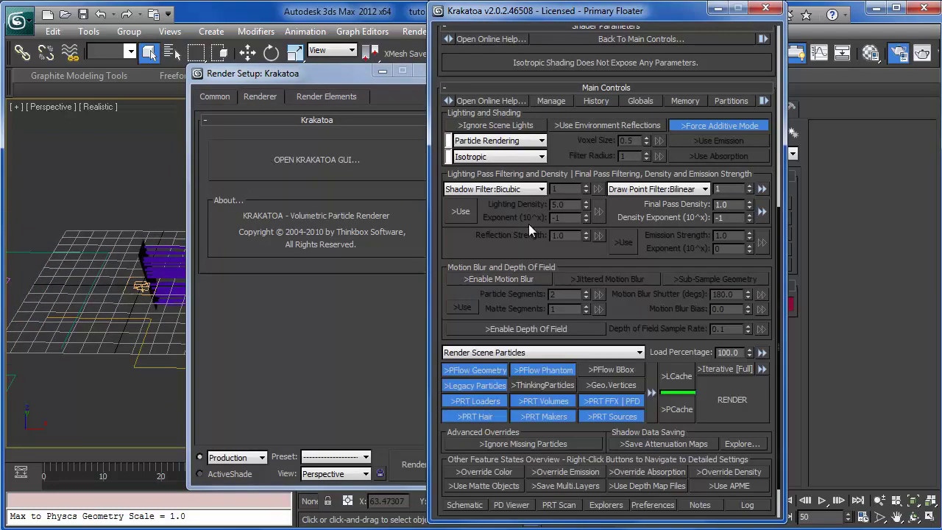
click(519, 367)
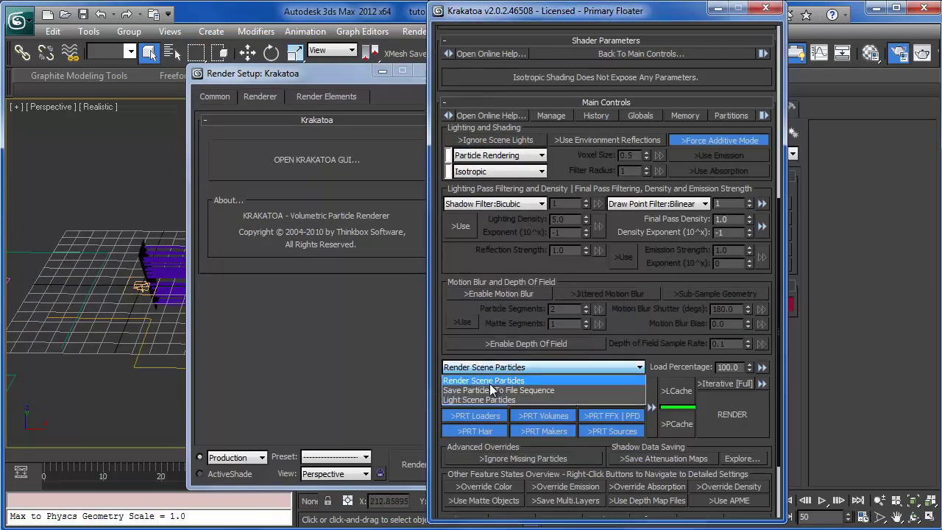
click(501, 384)
drag(647, 88, 601, 228)
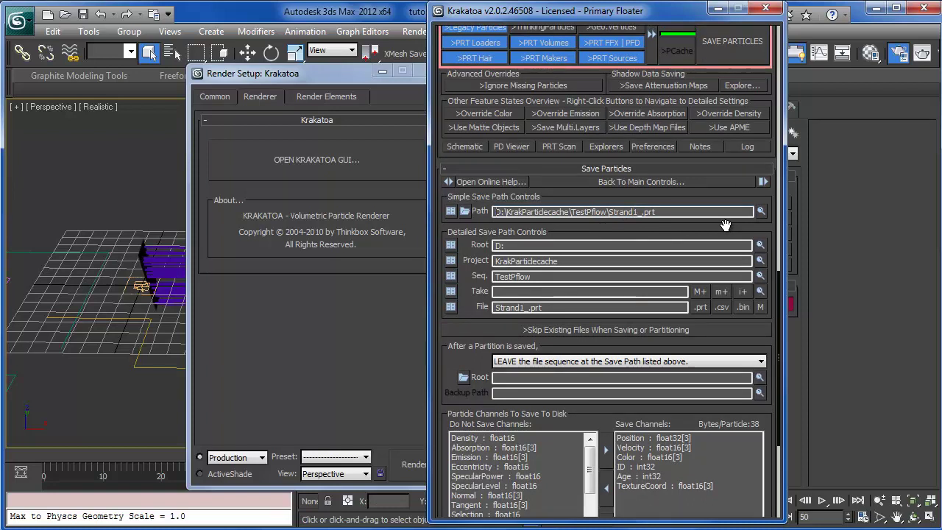
drag(683, 232, 670, 164)
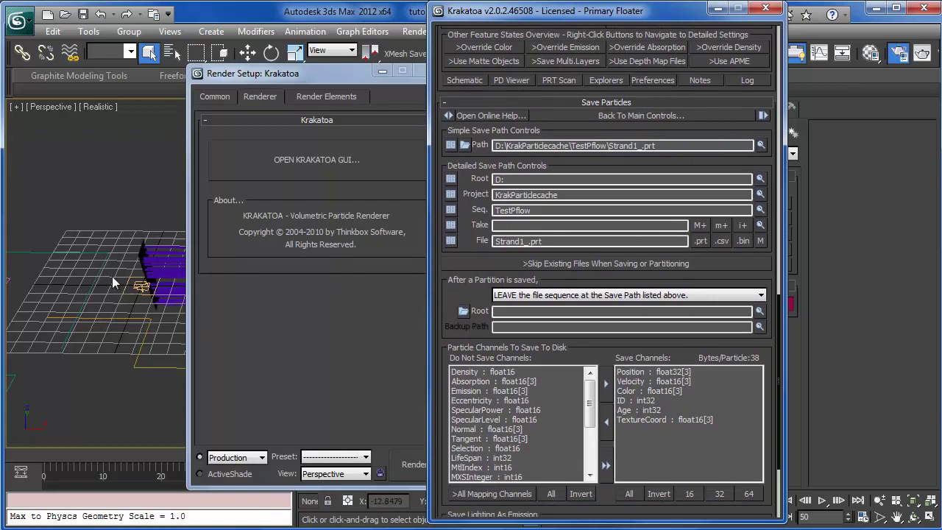
Step: Insert a copy of Age Test 001 above Spawn 002 in Event 003, wire its output to Event 005, and minimize Particle View
key(6)
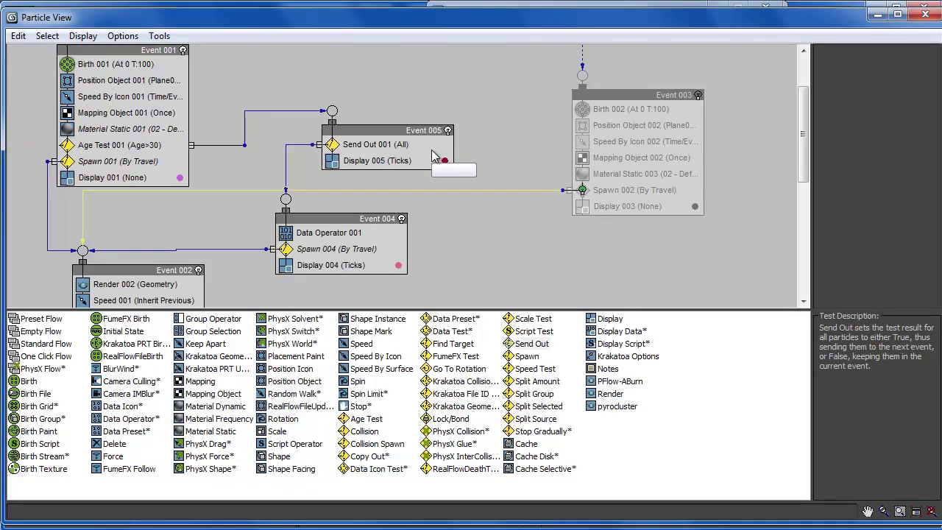
click(111, 146)
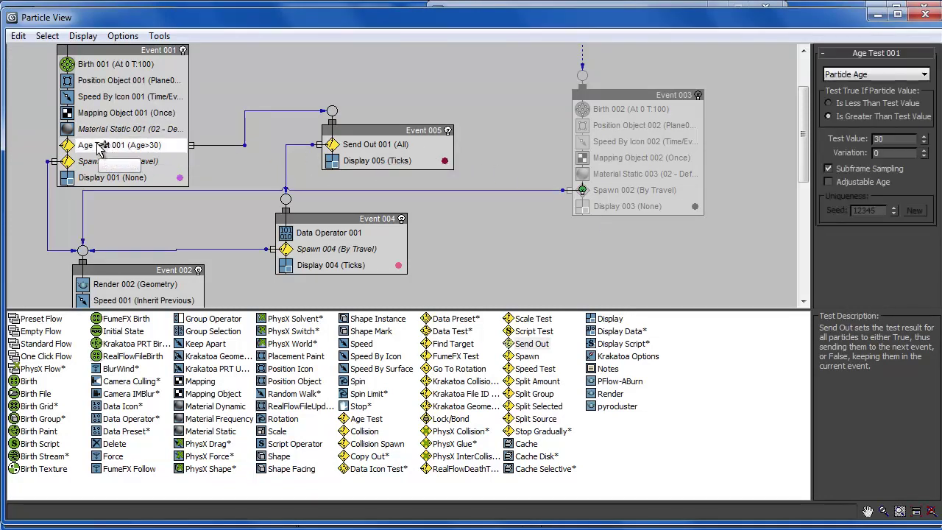
mouse_move(109, 151)
mouse_down()
mouse_move(471, 151)
mouse_move(652, 182)
mouse_up()
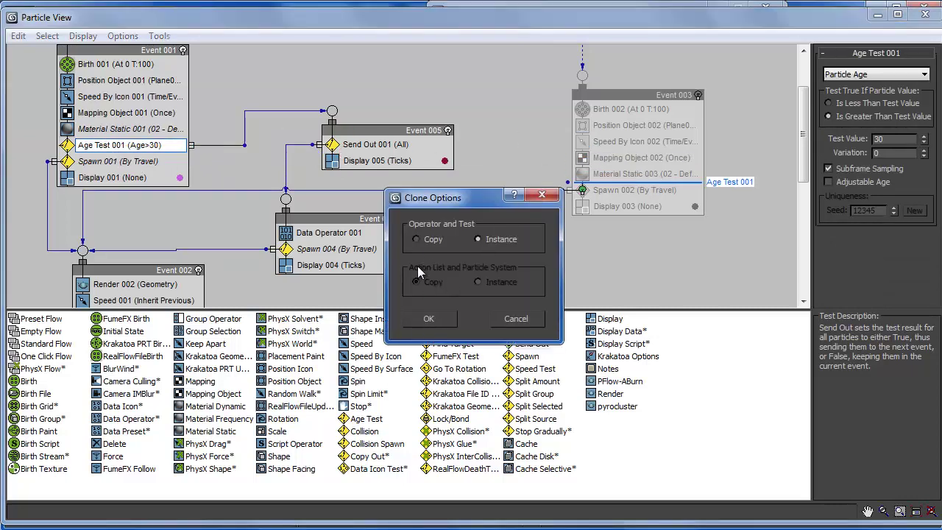
click(427, 318)
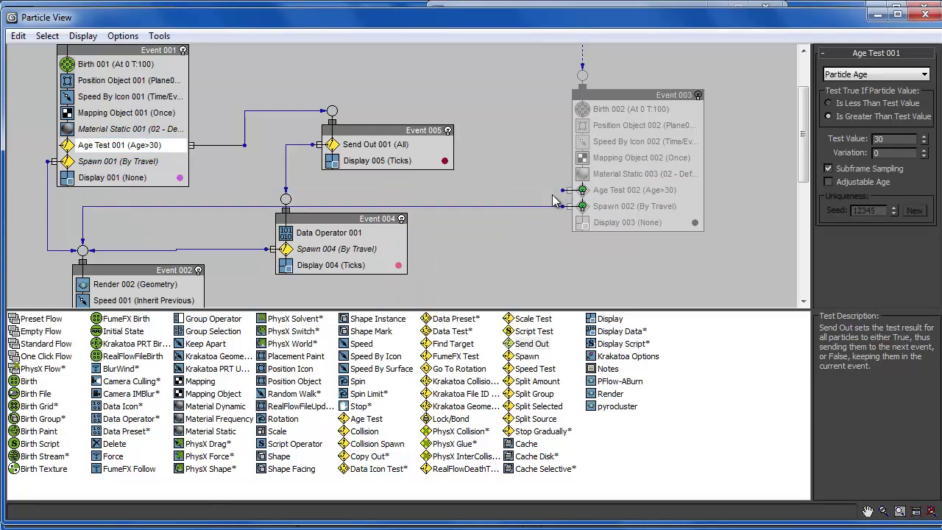
drag(563, 190, 332, 110)
click(876, 14)
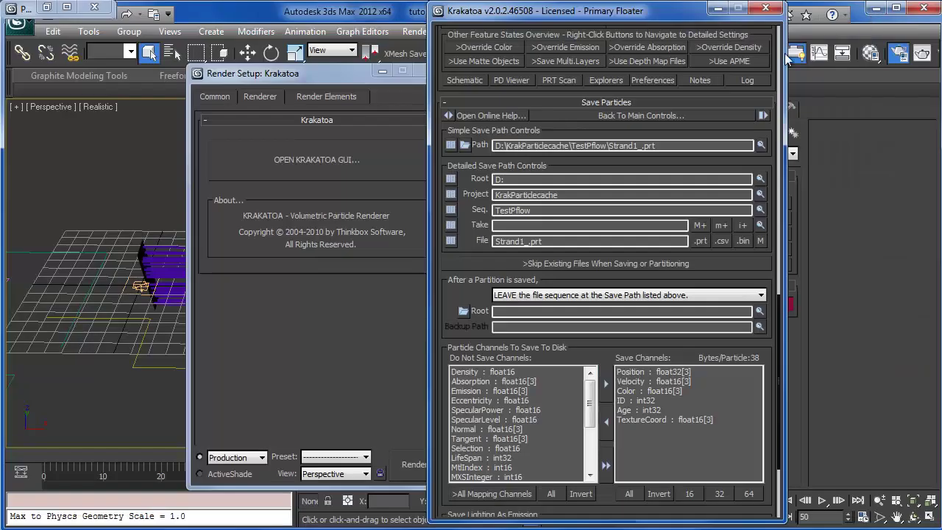
Step: Arrange the Render Setup and Krakatoa windows side by side, with Render Setup showing the common render parameters
drag(283, 129, 201, 66)
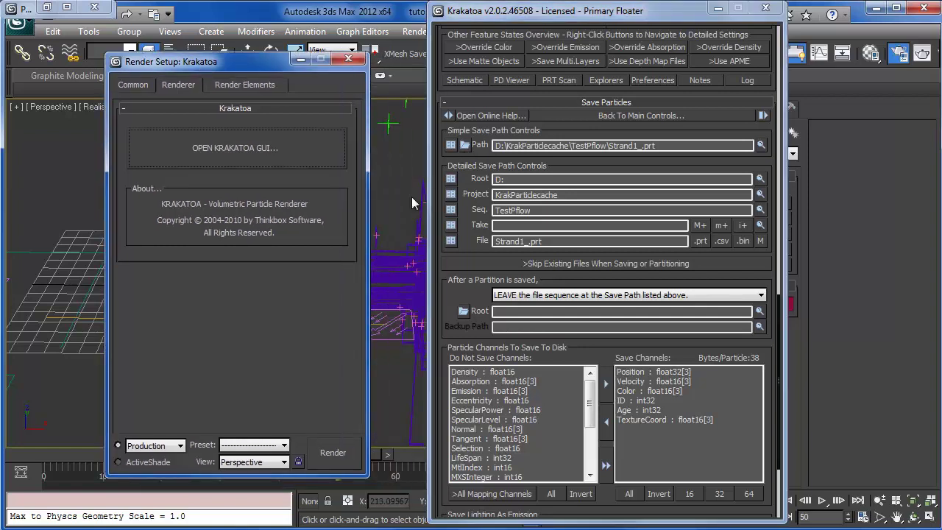
mouse_move(407, 254)
middle_down()
mouse_move(390, 255)
mouse_move(405, 252)
middle_up()
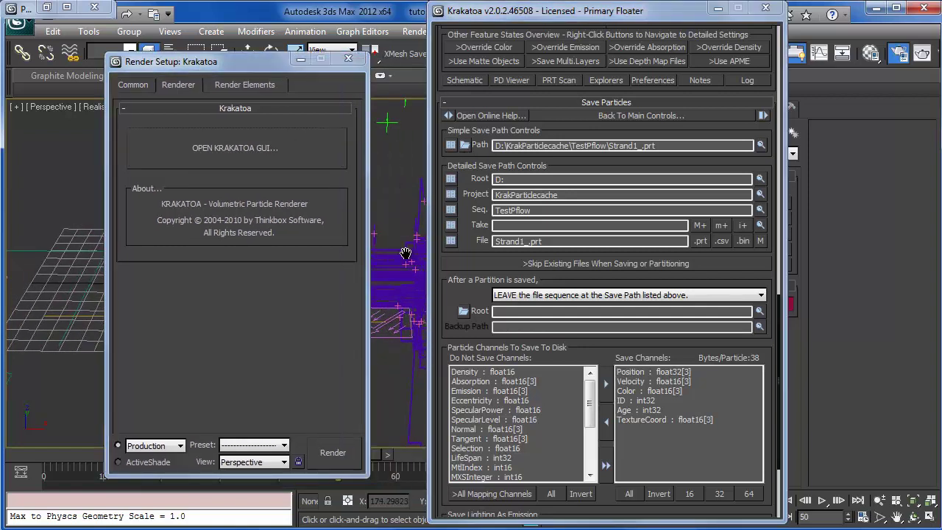
click(133, 85)
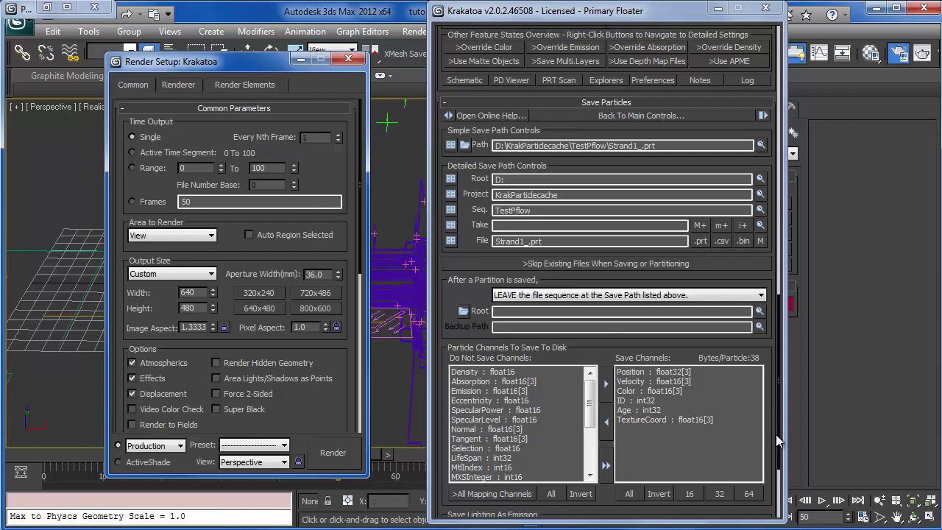
drag(541, 22, 502, 23)
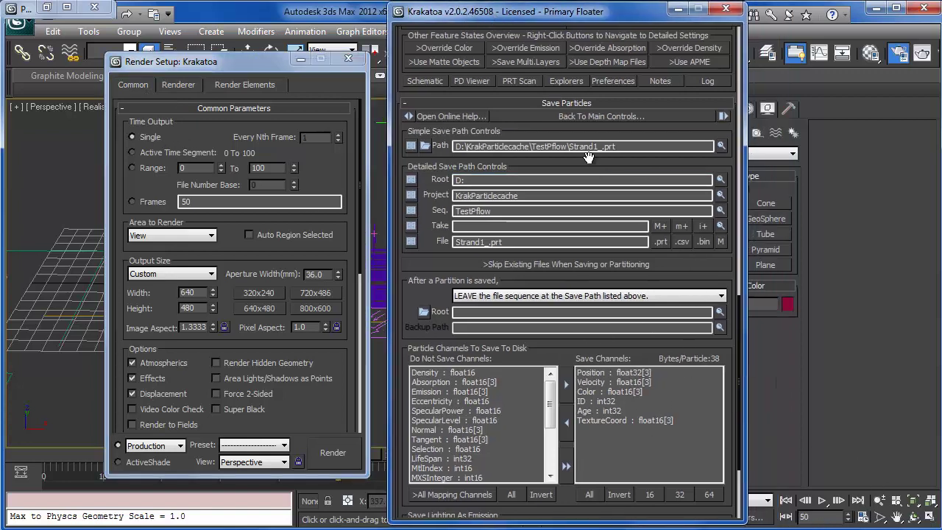
Step: Save the particles of frame 50 to the Strand1_.prt sequence in TestPflow, overwriting the existing file
drag(618, 131, 635, 292)
click(673, 207)
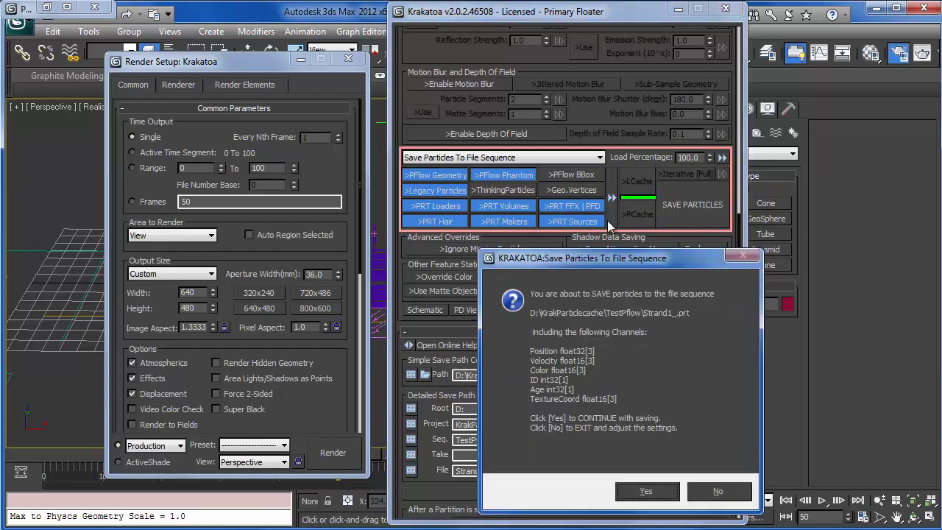
click(645, 491)
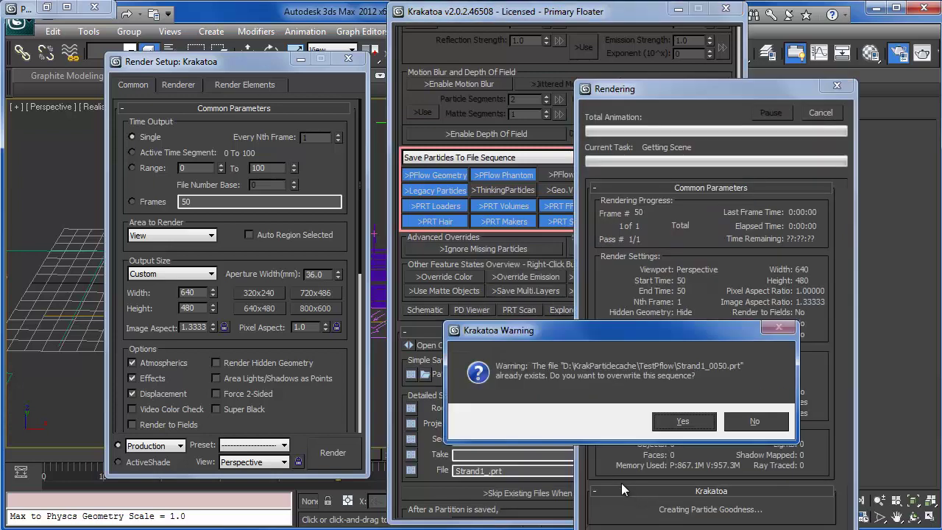
click(669, 418)
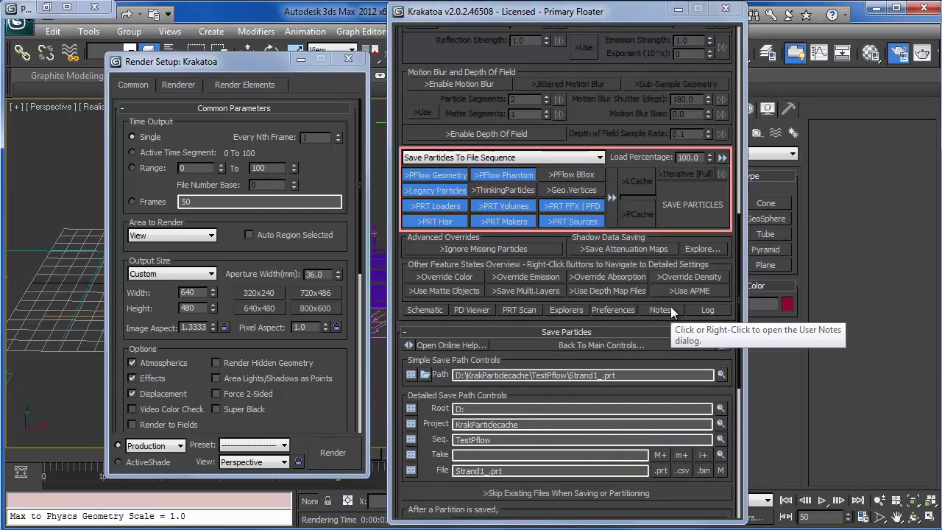
Step: Set the Krakatoa render mode to Render Scene Particles and the time output to Active Time Segment
click(560, 158)
click(445, 171)
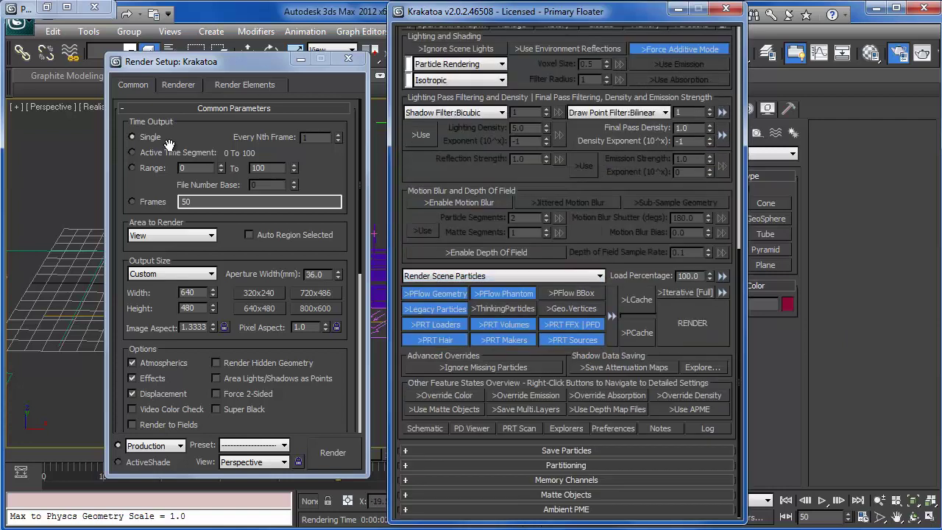
click(159, 151)
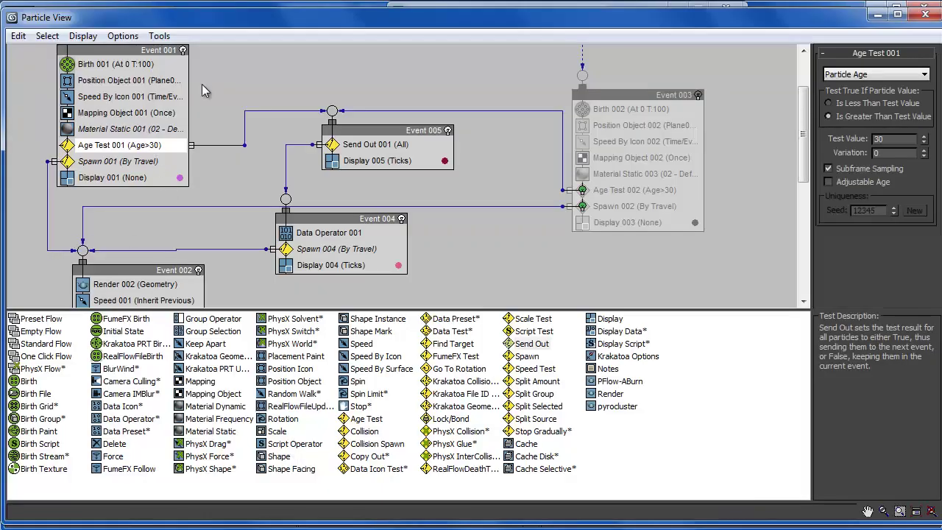
Step: Turn off PF Source 001 in Particle View
scroll(202, 84, up, 3)
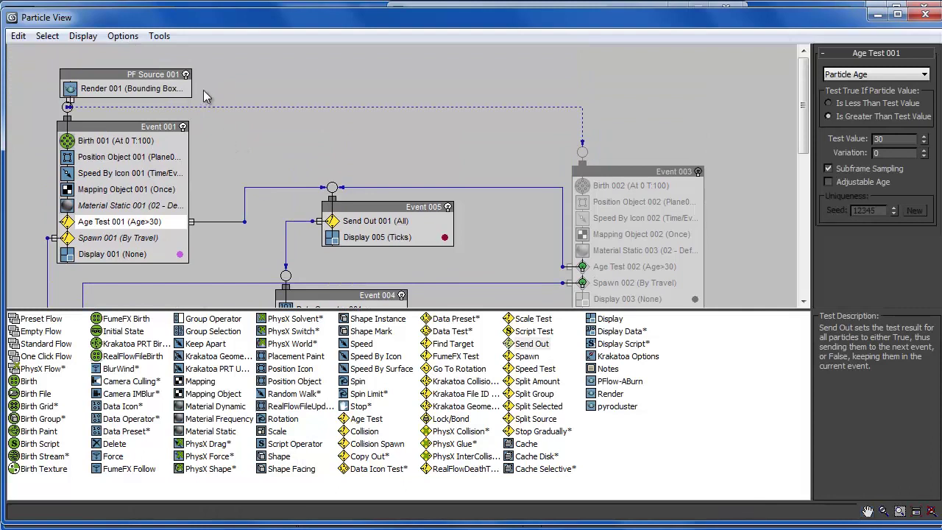
click(186, 75)
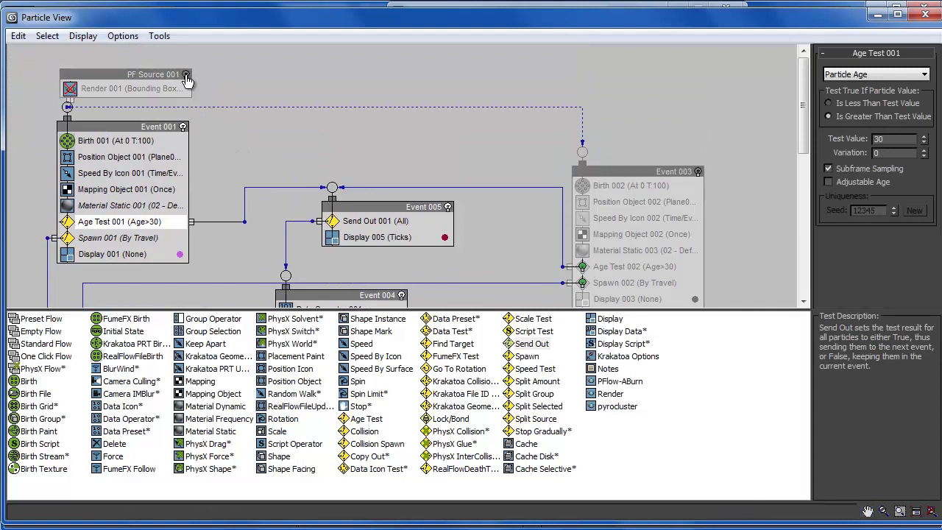
scroll(469, 185, down, 3)
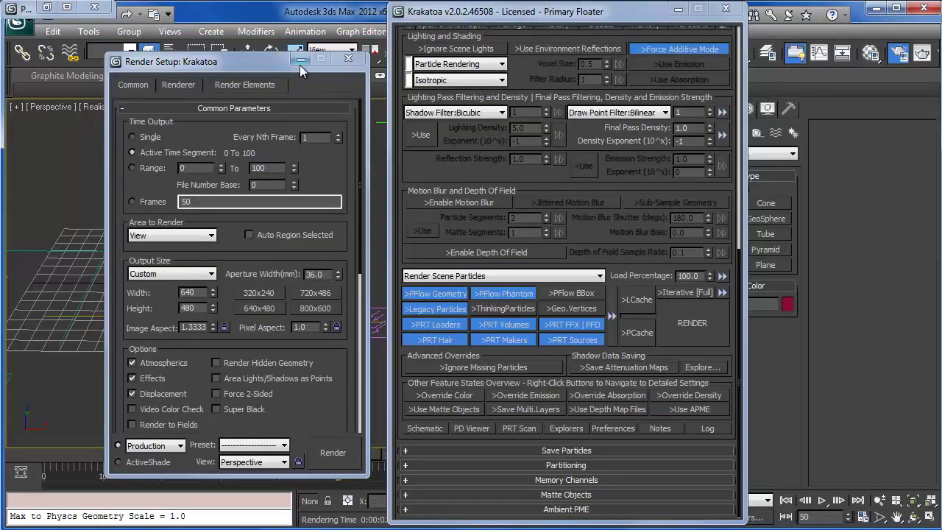
Step: Minimize Render Setup and the Krakatoa window, unhide the hidden particle objects in the viewport, and move the minimized Particle View aside
click(301, 60)
click(677, 8)
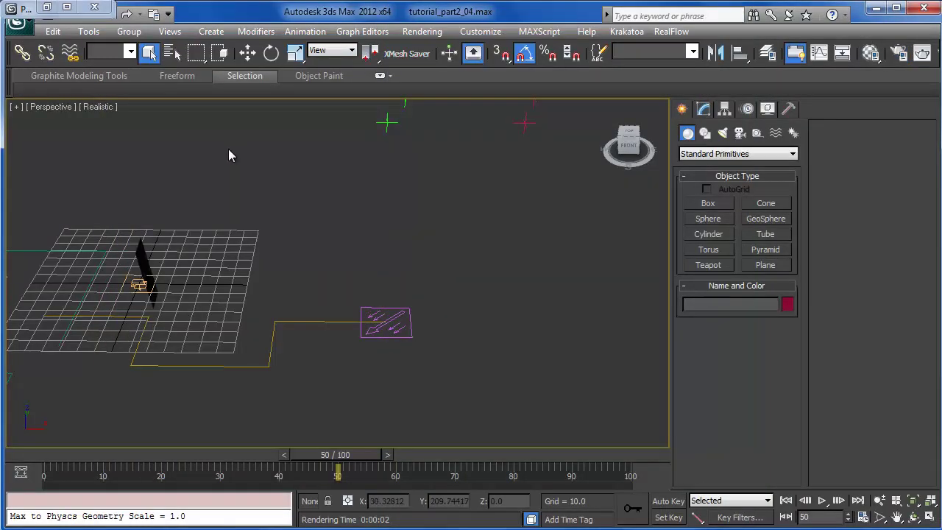
right_click(248, 236)
click(281, 170)
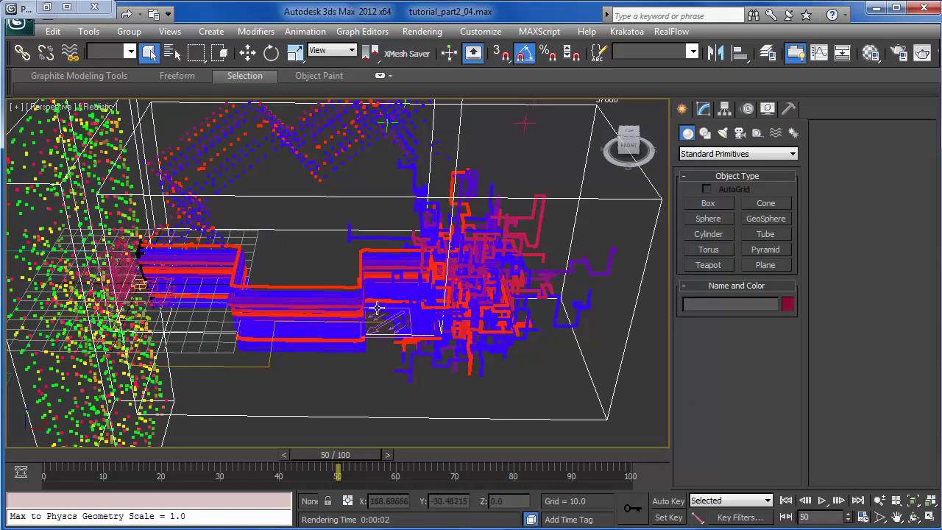
drag(28, 13, 222, 19)
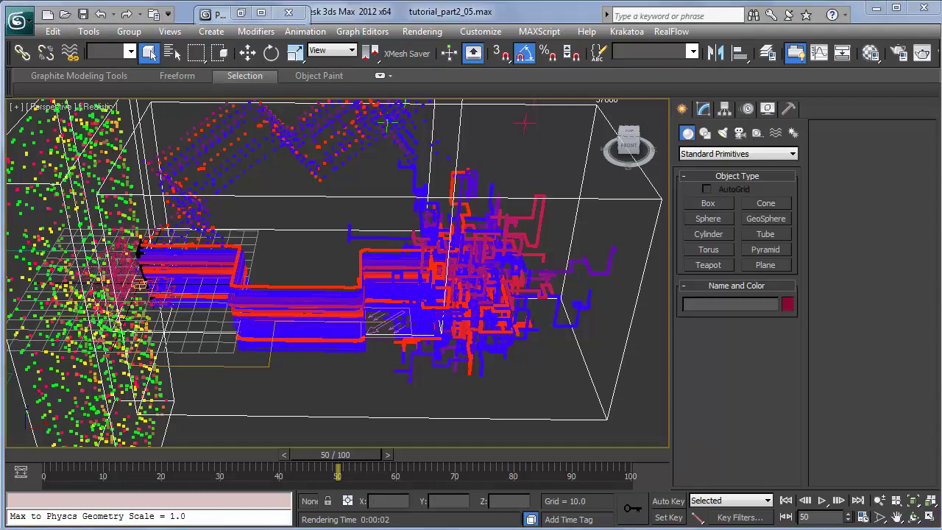
Step: Go to frame 48, test-render the perspective view, and close the rendered frame
middle_drag(343, 316, 290, 330)
scroll(368, 325, down, 2)
mouse_move(337, 458)
mouse_down()
mouse_move(347, 458)
mouse_move(326, 458)
mouse_up()
alt+middle_drag(405, 249, 429, 246)
scroll(429, 246, up, 3)
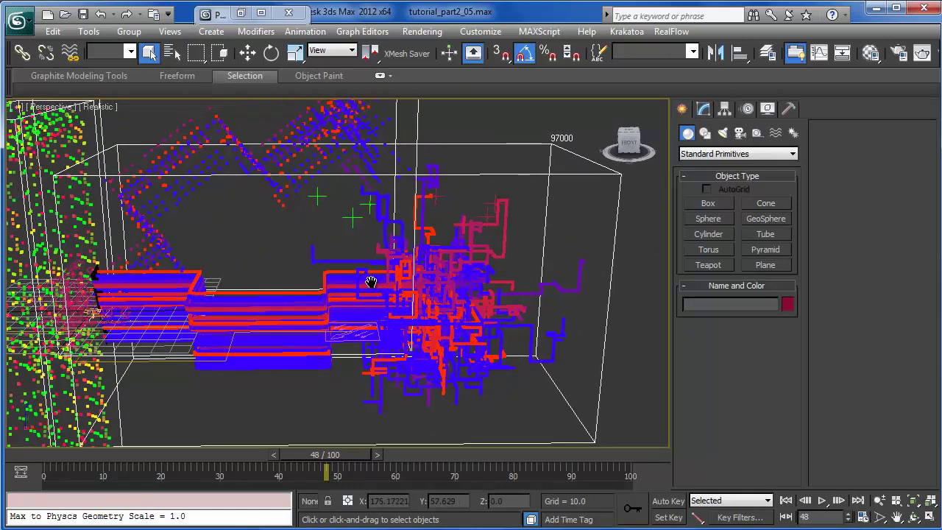
key(shift+q)
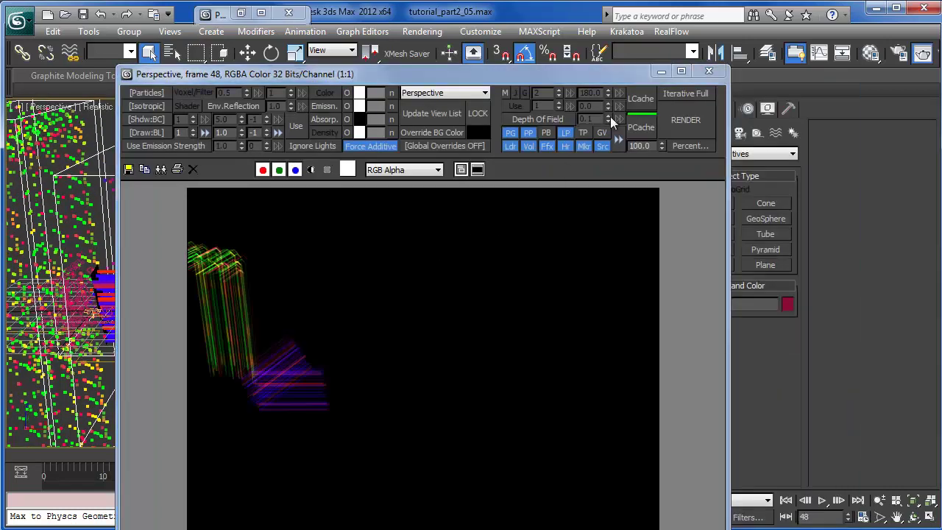
click(709, 71)
Step: Render the active time segment without an output file, preview the first frames, cancel the render, and minimize the rendered frame window
middle_drag(388, 250, 385, 275)
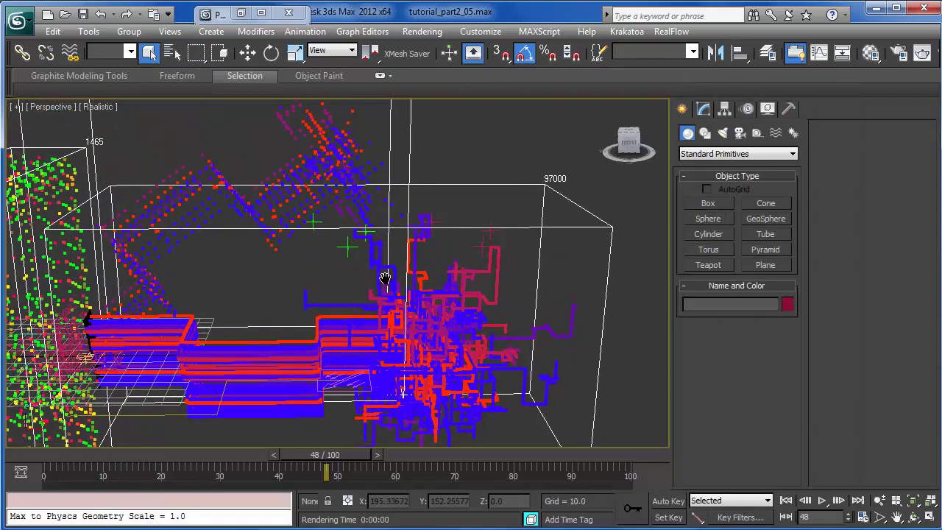
scroll(353, 184, down, 3)
mouse_move(349, 193)
alt+middle_down()
mouse_move(329, 217)
mouse_move(357, 196)
alt+middle_up()
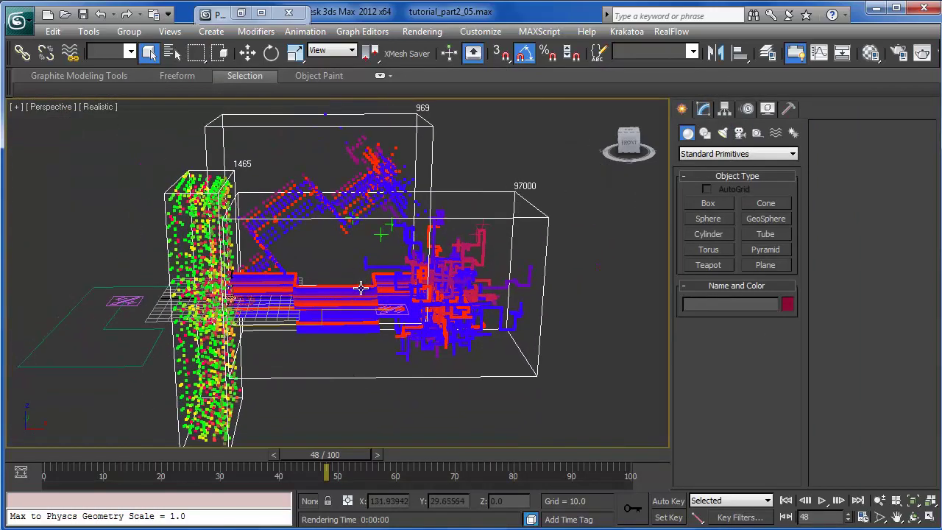
key(F10)
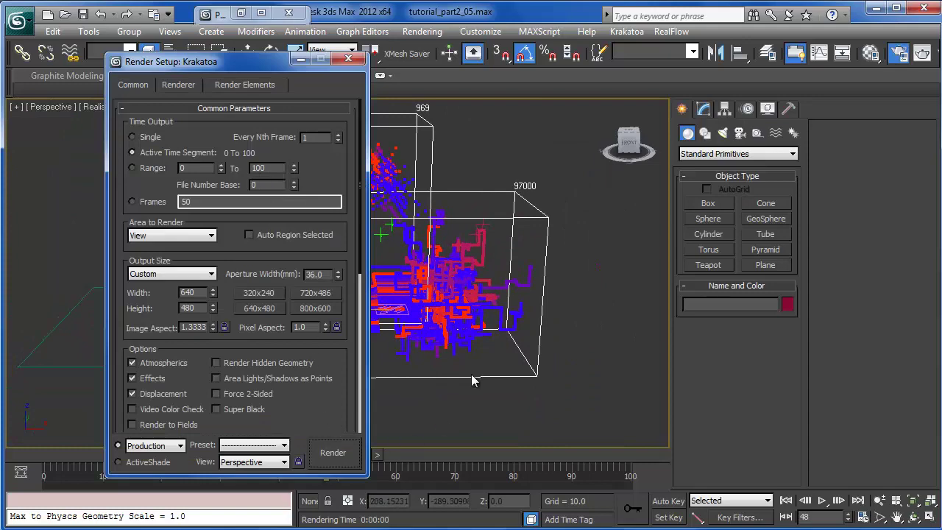
click(332, 452)
click(648, 432)
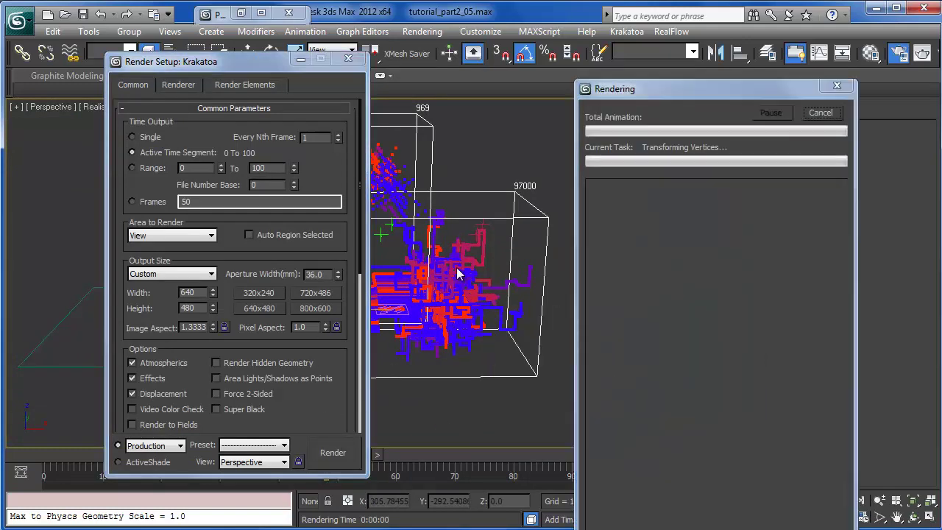
drag(418, 65, 389, 5)
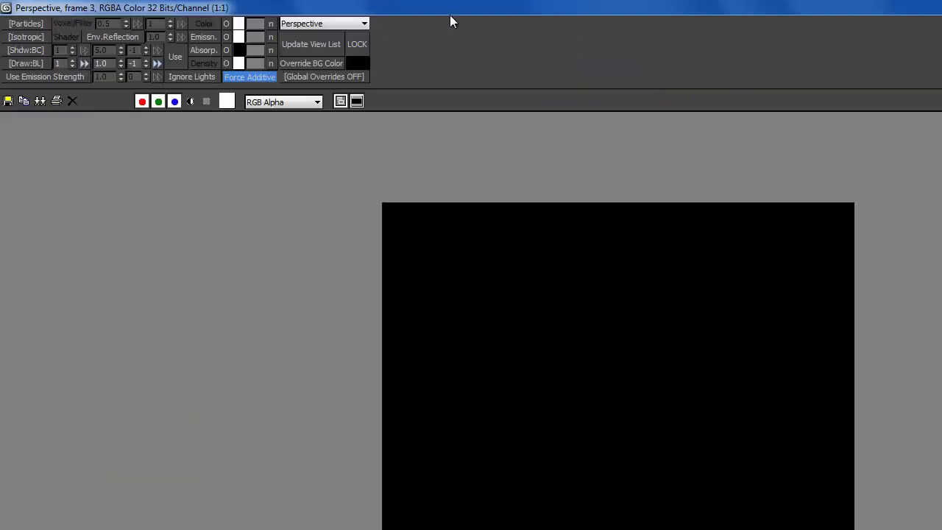
drag(449, 17, 414, 24)
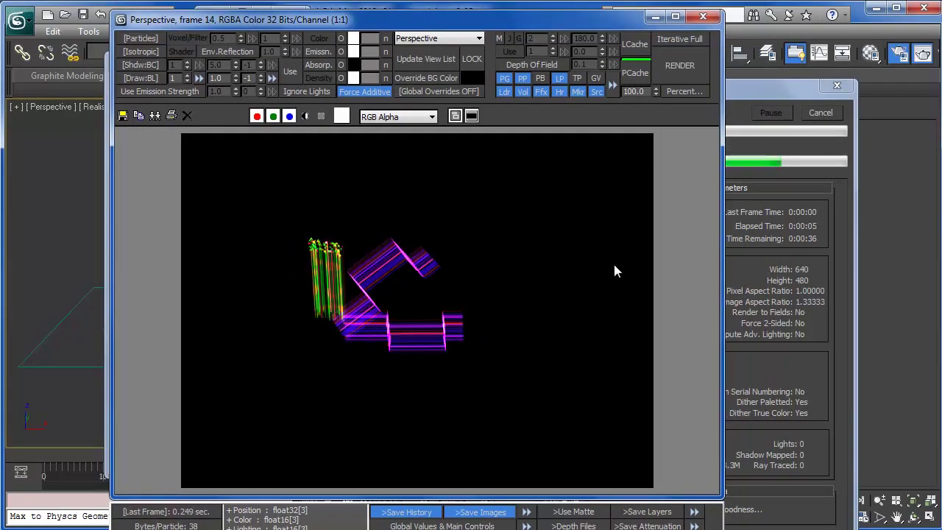
click(820, 116)
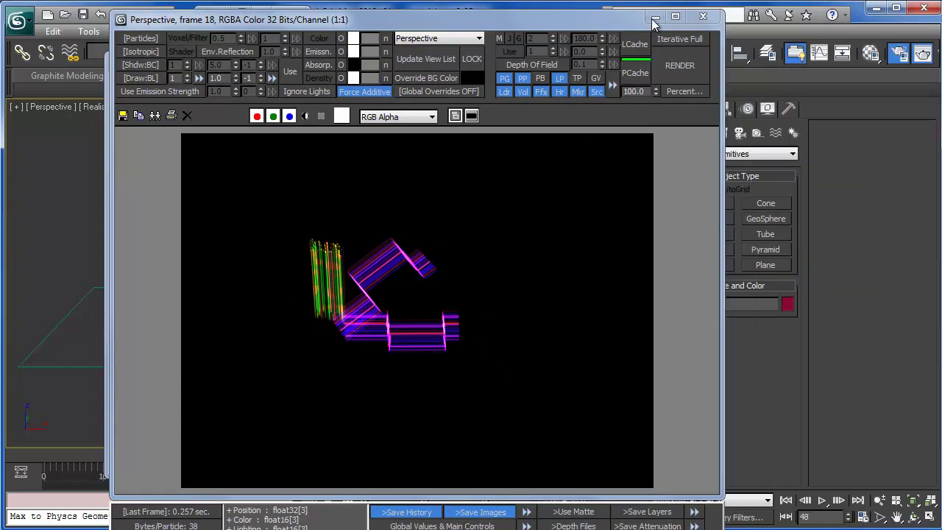
click(654, 18)
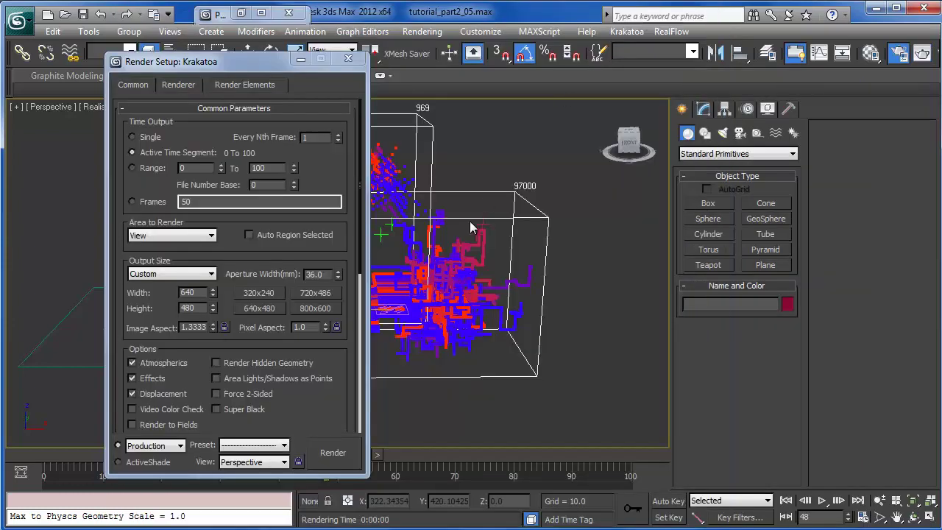
Step: Select PRT Loader001 and open its Magma_Den modifier in the MagmaFlow editor
click(477, 303)
click(704, 110)
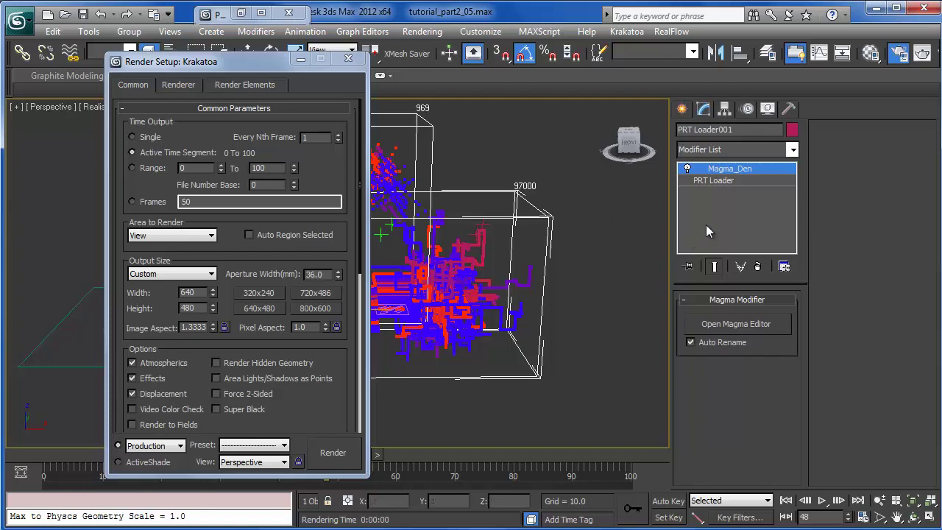
click(725, 324)
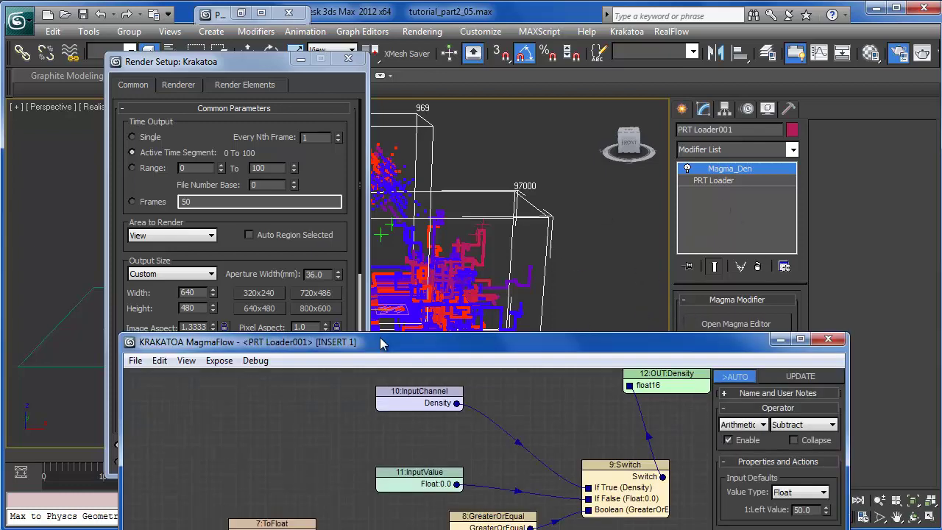
drag(383, 337, 412, 16)
Step: Set the Right Value of the Multiply node fed by Z to 100 and update the flow
middle_drag(447, 290, 545, 264)
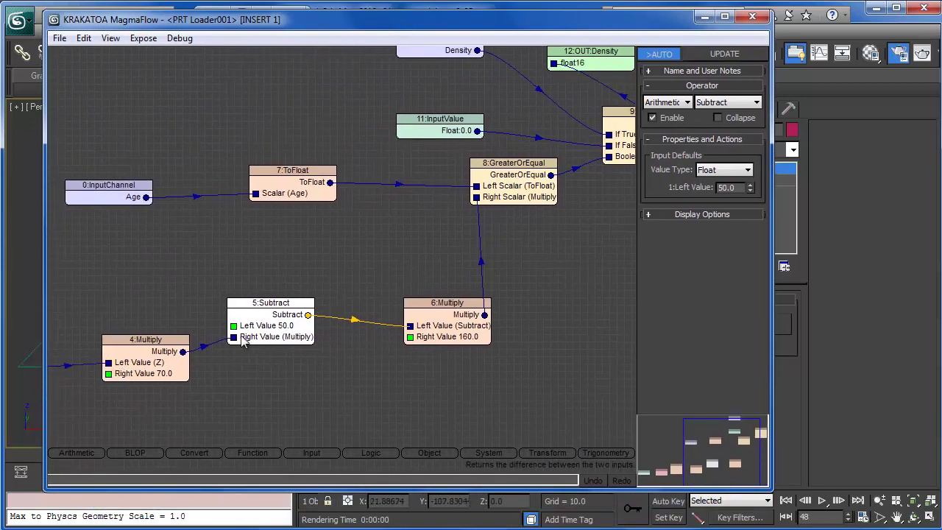
click(140, 346)
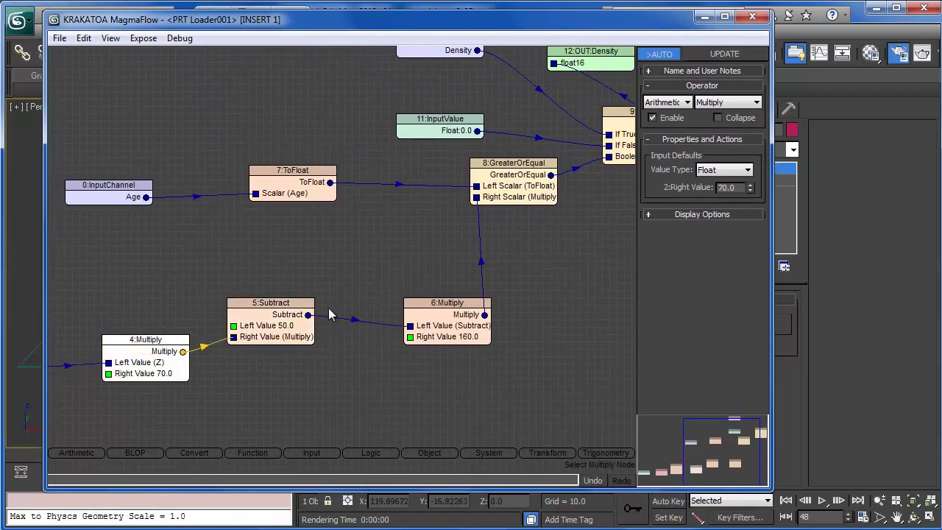
double_click(725, 188)
text(100)
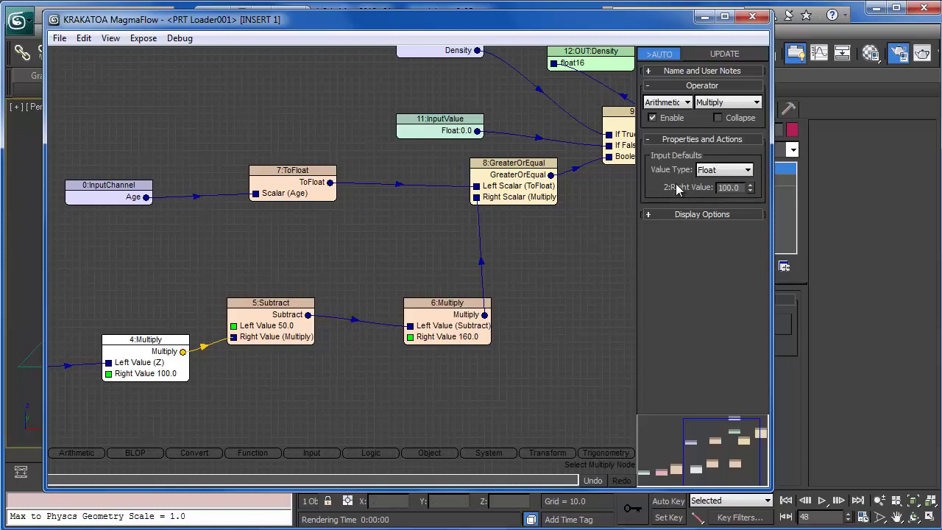
click(717, 57)
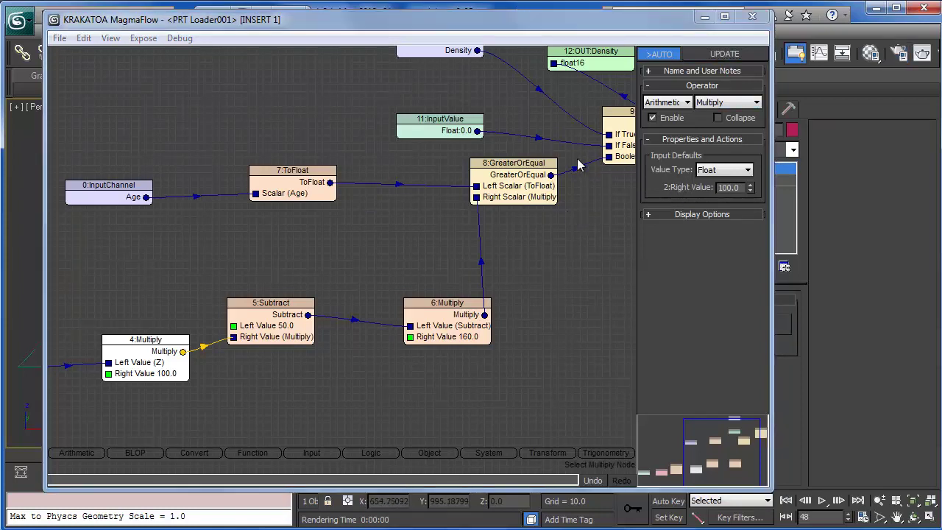
Step: Render the full active time segment from 0 to 100 without an output file
key(F10)
click(332, 453)
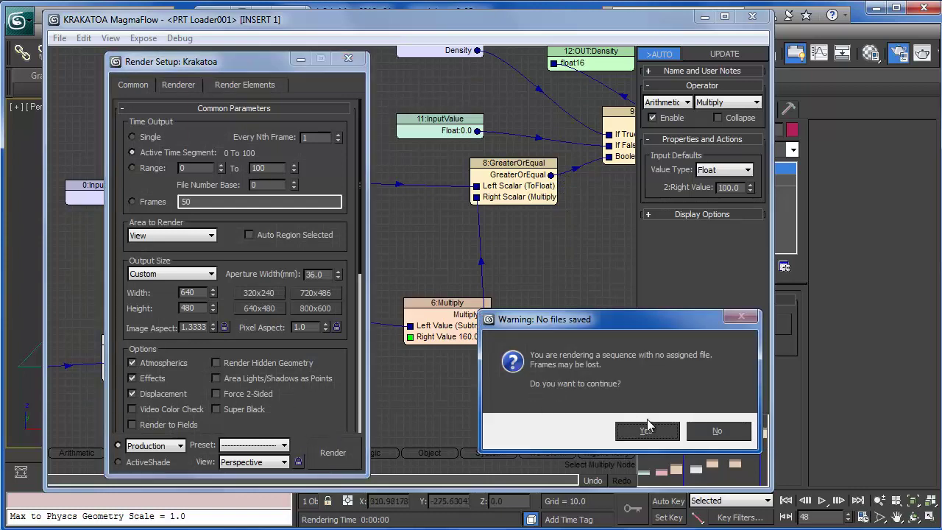
click(638, 431)
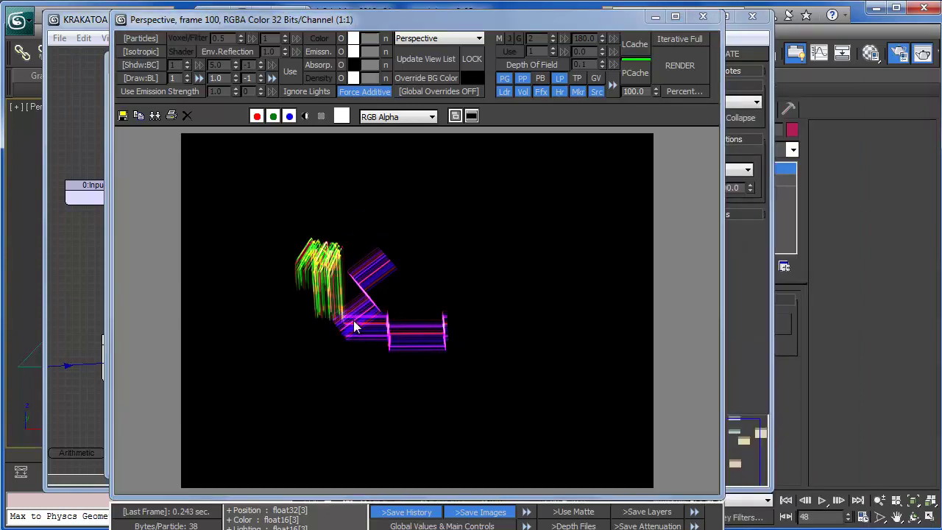
Step: Show the SecondMap noise settings in the Material Editor and clear the MagmaFlow and rendered frame windows from view
key(m)
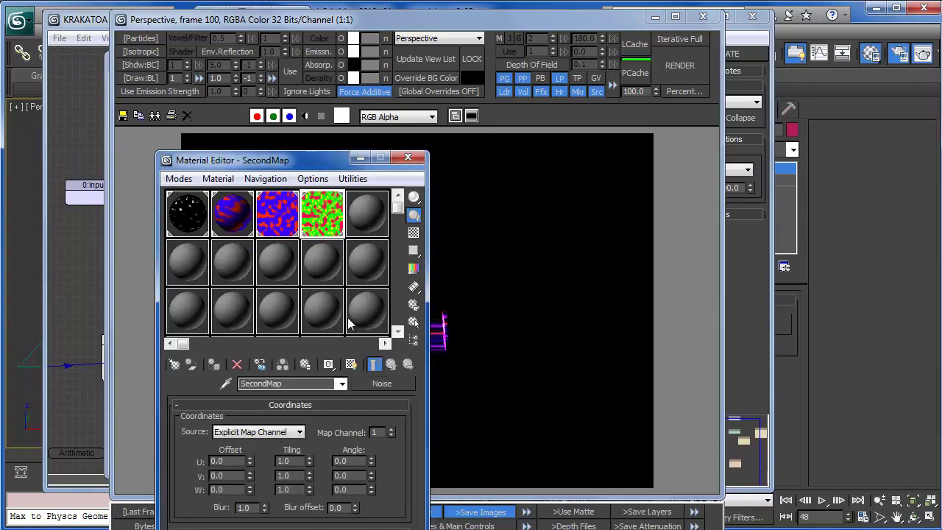
drag(272, 162, 300, 24)
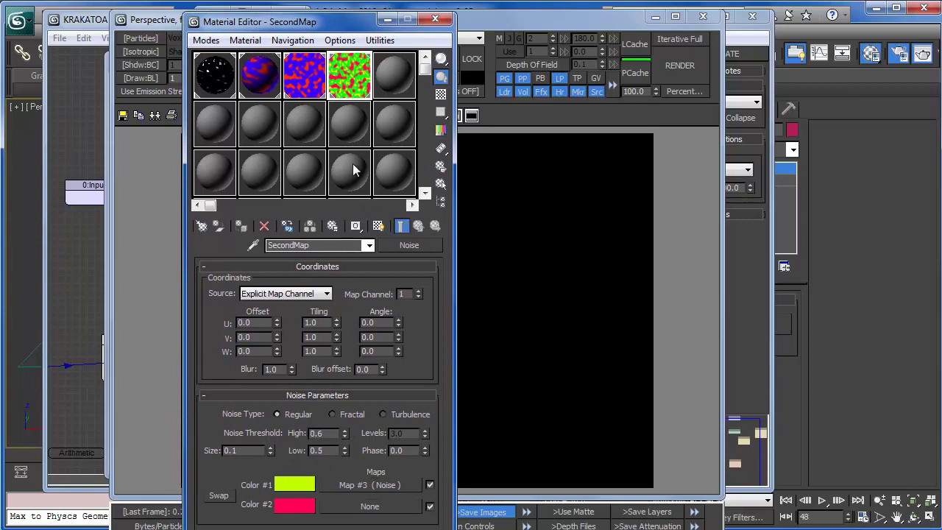
click(317, 85)
click(347, 80)
click(768, 475)
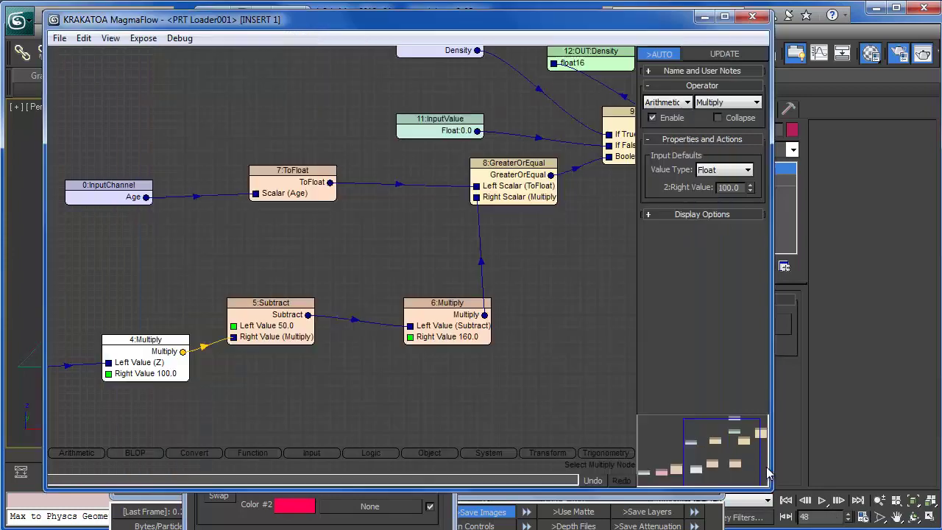
click(810, 516)
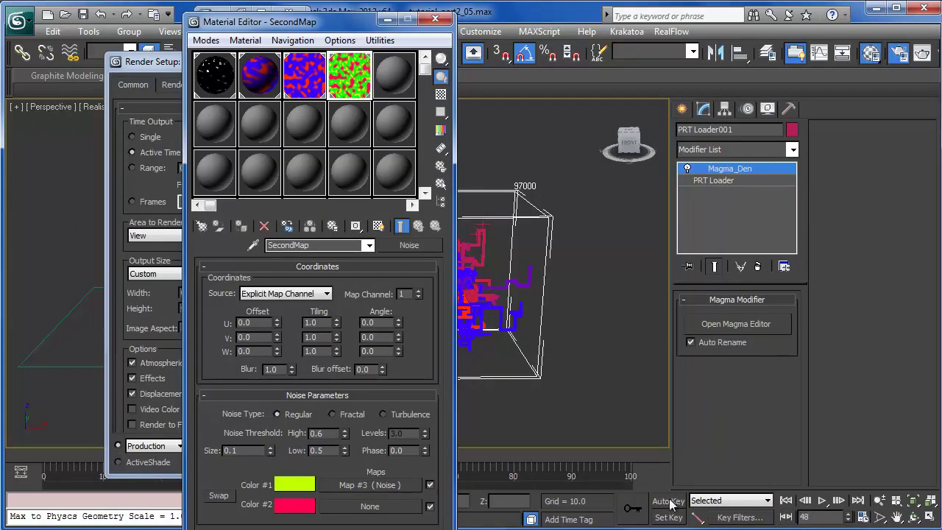
Step: Animate the SecondMap noise by auto-keying its Phase to 5 at frame 100, leaving animation recording switched off
click(668, 502)
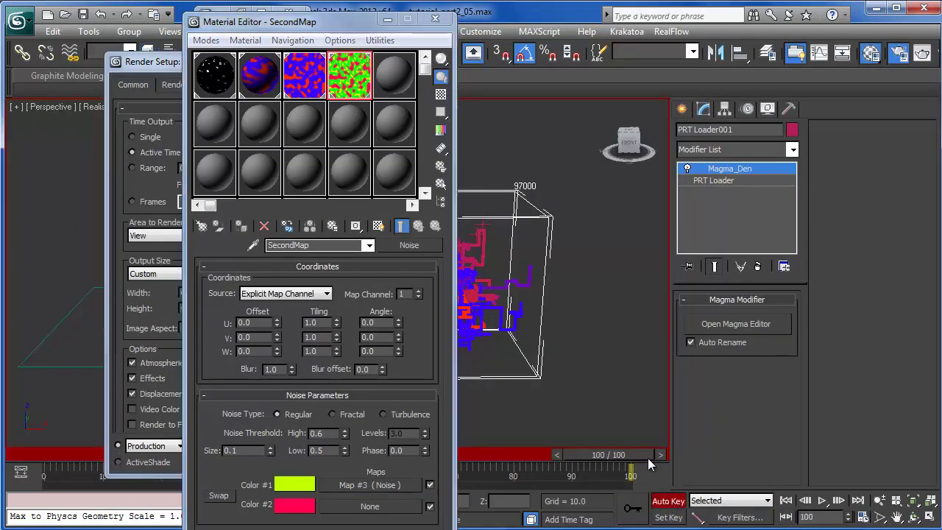
double_click(395, 451)
text(5)
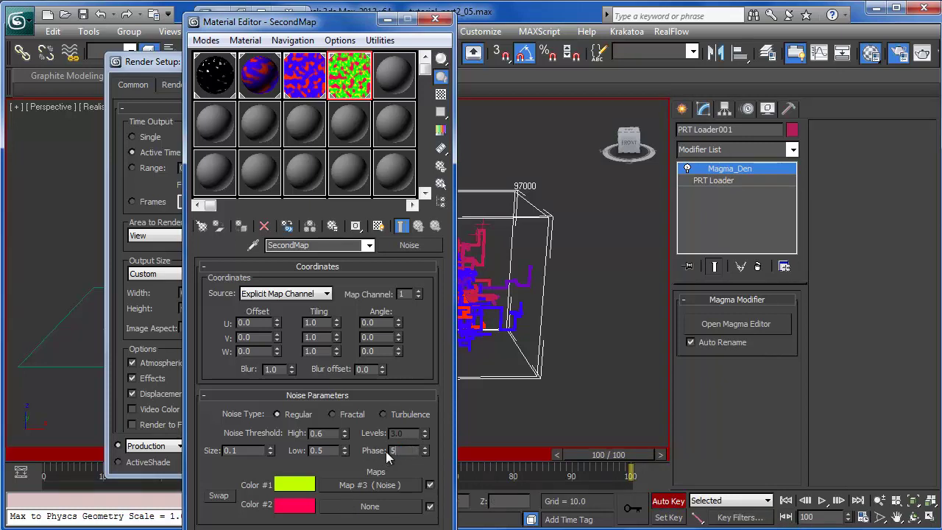
key(Return)
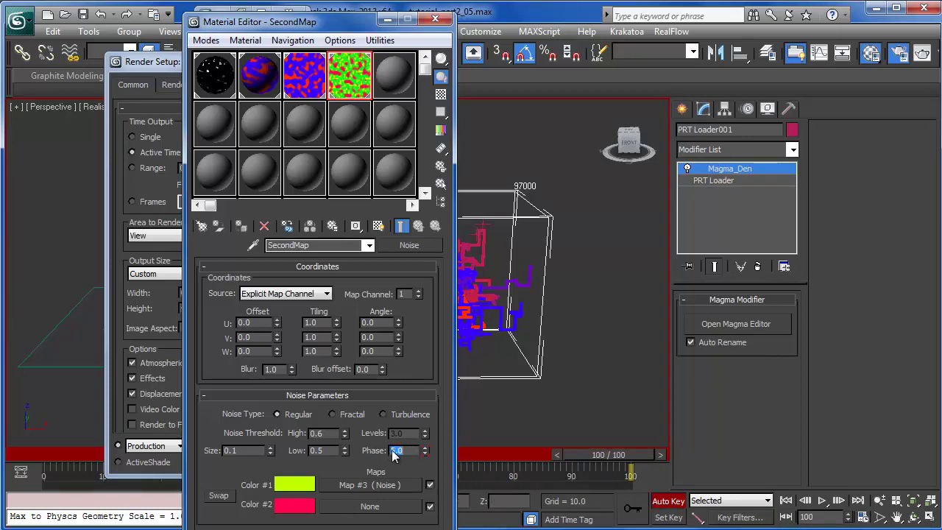
click(683, 507)
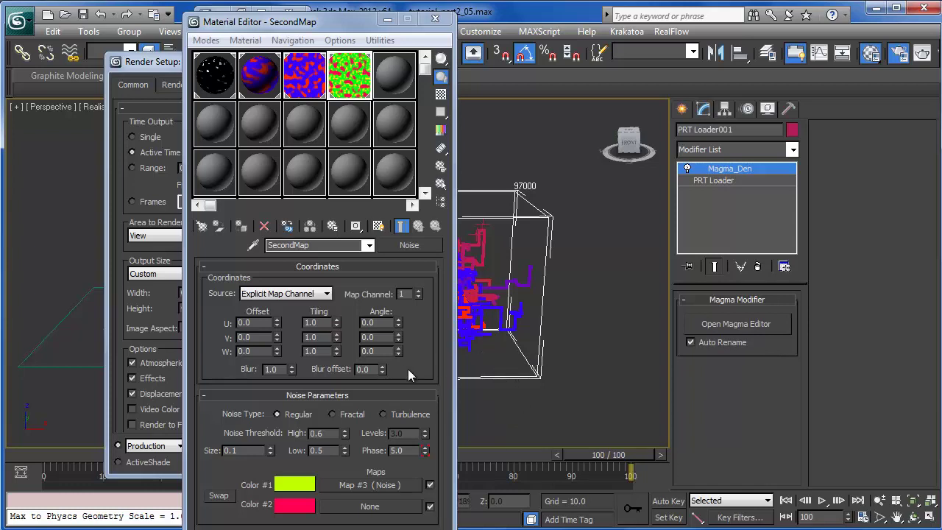
Step: Render the active time segment from 0 to 100 with Krakatoa and stop the render partway
click(121, 411)
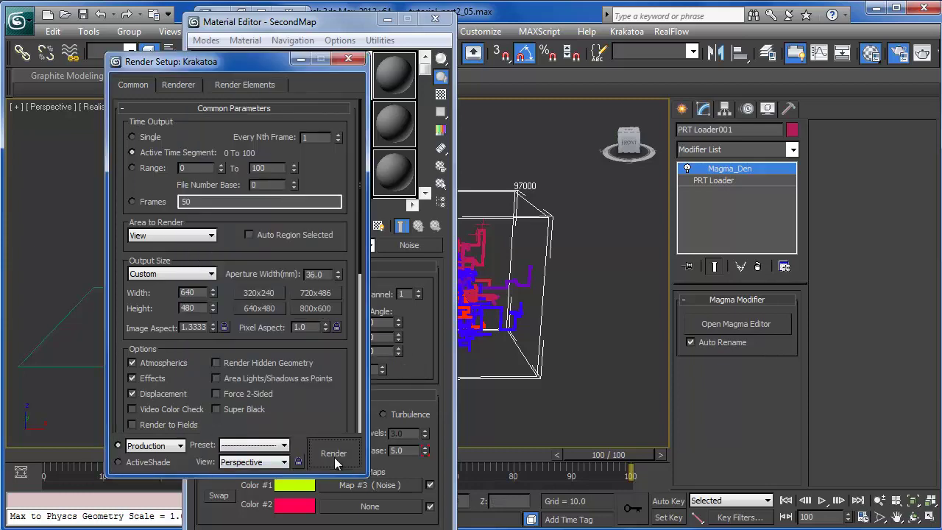
click(334, 457)
click(650, 430)
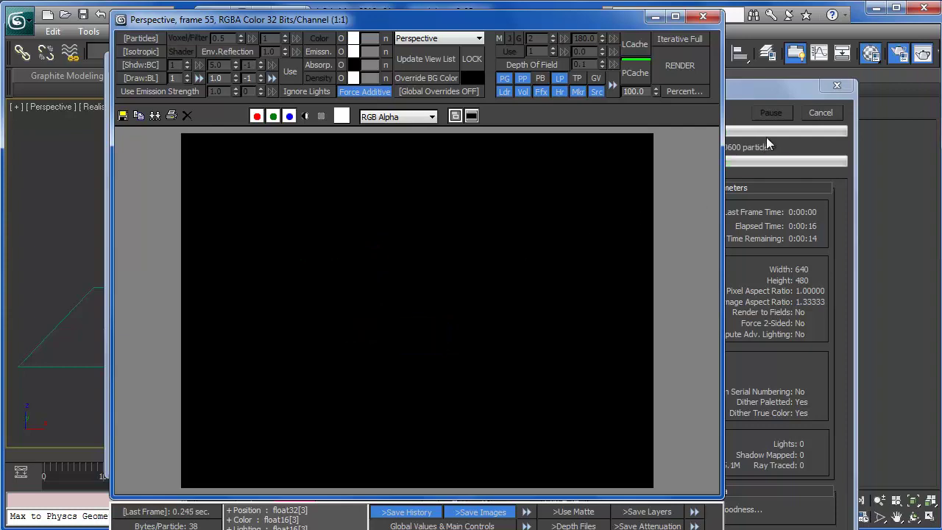
click(821, 113)
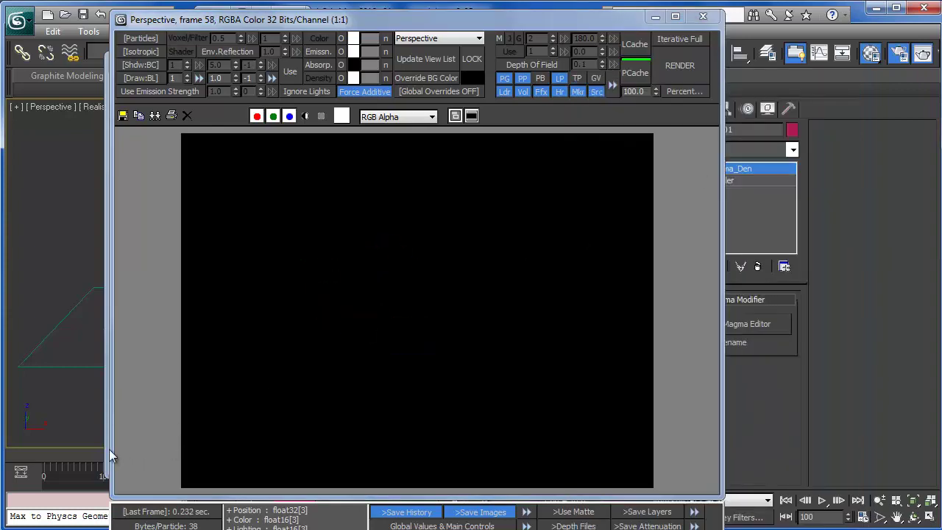
Step: Test-render frame 24 from the current view and from a closer, slightly orbited view, leaving the rendered frame window closed
key(F9)
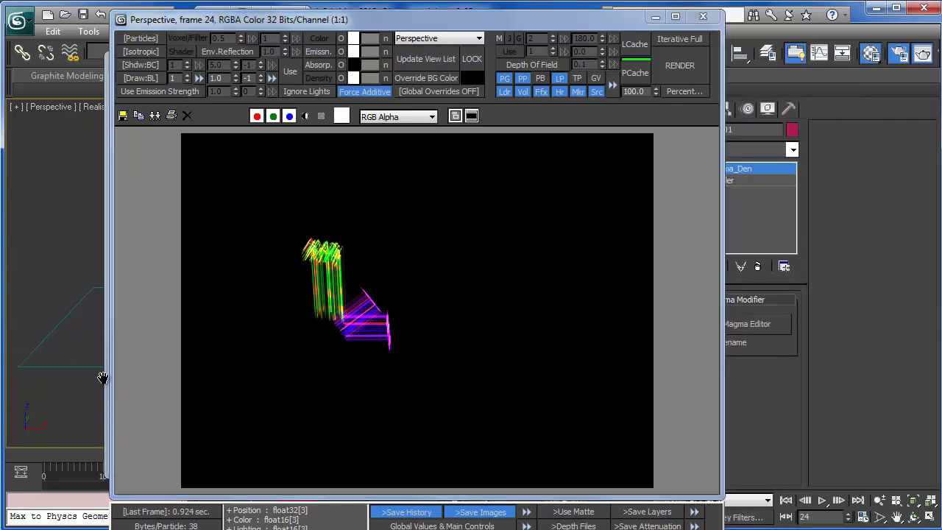
scroll(91, 380, up, 4)
mouse_move(93, 363)
alt+middle_down()
mouse_move(122, 351)
mouse_move(88, 351)
alt+middle_up()
key(F9)
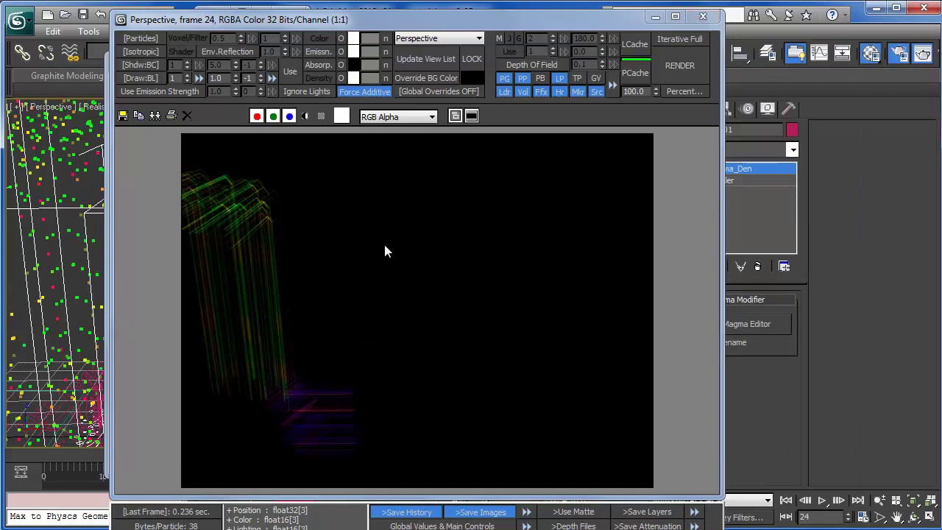
click(703, 18)
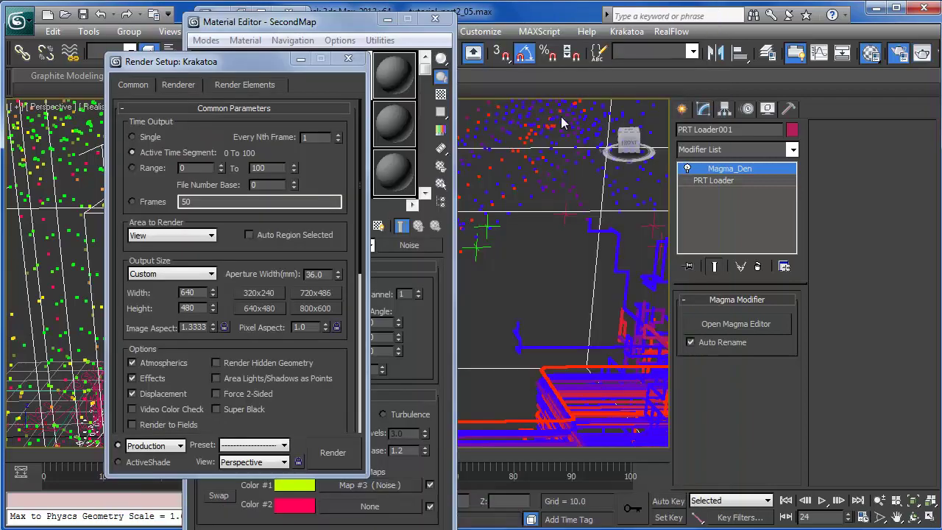
Step: Set the coordinate source of SecondMap's nested Color #1 noise to Explicit Map Channel and test-render frame 24
click(426, 388)
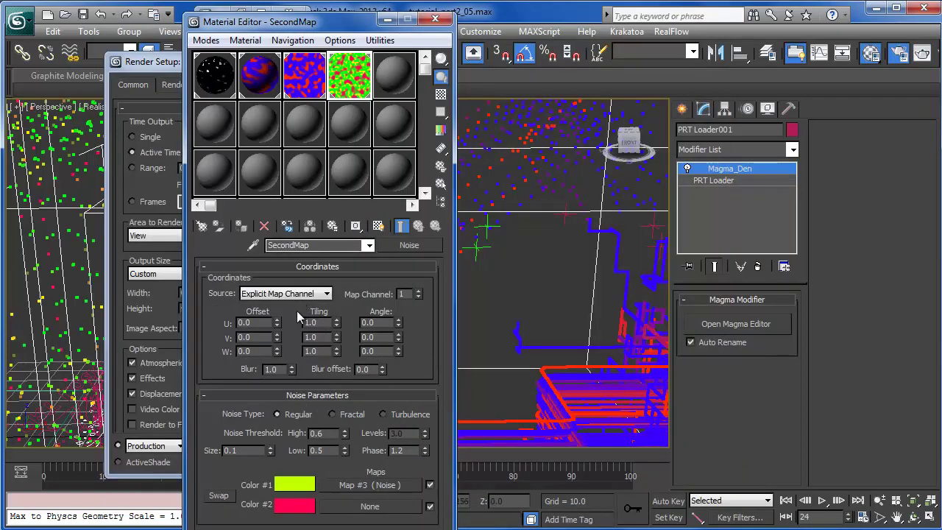
click(370, 485)
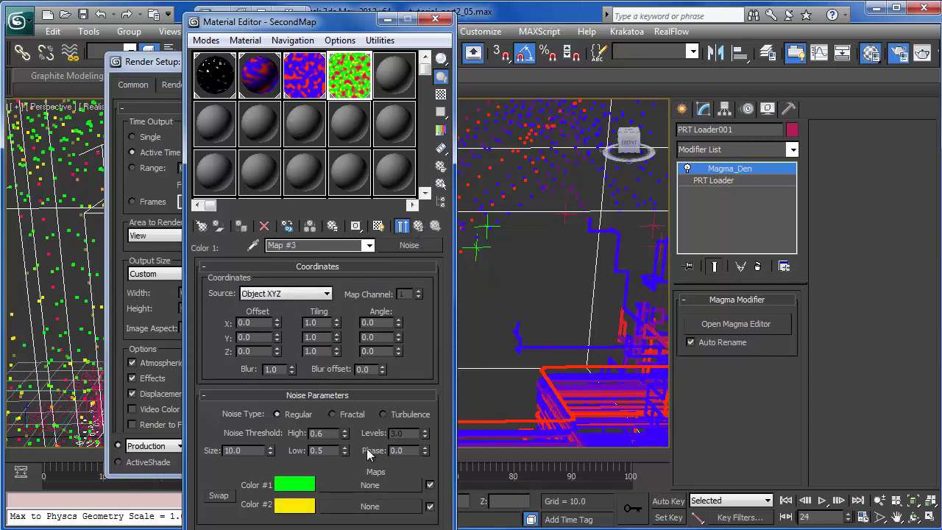
click(283, 293)
click(276, 318)
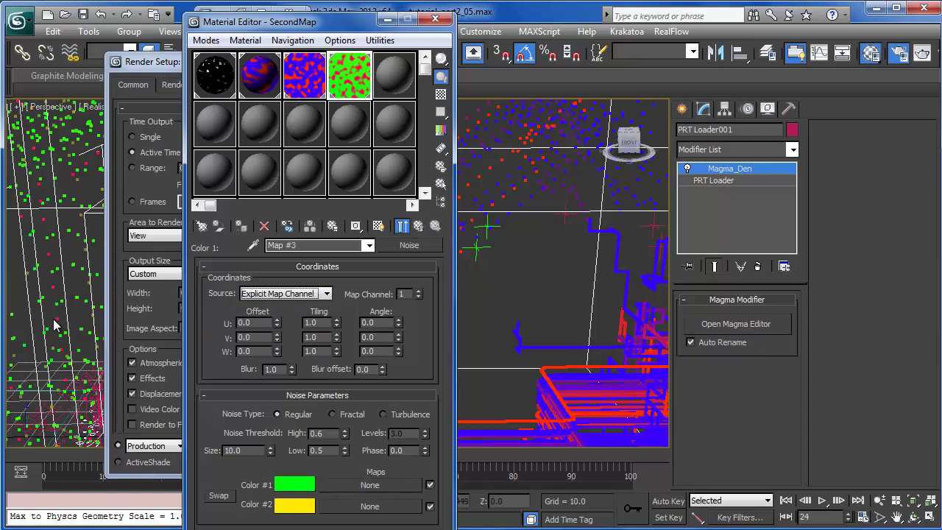
key(F9)
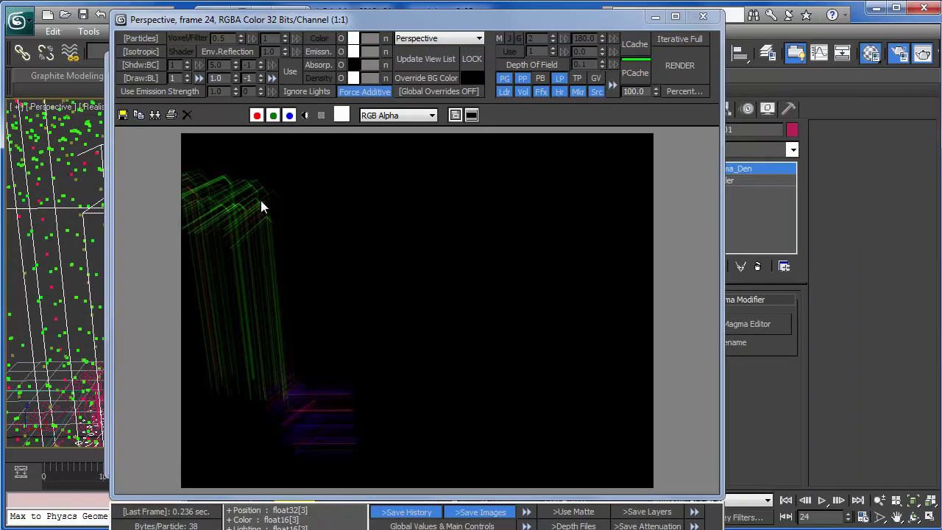
click(701, 17)
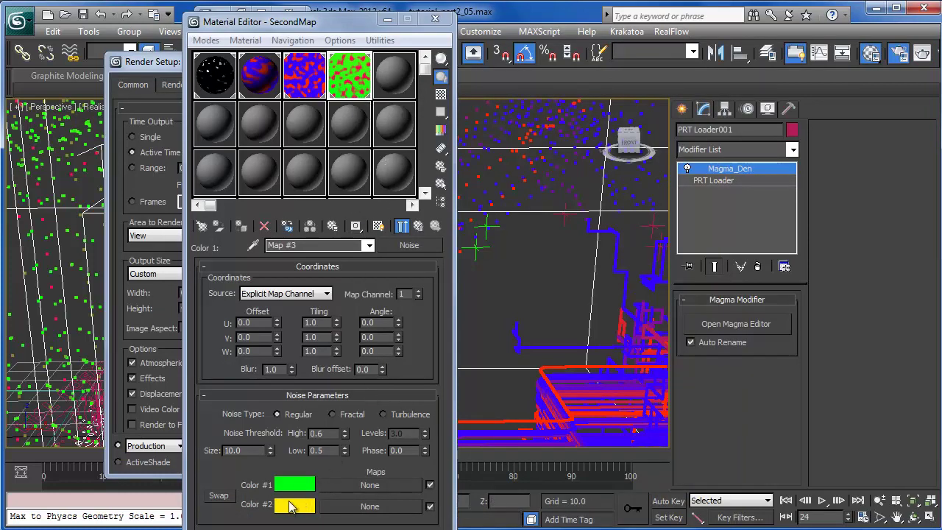
Step: Change Color #2 of the nested noise Map #3 to blue with RGB 5, 46, 255
click(418, 226)
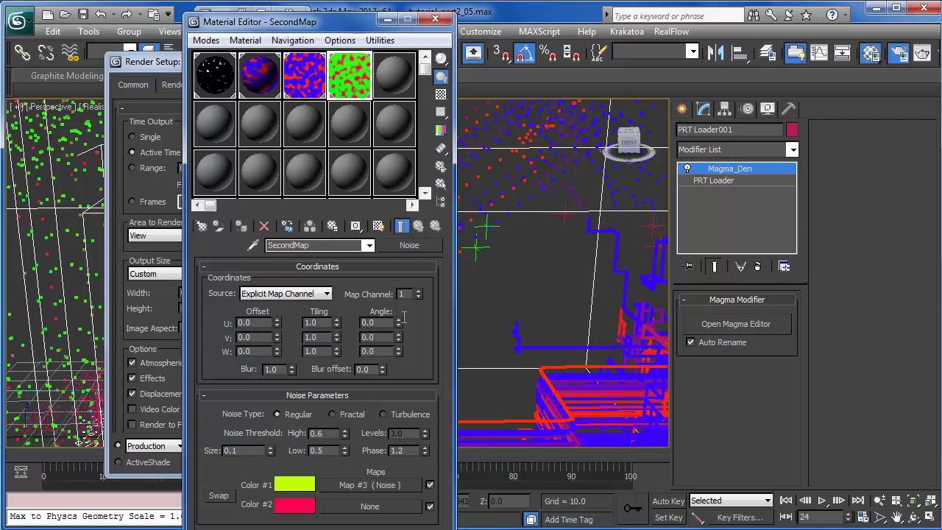
click(288, 510)
click(586, 223)
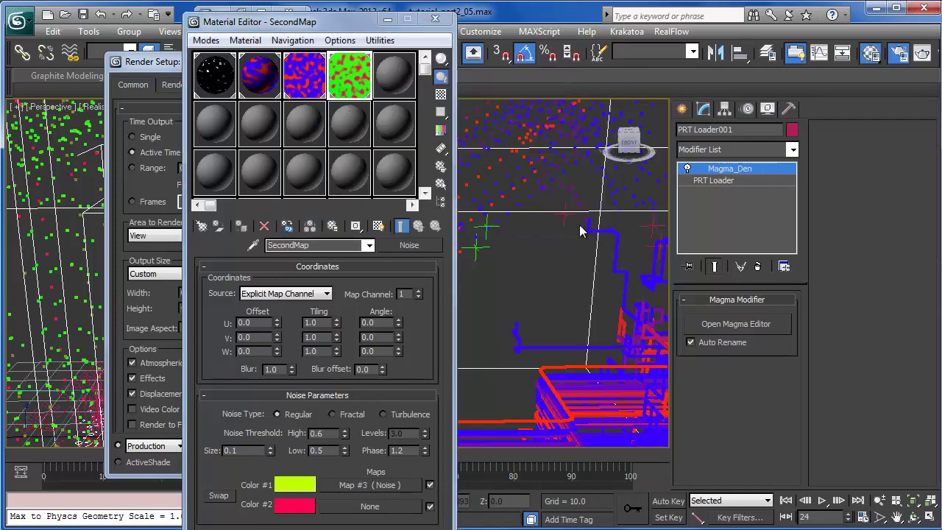
click(382, 487)
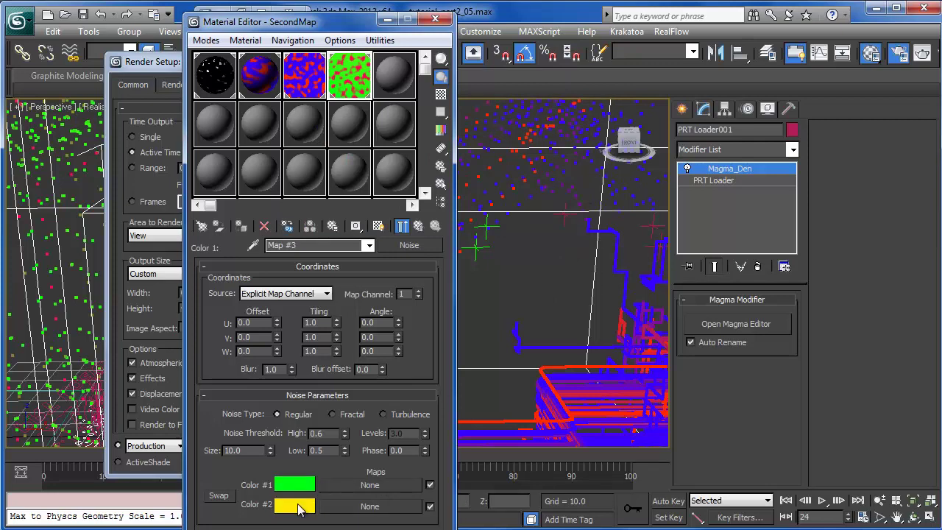
click(301, 509)
drag(368, 130, 368, 94)
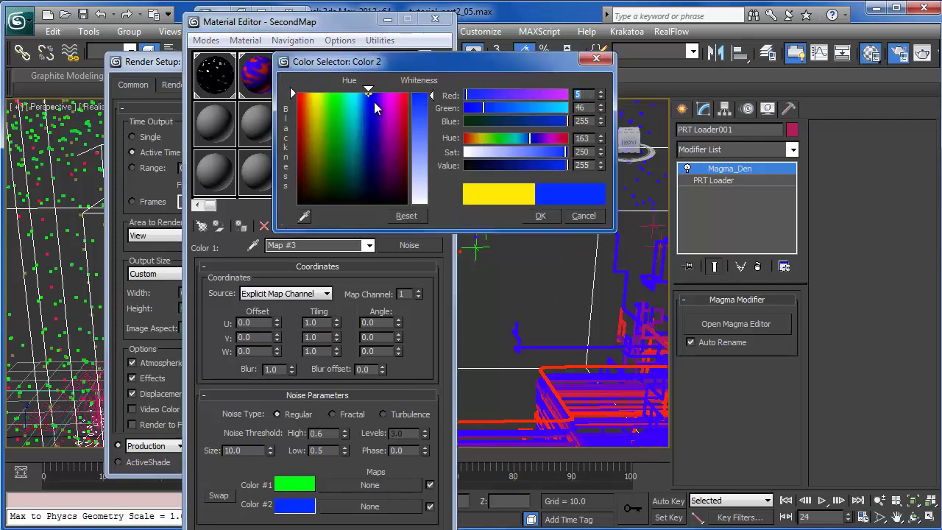
click(533, 220)
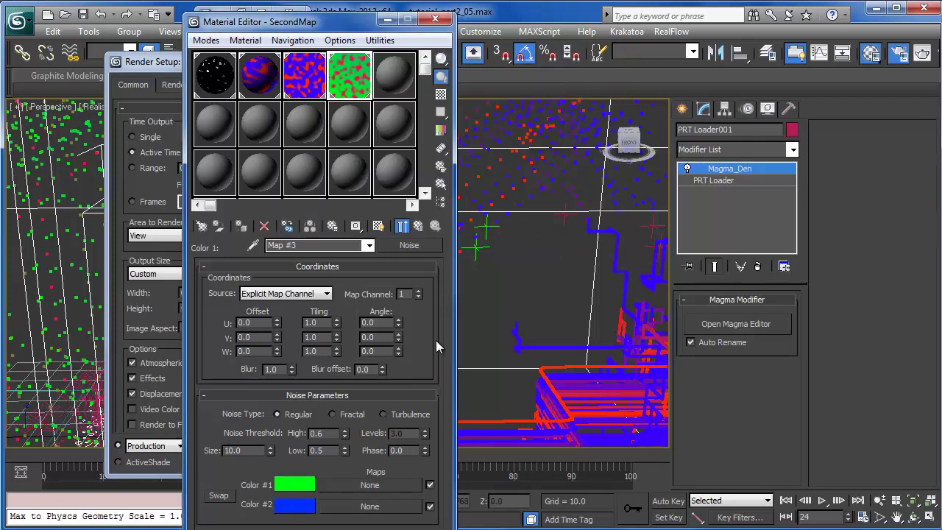
Step: Reduce the noise Size of Map #3 to 0.1
text(1)
key(Return)
double_click(237, 452)
text(2)
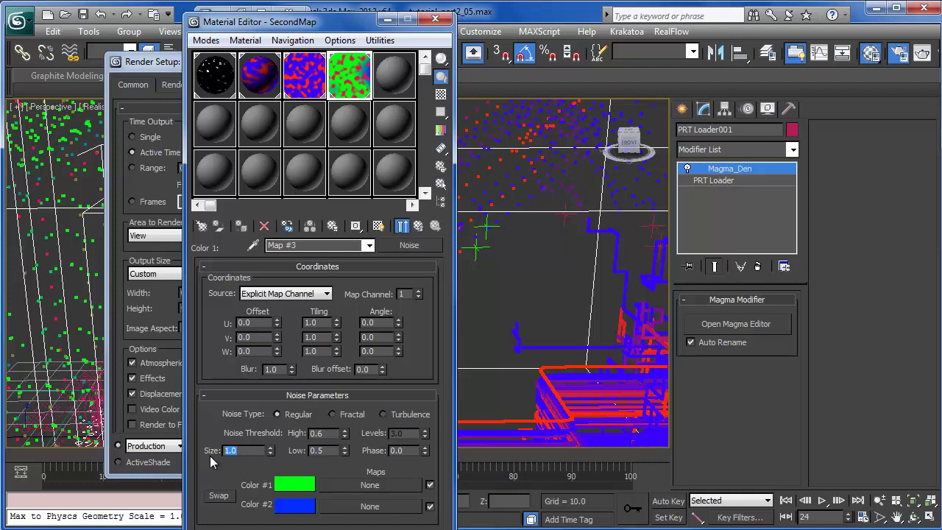
key(Return)
text(0.1)
key(Return)
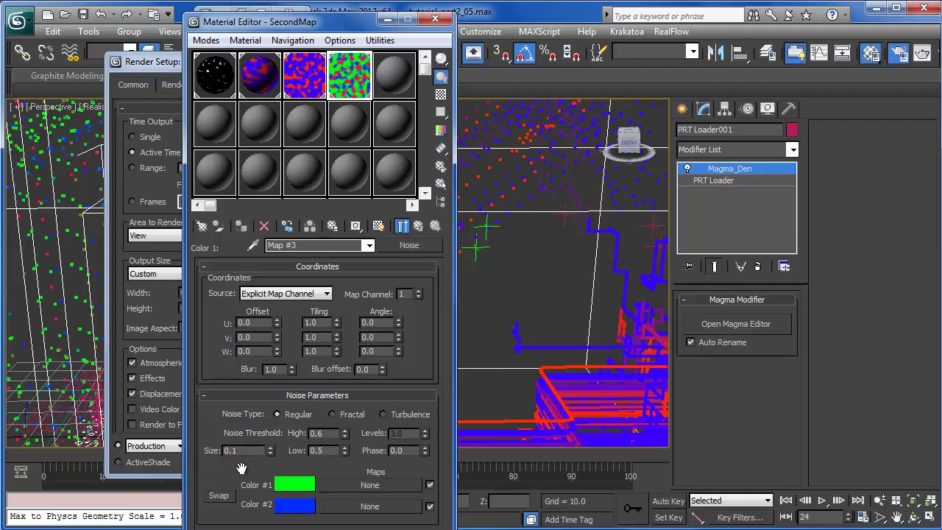
Step: Test-render frame 24 from the close view and from a wider view to check the blue and green noise
key(shift+q)
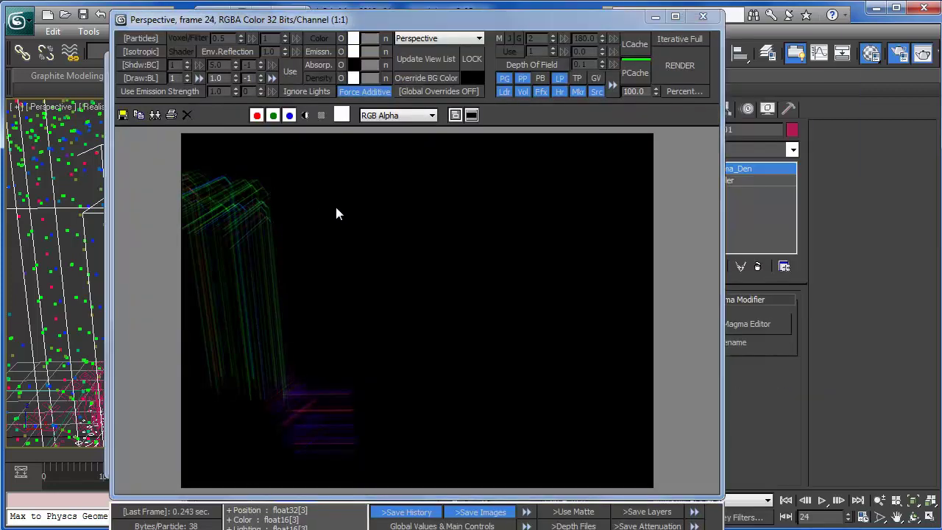
click(703, 17)
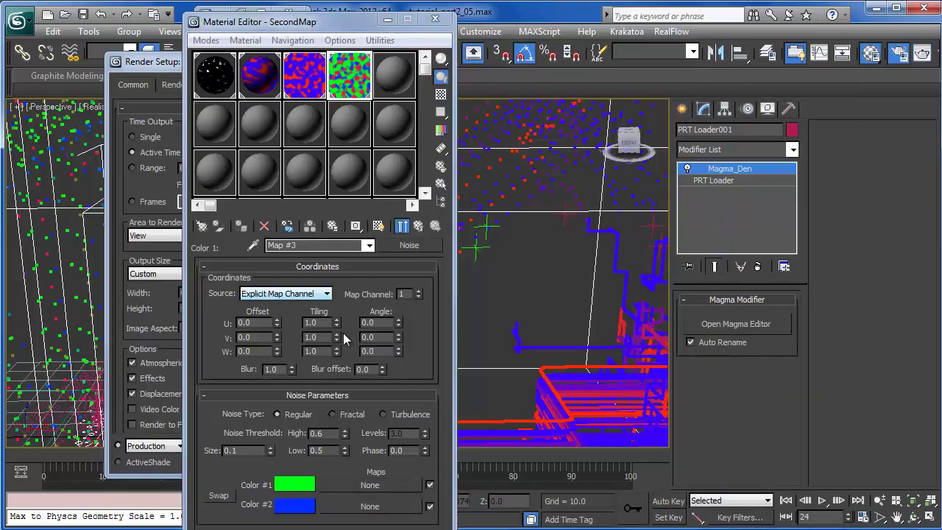
scroll(557, 327, down, 3)
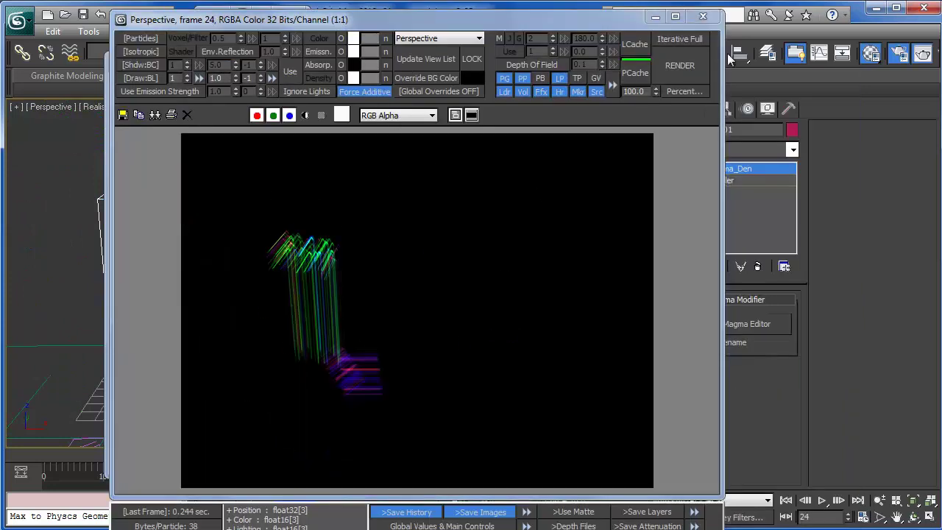
click(702, 17)
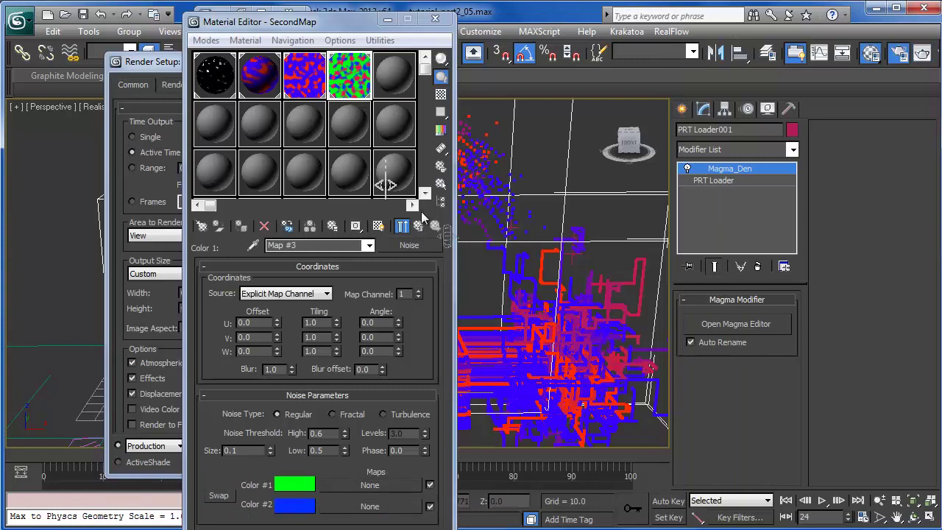
Step: Shorten the Material Editor window and move it aside to expose the particle trails in the Perspective viewport
click(435, 362)
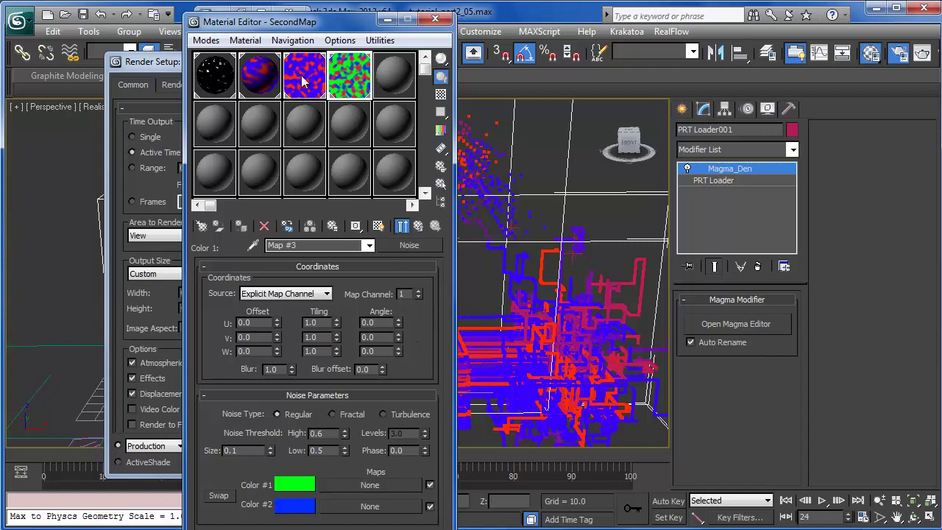
drag(302, 21, 408, 10)
click(508, 214)
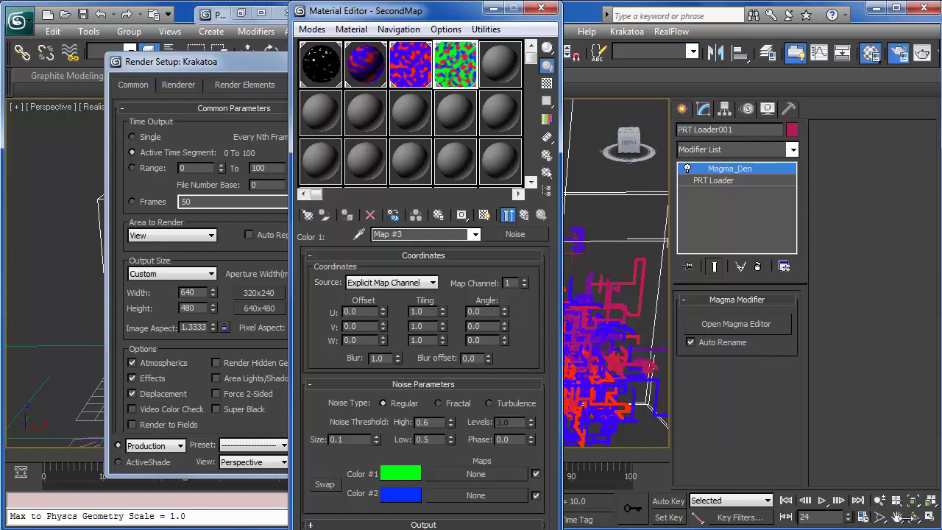
drag(504, 528, 505, 519)
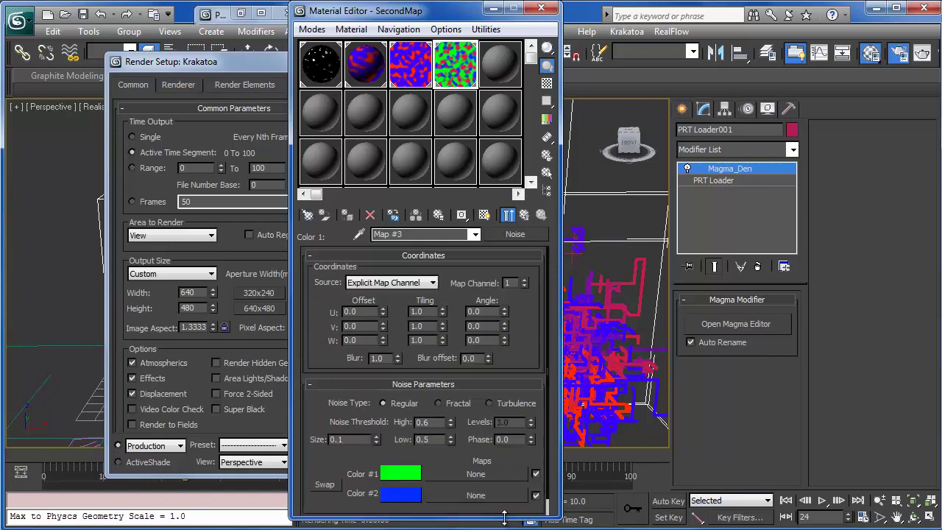
scroll(526, 339, down, 1)
scroll(537, 309, up, 1)
scroll(528, 303, down, 1)
scroll(527, 319, up, 1)
scroll(528, 309, down, 1)
scroll(524, 324, up, 1)
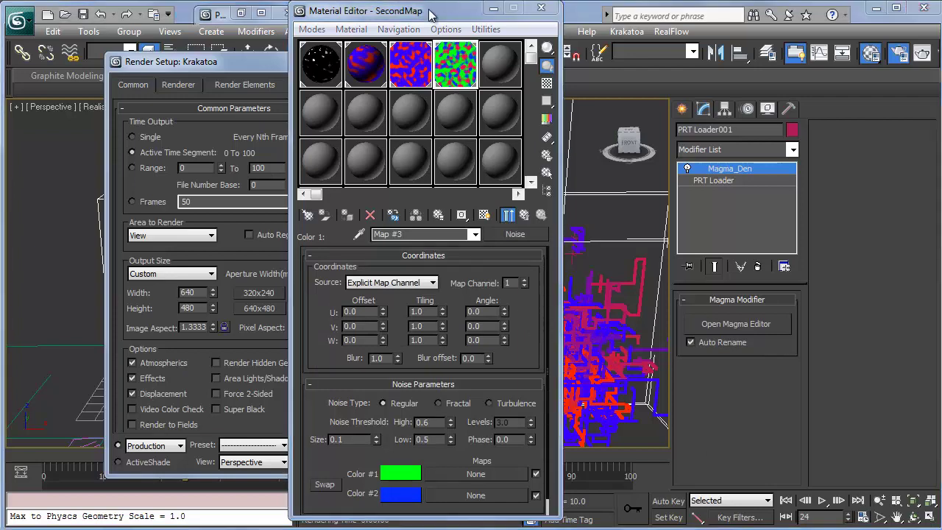
drag(431, 14, 215, 14)
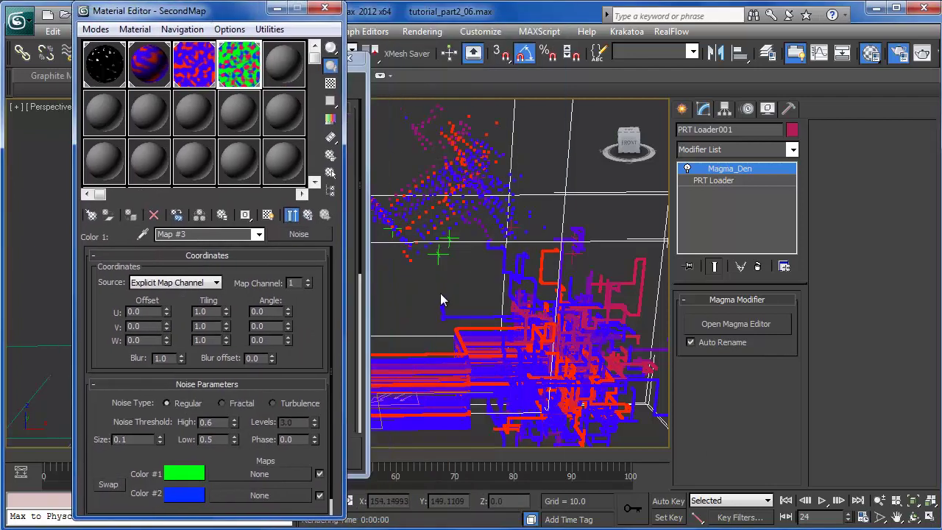
Step: Place a Standard Omni light in the Perspective viewport near the emitter where the particle trails begin
alt+middle_drag(440, 293, 528, 323)
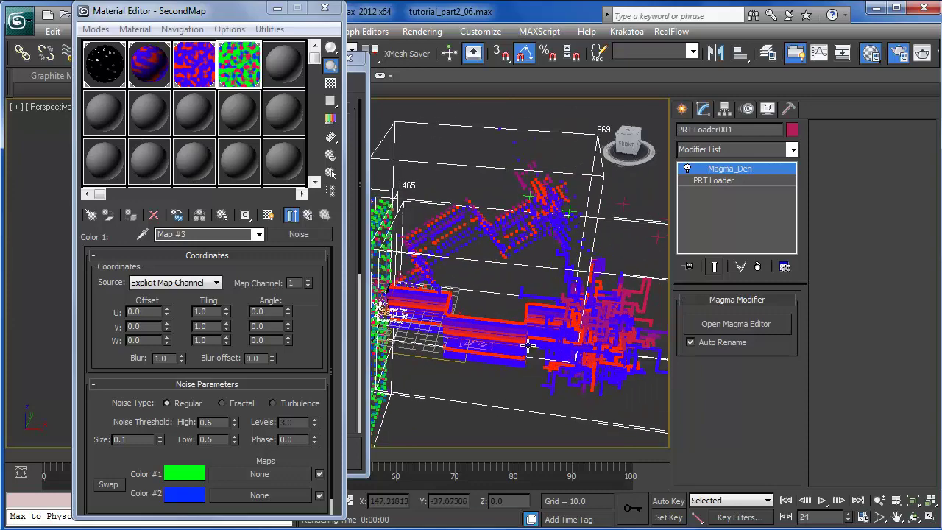
click(683, 109)
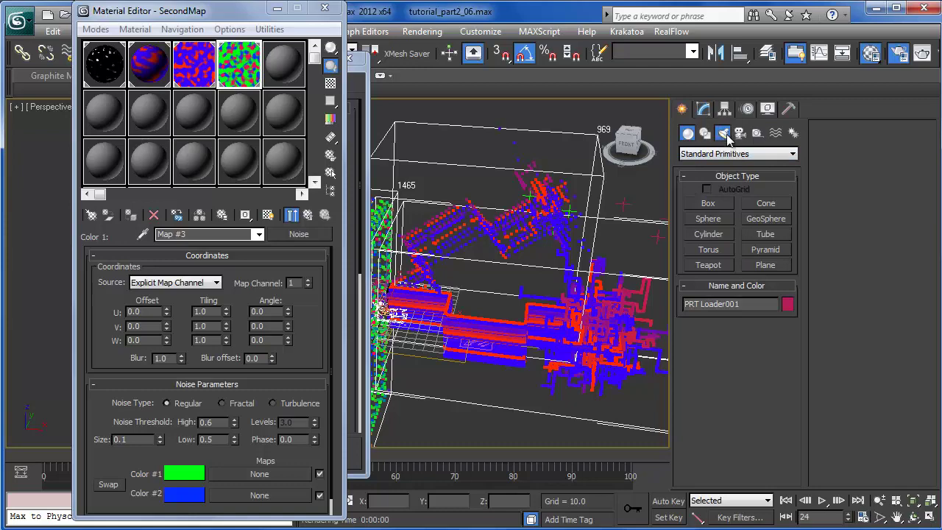
click(723, 133)
click(721, 154)
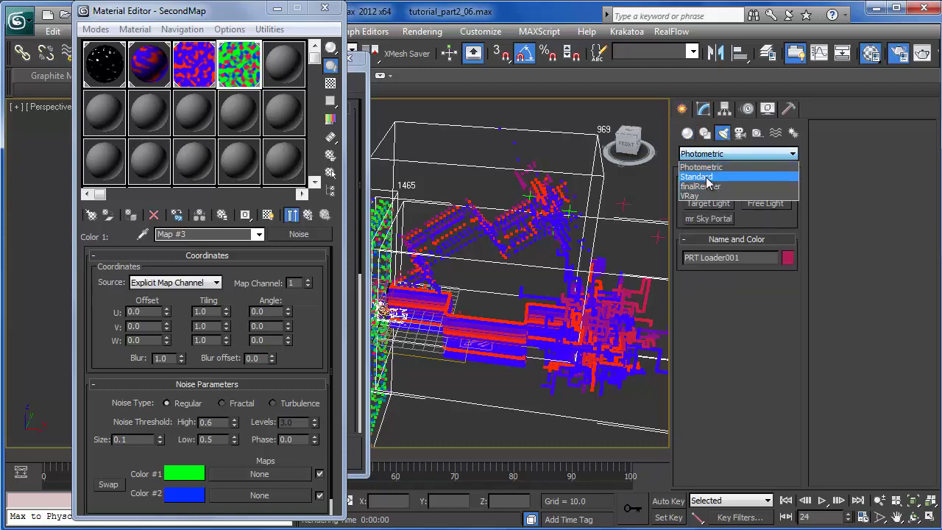
click(696, 177)
click(709, 234)
click(390, 292)
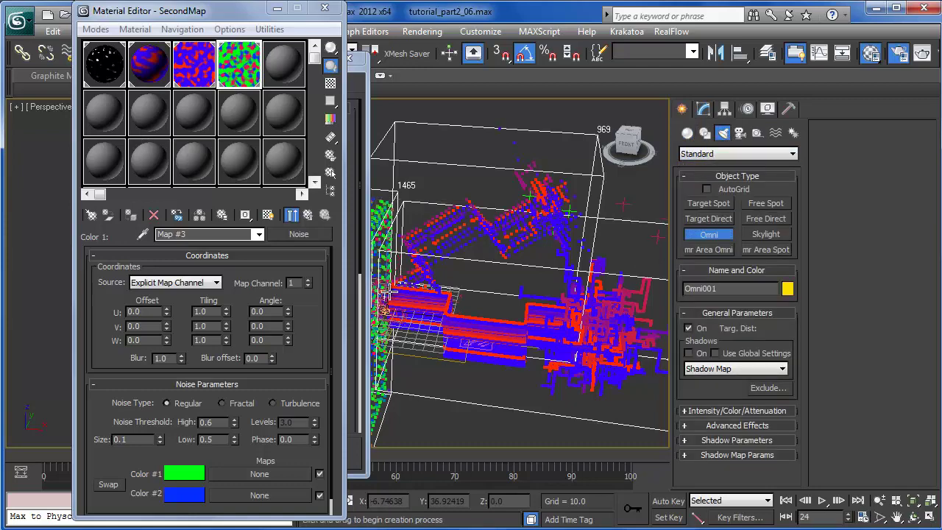
Step: Finish creating the omni light, inspect its position near the emitter, and display its parameters for editing
alt+middle_drag(532, 330, 622, 370)
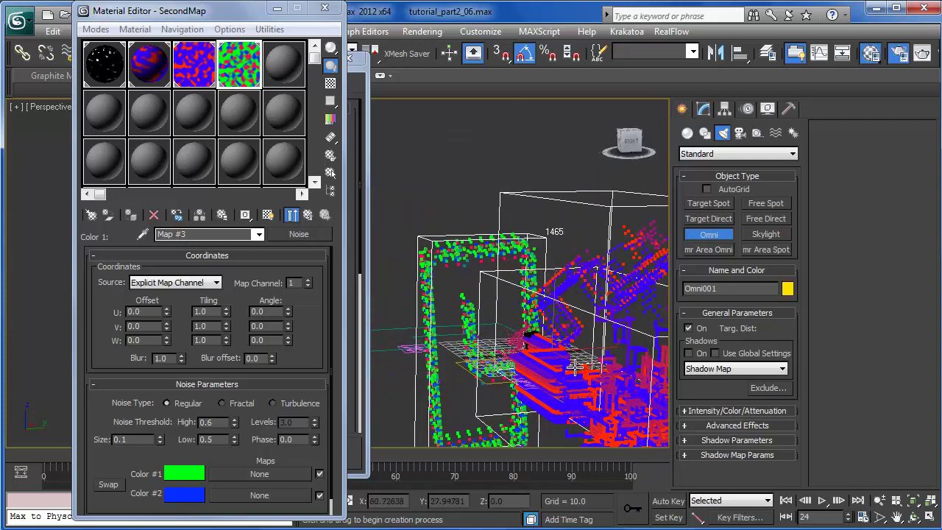
right_click(571, 368)
alt+middle_drag(549, 366, 589, 352)
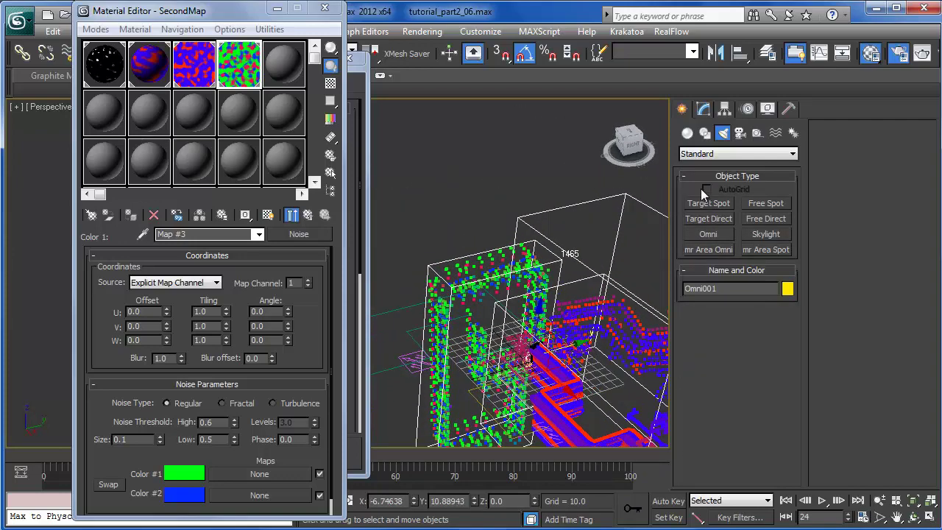
click(704, 109)
alt+middle_drag(538, 405, 520, 343)
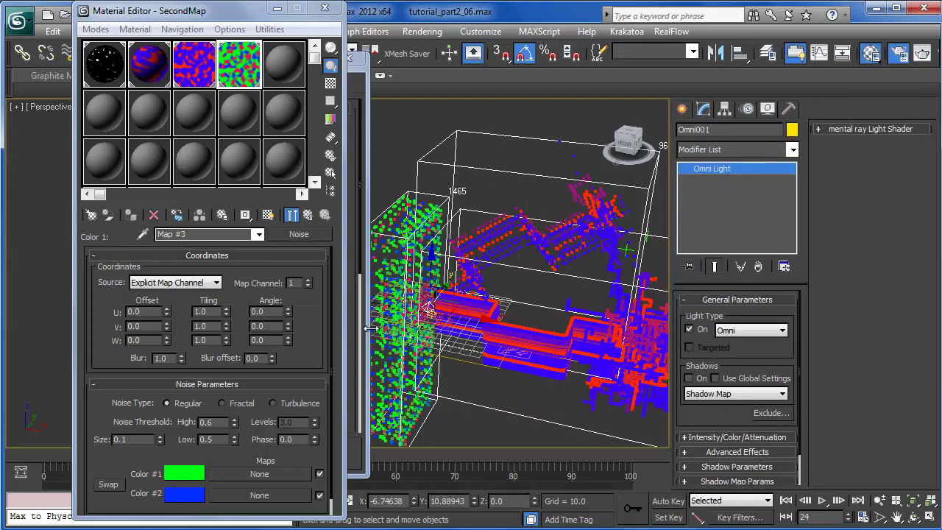
Step: Bring up the Krakatoa renderer's main controls from the render settings
key(F10)
key(F10)
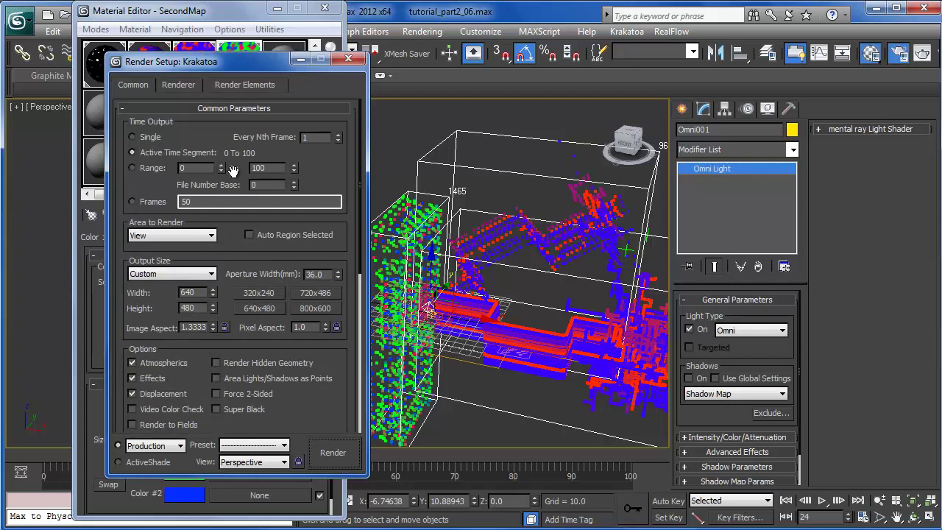
click(179, 84)
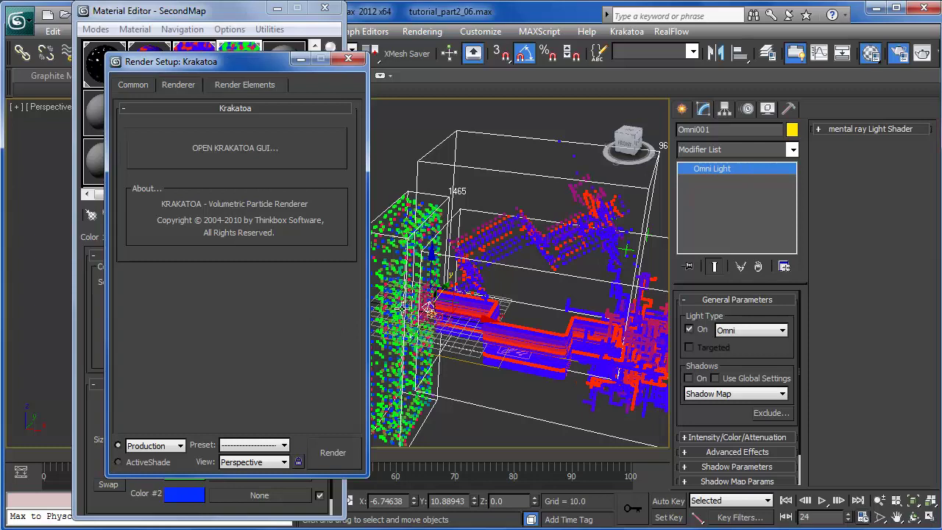
drag(209, 62, 234, 67)
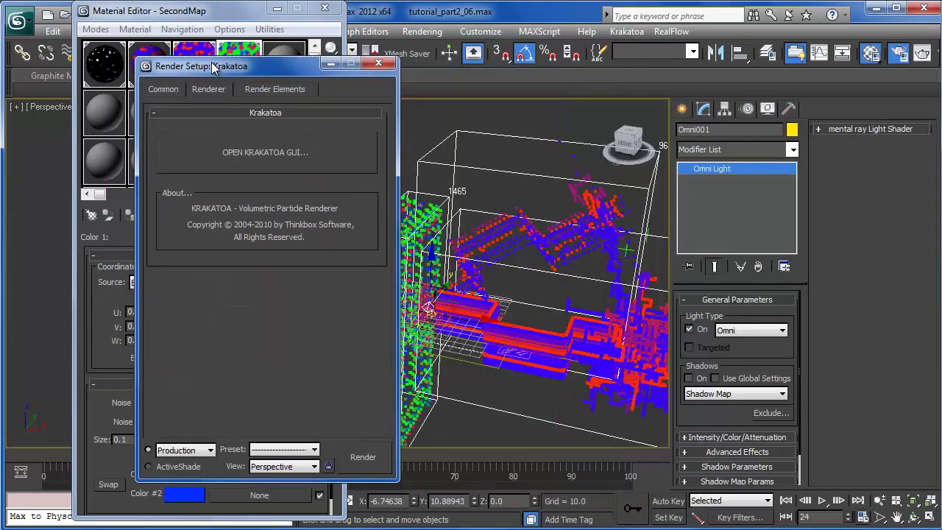
click(221, 156)
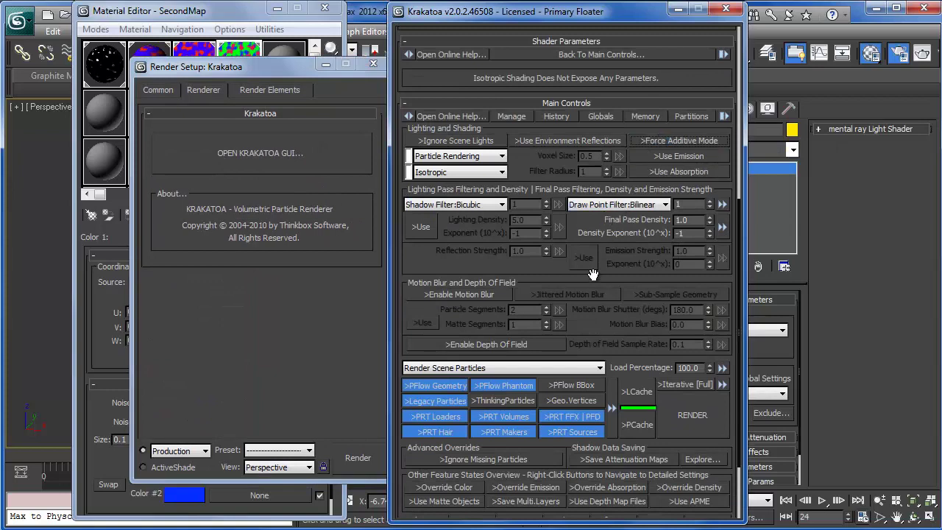
Step: Test-render frame 24 with the omni light from the current view and again from a closer, orbited view
key(shift+q)
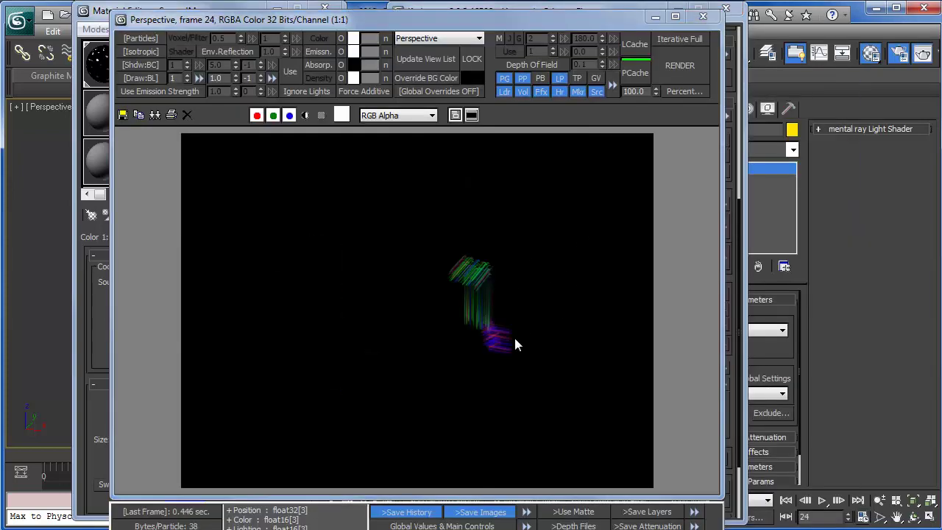
drag(590, 24, 382, 44)
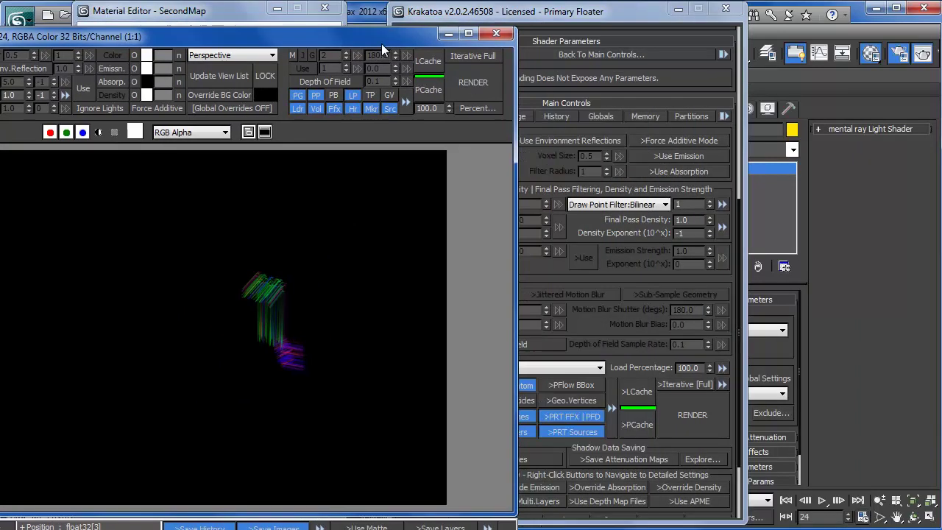
click(668, 16)
alt+middle_drag(572, 347, 585, 329)
key(shift+q)
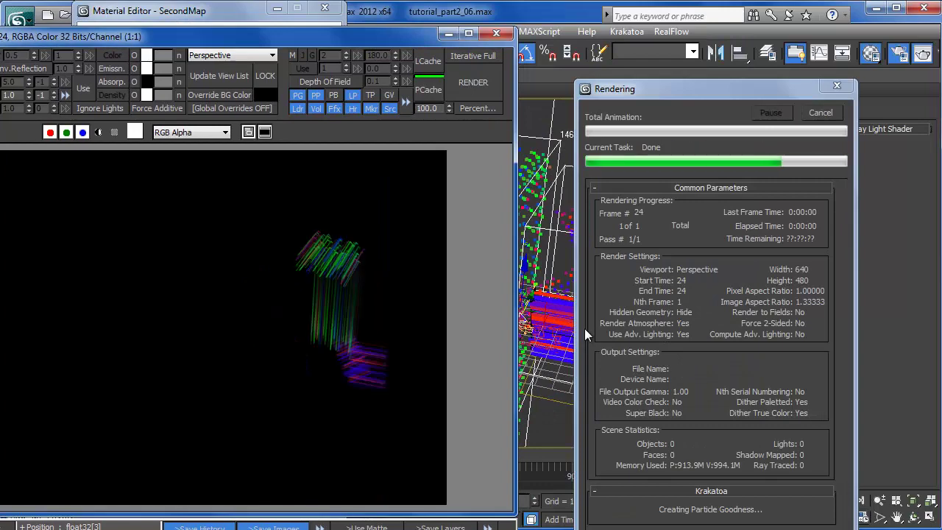
click(496, 33)
click(358, 458)
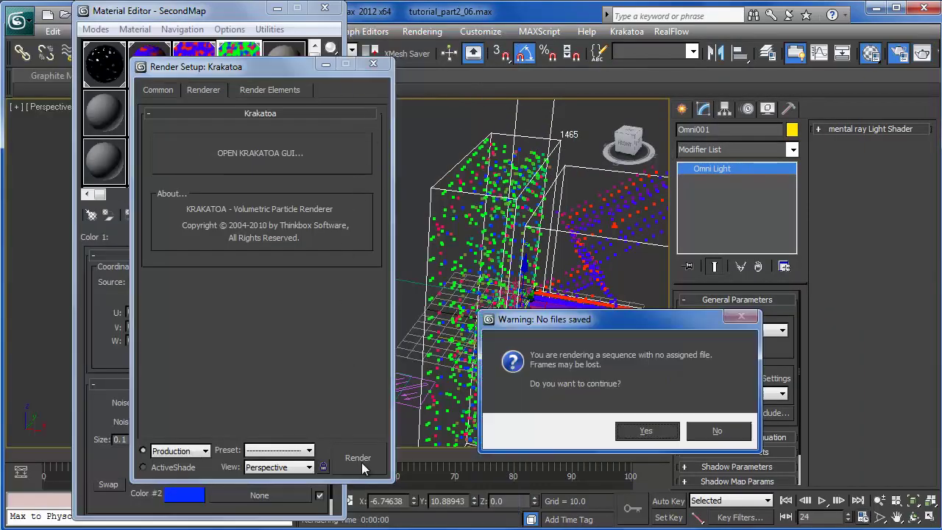
click(617, 430)
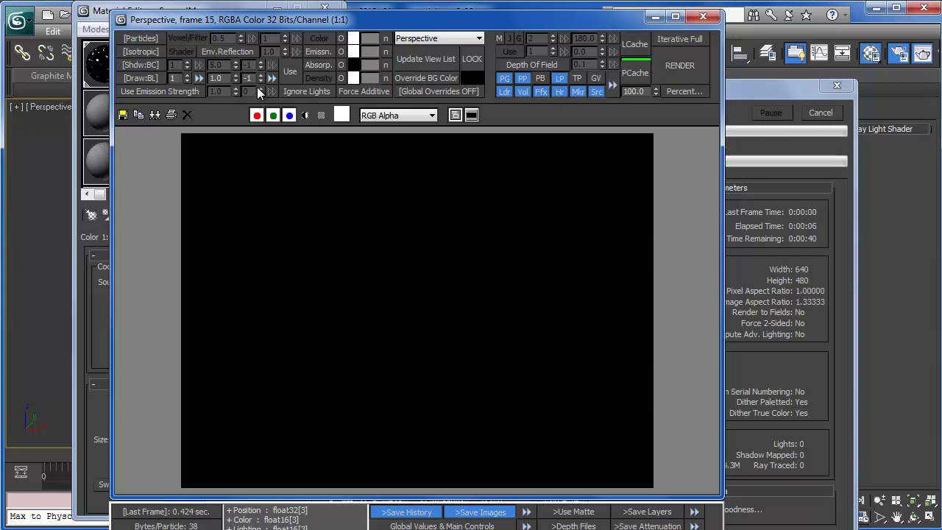
click(828, 114)
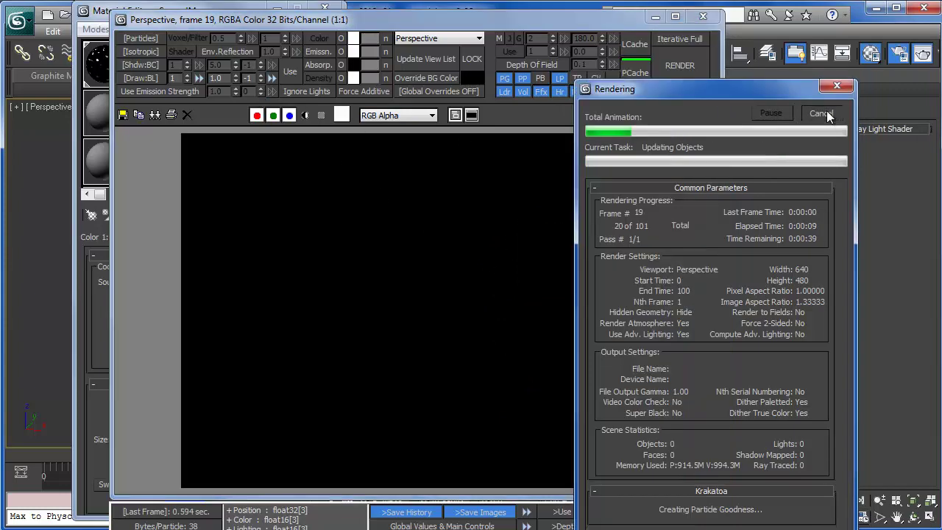
click(657, 19)
Step: Set the timeline to frame 15, test-render the trails around frames 15 to 18 from a wider view, and settle on frame 17
middle_drag(556, 295, 357, 237)
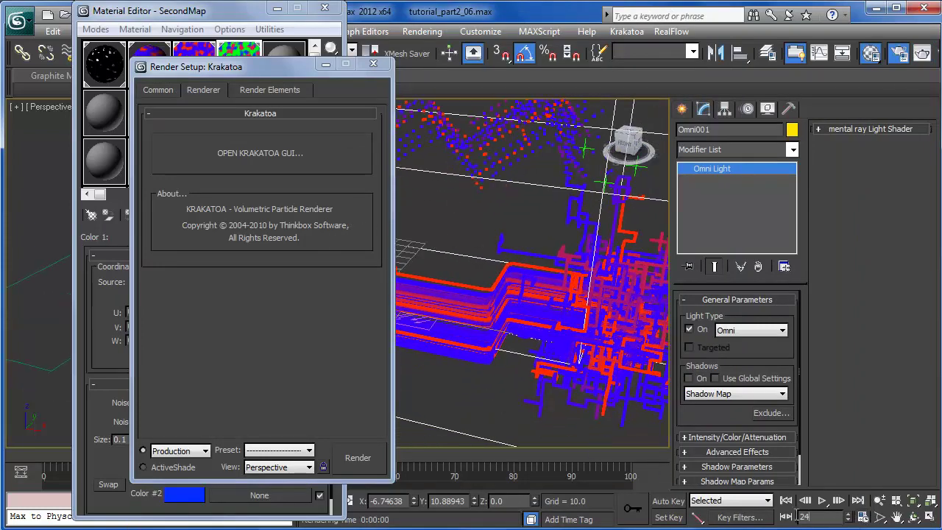
text(15)
key(Return)
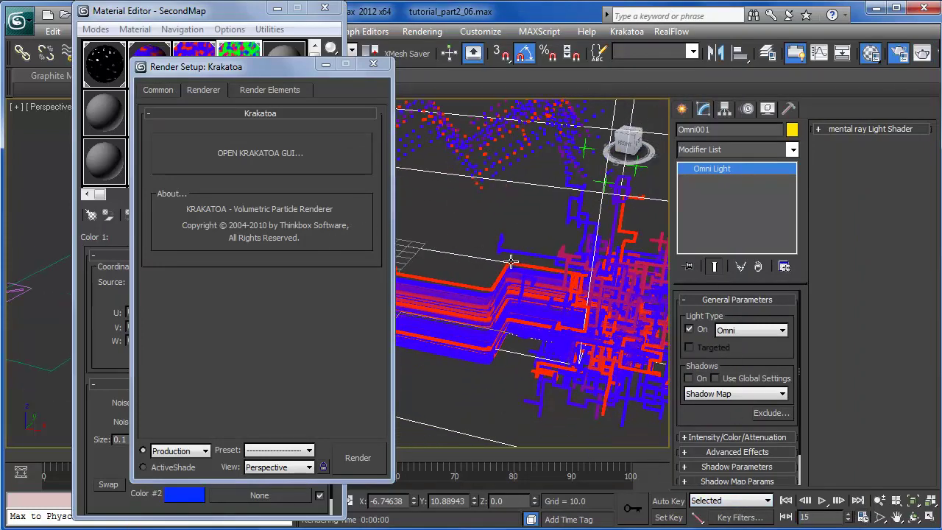
scroll(511, 261, down, 5)
key(shift+q)
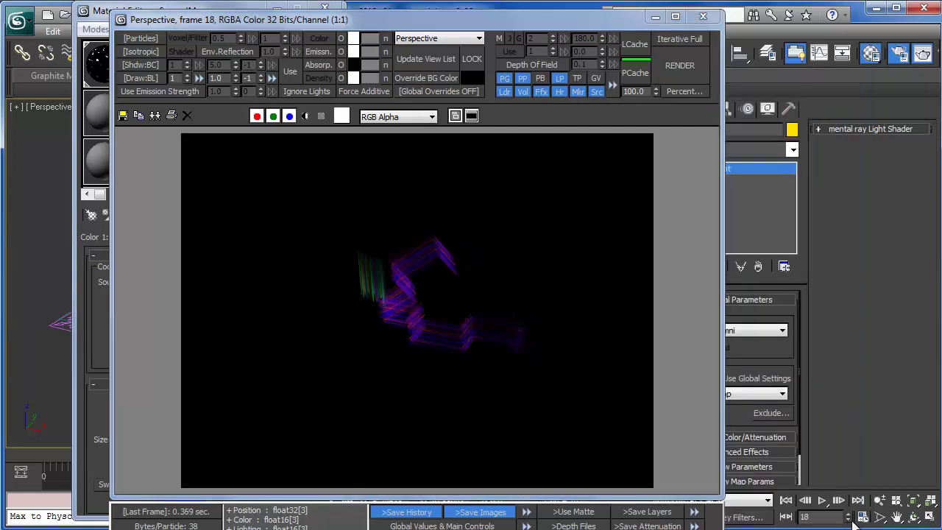
click(848, 520)
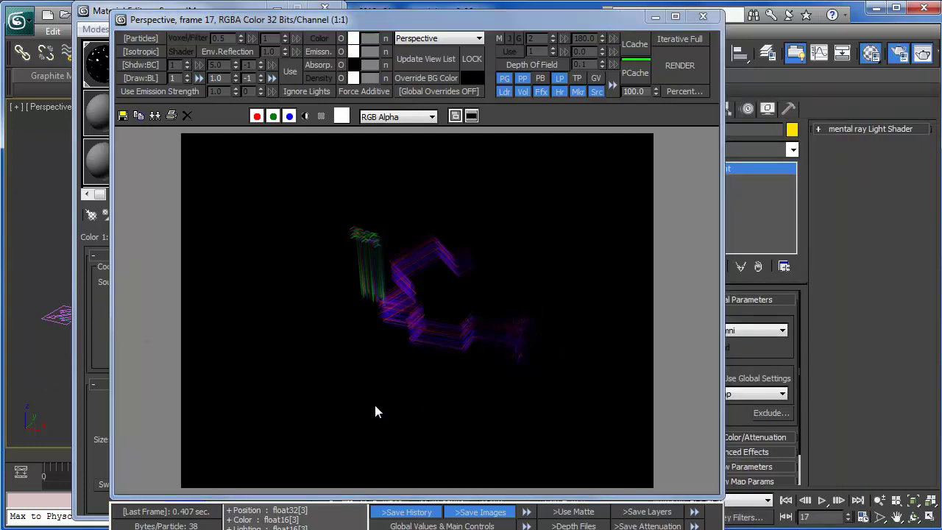
click(655, 16)
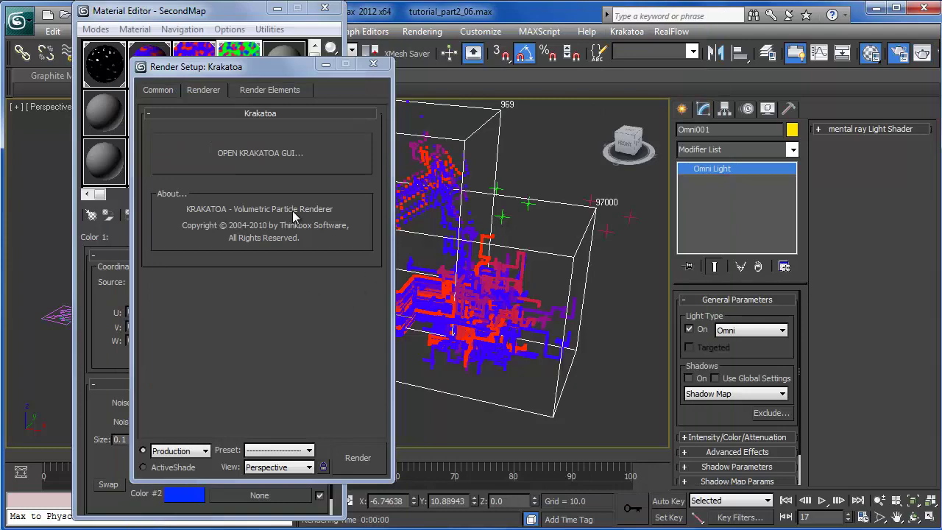
Step: Set Krakatoa's Final Pass Density to 2.0 and test-render frame 17
drag(221, 69, 567, 62)
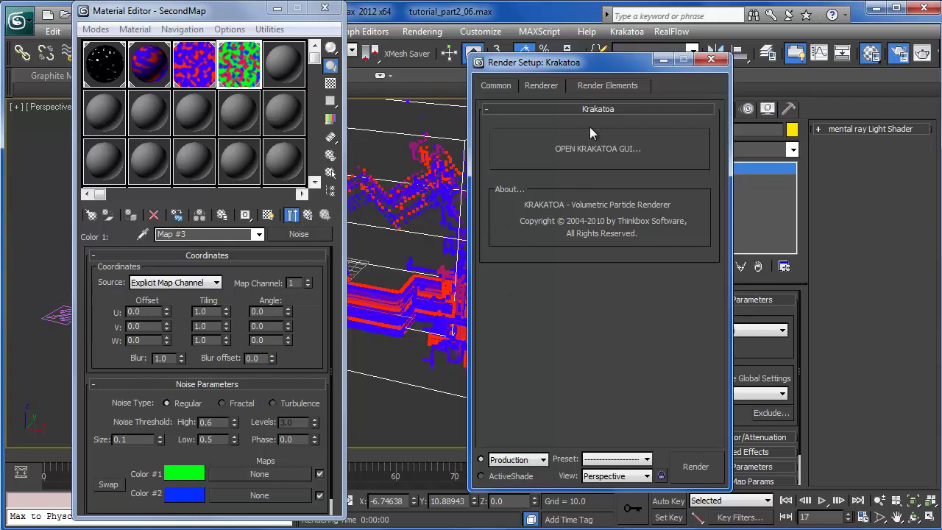
click(510, 88)
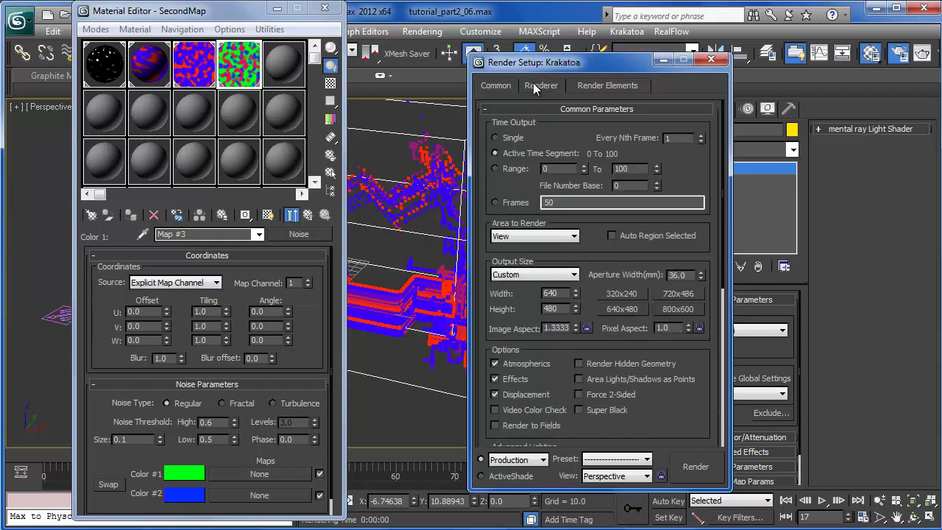
click(541, 85)
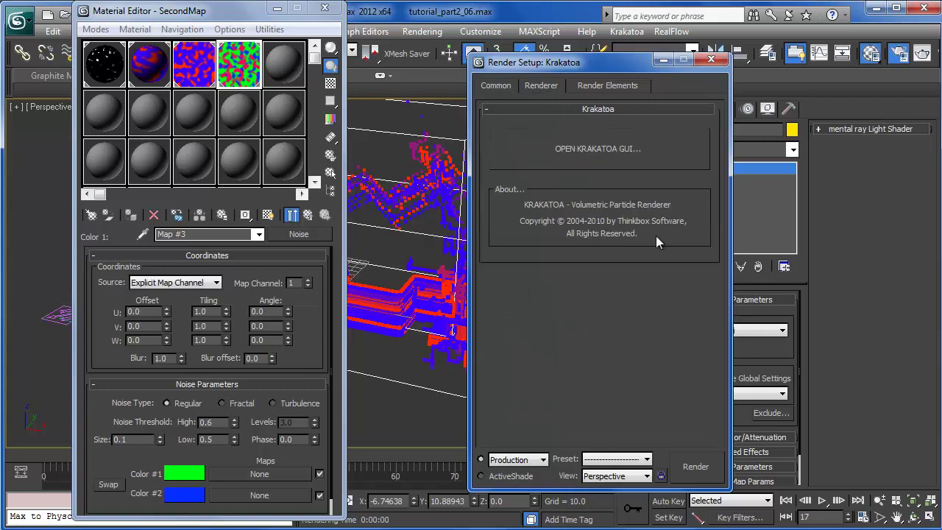
click(542, 211)
scroll(628, 298, down, 5)
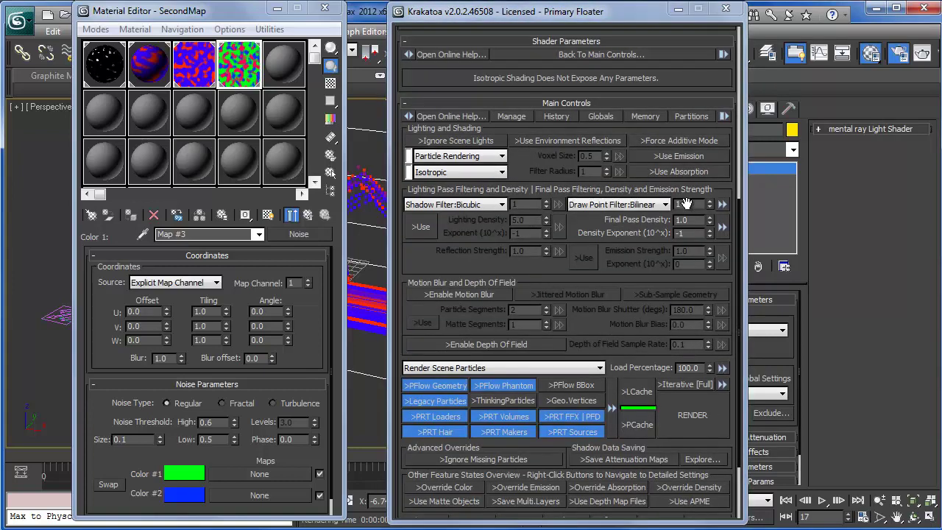
click(596, 234)
key(shift+q)
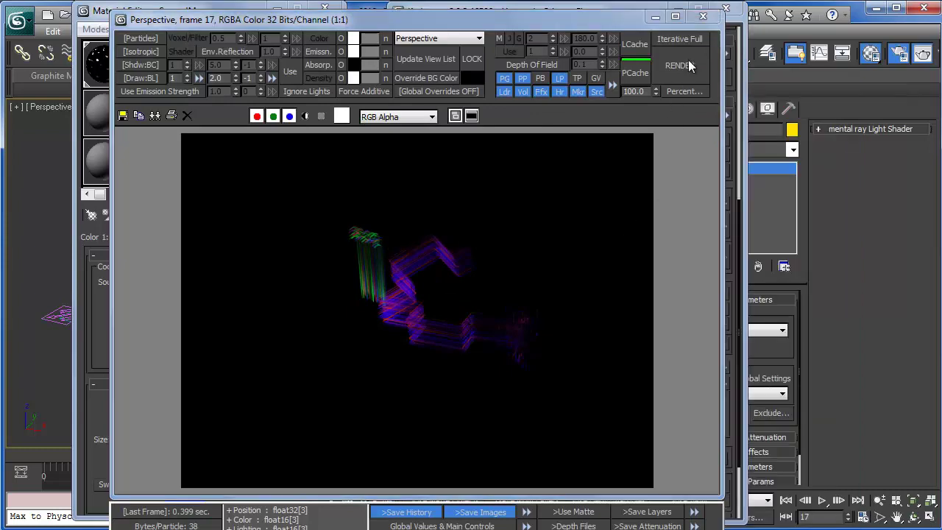
click(703, 16)
Step: Raise the Final Pass Density to 3.0 and test-render frame 17 again
double_click(694, 218)
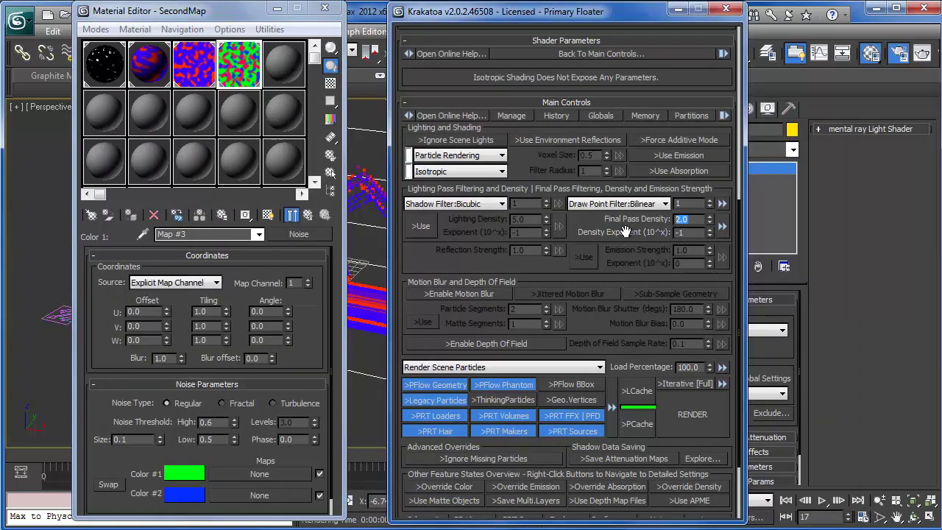
key(F9)
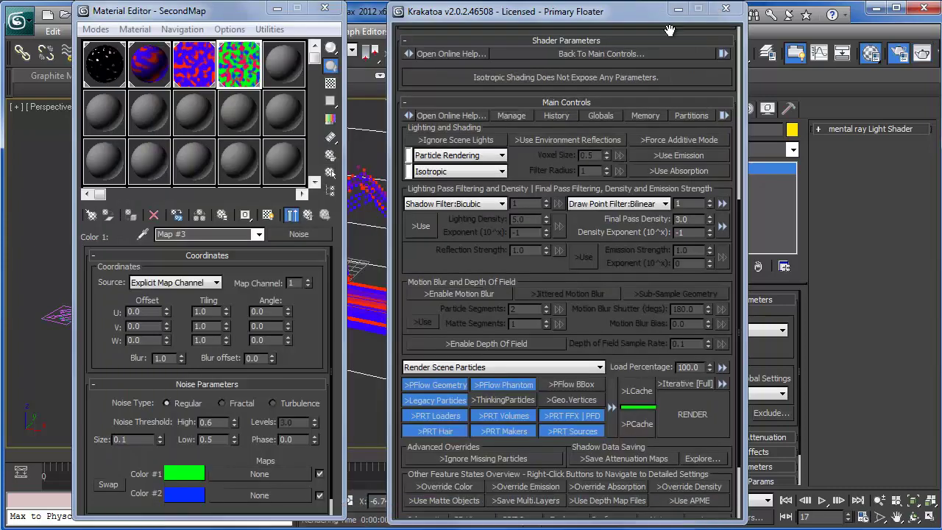
click(704, 15)
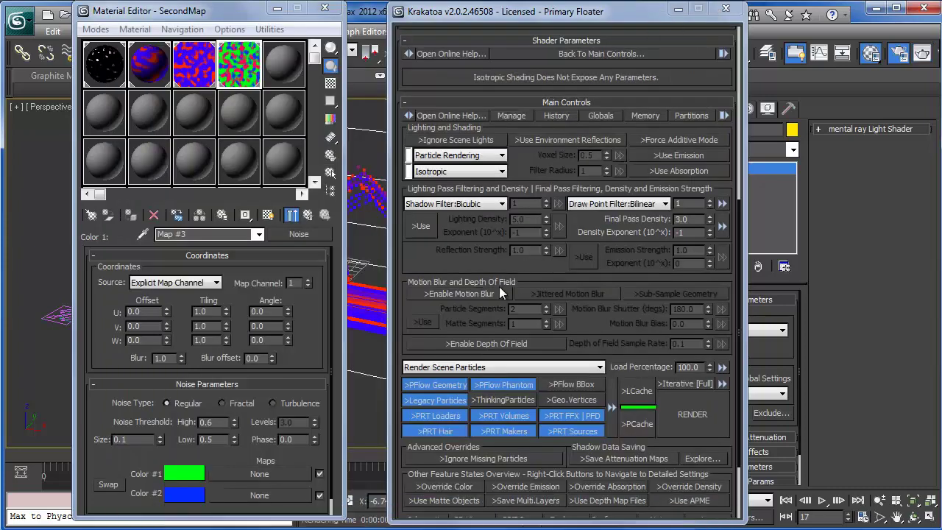
Step: Enable the separate Lighting Density, set it to 1.0, and test-render frame 17
click(423, 230)
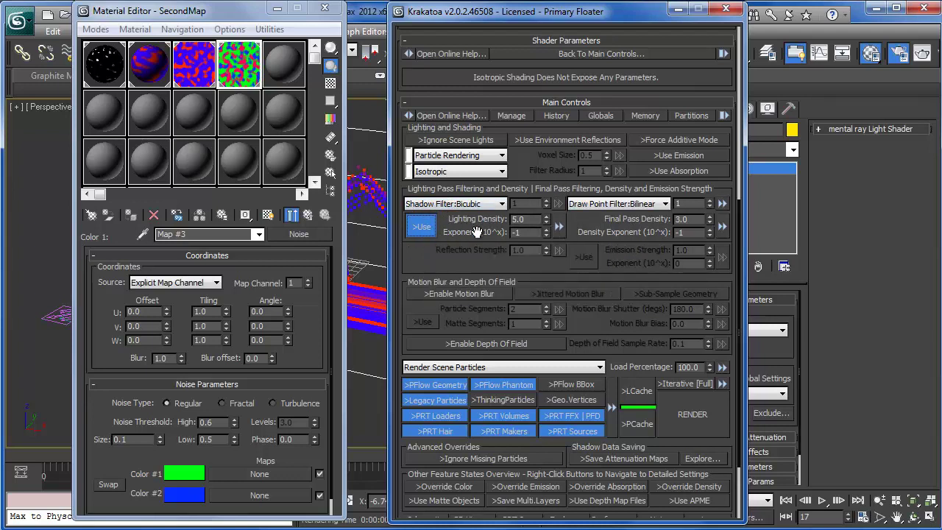
double_click(524, 219)
text(1)
key(Return)
key(F9)
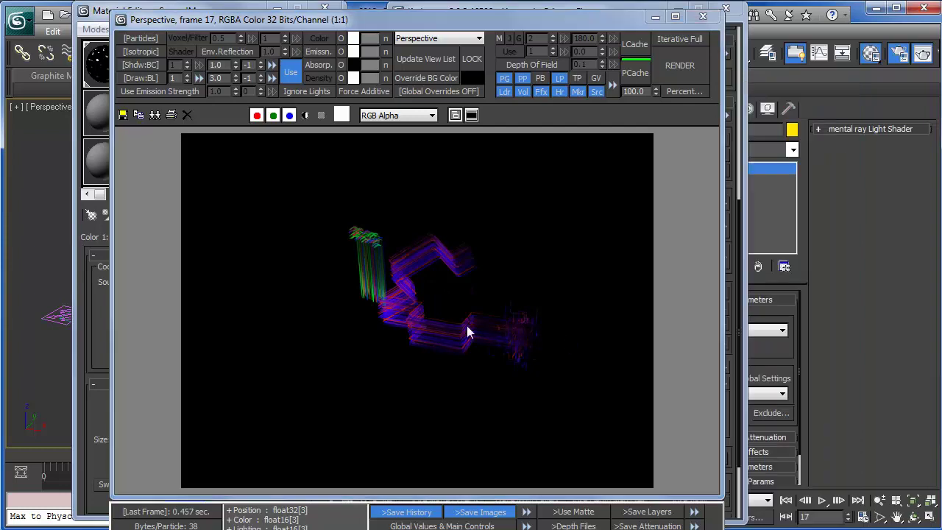
click(702, 17)
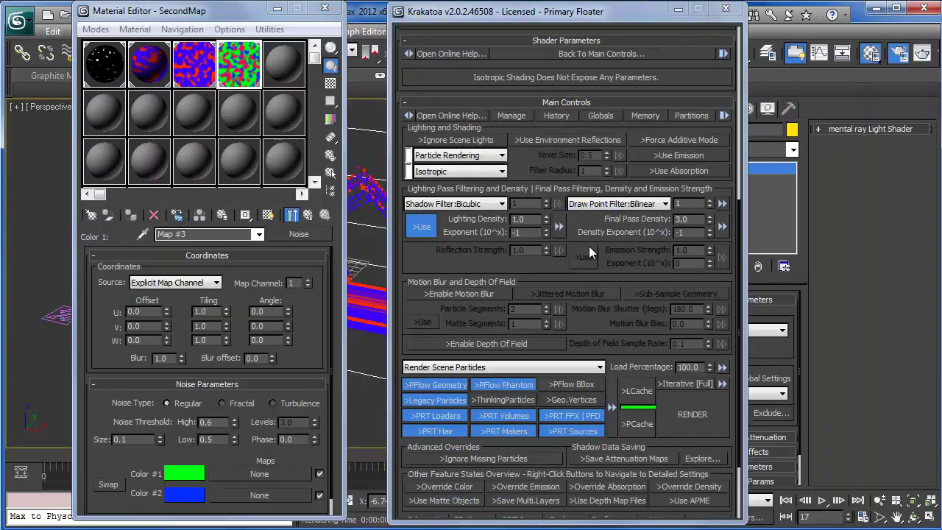
Step: Increase the Final Pass Density to 5.0, test-render frame 17, and close the Krakatoa controls
double_click(694, 216)
text(5)
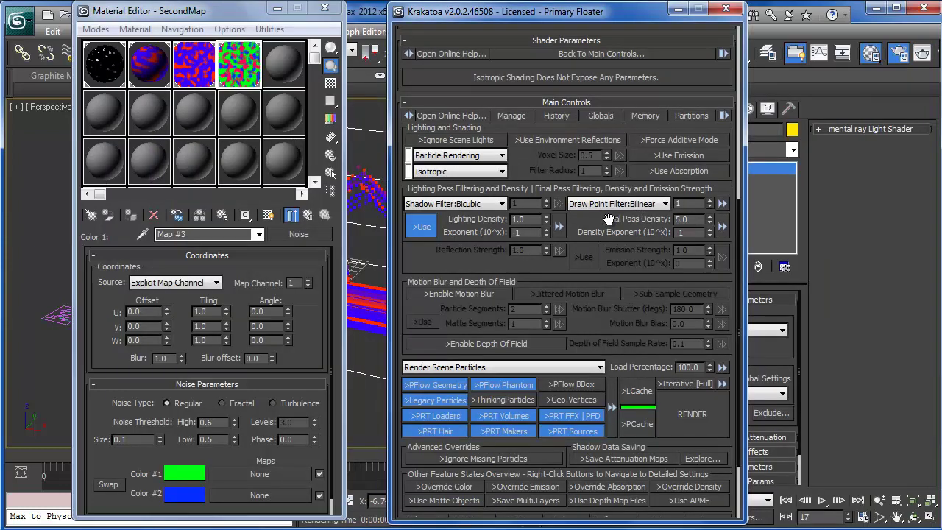
key(F9)
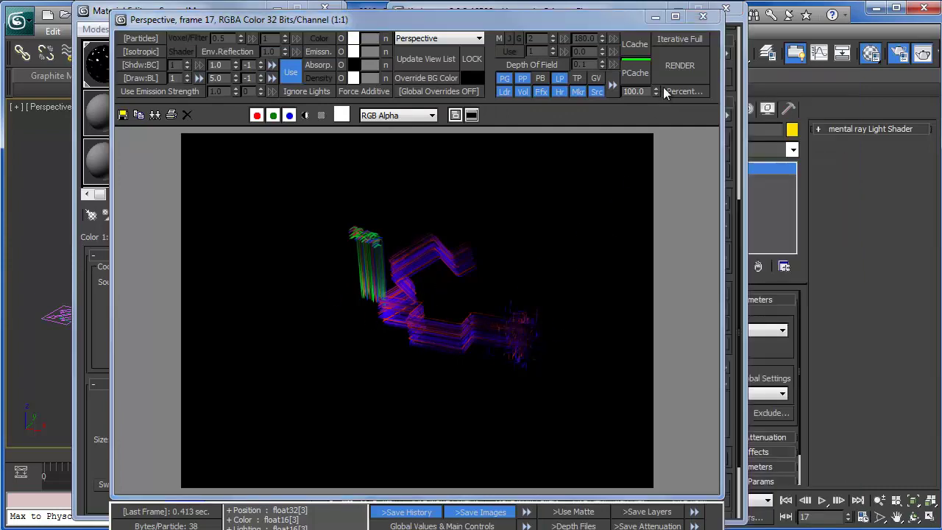
click(703, 16)
click(726, 8)
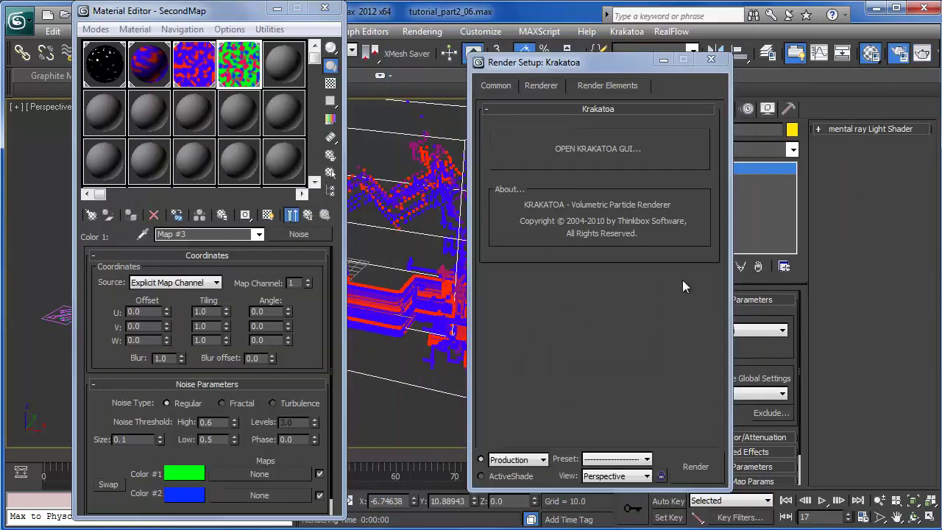
Step: Show the omni light's far attenuation range, set it to start at about 170.4 and end at 262.0, and test-render frame 17
scroll(774, 361, down, 2)
drag(617, 68, 444, 68)
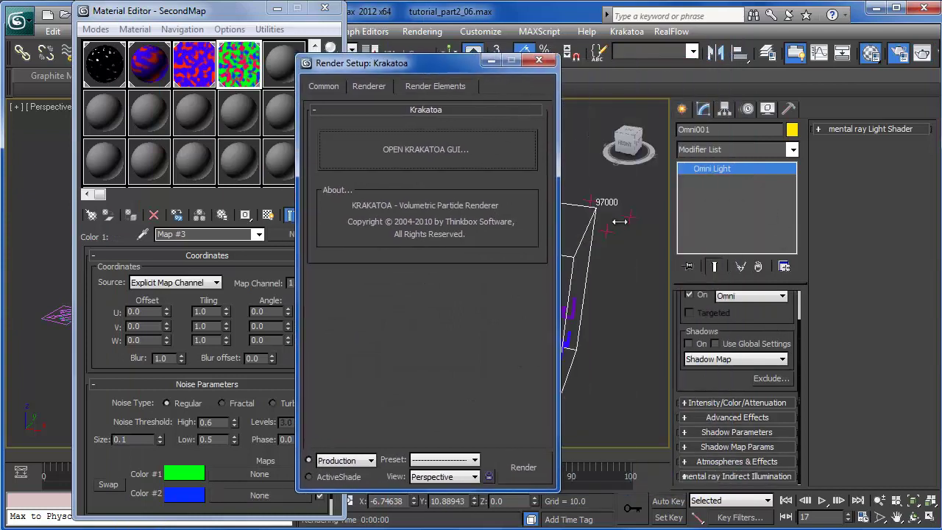
scroll(686, 420, up, 2)
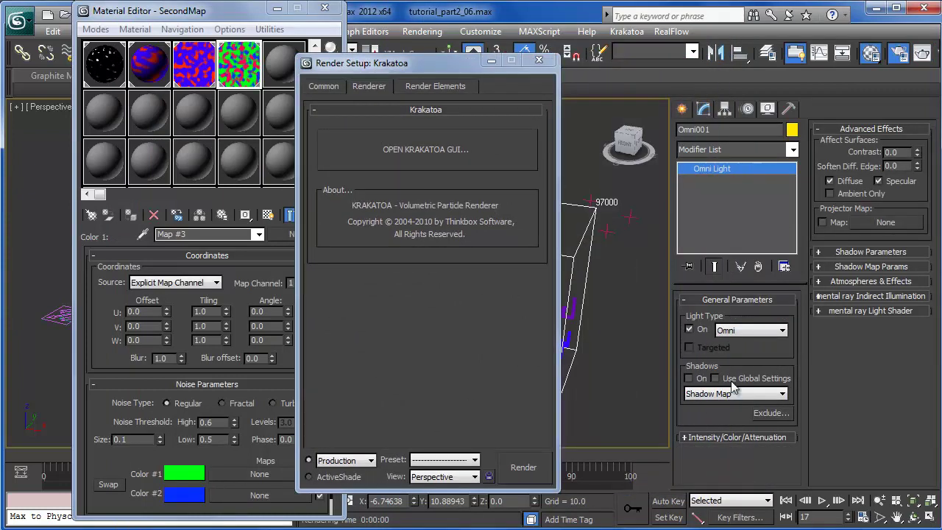
click(693, 439)
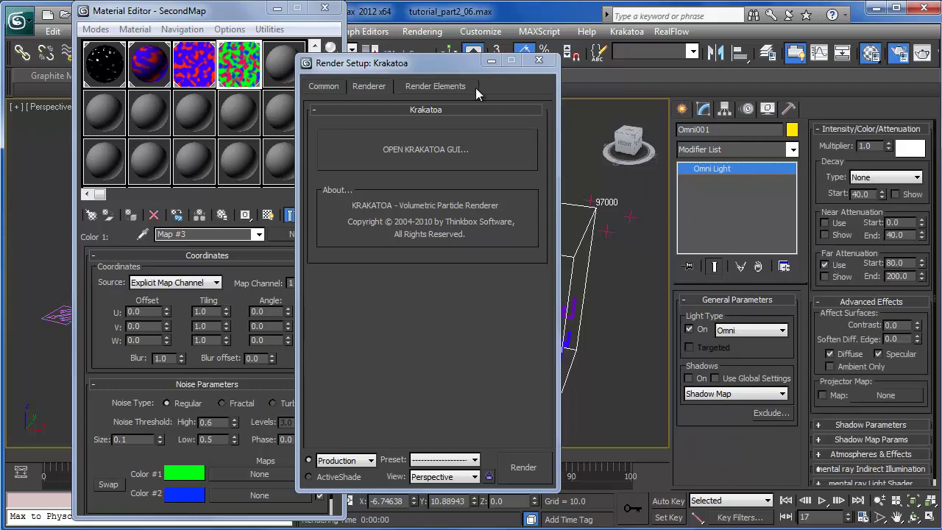
drag(464, 63, 275, 45)
click(825, 276)
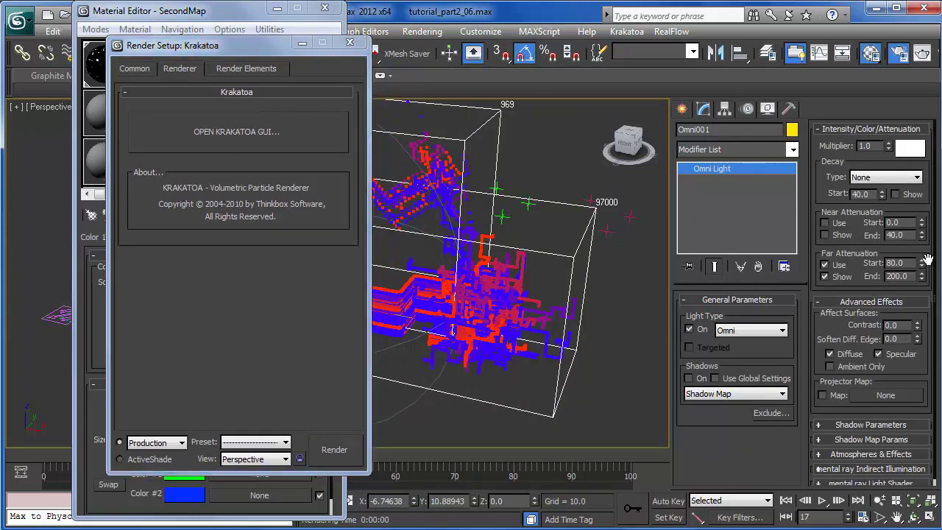
drag(922, 280, 926, 174)
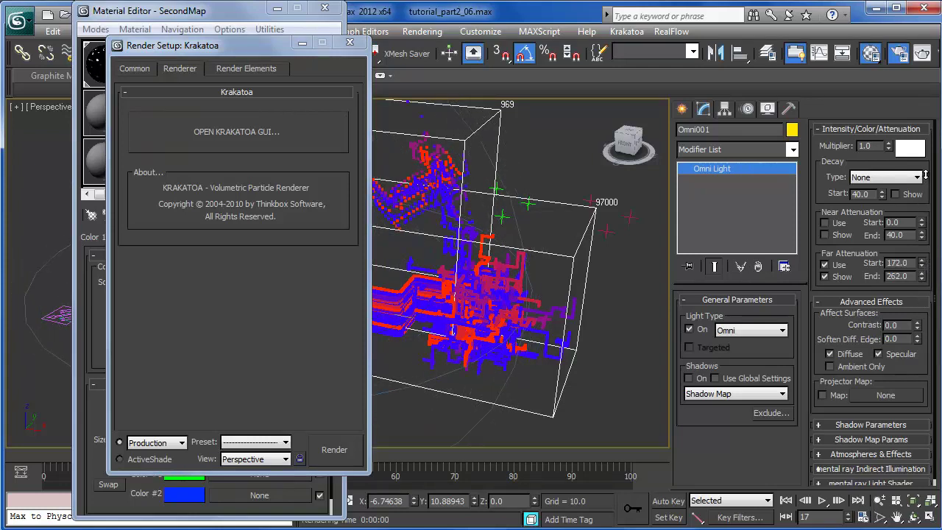
click(921, 53)
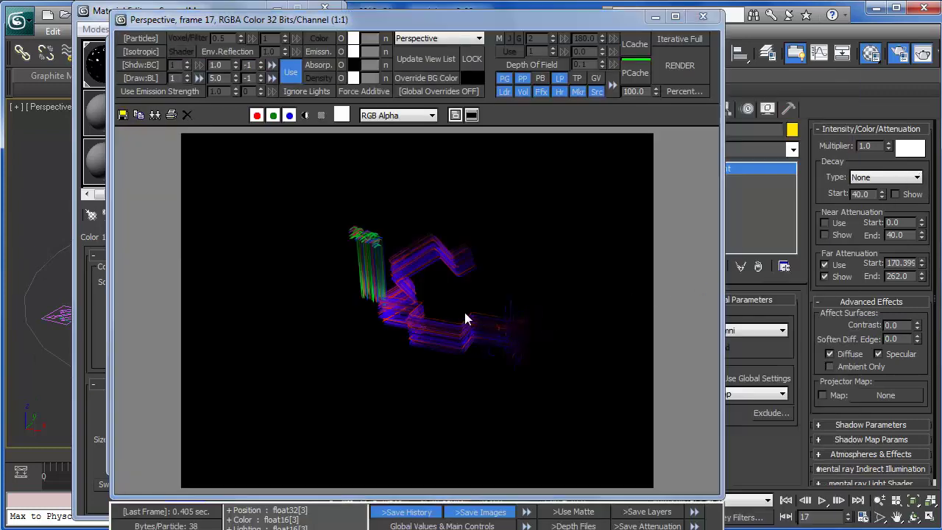
click(705, 18)
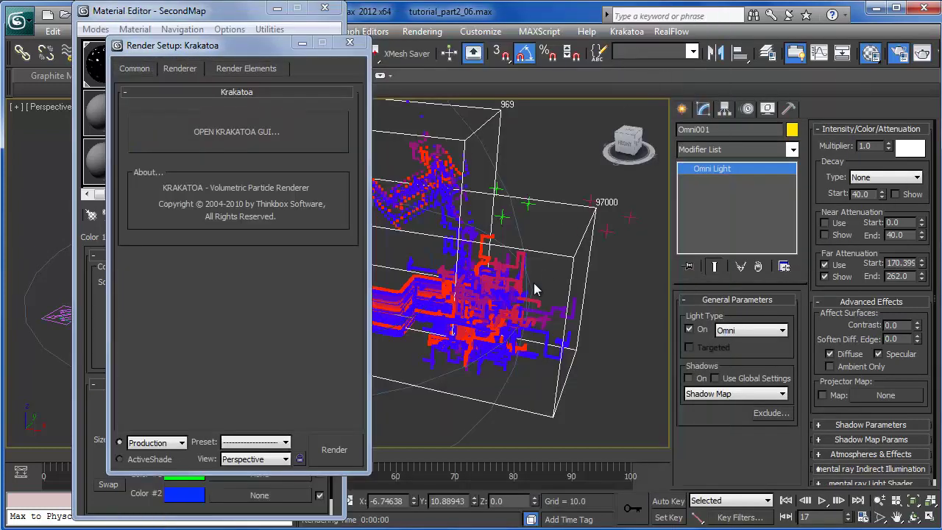
Step: Copy the omni light beneath the far end of the particle trails, at about X 234 and Z -98
click(276, 10)
click(276, 10)
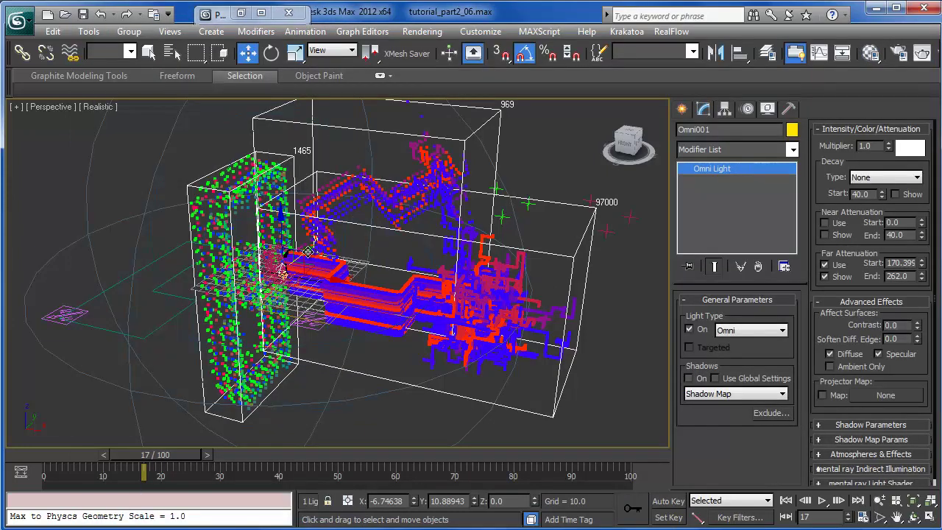
mouse_move(309, 257)
shift+mouse_down()
mouse_move(246, 306)
mouse_move(266, 346)
mouse_move(497, 397)
shift+mouse_up()
click(474, 337)
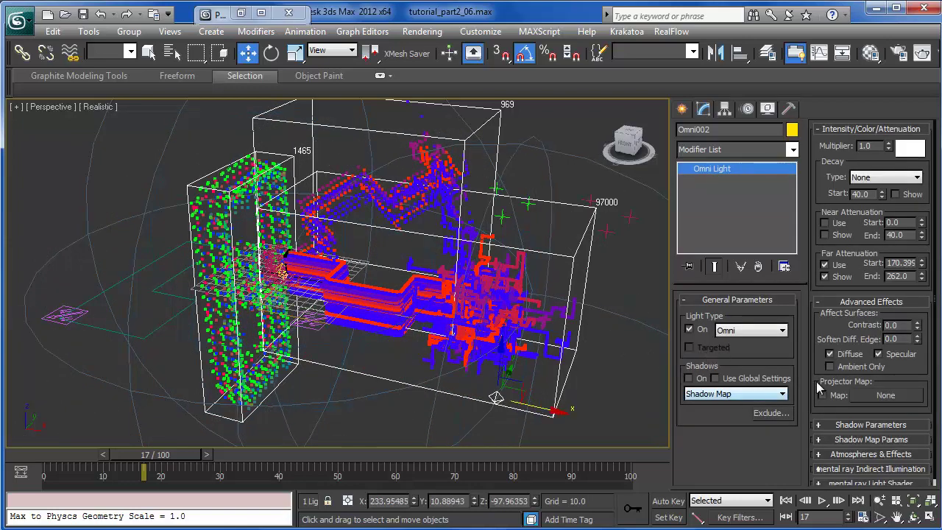
Step: Change the copied omni light's colour to orange and test-render frame 17
click(910, 148)
mouse_move(354, 142)
mouse_down()
mouse_move(336, 96)
mouse_move(391, 107)
mouse_move(357, 113)
mouse_move(364, 100)
mouse_move(324, 111)
mouse_move(303, 97)
mouse_up()
click(422, 162)
drag(416, 124, 421, 137)
click(535, 214)
key(shift+q)
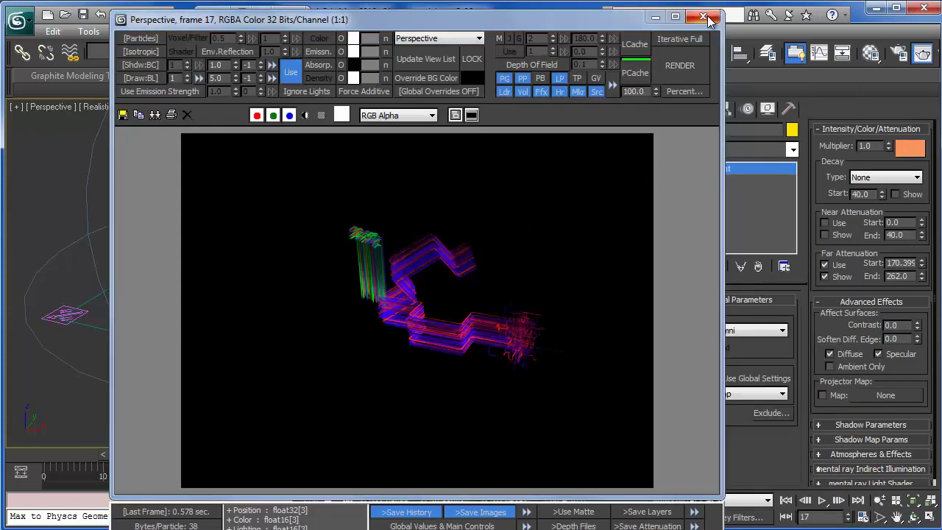
click(655, 16)
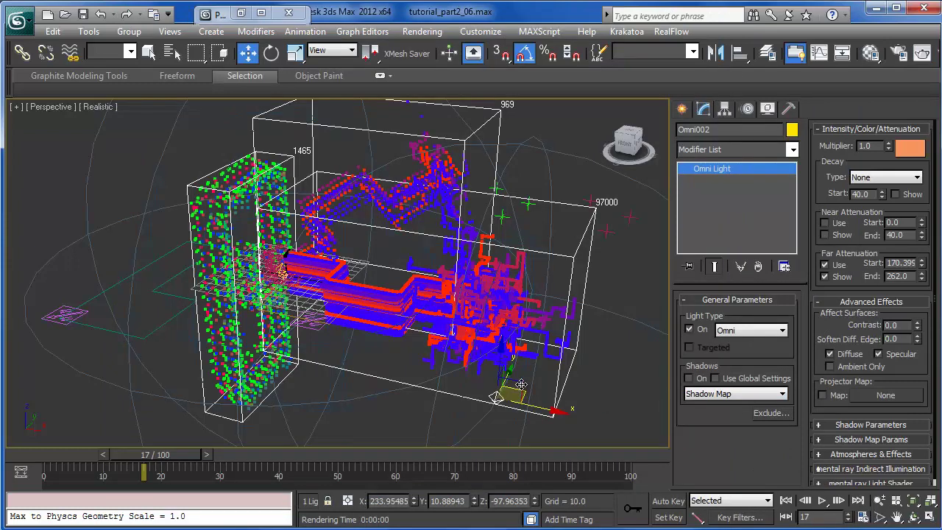
Step: Move the orange omni light farther out to about X 340 and Z -90, and test-render frame 17
drag(548, 412, 624, 414)
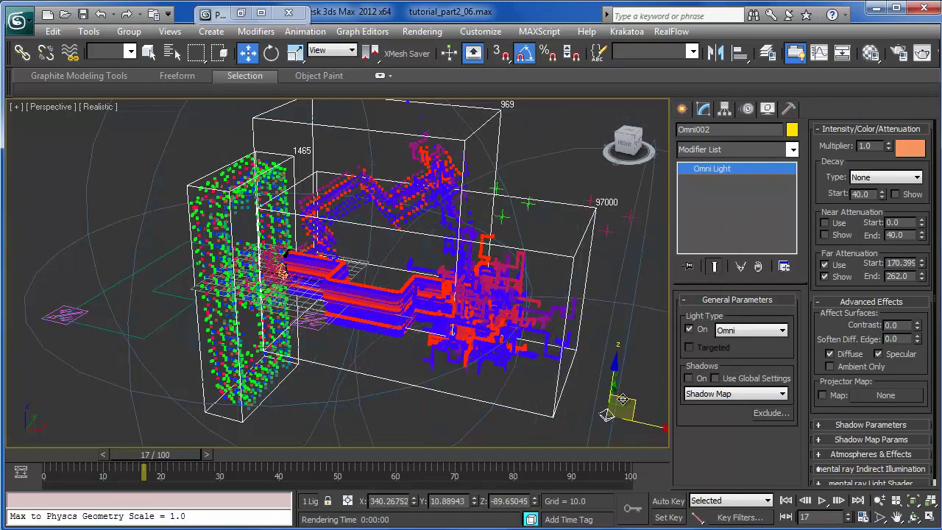
key(shift+q)
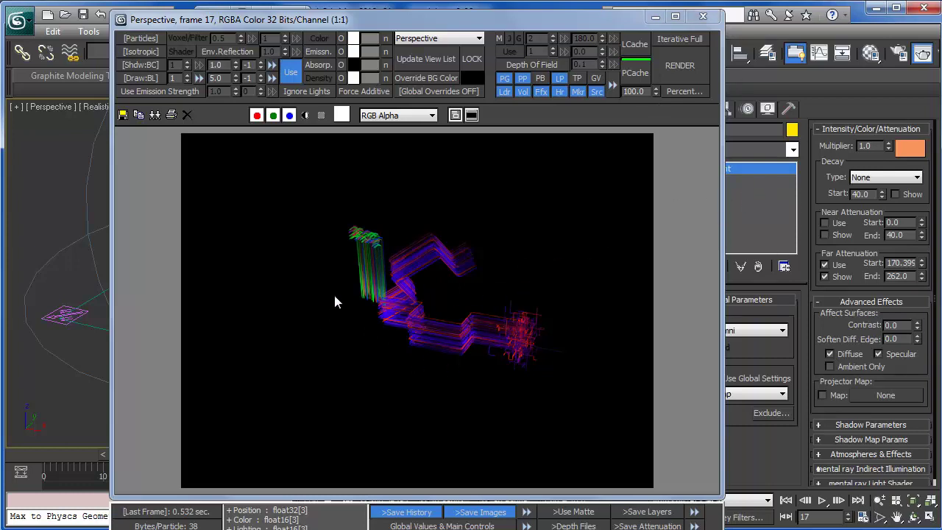
click(705, 25)
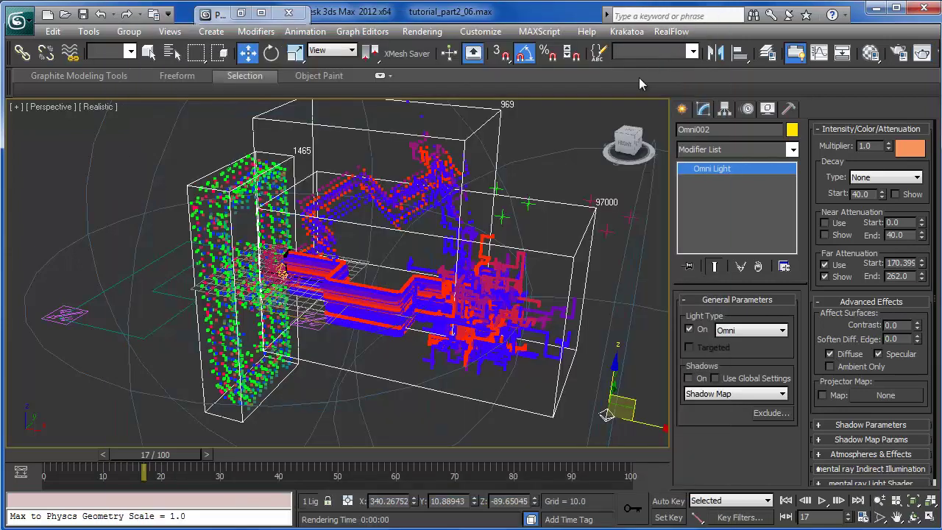
Step: Select the PRT Loader of the red and blue trails and open its density modifier in the Magma editor
scroll(414, 255, up, 5)
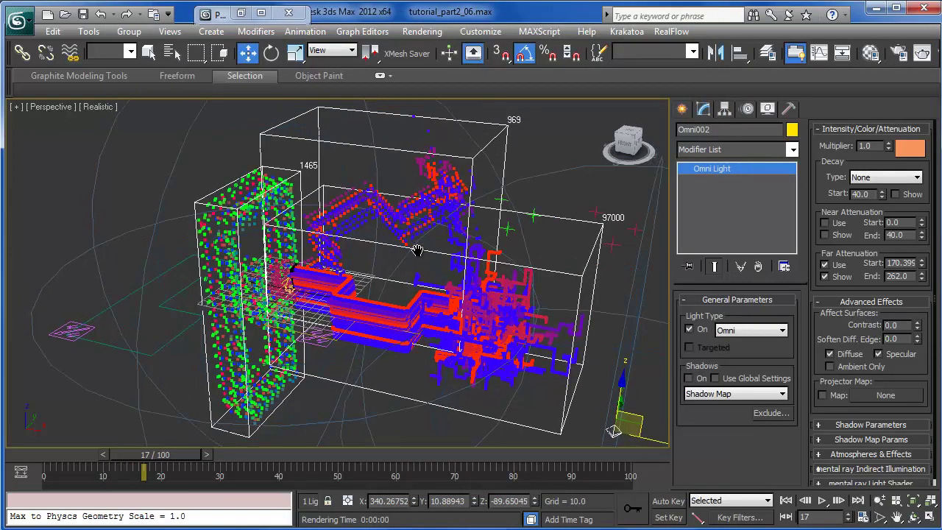
scroll(414, 255, down, 4)
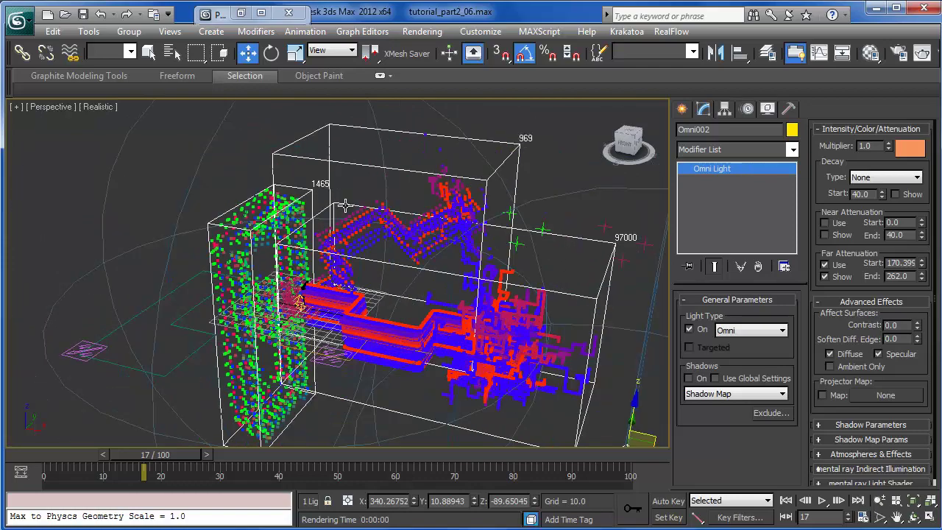
middle_drag(352, 289, 337, 258)
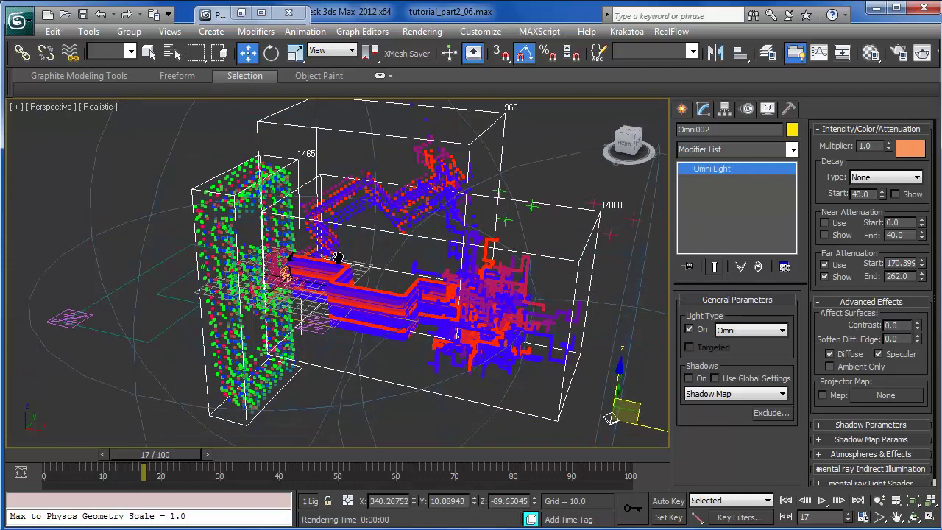
click(360, 301)
middle_drag(354, 323, 327, 315)
scroll(328, 315, up, 6)
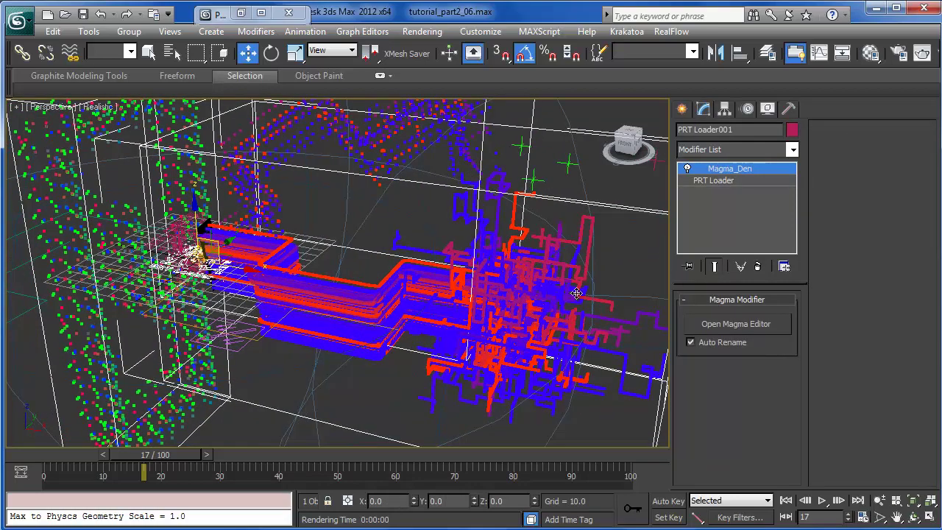
click(712, 325)
Step: Add a second output node below the Density output in the Magma flow
middle_drag(525, 340, 250, 362)
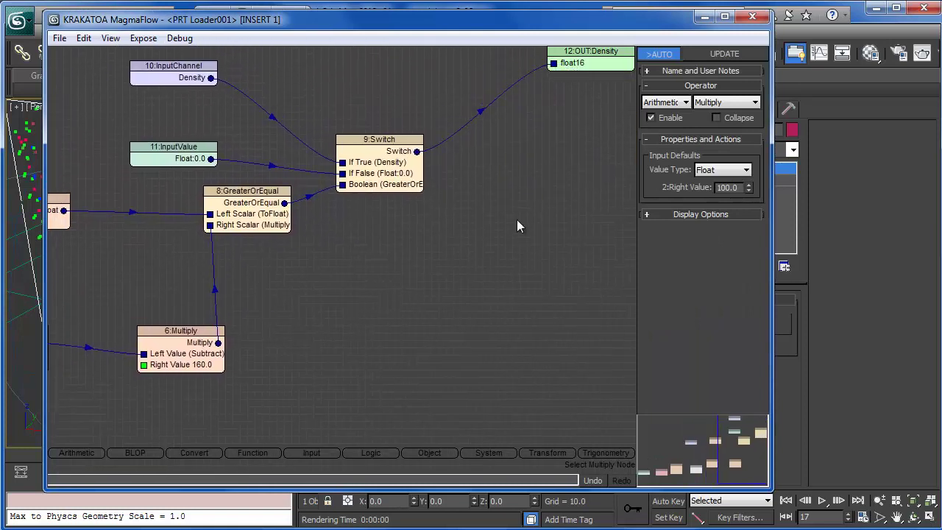
right_click(530, 153)
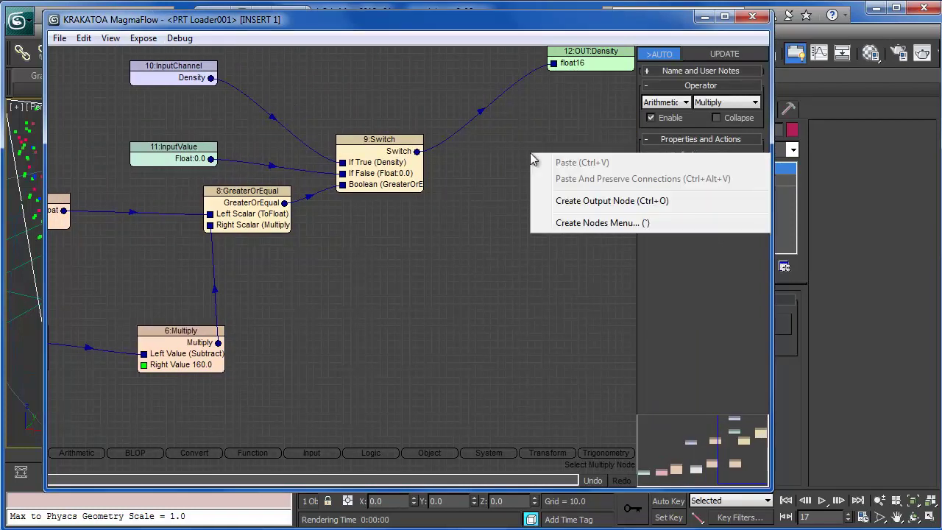
click(582, 223)
click(559, 220)
right_click(568, 161)
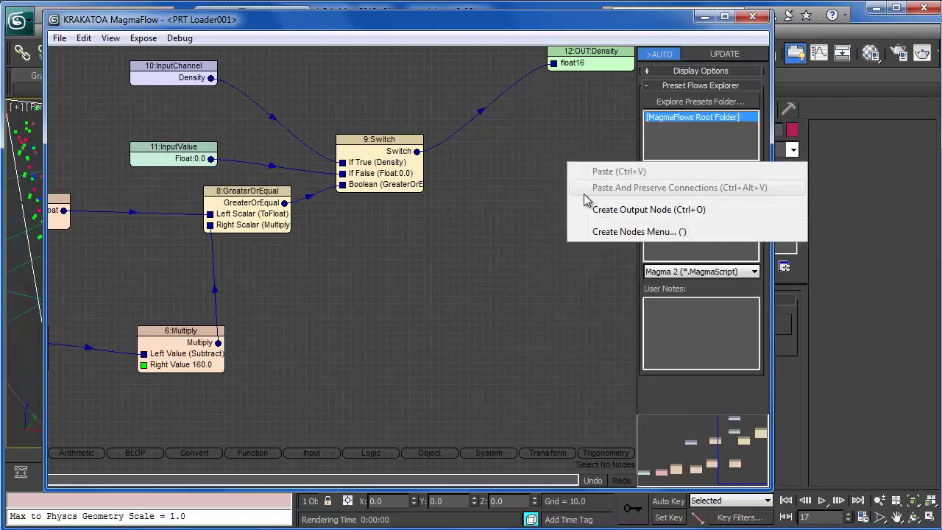
click(596, 207)
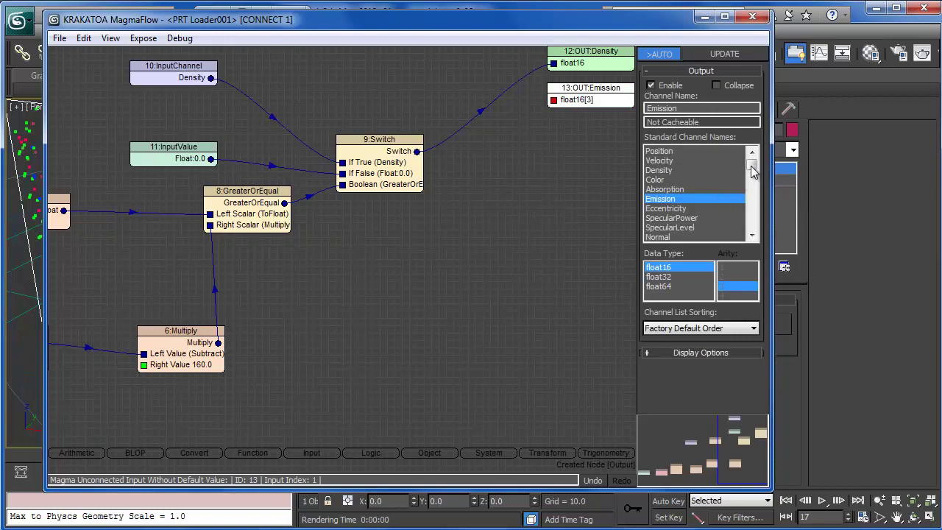
Step: Set the new output node's channel to Velocity and disable the node
drag(750, 166, 755, 183)
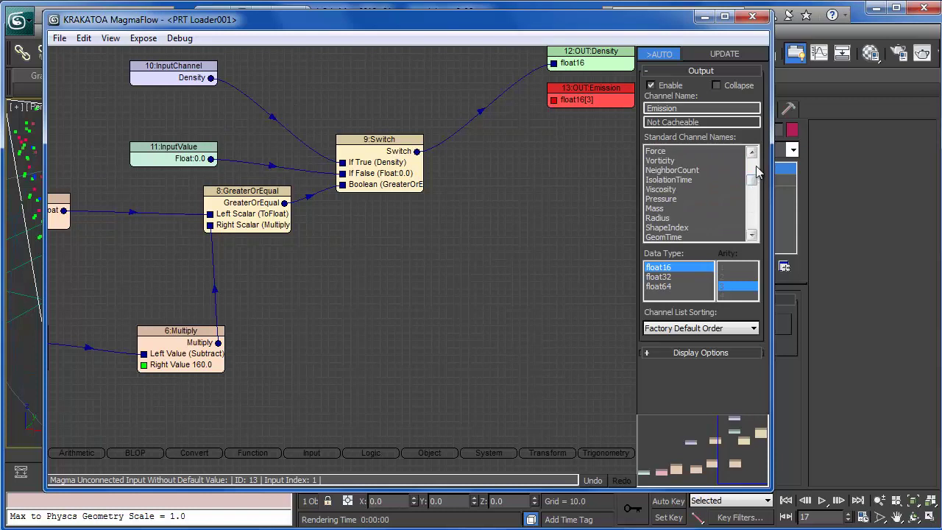
click(753, 152)
click(752, 152)
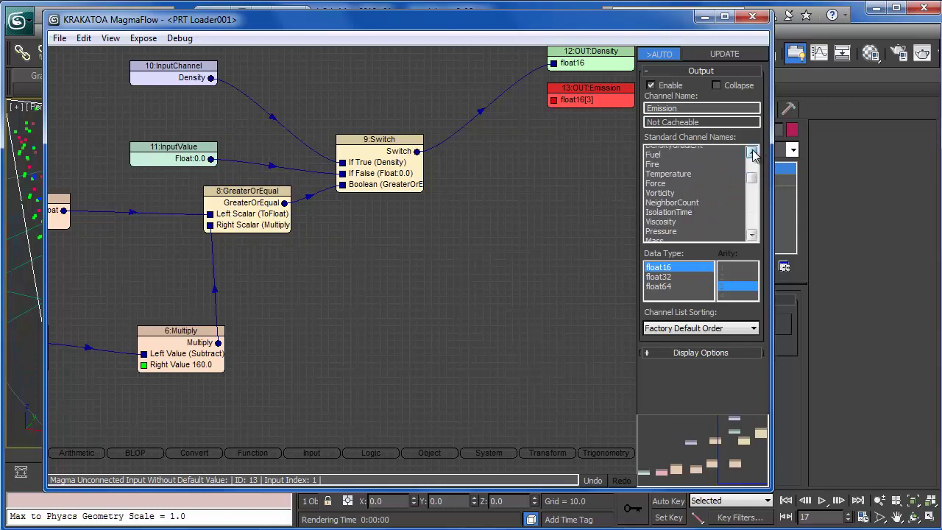
click(752, 152)
click(753, 152)
click(752, 152)
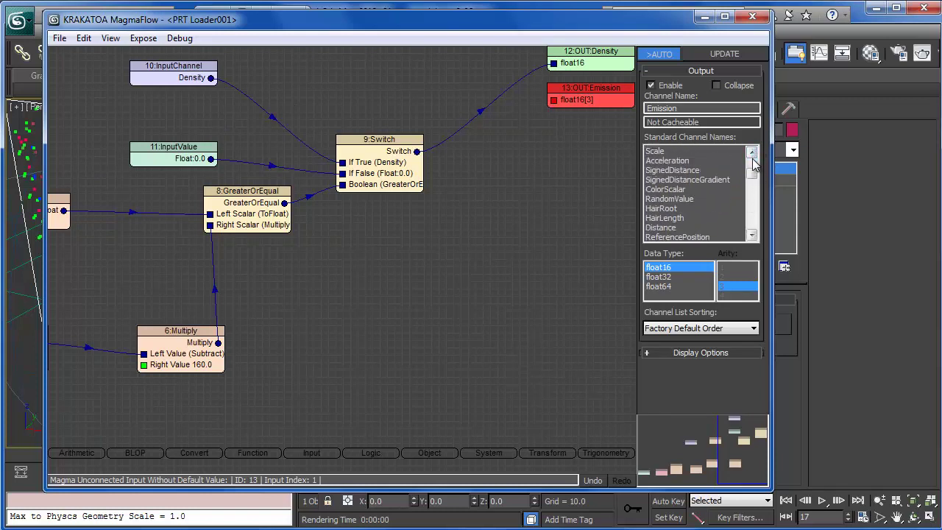
click(753, 159)
click(754, 159)
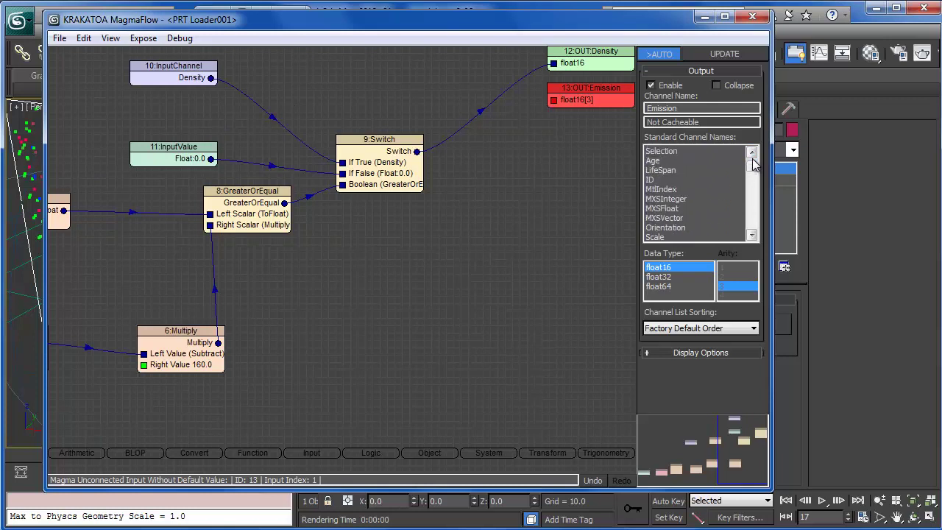
click(753, 159)
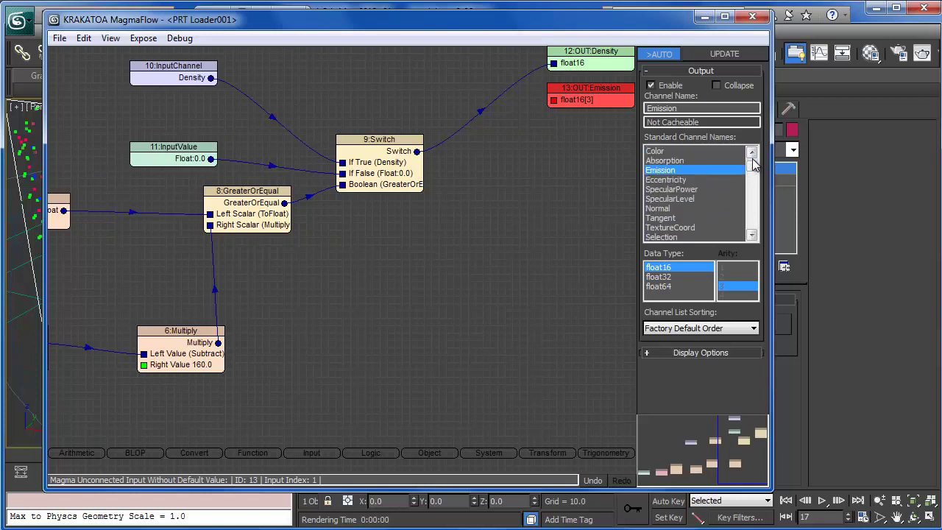
click(754, 206)
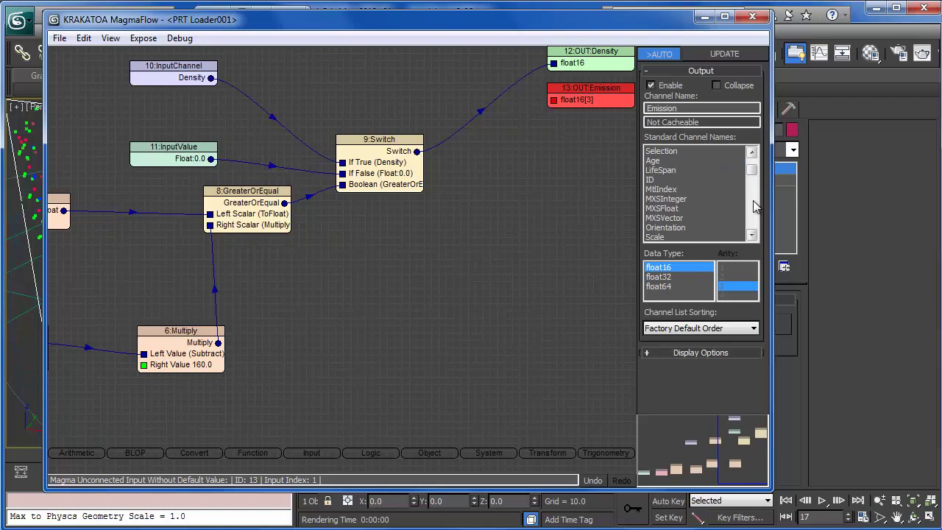
click(753, 206)
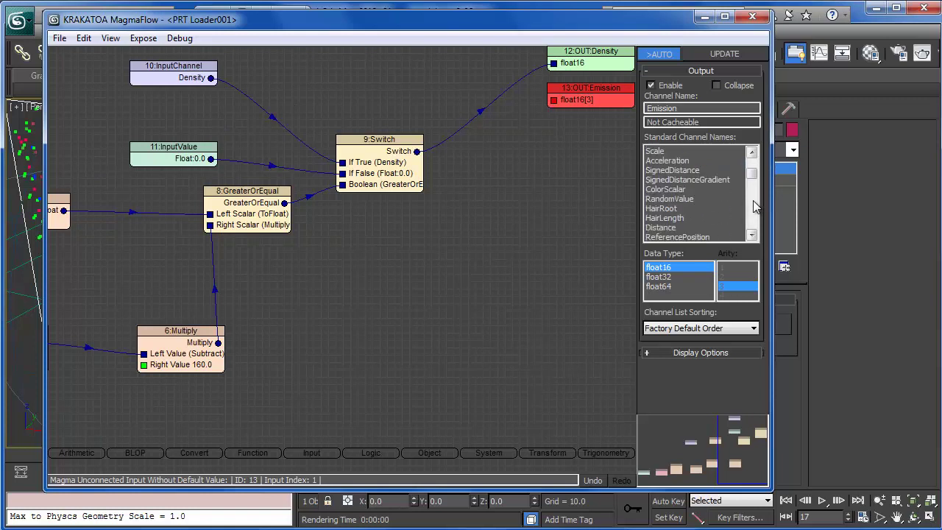
drag(753, 173, 753, 156)
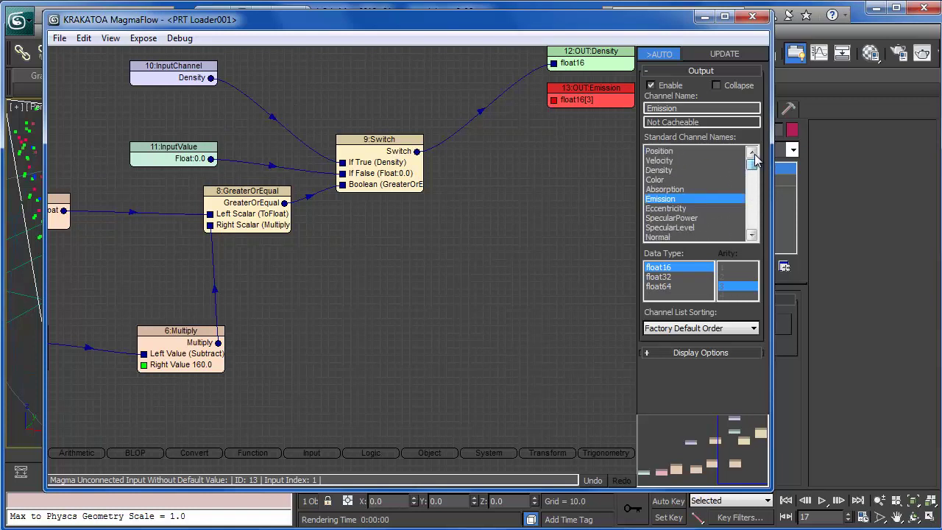
click(659, 161)
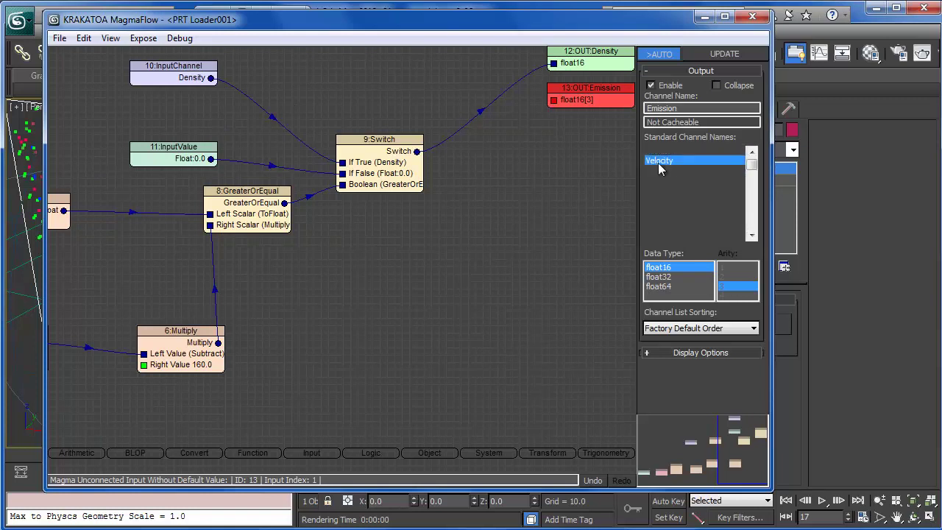
click(652, 85)
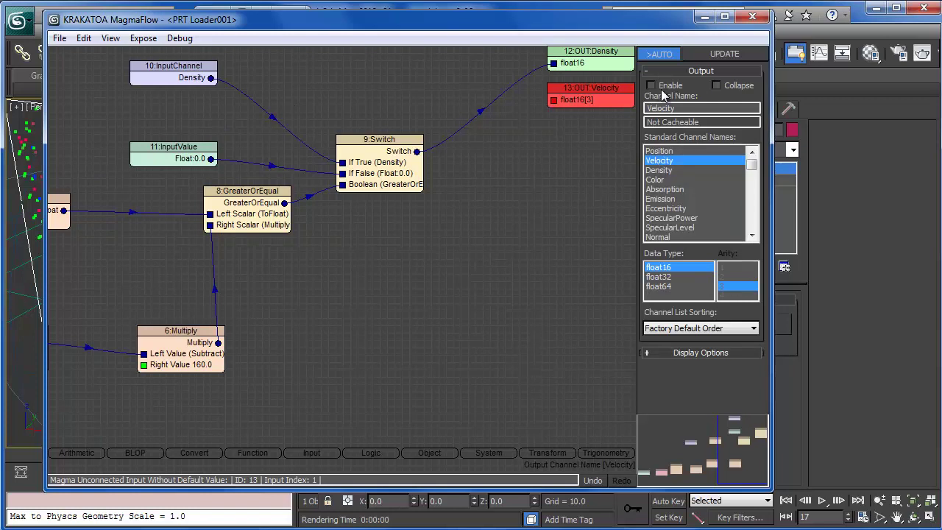
Step: Open the Krakatoa render controls and enable motion blur
key(F10)
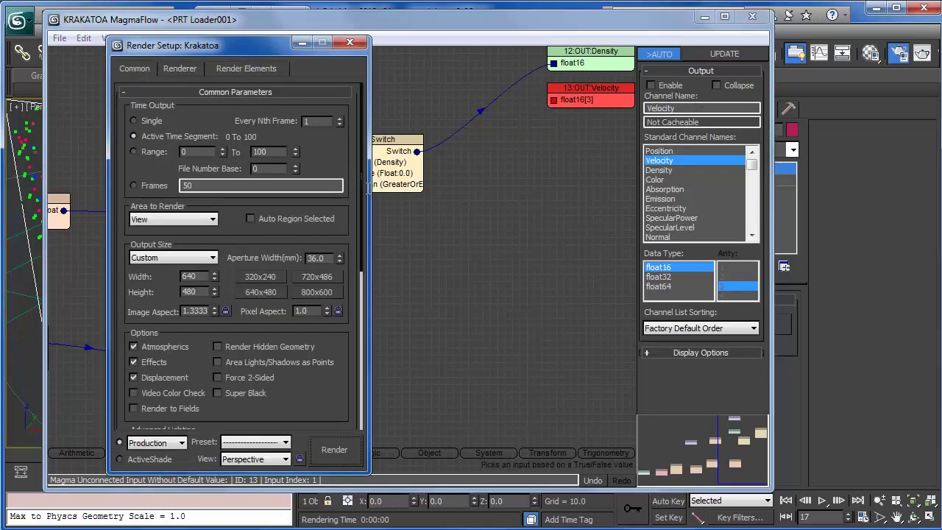
click(179, 69)
click(220, 134)
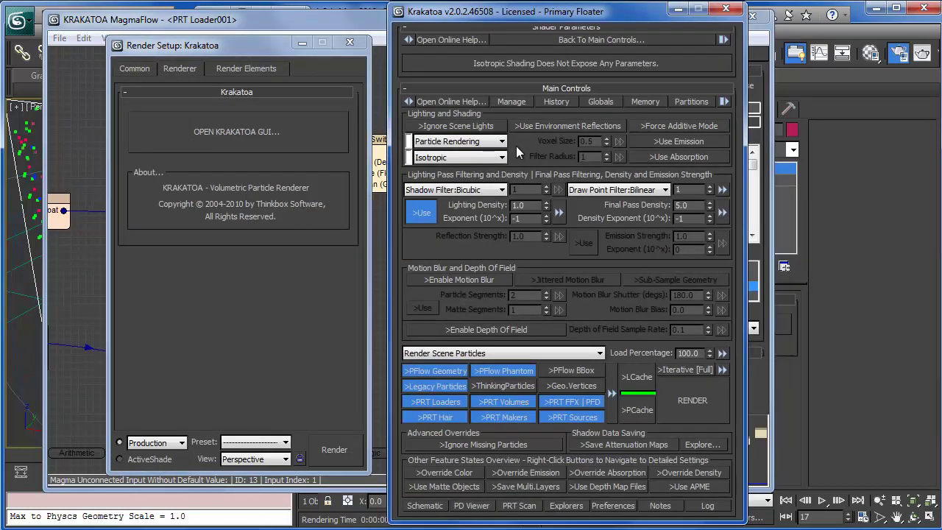
click(474, 297)
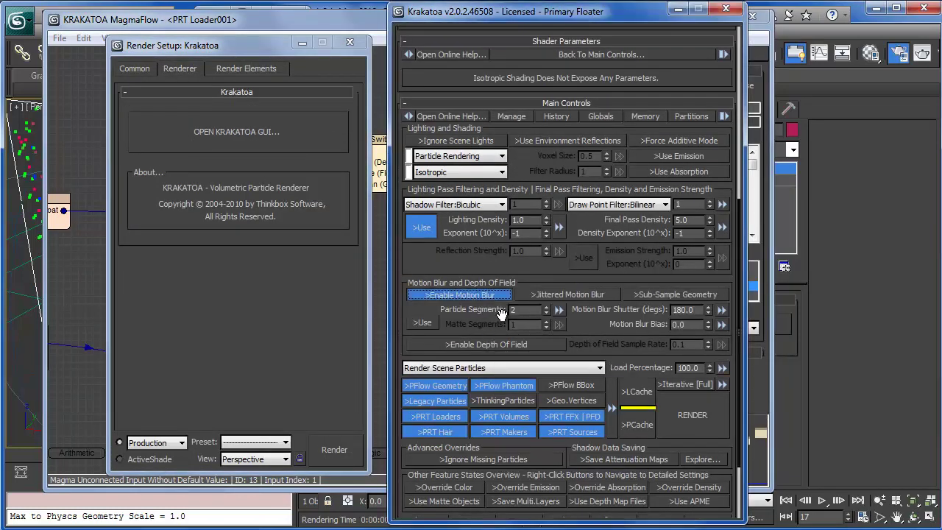
Step: Set the motion blur particle segments to 4, enable jittered motion blur and render the frame
click(547, 306)
click(547, 310)
click(545, 296)
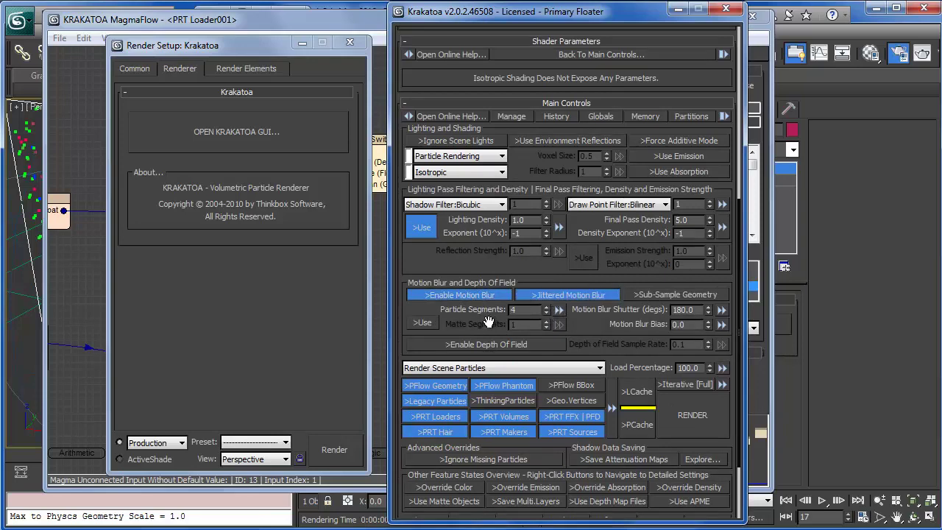
key(F9)
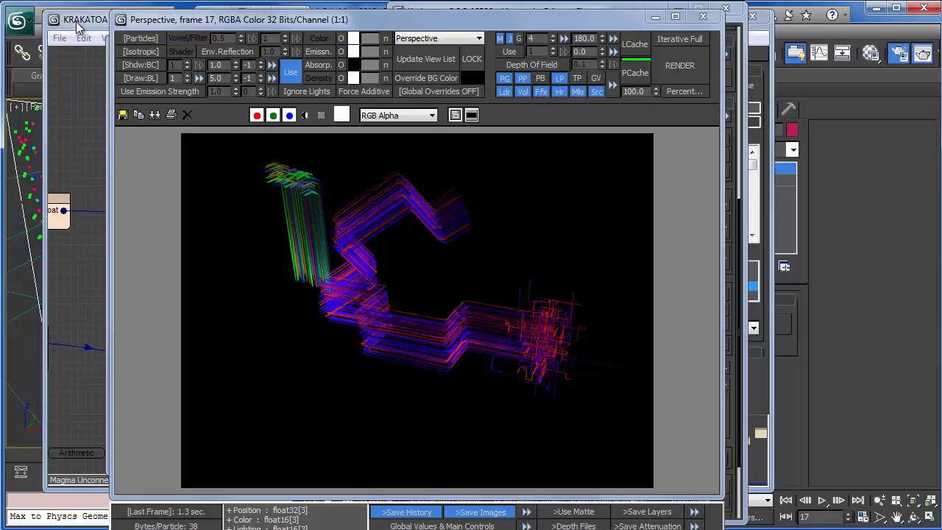
Step: Check the speed value of the Speed 001 operator in Event 002 of the particle flow
key(6)
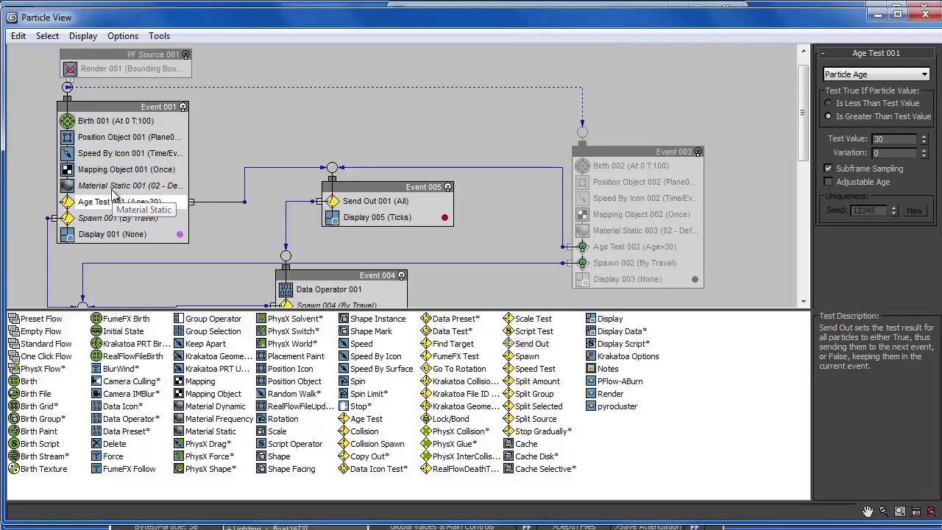
scroll(229, 211, down, 3)
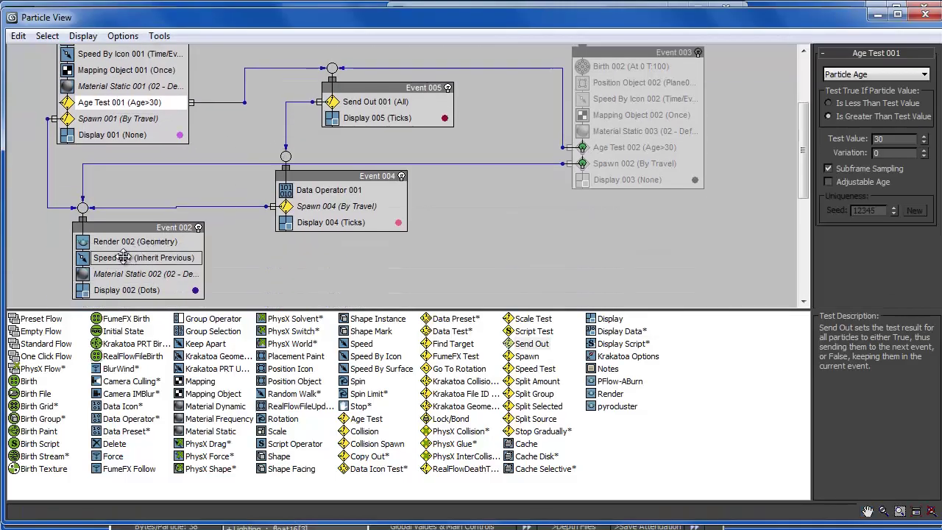
click(123, 257)
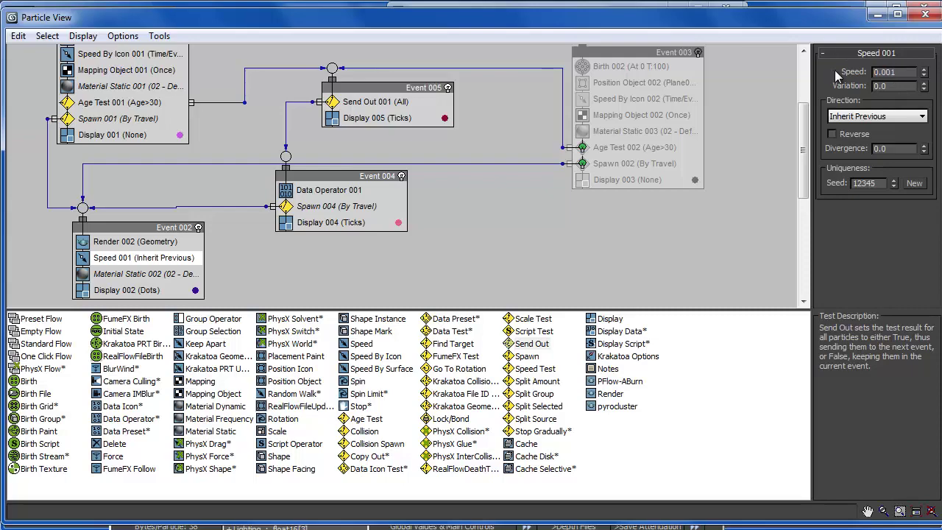
click(876, 14)
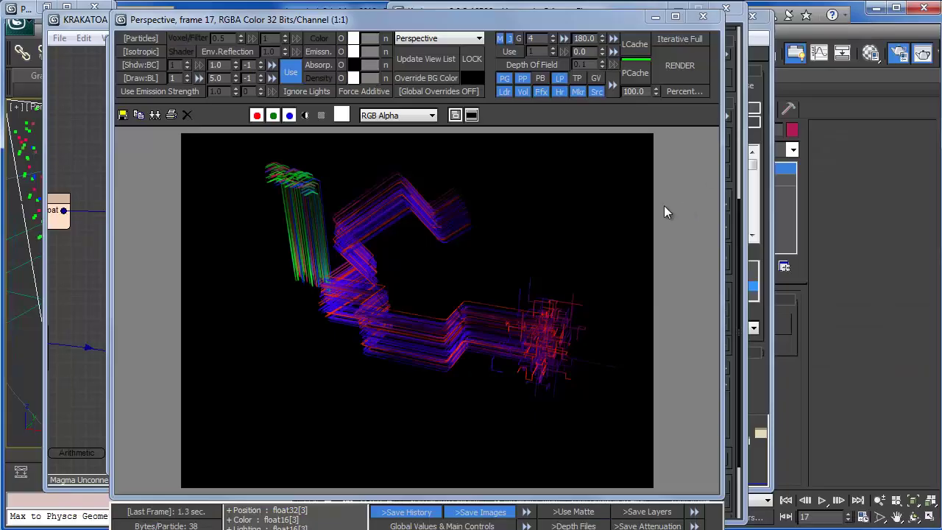
Step: Add an InputChannel node to the PRT Loader's Magma flow and set its channel to Velocity
click(655, 16)
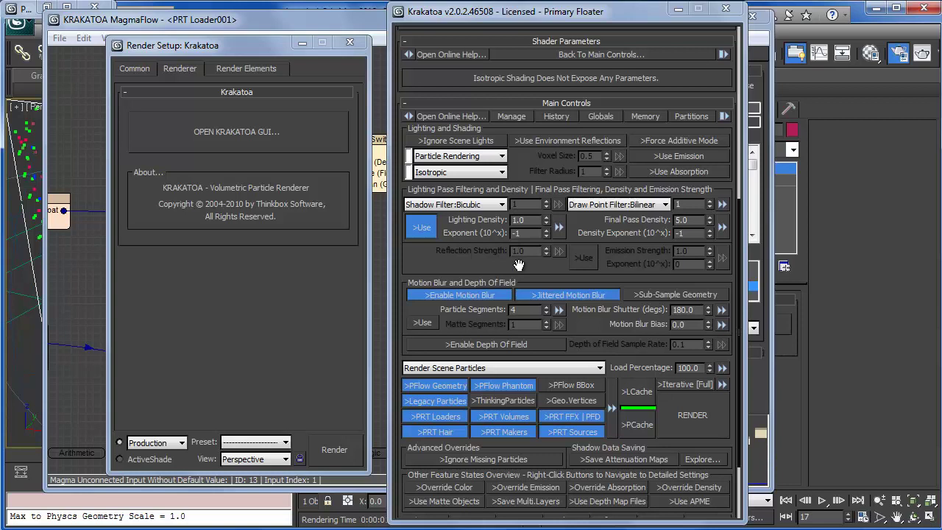
click(678, 9)
click(302, 42)
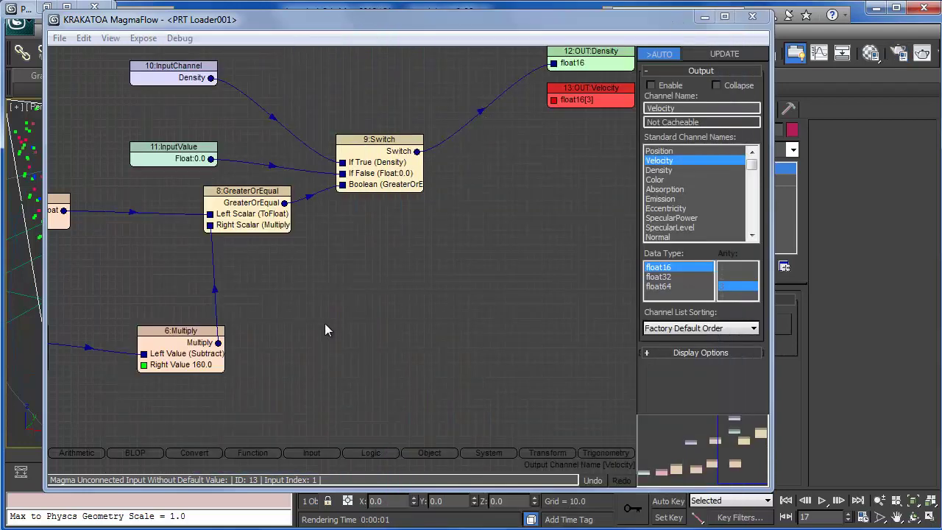
right_click(346, 284)
click(308, 366)
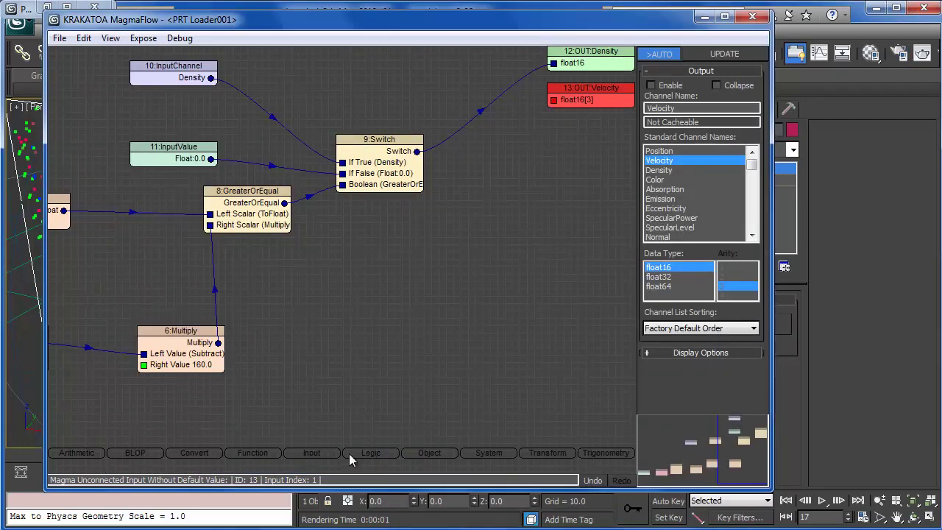
mouse_move(335, 451)
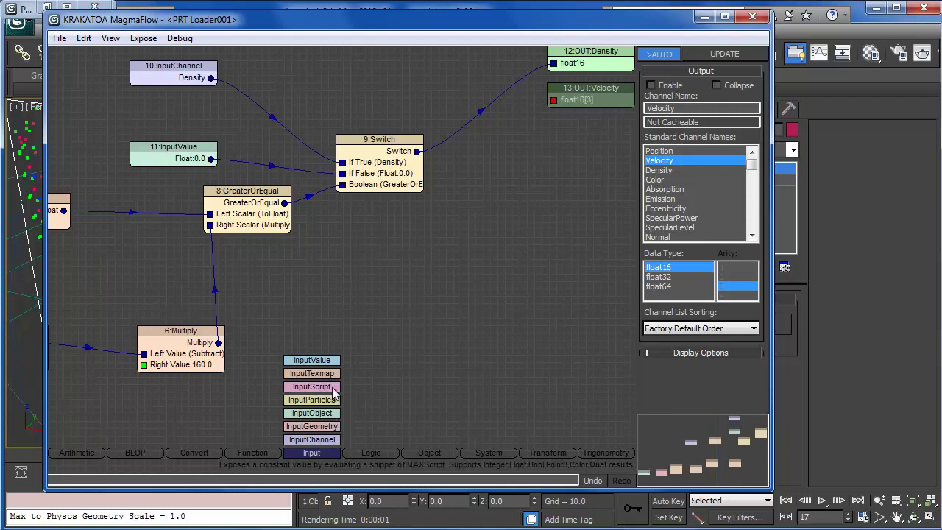
drag(316, 440, 328, 302)
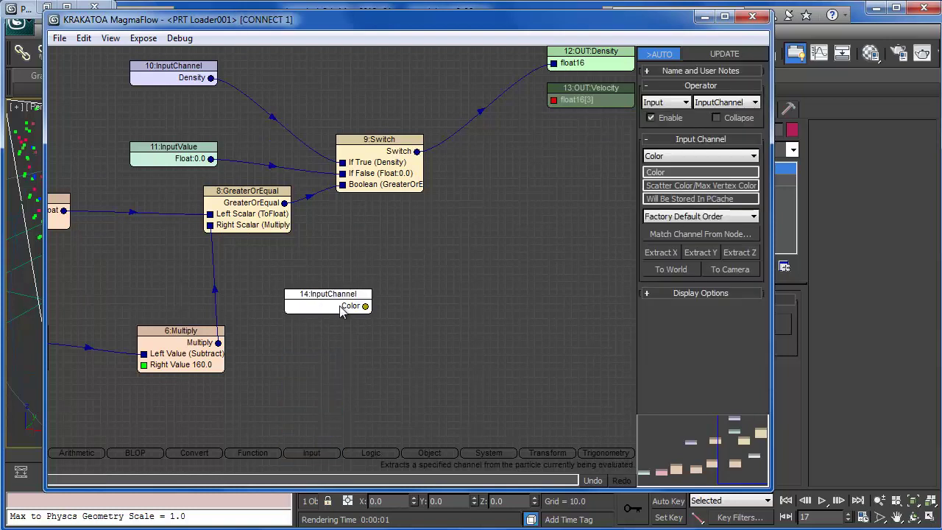
click(675, 161)
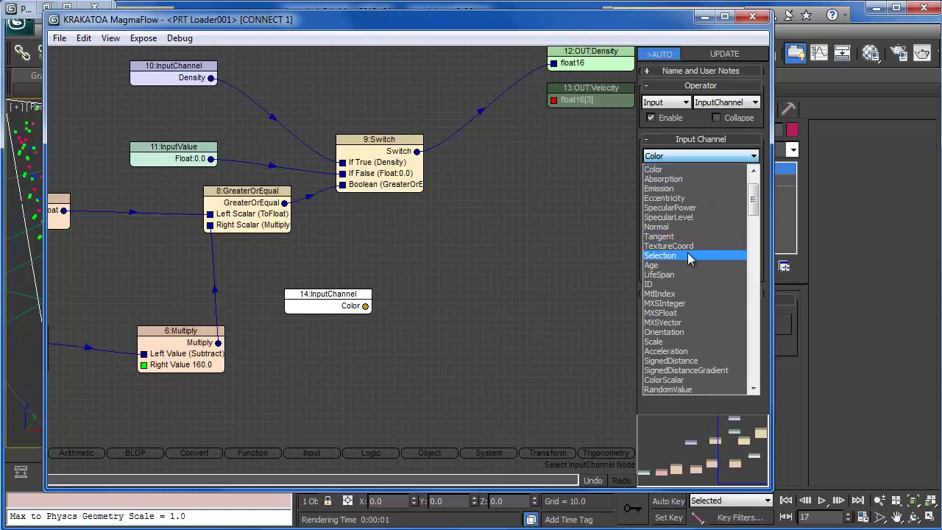
scroll(688, 209, up, 1)
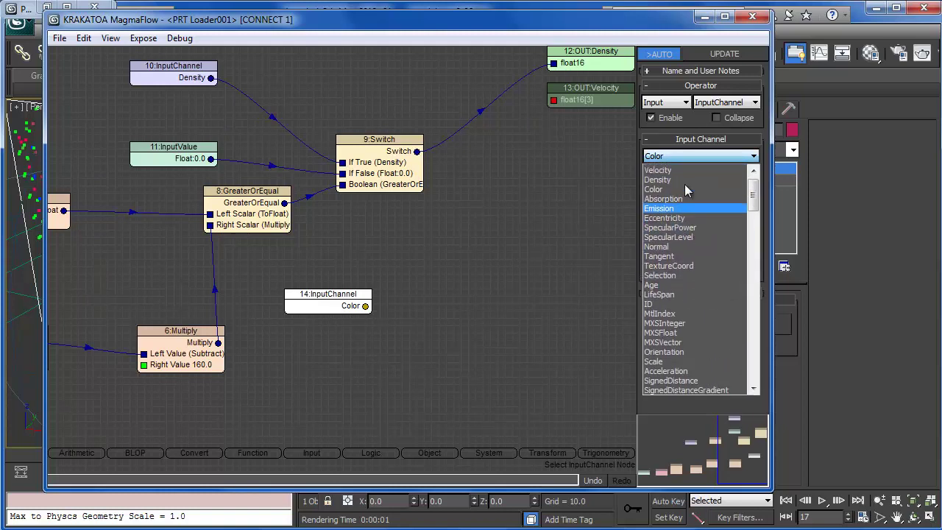
scroll(685, 190, up, 1)
click(666, 173)
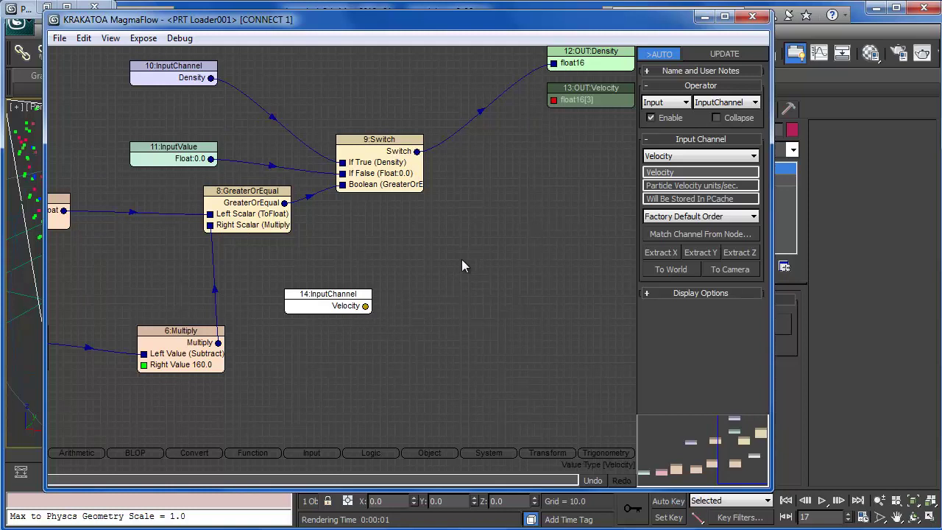
Step: Add a Multiply node fed by the Velocity input channel and set its right value to 1000
click(491, 298)
mouse_move(81, 457)
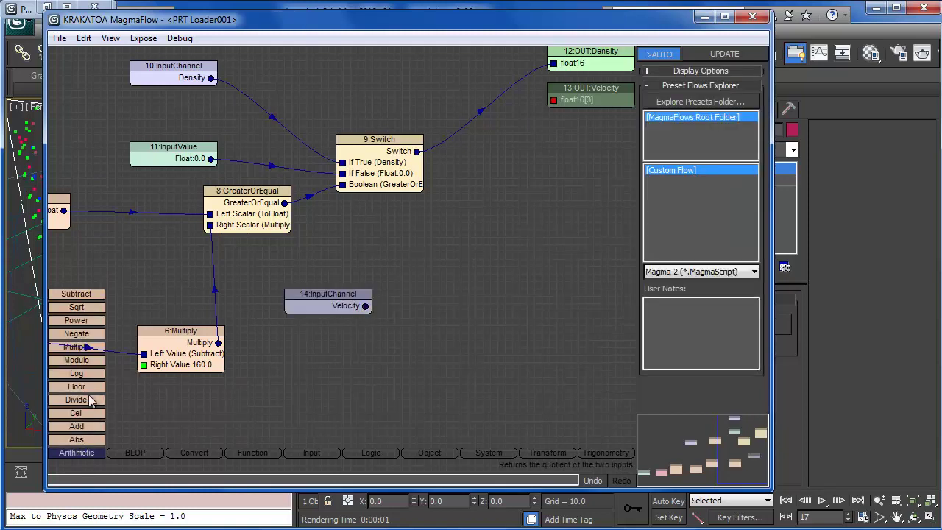
drag(76, 347, 519, 314)
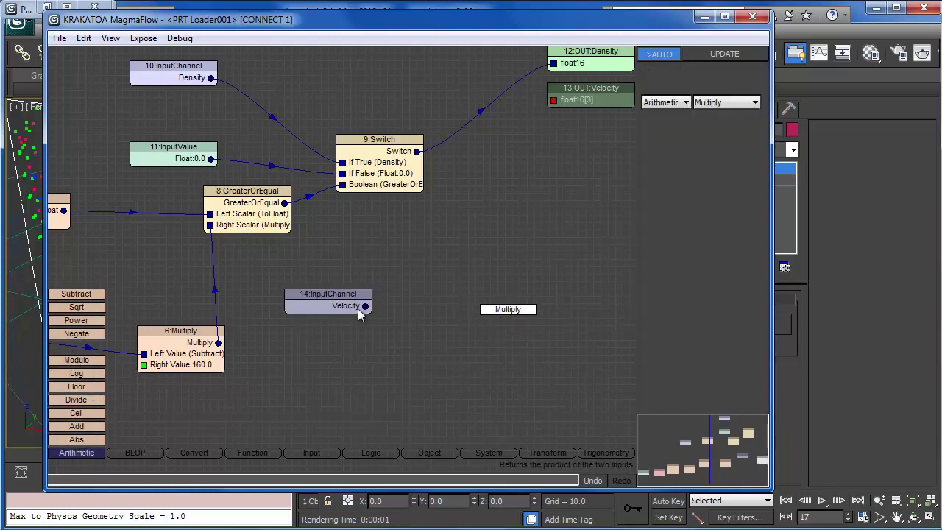
drag(365, 306, 457, 306)
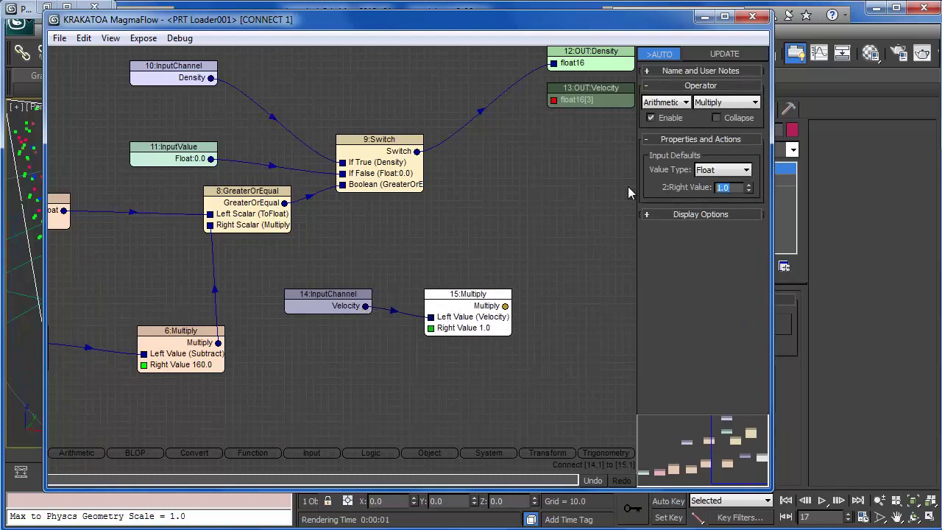
text(1000)
key(Return)
Step: Connect the new Multiply node to the Velocity output, enable that output node and render the frame
drag(506, 306, 518, 302)
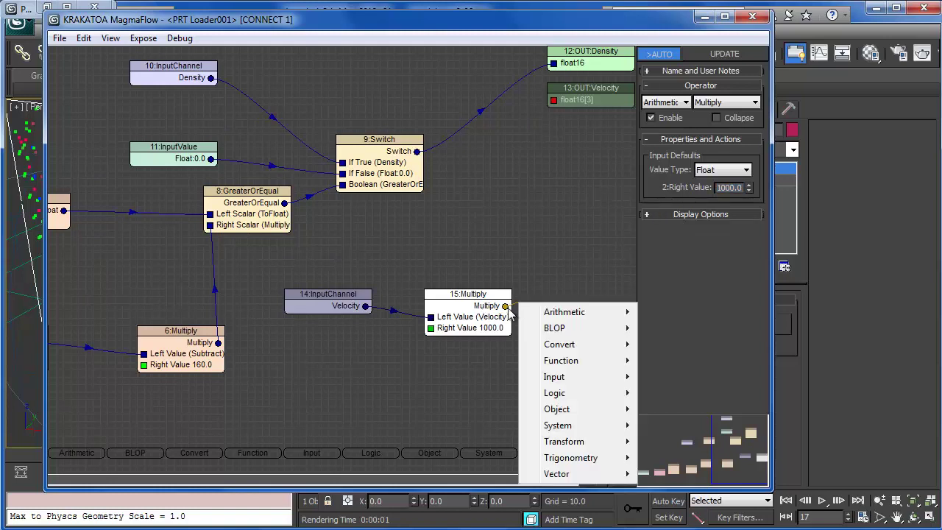
click(552, 99)
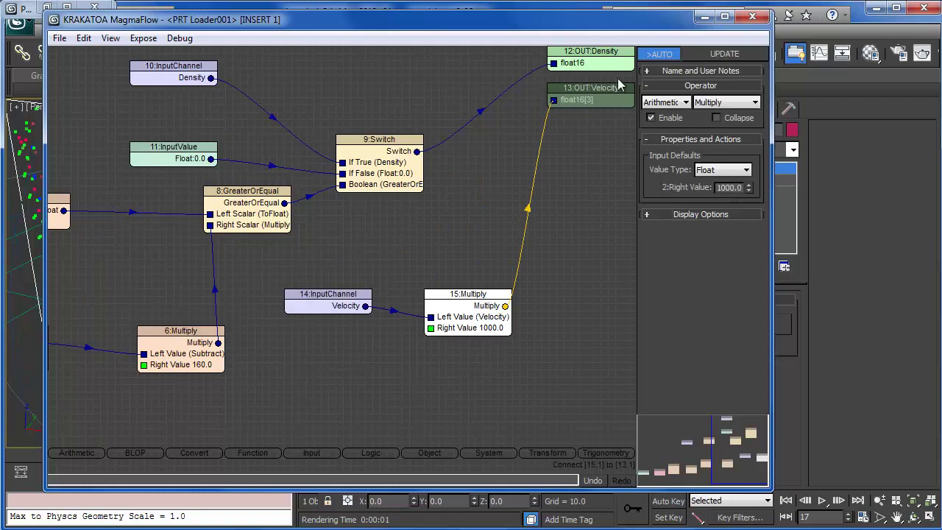
click(595, 88)
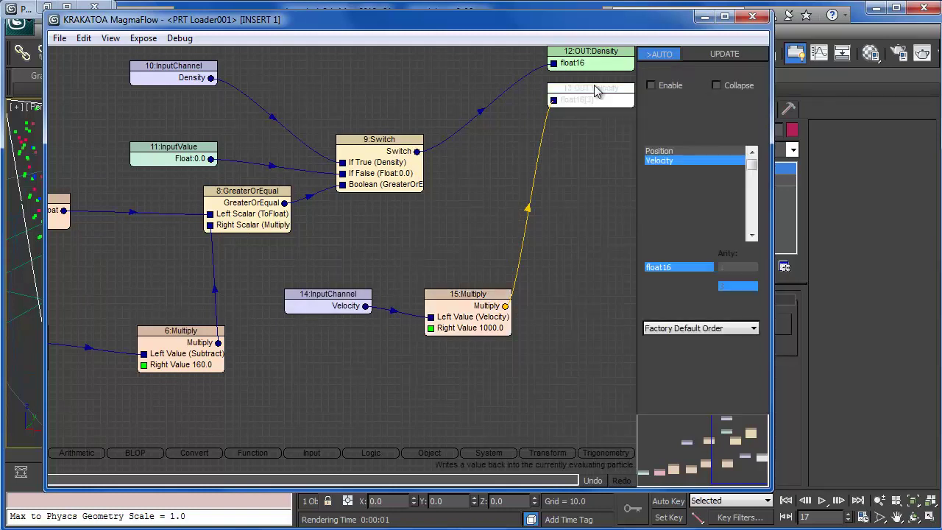
click(666, 86)
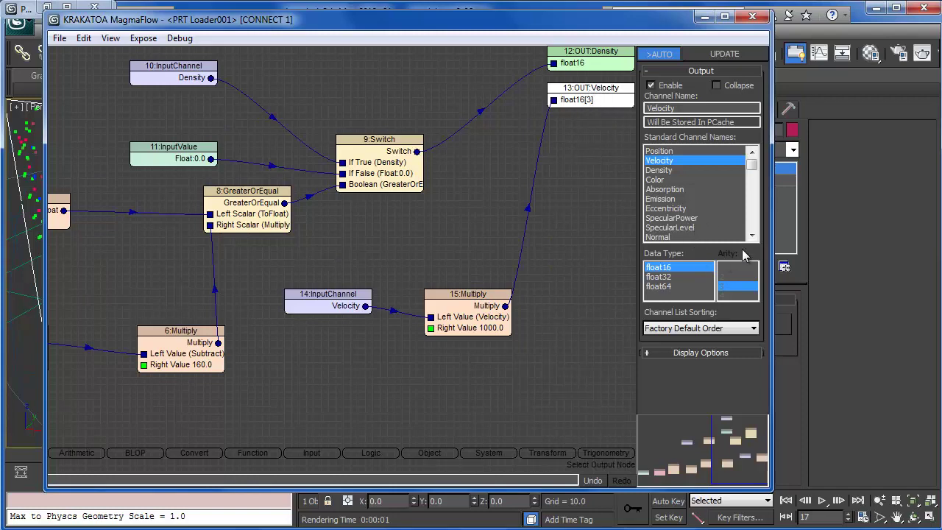
key(shift+q)
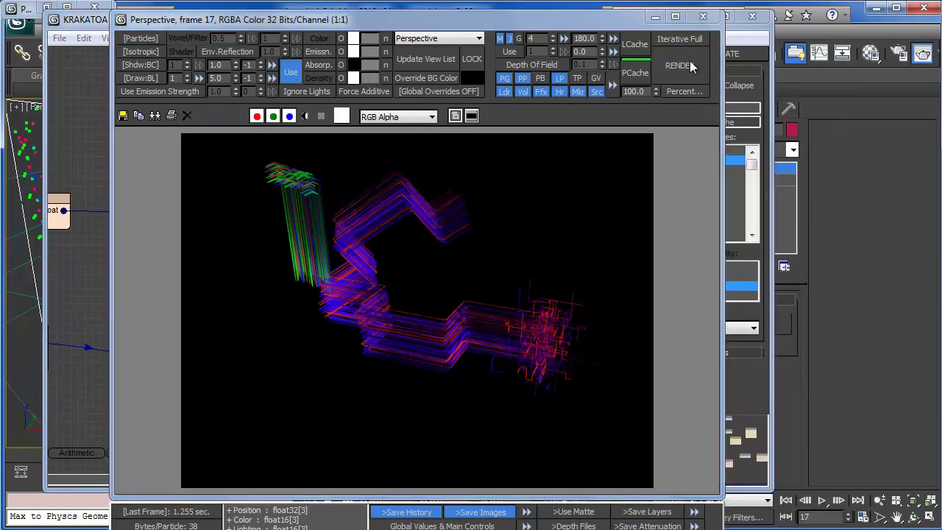
click(701, 16)
Step: Set the velocity Multiply node's right value to 10000 and render the frame
click(467, 309)
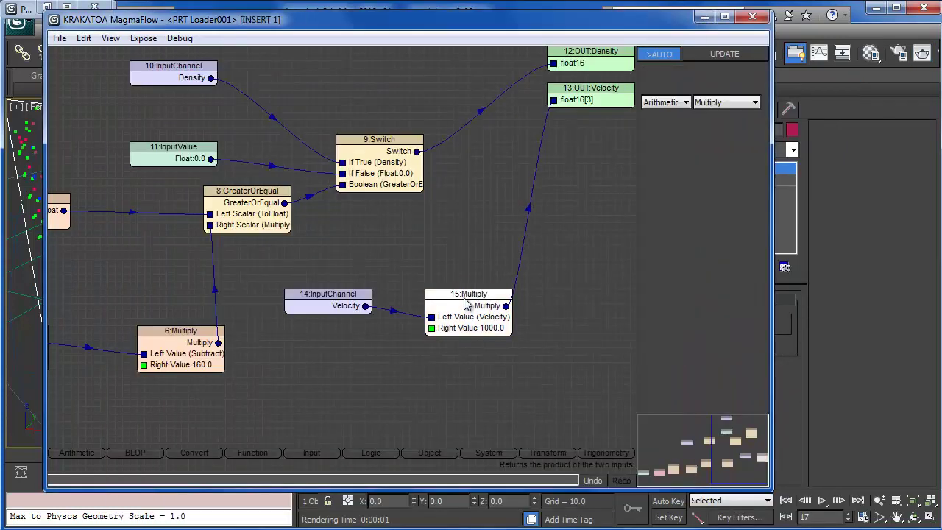
double_click(729, 188)
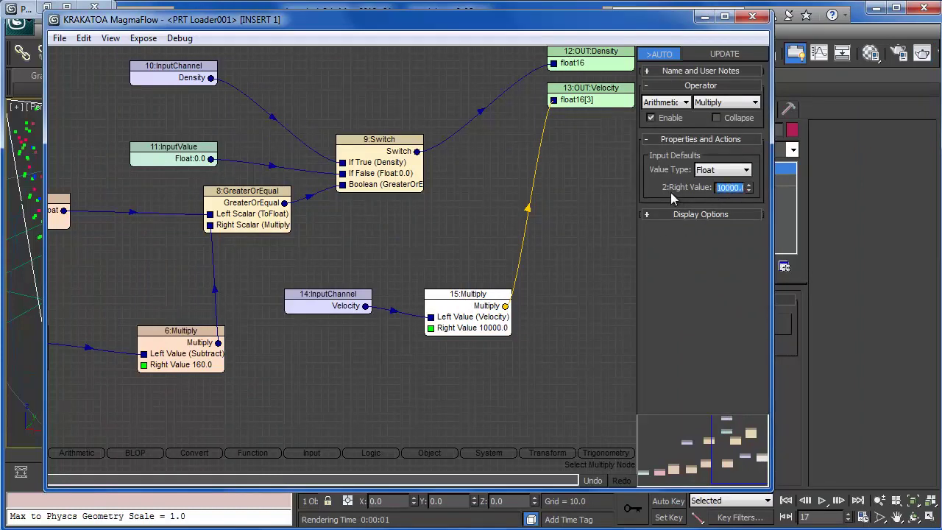
key(F9)
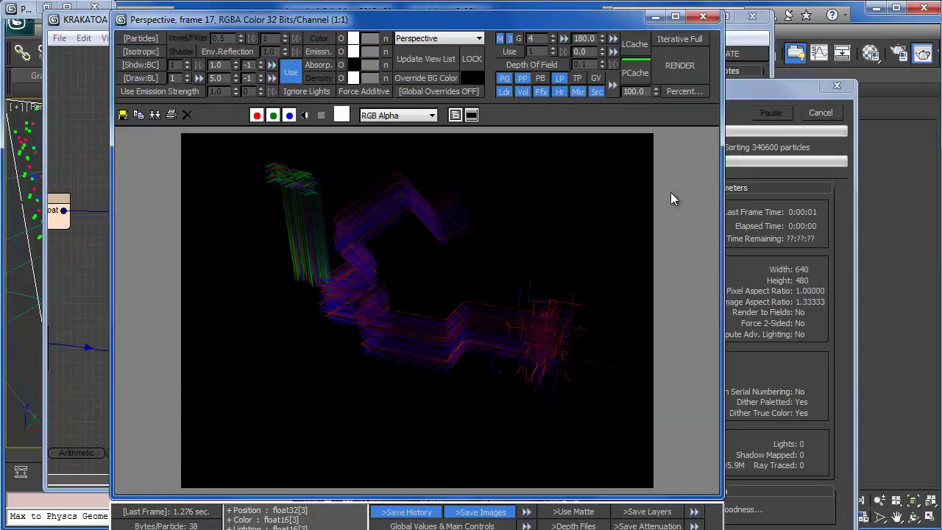
click(698, 17)
Step: Examine the Velocity channel values of the PRT Loader's base particles in the Particle Data Viewer
click(700, 18)
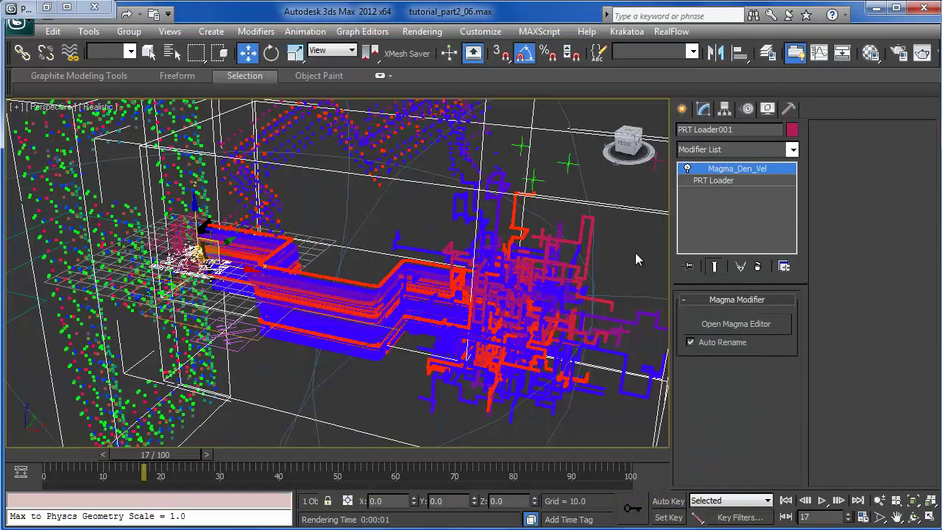
click(713, 180)
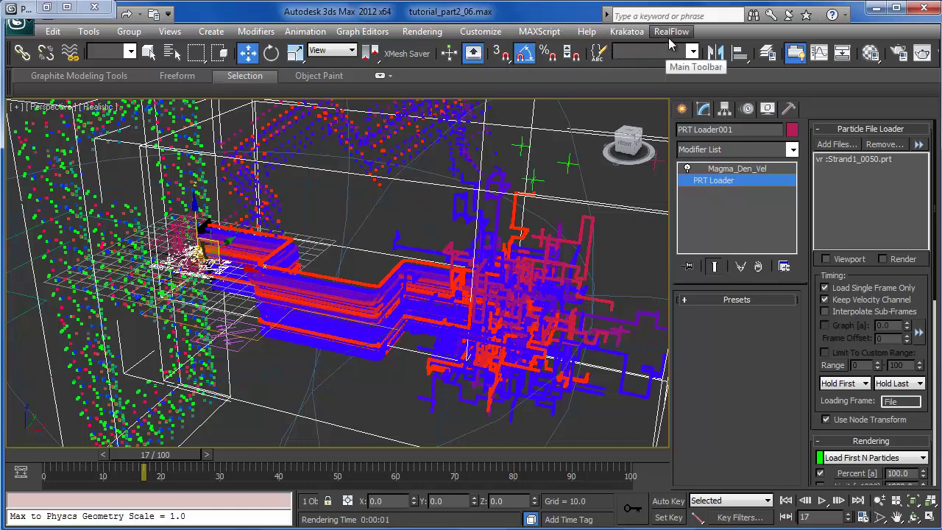
click(626, 31)
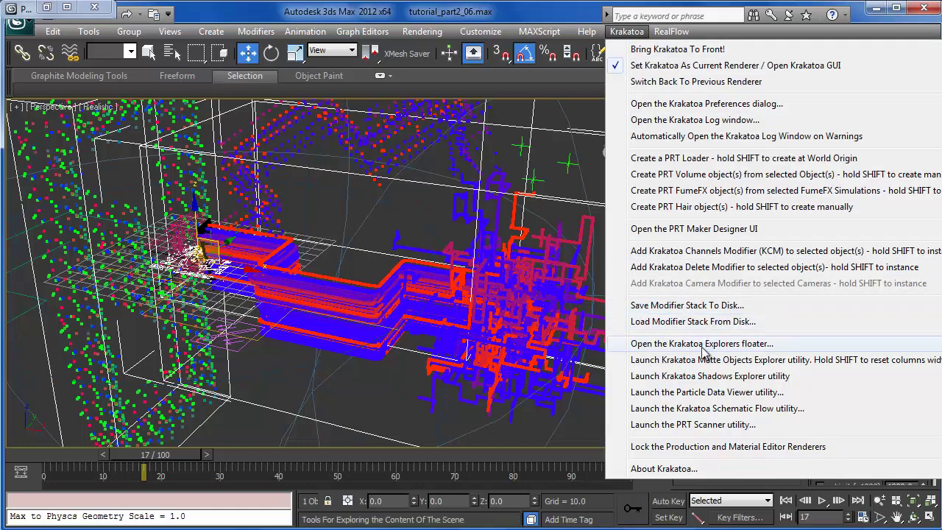
click(689, 392)
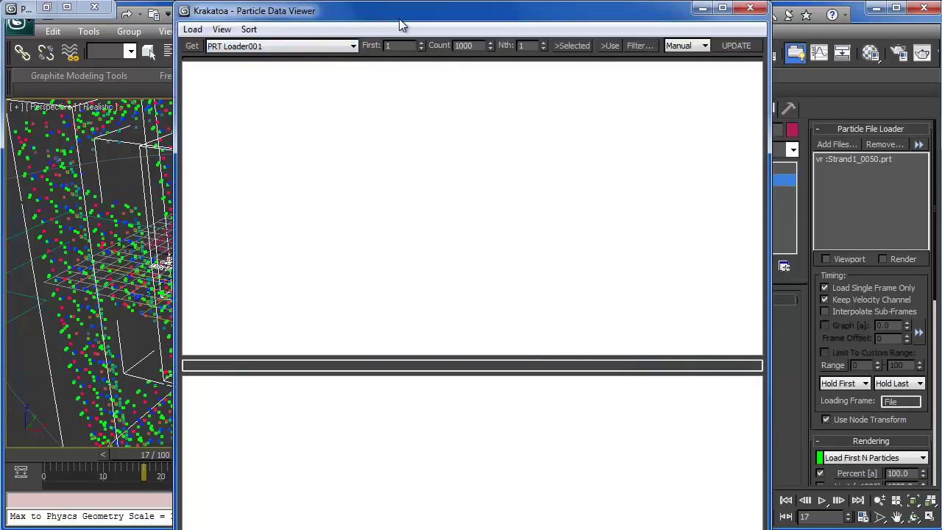
drag(388, 14, 379, 32)
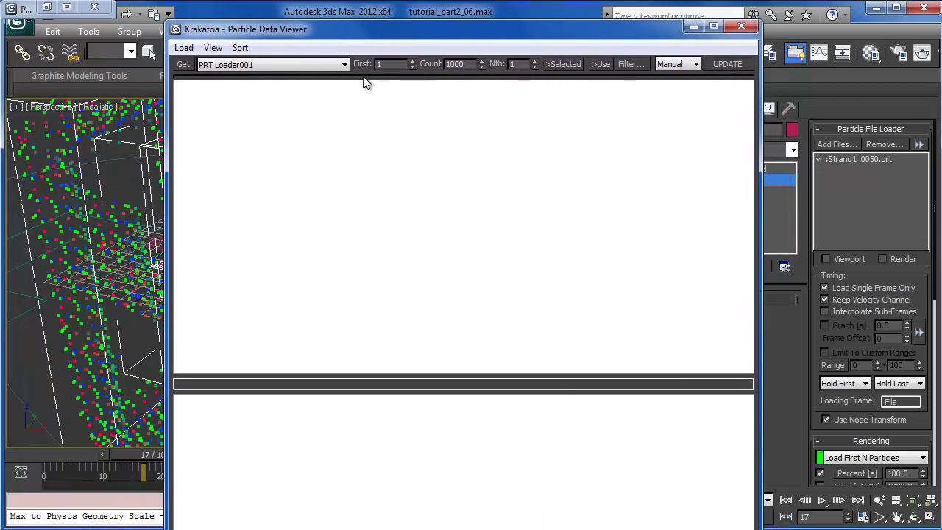
click(729, 66)
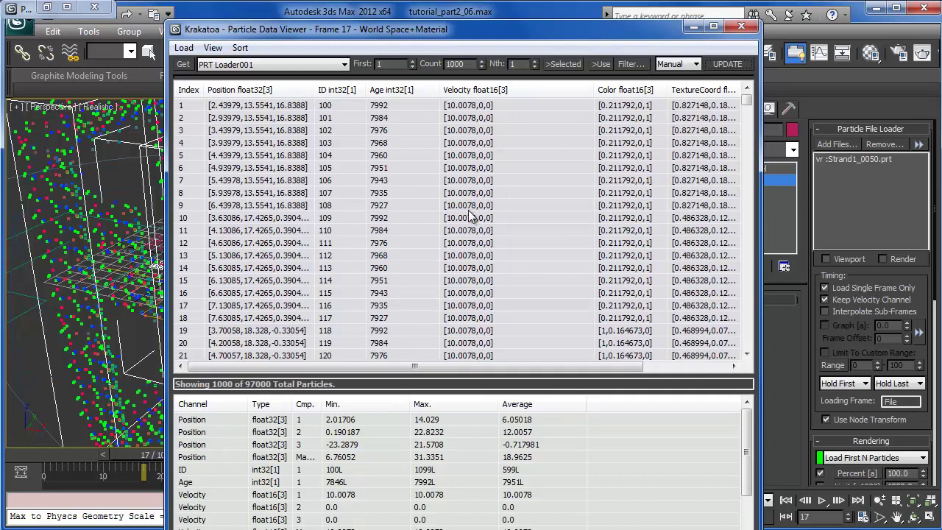
click(741, 27)
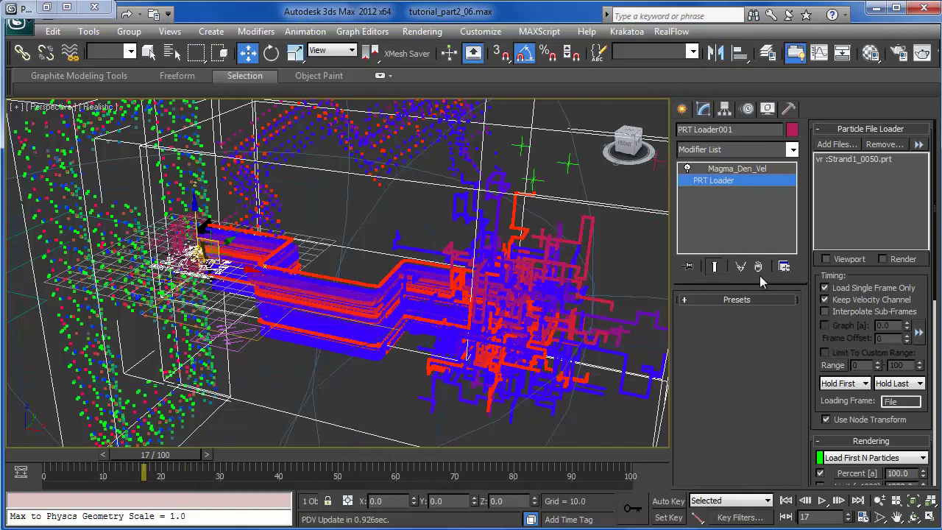
Step: Reopen the density and velocity modifier's Magma flow, set the velocity Multiply's right value to 100000 and render
click(737, 172)
click(734, 325)
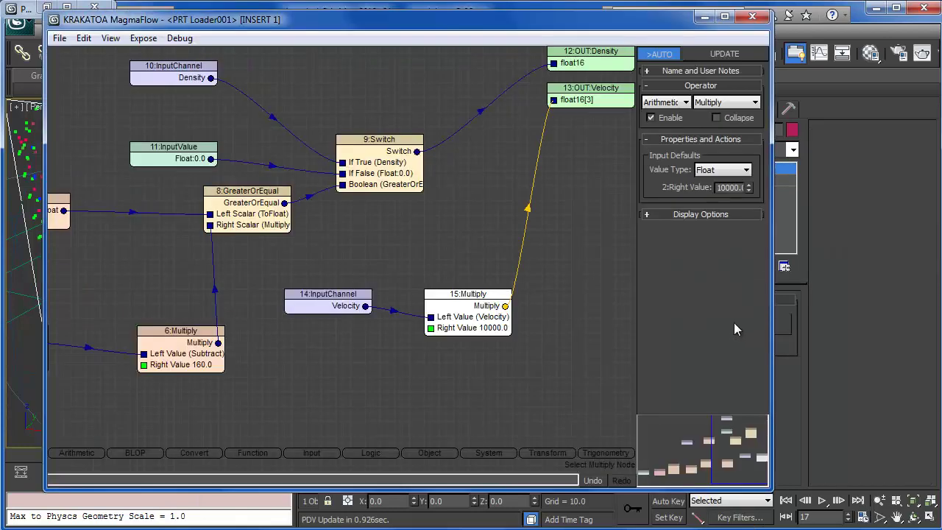
middle_drag(597, 301, 576, 305)
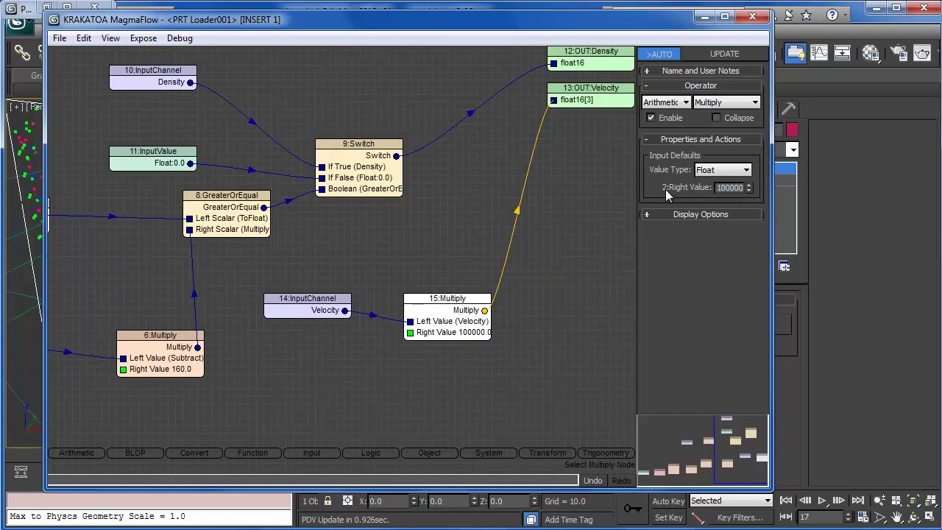
key(shift+q)
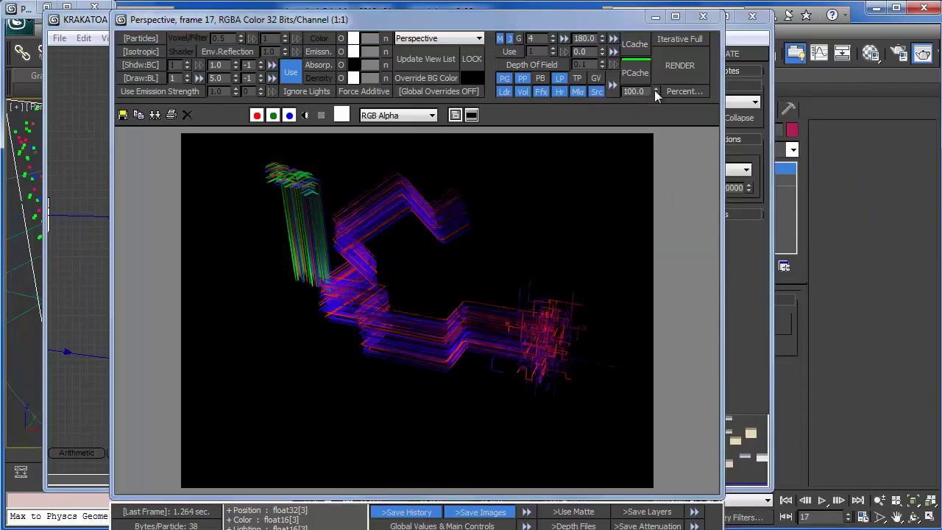
click(705, 17)
Step: Render the frame from a closer perspective view of the red and blue trails
click(706, 17)
scroll(421, 273, up, 8)
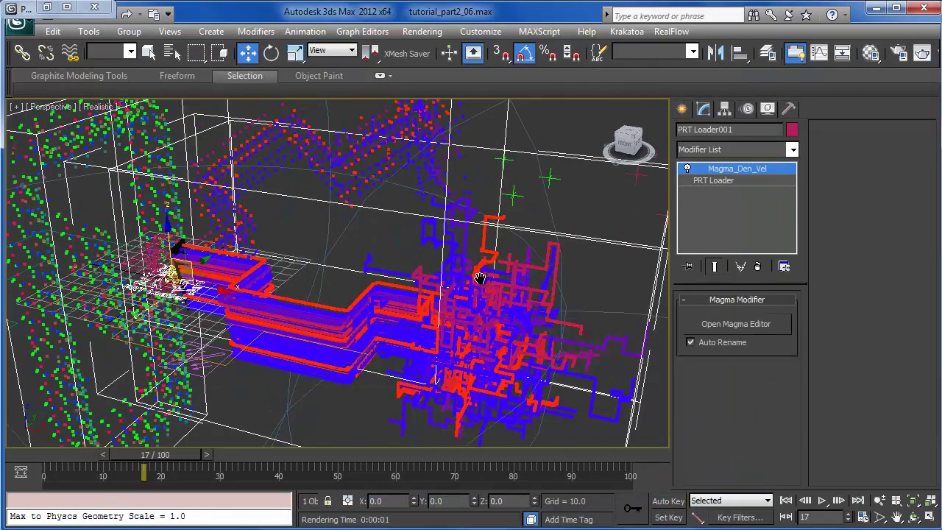
key(shift+q)
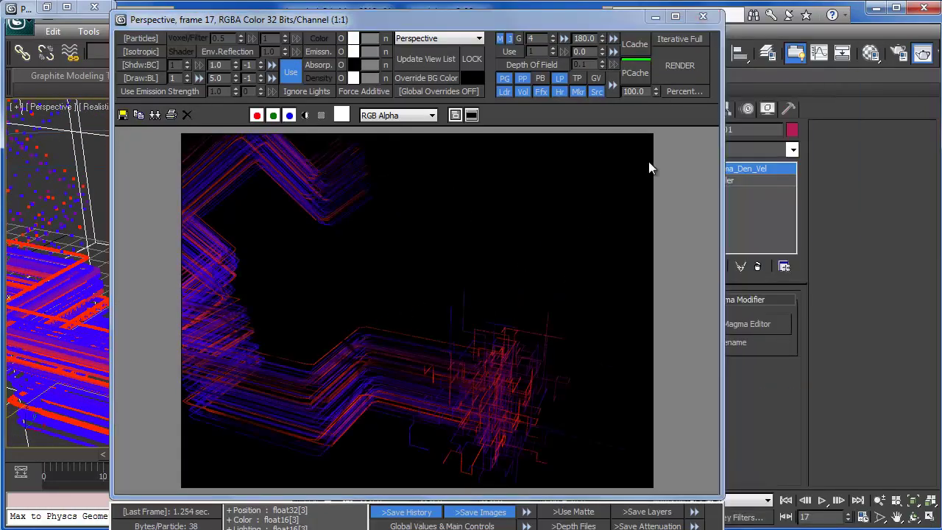
Step: Set Krakatoa's Motion Blur Shutter to 360 degrees and test-render frame 17 of the Perspective view
click(703, 16)
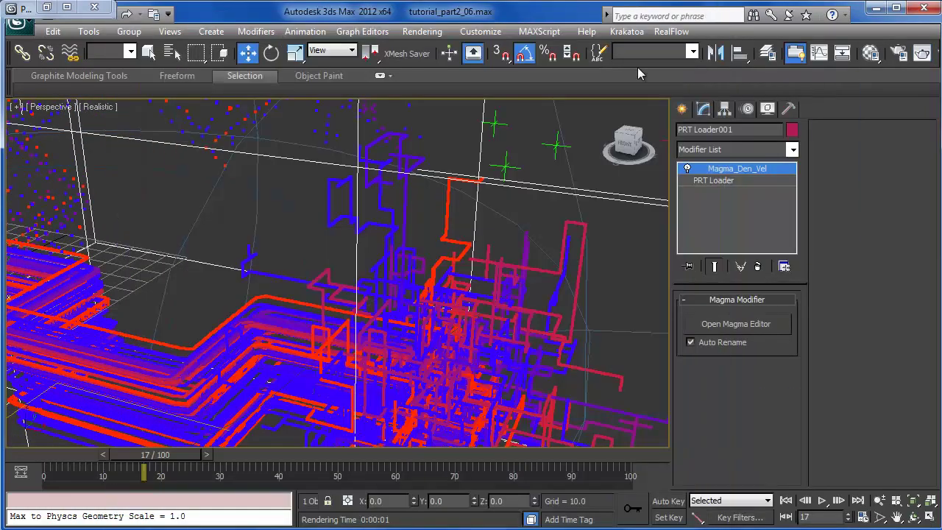
key(F10)
click(184, 69)
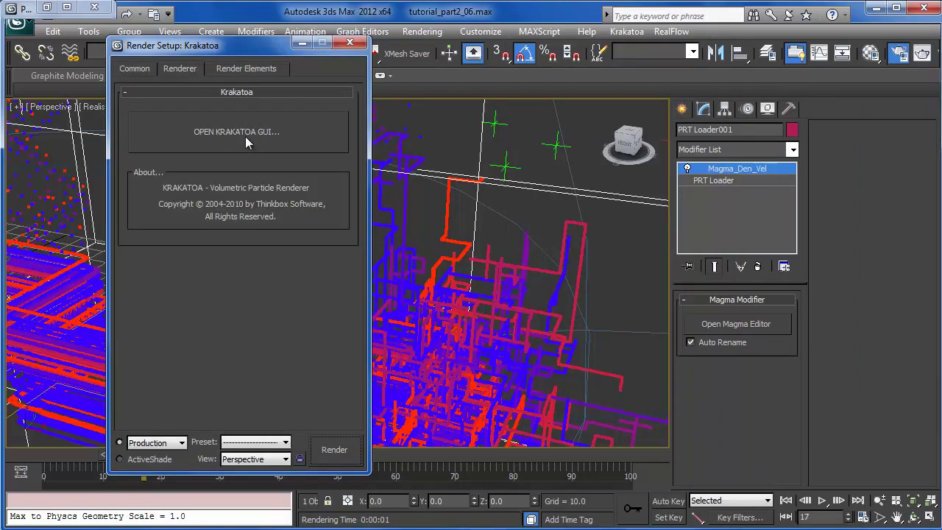
click(243, 134)
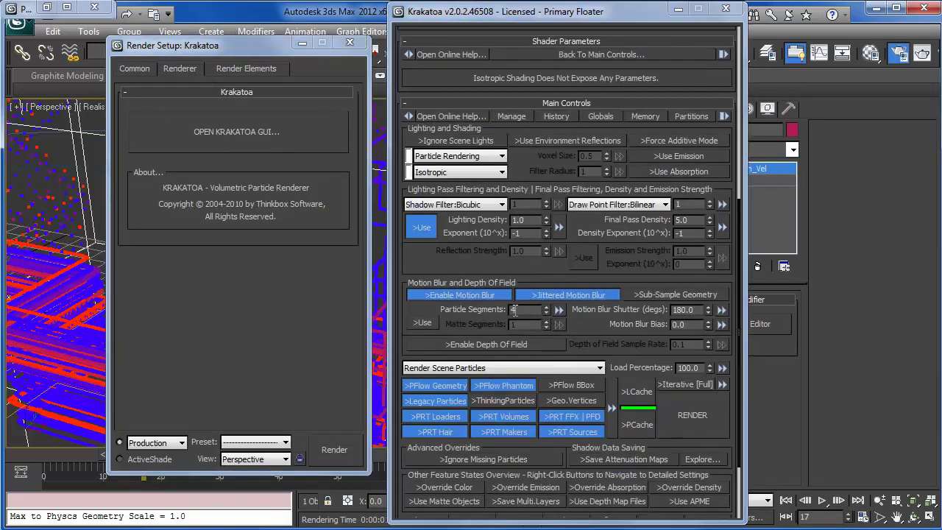
double_click(695, 309)
text(360)
key(shift+q)
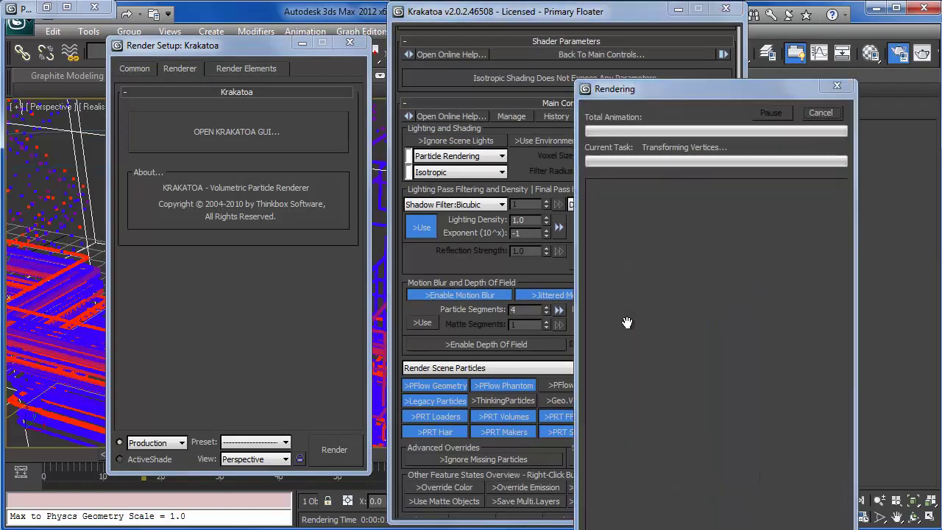
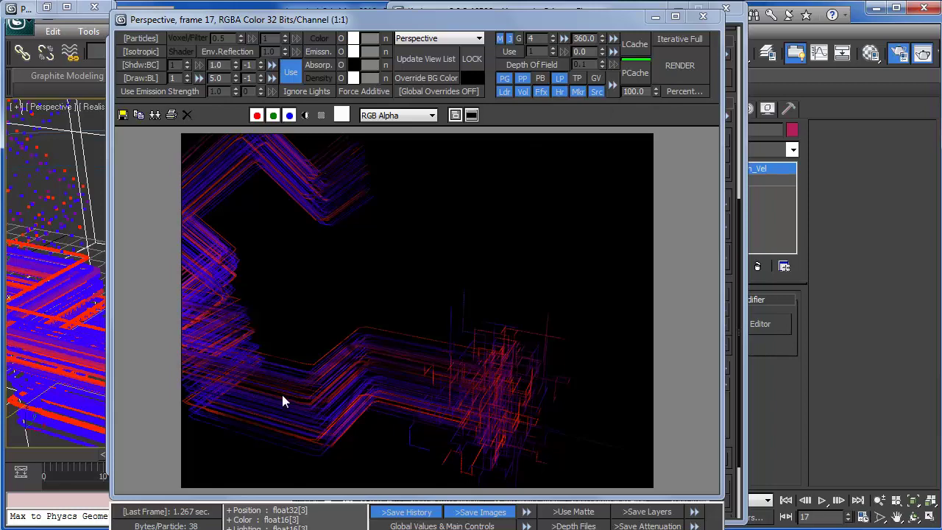
click(703, 15)
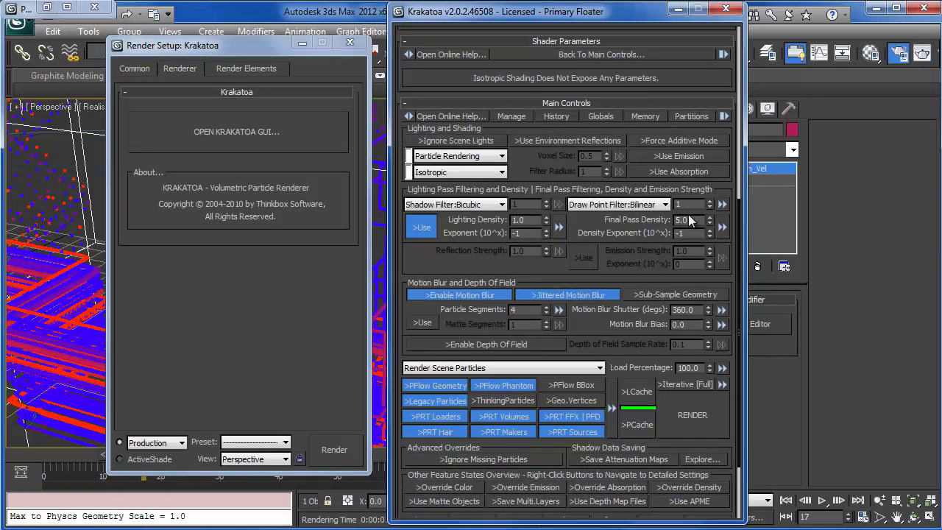
Step: Enable Force Additive Mode for the particles and test-render the frame
click(685, 141)
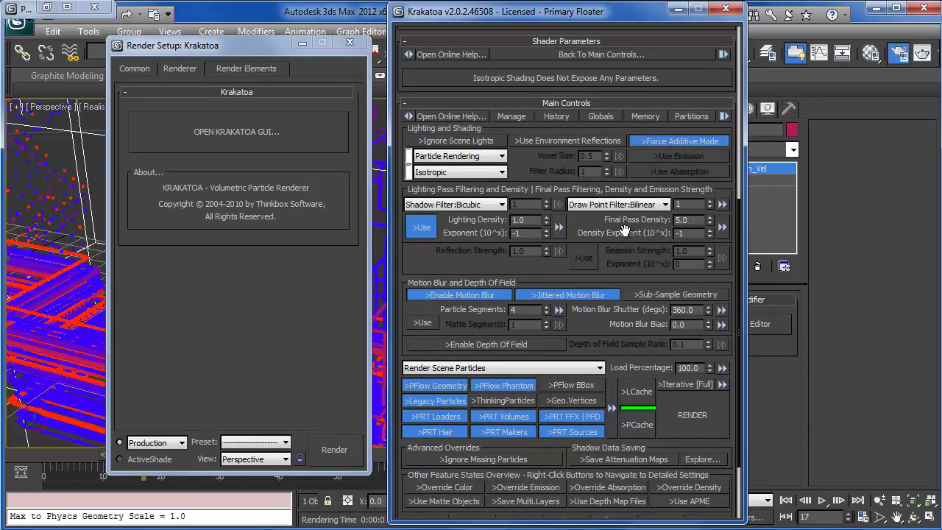
key(shift+q)
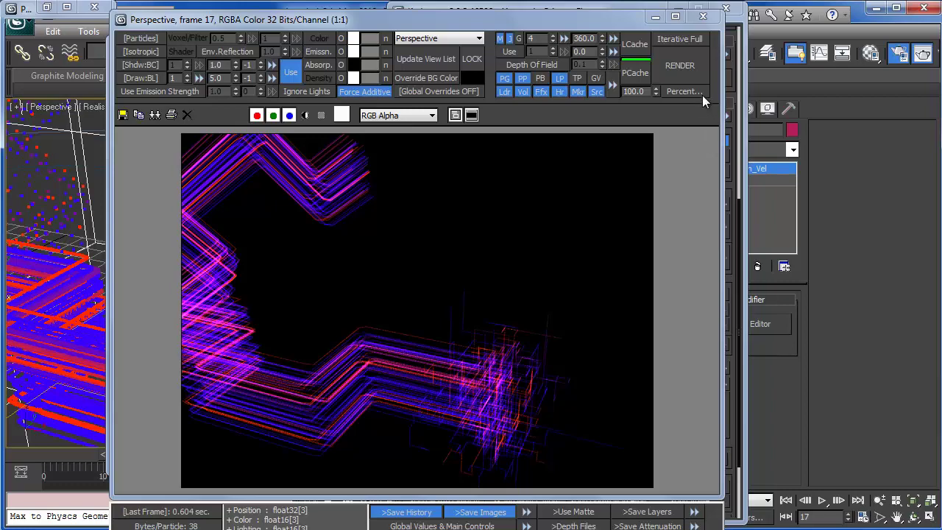
click(703, 16)
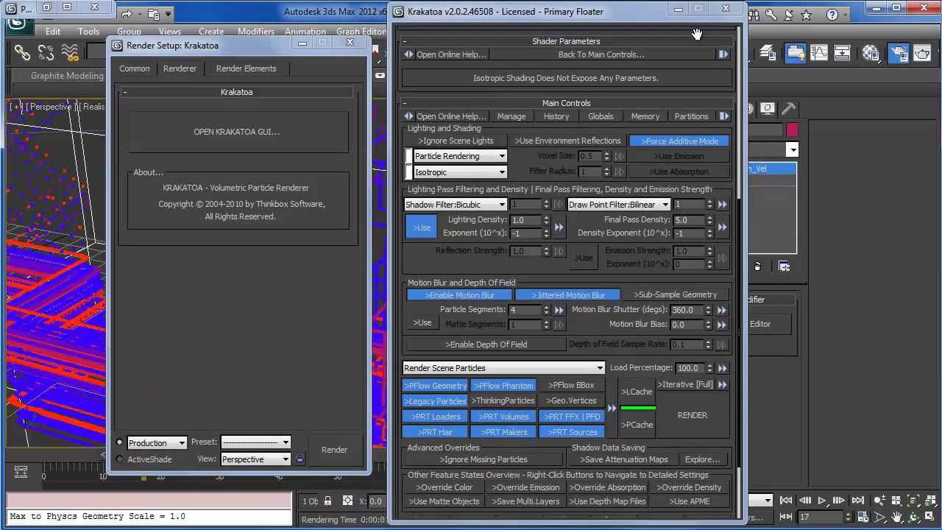
Step: Set the Final Pass Density to 10 and test-render the frame
drag(695, 220, 634, 218)
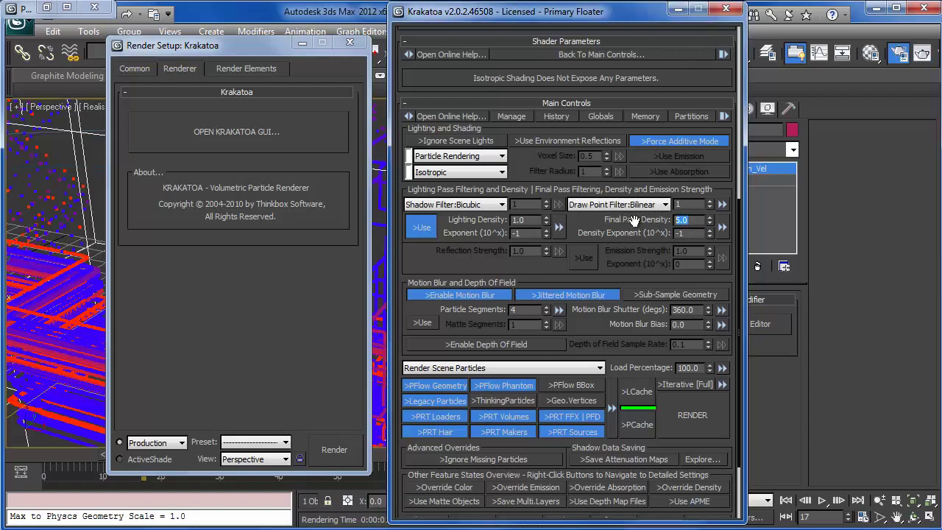
text(10)
key(Return)
key(shift+q)
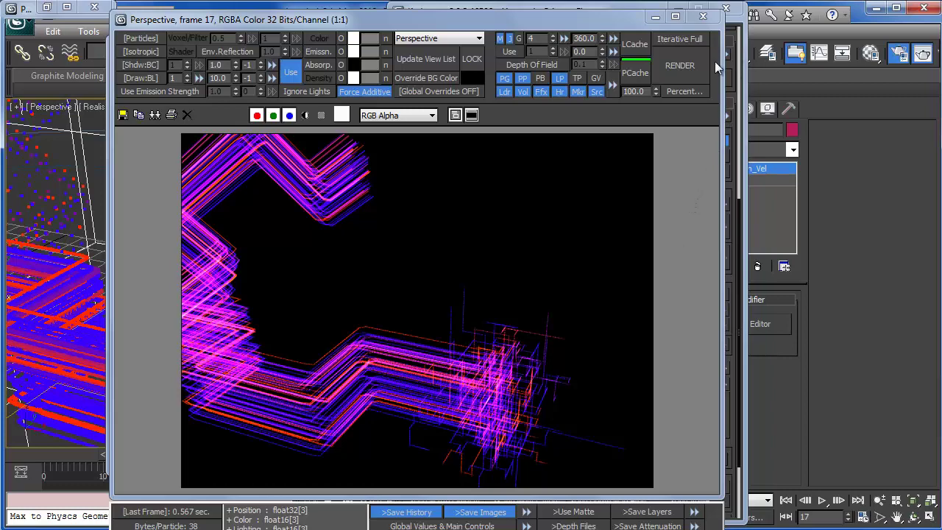
click(703, 15)
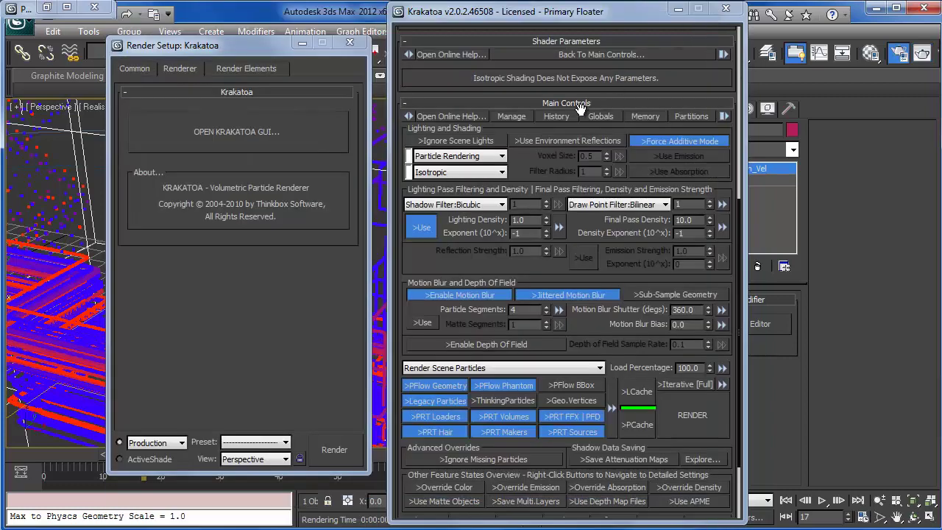
Step: Set the motion blur Particle Segments to 10 and test-render the frame
click(524, 309)
key(F9)
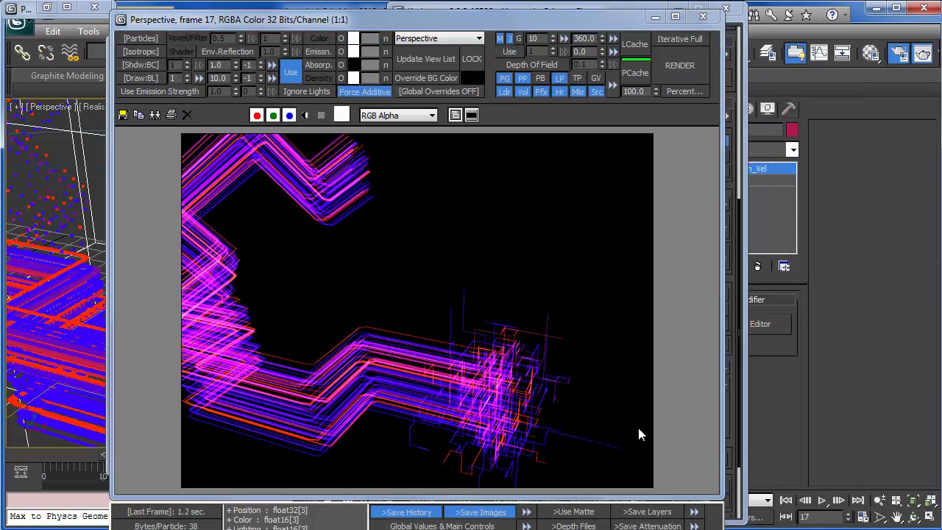
click(704, 15)
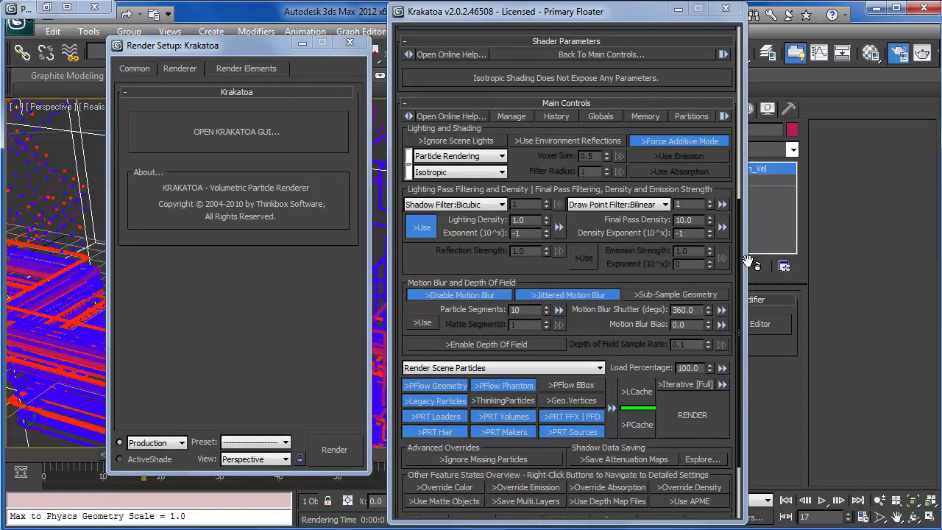
Step: Open the PRT Loader's Magma flow, set the velocity Multiply node's right value to 500000, and test-render the frame
drag(622, 27, 498, 22)
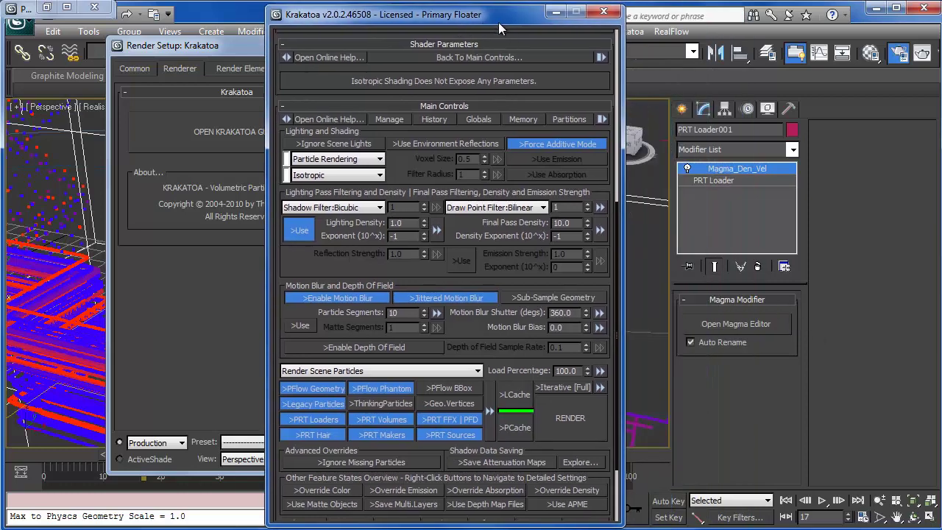
click(751, 318)
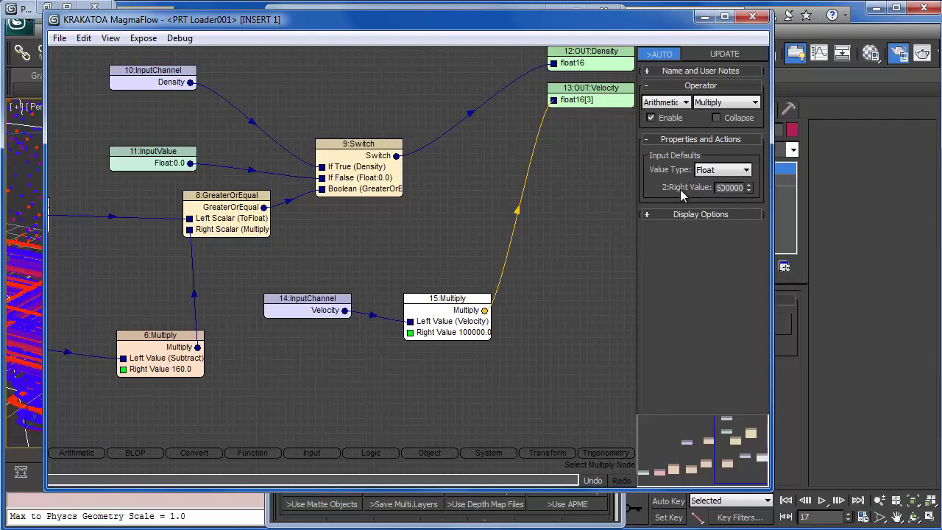
key(F9)
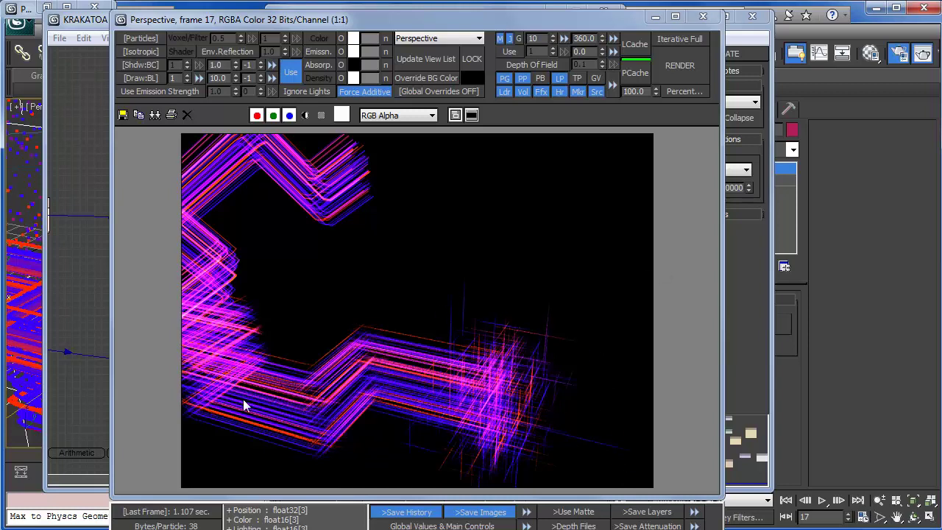
click(703, 16)
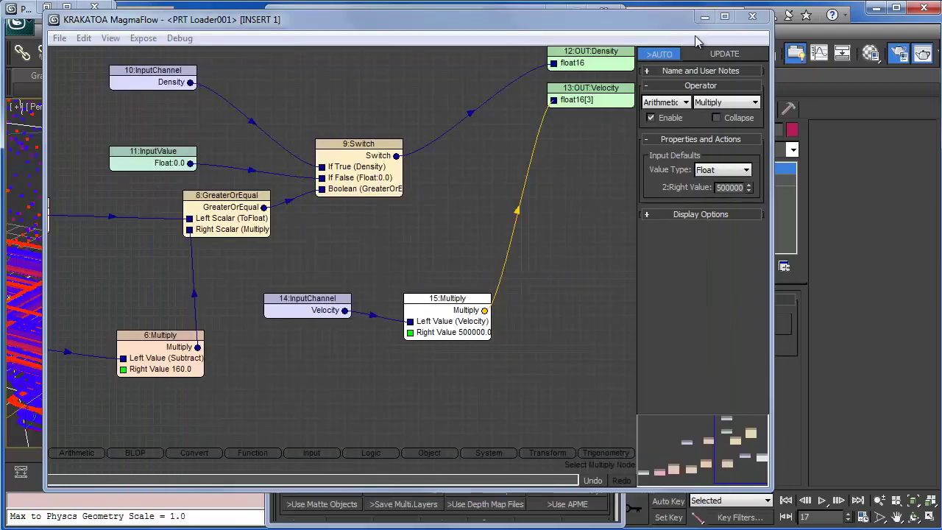
Step: Set the velocity Multiply node's right value to 1000000 and test-render the frame
drag(723, 187, 686, 187)
text(1)
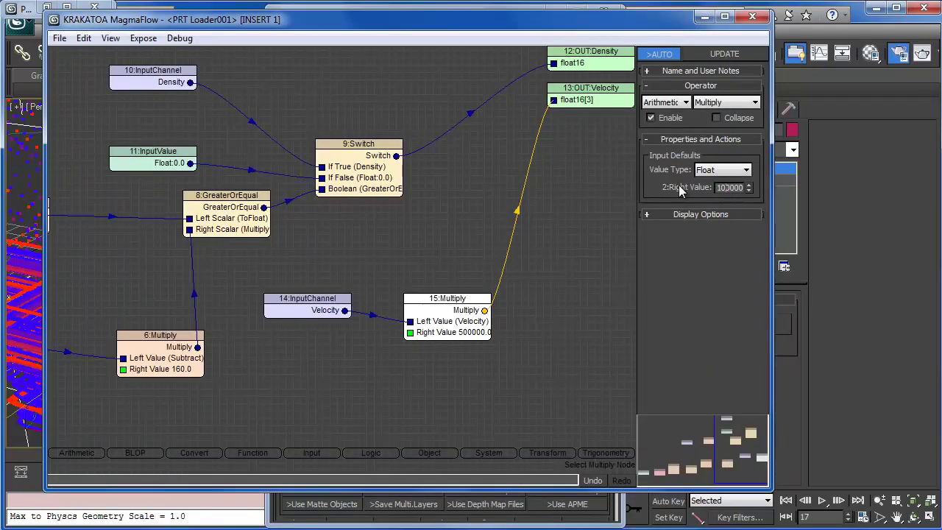
key(F9)
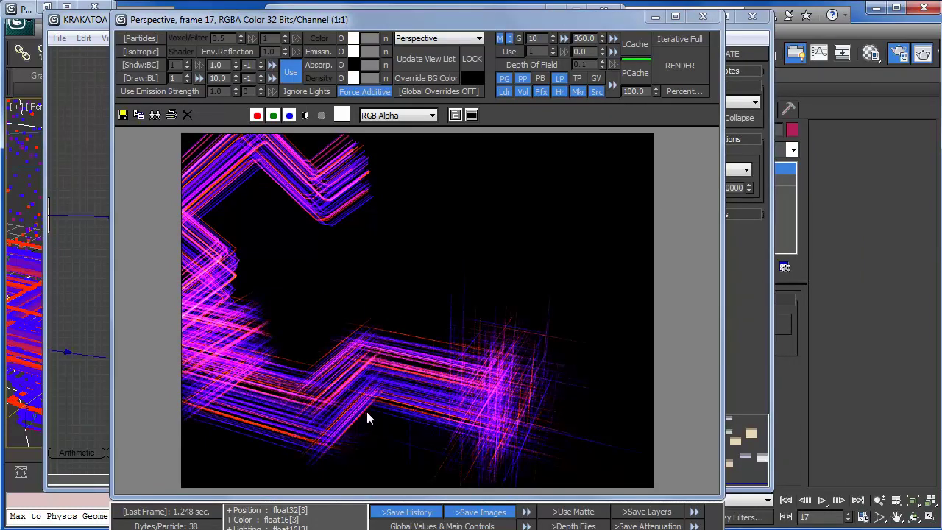
drag(324, 20, 324, 11)
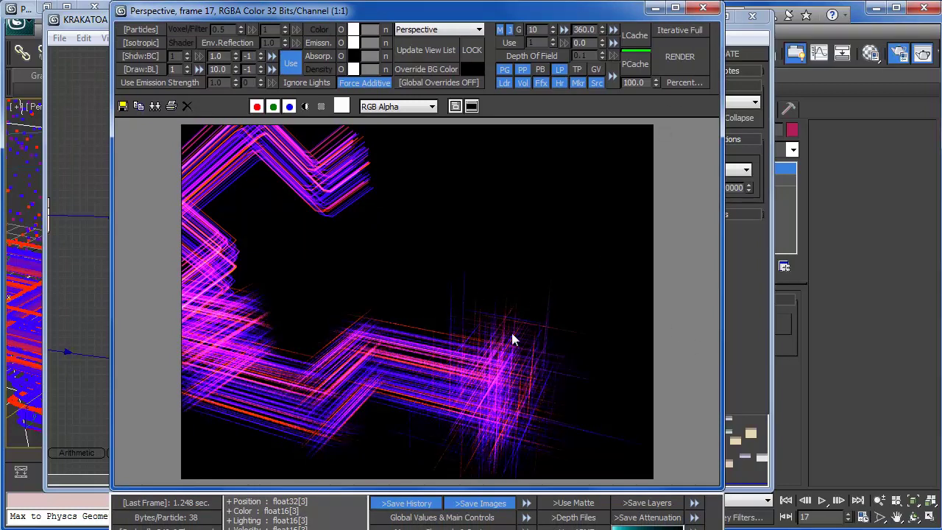
click(703, 10)
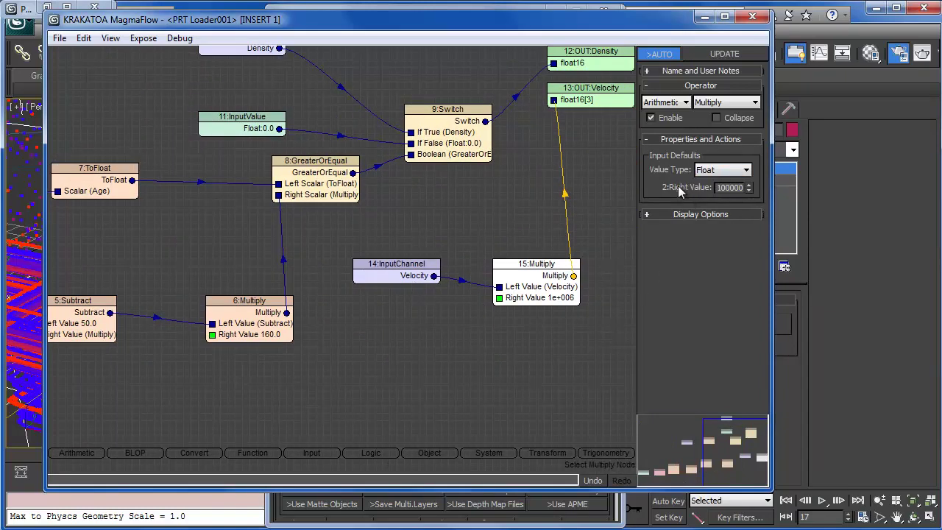
Step: Examine how the Velocity input channel feeds the Multiply node and the Velocity output in the Magma flow
middle_drag(523, 330, 443, 231)
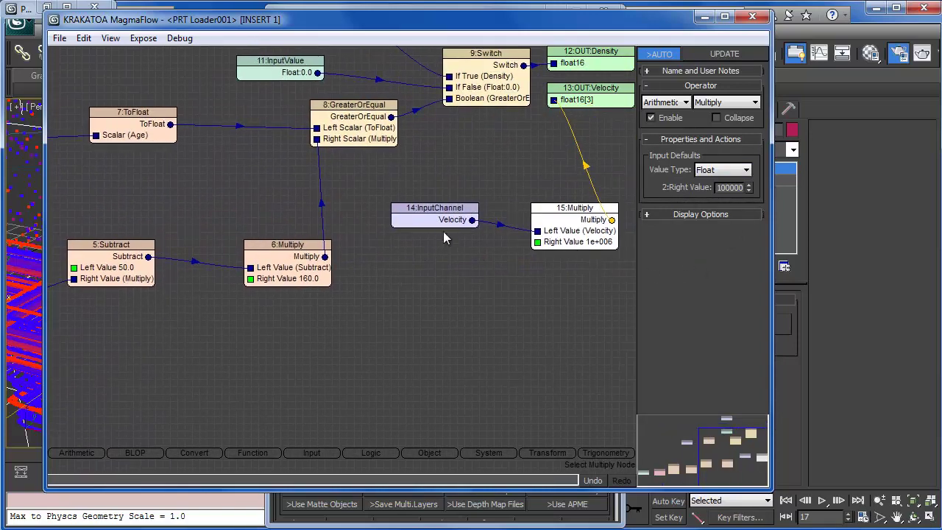
middle_drag(344, 308, 662, 296)
middle_drag(465, 349, 121, 350)
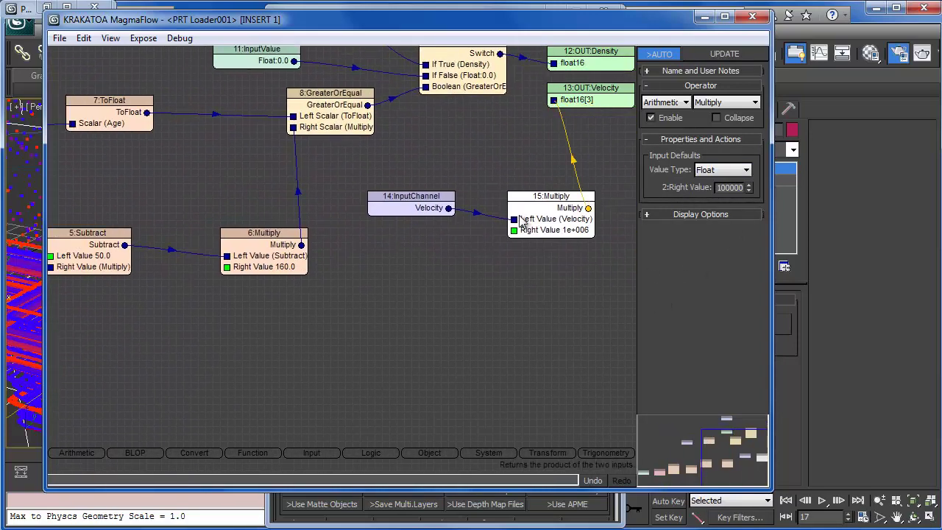
middle_drag(494, 241, 397, 301)
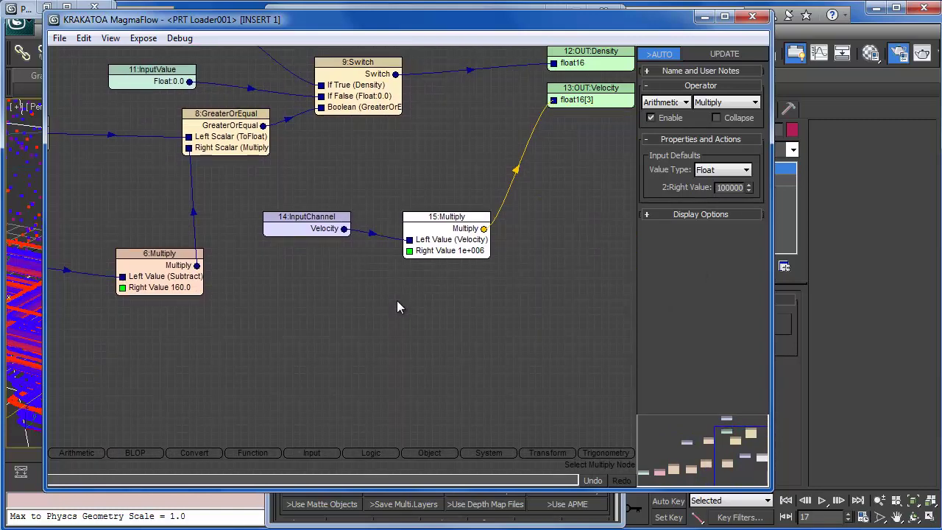
drag(409, 251, 406, 271)
click(368, 267)
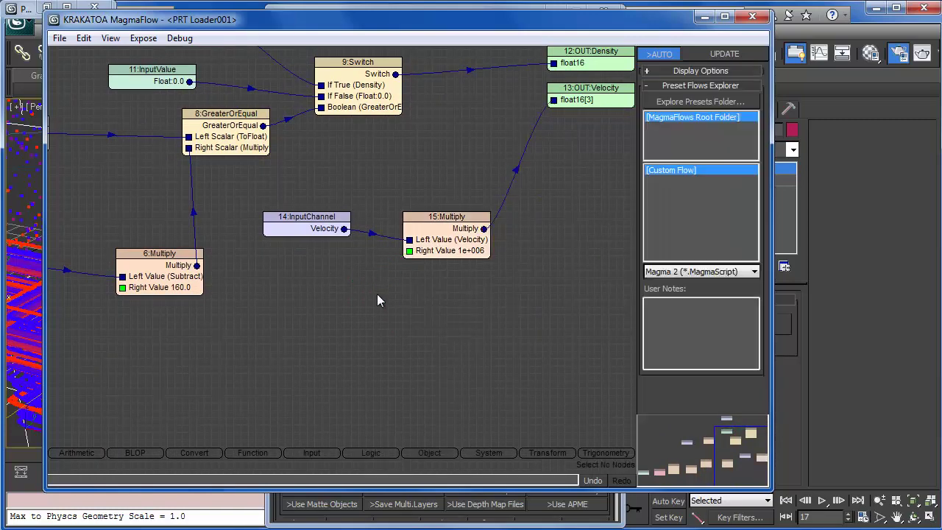
click(421, 230)
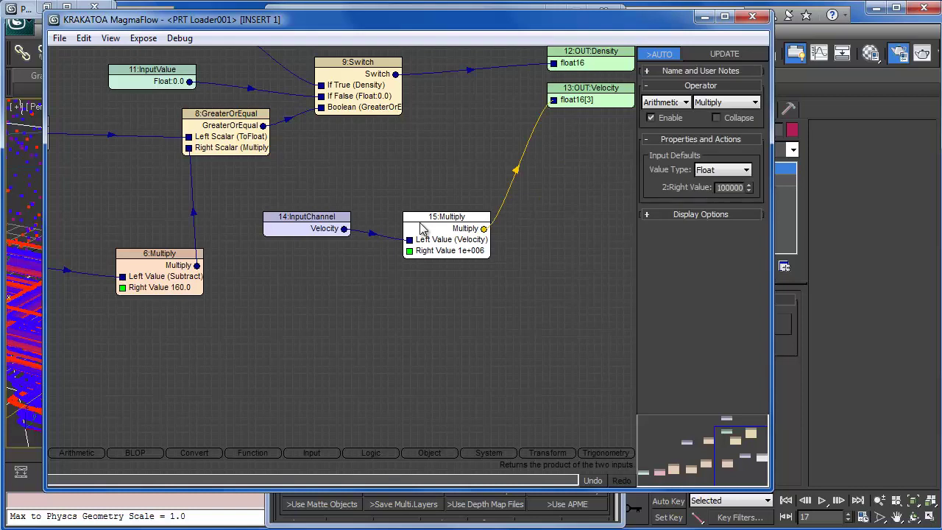
click(370, 237)
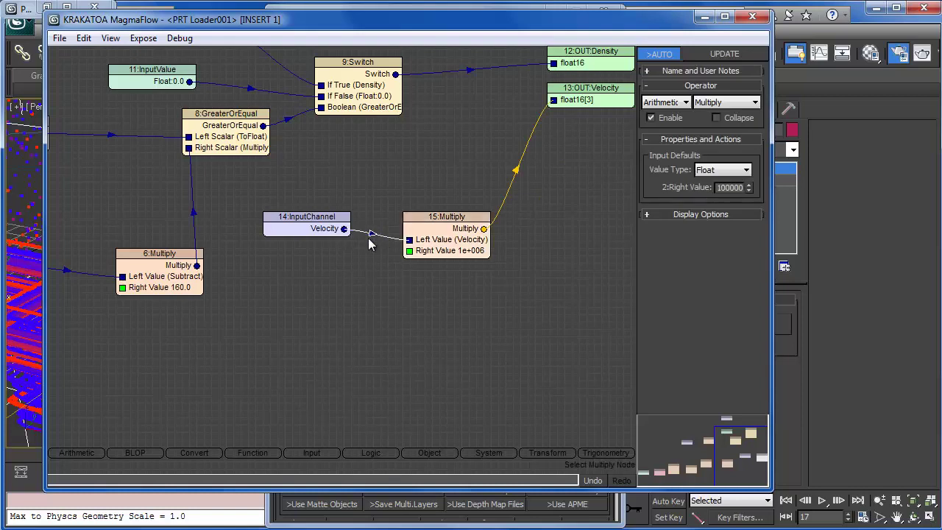
click(315, 231)
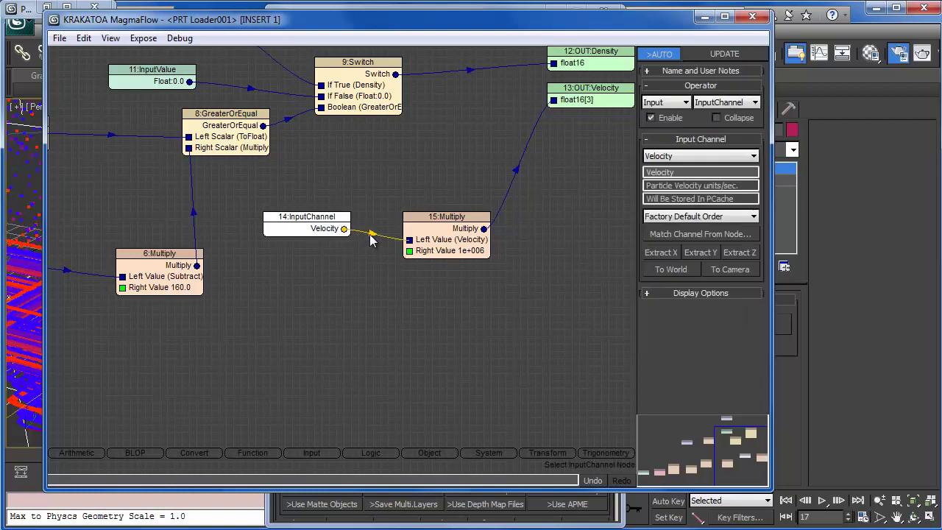
click(310, 304)
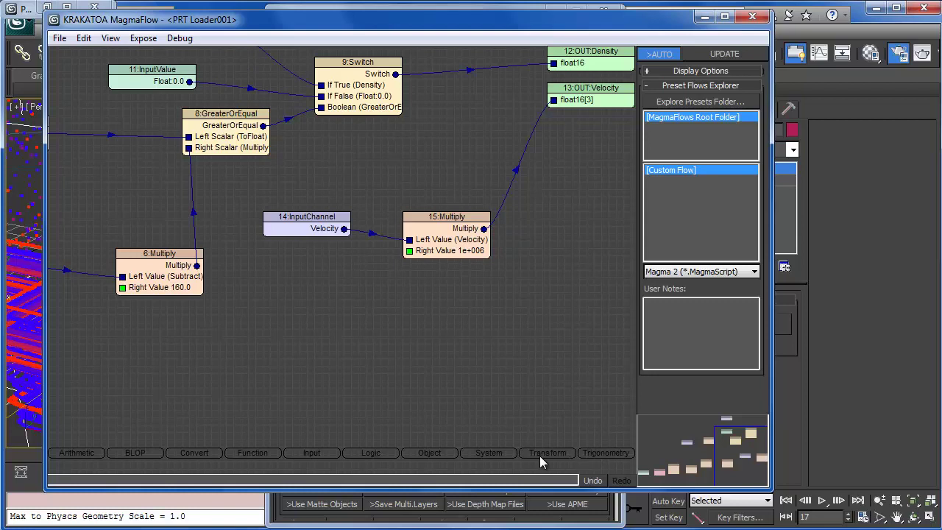
click(492, 455)
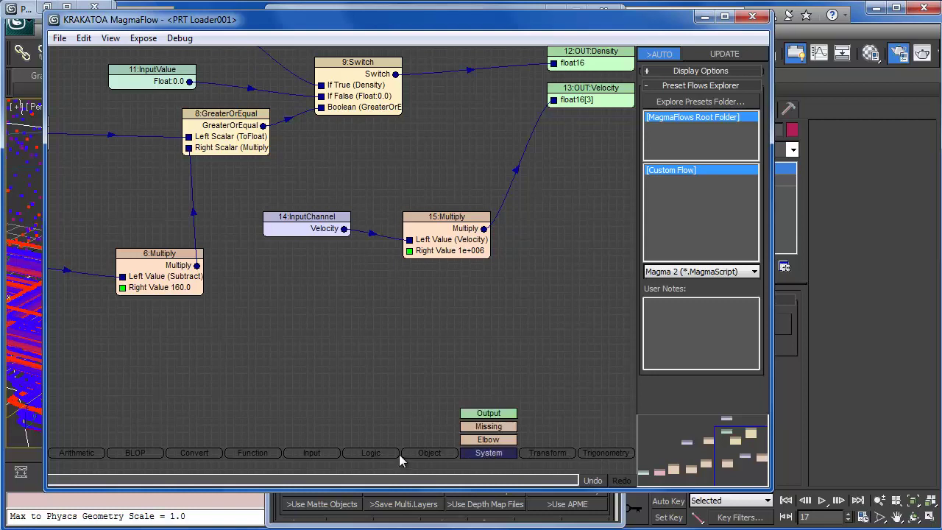
click(249, 454)
drag(253, 400, 329, 295)
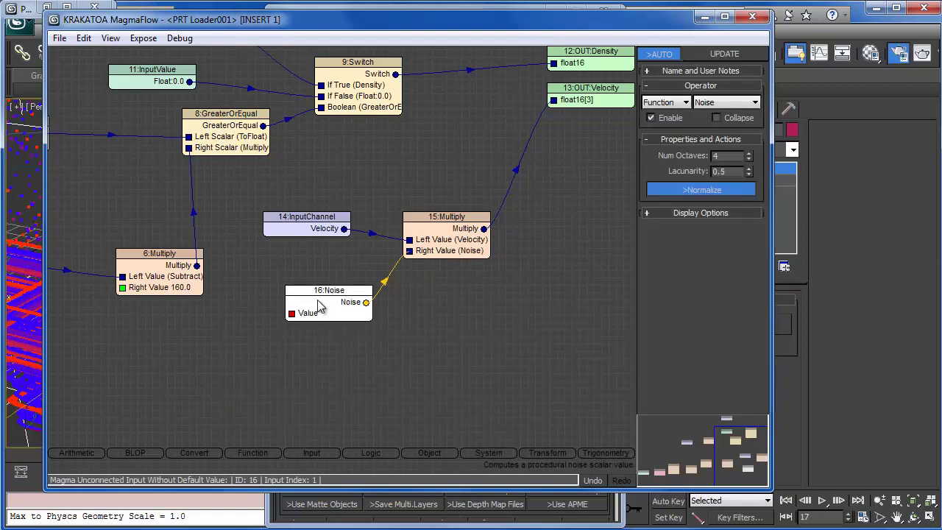
key(Delete)
Step: Add a VecNoise function node below the Velocity input and connect it to the velocity Multiply node's left value
click(252, 452)
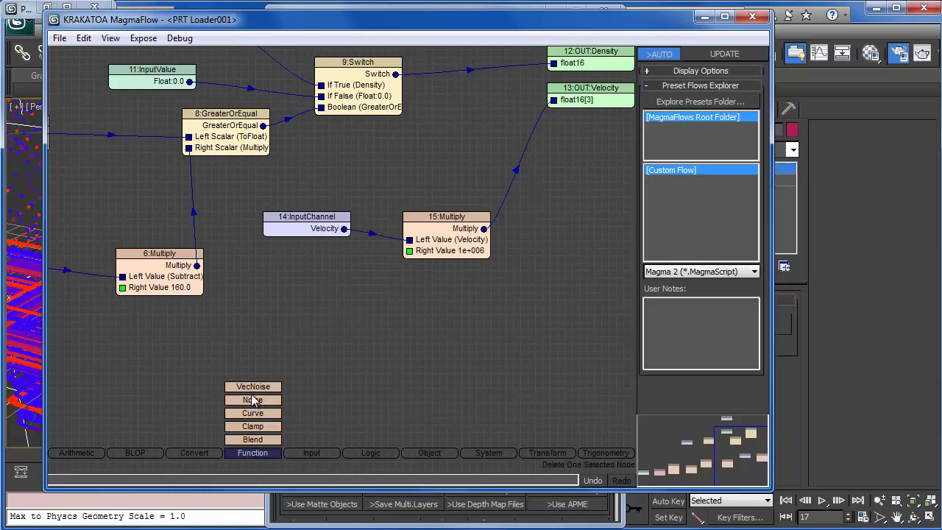
drag(252, 386, 410, 240)
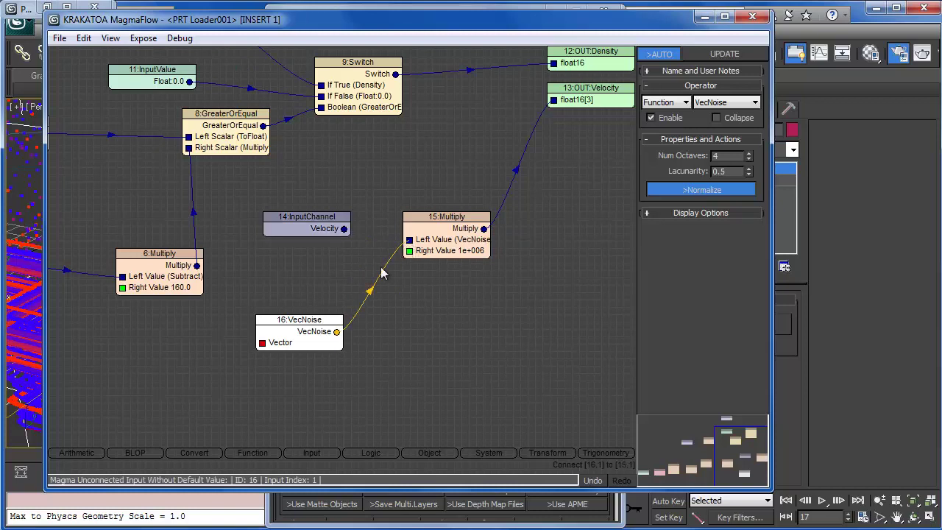
drag(307, 331, 329, 293)
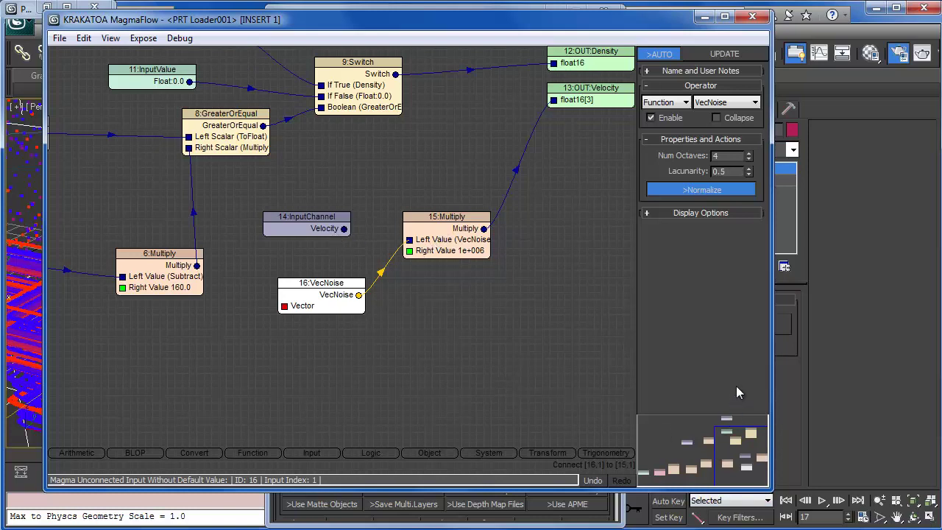
Step: Test-render the frame with the VecNoise node connected to the velocity Multiply node
click(850, 31)
key(shift+q)
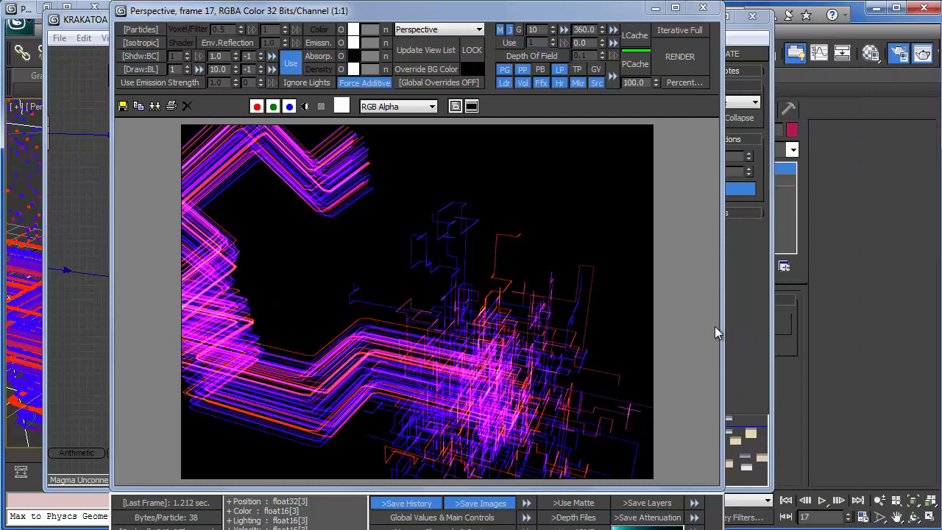
click(743, 33)
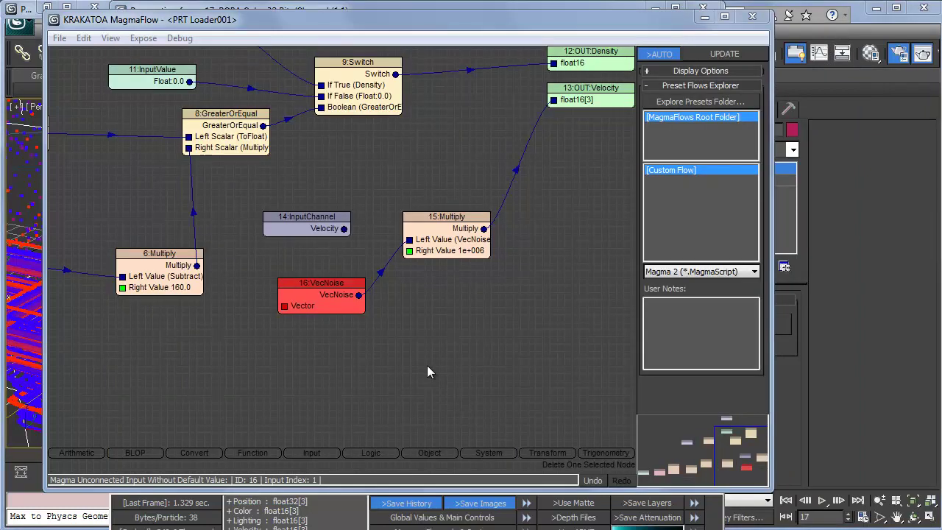
Step: Move the VecNoise node slightly lower in the flow to leave room beside its Vector input
middle_drag(424, 364, 460, 373)
click(366, 297)
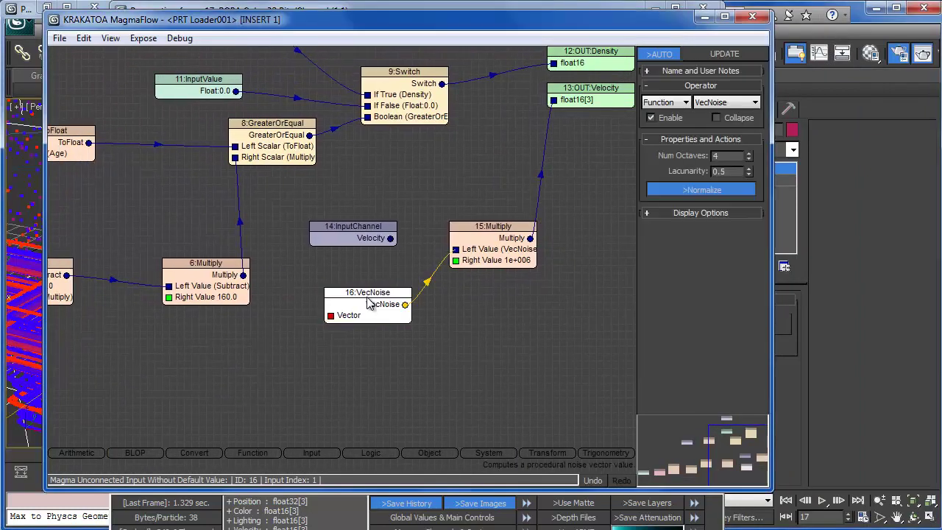
drag(362, 300, 373, 326)
click(380, 282)
click(365, 328)
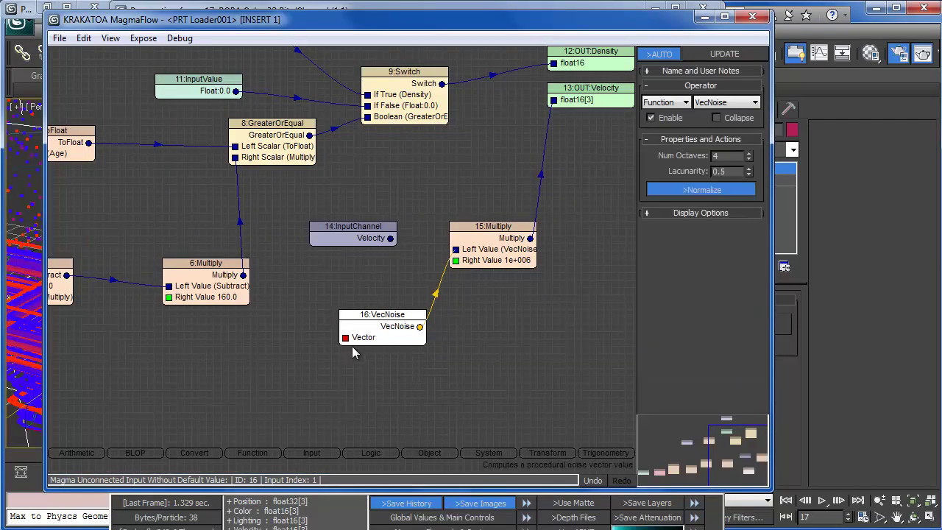
middle_drag(287, 398, 418, 340)
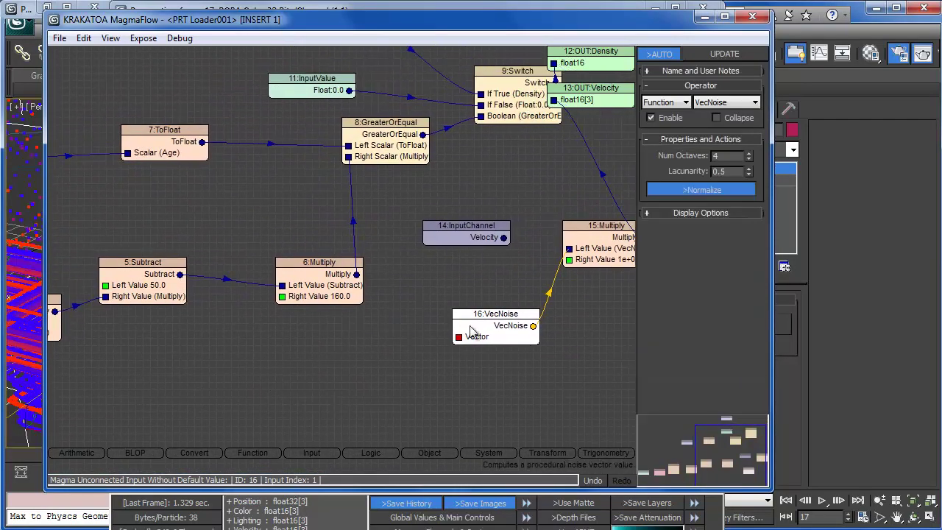
middle_drag(571, 371, 495, 368)
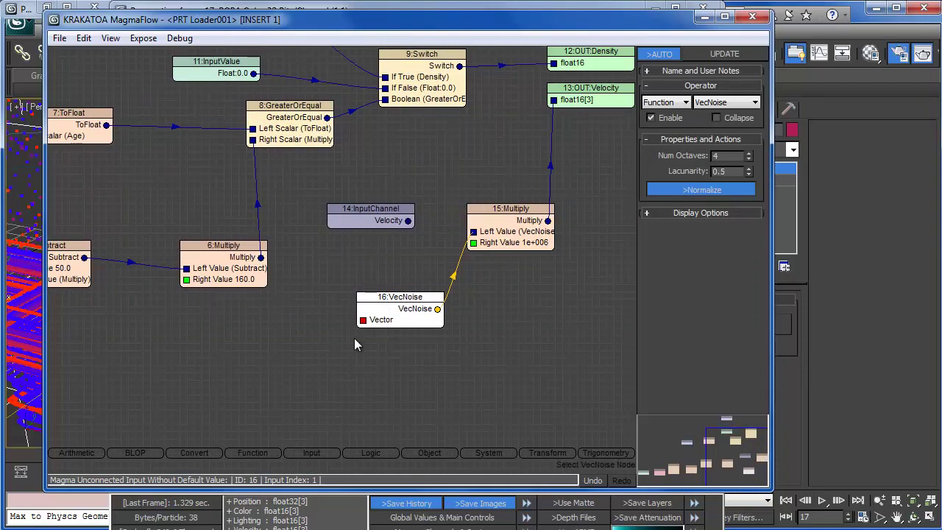
middle_drag(354, 338, 286, 324)
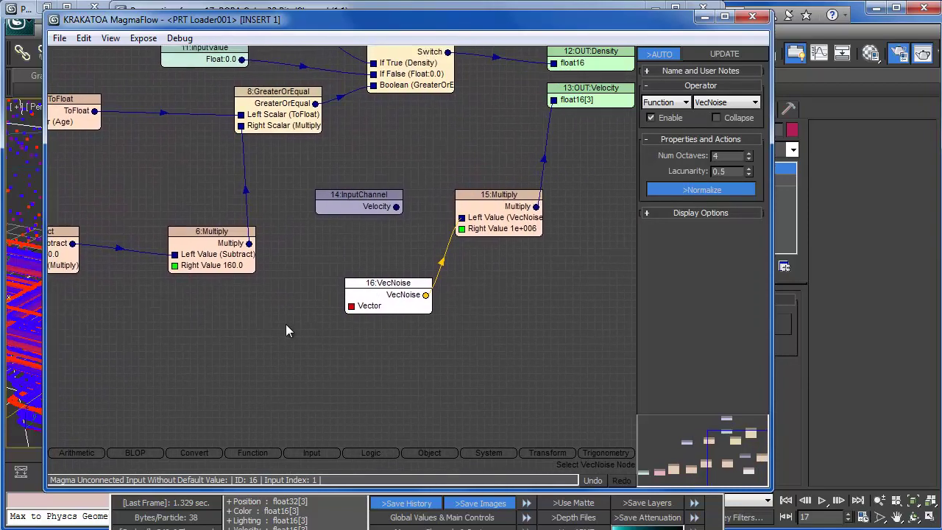
Step: Add an InputChannel node set to Position and connect it to the VecNoise node's Vector input
click(285, 324)
click(322, 457)
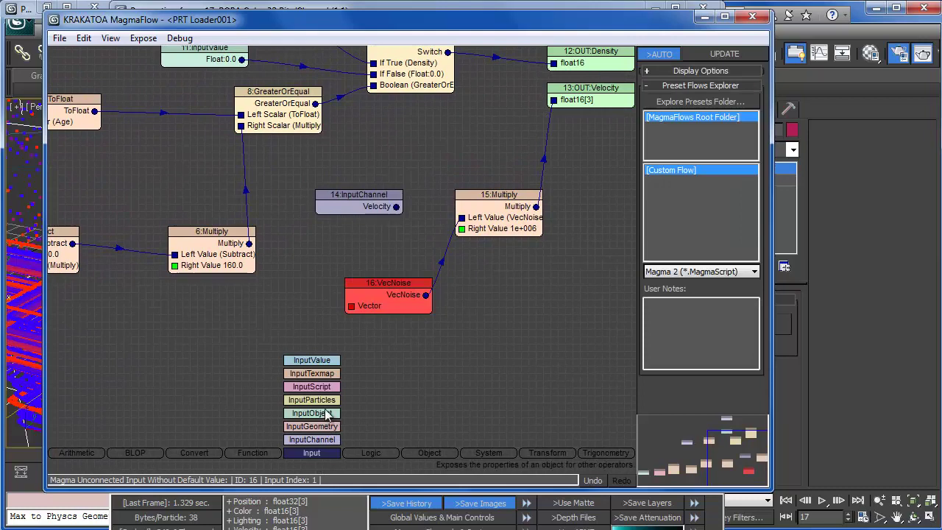
drag(317, 440, 324, 335)
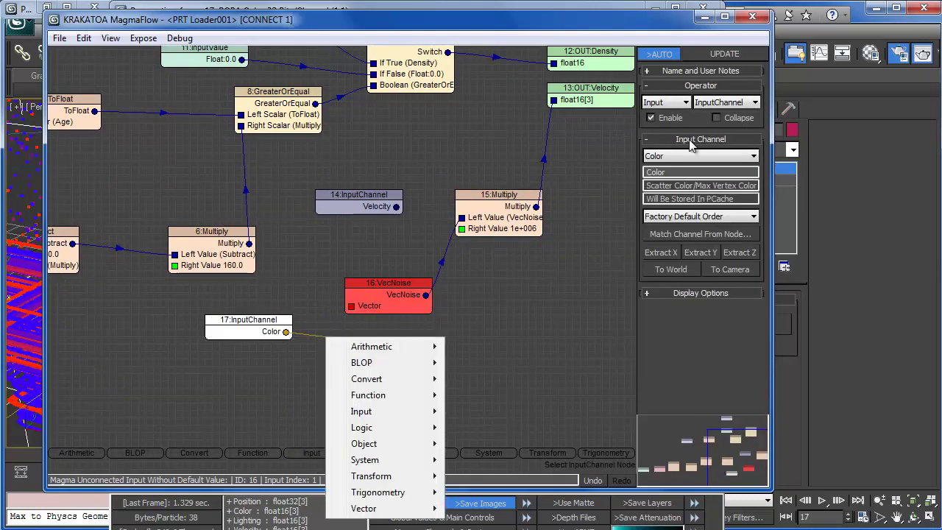
click(684, 156)
click(679, 158)
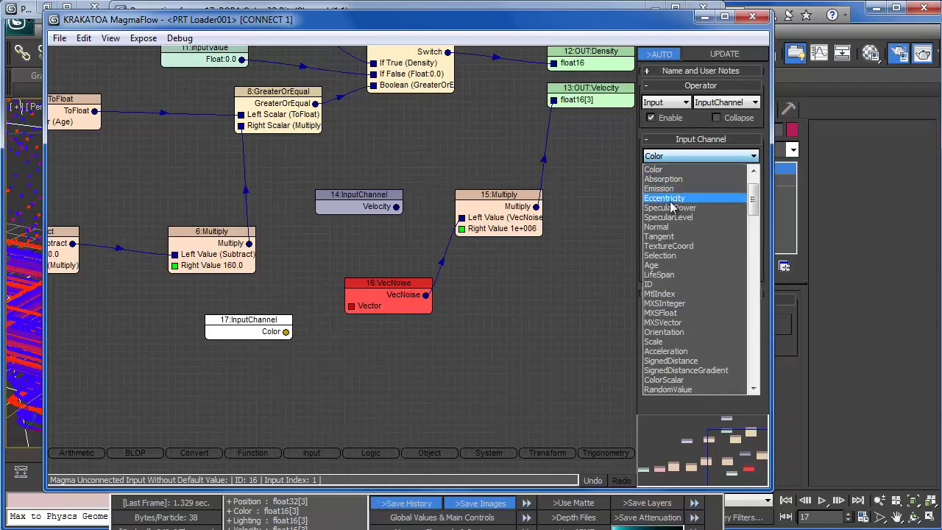
mouse_move(752, 205)
mouse_down()
mouse_move(757, 217)
mouse_move(766, 199)
mouse_up()
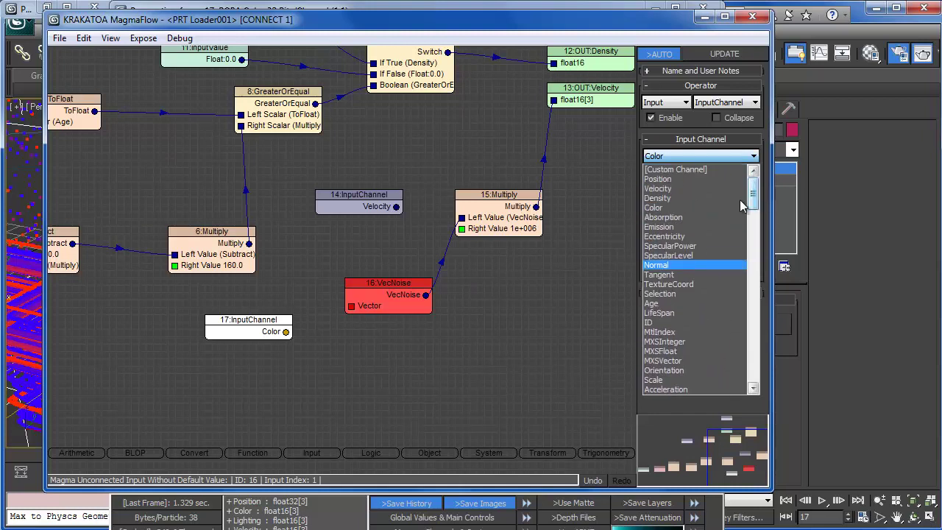
click(683, 180)
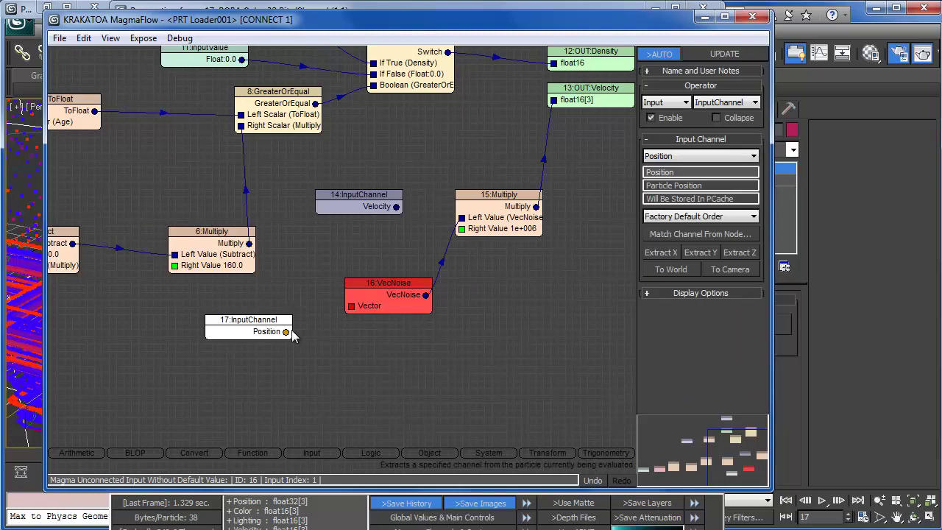
drag(287, 332, 378, 287)
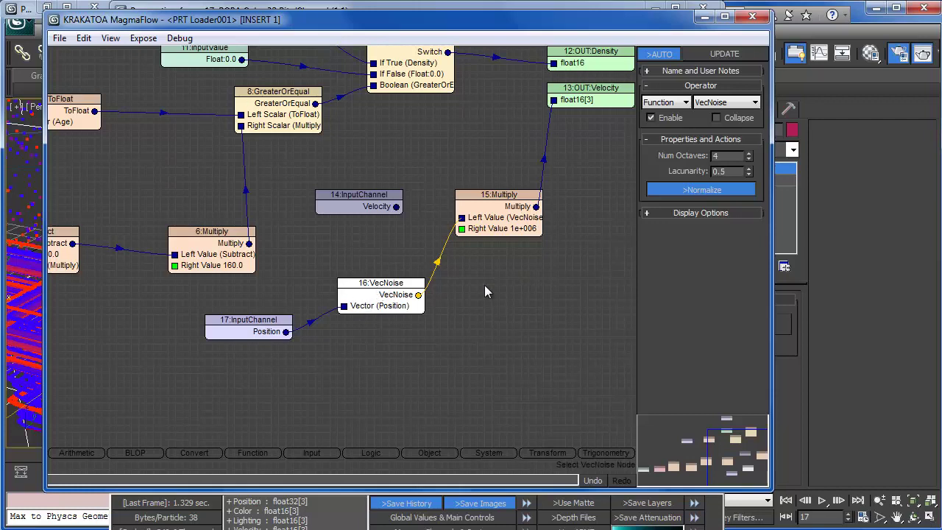
Step: Turn off Normalize on the VecNoise node and test-render the frame
click(668, 189)
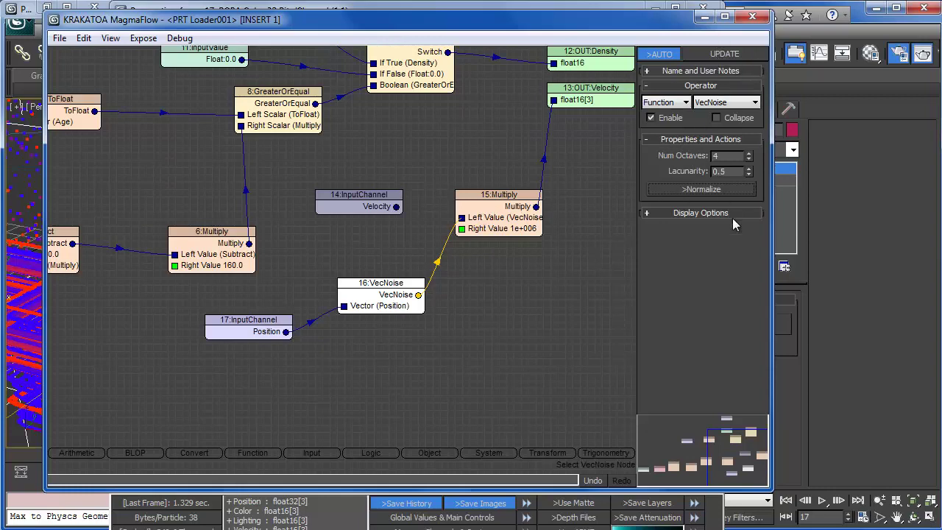
key(F9)
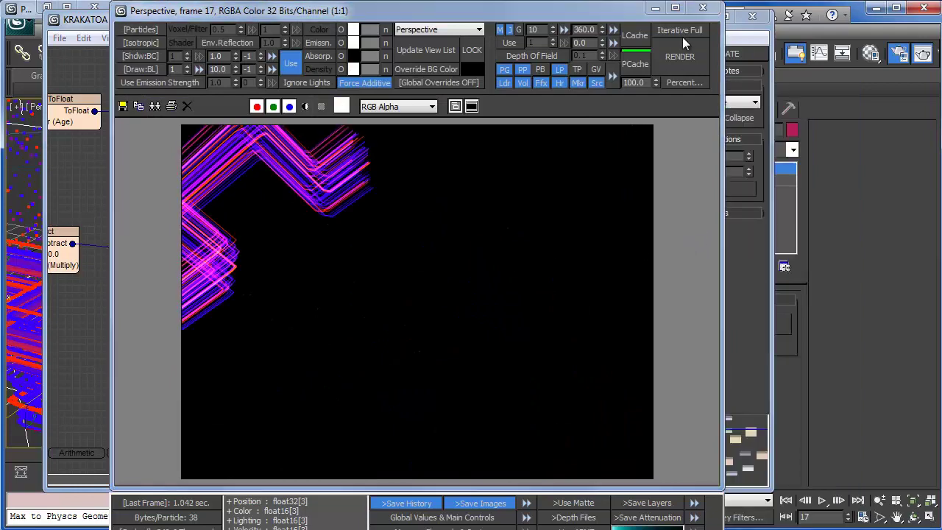
click(703, 7)
Step: Set the velocity Multiply node's right value to 1.0 and test-render the frame
click(513, 203)
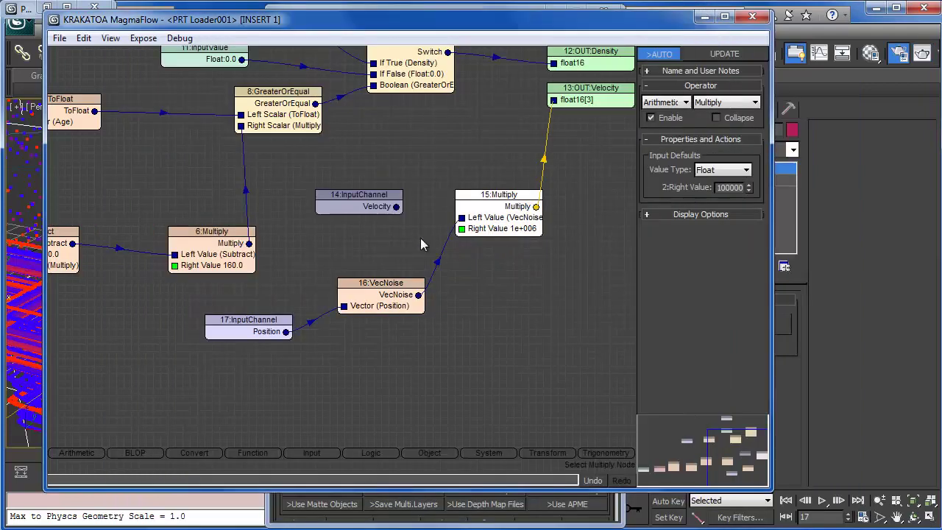
double_click(718, 188)
key(BackSpace)
key(shift+q)
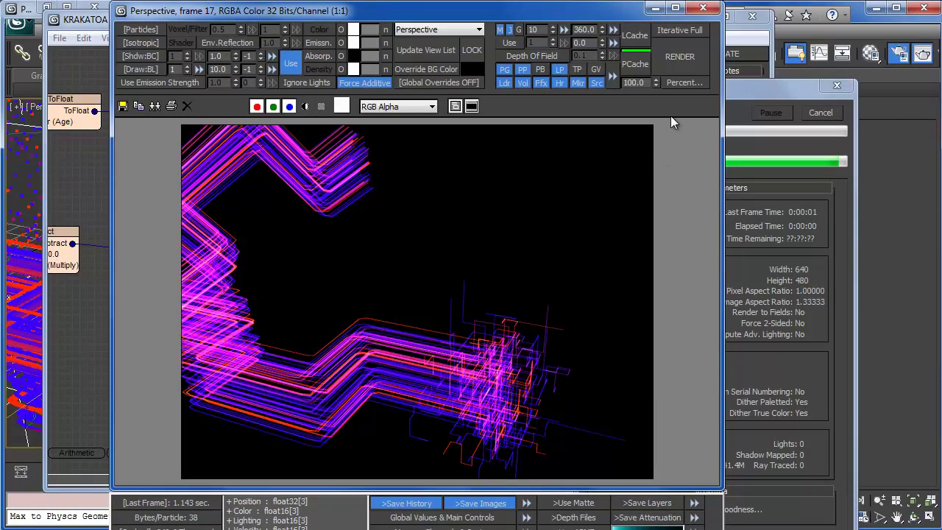
click(703, 8)
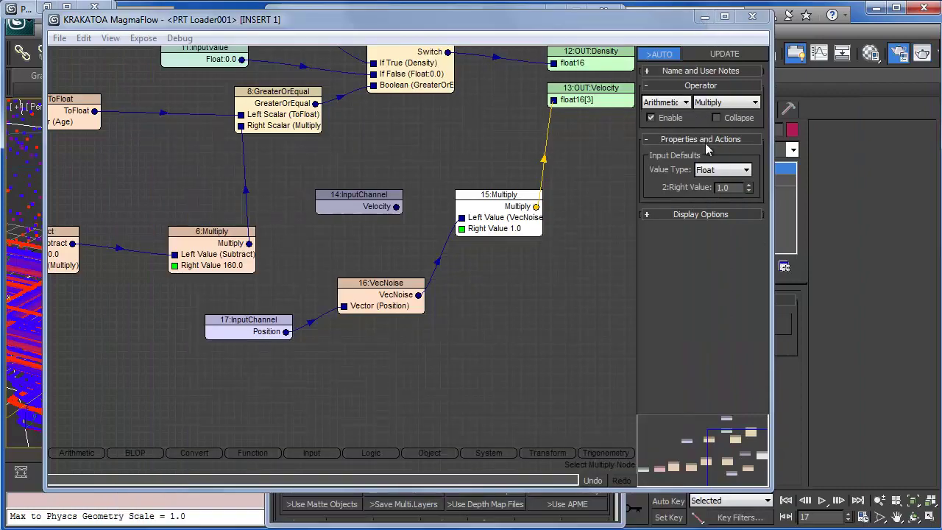
Step: Set the velocity Multiply node's right value to 10 and test-render the frame
drag(730, 189, 675, 190)
text(10)
key(Return)
key(shift+q)
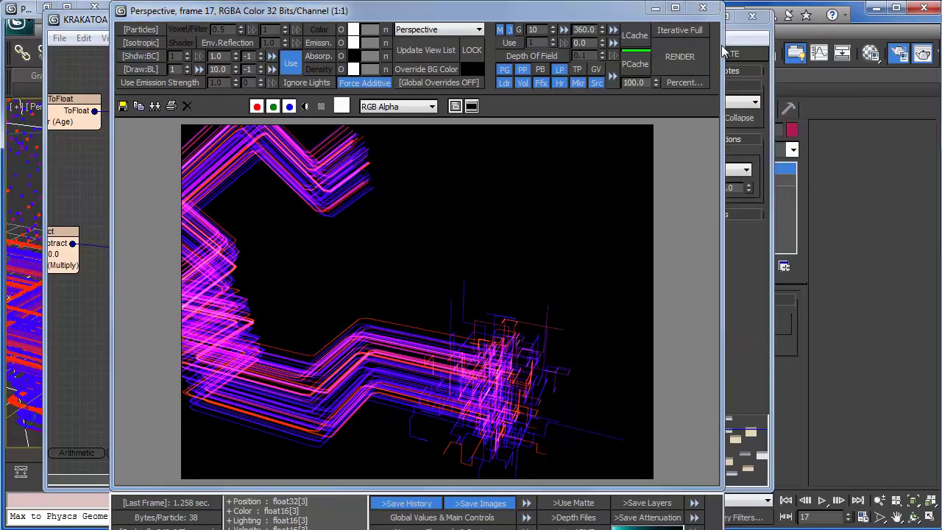
click(703, 9)
Step: Set the velocity Multiply node's right value to 100 and test-render the frame
drag(735, 188, 670, 190)
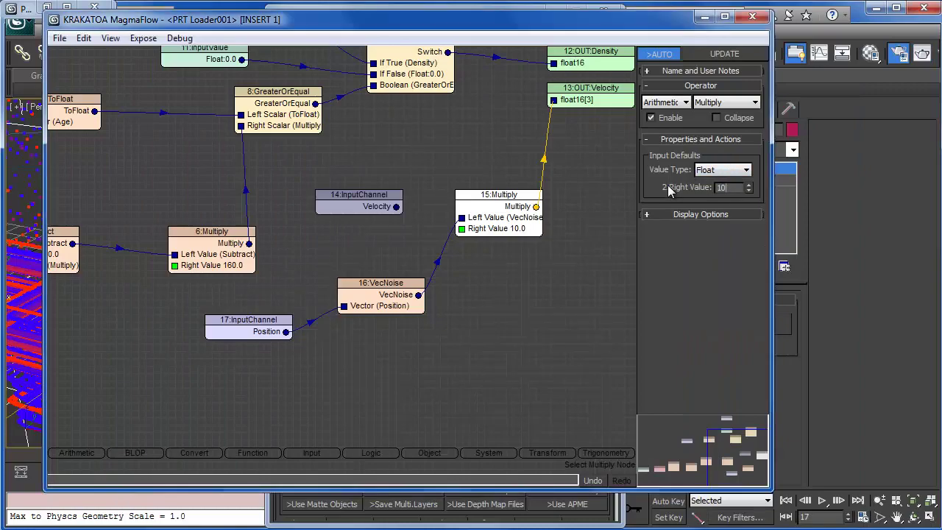
key(F9)
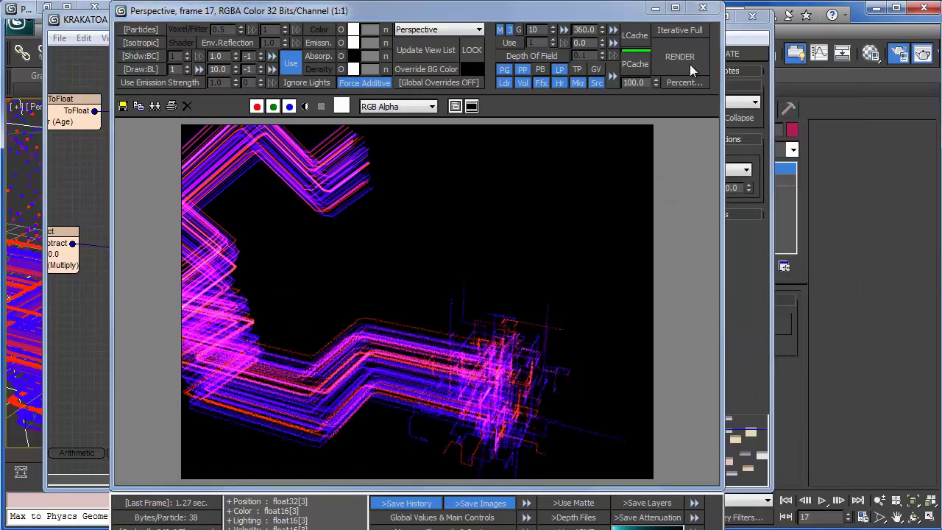
click(703, 10)
Step: Turn Normalize back on for the VecNoise node and test-render the frame
click(379, 288)
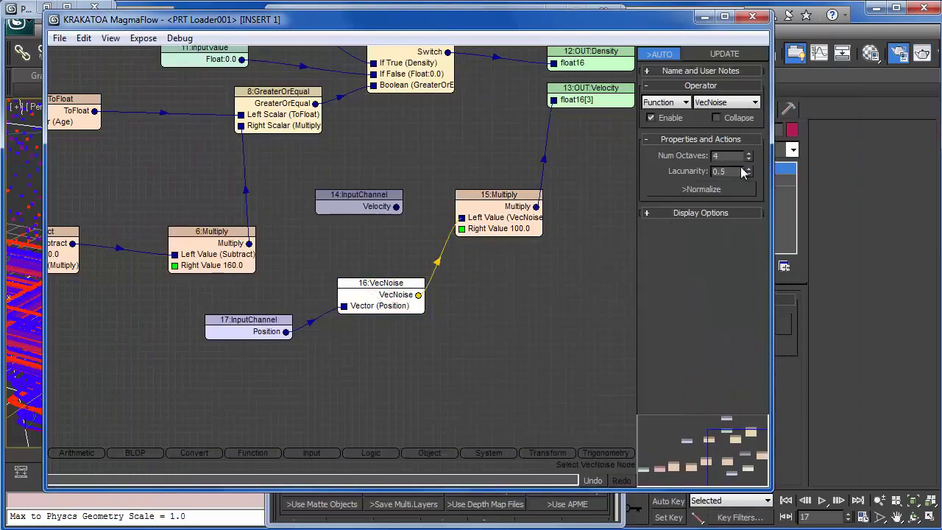
click(695, 190)
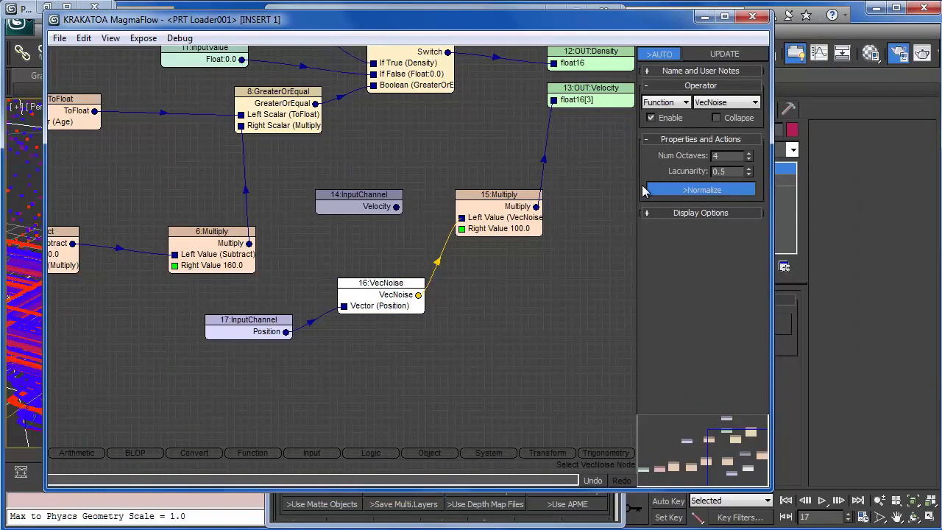
key(F9)
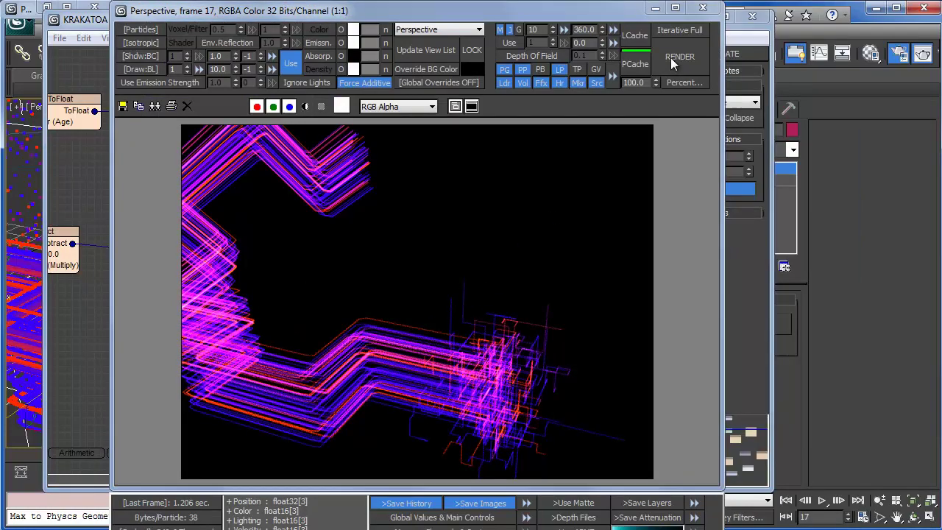
click(704, 9)
Step: Raise the velocity Multiply node's right value further and test-render the frame
click(515, 202)
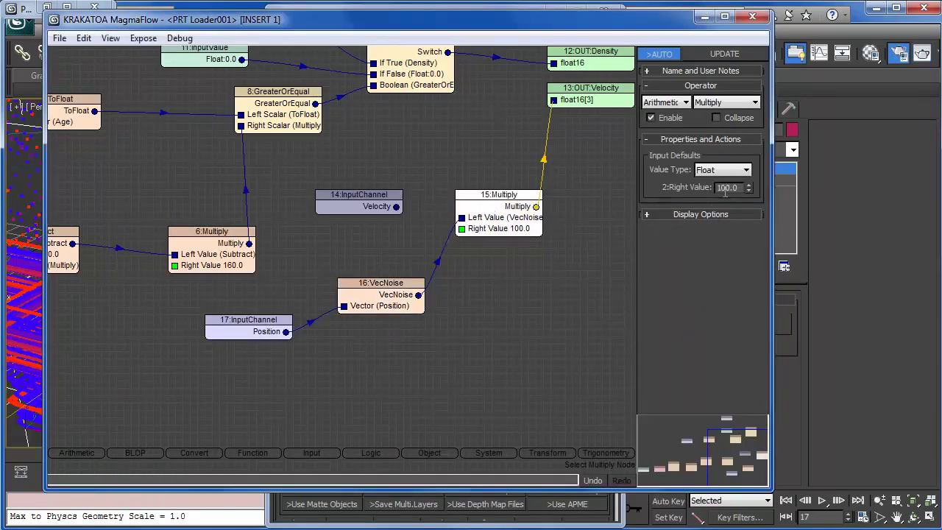
key(shift+q)
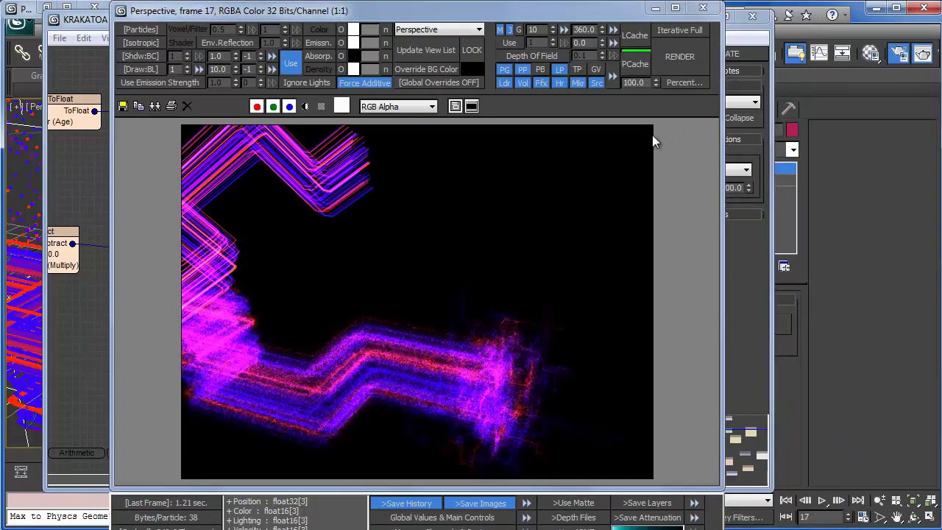
click(703, 7)
Step: Put away the Magma flow editor, frame the light streaks closer in the Perspective view, and test-render
click(704, 16)
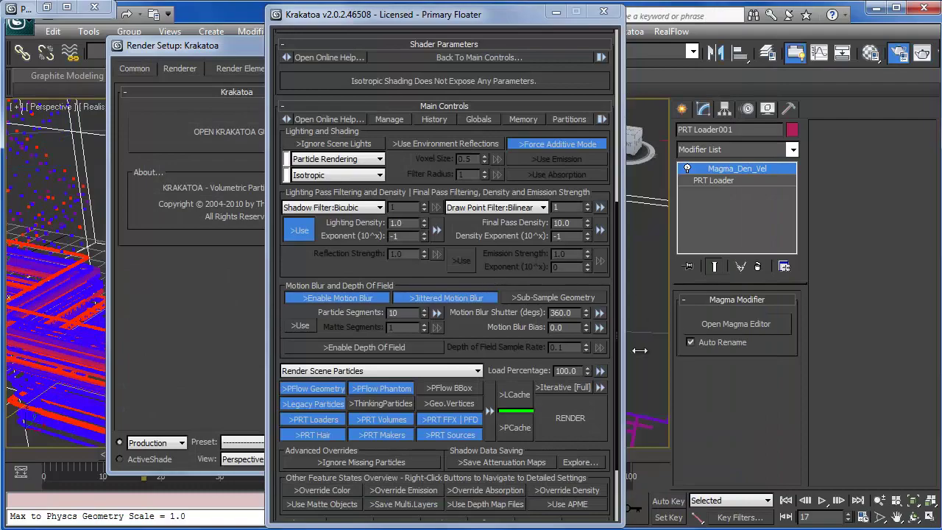
scroll(649, 308, up, 5)
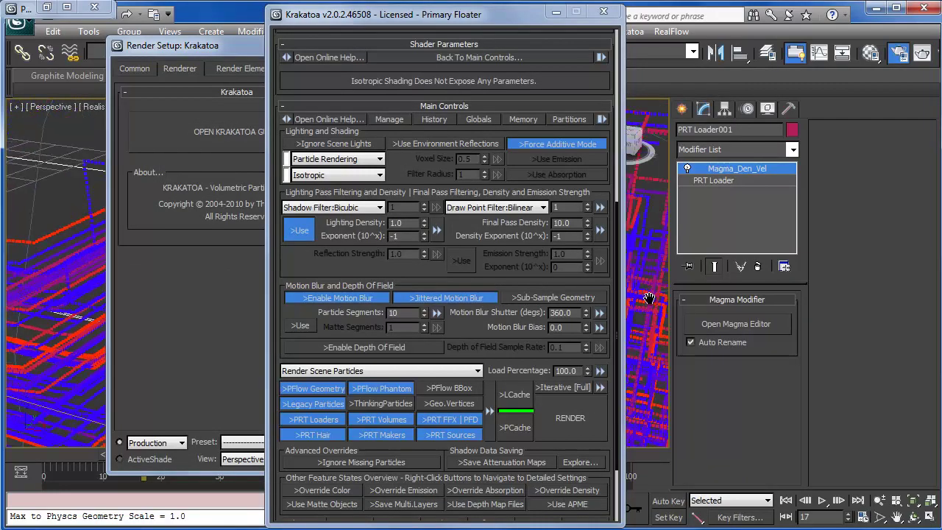
middle_drag(649, 298, 652, 268)
key(shift+q)
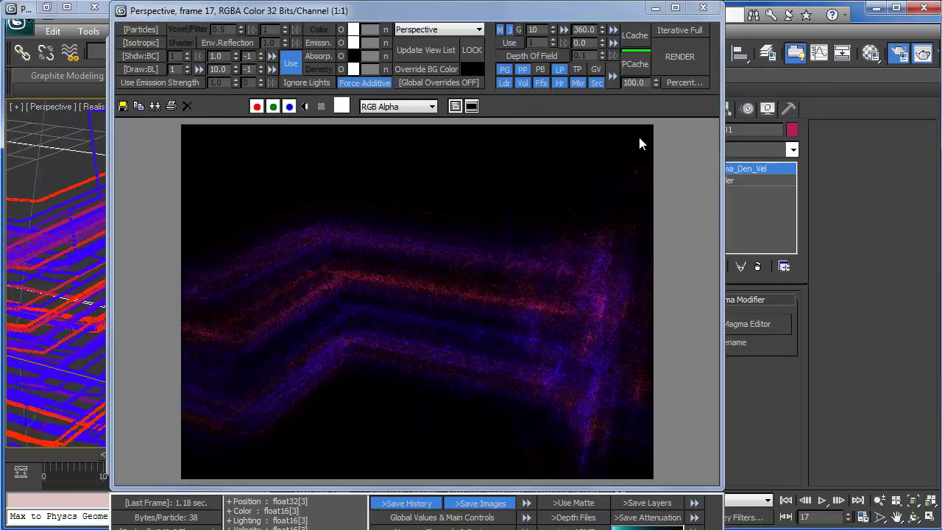
click(703, 8)
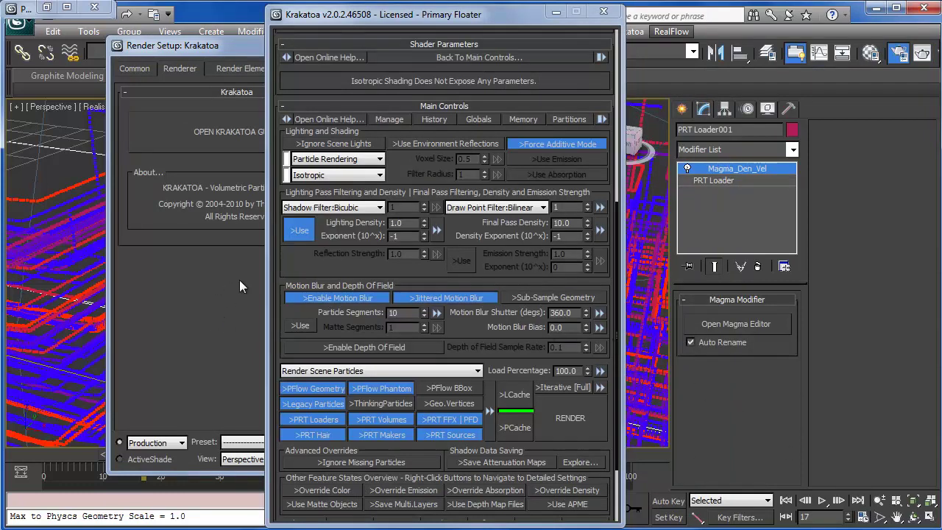
Step: Set the motion blur Particle Segments to 5 in the Krakatoa main controls and test-render the frame
drag(210, 45, 164, 45)
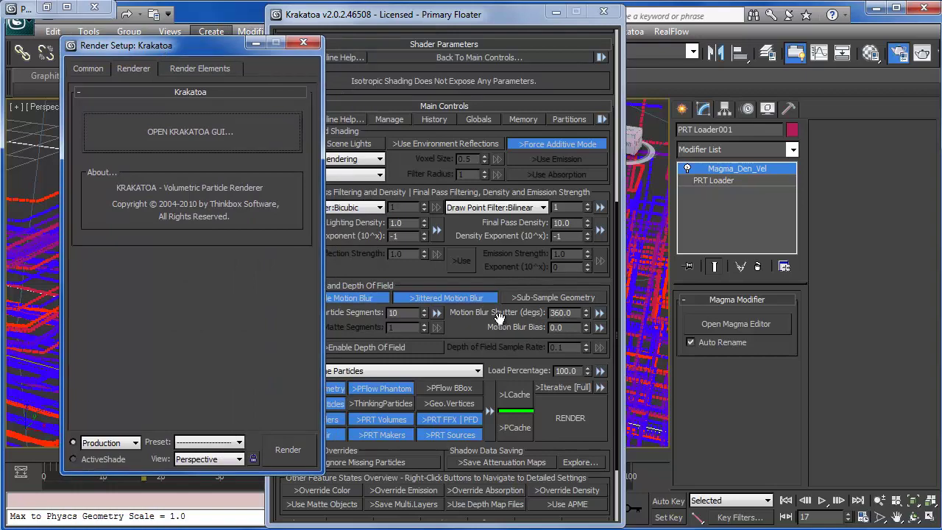
click(440, 333)
double_click(407, 312)
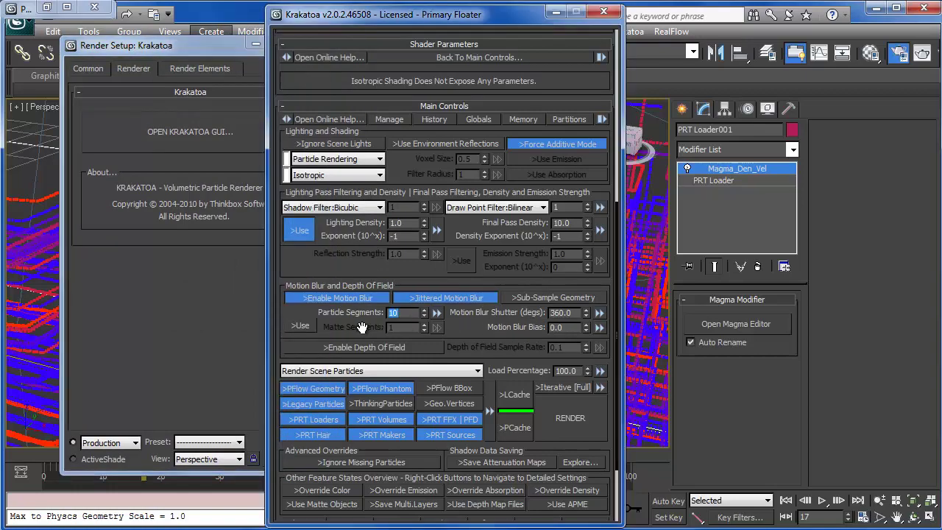
key(shift+q)
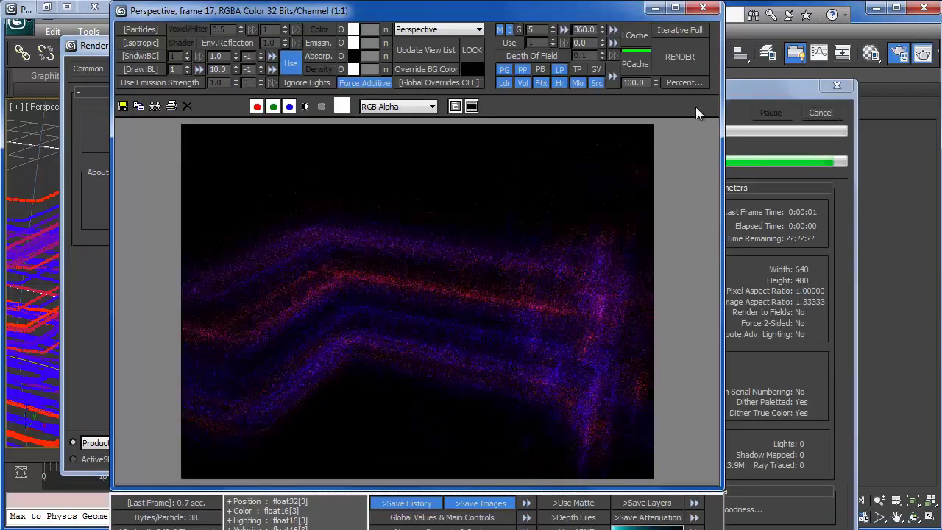
click(704, 7)
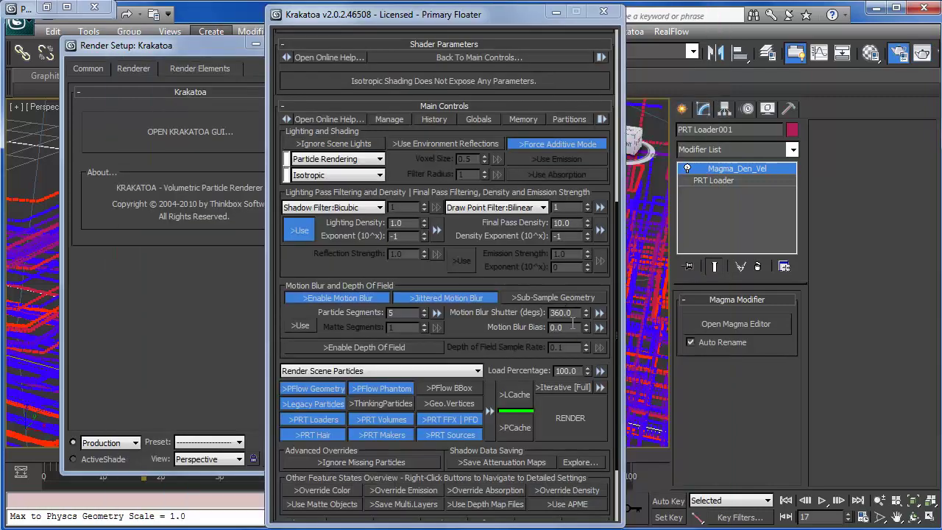
Step: Set the Motion Blur Shutter to 180 degrees and test-render the frame
drag(570, 313, 500, 310)
text(180)
key(Return)
key(shift+q)
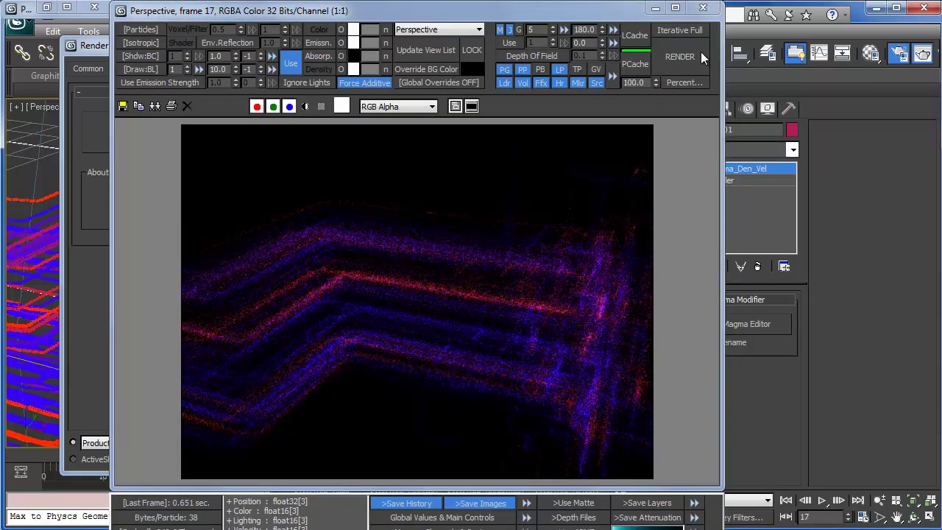
Step: Set the velocity Multiply node's right value to 500 in the Magma flow and test-render the frame
click(674, 58)
click(703, 8)
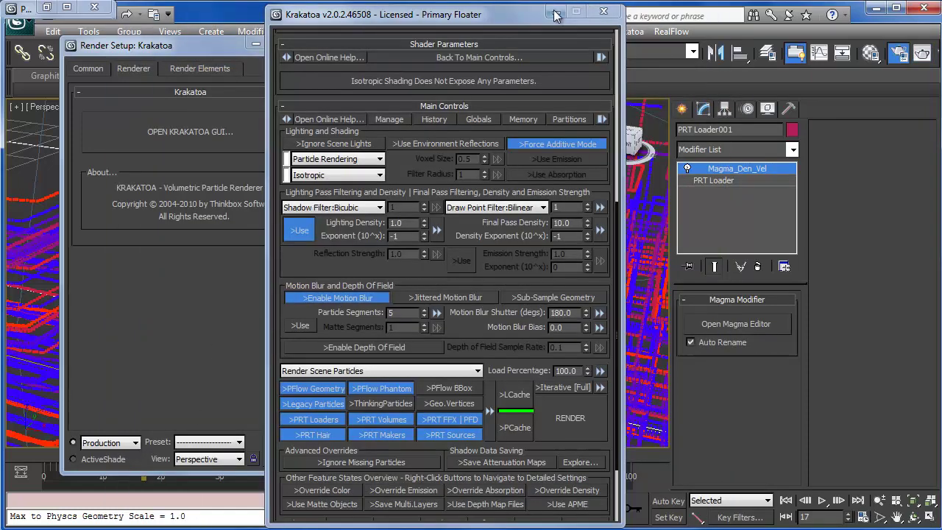
click(744, 322)
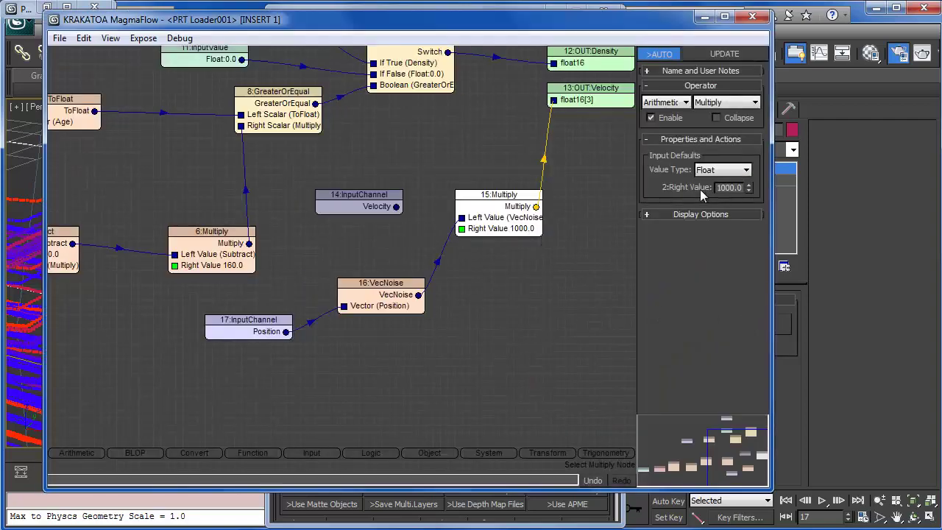
double_click(722, 187)
text(500)
key(Return)
key(F9)
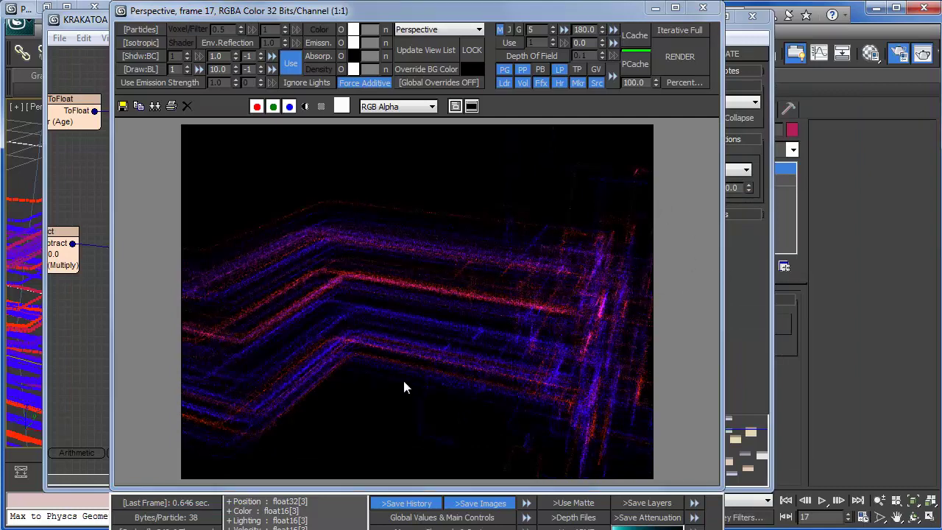
Step: Lower the velocity Multiply node's right value to 100 and test-render the frame
click(738, 284)
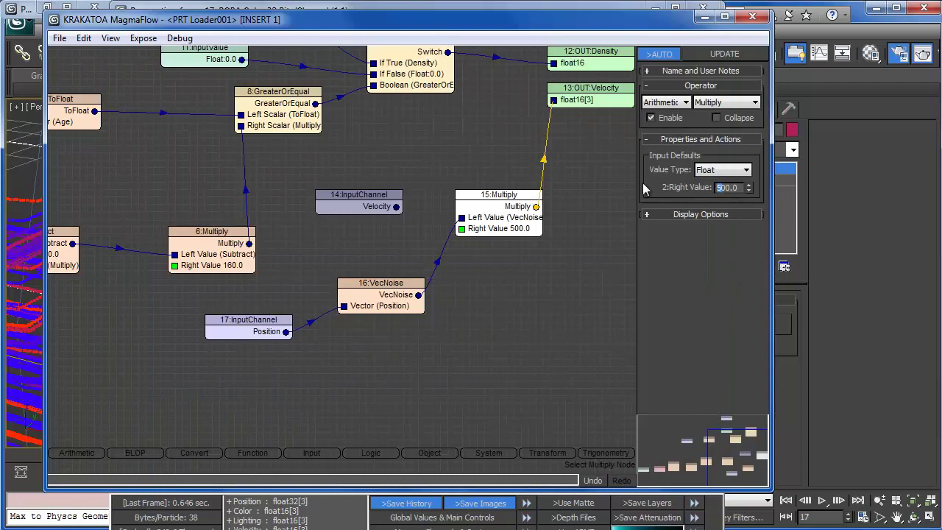
key(F9)
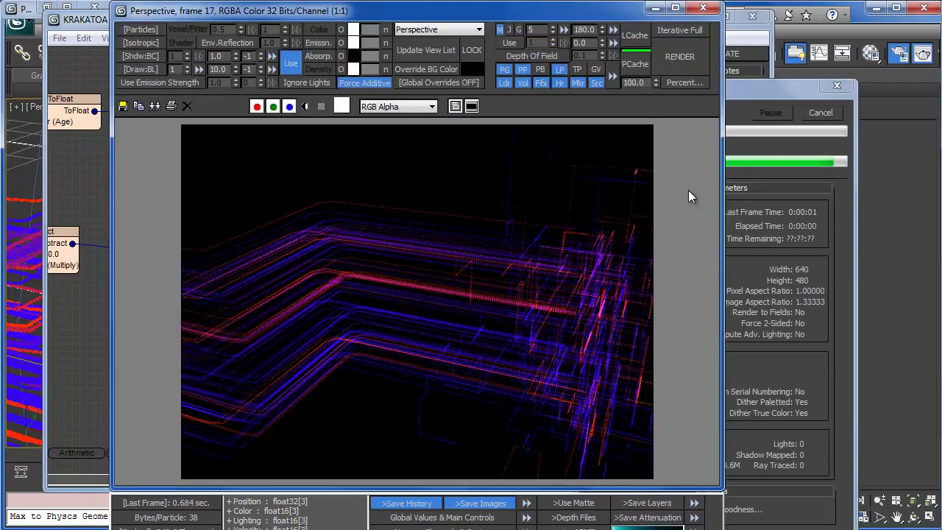
Step: Set the velocity Multiply node's right value to 200 and test-render the frame
click(738, 205)
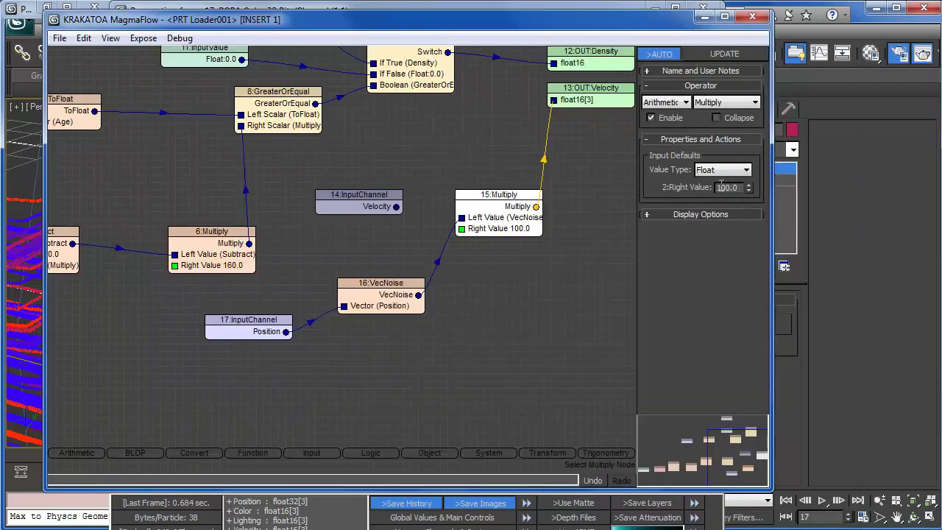
drag(721, 187, 674, 190)
text(2)
key(Return)
key(F9)
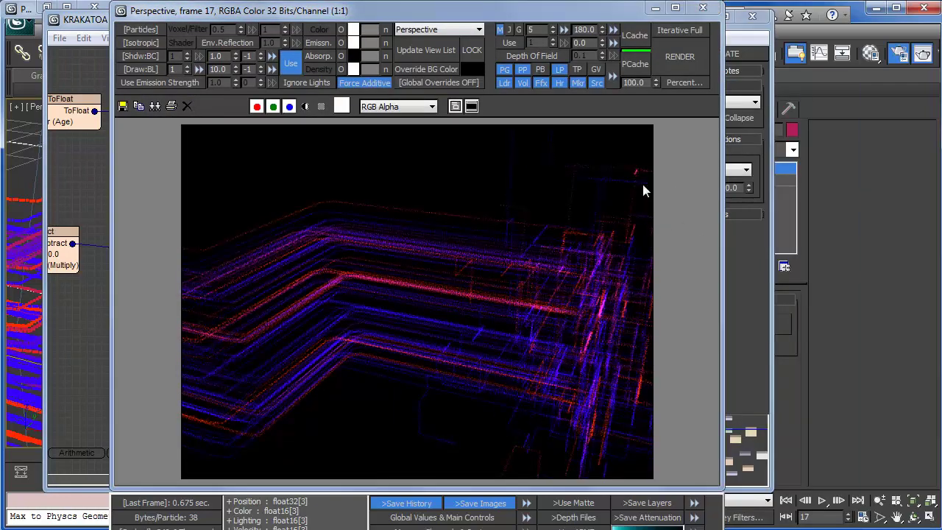
Step: Return the velocity Multiply node's right value to 100 and test-render the frame
click(749, 254)
drag(739, 188, 659, 192)
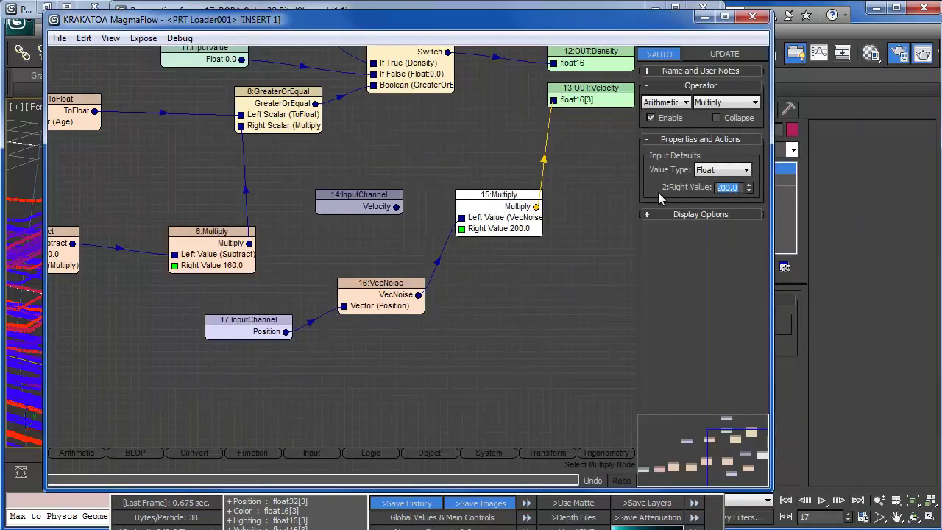
text(100)
key(Return)
key(F9)
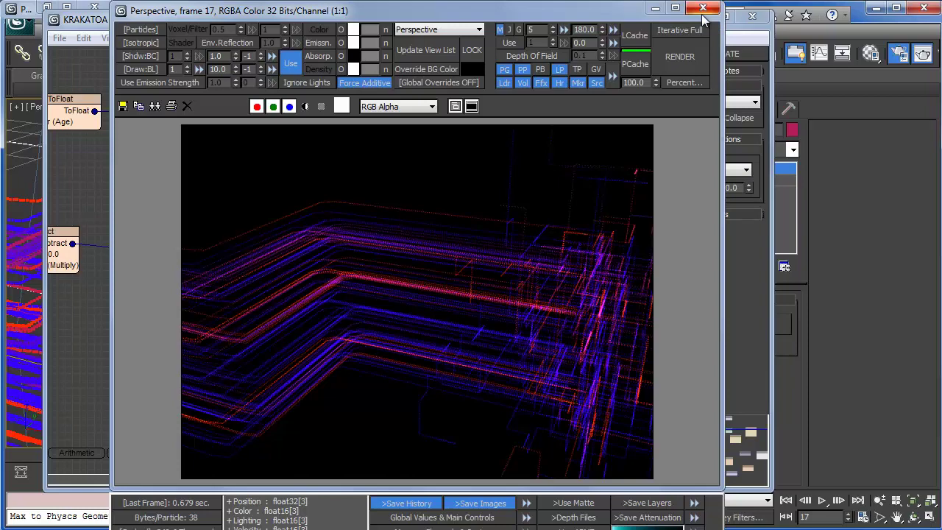
Step: Put away the Magma flow editor, disable motion blur in the Krakatoa main controls, and test-render the frame
click(702, 9)
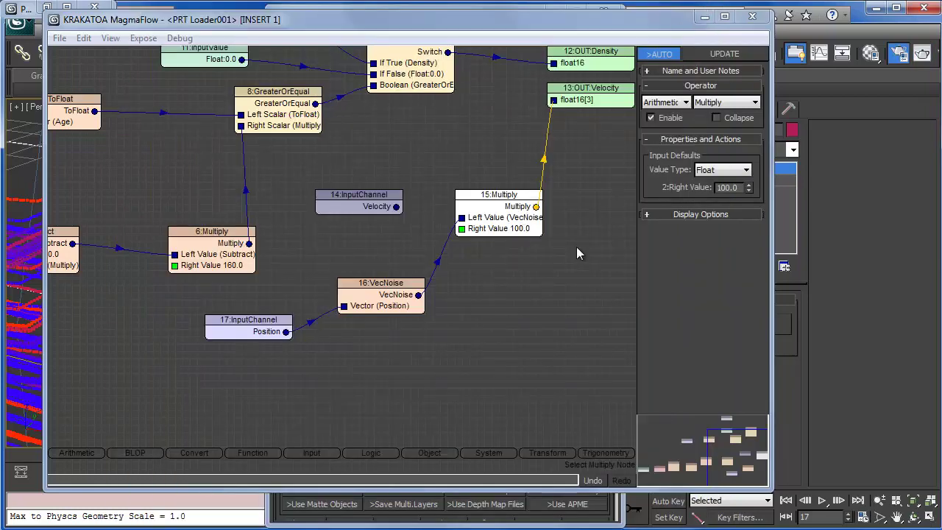
click(762, 23)
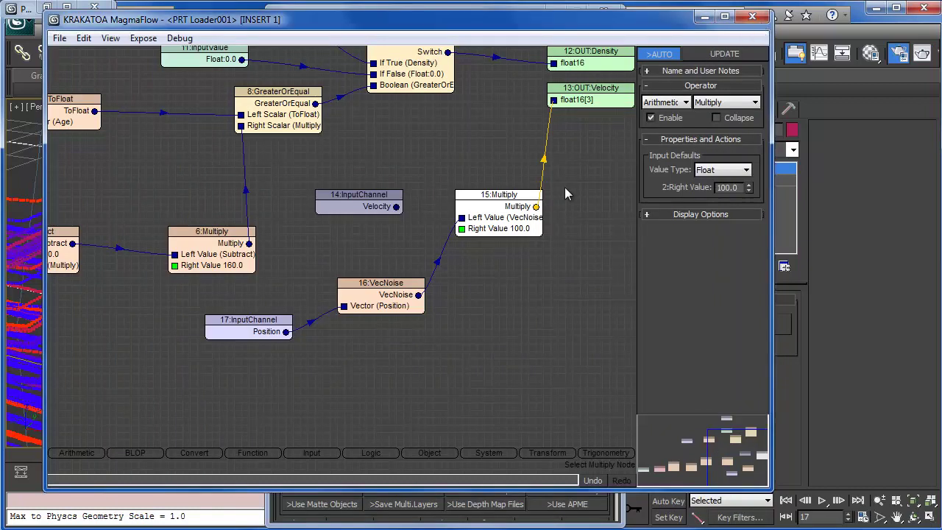
middle_drag(587, 223, 552, 253)
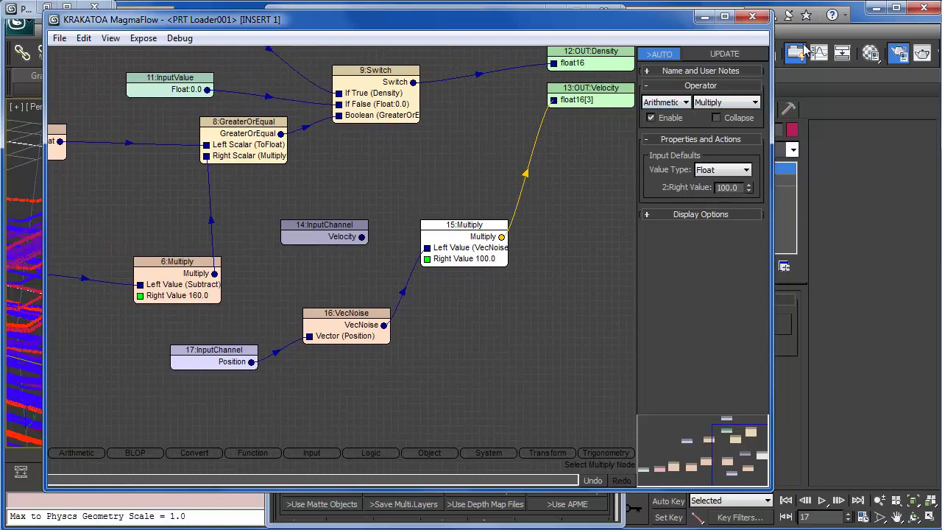
click(752, 22)
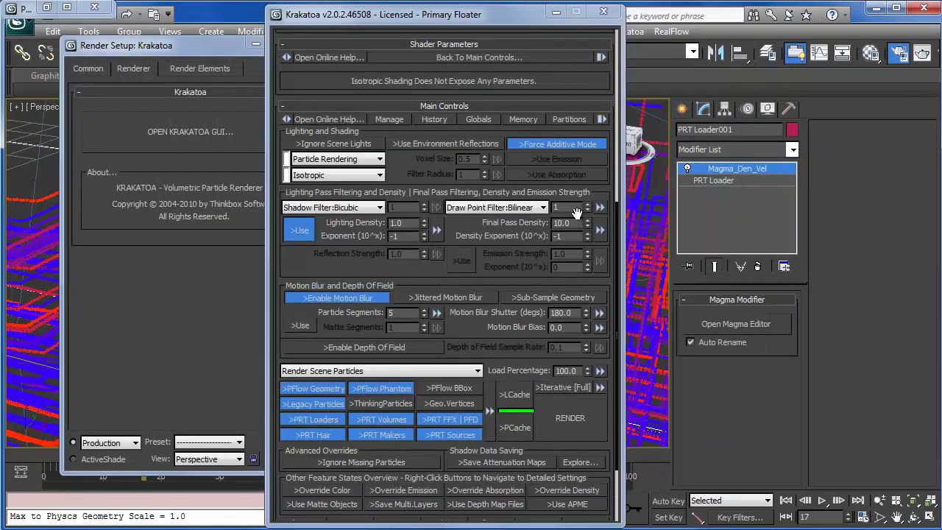
drag(345, 305, 346, 300)
click(342, 292)
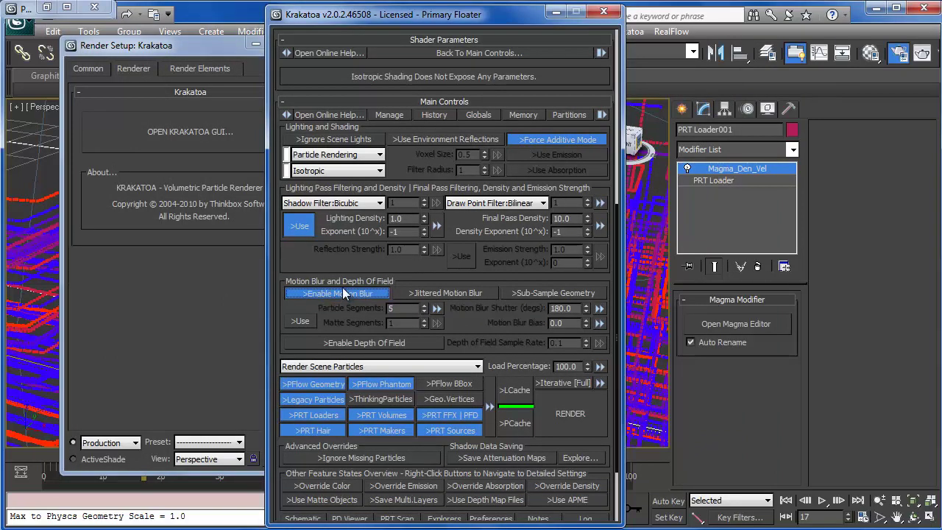
key(shift+q)
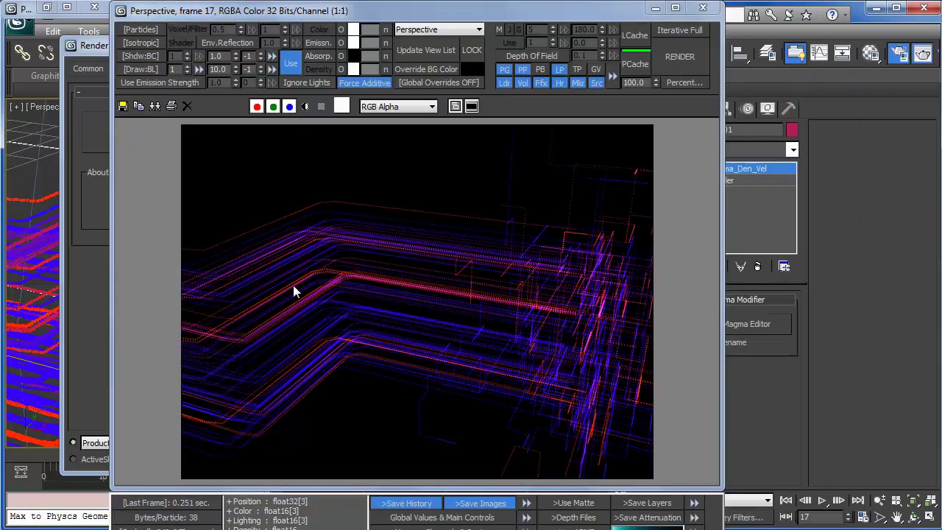
Step: Put away the render windows and frame the Perspective view wider to show the full run of light streaks
click(703, 8)
click(604, 11)
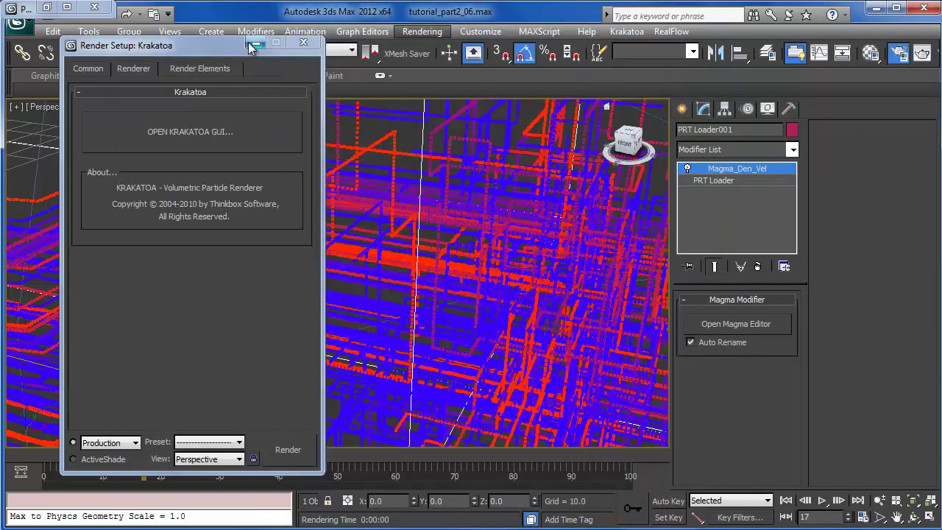
click(303, 44)
scroll(378, 209, down, 5)
alt+middle_drag(385, 217, 407, 256)
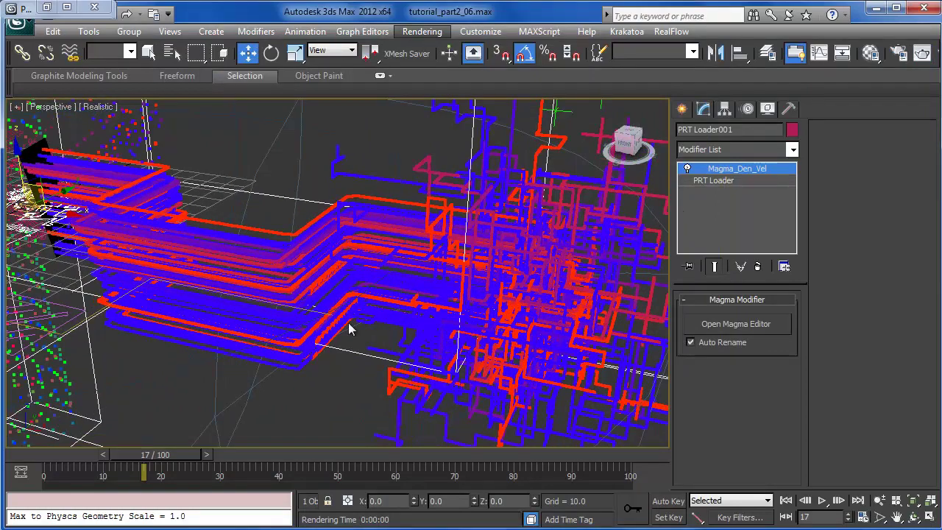
alt+middle_drag(378, 301, 418, 355)
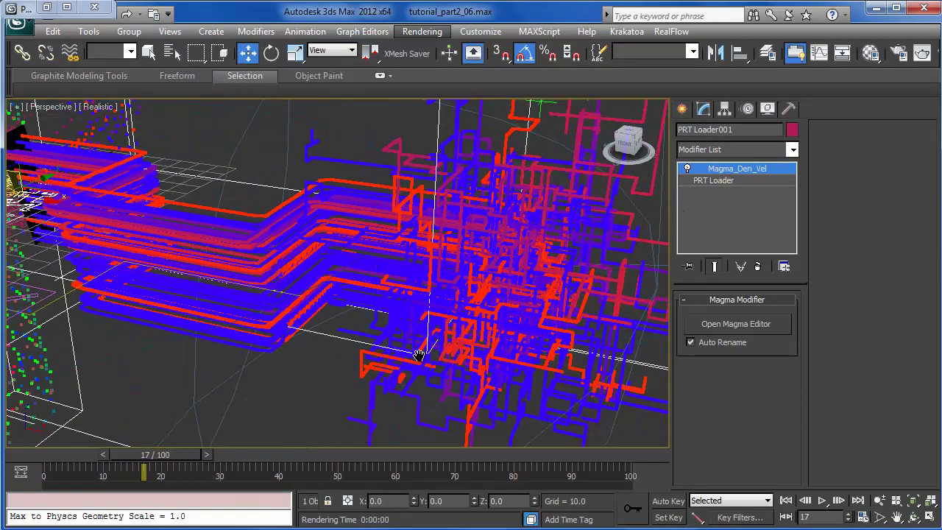
Step: Reopen the Magma flow and the Krakatoa controls, turn off Force Additive Mode, and test-render the frame
click(741, 324)
middle_drag(594, 338, 538, 344)
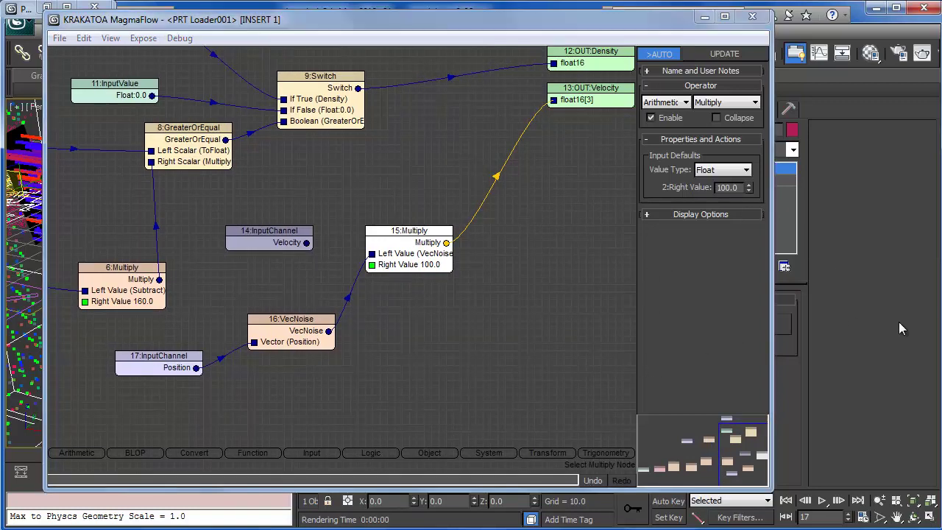
key(F10)
click(134, 68)
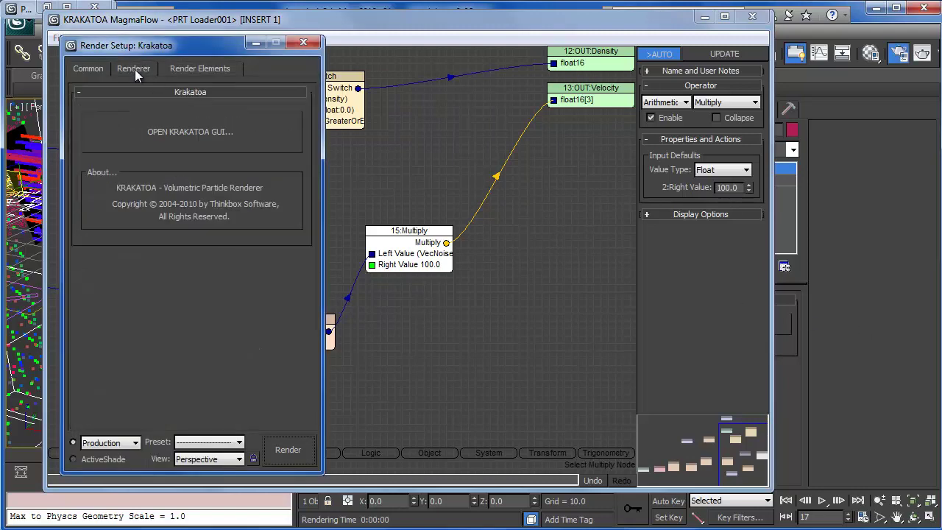
click(169, 131)
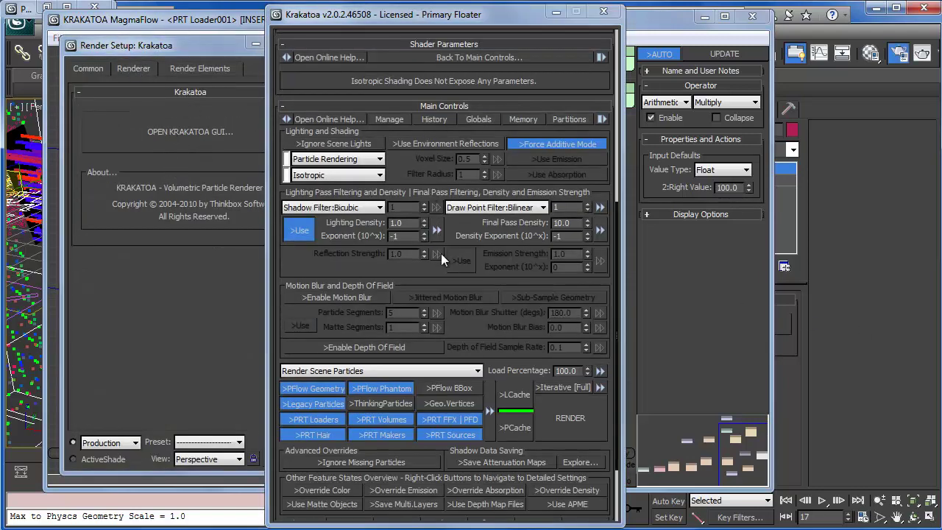
click(557, 144)
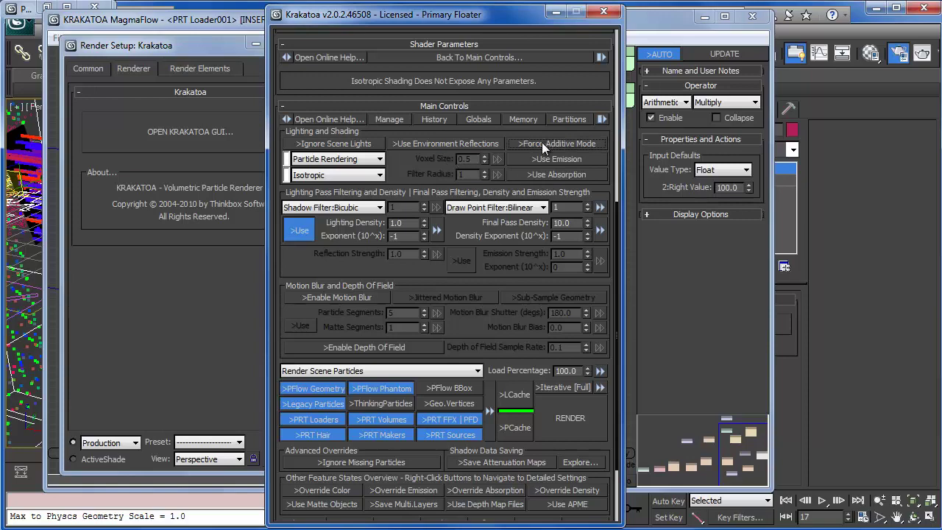
key(shift+q)
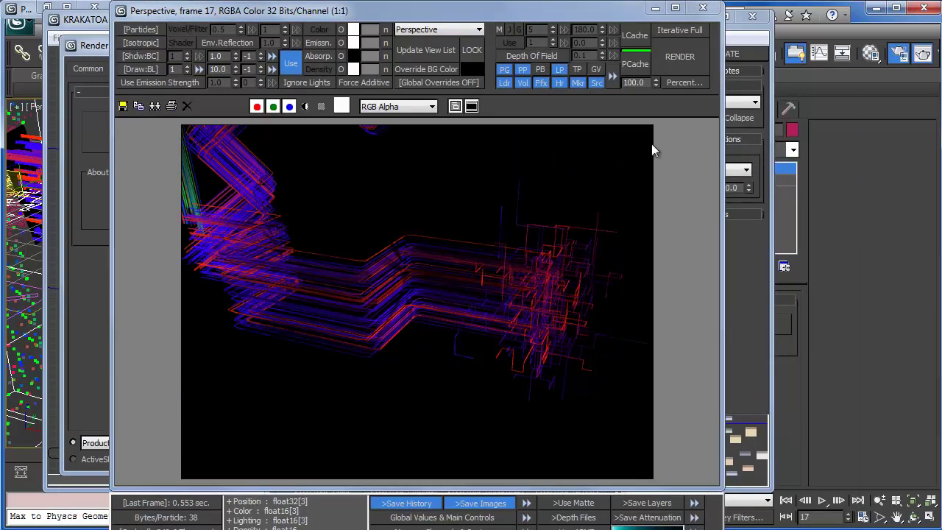
Step: Enable Use Emission in the Krakatoa main controls and put away the render setup windows
click(701, 10)
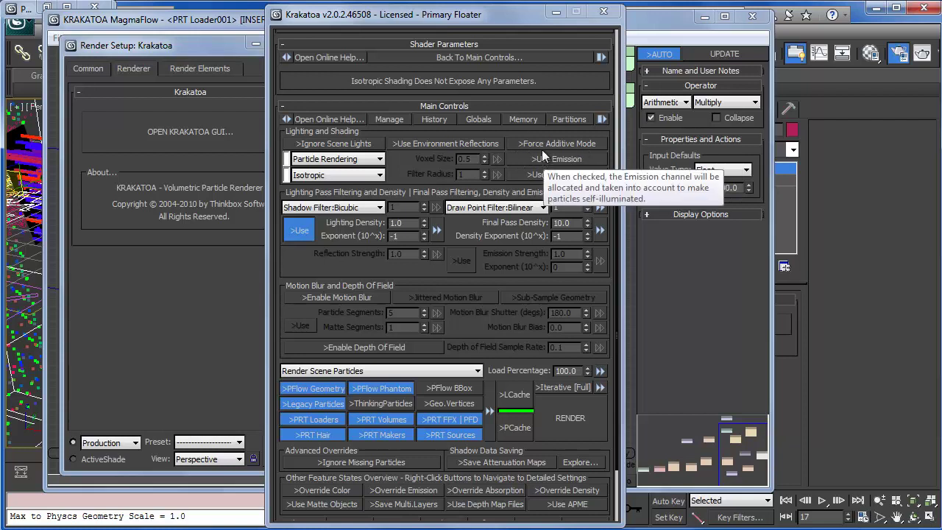
scroll(541, 127, down, 1)
scroll(578, 178, up, 2)
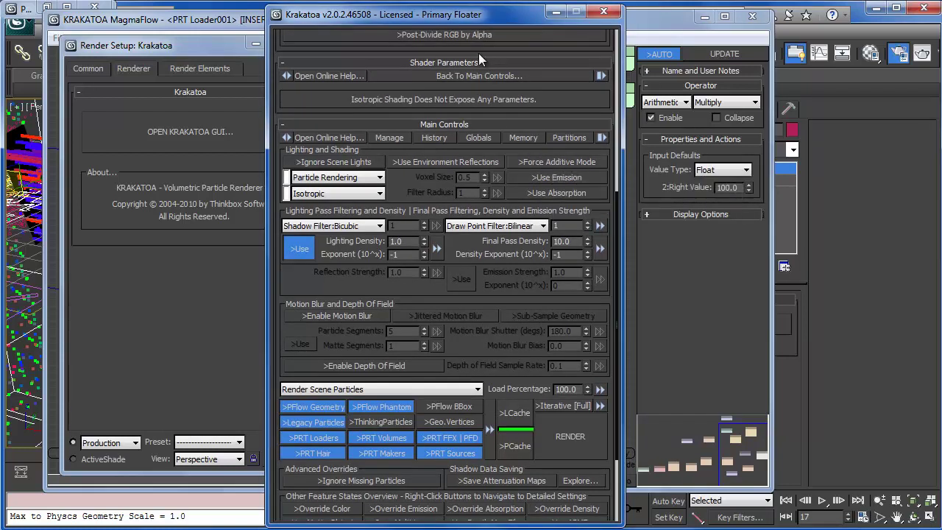
drag(411, 17, 292, 15)
scroll(445, 151, up, 1)
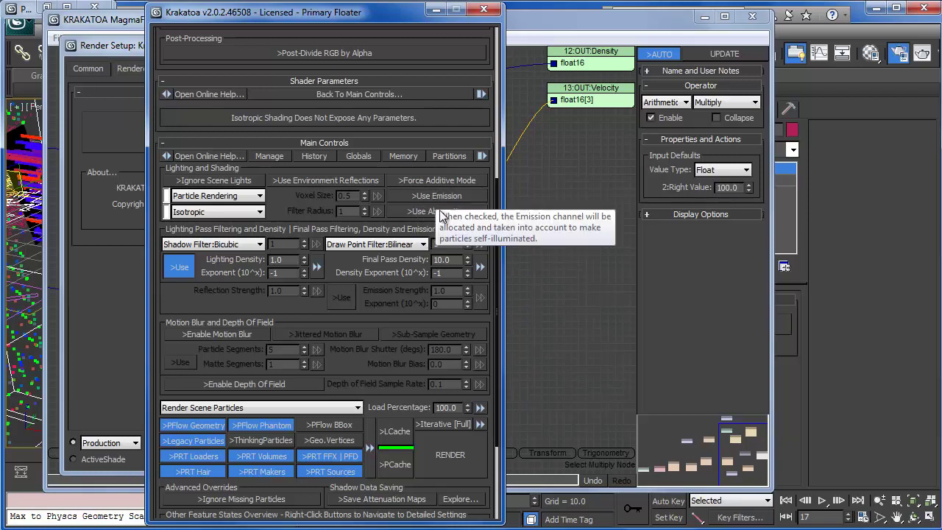
click(412, 198)
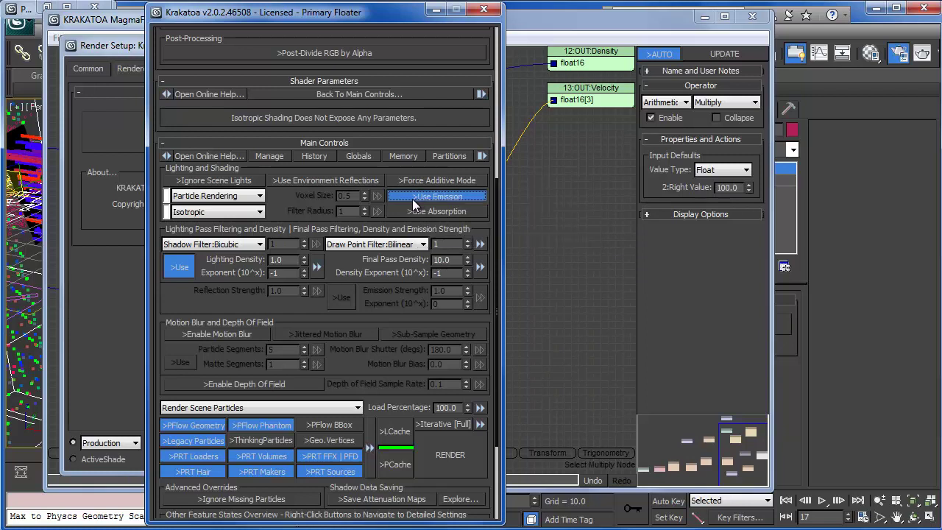
click(437, 8)
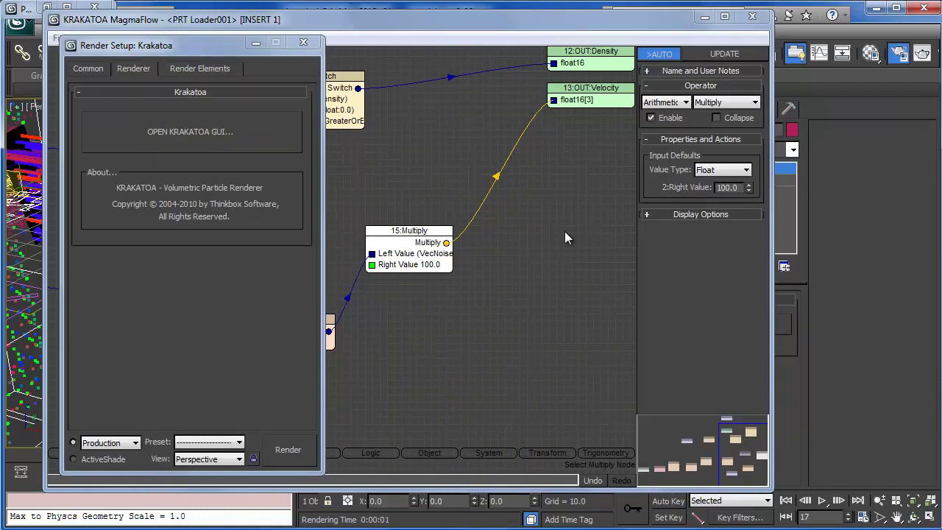
click(256, 42)
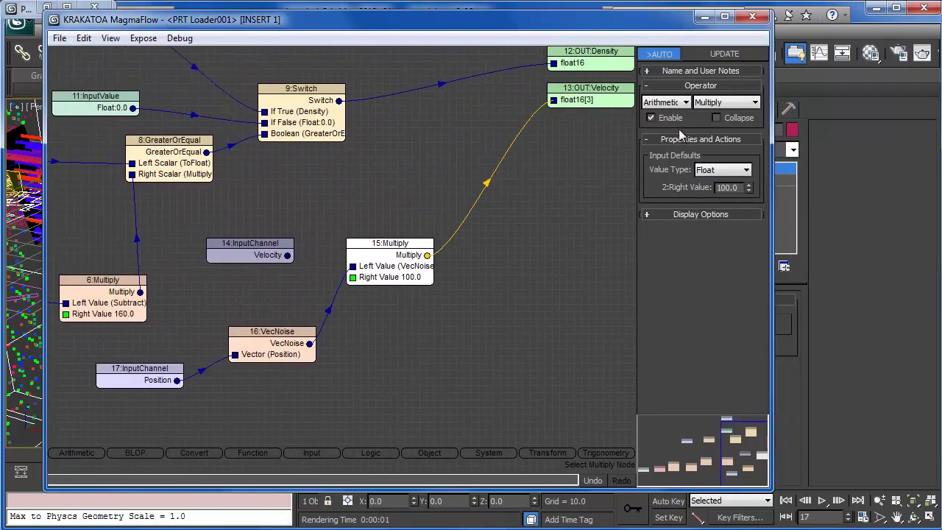
Step: Add an output node to the Magma flow, disconnect its automatic Position input, and set its channel to Emission
middle_drag(515, 256, 511, 220)
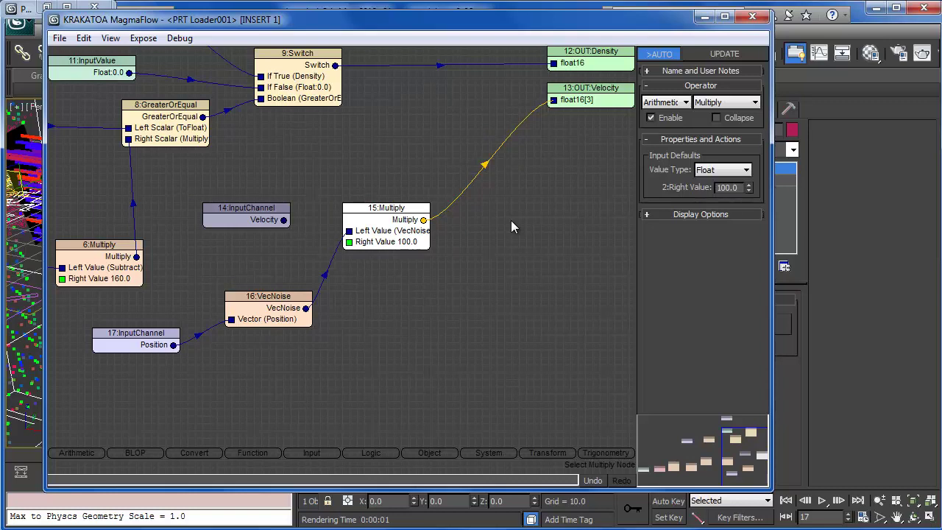
middle_drag(557, 202, 529, 218)
click(550, 192)
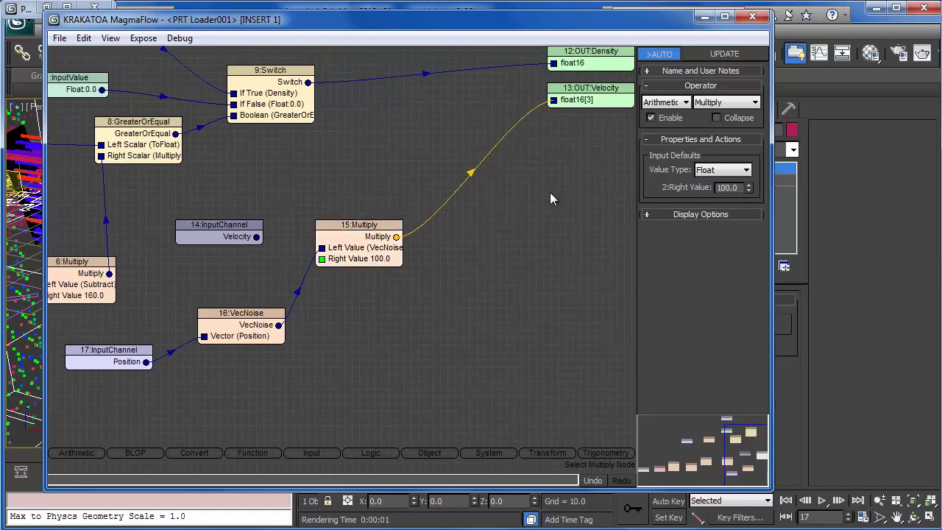
right_click(570, 168)
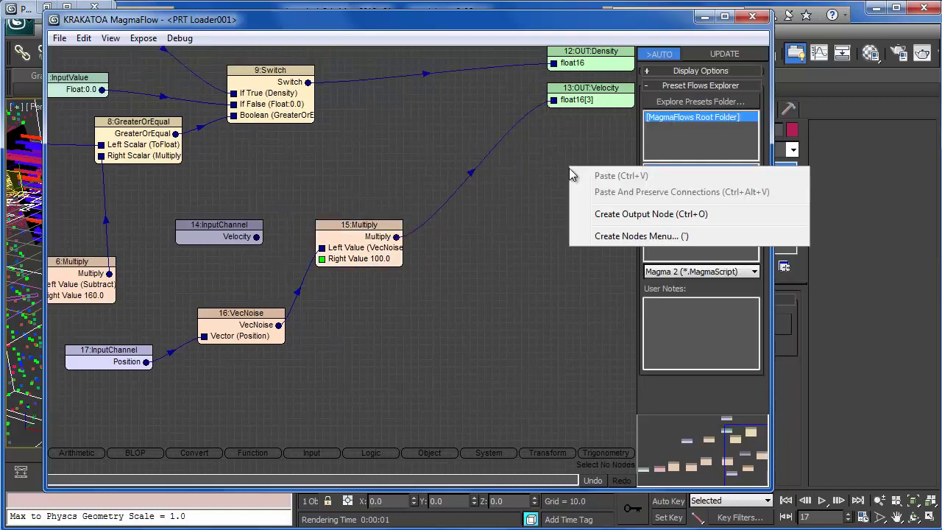
click(616, 215)
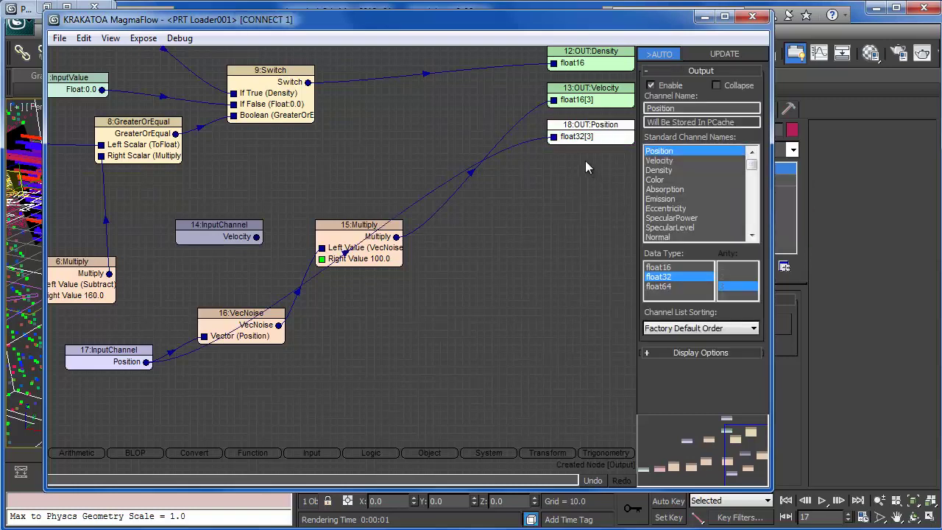
click(553, 138)
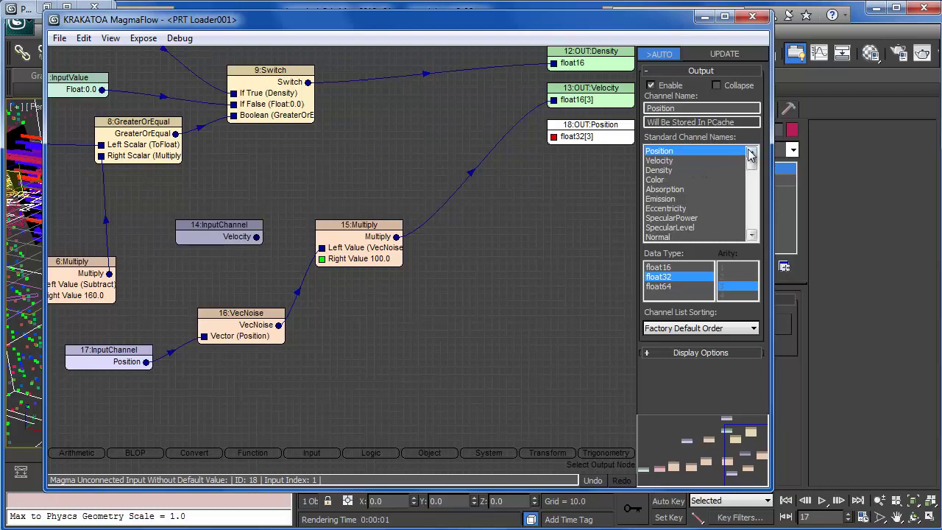
click(671, 198)
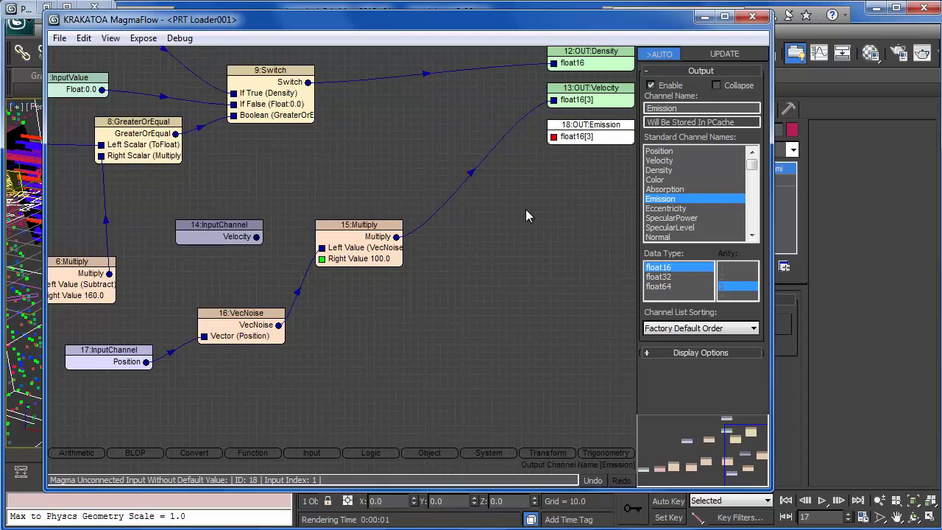
Step: Add an InputTexmap node to the flow, connect it to the Emission output, and place it below and clear of the Multiply node
click(494, 250)
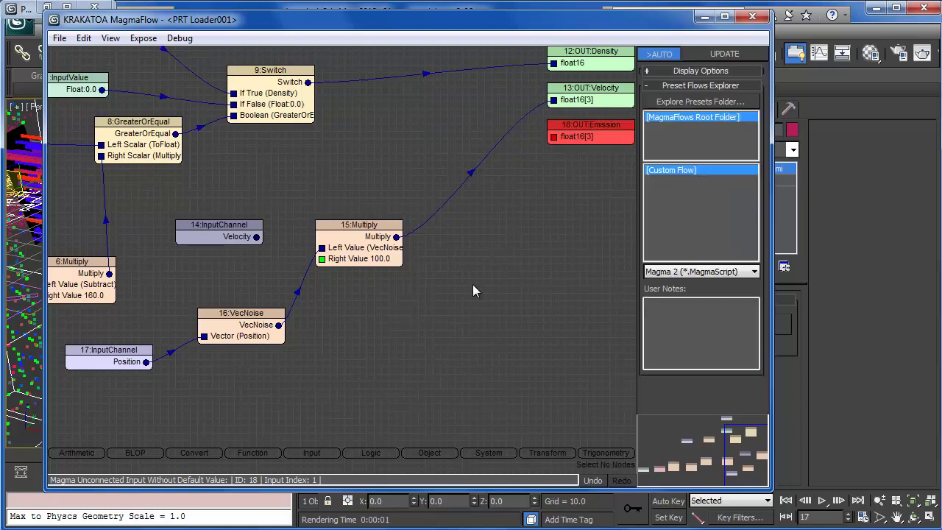
right_click(471, 306)
click(416, 333)
click(324, 452)
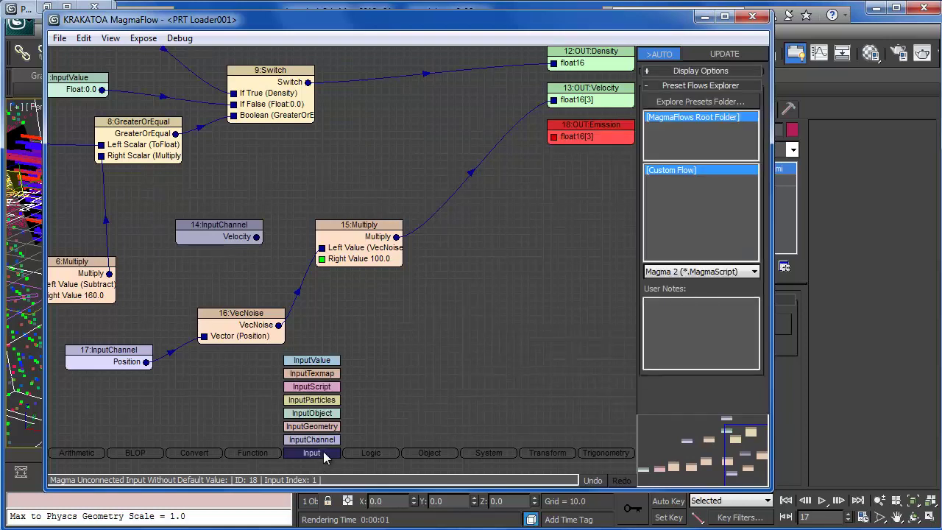
click(320, 377)
click(447, 245)
drag(485, 252, 554, 137)
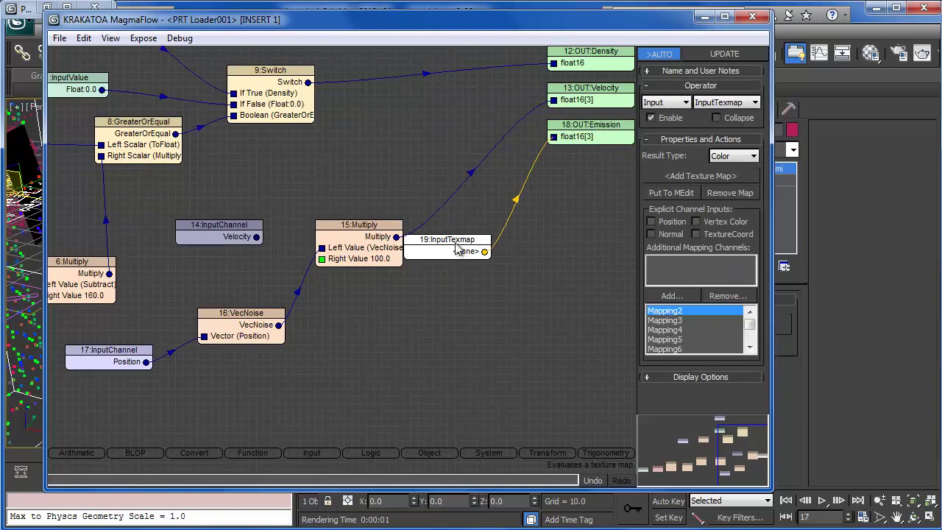
drag(457, 249, 478, 286)
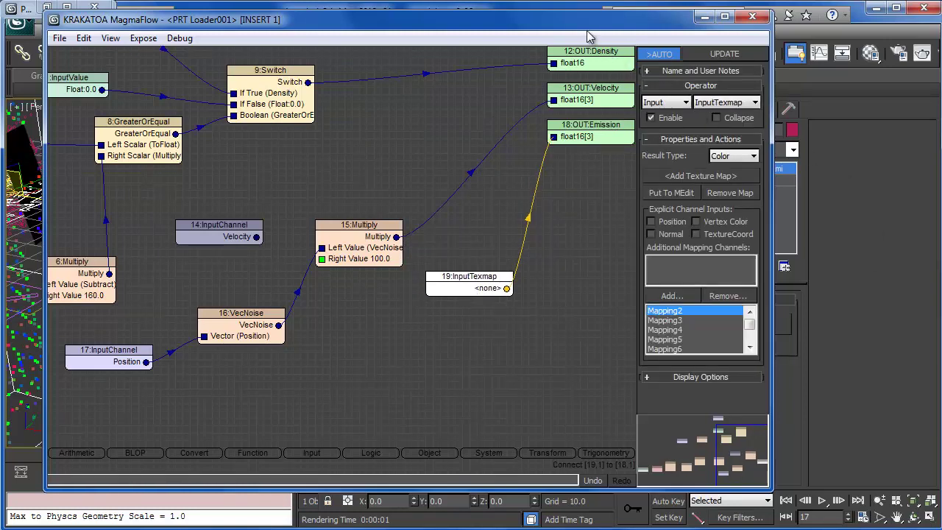
Step: Copy the blue-and-red noise map into the first unused Material Editor sample slot and name it ShineMap
click(678, 176)
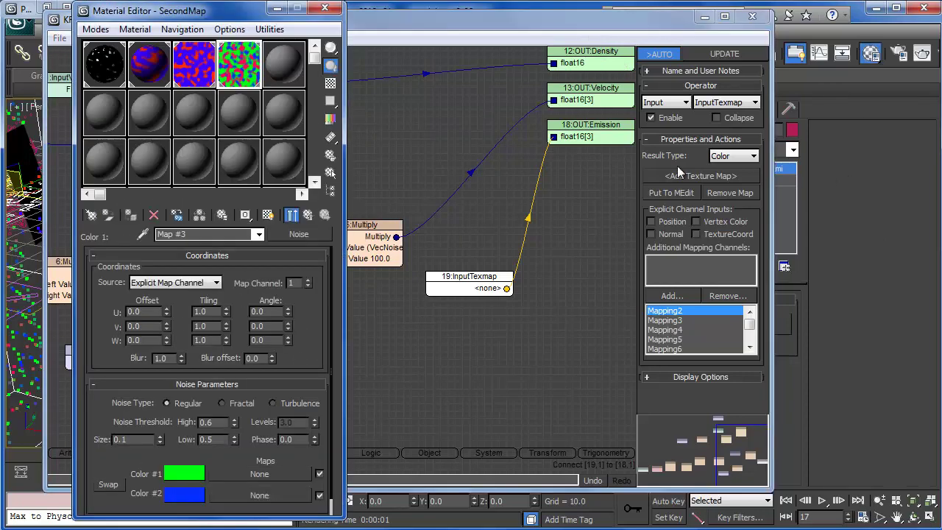
click(273, 81)
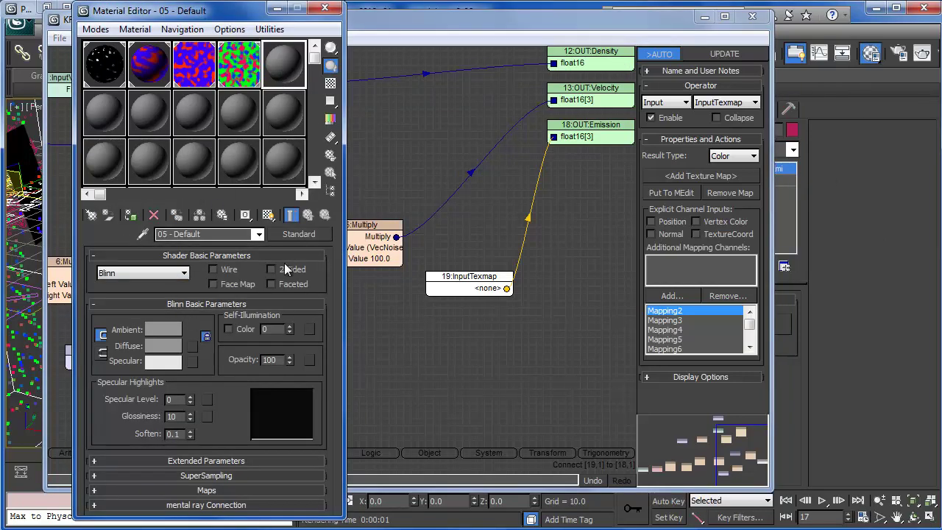
click(192, 346)
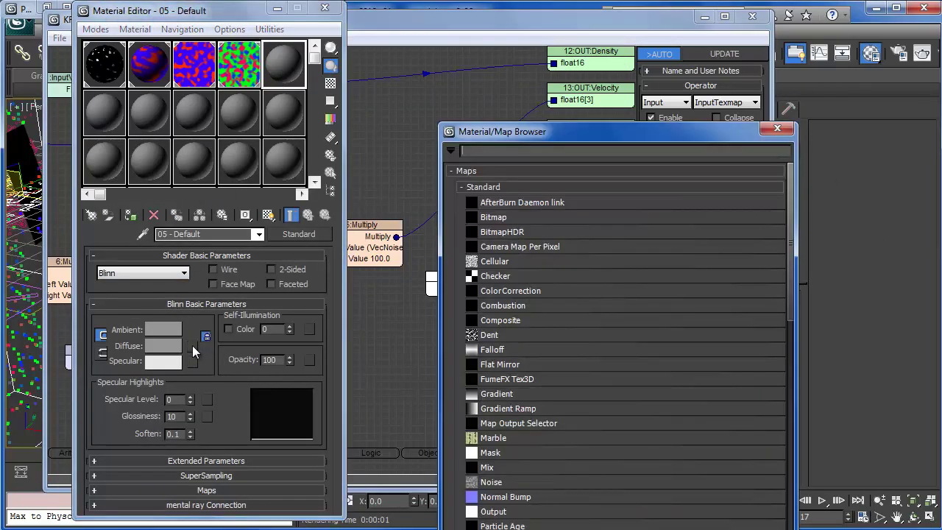
click(777, 128)
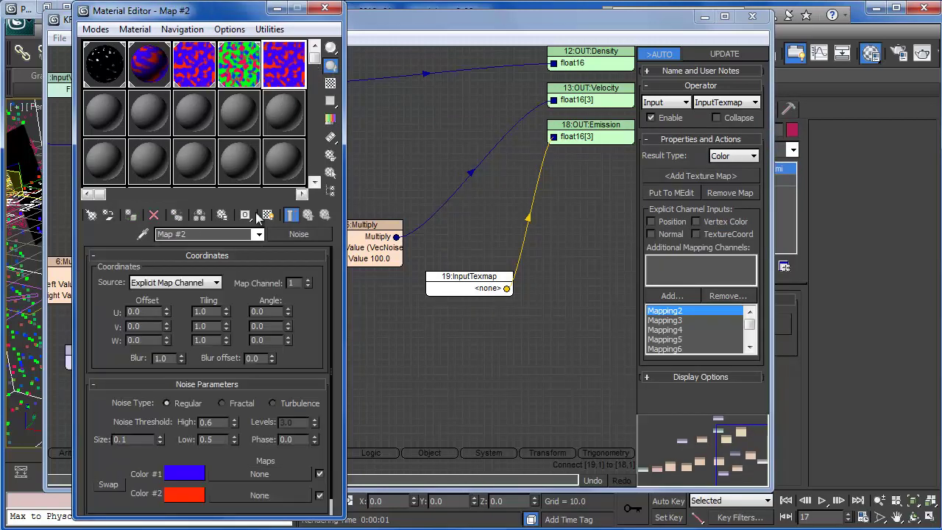
drag(203, 234, 159, 234)
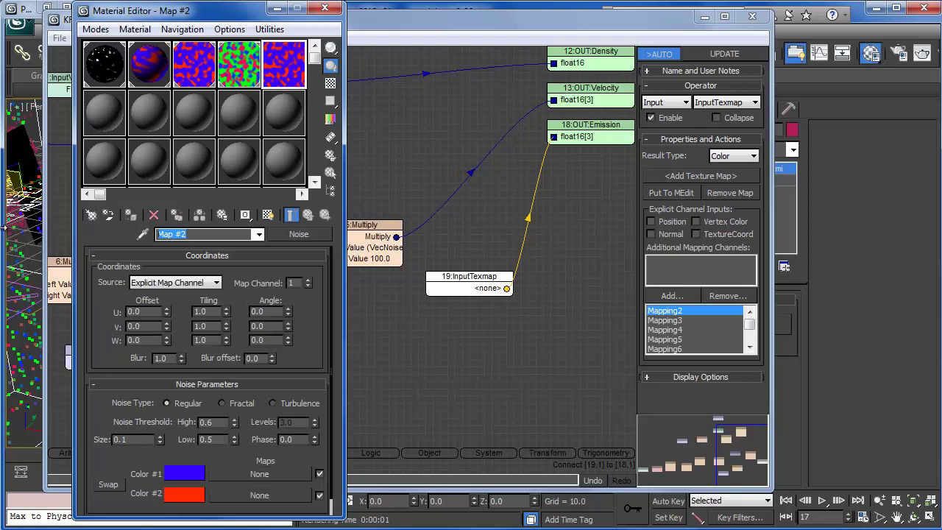
key(BackSpace)
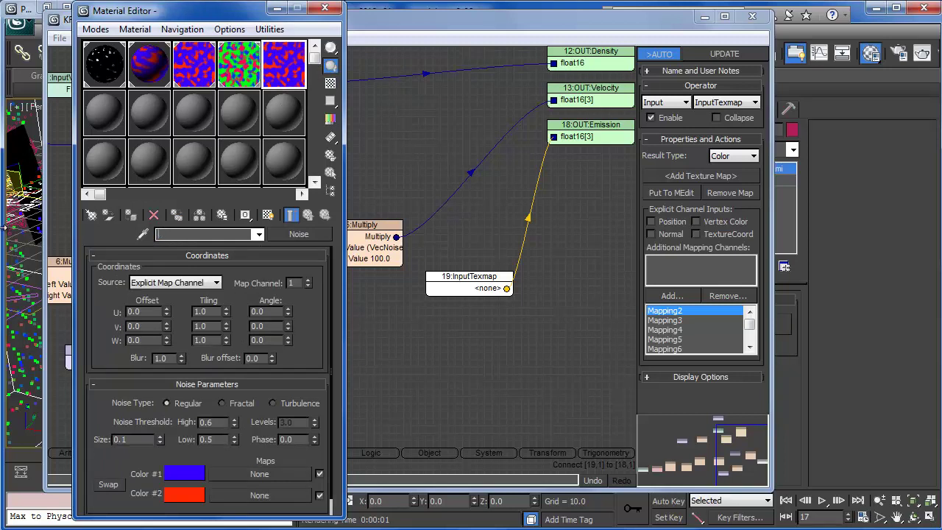
text(ShineMap)
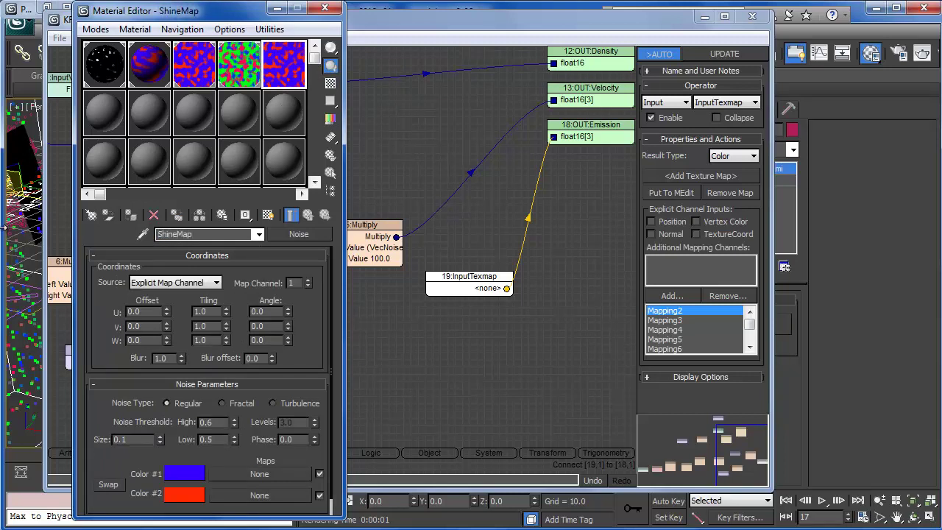
Step: Set the ShineMap noise colors to black for Color #1 and white for Color #2
click(184, 474)
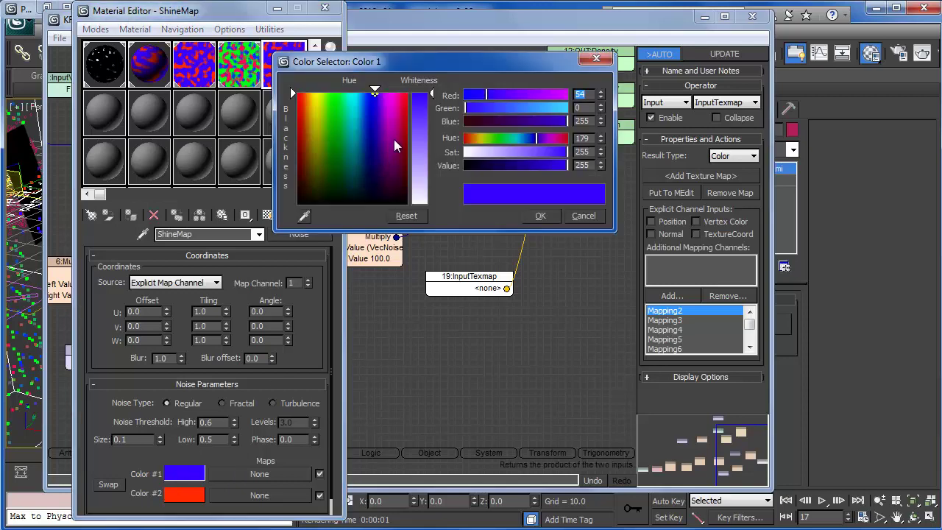
drag(394, 145, 384, 204)
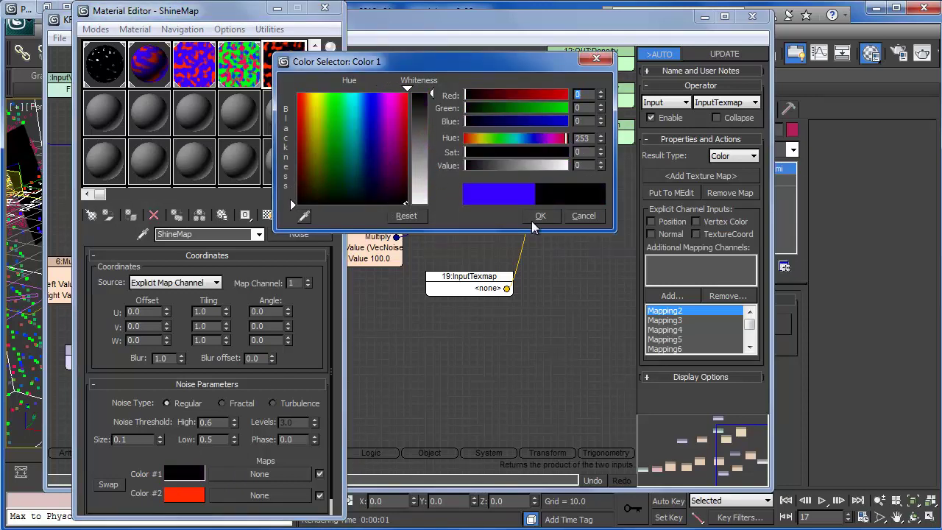
click(541, 216)
click(190, 496)
click(420, 201)
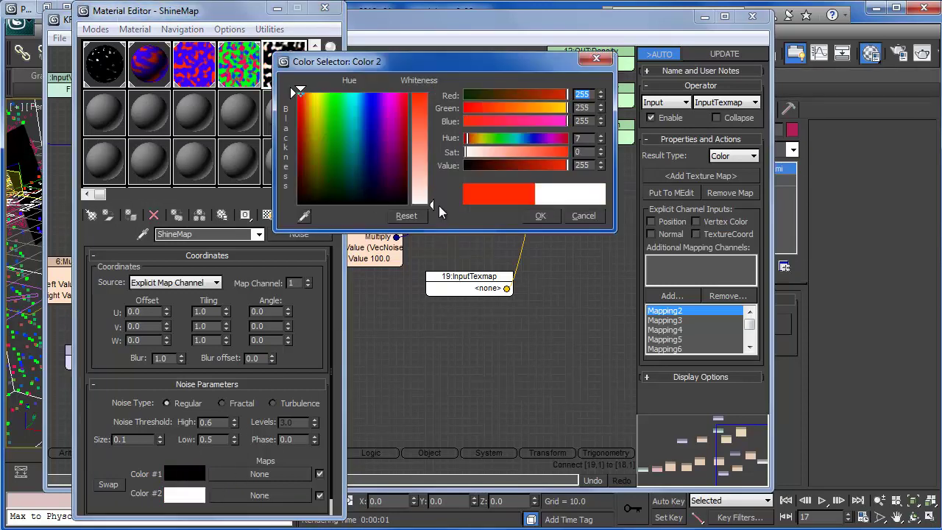
click(540, 216)
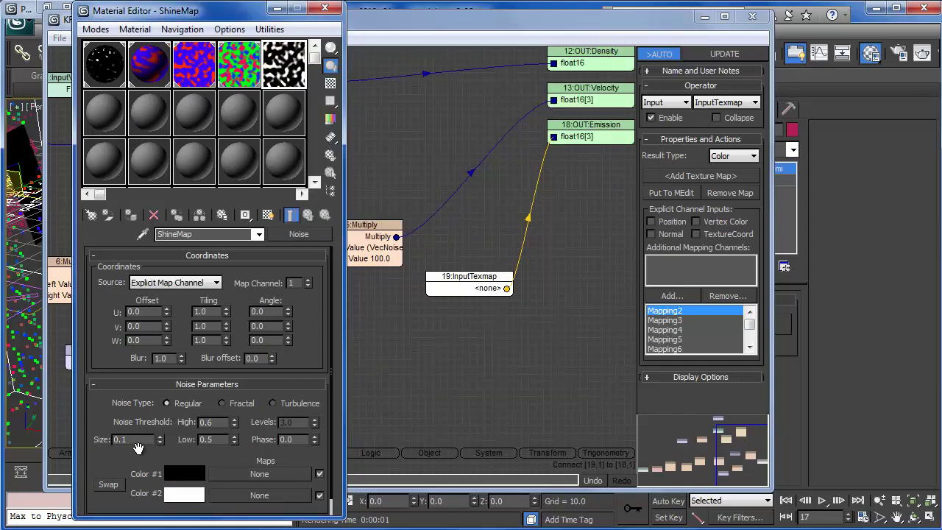
Step: Set the ShineMap's coordinate source to Object XYZ
click(179, 283)
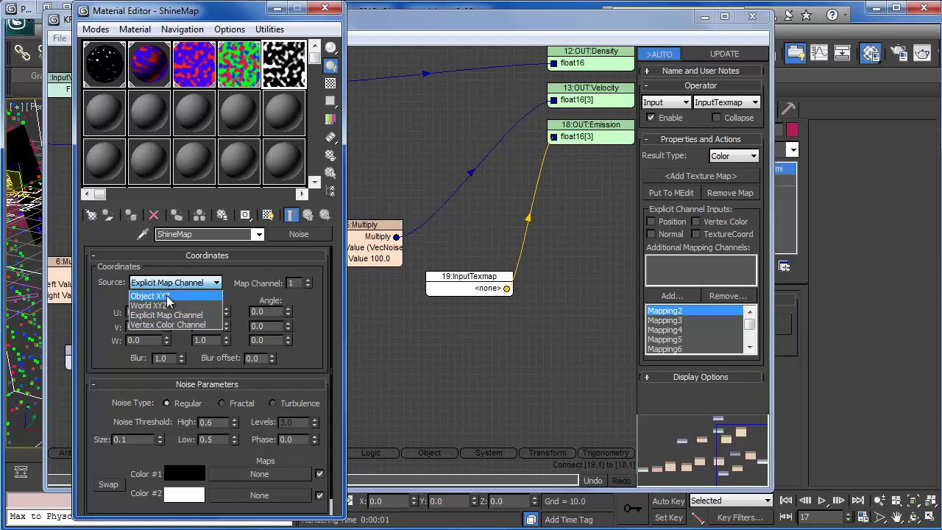
click(167, 296)
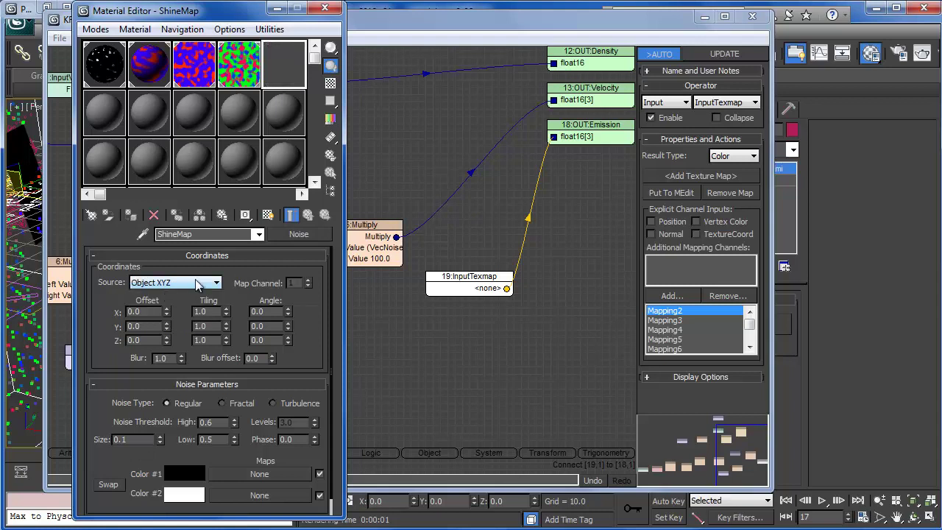
double_click(136, 439)
click(151, 286)
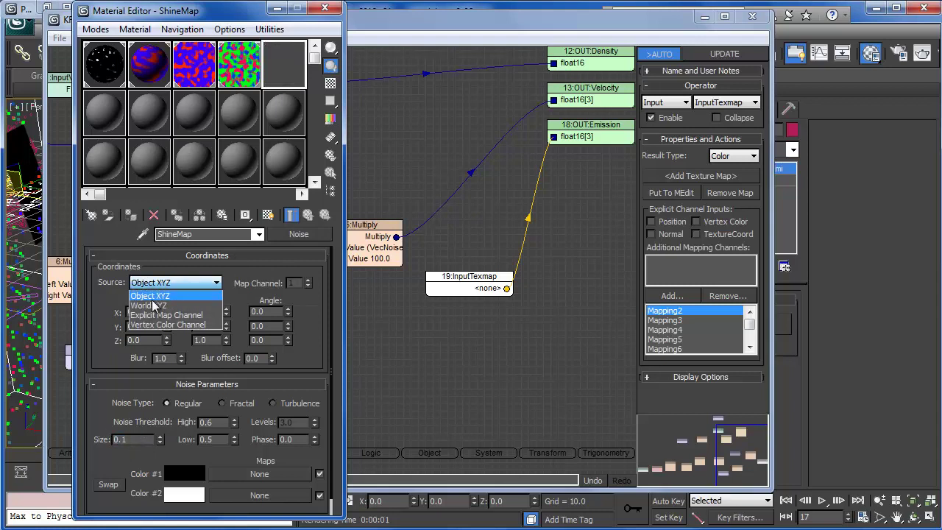
click(153, 297)
click(176, 286)
click(169, 296)
Step: Set the ShineMap's coordinate source to World XYZ and its noise size to 20
scroll(191, 304, down, 1)
click(177, 266)
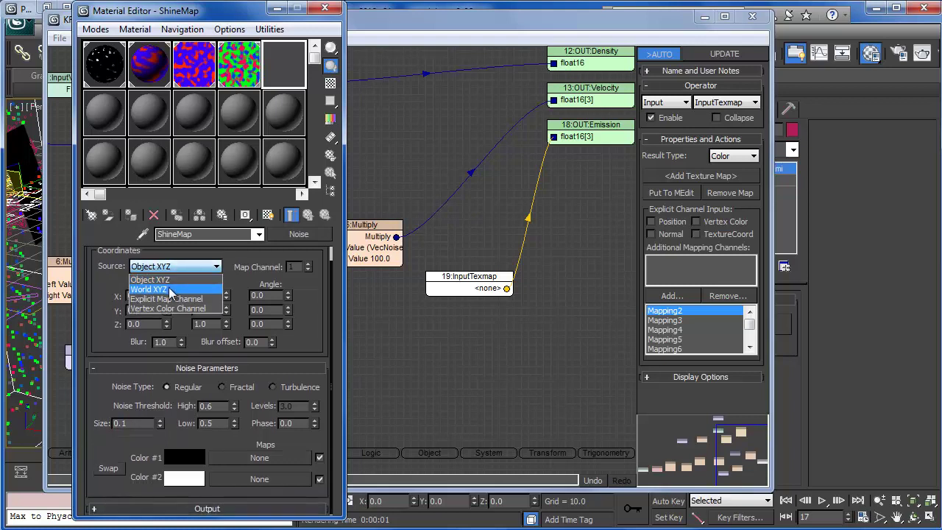
click(173, 292)
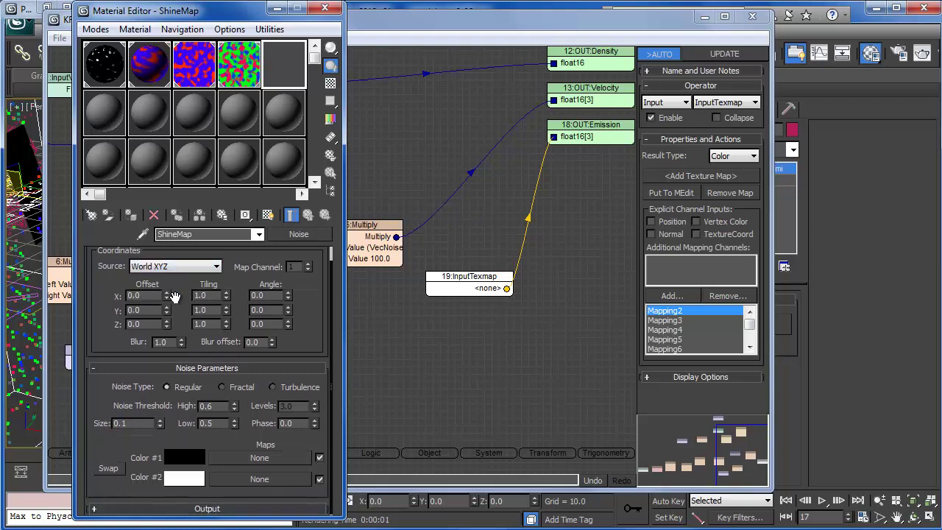
drag(125, 422, 89, 416)
text(10)
key(Return)
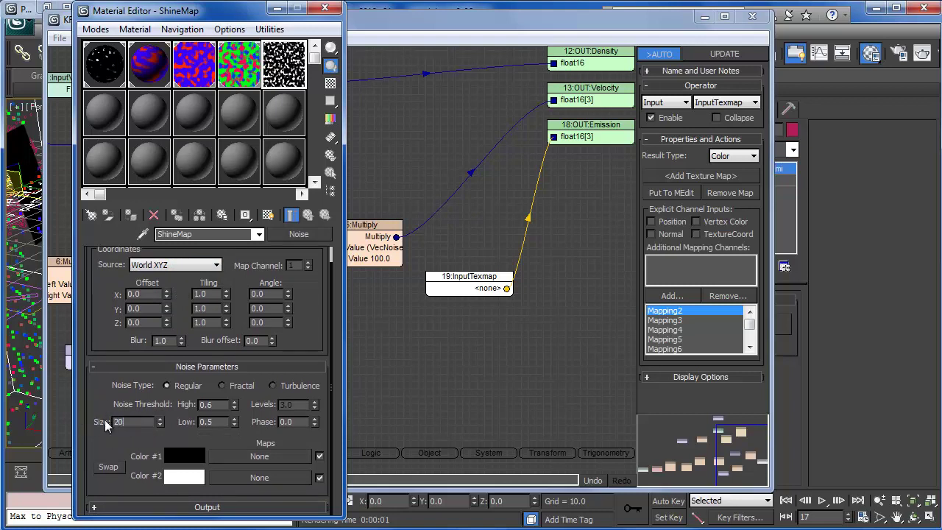
key(Return)
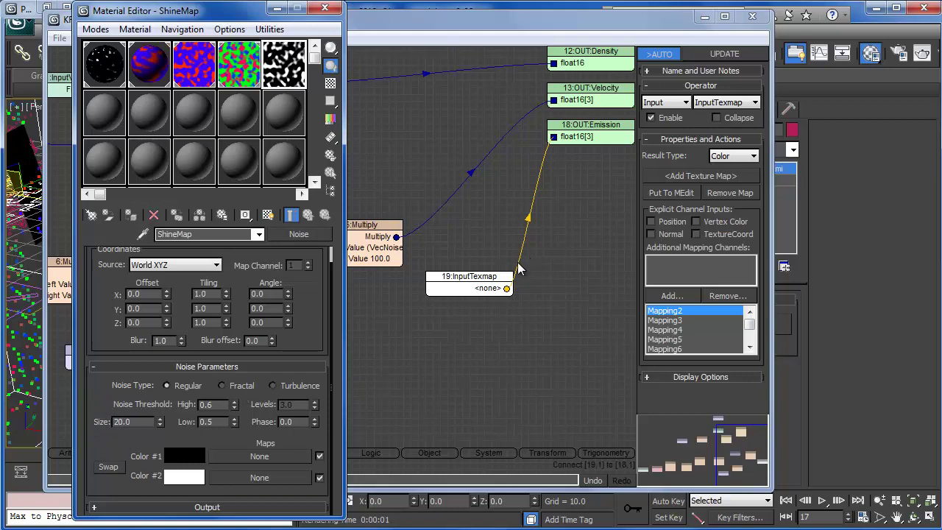
Step: Assign ShineMap as an instance to the InputTexmap node and test-render the frame
click(727, 191)
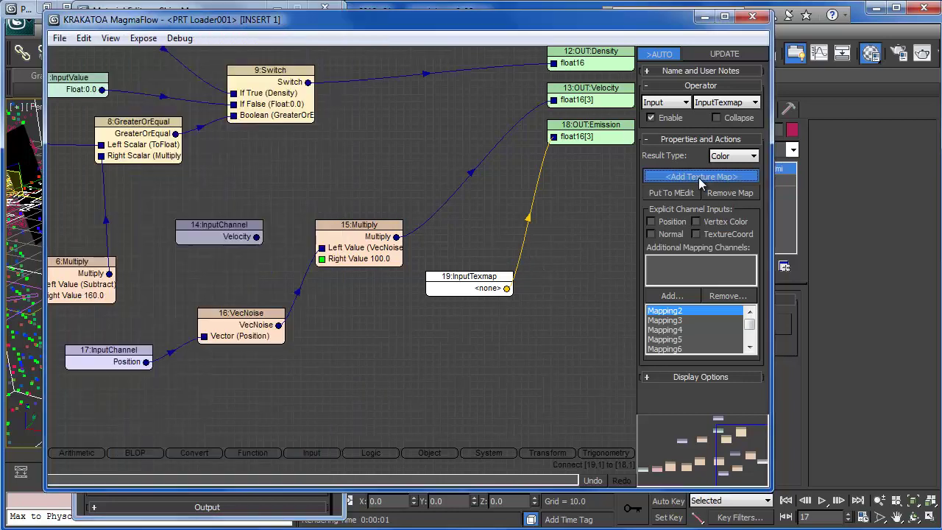
click(698, 177)
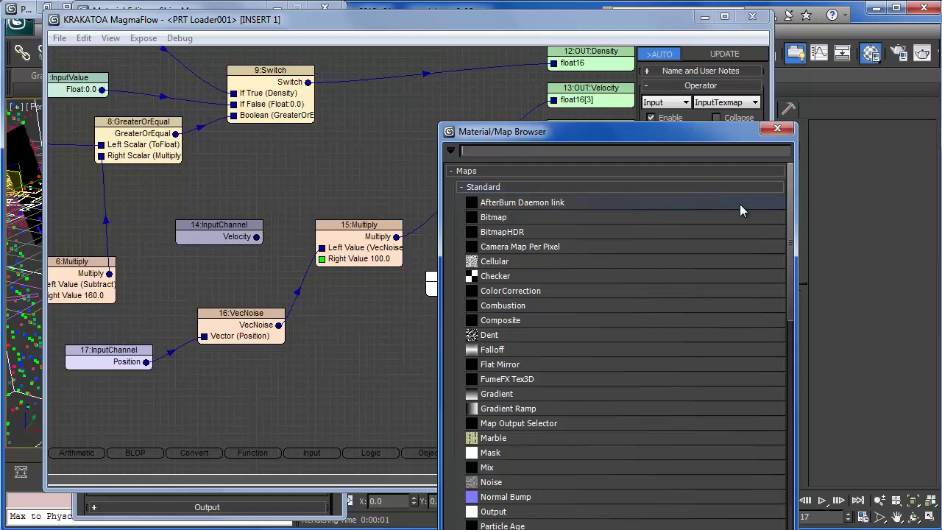
drag(793, 230, 800, 499)
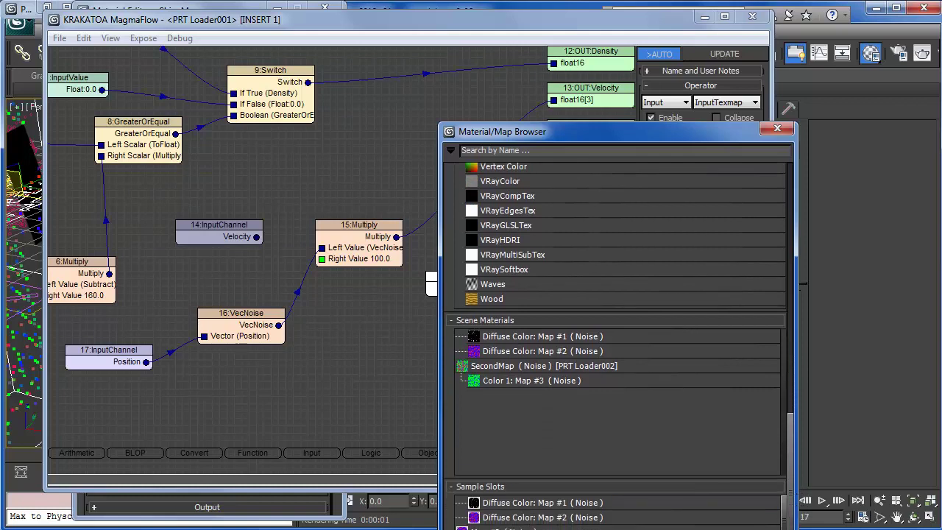
scroll(620, 513, down, 1)
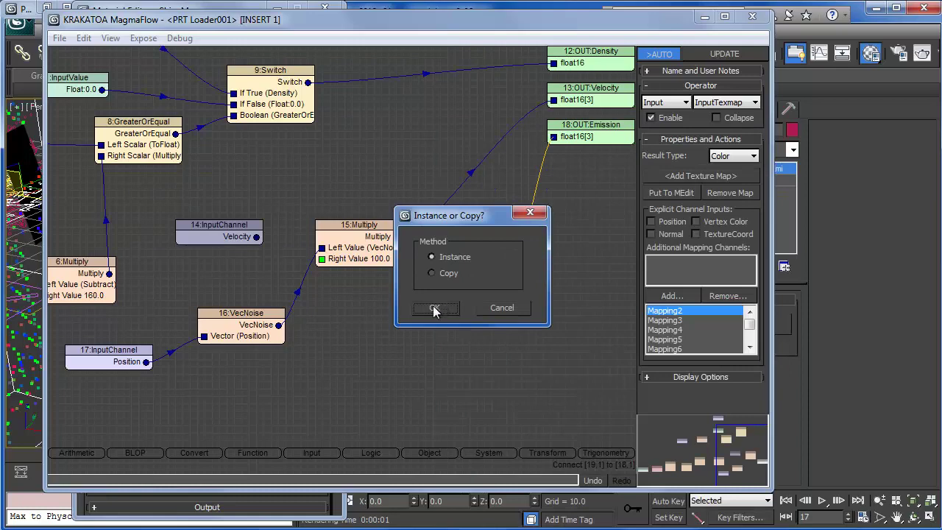
click(430, 314)
key(shift+q)
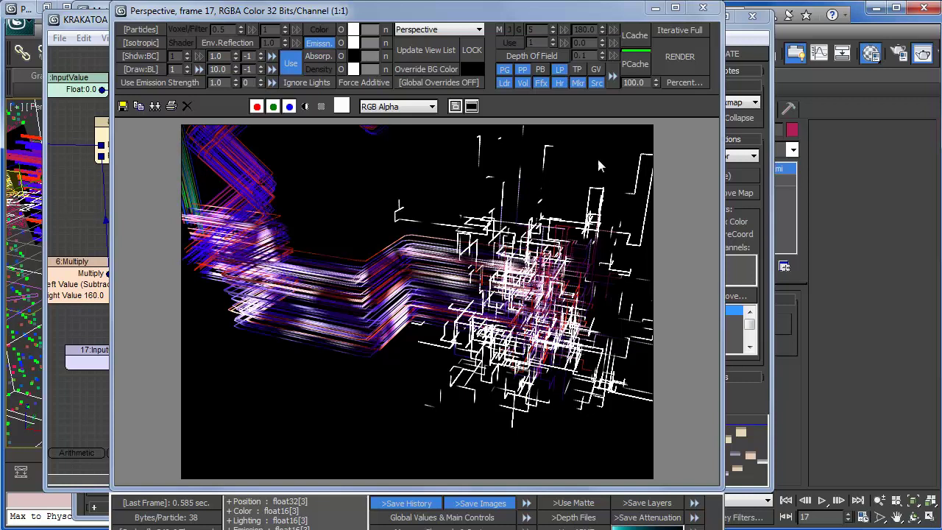
click(702, 10)
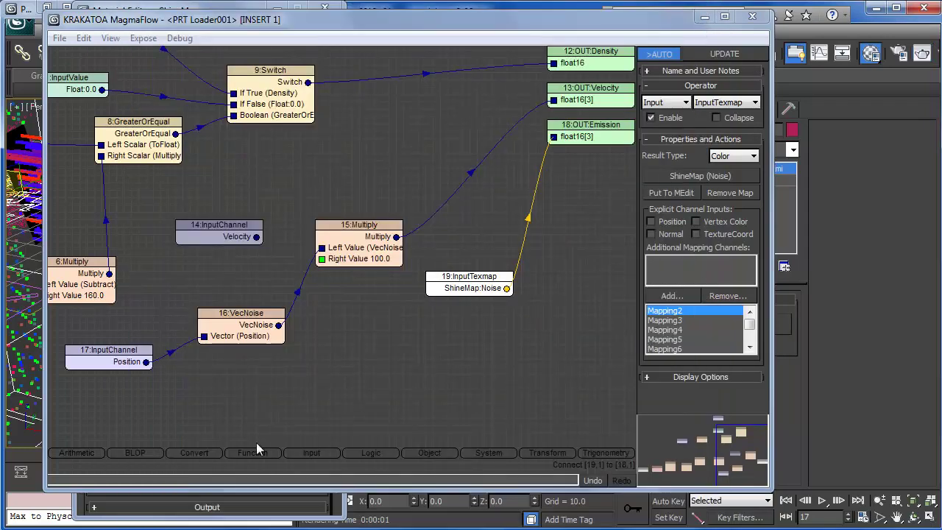
Step: Try a Z tiling of 0.5 with Object XYZ coordinates on ShineMap and test-render the frame
click(158, 507)
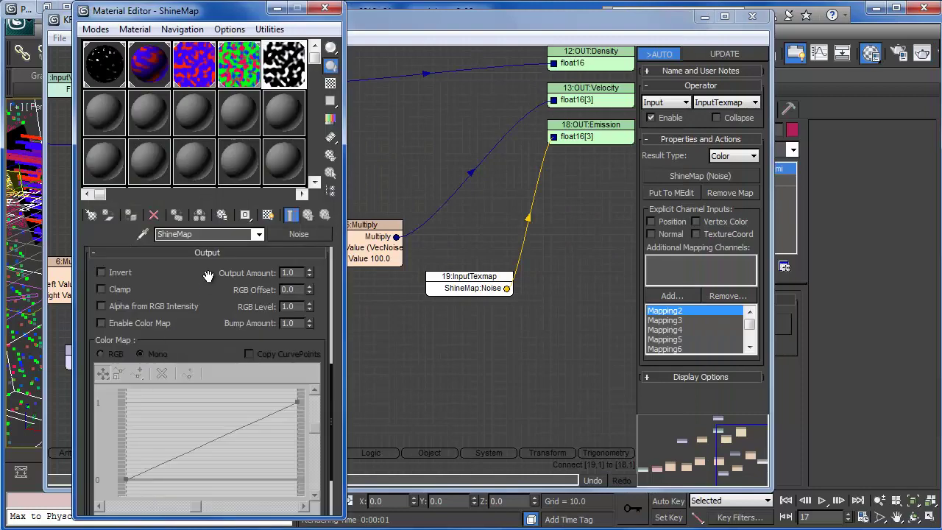
scroll(188, 401, up, 5)
scroll(130, 404, up, 1)
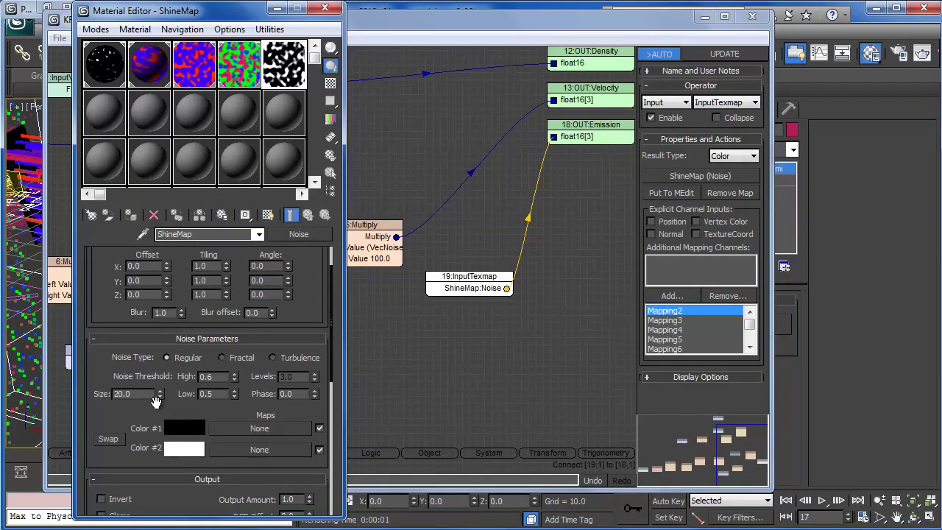
scroll(134, 353, up, 2)
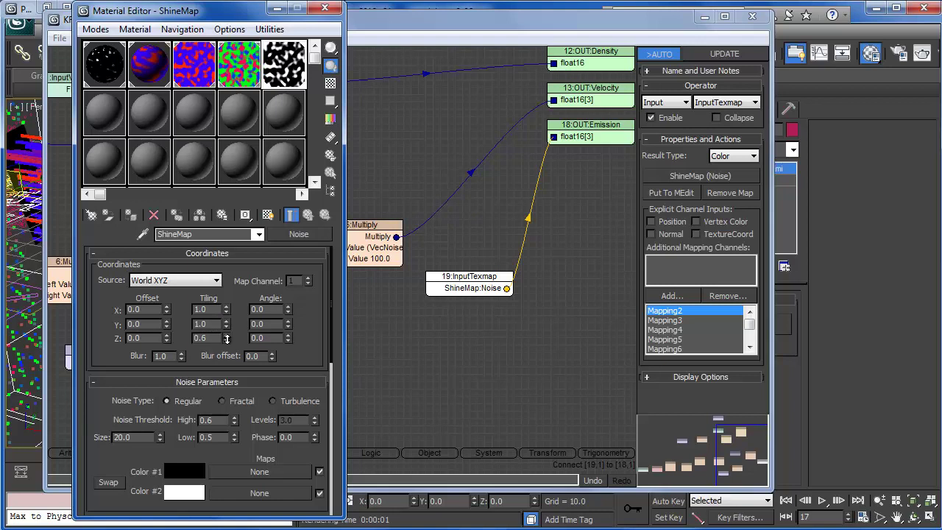
drag(226, 338, 147, 341)
text(0.1)
key(Return)
click(199, 280)
click(177, 293)
key(F9)
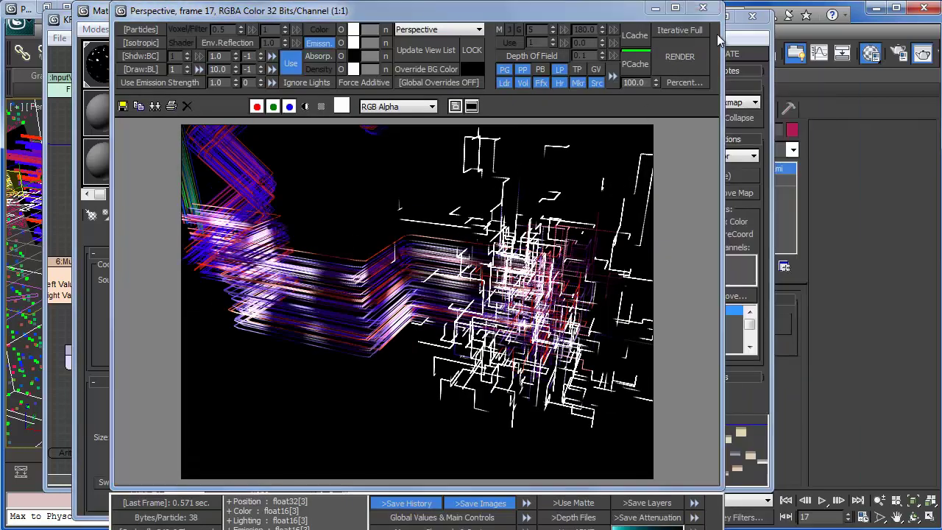
click(702, 9)
Step: Return ShineMap to World XYZ coordinates, set its Z tiling to 0.1, and test-render the frame
click(166, 283)
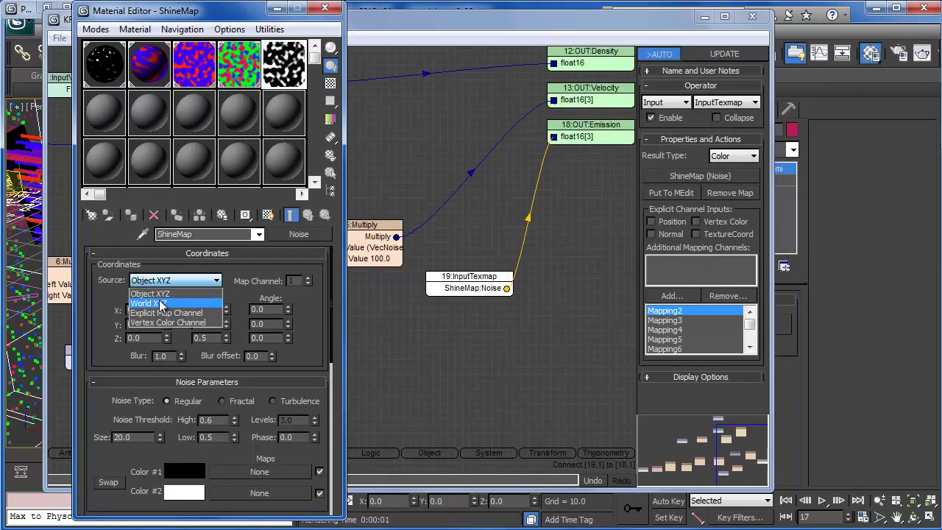
click(165, 302)
drag(207, 339, 171, 338)
text(0.1)
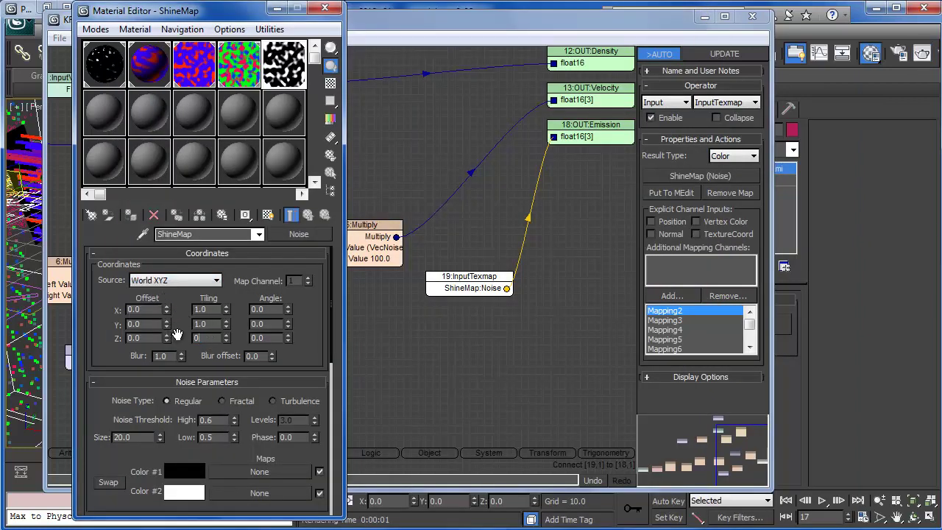
key(Return)
click(181, 331)
key(shift+q)
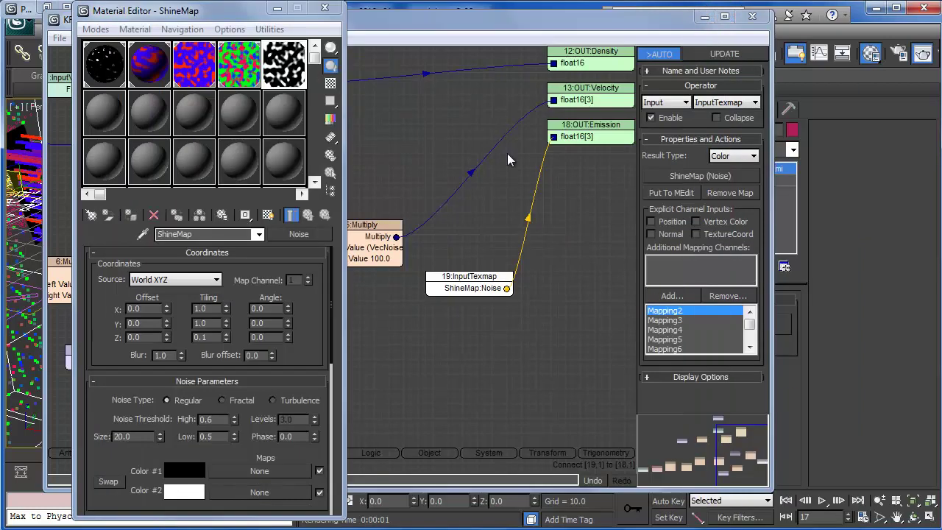
Step: Set ShineMap's Z tiling to 0.001 and test-render the frame
click(703, 7)
double_click(204, 337)
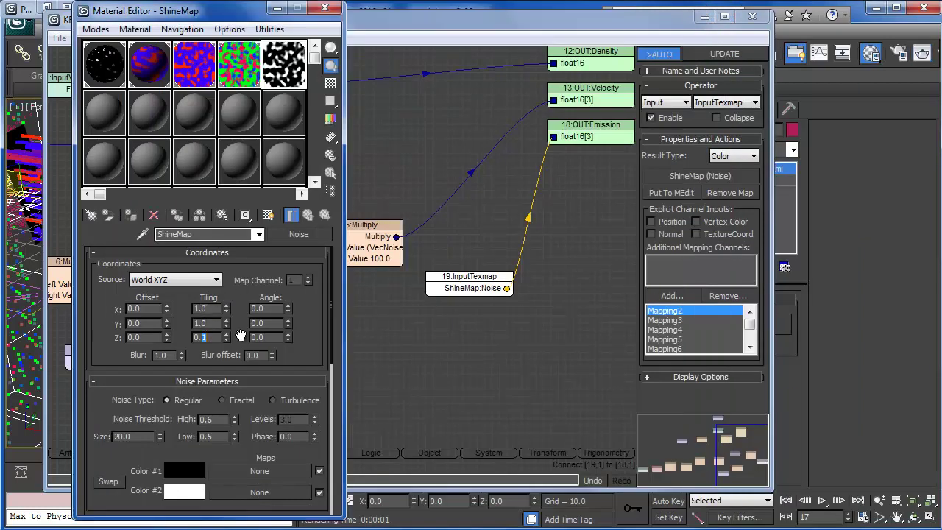
text(0.001)
key(Return)
key(shift+q)
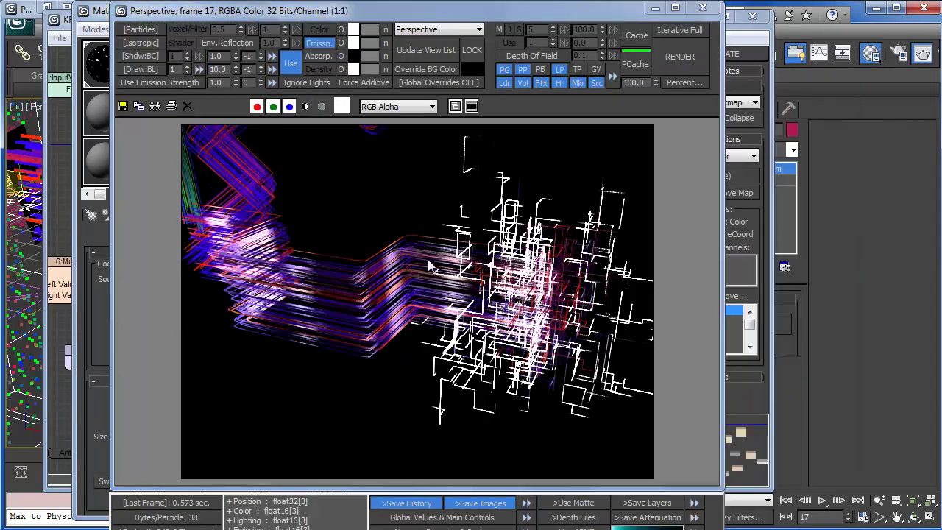
click(705, 13)
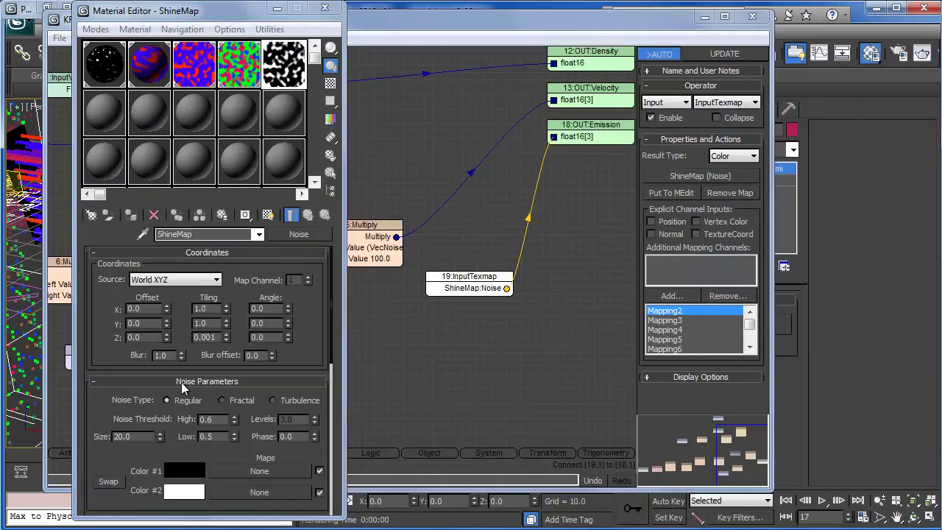
Step: Try a noise size of 5 on ShineMap and test-render the frame
click(140, 437)
text(5)
key(Return)
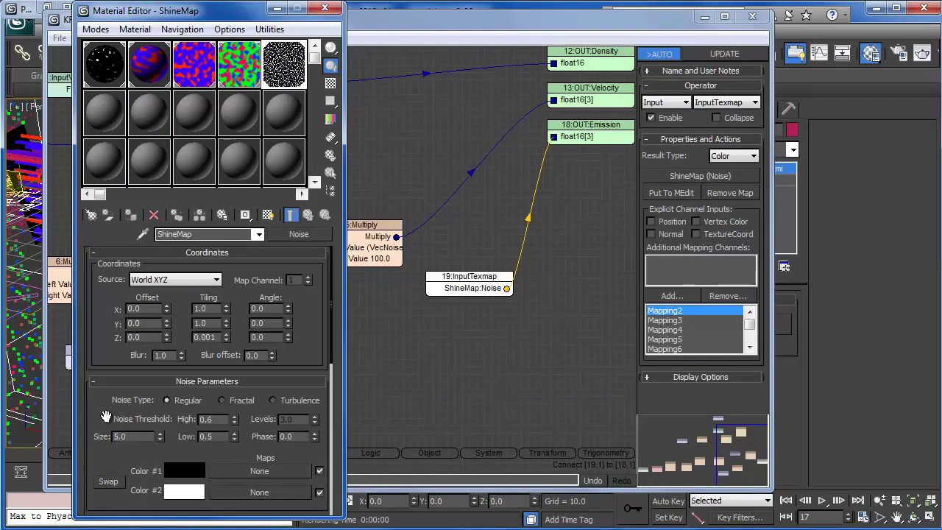
key(F9)
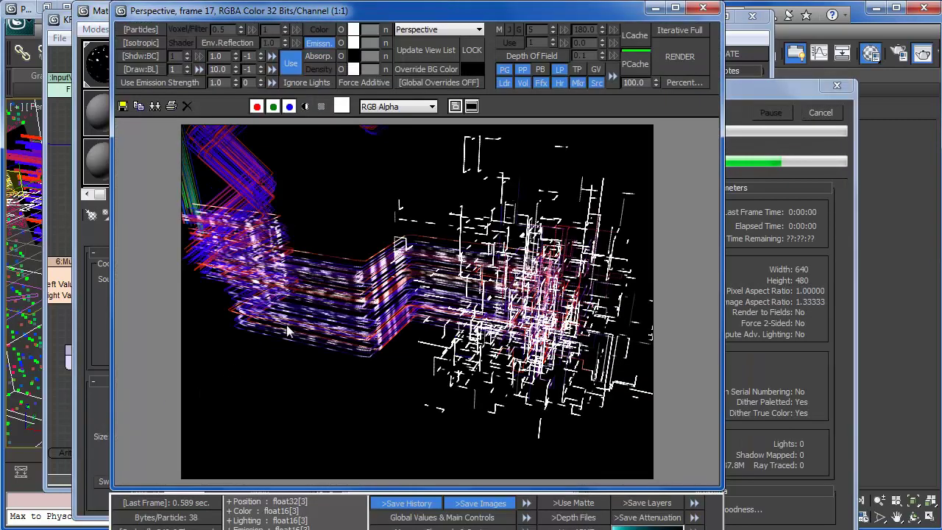
click(703, 9)
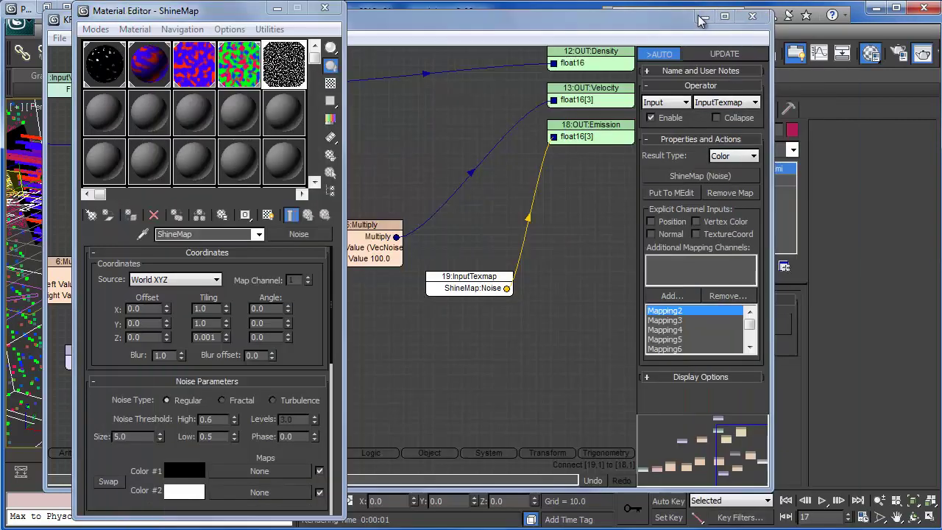
Step: Set ShineMap's noise size to 10
drag(137, 437, 95, 436)
text(10)
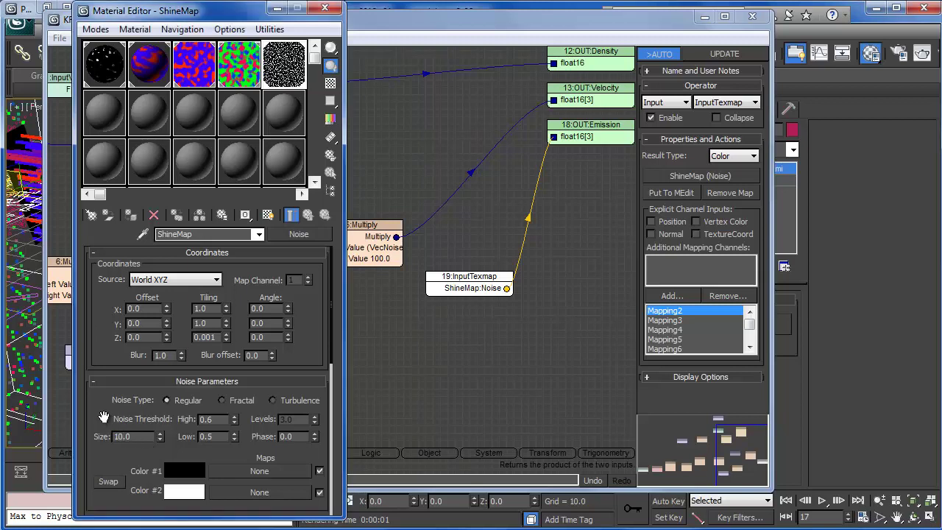
key(Return)
Step: Try ShineMap noise thresholds of 0.0 low and 1.0 high and test-render the frame
right_click(232, 430)
click(200, 456)
drag(201, 457, 203, 452)
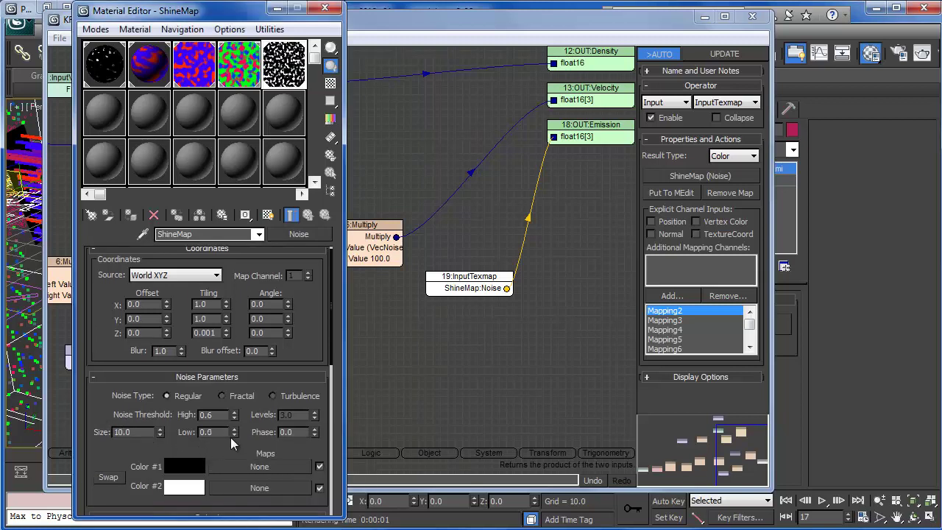
right_click(233, 435)
right_click(236, 416)
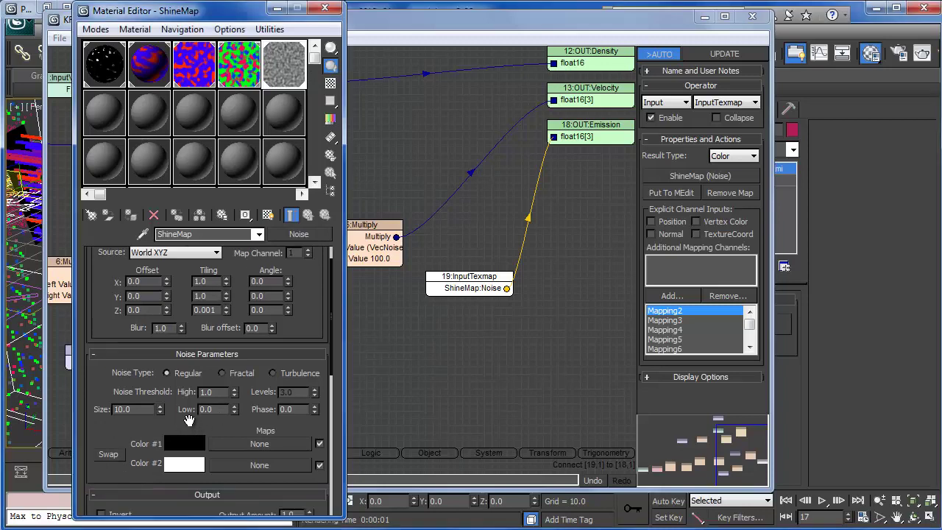
key(shift+q)
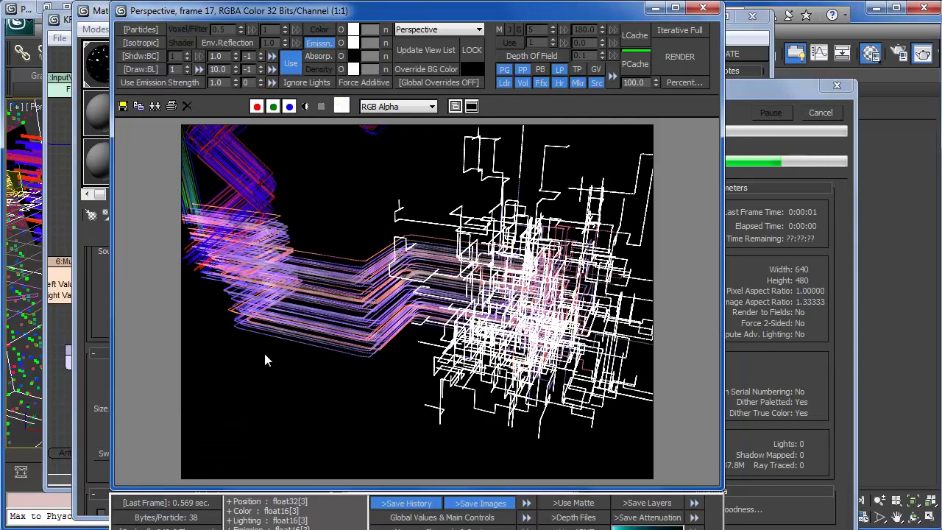
click(703, 7)
Step: Set ShineMap's noise thresholds to 0.4 low and 0.7 high, switch its noise type to Fractal, and test-render the frame
text(0.4)
drag(215, 409, 167, 393)
key(Return)
text(0.7)
key(Return)
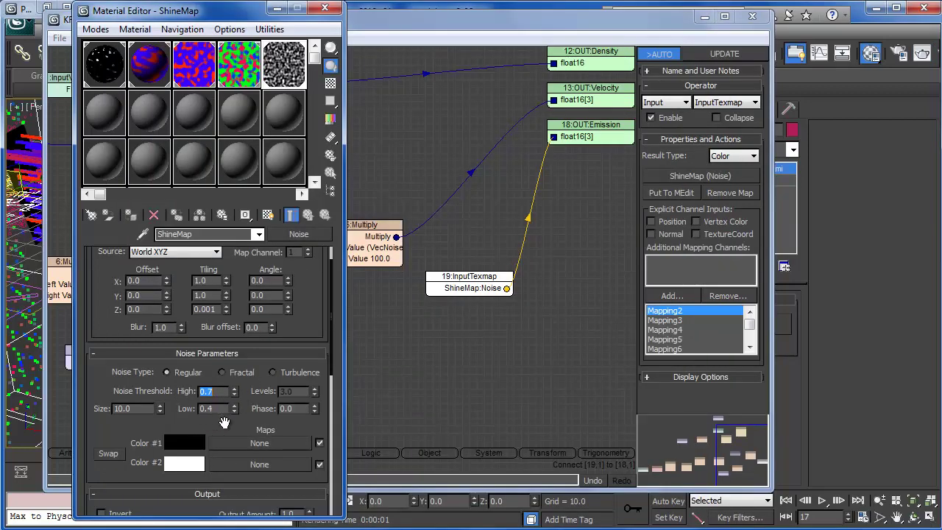
click(239, 372)
key(F9)
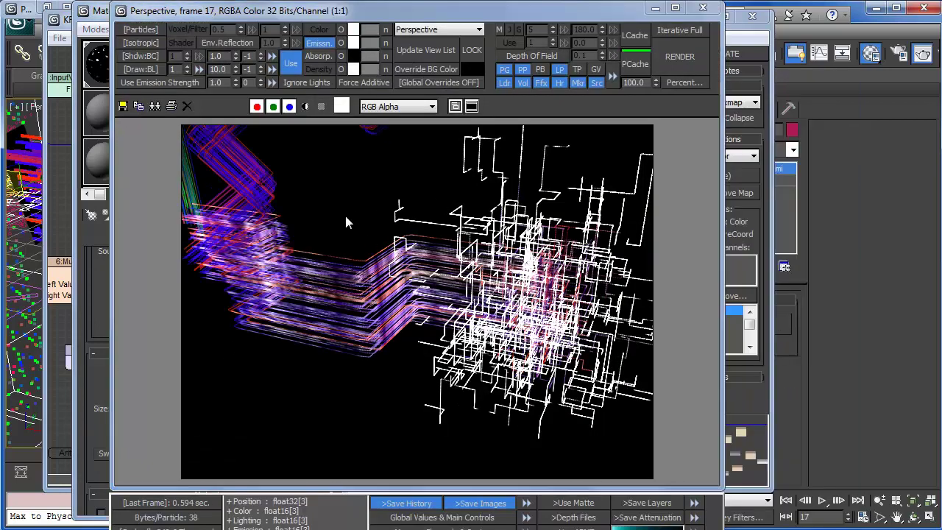
click(703, 8)
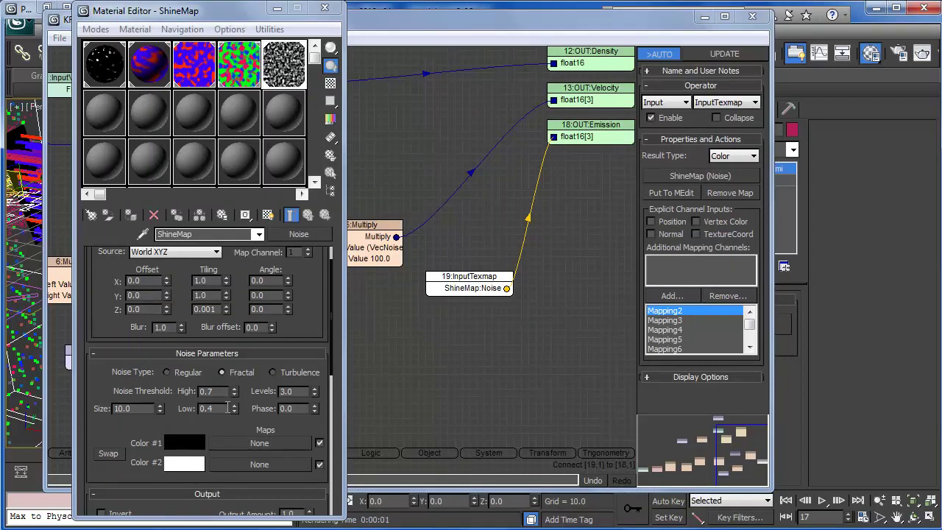
Step: Raise ShineMap's noise thresholds to 0.54 low and 0.77 high and test-render the frame
drag(236, 408, 243, 377)
key(shift+q)
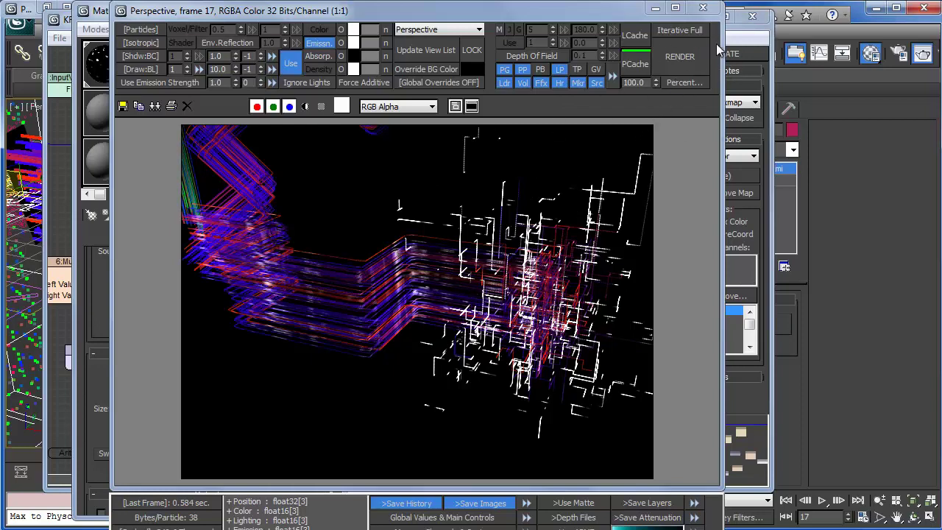
click(703, 7)
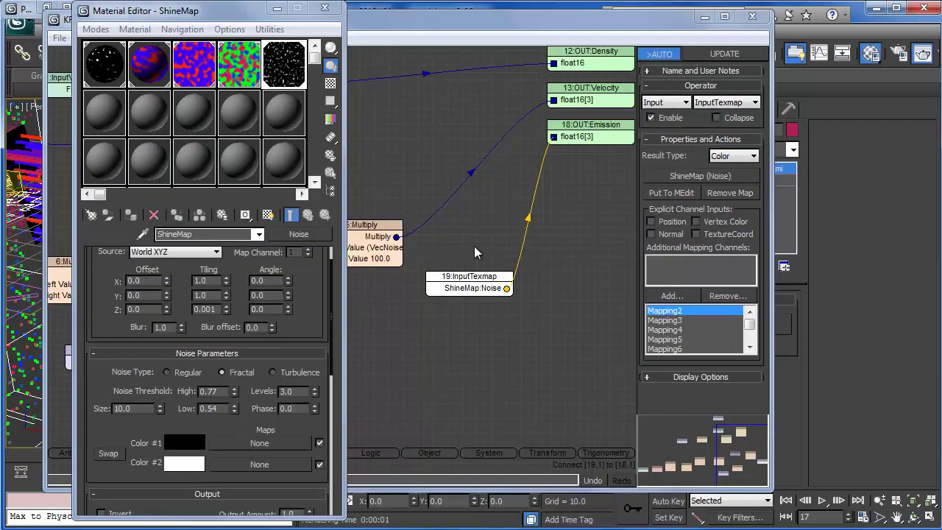
Step: Shrink the MagmaFlow window to reach the timeline and animate ShineMap's noise phase to 5.0 at frame 100 using Auto Key
click(296, 413)
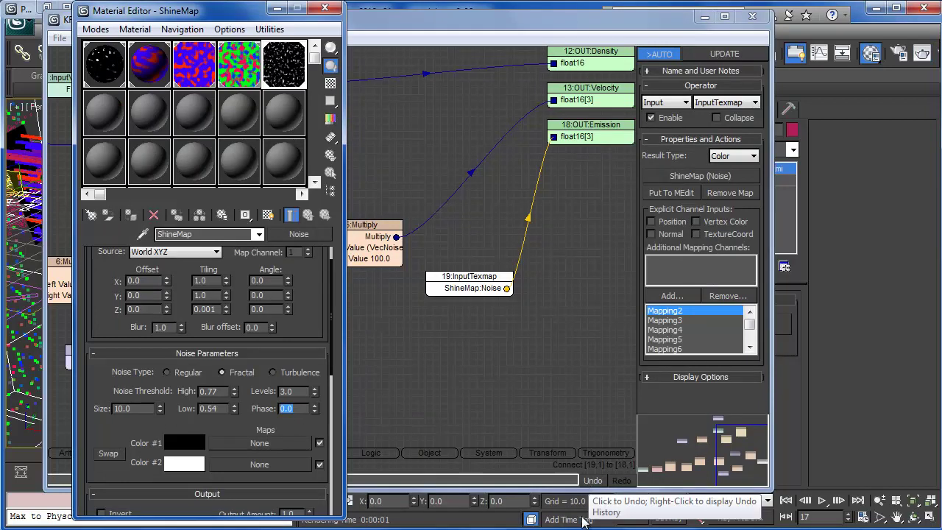
mouse_move(571, 34)
mouse_down()
mouse_move(571, 15)
mouse_move(559, 26)
mouse_up()
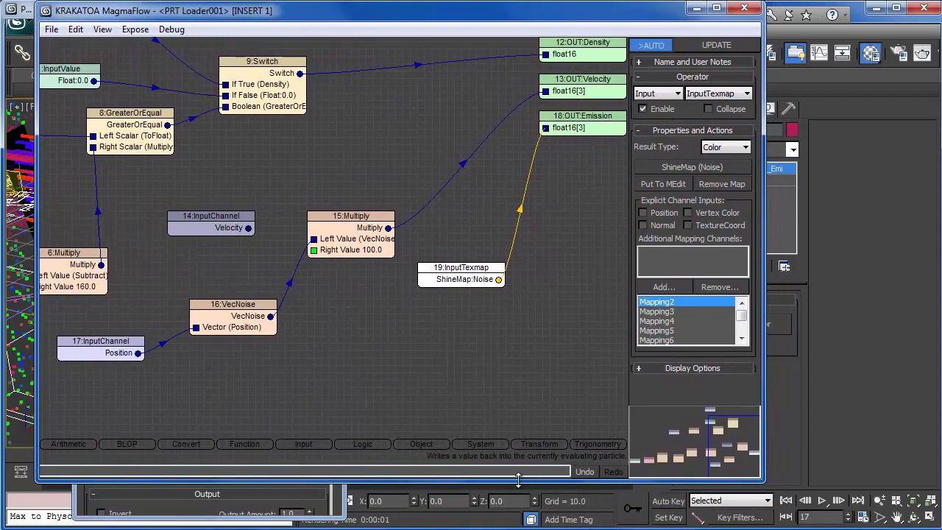
drag(518, 480, 517, 452)
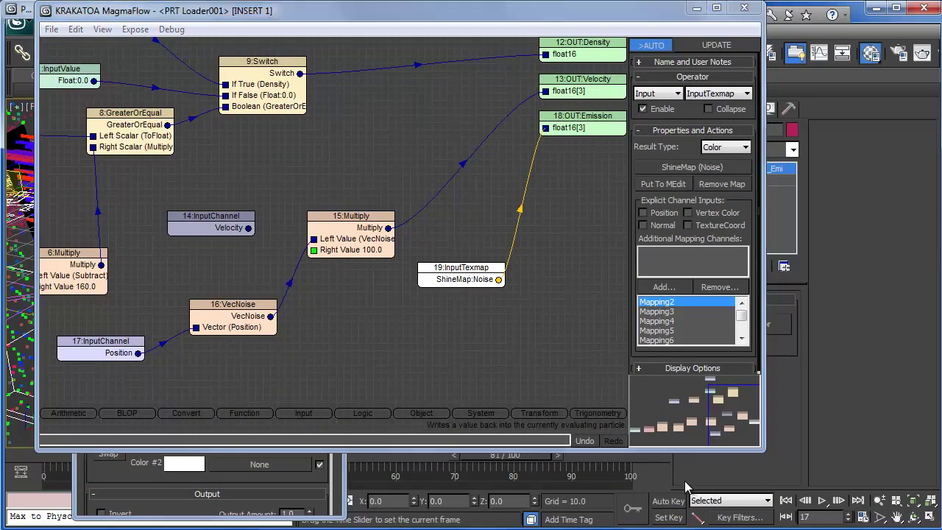
click(669, 501)
click(250, 480)
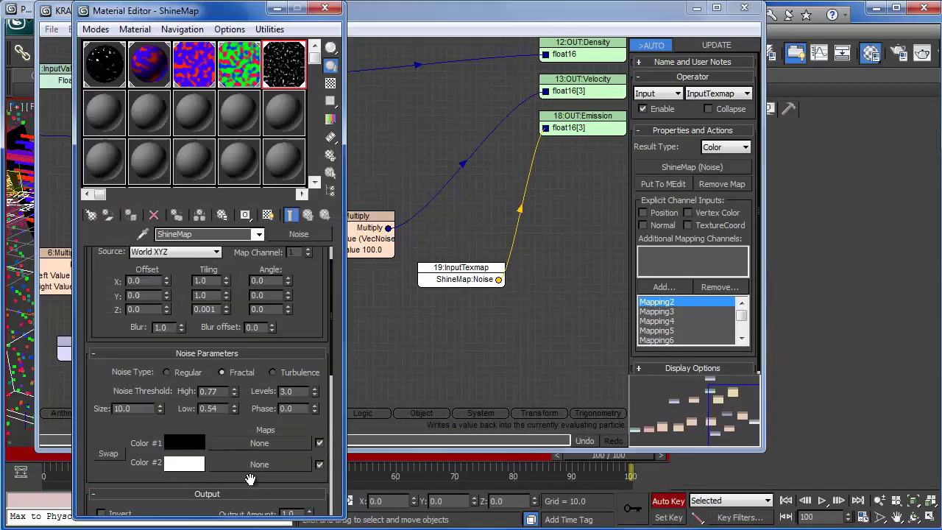
double_click(293, 409)
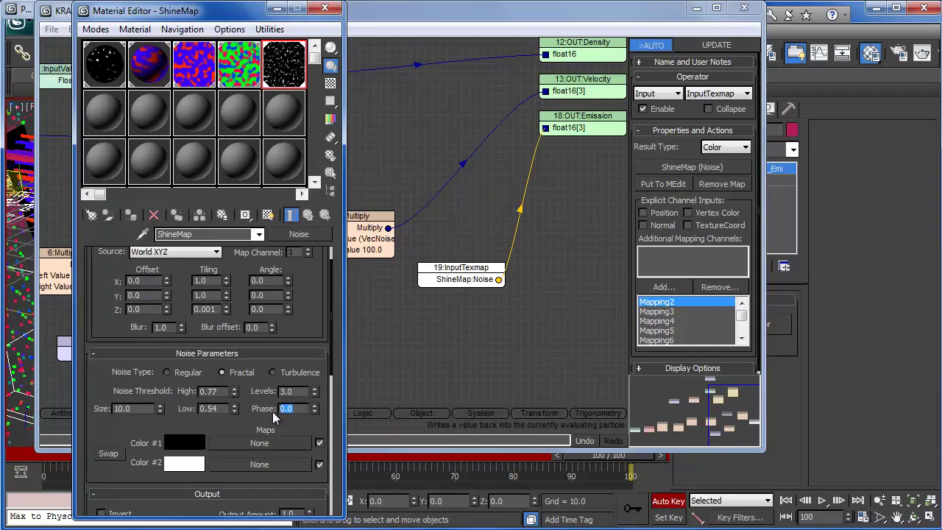
text(5)
key(Return)
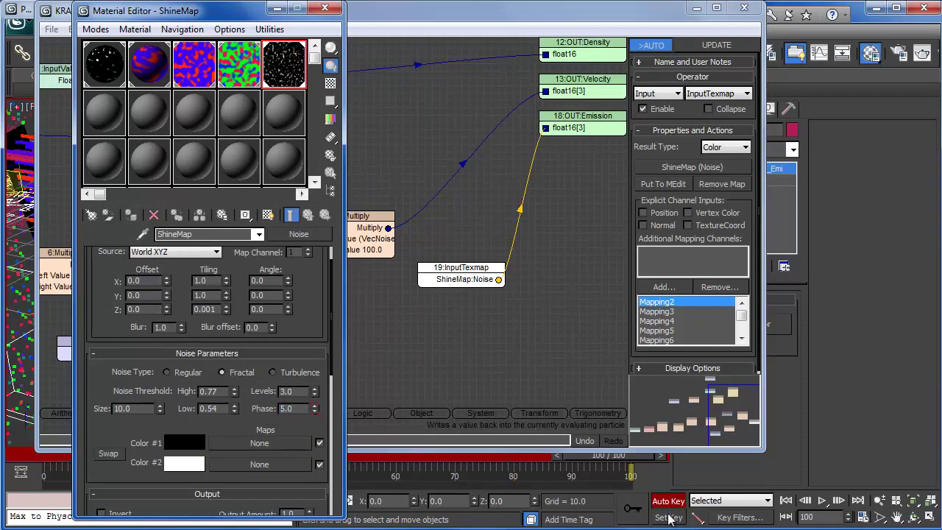
click(668, 501)
Step: Add a Blend function node to the flow and connect the ShineMap InputTexmap output to its Value At 0 input
click(516, 290)
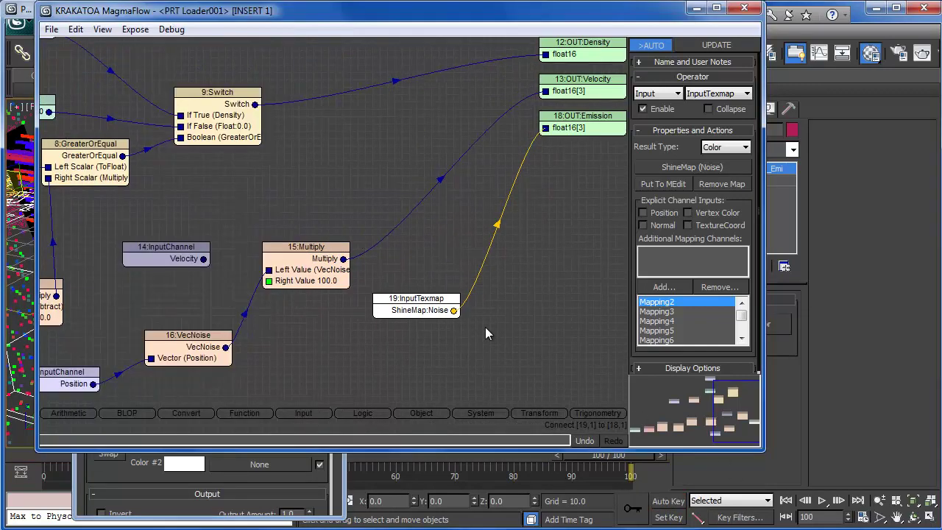
click(529, 336)
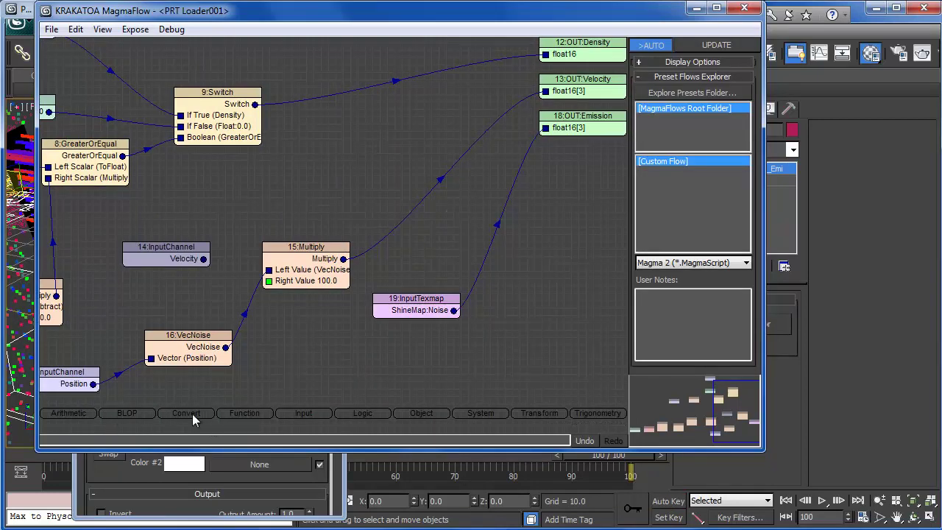
click(242, 414)
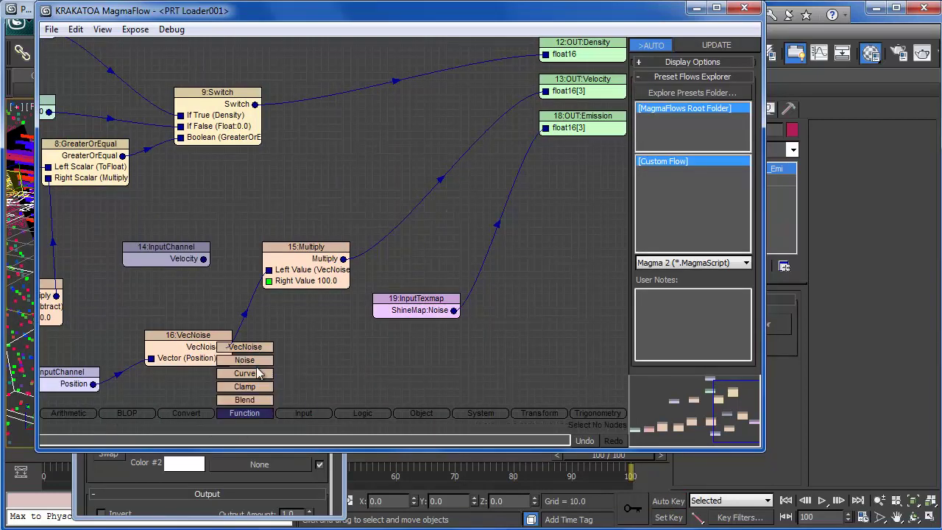
drag(253, 406, 563, 233)
drag(454, 310, 571, 258)
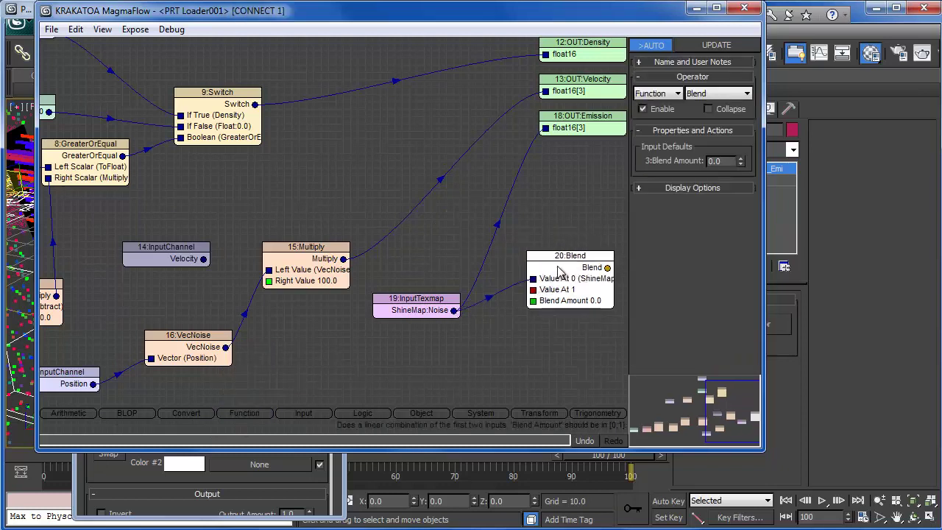
click(455, 363)
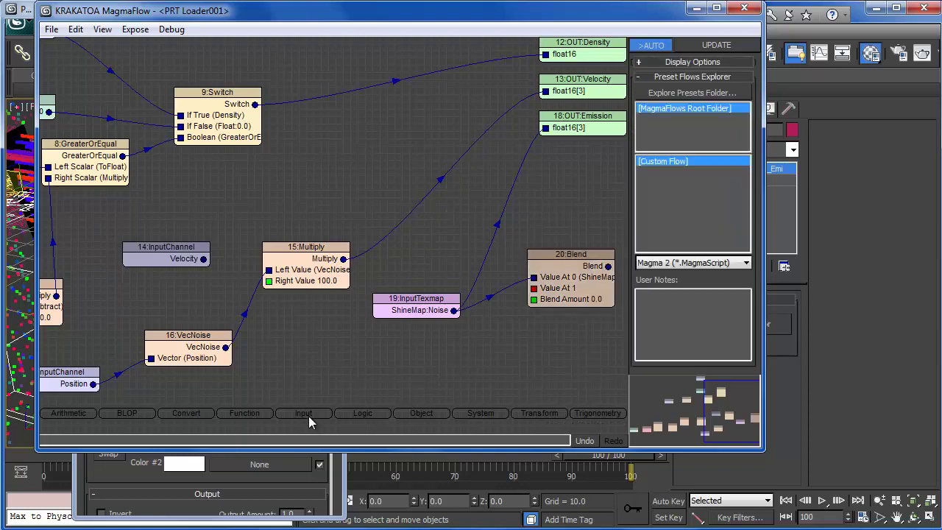
mouse_move(309, 416)
drag(321, 324, 444, 340)
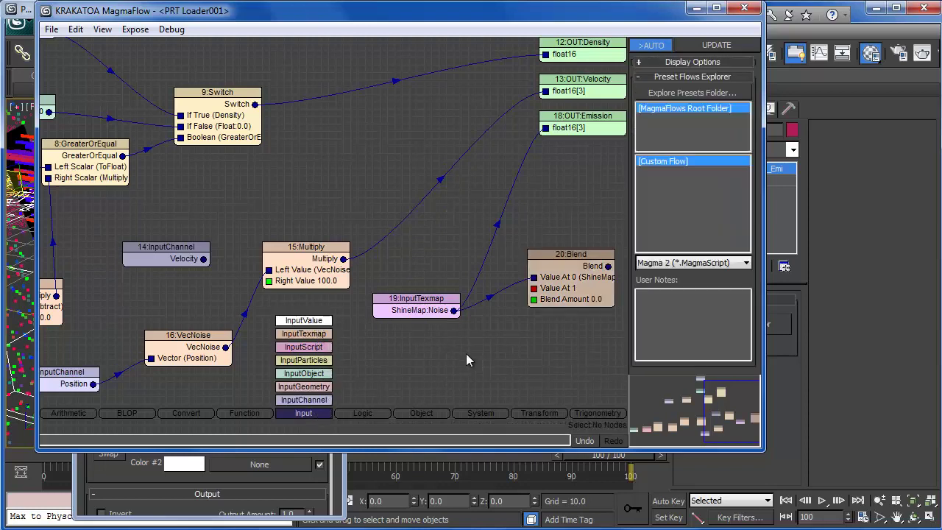
drag(302, 320, 429, 350)
middle_drag(520, 345, 454, 335)
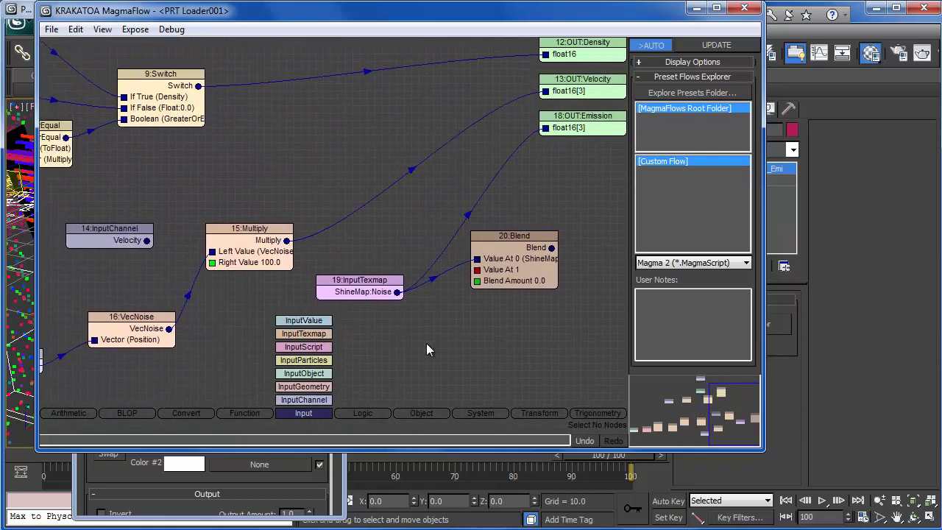
drag(300, 321, 427, 332)
drag(424, 331, 478, 360)
Step: Feed the Blend node's Value At 1 from a new vector InputValue node of [0,0,0] placed below the InputTexmap node
drag(478, 271, 429, 321)
mouse_move(475, 399)
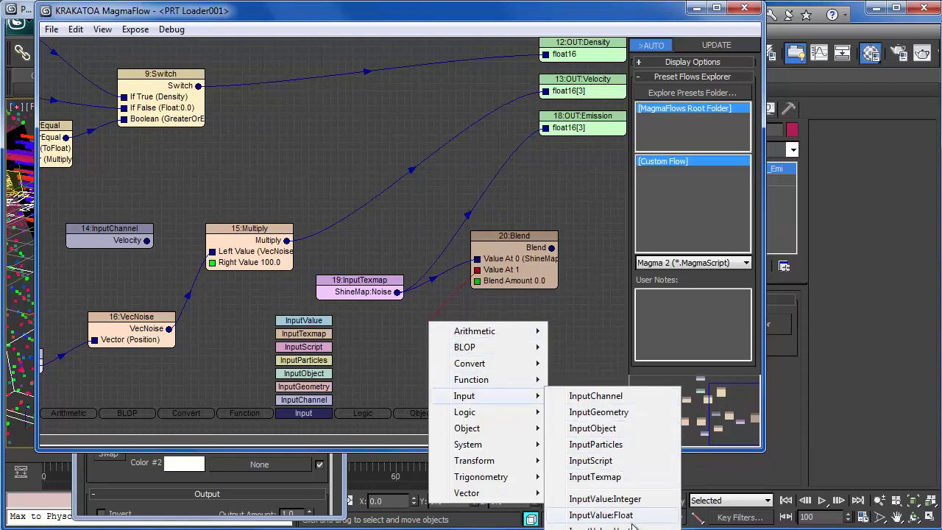
click(610, 515)
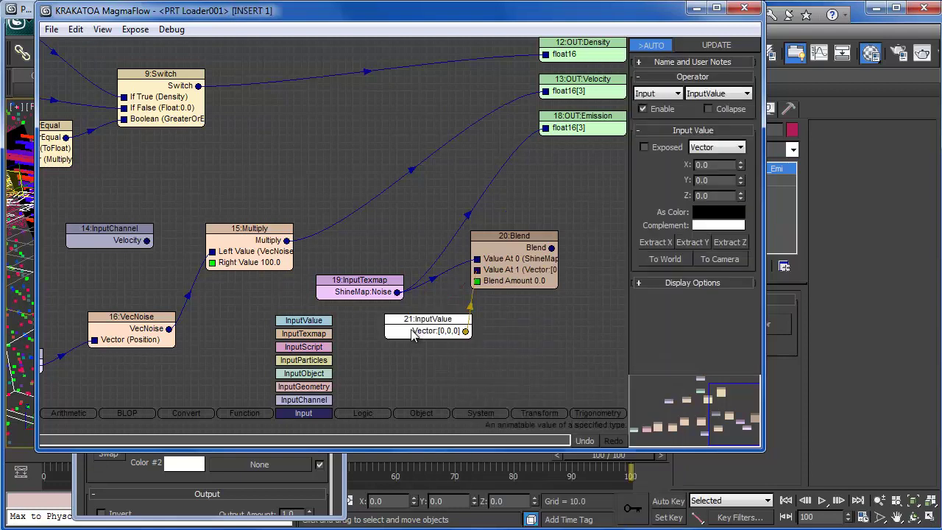
drag(466, 319, 427, 316)
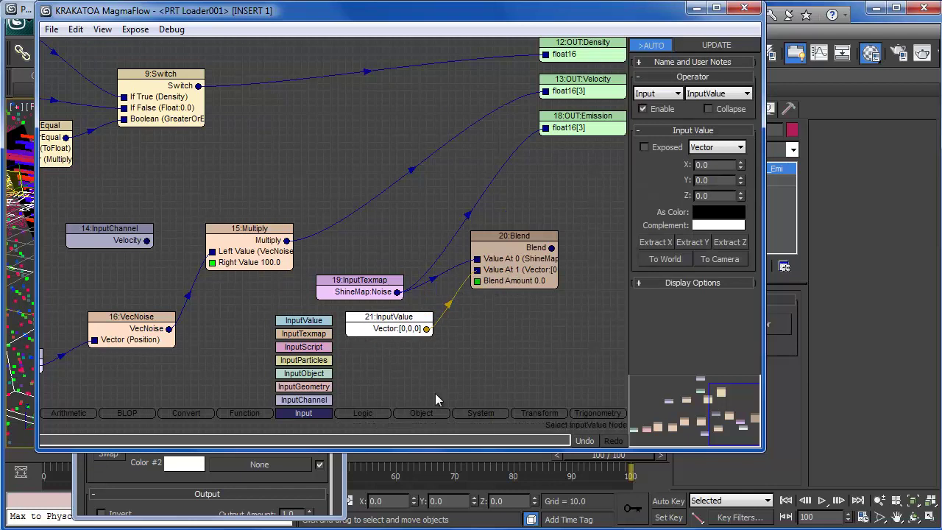
click(297, 413)
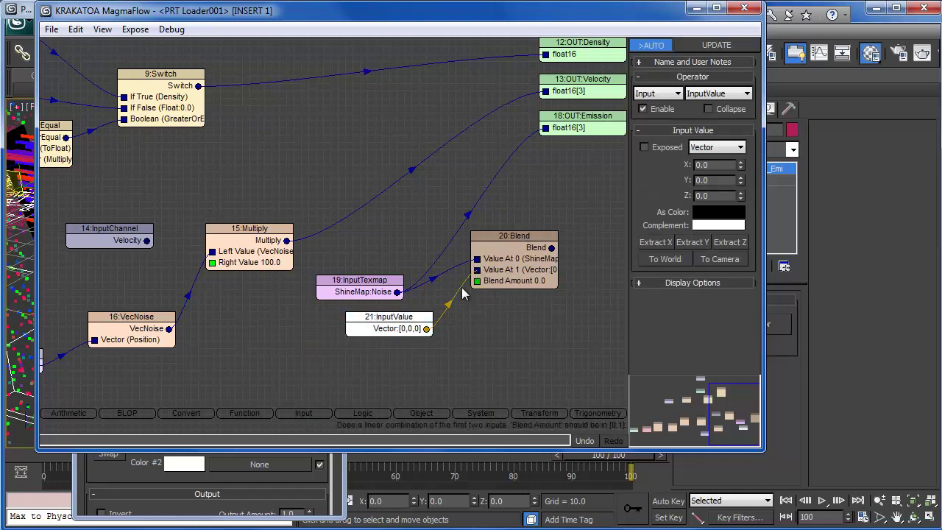
Step: Connect the Blend node's output to the Emission output and test-render frame 100
middle_drag(506, 296, 471, 317)
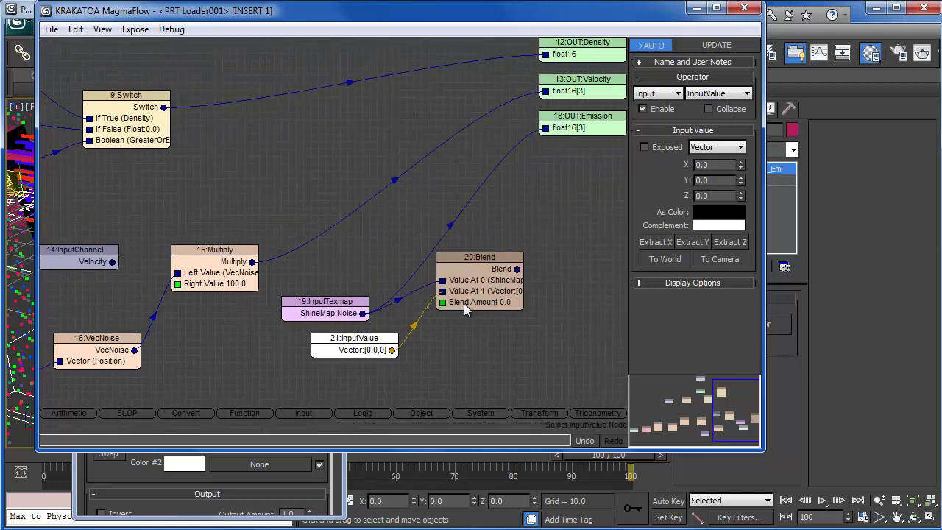
drag(518, 269, 545, 129)
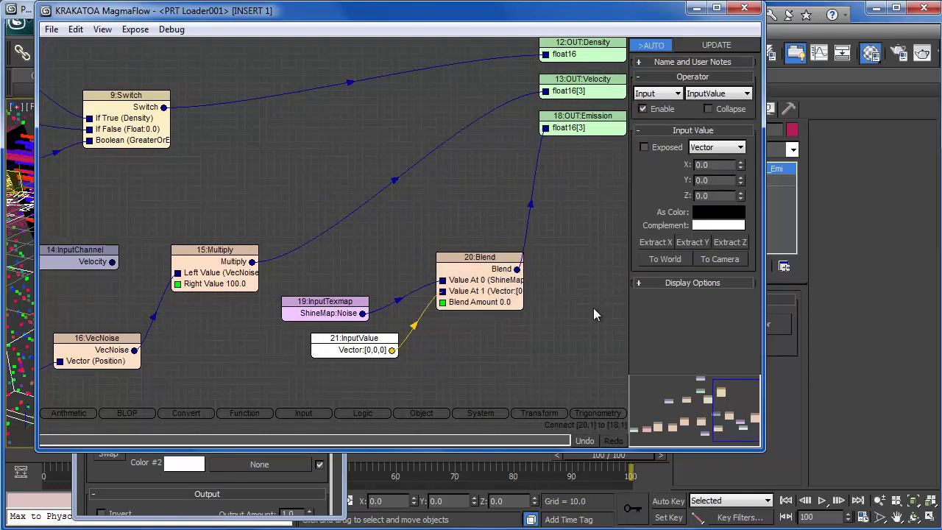
click(856, 352)
key(F9)
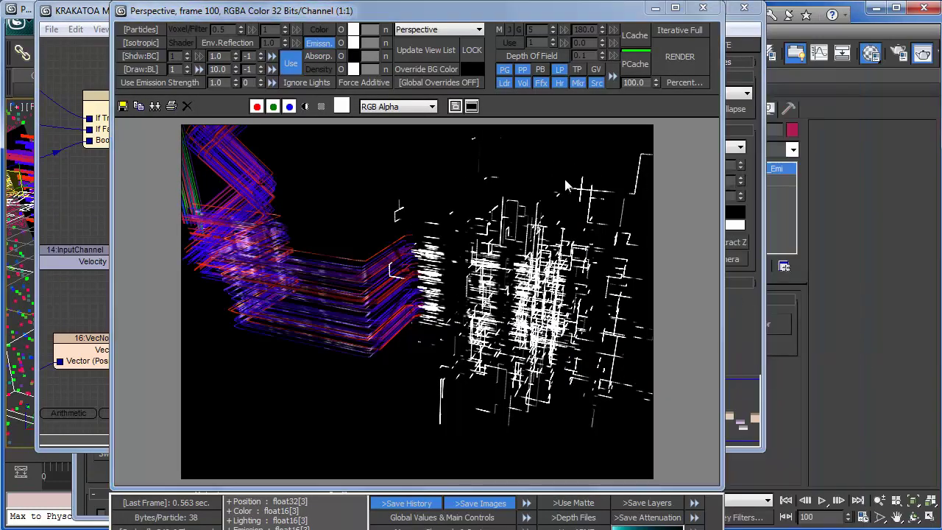
Step: Clear the render and editor windows away, orbit the perspective view to a new angle, and test-render frame 100
click(701, 9)
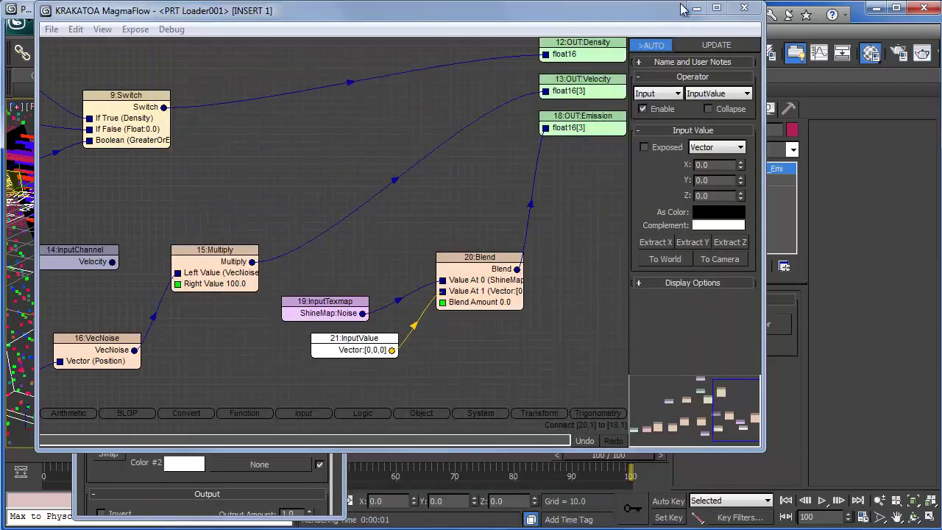
click(695, 10)
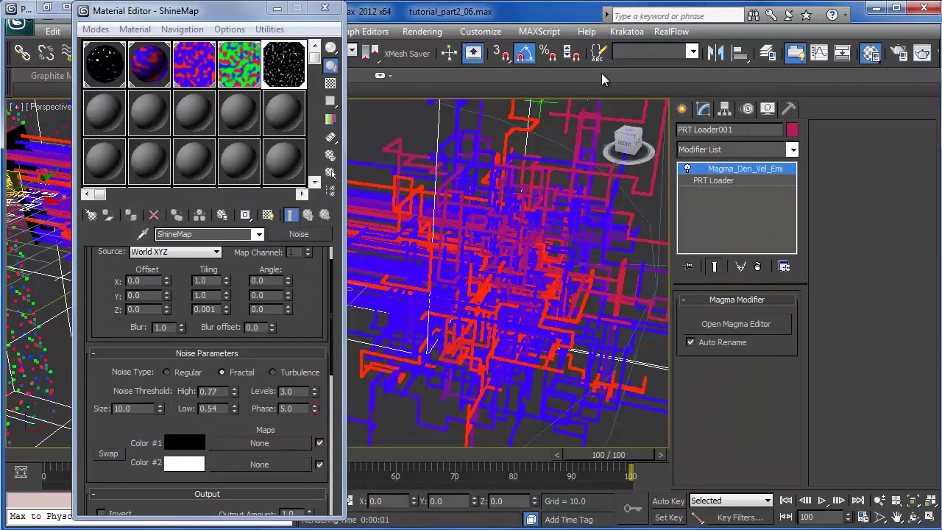
click(276, 9)
alt+middle_drag(343, 316, 408, 314)
scroll(408, 314, up, 1)
scroll(408, 314, down, 1)
key(shift+q)
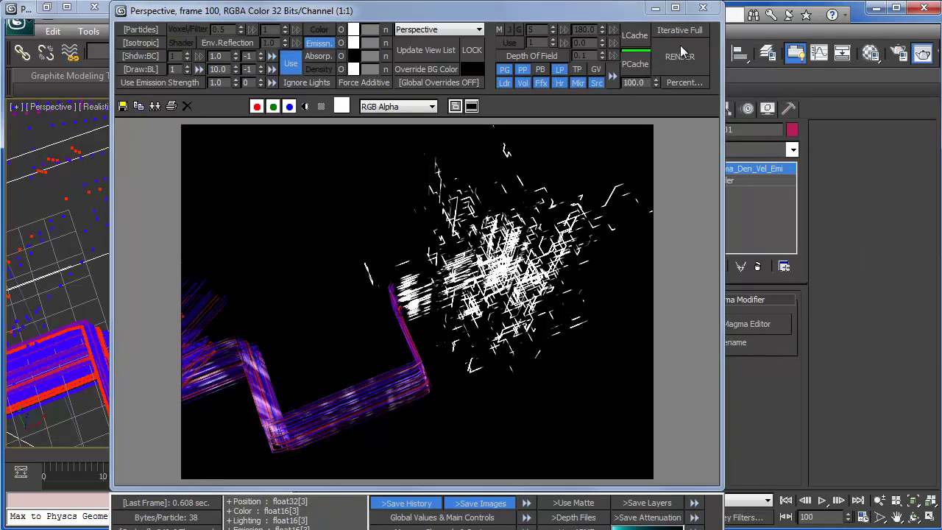
Step: Go to frame 0 and test-render it from the same angle to compare the emission
click(703, 8)
click(47, 472)
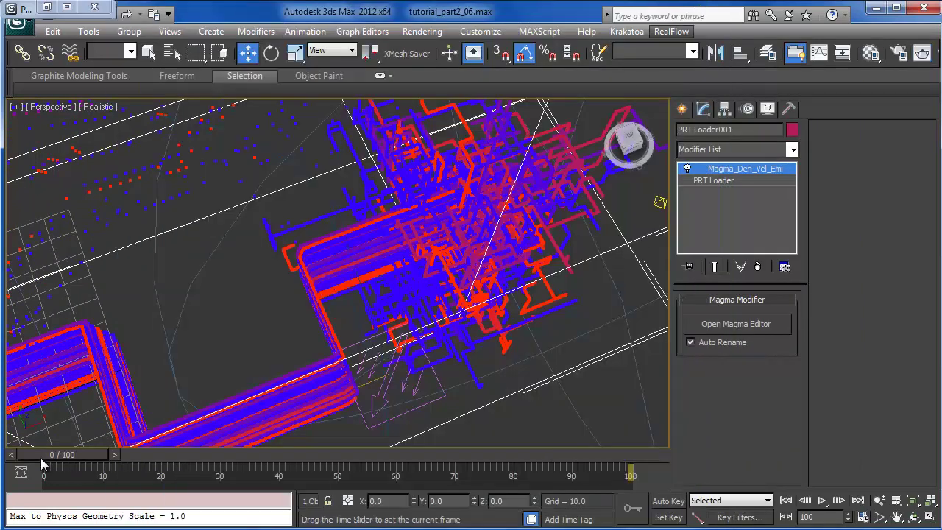
key(shift+q)
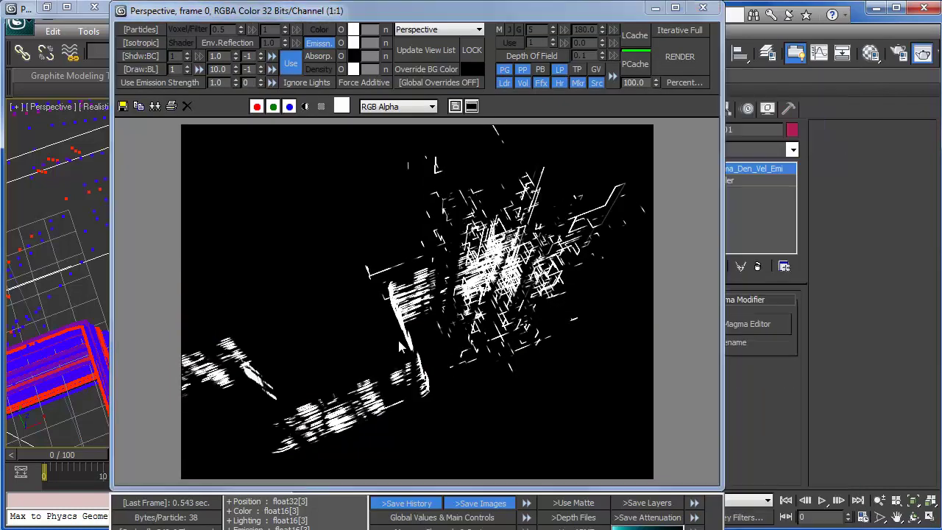
click(703, 9)
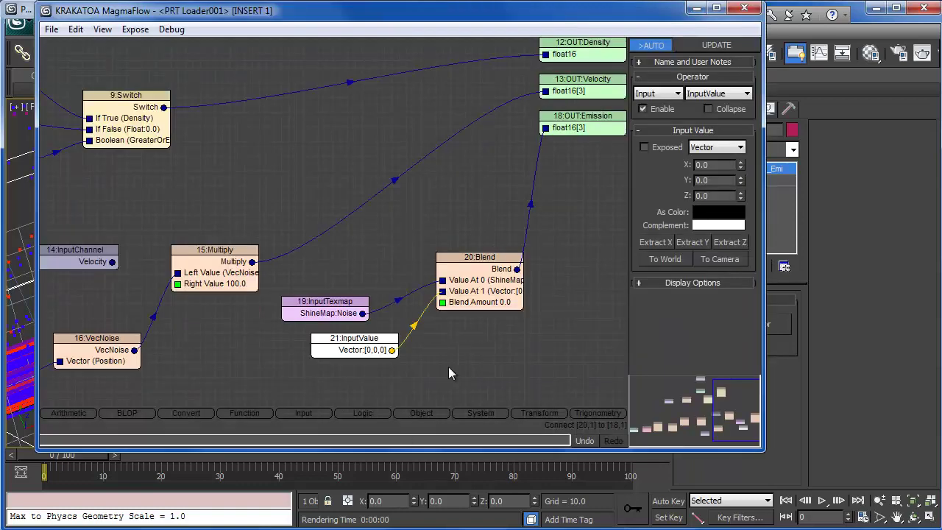
Step: Add an Arithmetic Multiply node beside the Blend node and connect the Blend output to its Left Value input
middle_drag(474, 366, 398, 364)
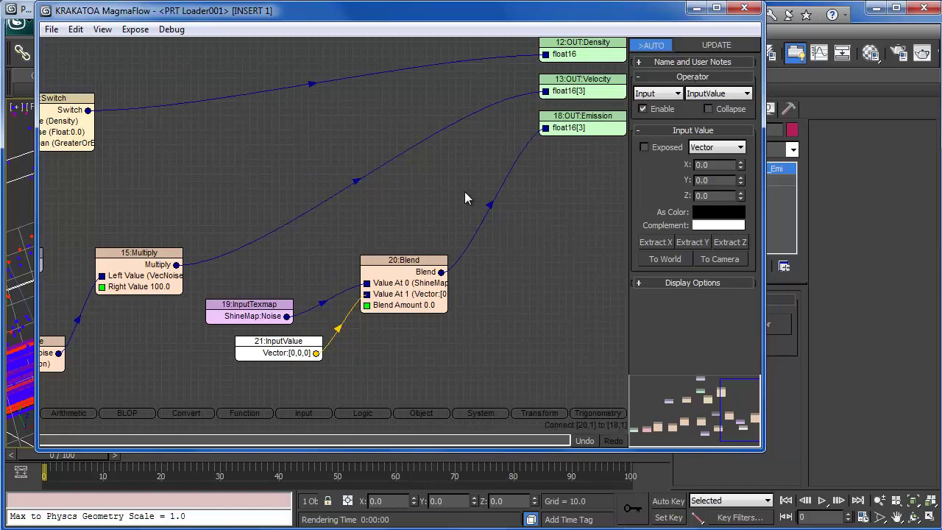
middle_drag(122, 117, 164, 138)
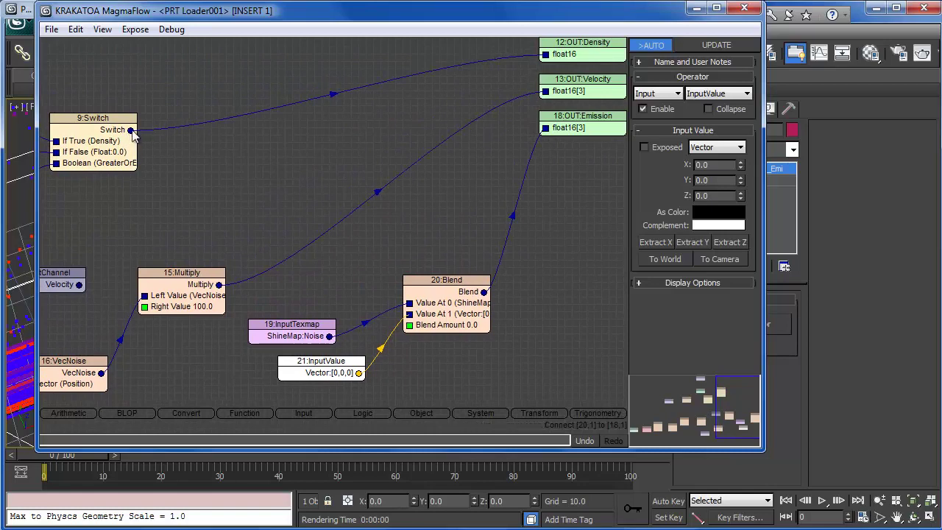
click(568, 231)
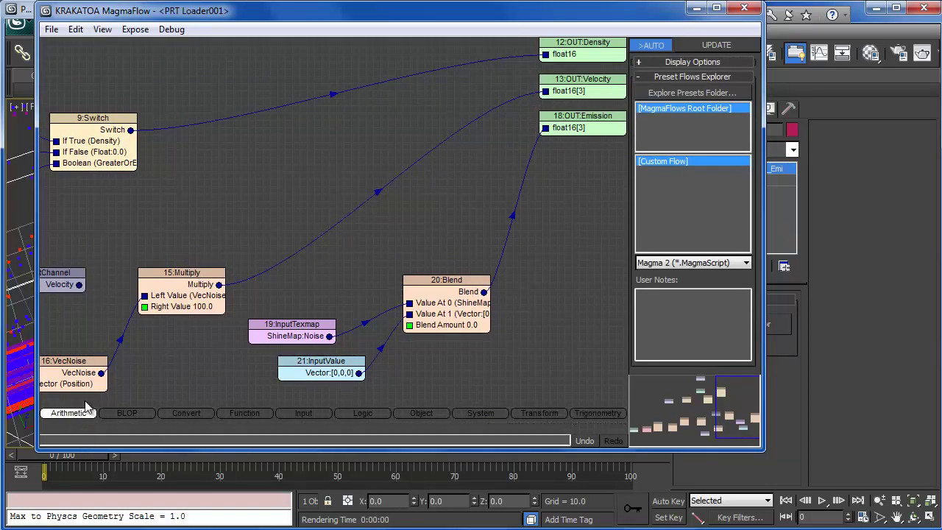
mouse_move(68, 413)
drag(71, 309, 484, 292)
Step: Try linking the Switch output to the new Multiply node's Right Value, and move that node farther from the Blend node
drag(527, 233, 133, 131)
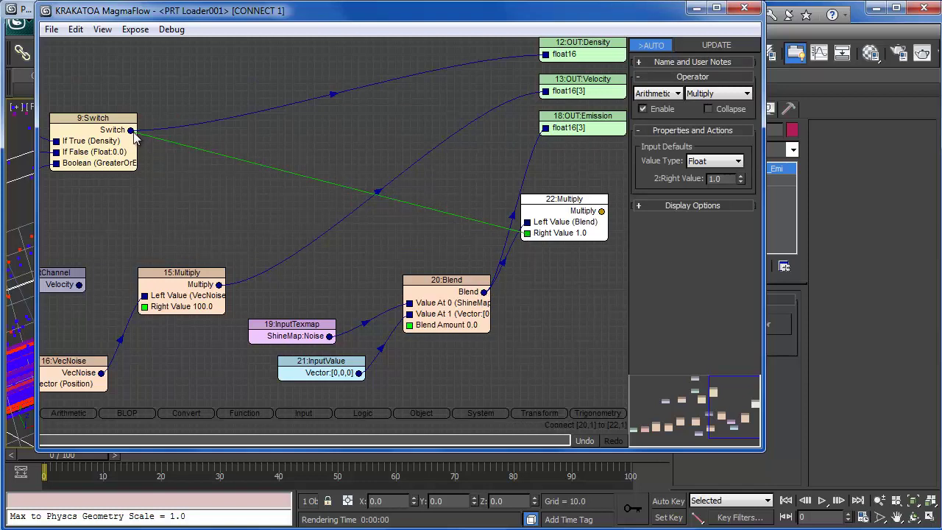
drag(133, 134, 432, 232)
drag(548, 273, 549, 272)
click(557, 210)
drag(557, 210, 580, 218)
middle_drag(547, 312, 535, 333)
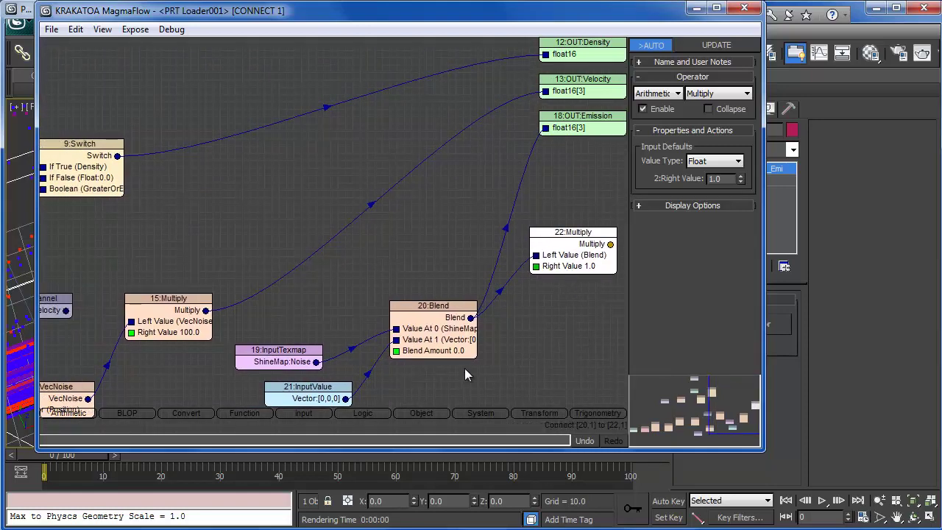
drag(561, 234, 590, 241)
click(561, 320)
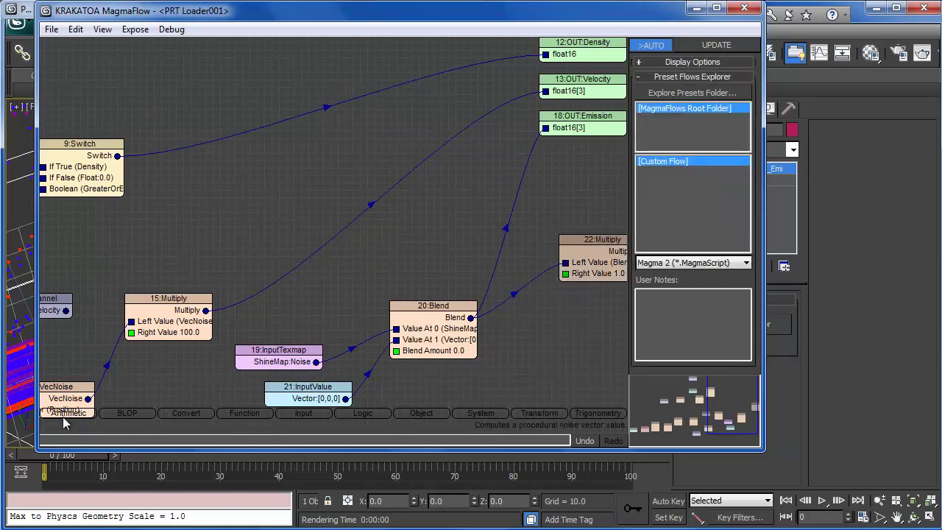
Step: Add a second Multiply node above Blend, feed the Switch output into its Left Value, and connect it to the first Multiply's Right Value
middle_drag(170, 367, 94, 348)
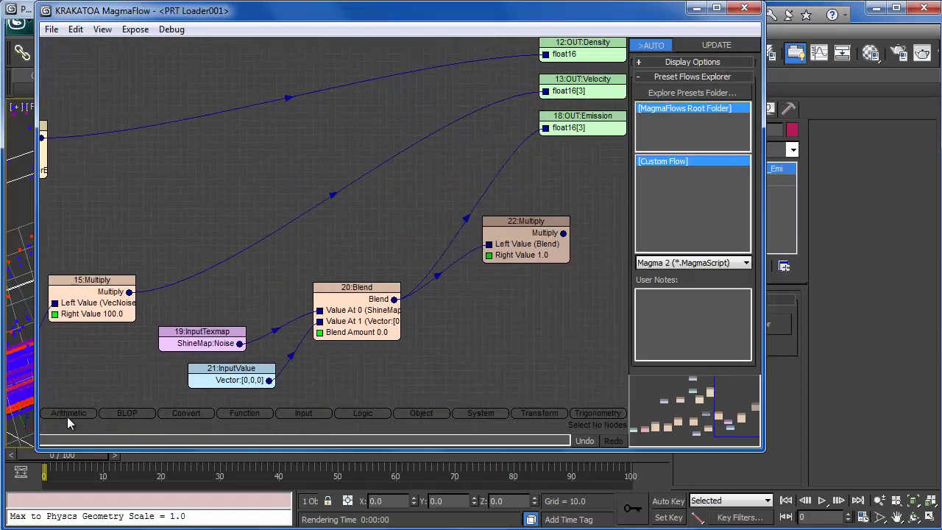
click(68, 413)
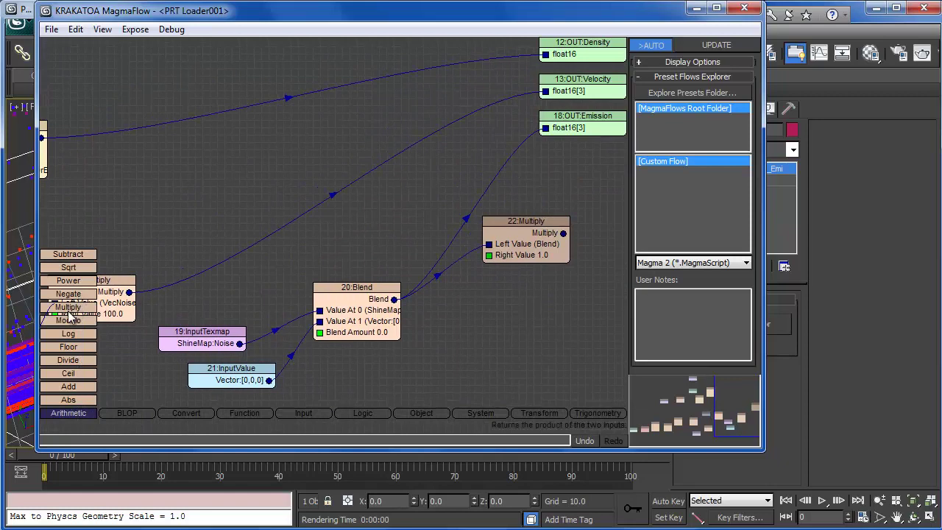
drag(69, 307, 301, 244)
middle_drag(301, 245, 378, 246)
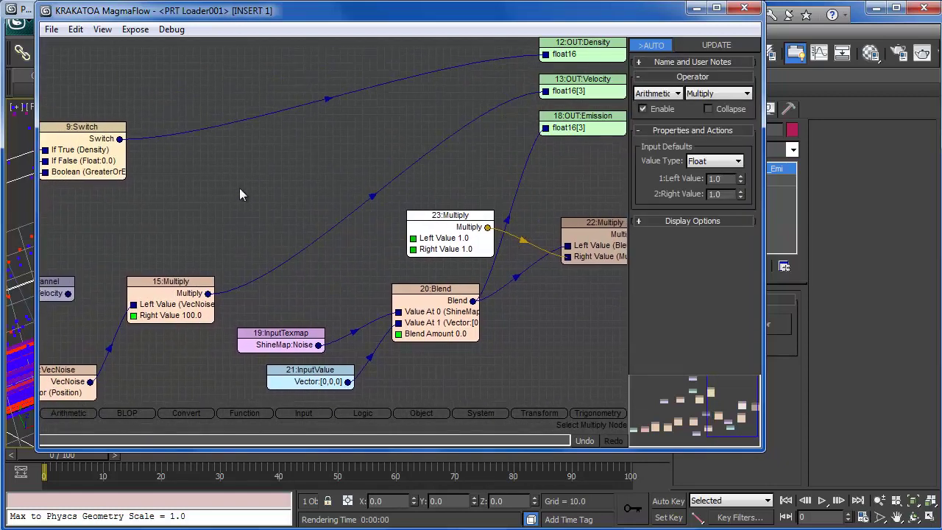
drag(119, 139, 414, 238)
middle_drag(521, 283, 472, 287)
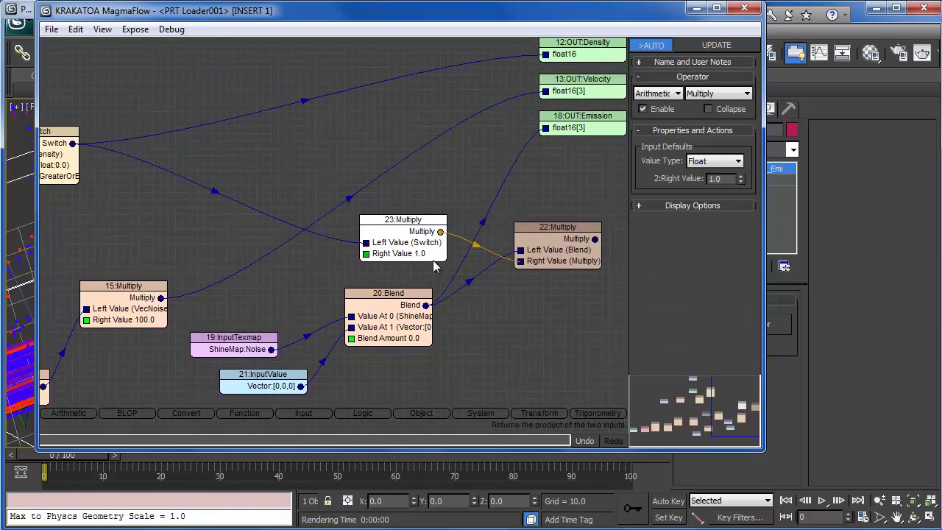
Step: Align the final Multiply node with the second one, connect its output to the Emission output, and test-render frame 0
drag(553, 239, 583, 232)
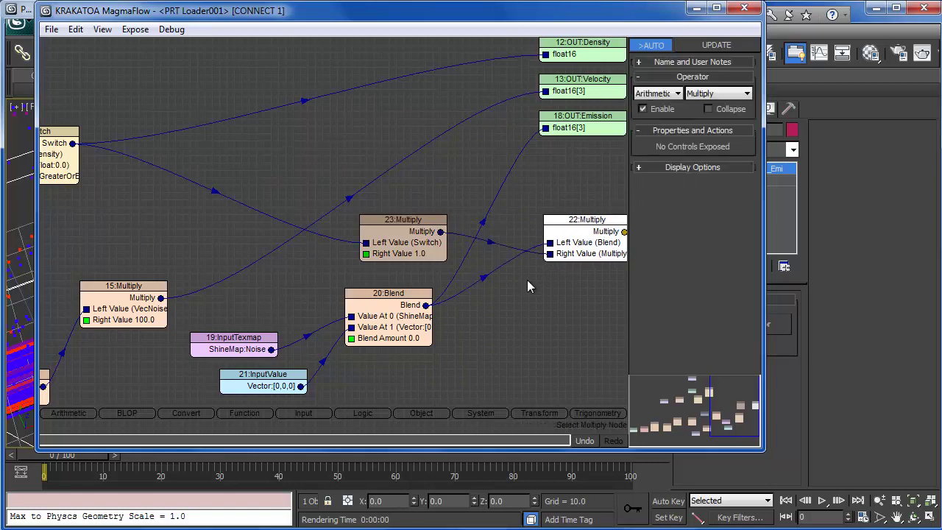
middle_drag(541, 315, 490, 312)
drag(540, 259, 545, 129)
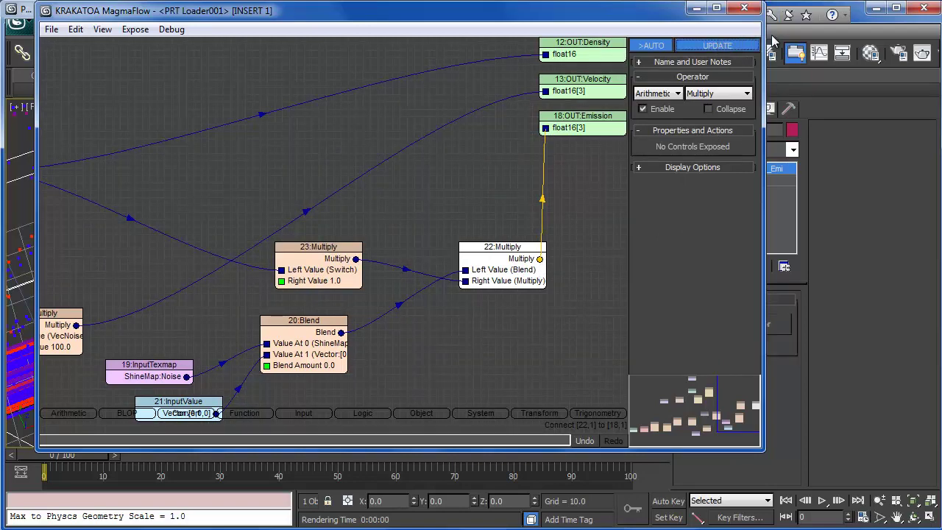
click(862, 20)
key(shift+q)
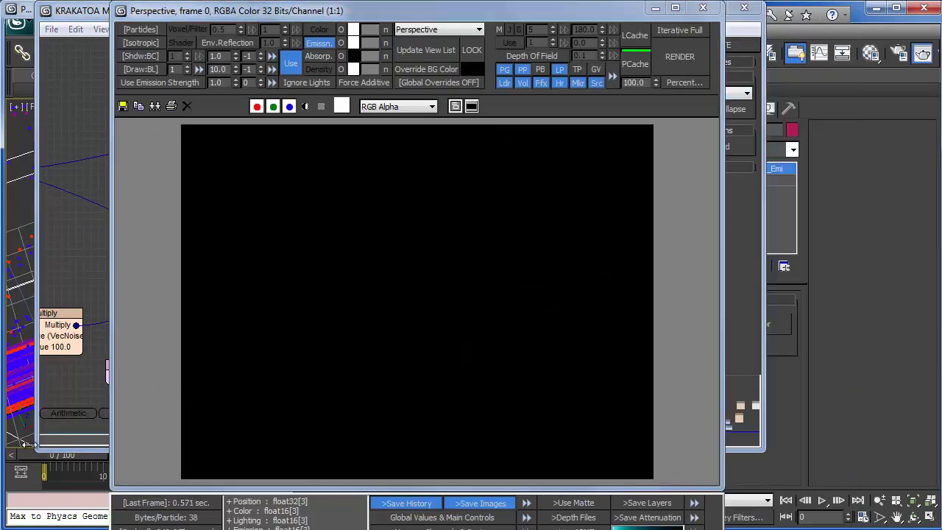
Step: Set the current frame to 17 and test-render it to check the combined emission
drag(815, 517, 751, 514)
text(1)
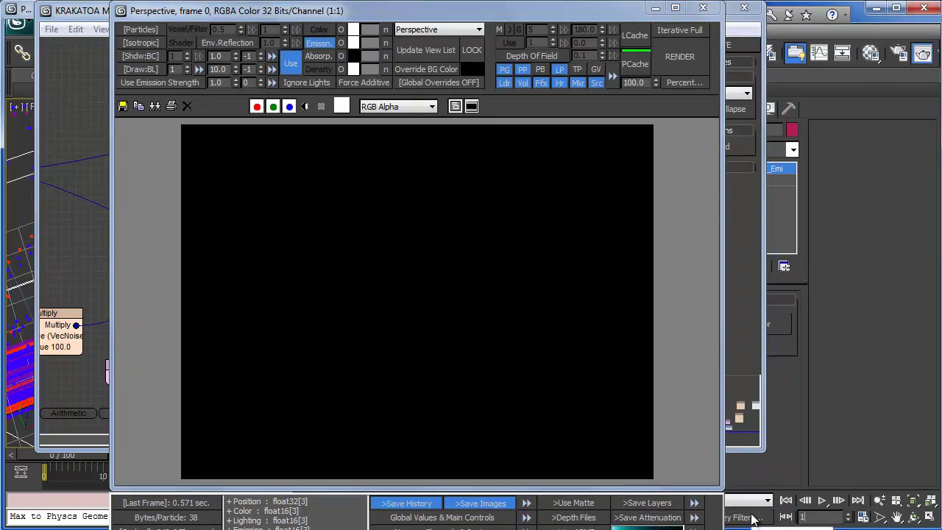
text(7)
key(Return)
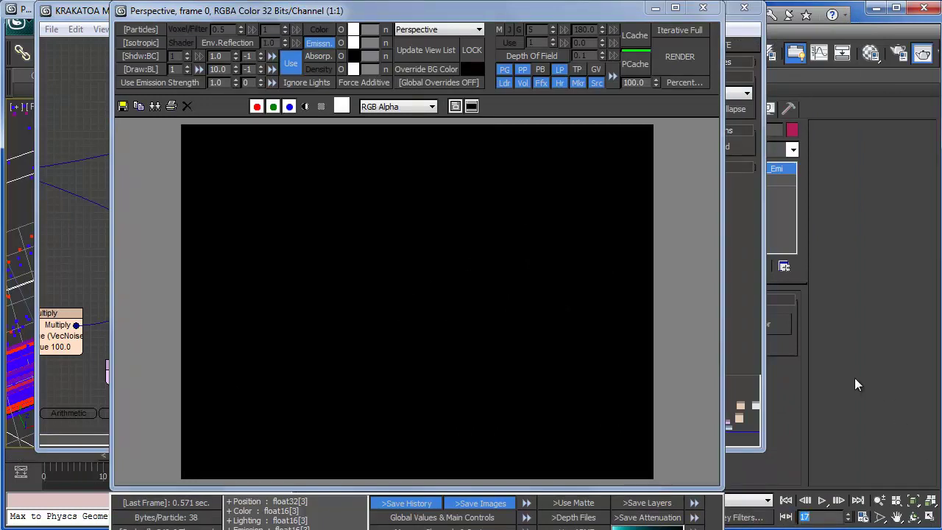
right_click(31, 402)
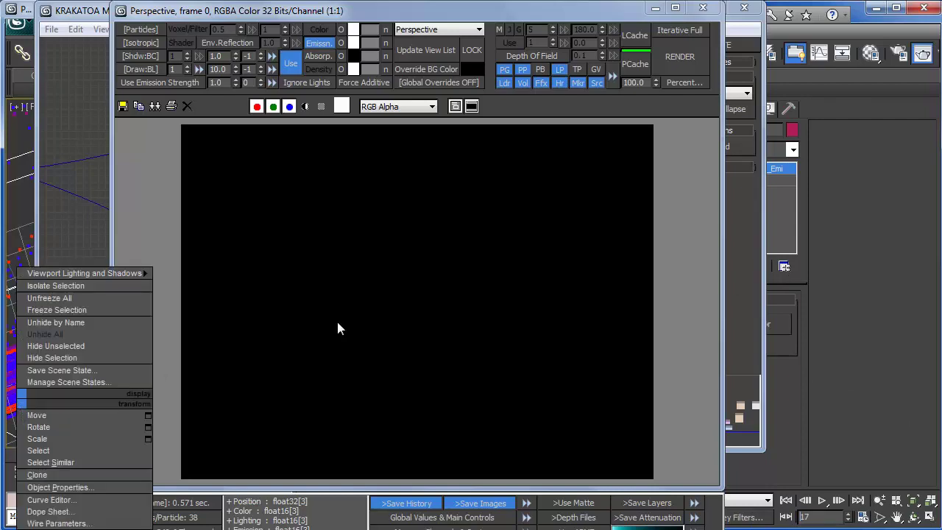
click(818, 31)
key(F9)
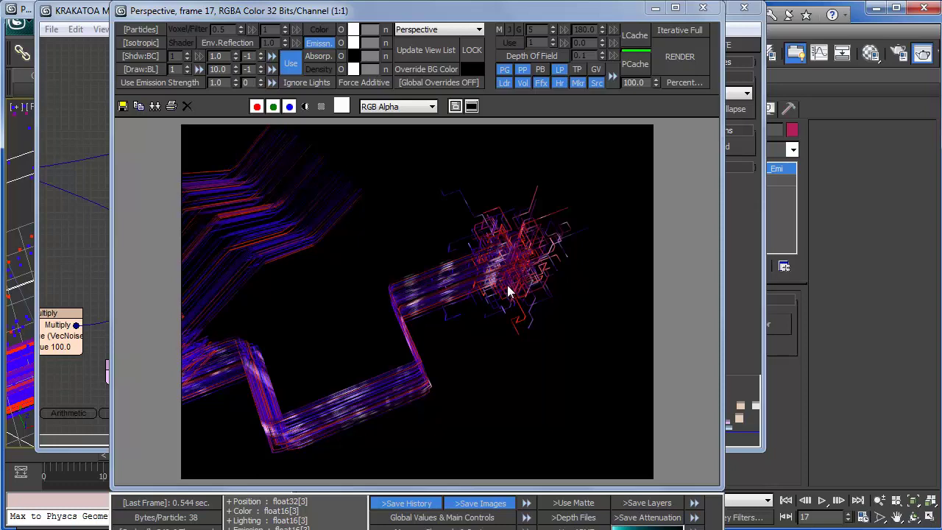
Step: Set the Right Value of the Multiply node fed by Switch to 0.5, test-rendering frame 17 to judge the streak brightness
click(655, 7)
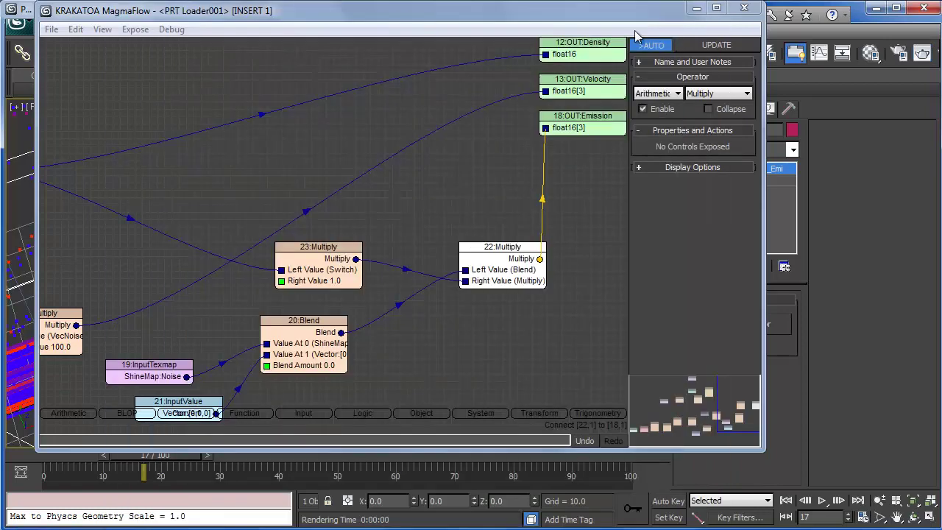
click(315, 261)
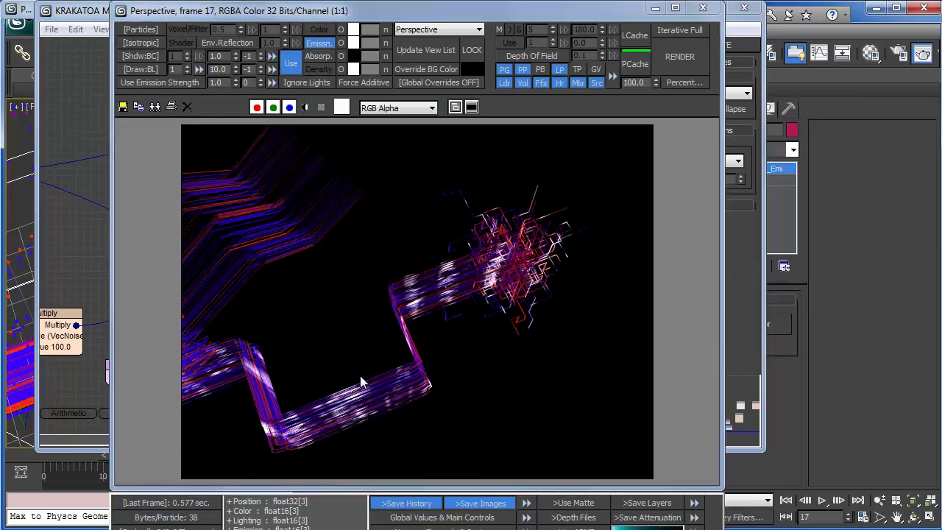
click(655, 8)
drag(723, 179, 660, 180)
text(0.1)
text(0.5)
key(Return)
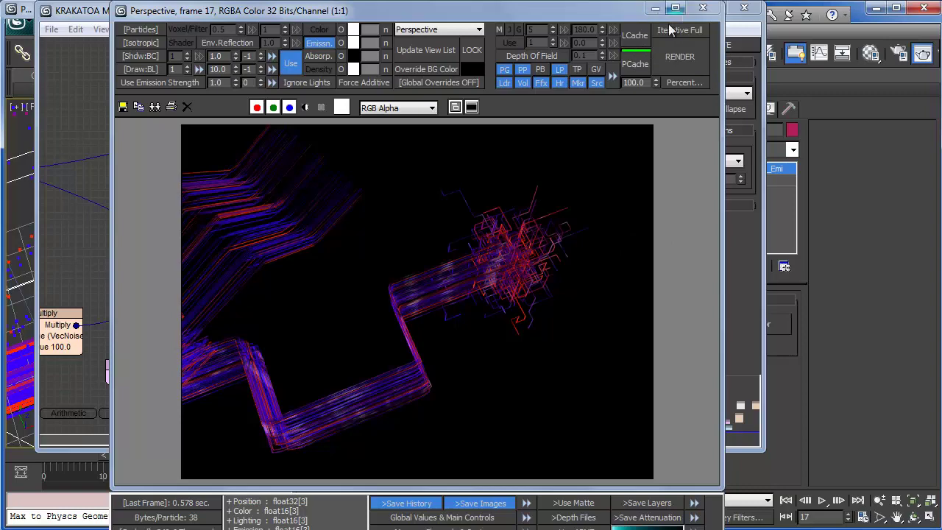
Step: Render the animation over frames 0 to 100 to preview the streaks, and cancel it partway through
click(671, 54)
click(631, 430)
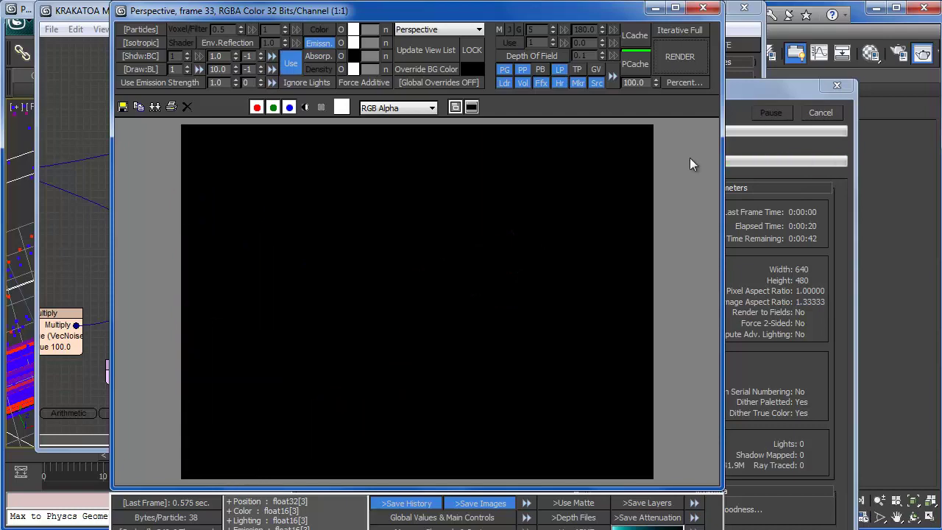
click(828, 117)
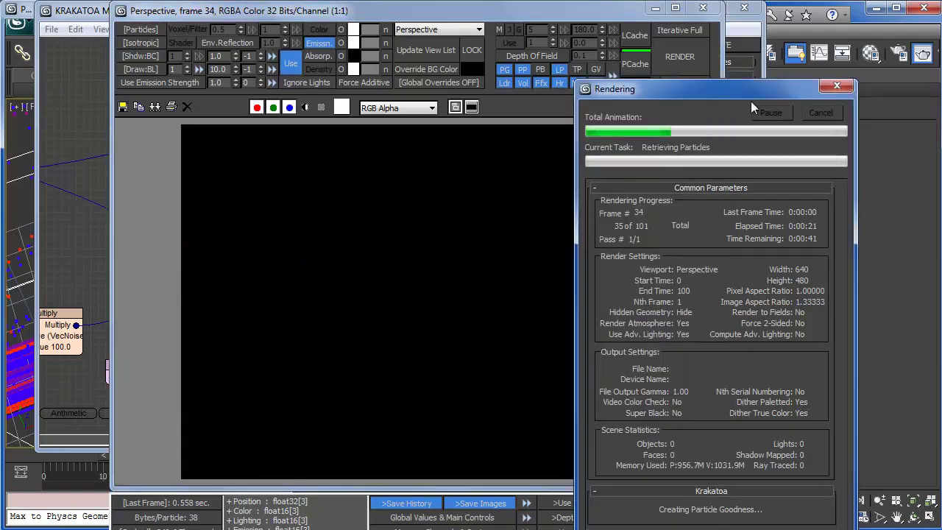
Step: Return to the Emission branch of the Magma flow and move the Blend node slightly closer to the Multiply node it feeds
click(653, 9)
middle_drag(548, 329, 491, 344)
middle_drag(182, 174, 242, 154)
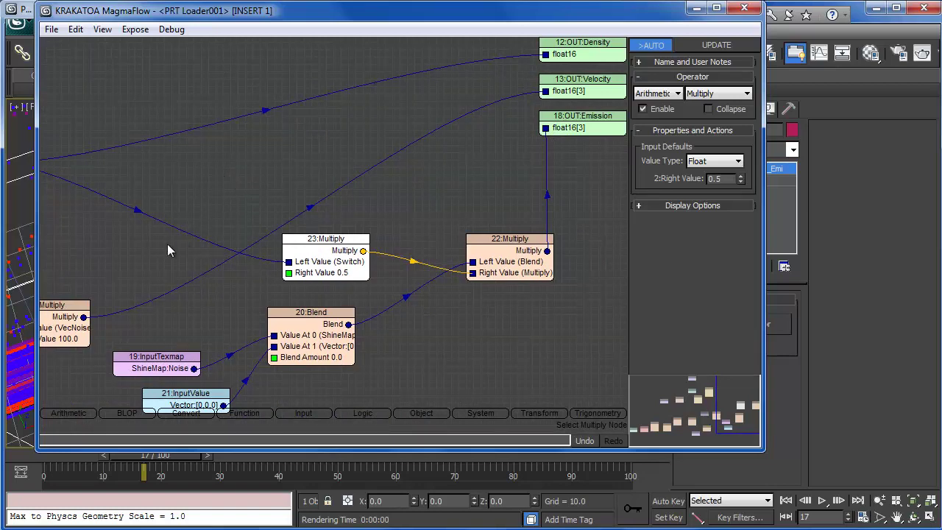
middle_drag(507, 299, 480, 308)
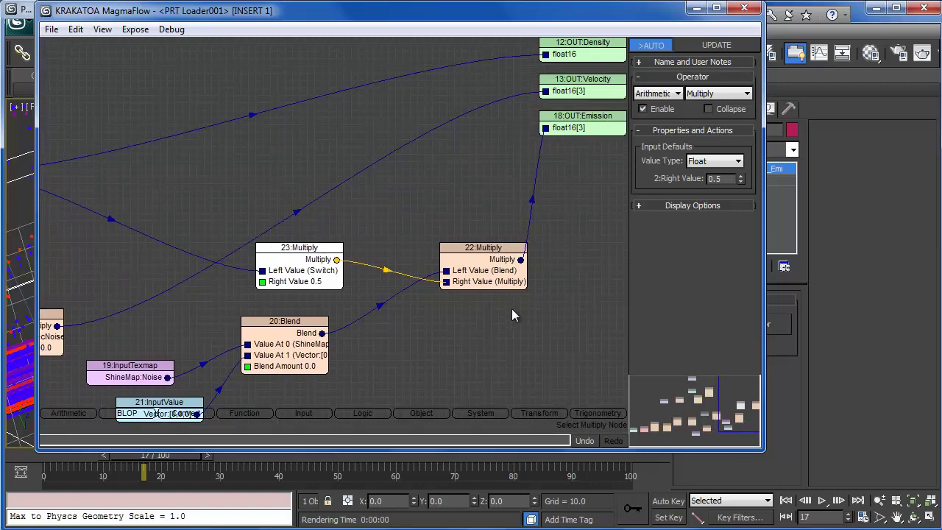
middle_drag(512, 309, 443, 264)
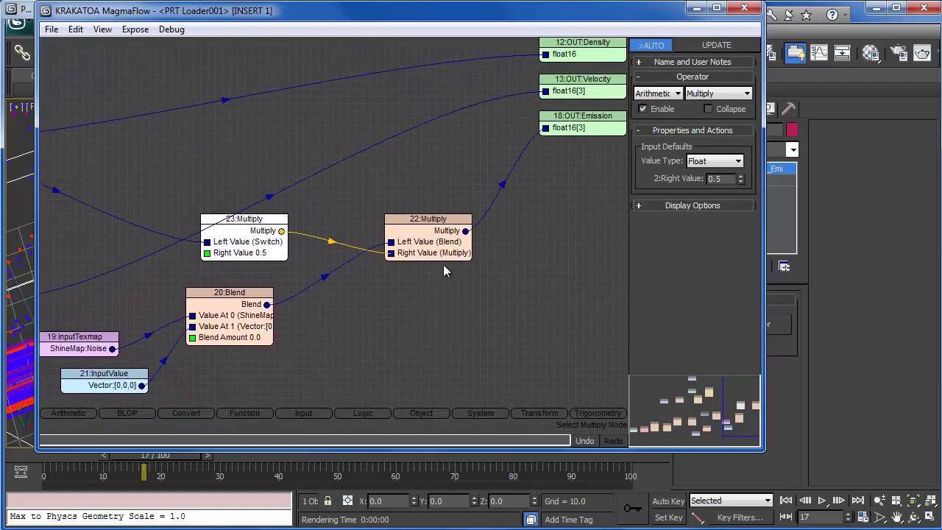
middle_drag(457, 313, 433, 313)
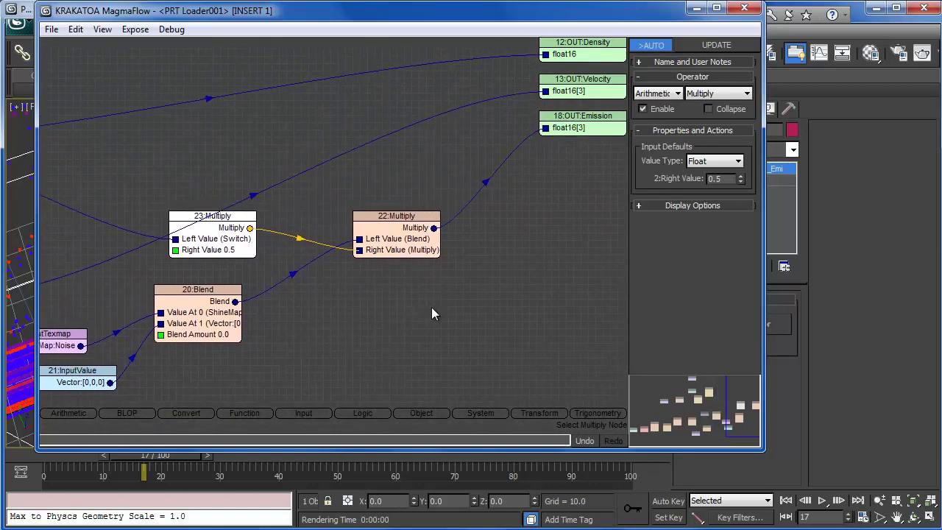
middle_drag(519, 258, 486, 254)
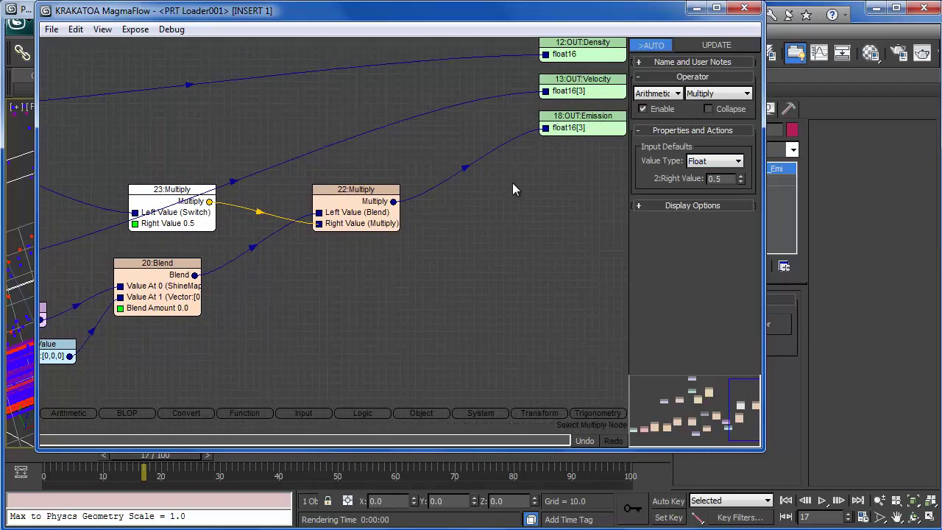
mouse_move(513, 182)
middle_down()
mouse_move(487, 215)
mouse_move(517, 197)
middle_up()
middle_drag(458, 245, 423, 350)
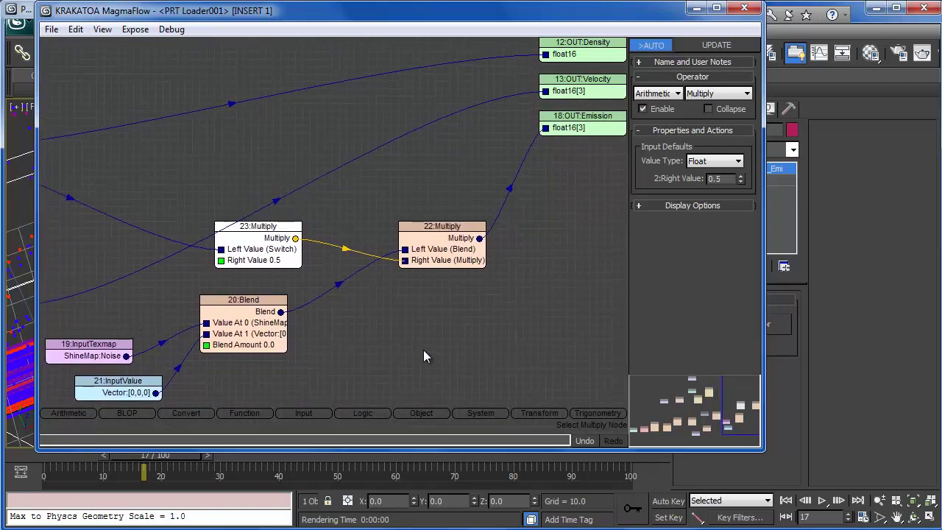
drag(272, 324, 301, 331)
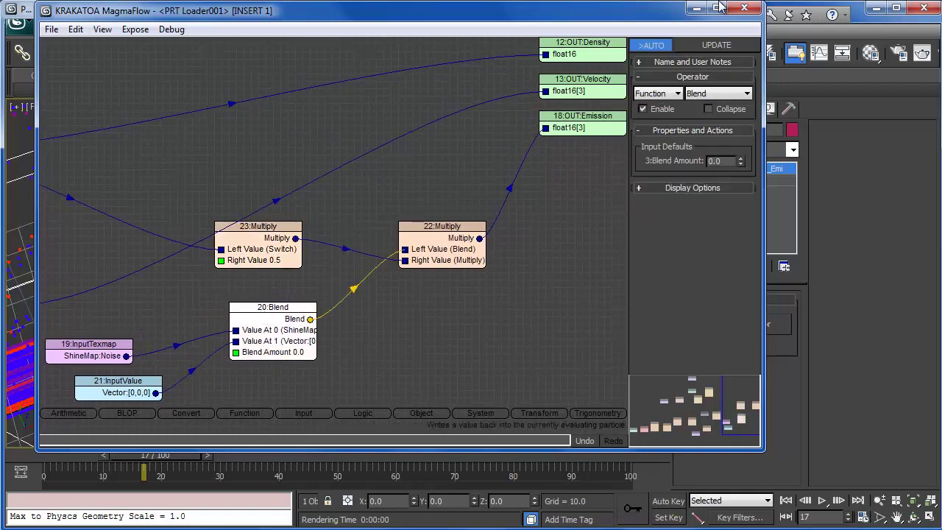
Step: Put the Magma editor aside and examine the particle streaks and surrounding scene in the Perspective view from closer and farther out
click(696, 8)
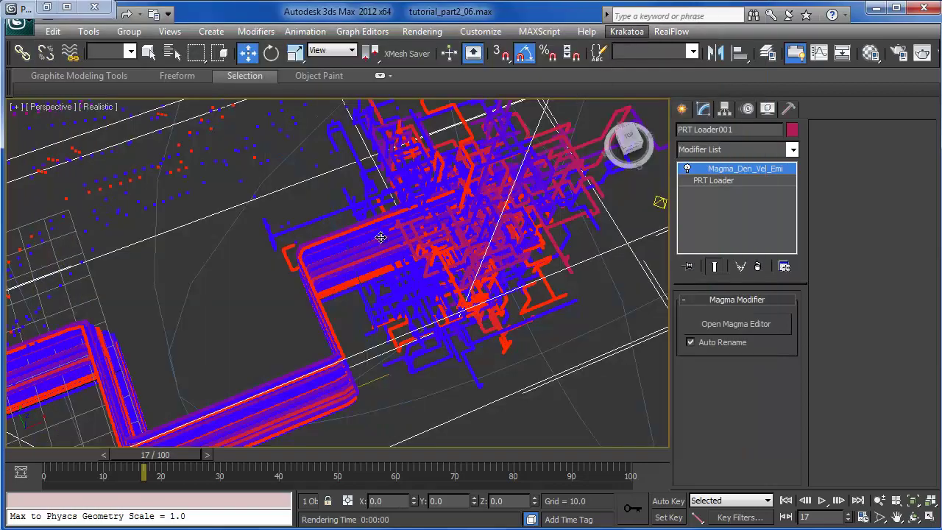
alt+middle_drag(375, 238, 346, 239)
scroll(346, 238, down, 3)
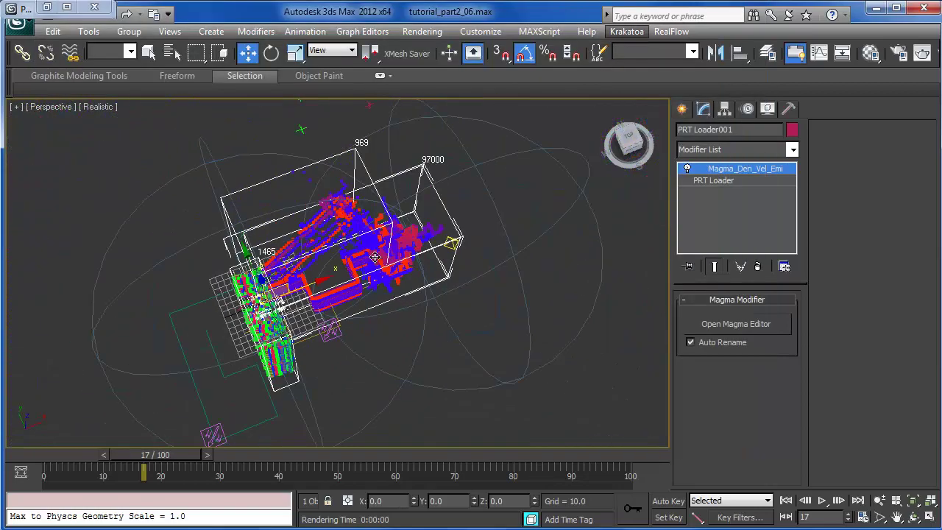
scroll(472, 259, up, 3)
middle_drag(443, 286, 335, 282)
alt+middle_drag(394, 267, 366, 230)
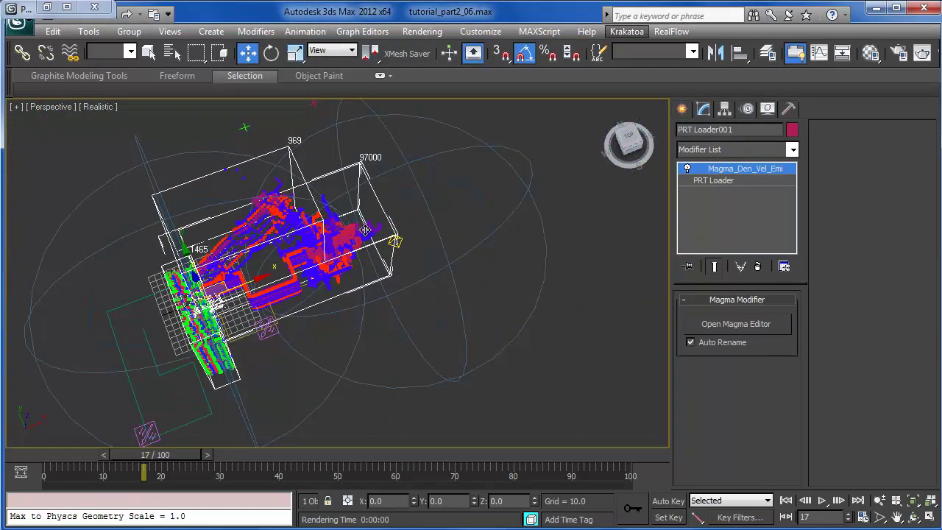
middle_drag(462, 280, 490, 307)
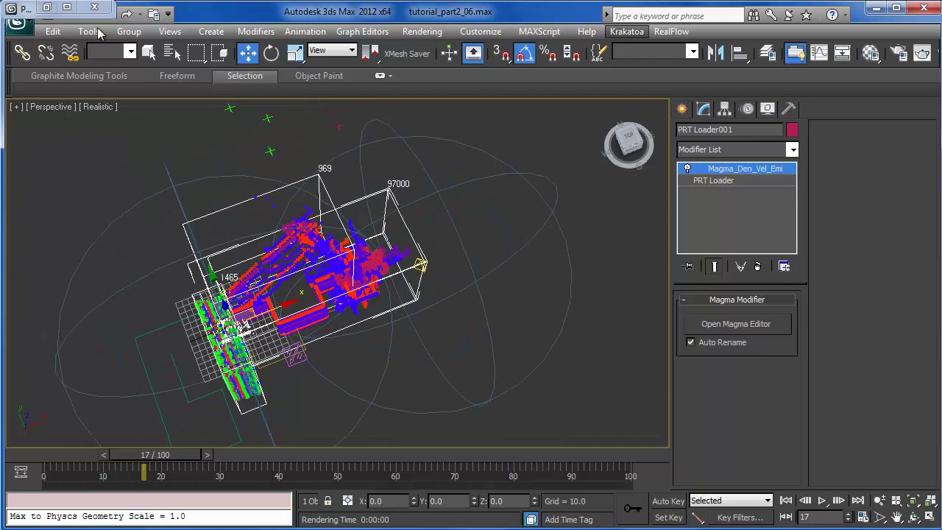
drag(30, 9, 353, 15)
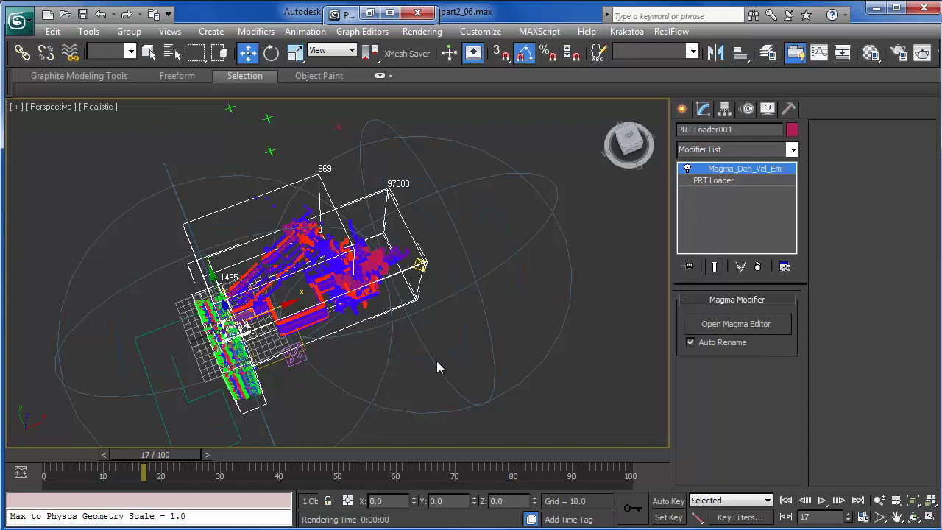
middle_drag(437, 368, 446, 341)
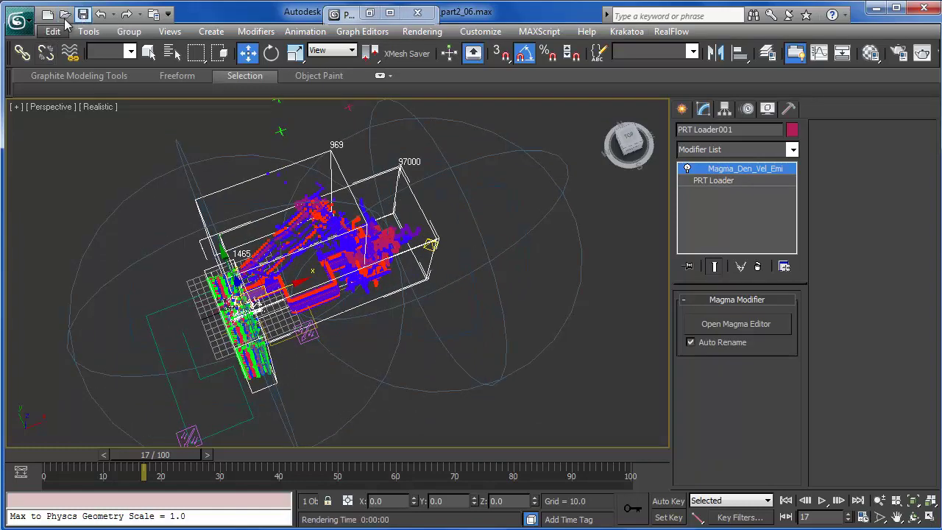
Step: Reset to a new empty scene without saving the current one
click(14, 25)
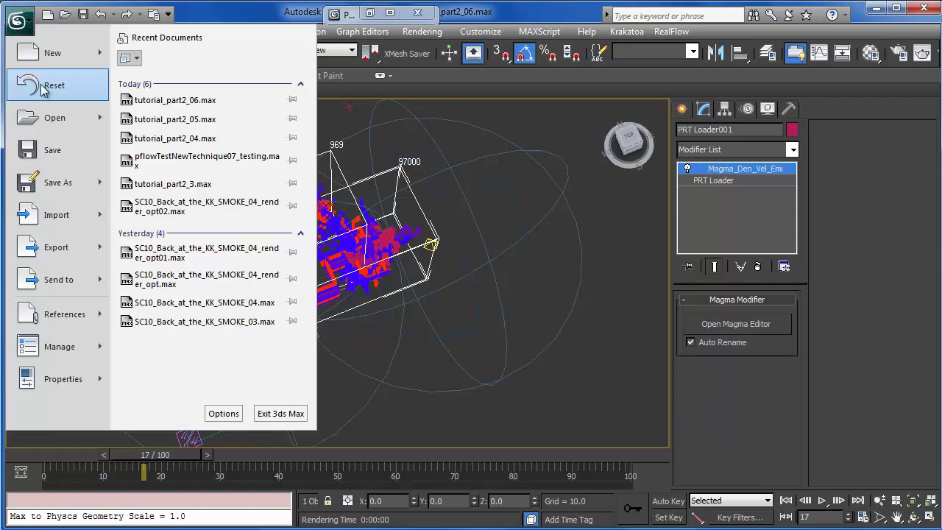
click(46, 87)
click(432, 297)
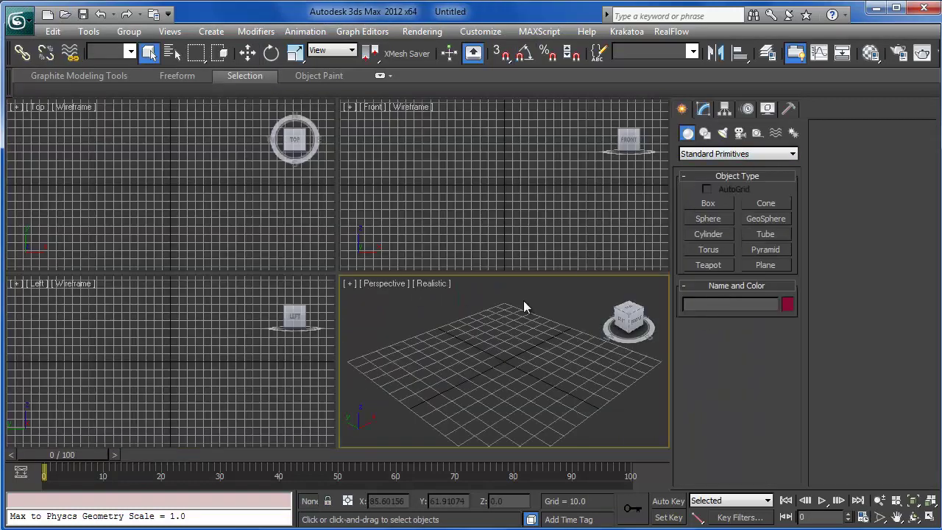
Step: Open Particle View and add a Standard Flow, enlarging the window to work with its Birth operator
key(6)
drag(39, 281, 53, 138)
middle_drag(144, 202, 213, 118)
click(110, 158)
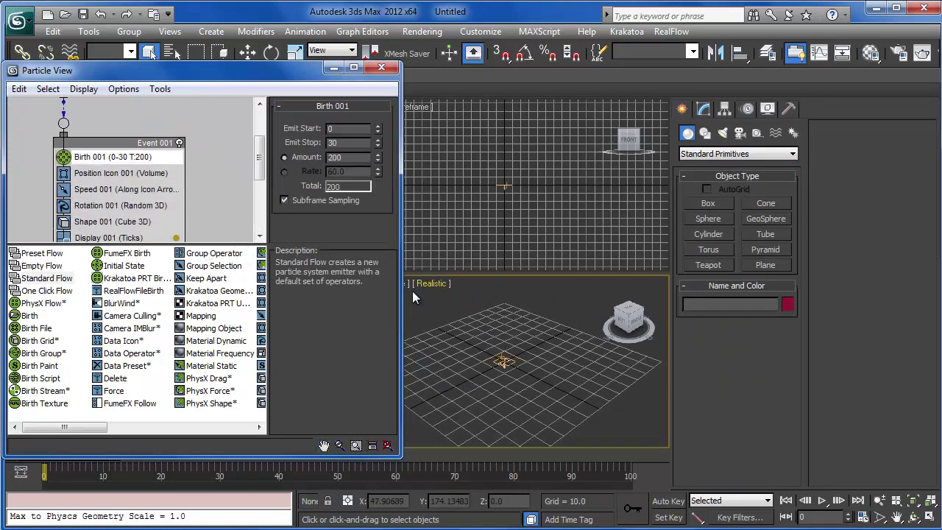
drag(397, 458, 519, 491)
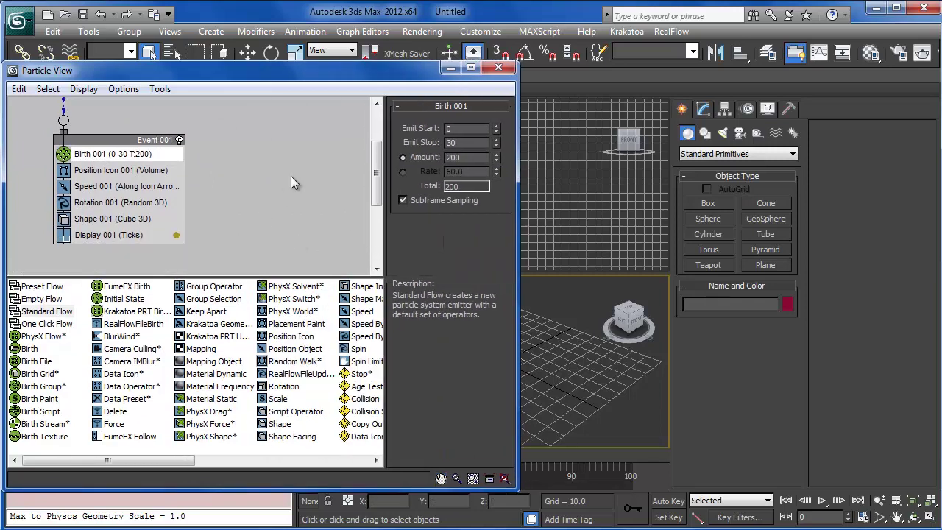
Step: Set the Birth operator's Emit Stop to frame 30
key(Tab)
drag(496, 145, 499, 128)
text(30)
key(Return)
click(455, 155)
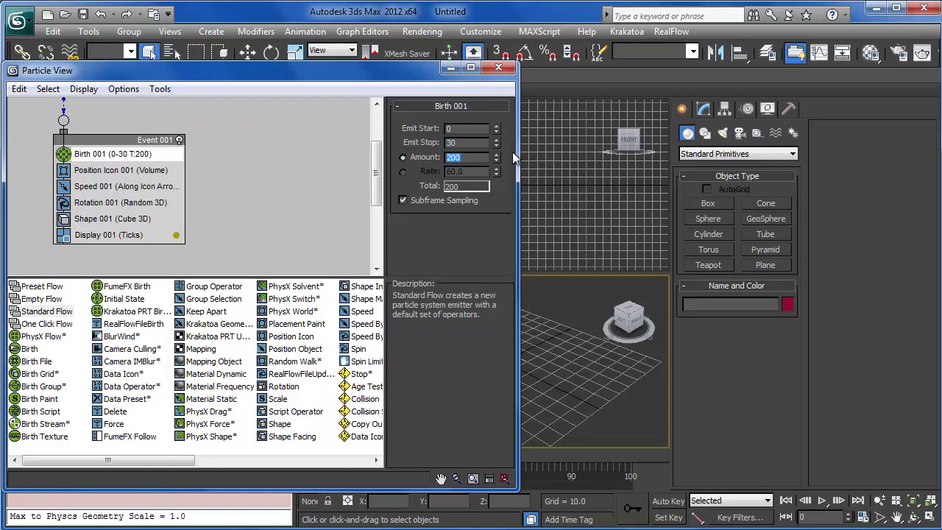
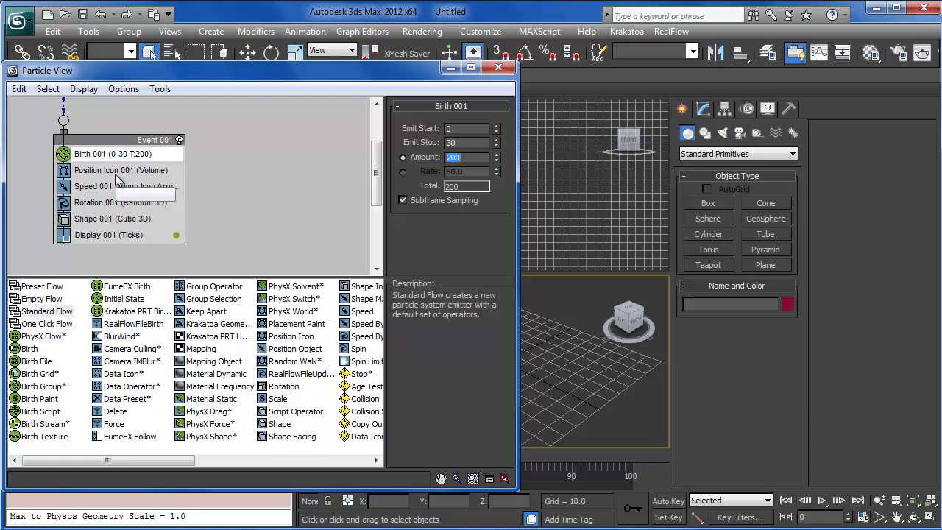
Step: Enable Distinct Points Only on the Position Icon operator
click(148, 170)
scroll(442, 165, down, 1)
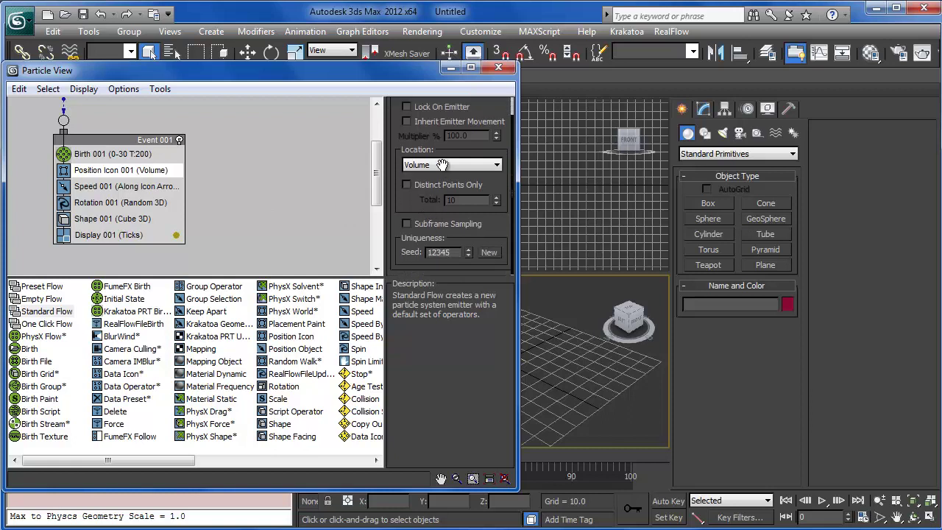
click(407, 185)
Step: Draw a zigzag Line spline with right-angle turns across the grid in the Perspective viewport
click(706, 133)
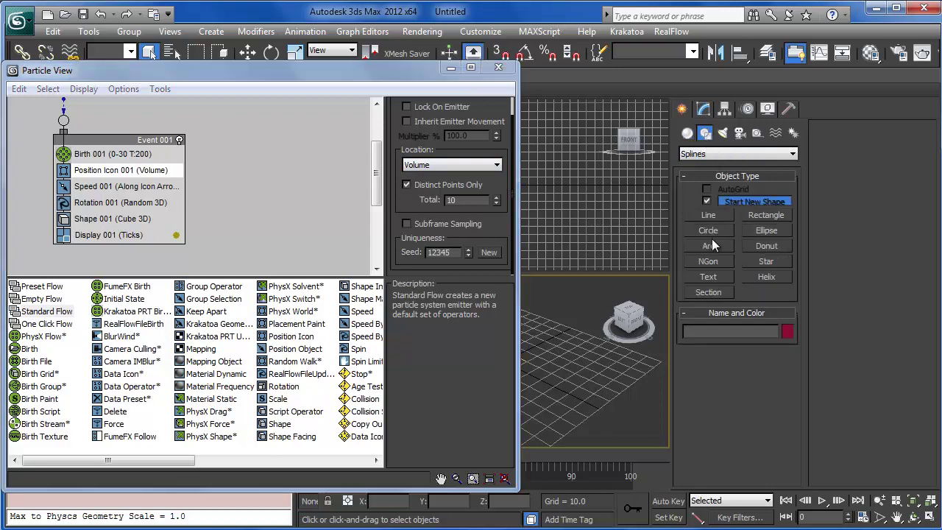
click(700, 215)
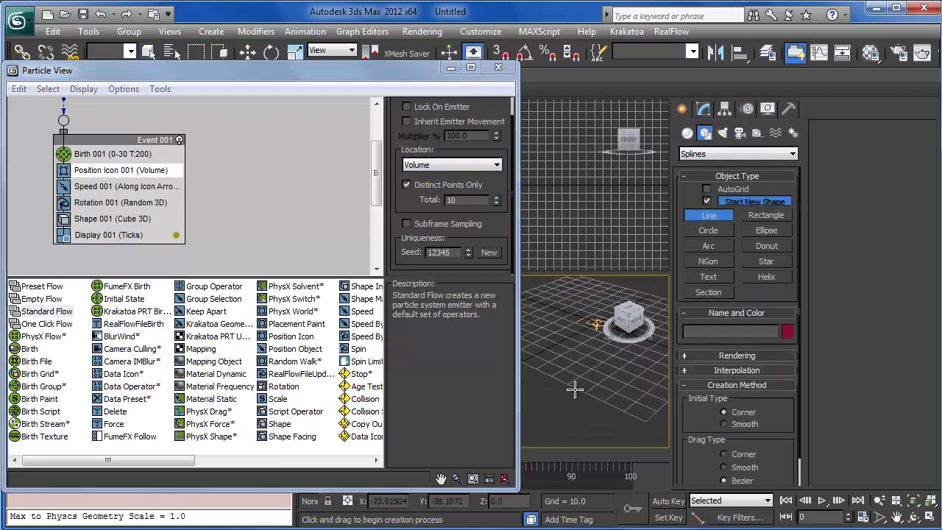
click(736, 455)
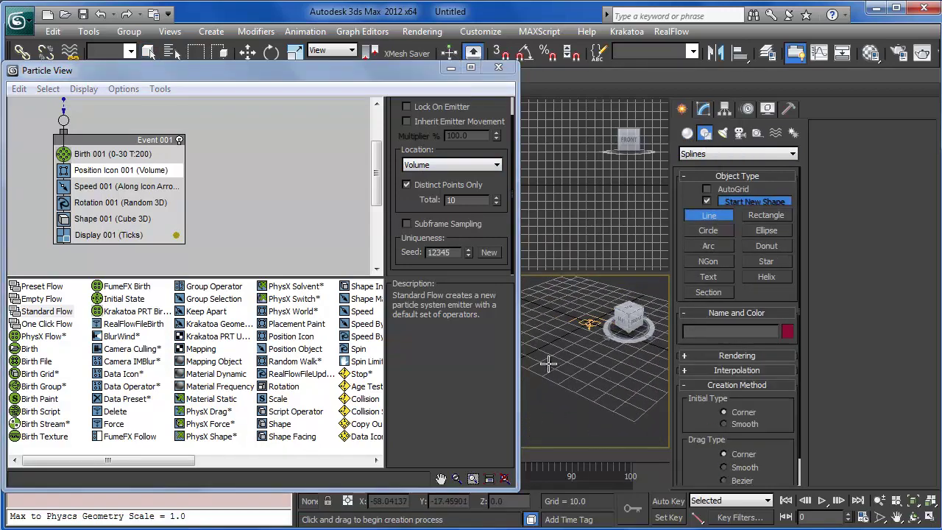
click(546, 363)
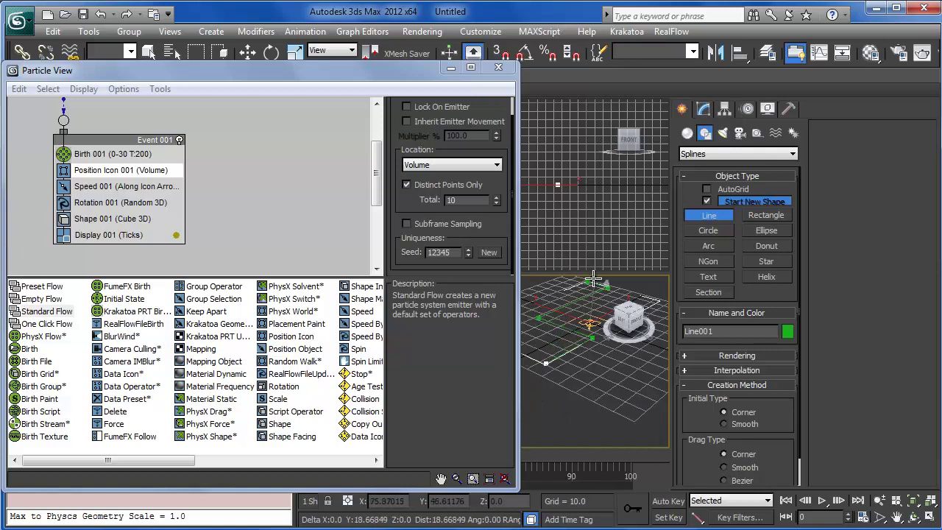
middle_drag(544, 309, 523, 349)
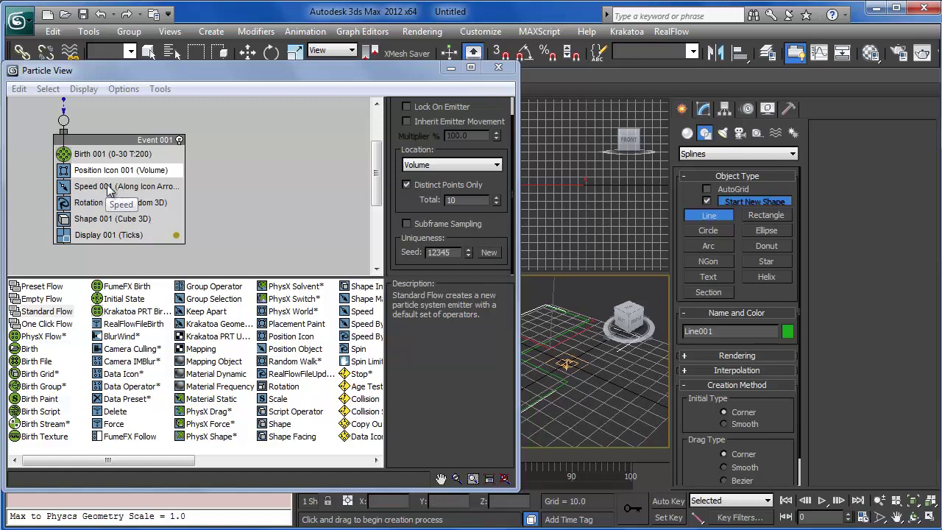
Step: Replace the Speed operator in Event 001 with a Speed By Icon operator and exit line creation
click(259, 392)
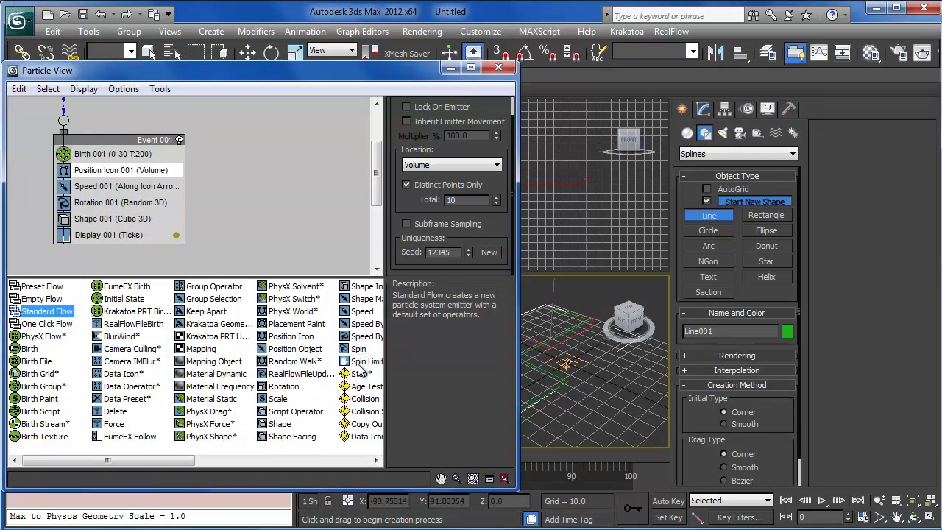
scroll(361, 339, down, 3)
drag(130, 326, 177, 186)
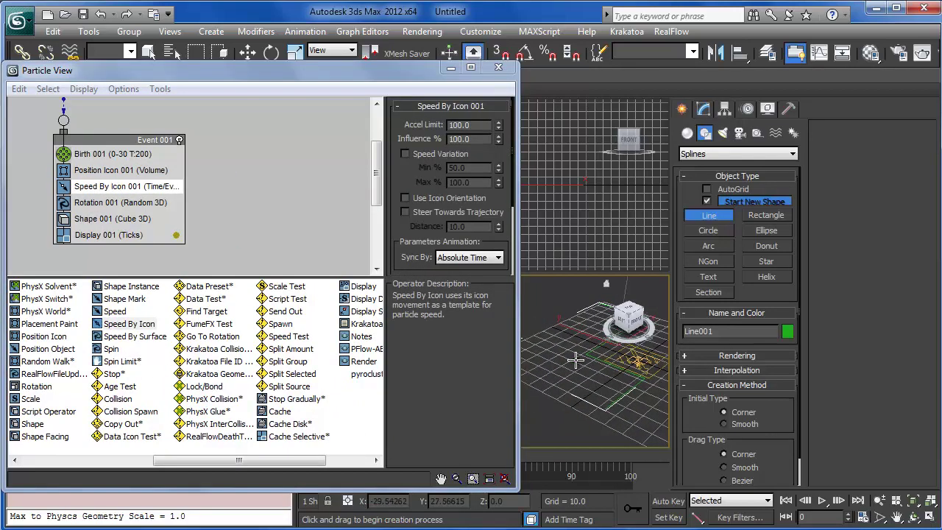
right_click(551, 343)
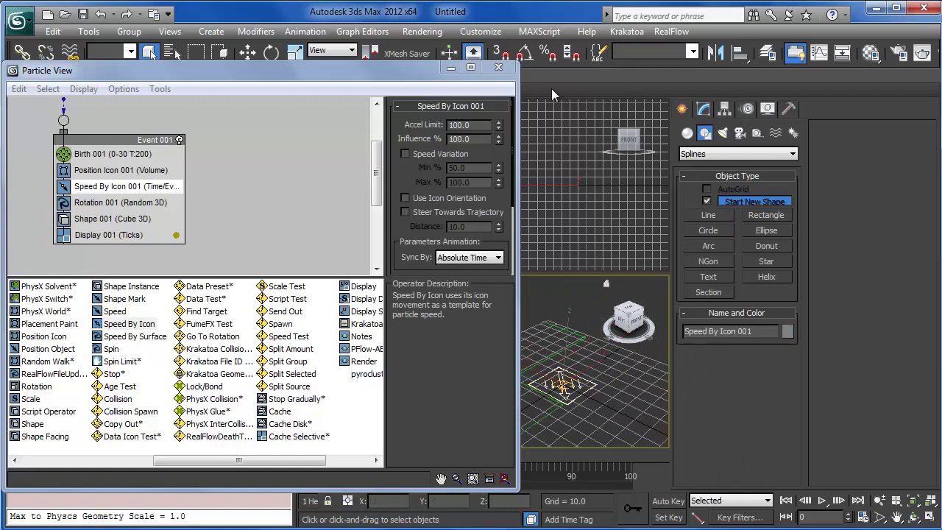
Step: Assign a Path Constraint to the Speed By Icon helper with the zigzag line as its path
click(255, 31)
click(305, 31)
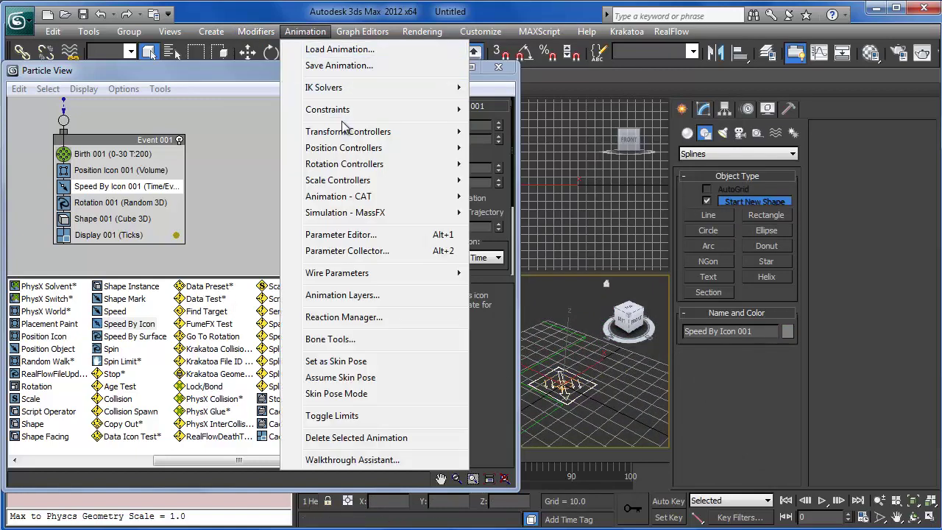
mouse_move(343, 109)
click(527, 149)
click(574, 343)
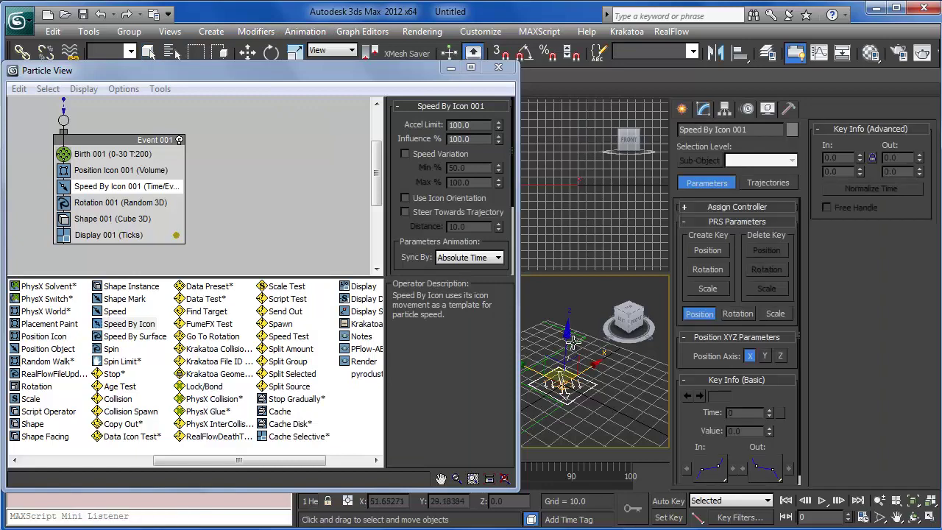
Step: Move the helper's final path key to frame 30, shifting Particle View clear of the timeline
click(628, 469)
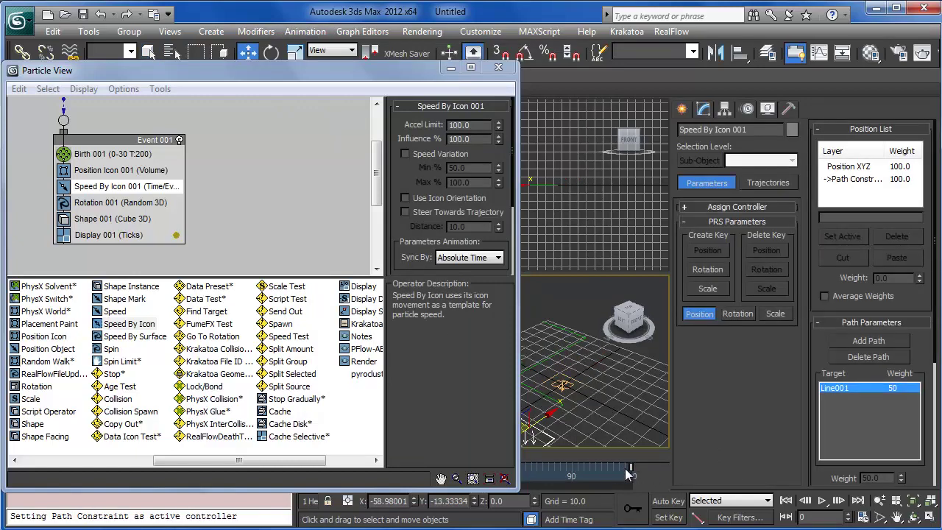
drag(293, 83, 312, 37)
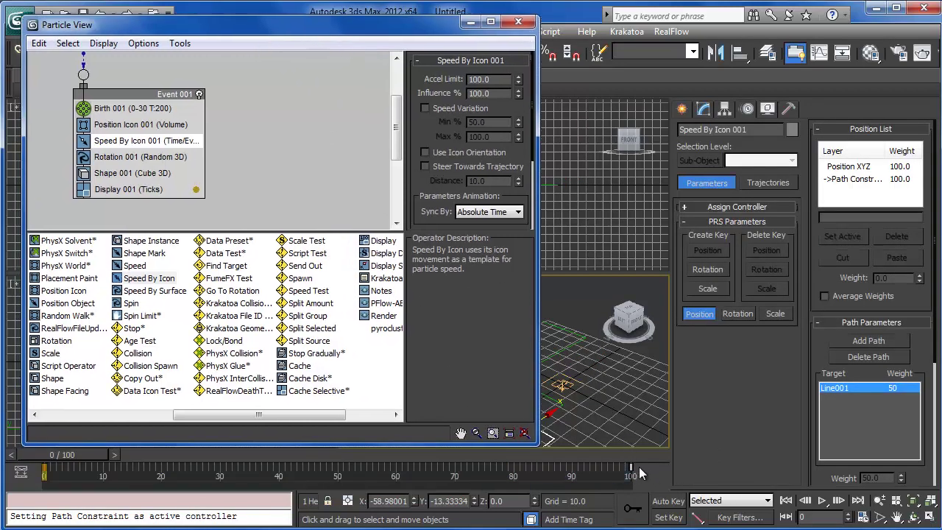
drag(631, 469, 221, 466)
Step: Set the Accel Limit of the Speed By Icon operator to 1000000
mouse_move(432, 140)
mouse_down()
mouse_move(435, 131)
mouse_move(430, 147)
mouse_up()
text(000000)
key(Return)
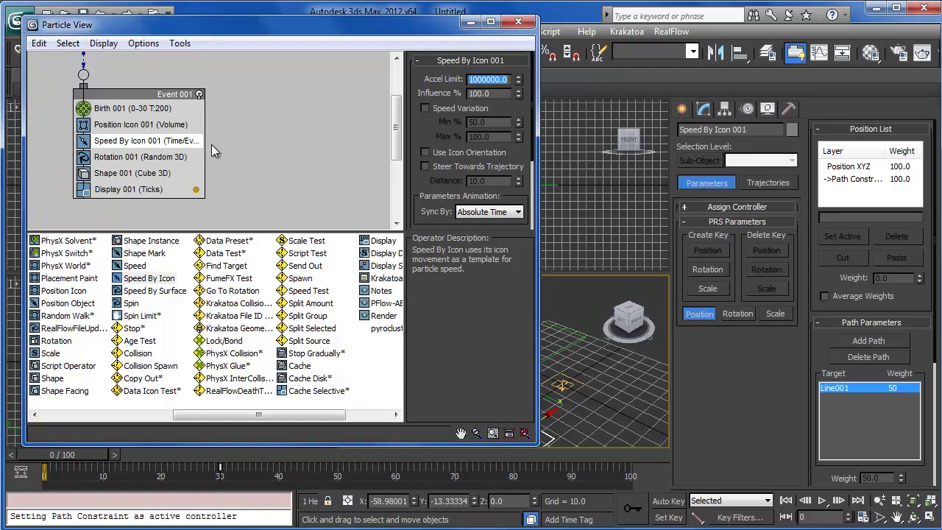
Step: Turn off the Rotation and Shape operators in Event 001 and scrub to frame 22 to preview the motion
click(83, 157)
click(84, 173)
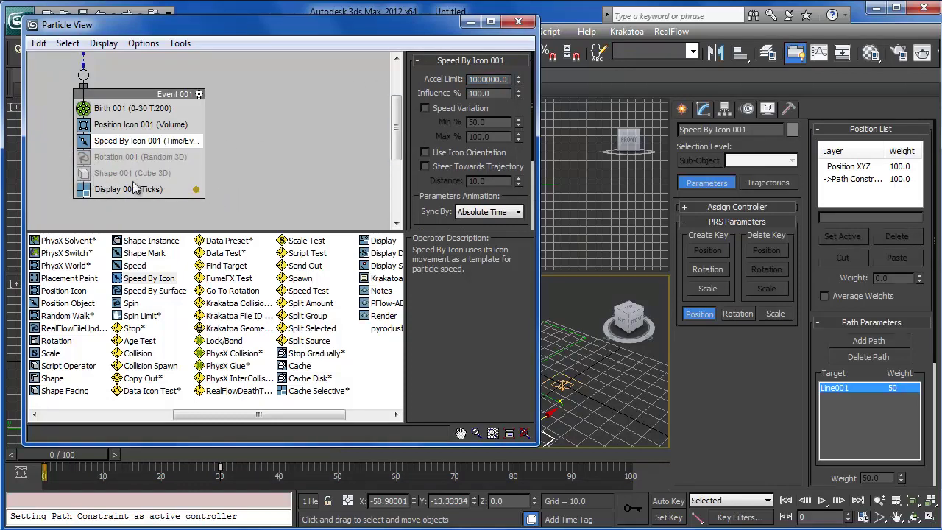
drag(57, 455, 178, 466)
Step: Set the Birth operator's Amount to 1000 and the Display operator's Type to Dots
click(143, 109)
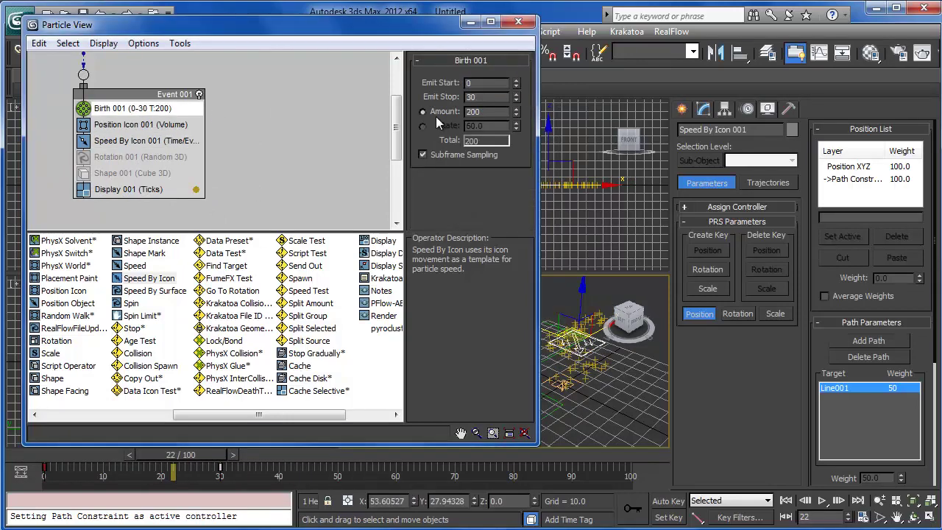
text(1000)
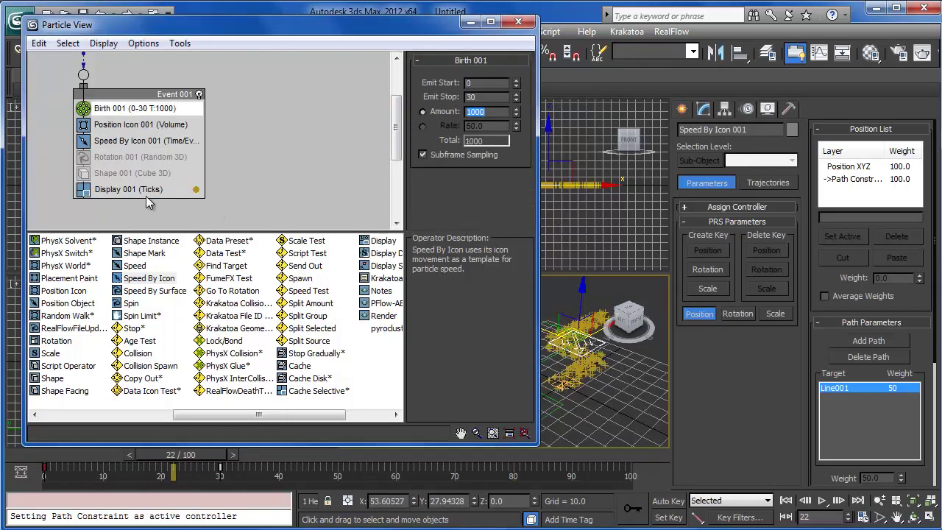
click(129, 189)
click(478, 81)
click(462, 105)
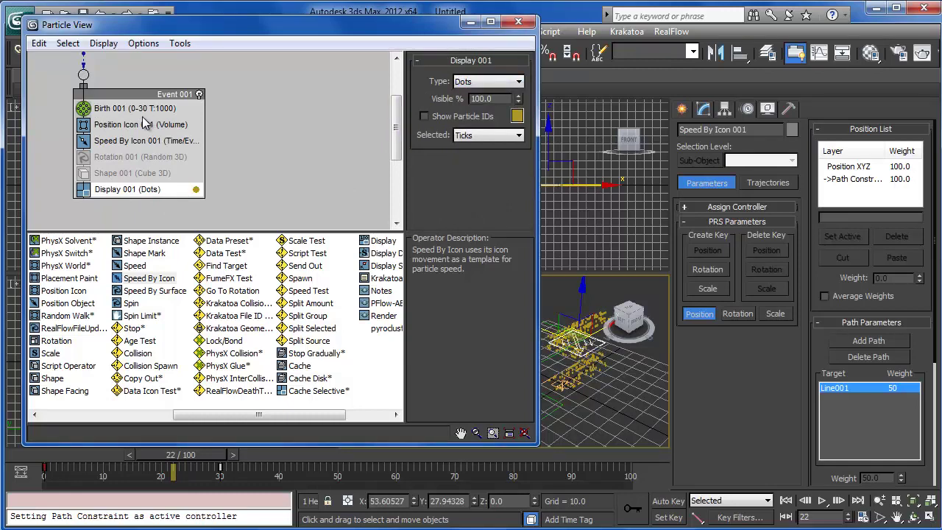
Step: Raise the Birth operator's Amount to 10000 and scrub to frame 28 to check the denser streams
click(147, 108)
key(Return)
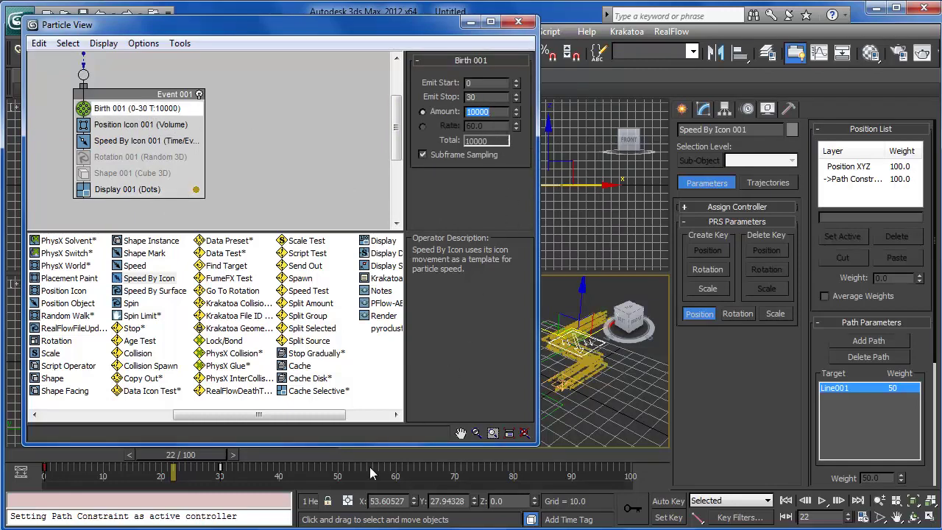
drag(183, 454, 214, 450)
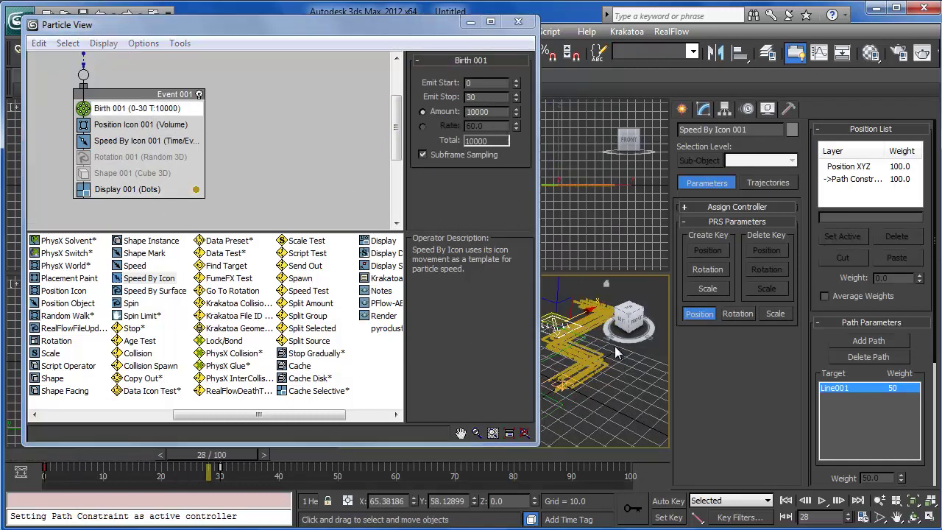
Step: Minimize Particle View and frame the selected Speed By Icon helper in the Perspective viewport to inspect the particle streams
alt+middle_drag(596, 394, 575, 354)
click(490, 21)
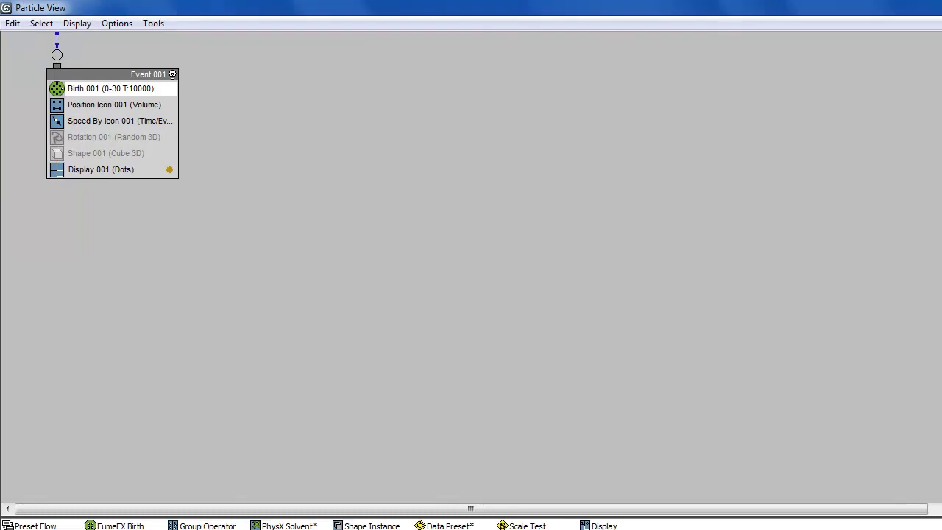
click(941, 7)
click(475, 25)
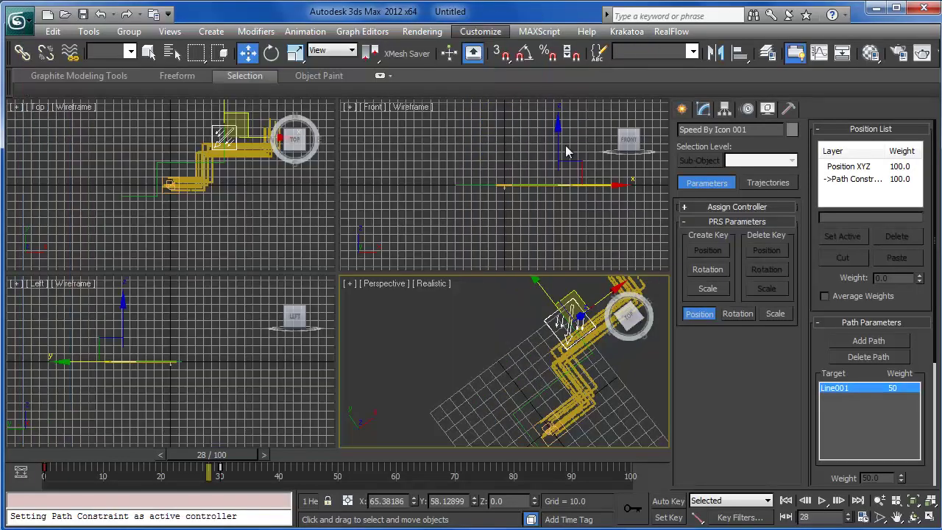
click(912, 501)
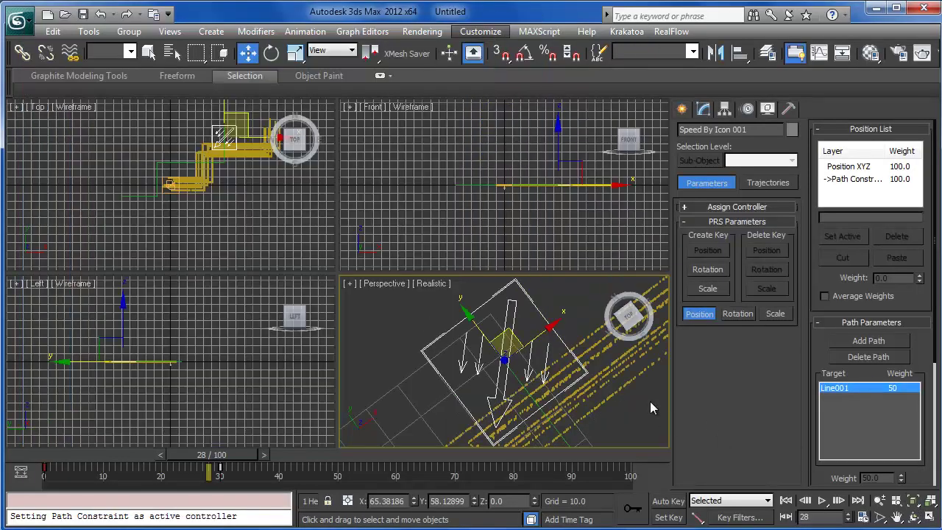
Step: Maximize the Perspective viewport and examine the right-angled bends of the particle streams up close and from an overview
click(932, 518)
scroll(406, 267, down, 6)
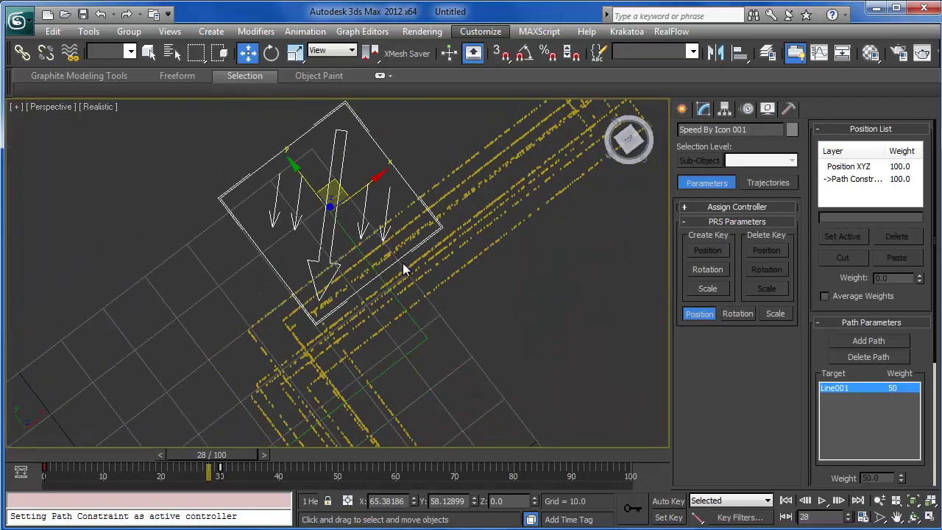
middle_drag(407, 268, 405, 296)
alt+middle_drag(405, 296, 364, 284)
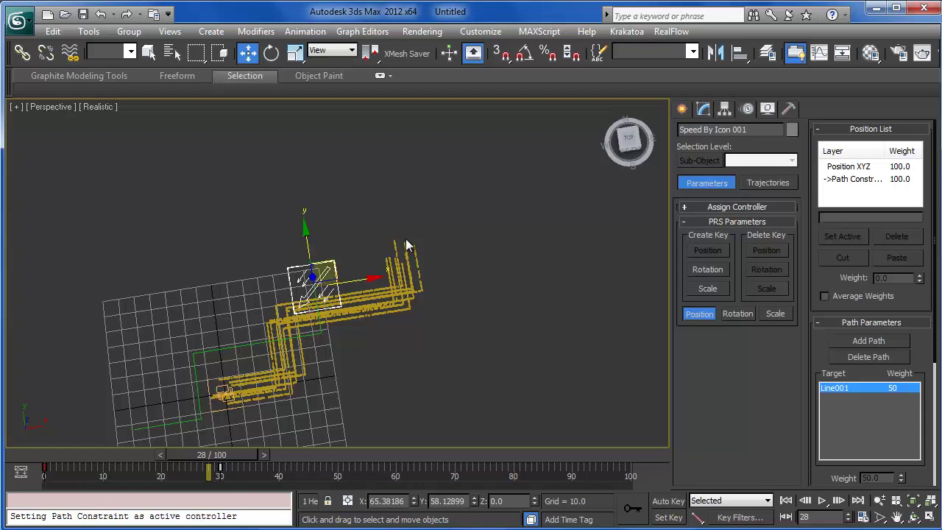
scroll(440, 326, up, 8)
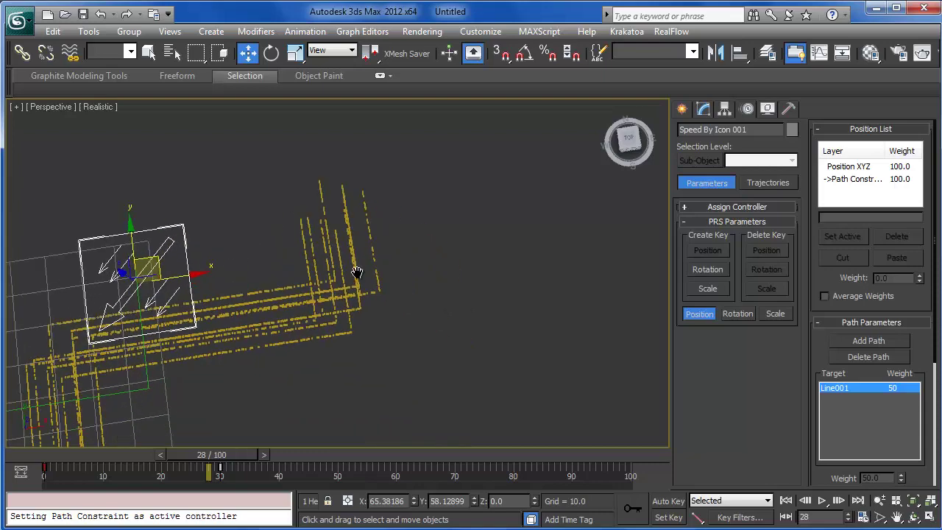
scroll(391, 262, up, 3)
middle_drag(384, 294, 325, 356)
scroll(378, 284, down, 5)
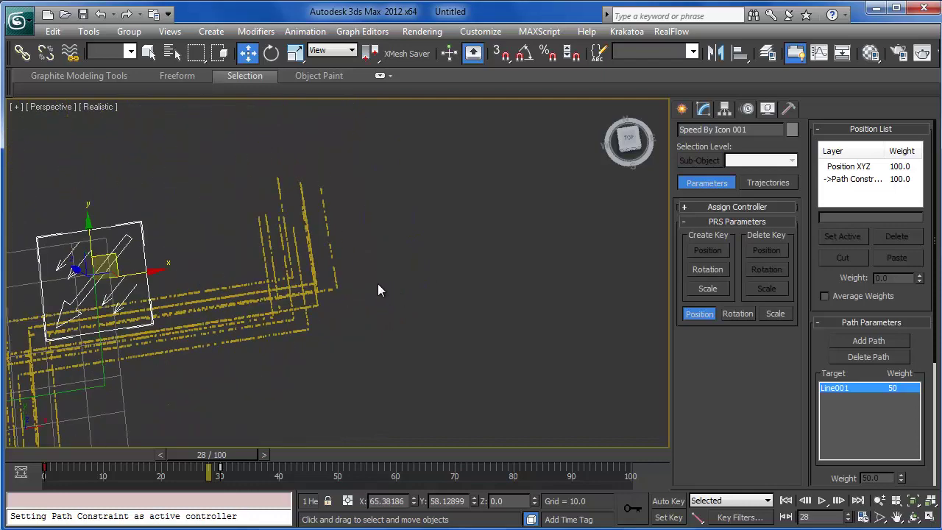
middle_drag(354, 307, 424, 349)
scroll(367, 349, up, 4)
alt+middle_drag(366, 348, 343, 232)
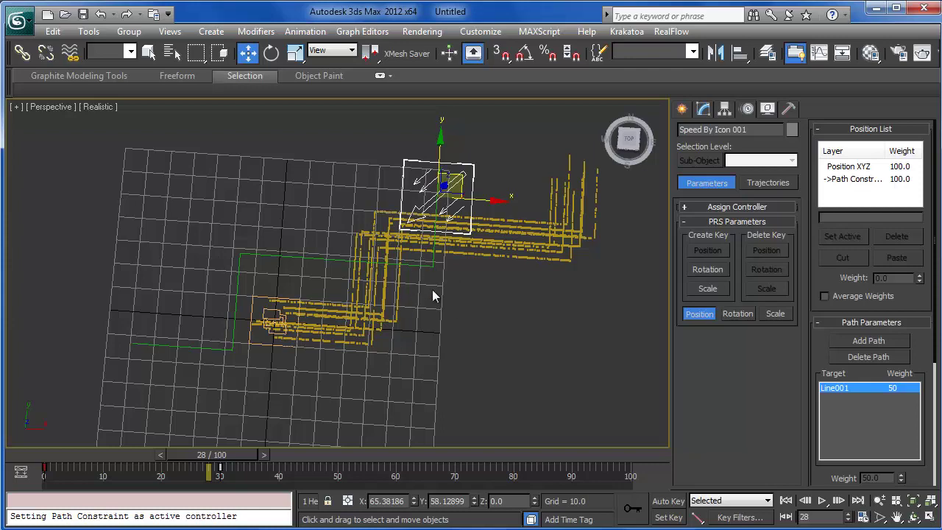
middle_drag(433, 291, 364, 280)
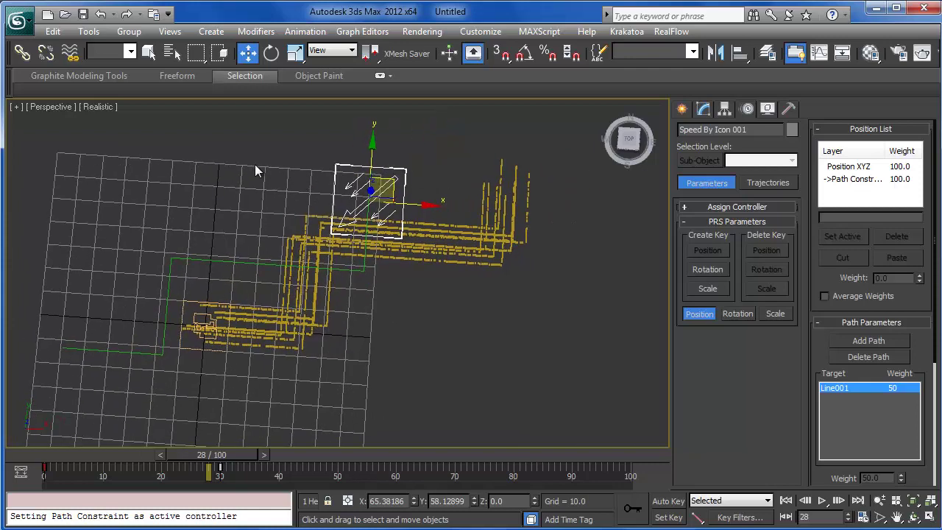
Step: Select the PF Source through its particle streams in the Perspective viewport
click(386, 282)
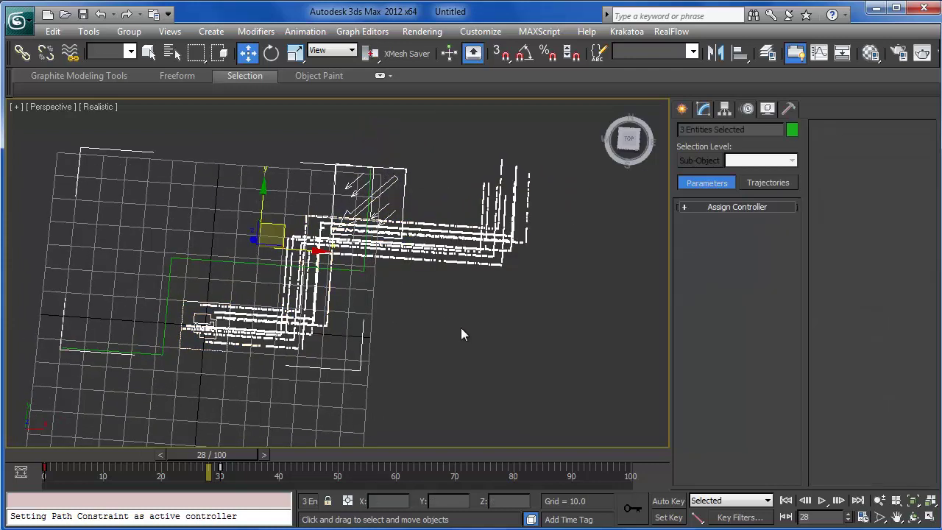
click(479, 254)
middle_drag(542, 315, 511, 320)
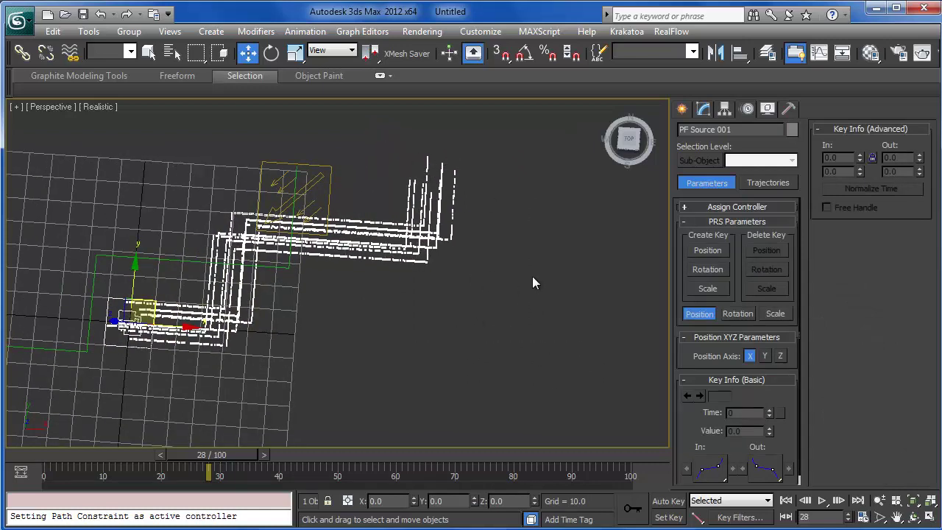
middle_drag(534, 283, 518, 290)
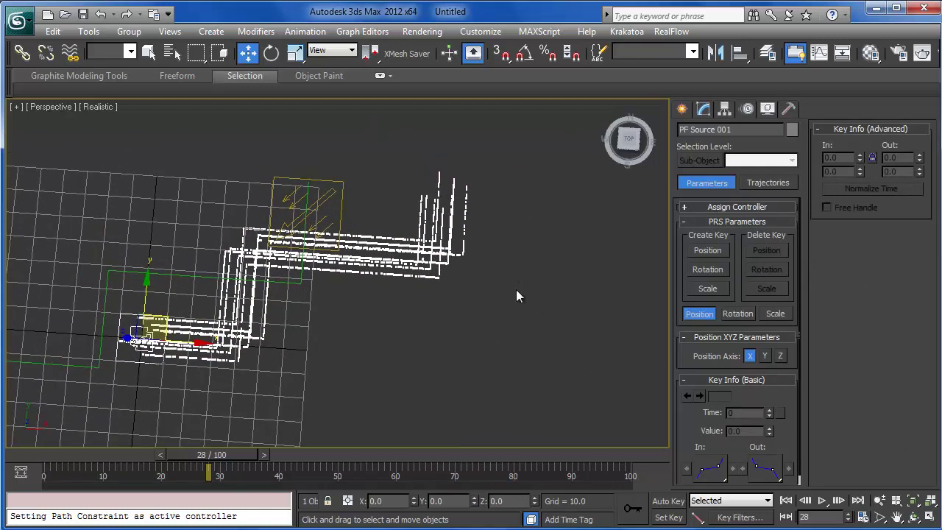
drag(556, 343, 445, 245)
click(534, 351)
drag(404, 151, 524, 382)
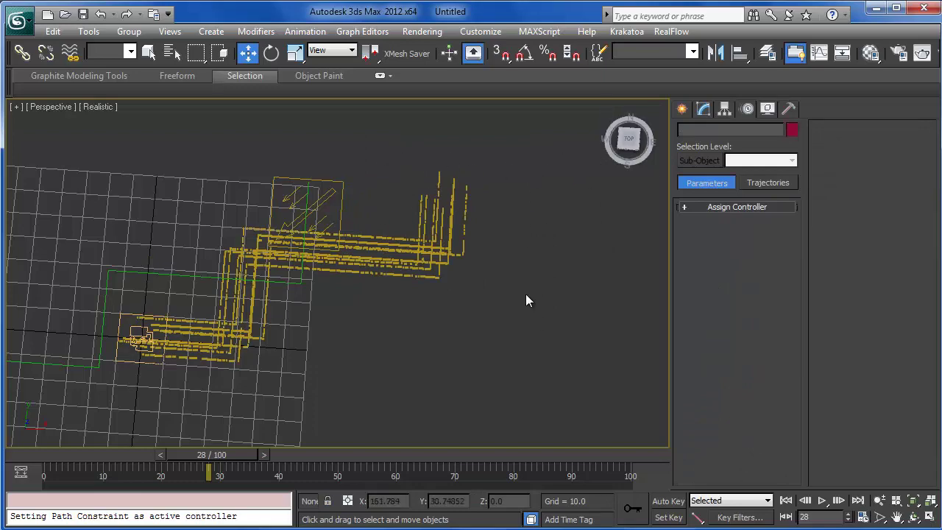
drag(385, 125, 385, 125)
drag(538, 284, 373, 149)
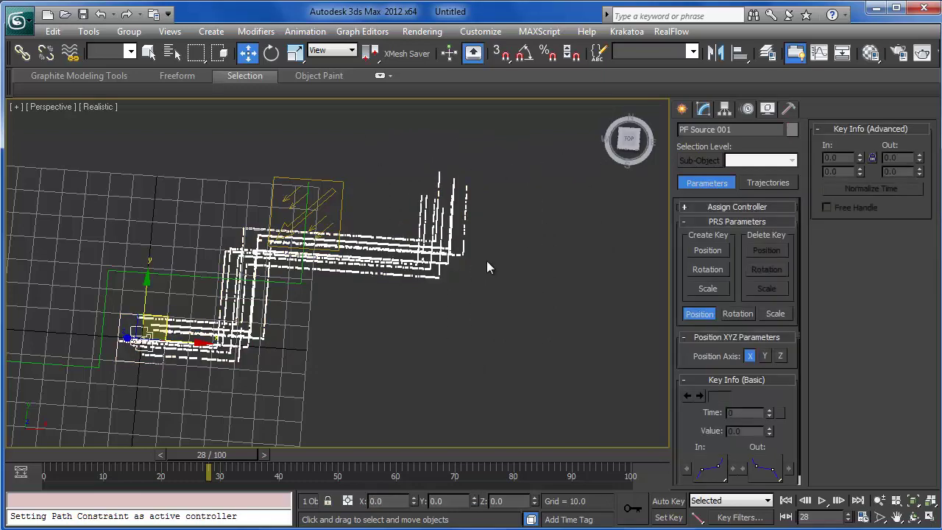
drag(585, 337, 348, 129)
drag(570, 357, 490, 292)
drag(377, 139, 376, 139)
Step: Examine the bends and far end of the selected particle streams from several angles
alt+middle_drag(534, 332, 556, 324)
alt+middle_drag(569, 290, 535, 353)
mouse_move(477, 308)
alt+middle_down()
mouse_move(492, 313)
mouse_move(505, 369)
alt+middle_up()
mouse_move(511, 380)
mouse_down()
mouse_move(422, 193)
mouse_move(371, 142)
mouse_up()
alt+middle_drag(521, 295, 511, 291)
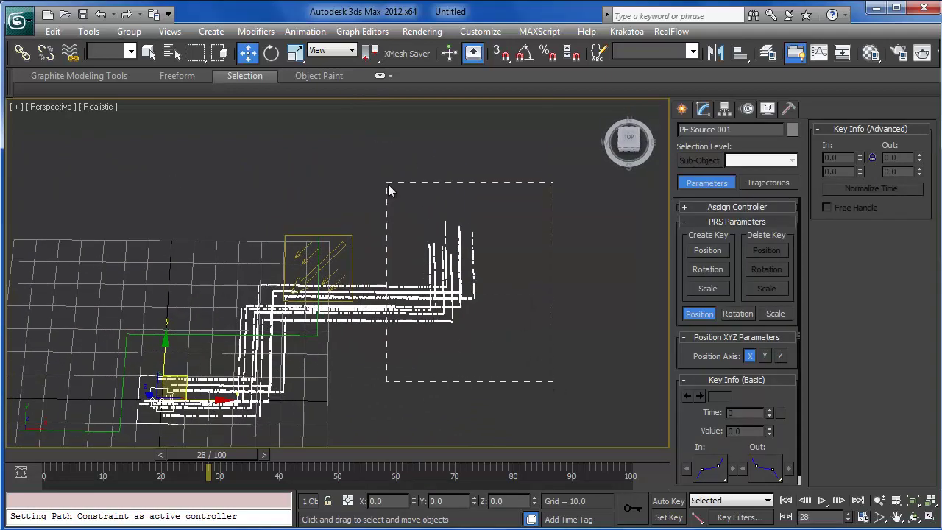
alt+middle_drag(410, 260, 541, 379)
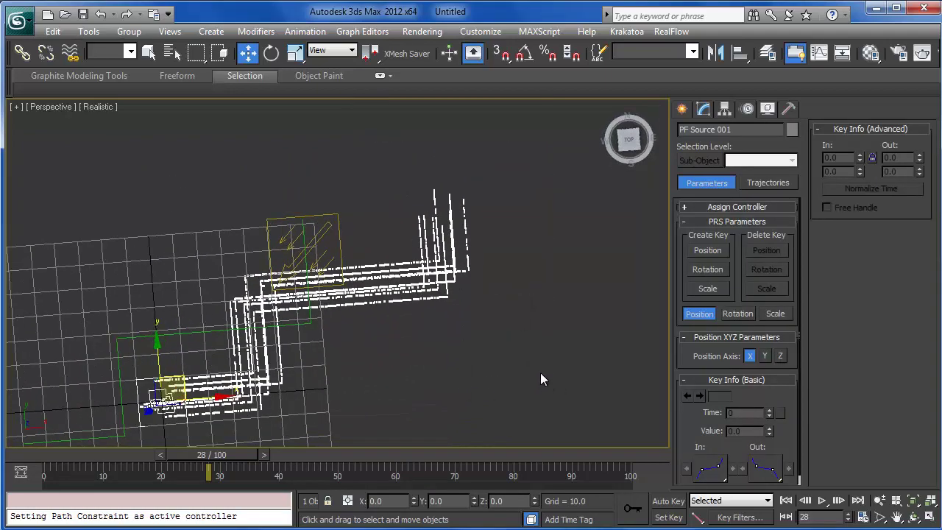
drag(360, 168, 360, 168)
alt+middle_drag(491, 279, 479, 281)
alt+middle_drag(405, 231, 547, 406)
drag(561, 401, 370, 169)
alt+middle_drag(405, 209, 544, 412)
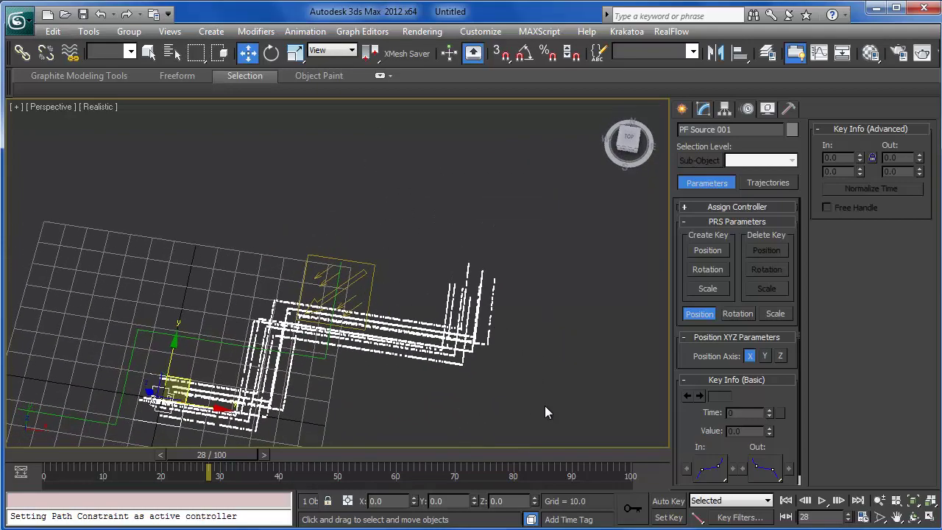
drag(395, 182, 396, 181)
alt+middle_drag(449, 236, 501, 346)
drag(547, 388, 352, 172)
alt+middle_drag(402, 232, 479, 361)
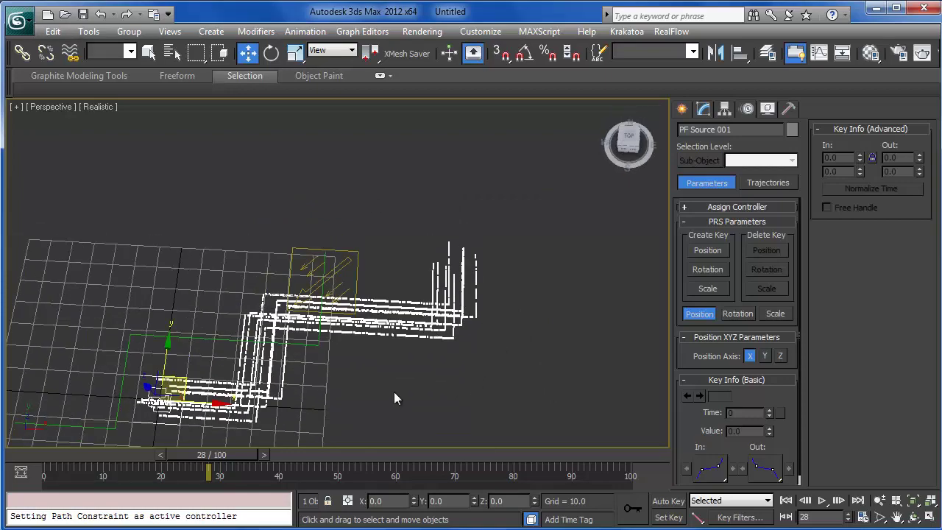
Step: Rotate the PF Source icon upright to about -79.5° on Y and 20.5° on Z
alt+middle_drag(394, 398, 416, 350)
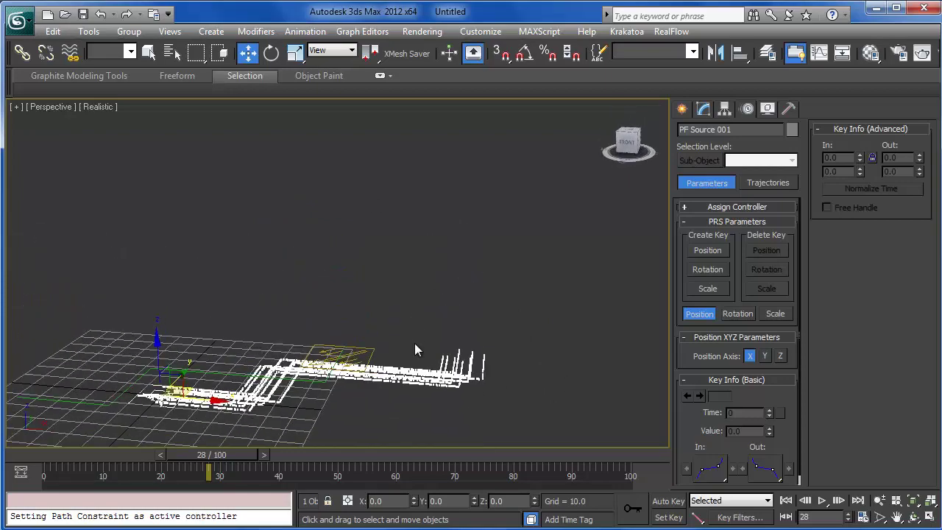
key(e)
drag(200, 377, 139, 273)
mouse_move(139, 273)
alt+middle_down()
mouse_move(346, 330)
mouse_move(406, 383)
mouse_move(362, 378)
mouse_move(263, 297)
mouse_move(377, 358)
mouse_move(248, 296)
mouse_move(282, 293)
mouse_move(242, 311)
mouse_move(324, 375)
mouse_move(296, 302)
mouse_move(318, 326)
mouse_move(347, 329)
mouse_move(331, 323)
mouse_move(349, 341)
mouse_move(393, 342)
mouse_move(376, 344)
mouse_move(527, 386)
alt+middle_up()
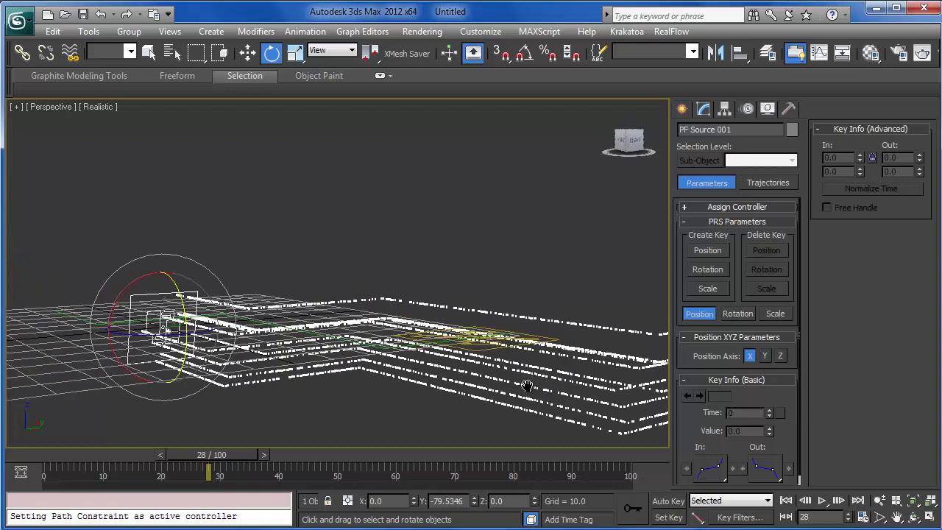
drag(158, 333, 178, 333)
mouse_move(384, 336)
alt+middle_down()
mouse_move(319, 328)
mouse_move(347, 333)
mouse_move(340, 384)
mouse_move(309, 320)
mouse_move(309, 339)
alt+middle_up()
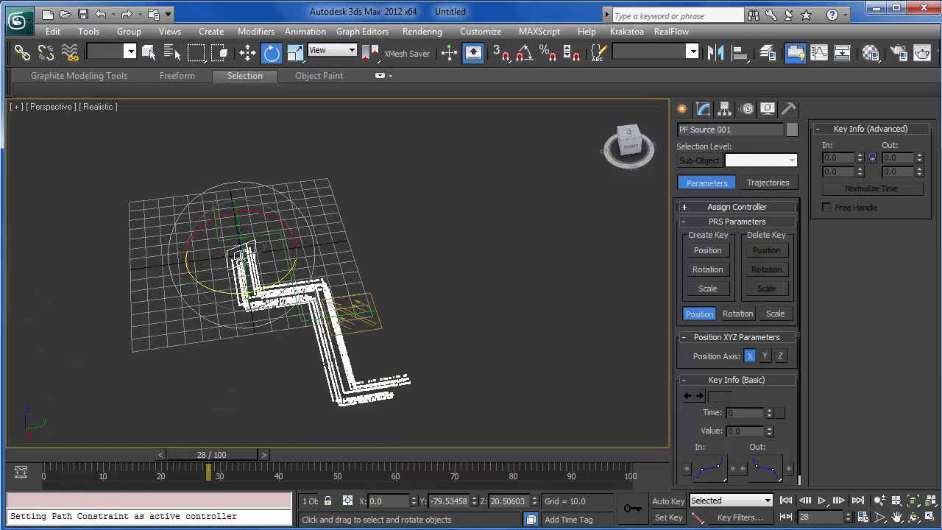
middle_drag(419, 364, 408, 345)
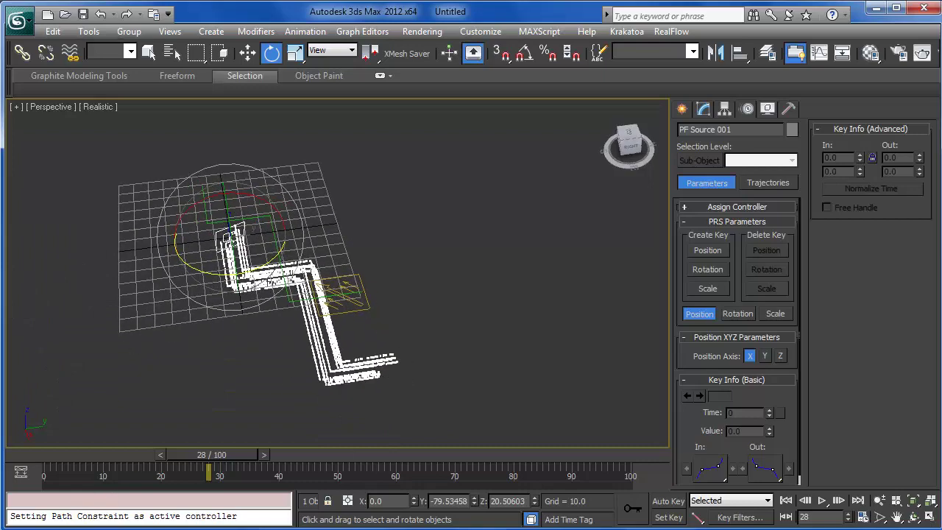
Step: Bring up Particle View and lower the Birth operator's Amount to 100
key(6)
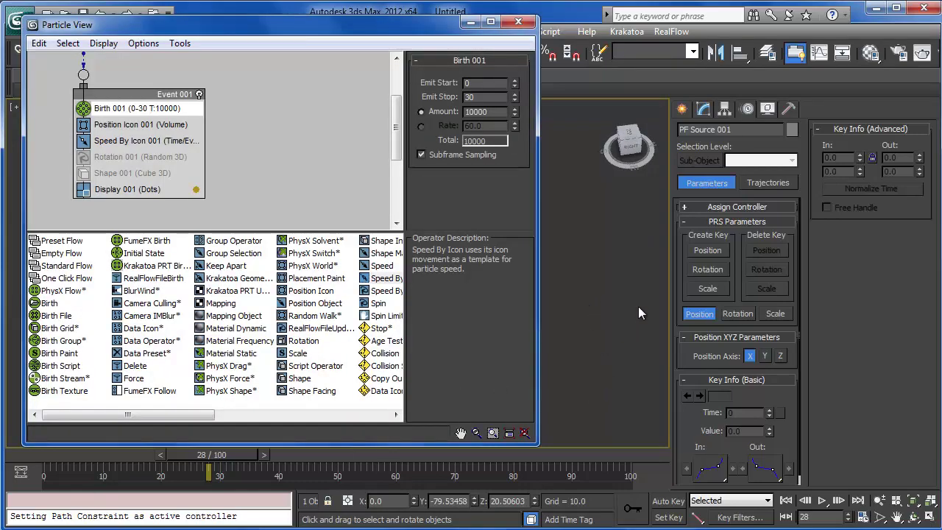
middle_drag(619, 334, 649, 354)
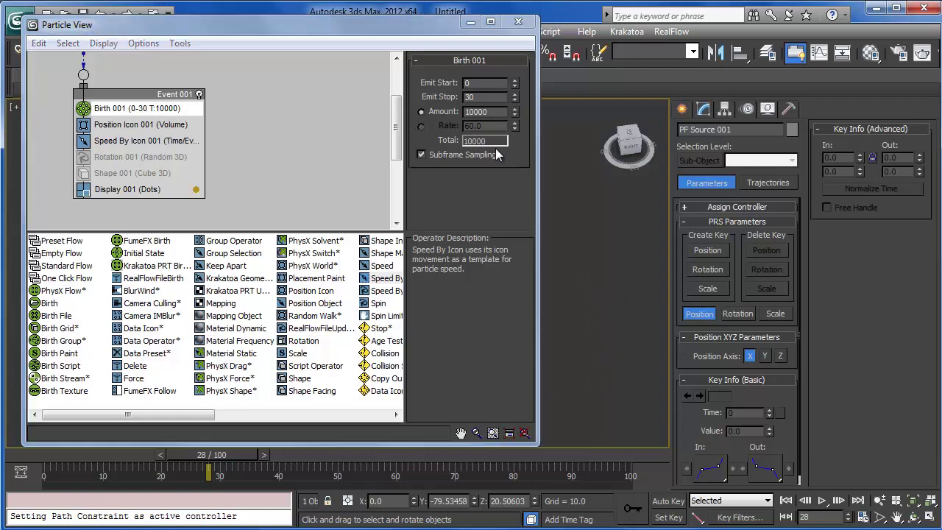
click(471, 21)
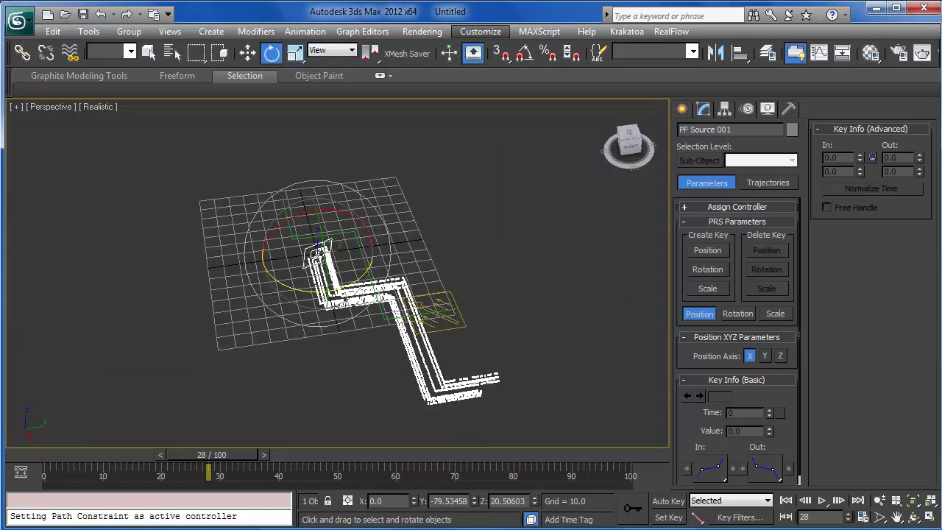
key(6)
middle_drag(607, 293, 902, 279)
middle_drag(664, 310, 634, 311)
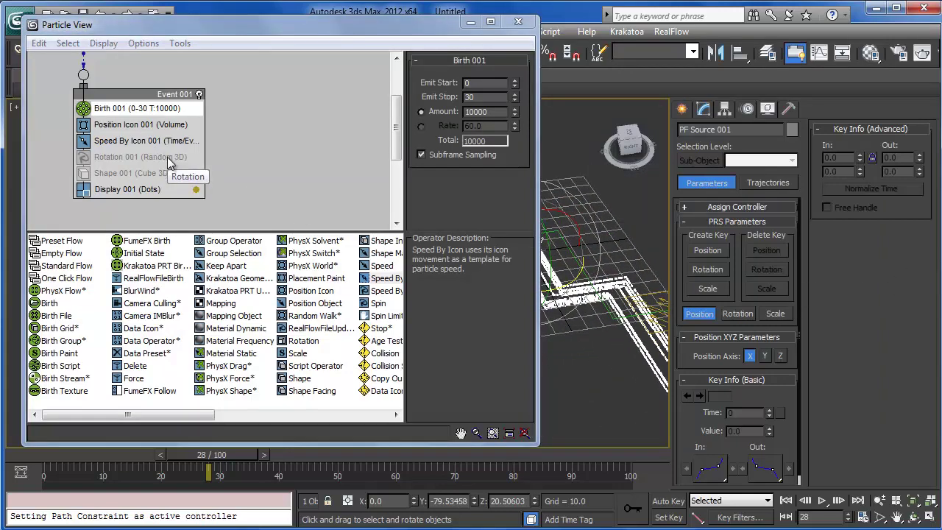
click(194, 363)
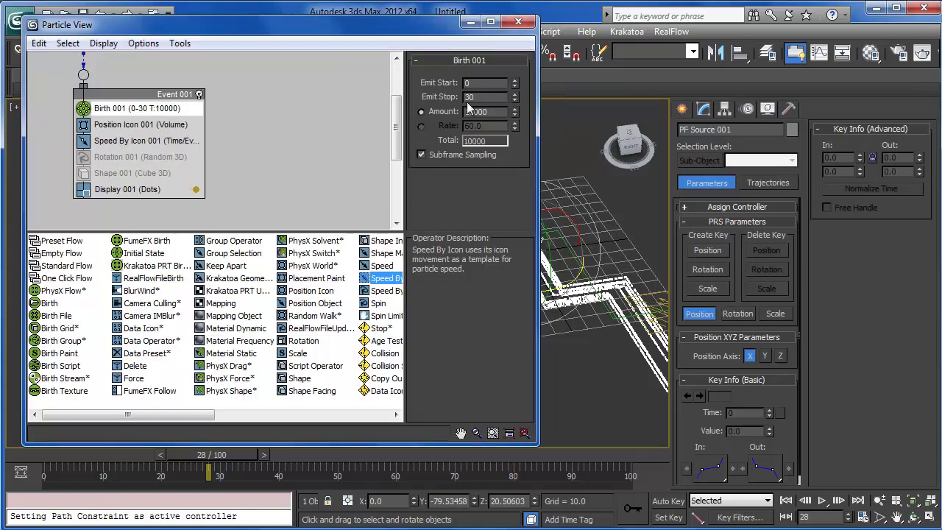
double_click(489, 112)
text(100)
key(Return)
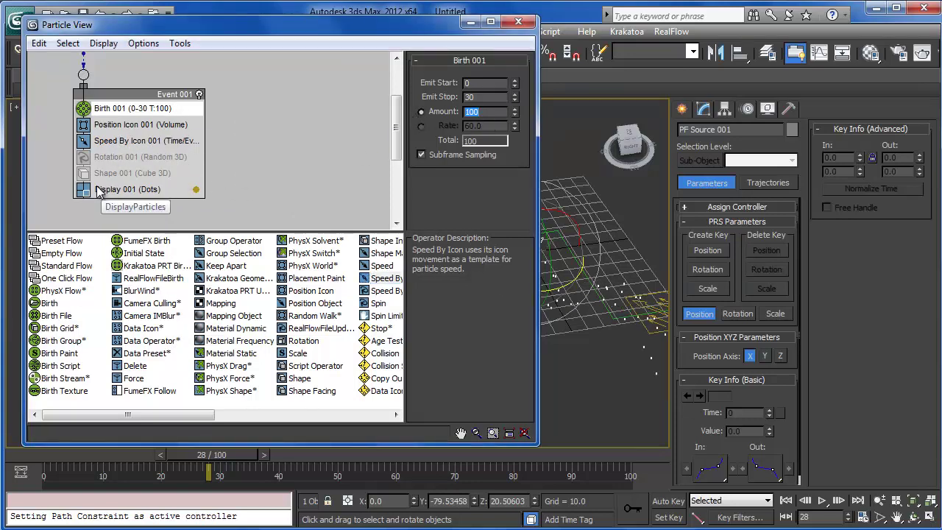
Step: Turn on the Shape operator, set the Display operator's Type to Geometry and scrub to frame 33
click(81, 173)
click(125, 189)
click(479, 82)
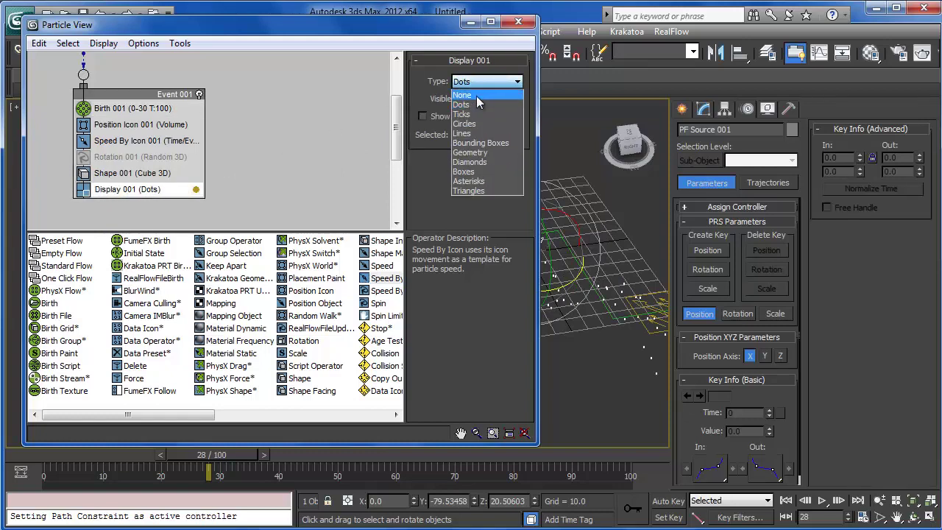
click(489, 153)
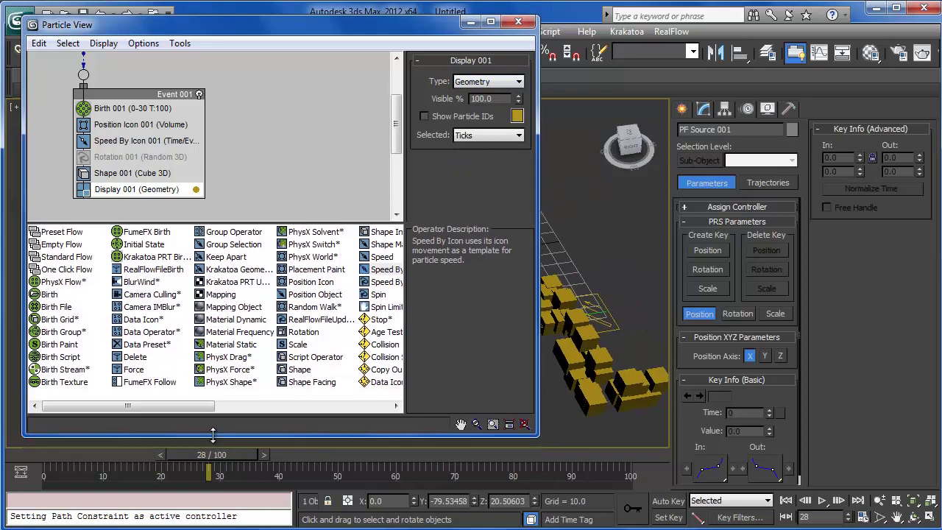
drag(207, 457, 241, 421)
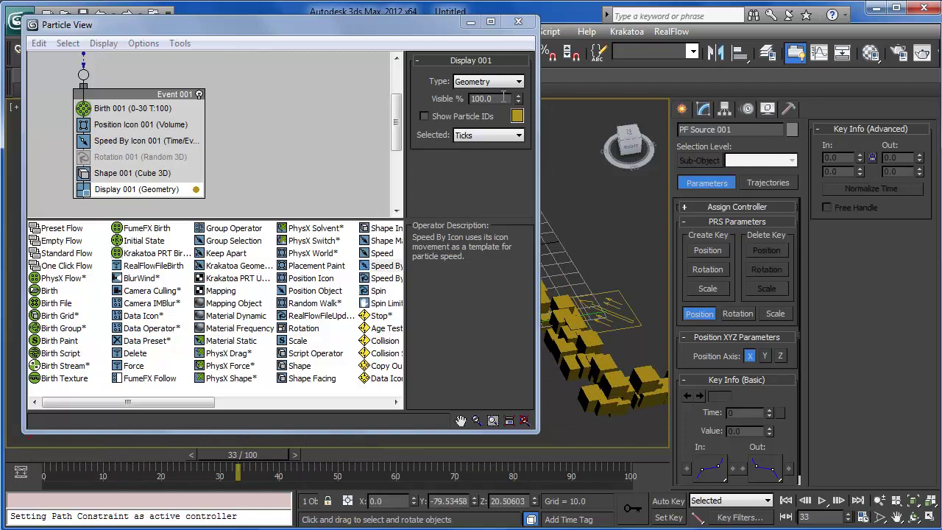
Step: Reduce the Shape operator's cube size and set the Birth operator's Amount to 1000, previewing at frame 41
click(189, 174)
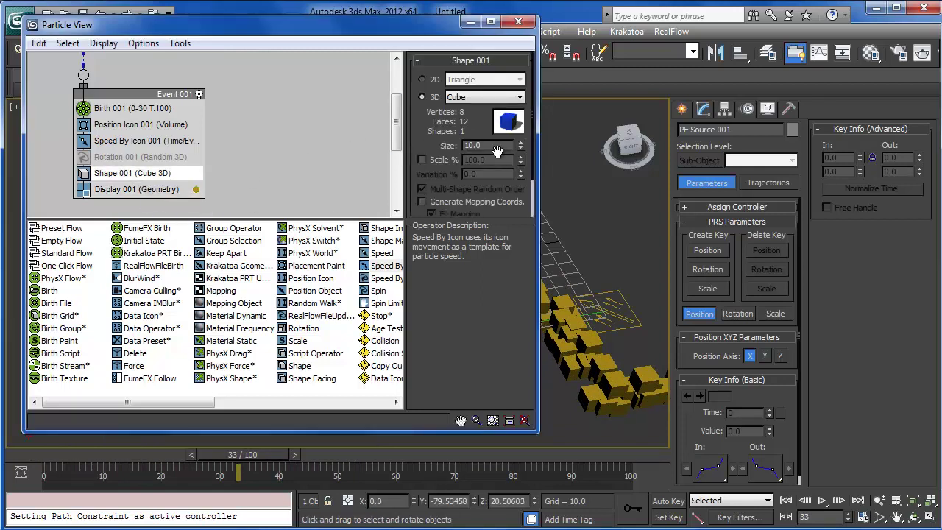
click(128, 108)
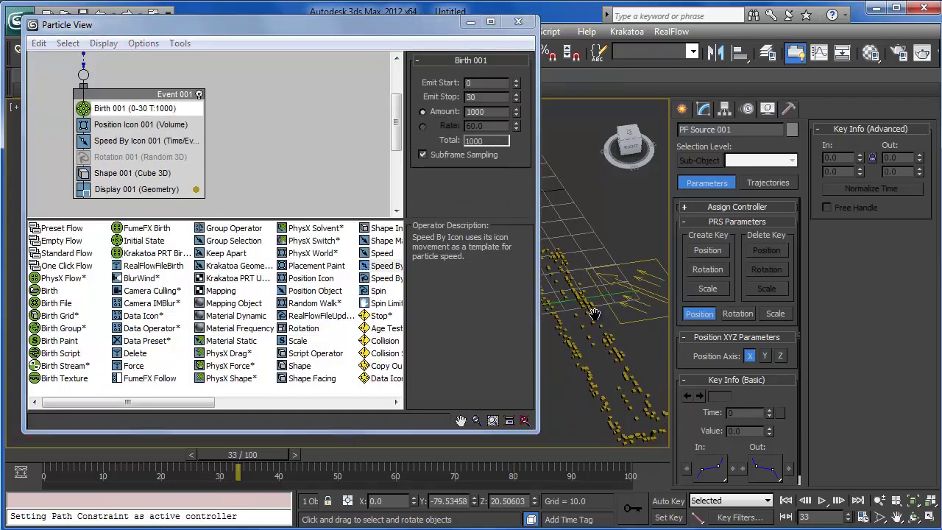
drag(226, 452, 269, 438)
Step: Raise the Birth operator's Amount to 5000 and scrub to frame 34 to check the cube streams
drag(492, 113, 418, 121)
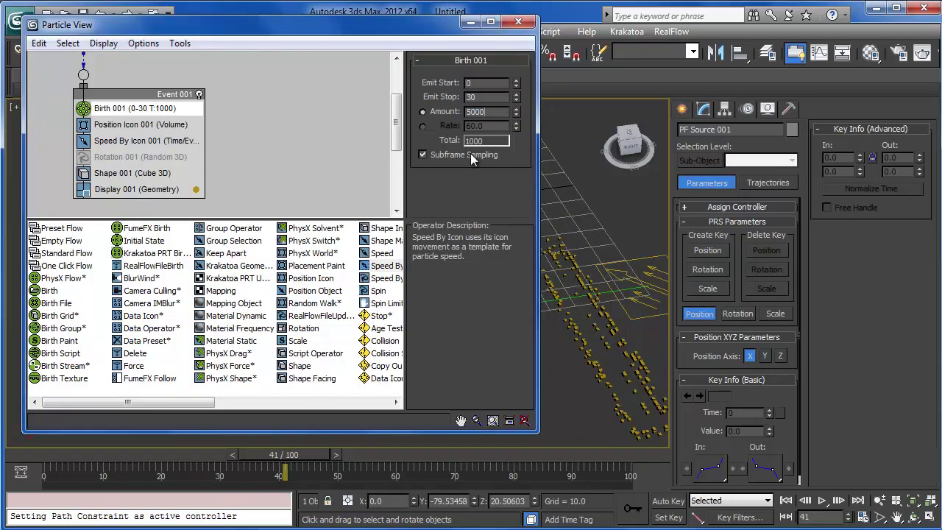
key(Return)
drag(276, 454, 253, 454)
middle_drag(617, 304, 586, 252)
Step: Minimize Particle View to inspect the cube streams from several angles in Perspective, and reopen it
click(475, 25)
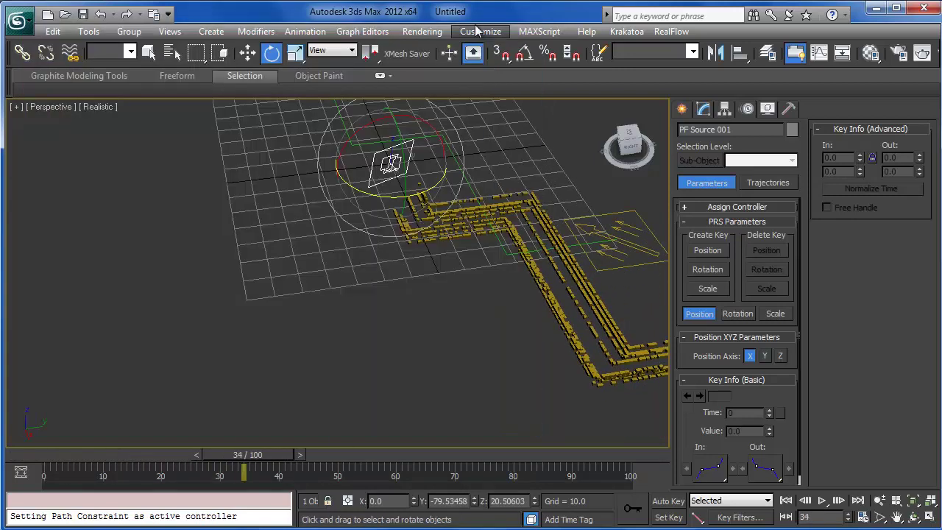
middle_drag(478, 198, 340, 318)
scroll(368, 213, down, 4)
scroll(340, 318, down, 4)
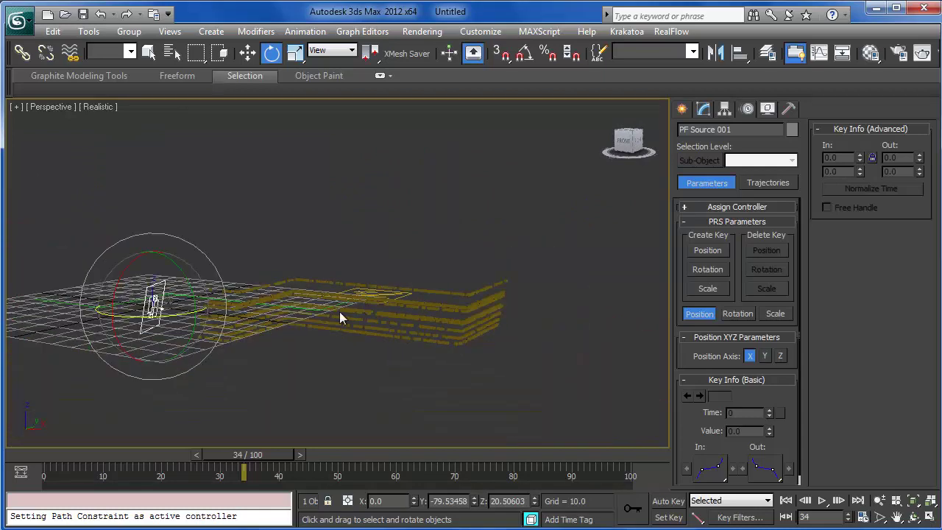
alt+middle_drag(241, 416, 231, 311)
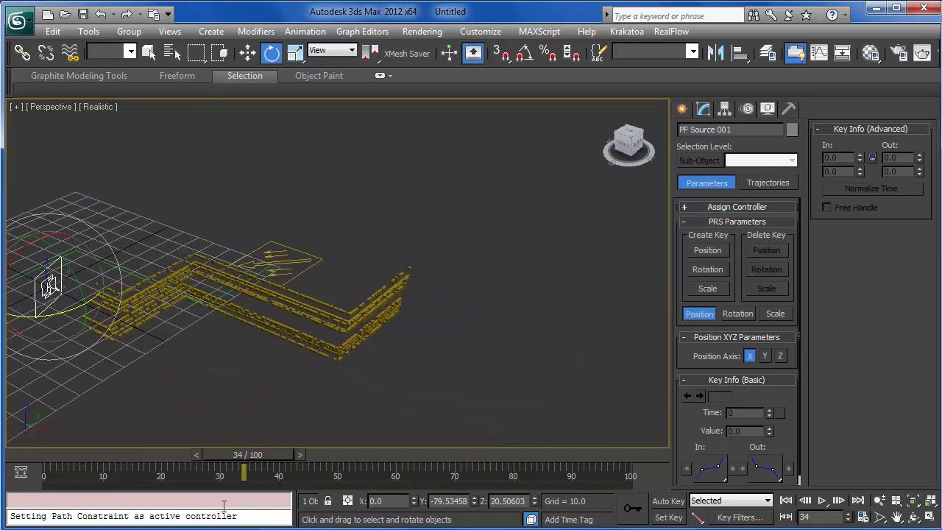
key(6)
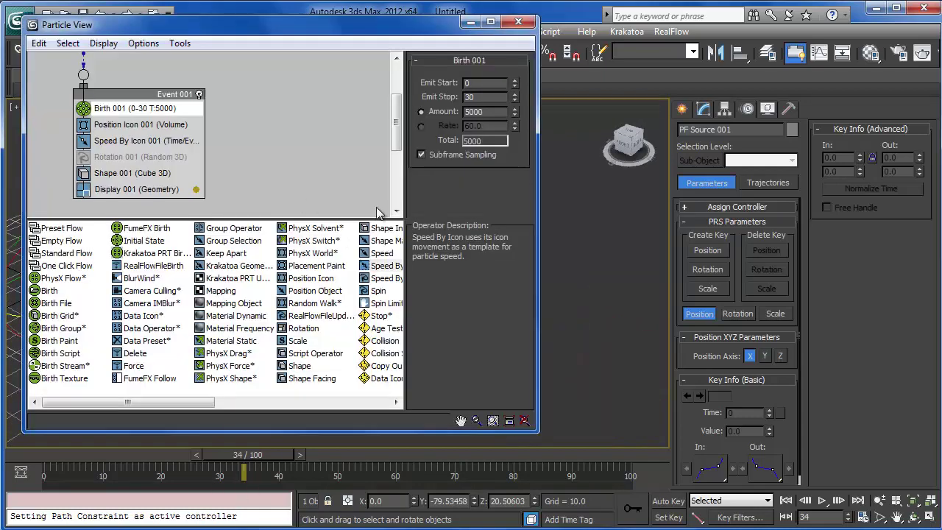
Step: Add a Mapping operator to Event 001 just above the Shape operator
click(107, 175)
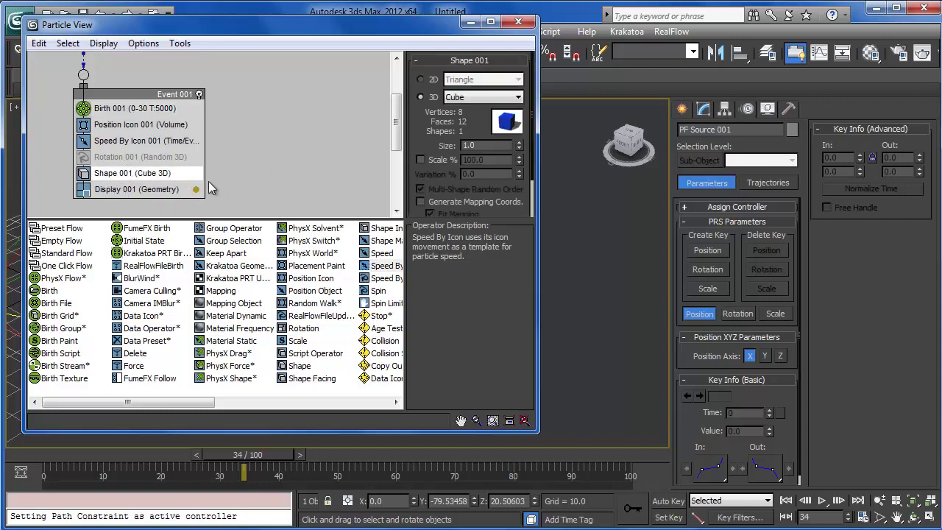
scroll(294, 159, down, 2)
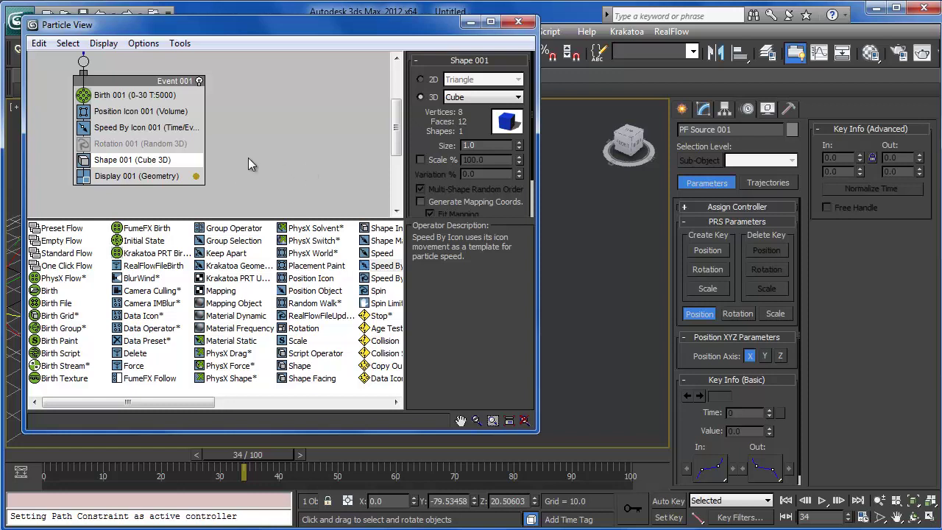
middle_drag(258, 179, 258, 179)
click(185, 315)
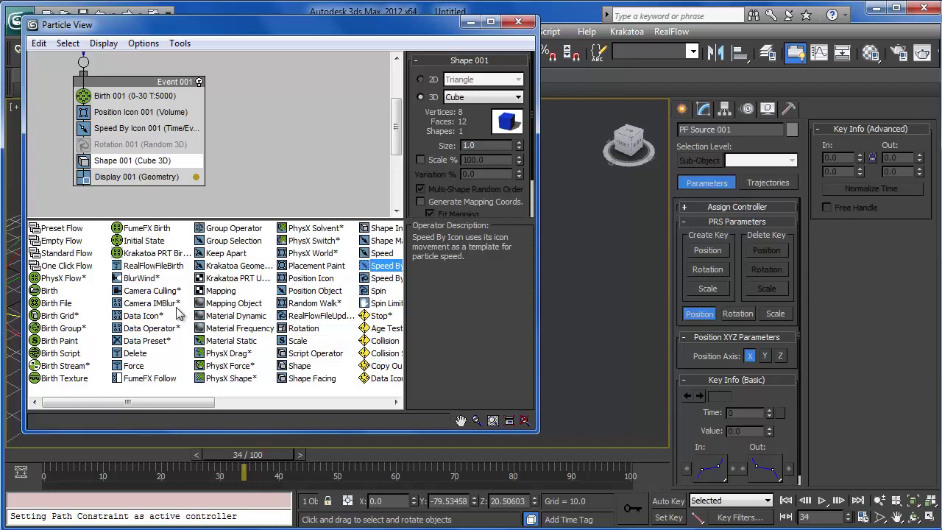
drag(227, 296, 123, 158)
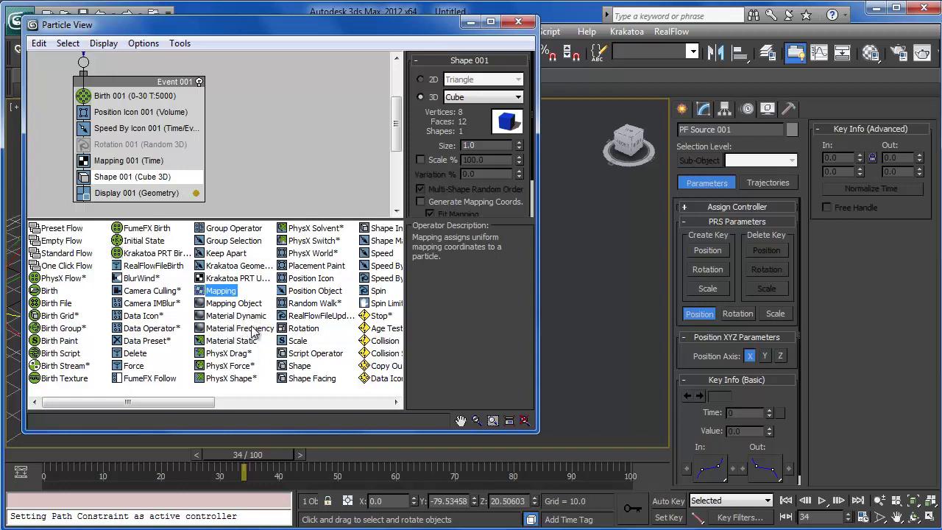
Step: Compare the material operators' descriptions and insert a Material Static operator between Mapping and Shape in Event 001
click(243, 329)
click(237, 316)
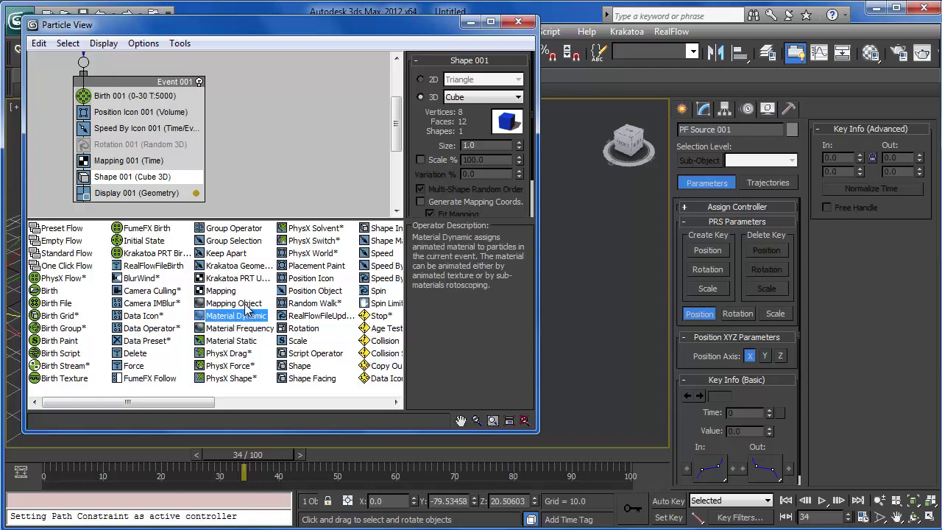
click(234, 303)
click(243, 341)
click(226, 317)
click(220, 329)
click(219, 354)
drag(221, 341, 134, 171)
click(151, 193)
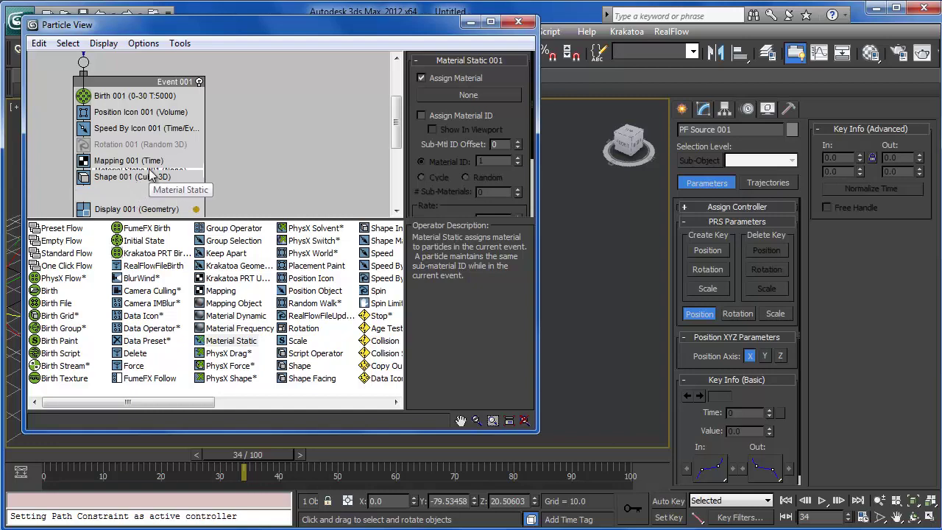
click(140, 177)
drag(148, 193, 135, 172)
click(135, 171)
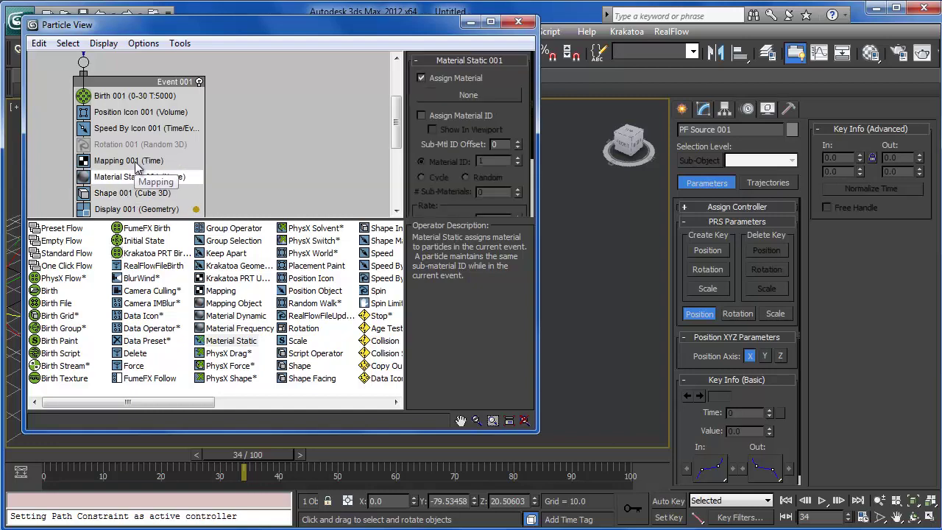
Step: Set the Mapping operator's Sync By option to Particle Age
click(131, 160)
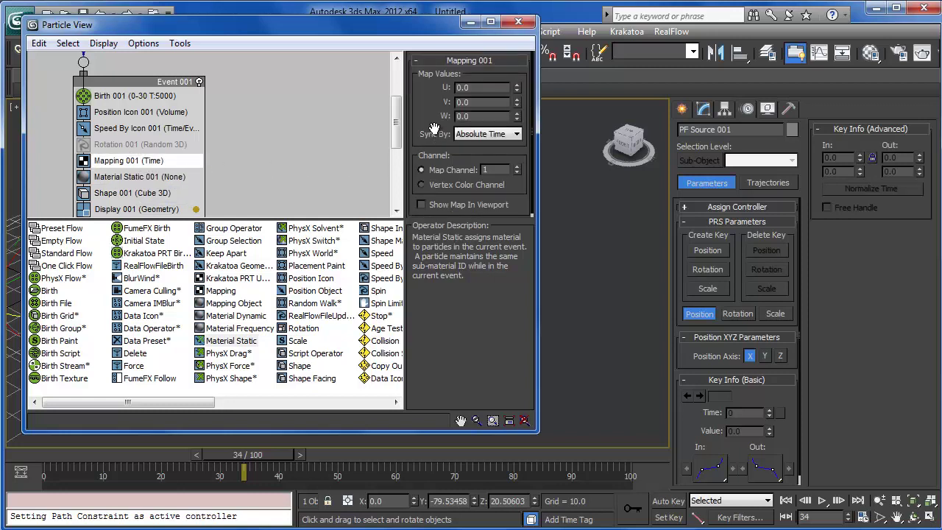
click(128, 177)
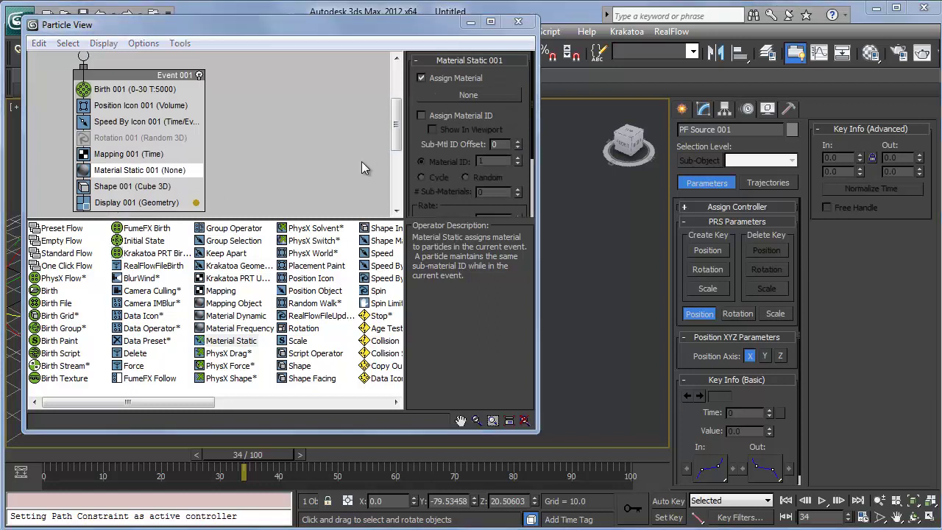
middle_drag(302, 148, 300, 166)
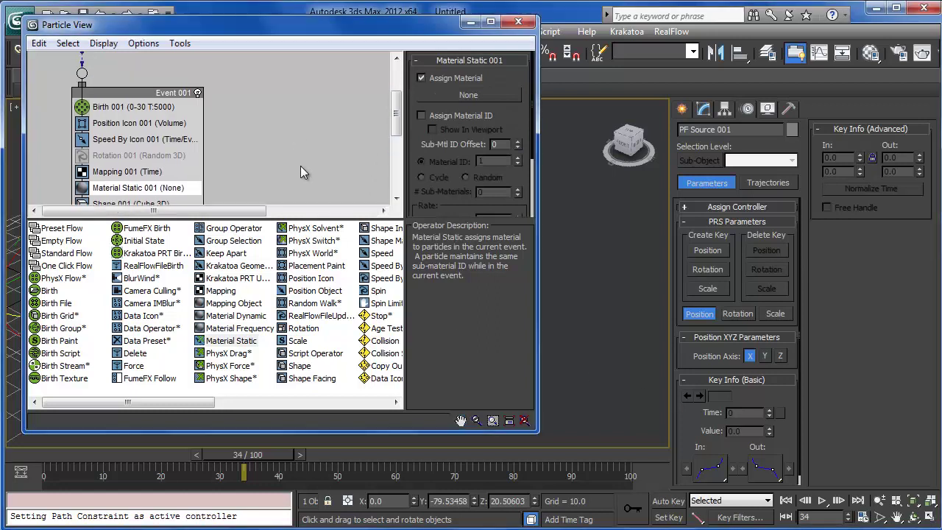
click(148, 174)
click(488, 137)
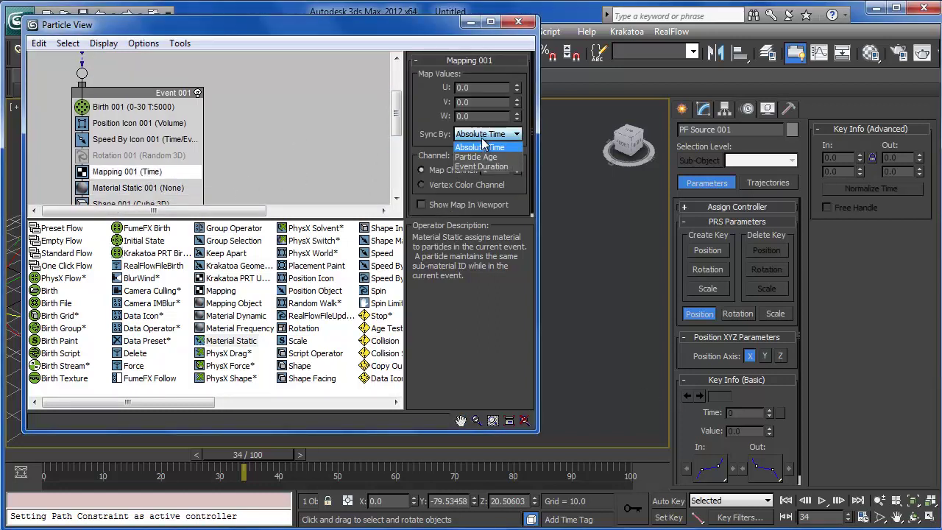
click(484, 156)
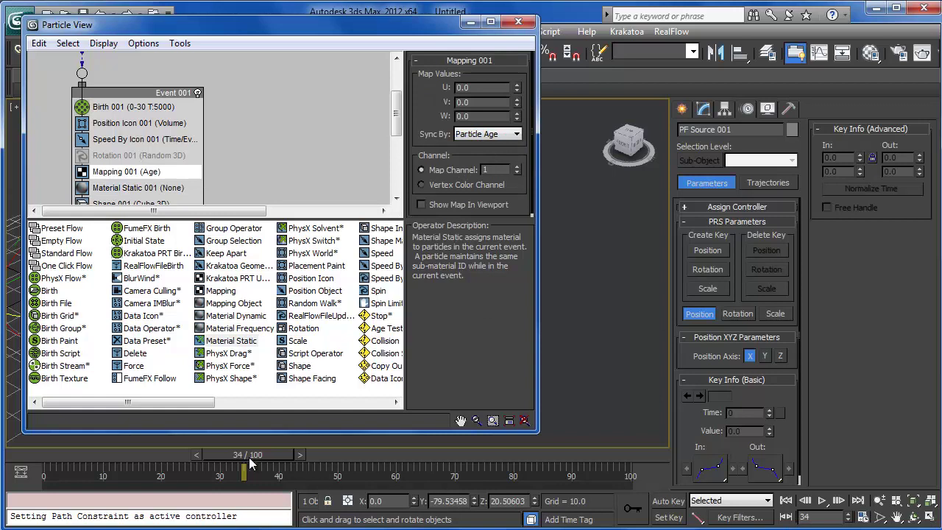
Step: Animate the Mapping operator's U value with Auto Key, keying it to 1.0 at frame 100
drag(254, 455, 631, 455)
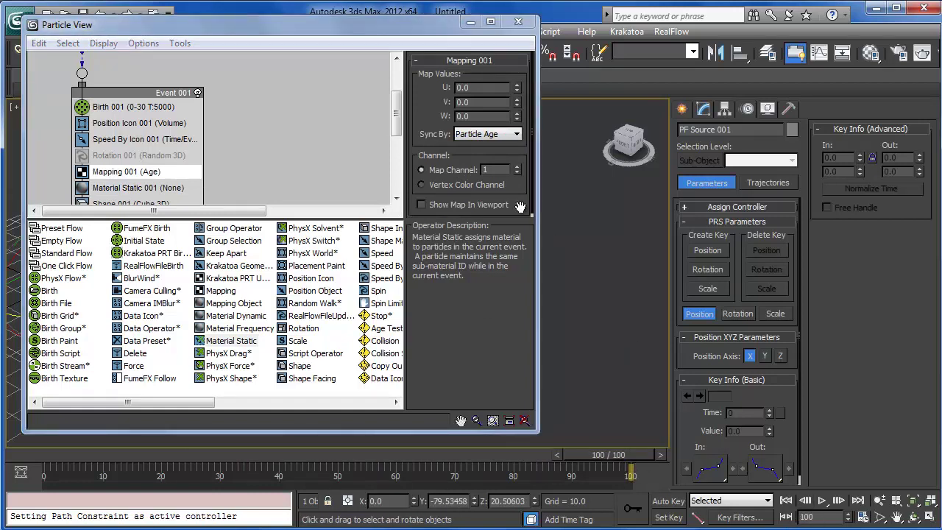
click(669, 501)
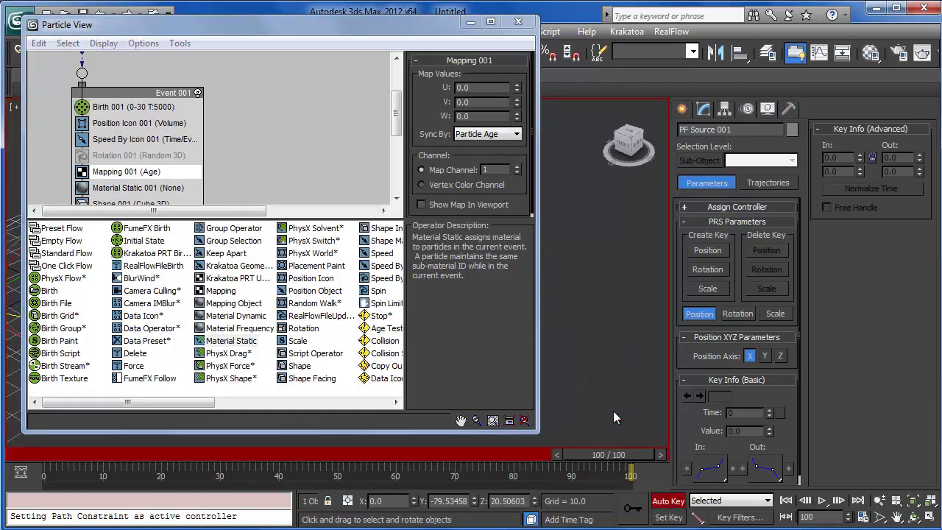
drag(477, 88, 392, 93)
text(1)
key(Return)
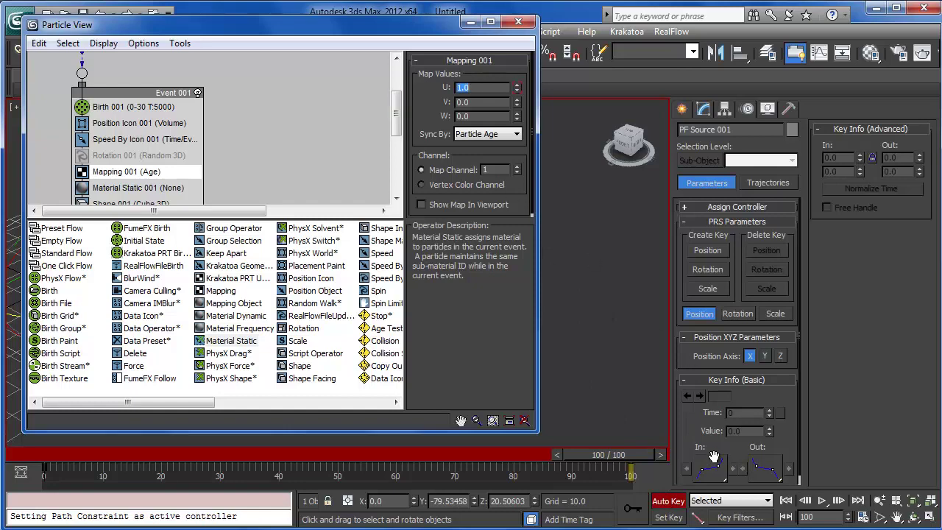
click(667, 501)
Step: Open the Material Editor and assign a Gradient Ramp map to the Diffuse colour of material 01 - Default
click(145, 189)
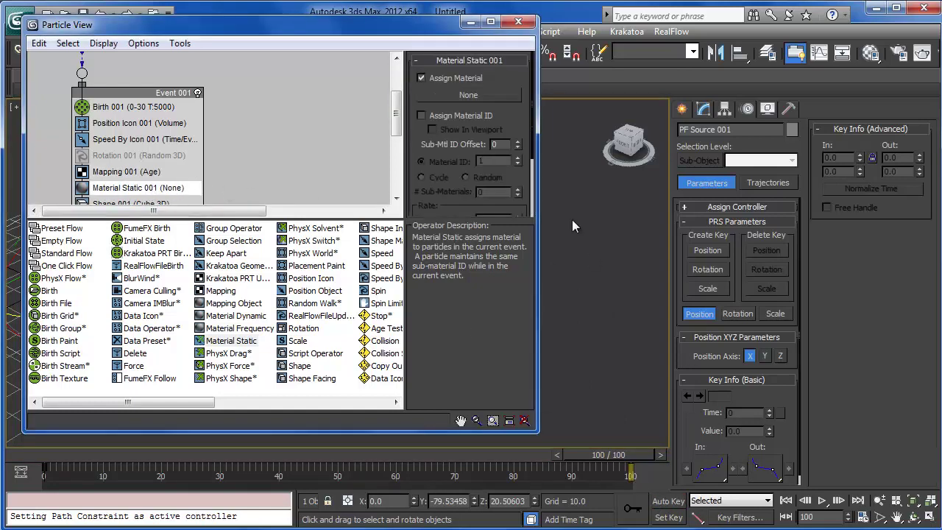
key(m)
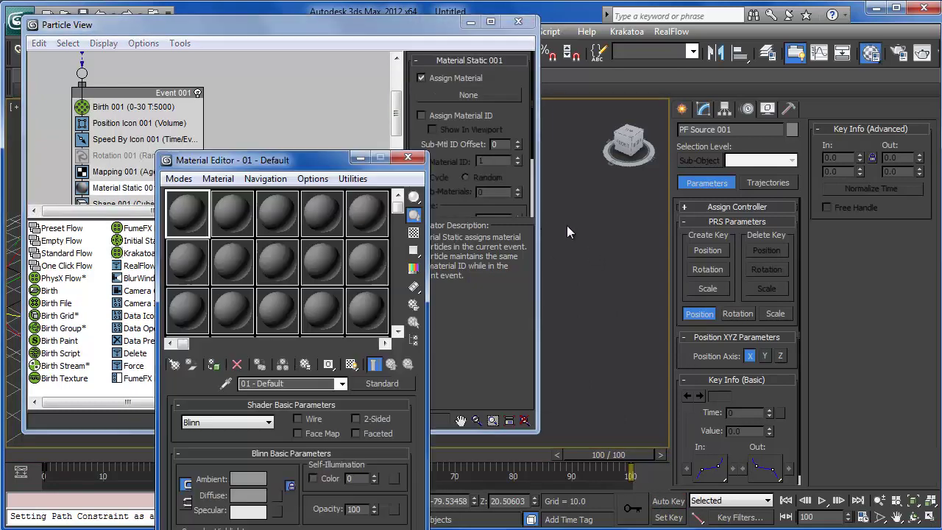
click(278, 497)
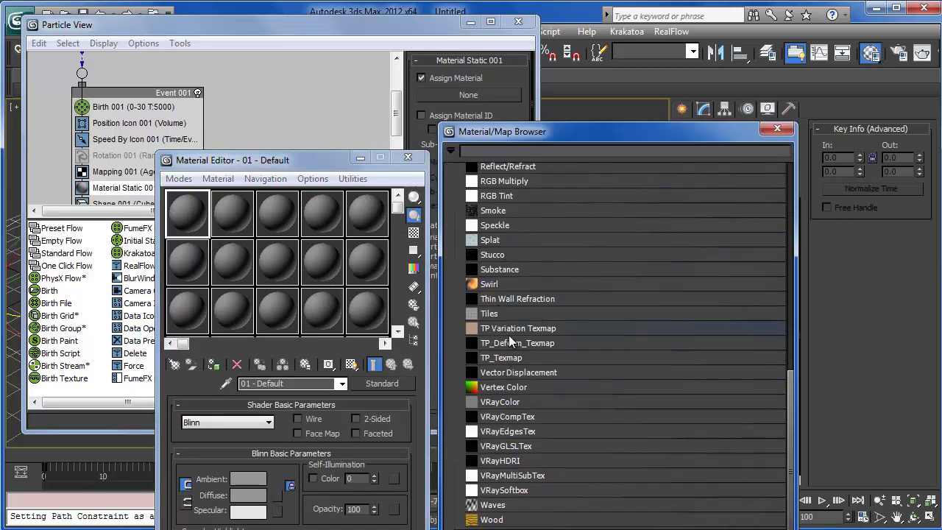
scroll(520, 318, up, 2)
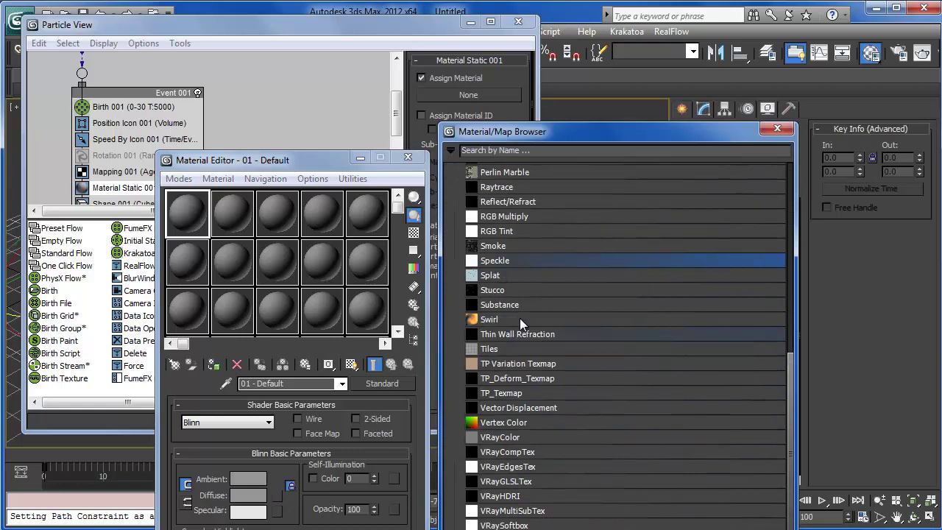
click(519, 317)
scroll(520, 318, up, 3)
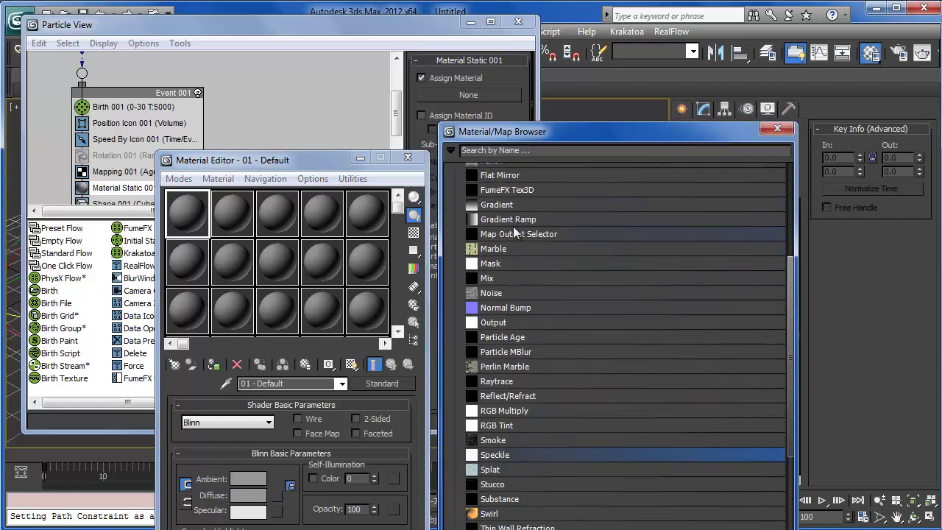
double_click(509, 219)
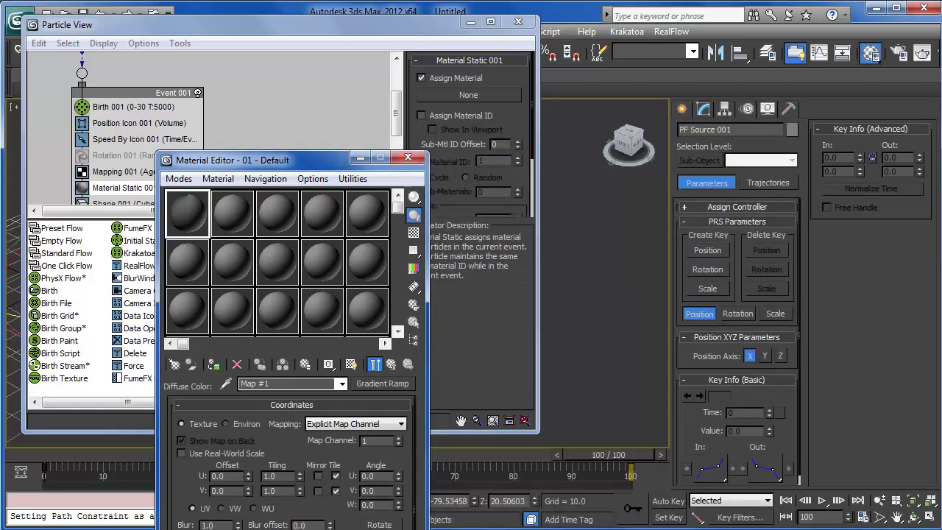
Step: Recolour the gradient ramp's flags to saturated green at the start, blue in the middle and magenta at the end
click(333, 91)
click(536, 215)
double_click(337, 526)
drag(365, 114, 375, 92)
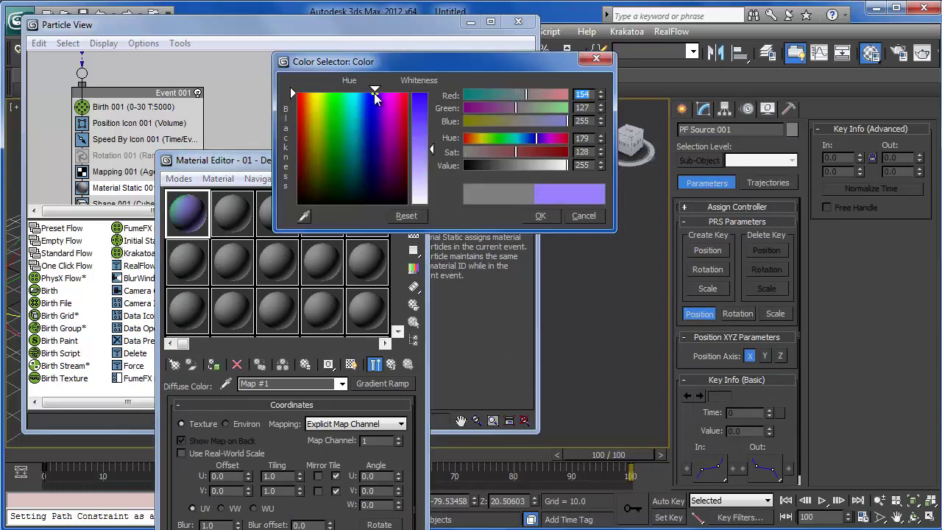
drag(432, 148, 433, 94)
click(543, 216)
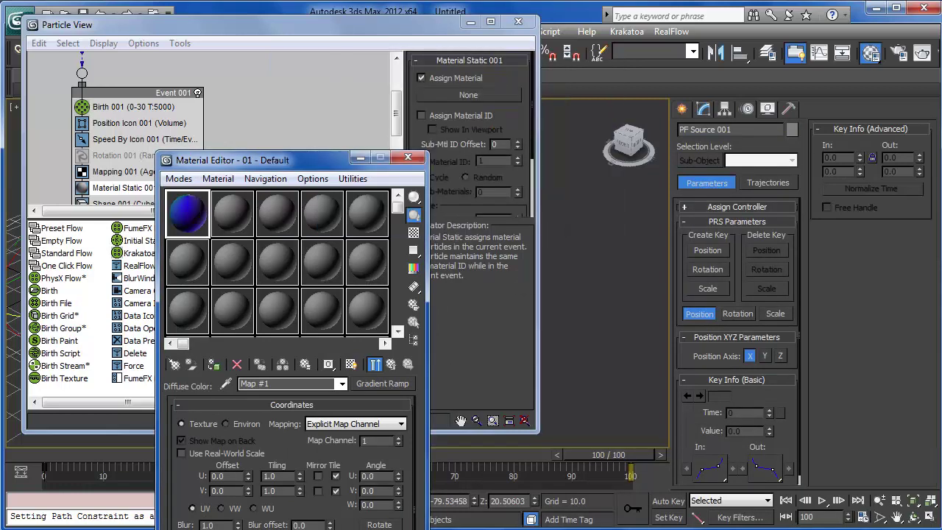
double_click(405, 527)
drag(401, 114, 425, 93)
click(545, 216)
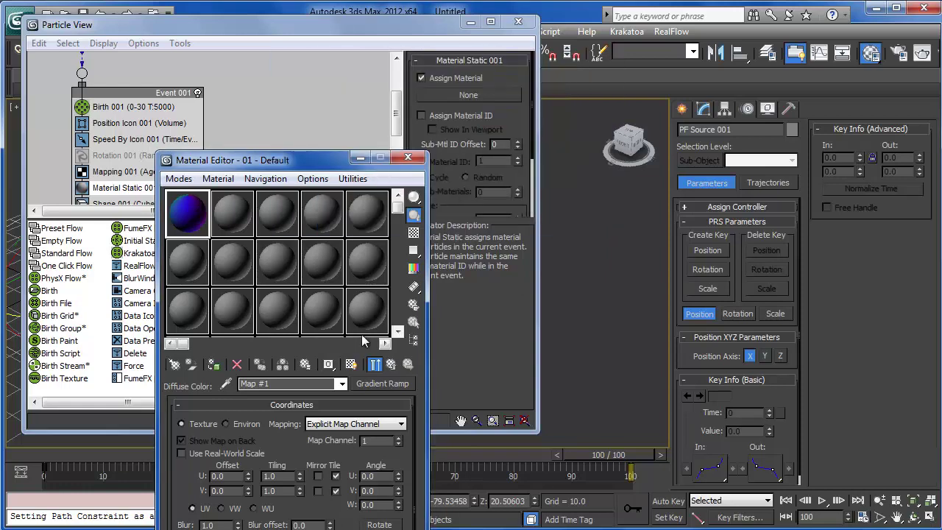
Step: Return to the parent material and assign it to the Material Static operator as an instance
drag(382, 384, 413, 340)
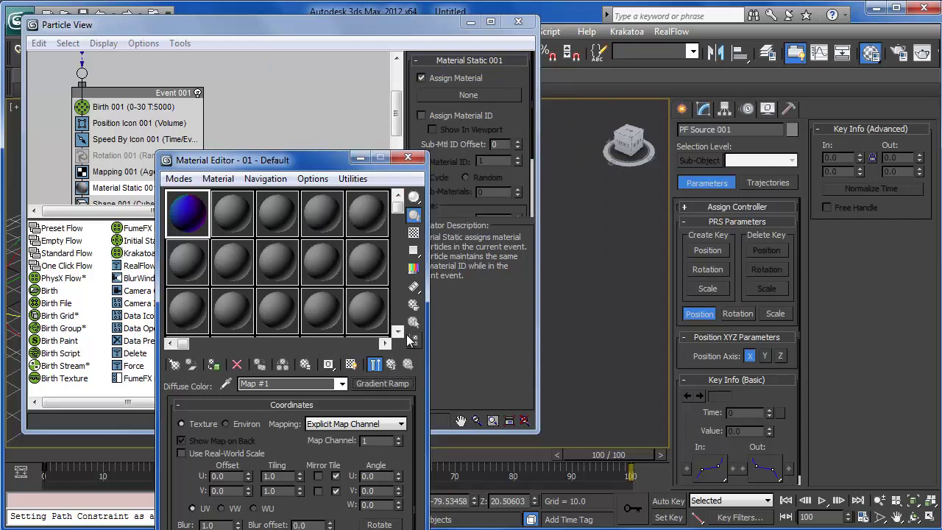
click(391, 365)
drag(382, 384, 465, 96)
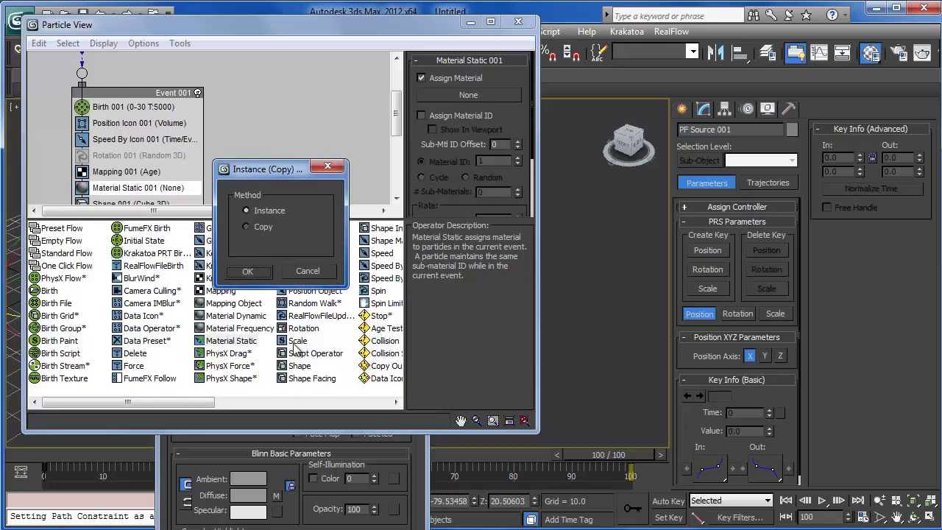
click(247, 272)
Step: Test render Perspective at frame 18, minimize Particle View and examine the cube streams up close in the viewport
click(923, 53)
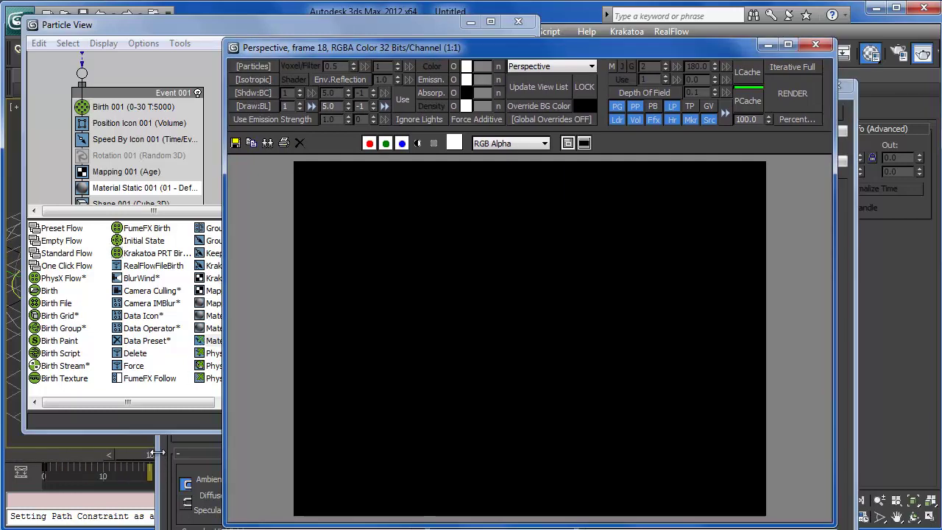
click(471, 24)
middle_drag(101, 332, 90, 370)
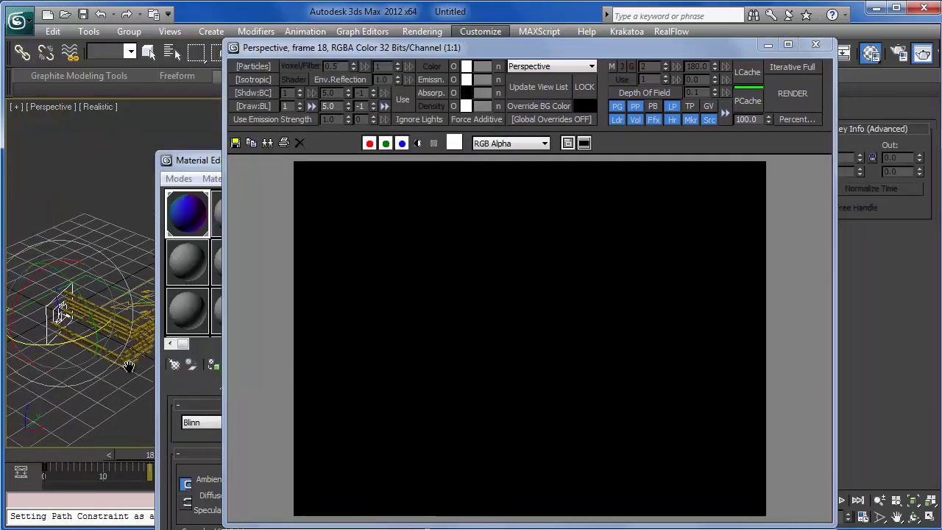
scroll(67, 328, up, 3)
middle_drag(67, 328, 91, 305)
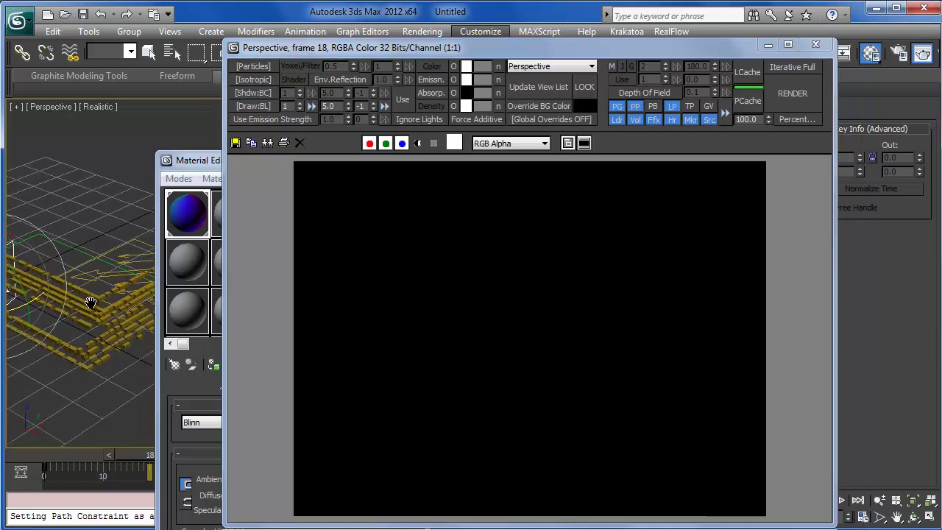
scroll(87, 309, up, 2)
Step: Change the Production renderer from Krakatoa to Default Scanline Renderer in Render Setup
key(F10)
click(133, 85)
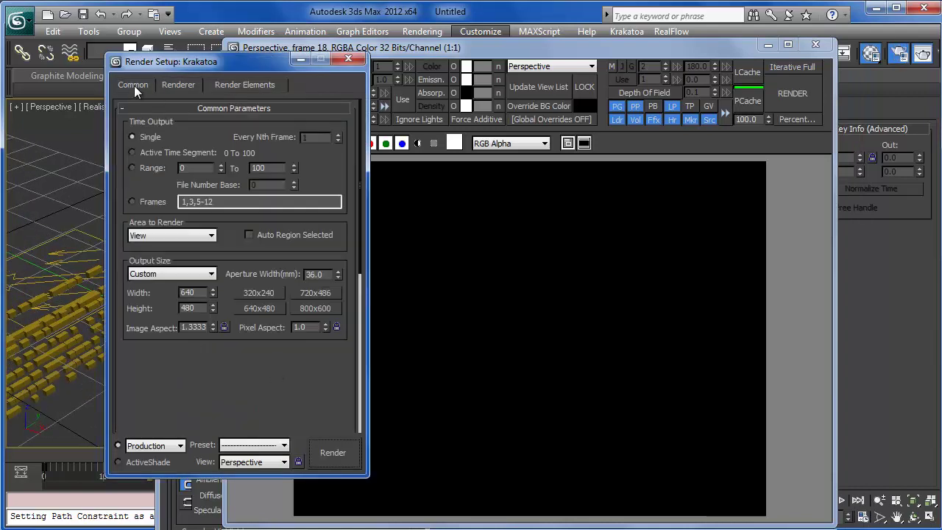
scroll(315, 151, down, 5)
click(222, 421)
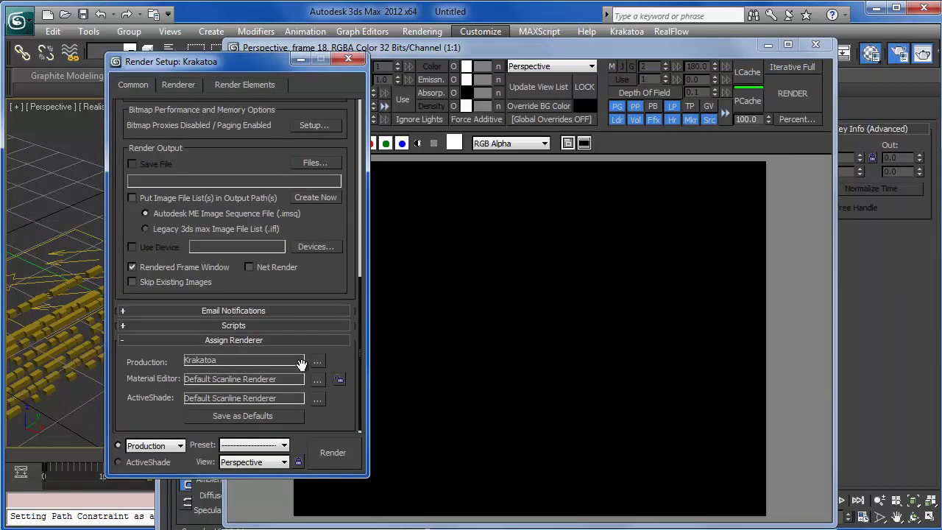
click(303, 363)
double_click(186, 174)
Step: Render the Perspective view at several timeline positions, including frames 74 and 52, to check the streams' age-based colours
click(89, 281)
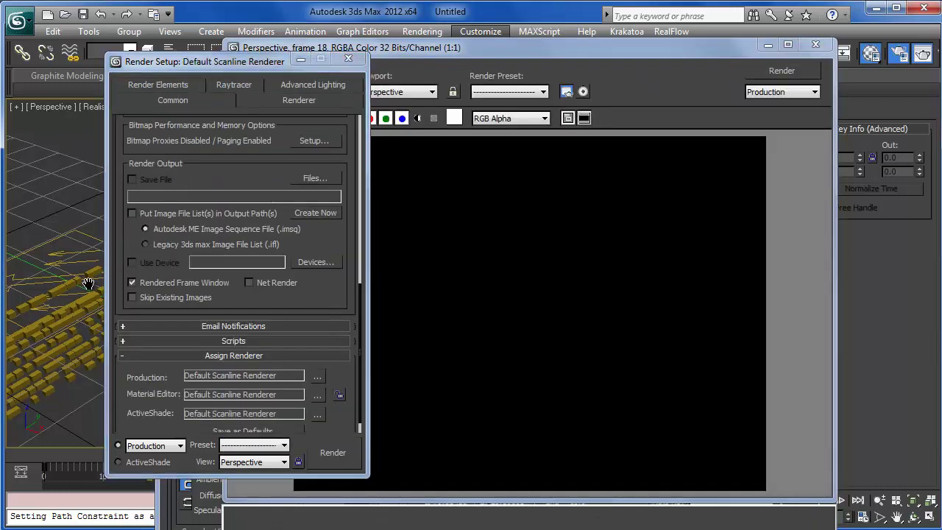
key(F9)
alt+middle_drag(88, 281, 61, 305)
key(F9)
drag(94, 455, 492, 471)
key(F9)
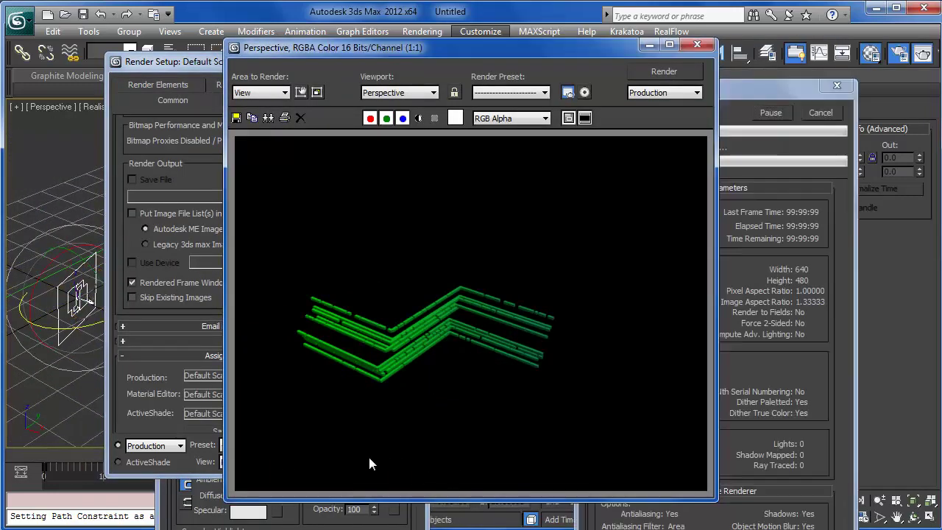
drag(82, 457, 355, 454)
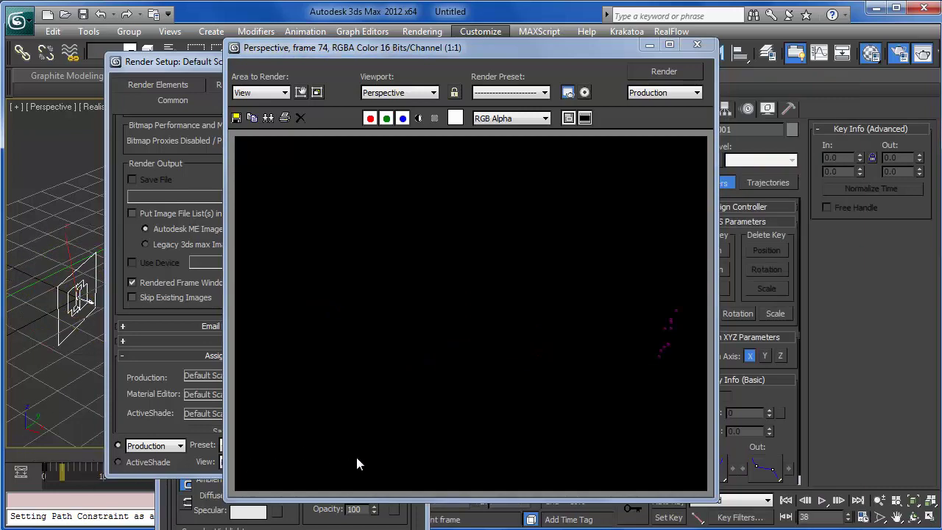
key(F9)
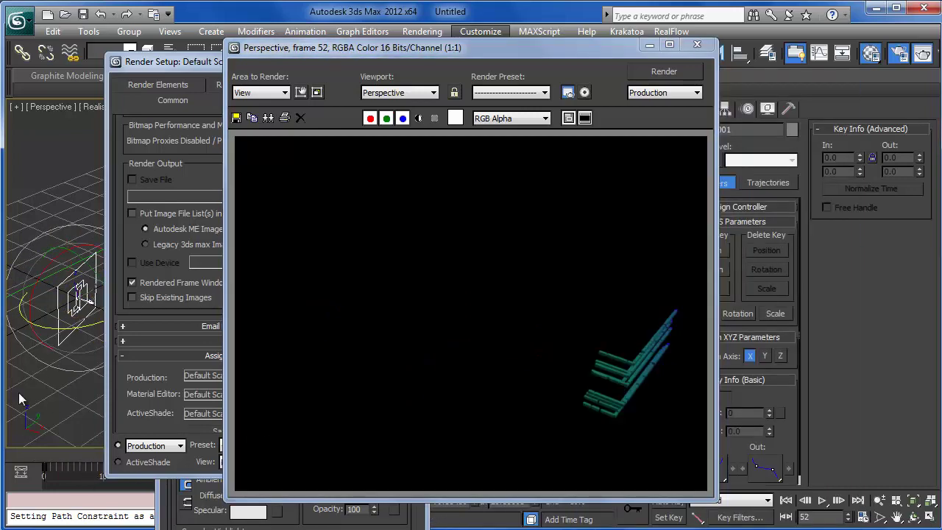
Step: Render the Perspective view at frame 23 to check the streams' age-based colours
middle_drag(20, 398, 46, 387)
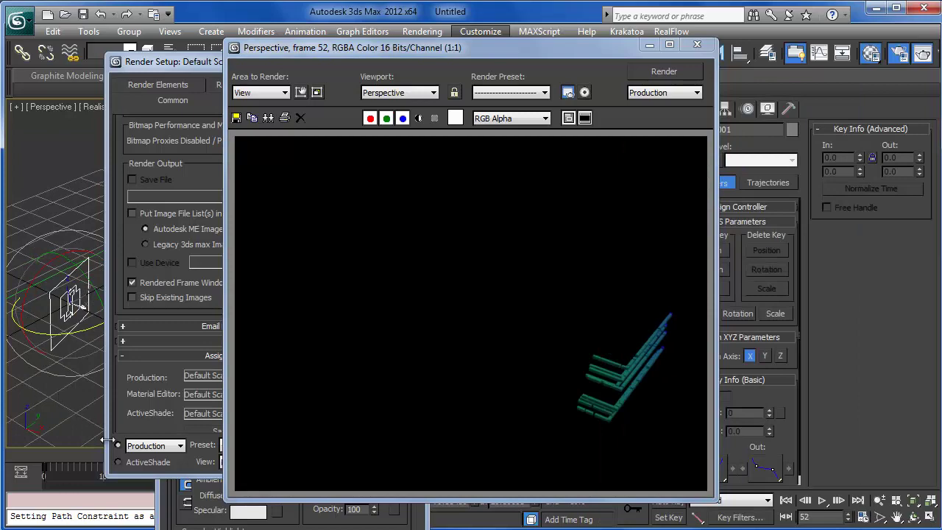
drag(96, 458, 191, 459)
key(F9)
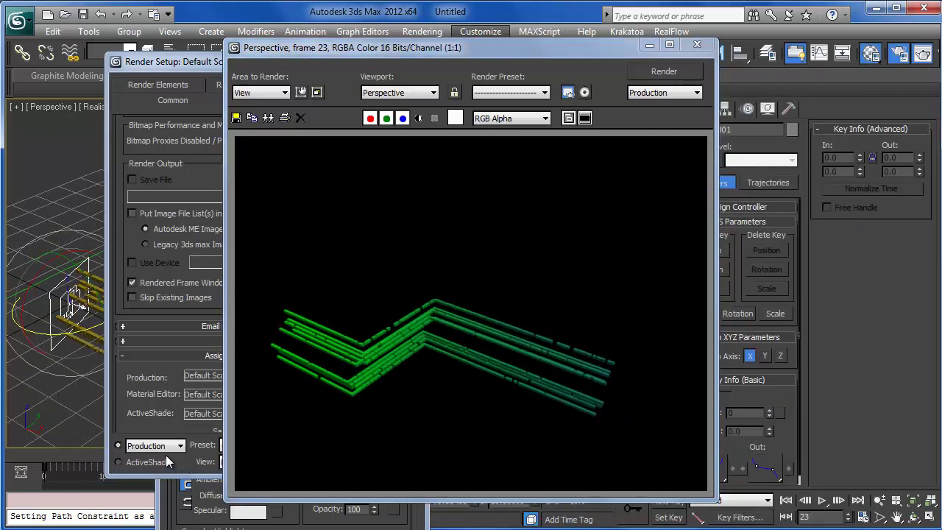
Step: Minimize the render, Render Setup and Material Editor windows and move the timeline to frame 30
click(642, 44)
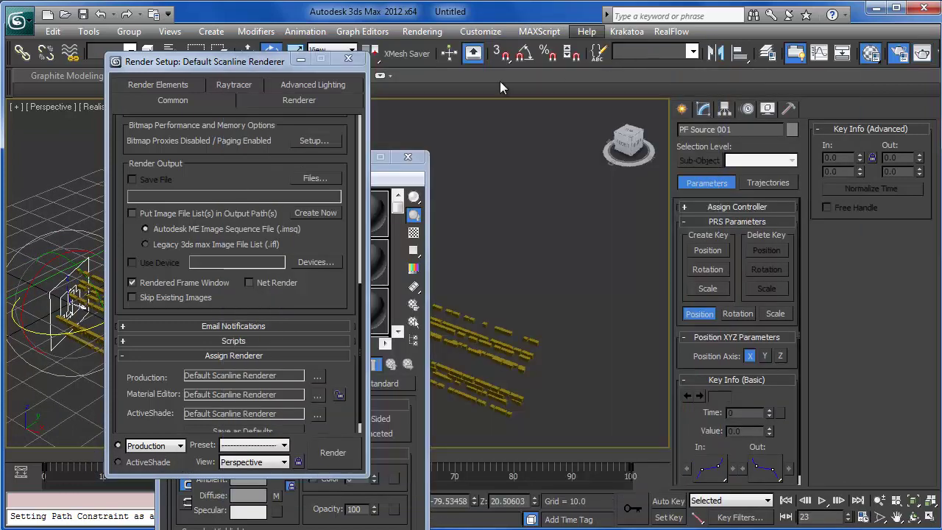
click(302, 60)
click(360, 157)
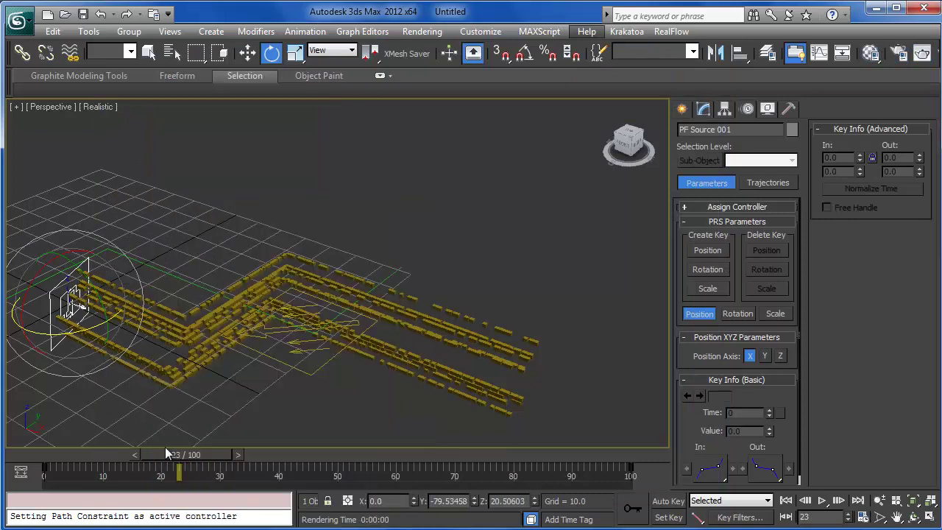
drag(189, 459, 226, 460)
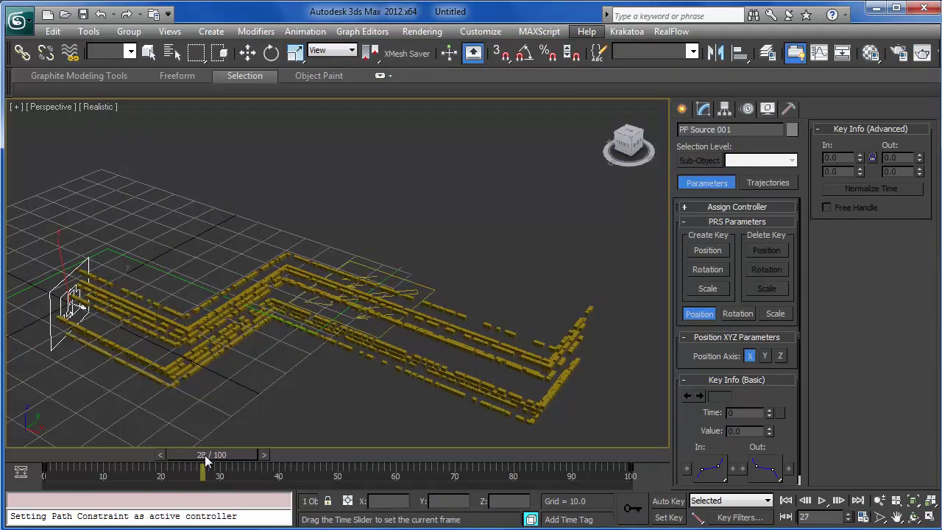
Step: Try to pull the end of the key range on the track bar back from frame 100 to frame 30
key(e)
drag(631, 470, 220, 473)
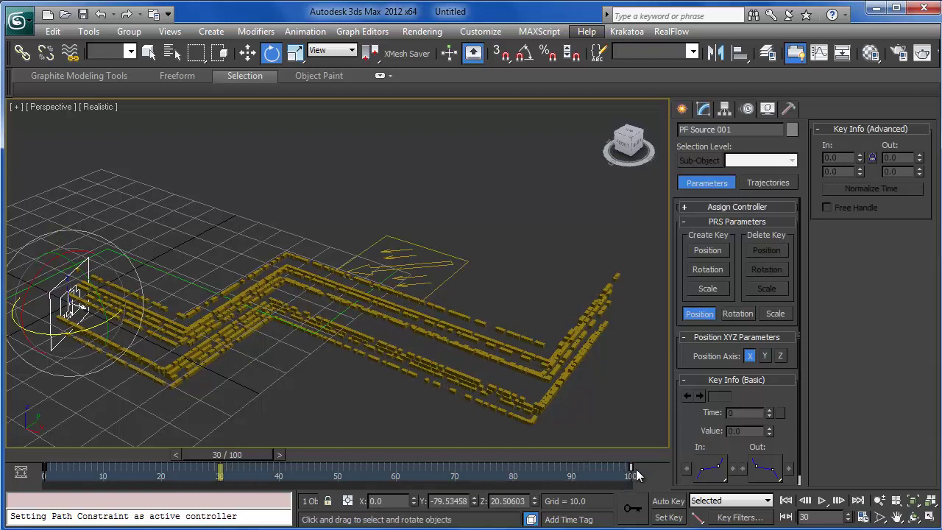
drag(630, 468, 409, 470)
Step: Open Particle View and show the Mapping operator's U value as a curve in Track View
key(6)
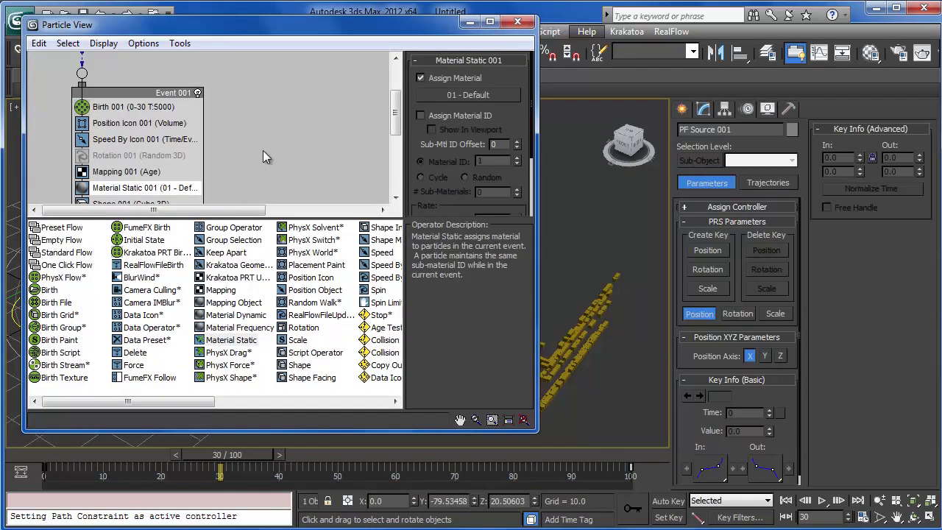
click(127, 171)
right_click(476, 93)
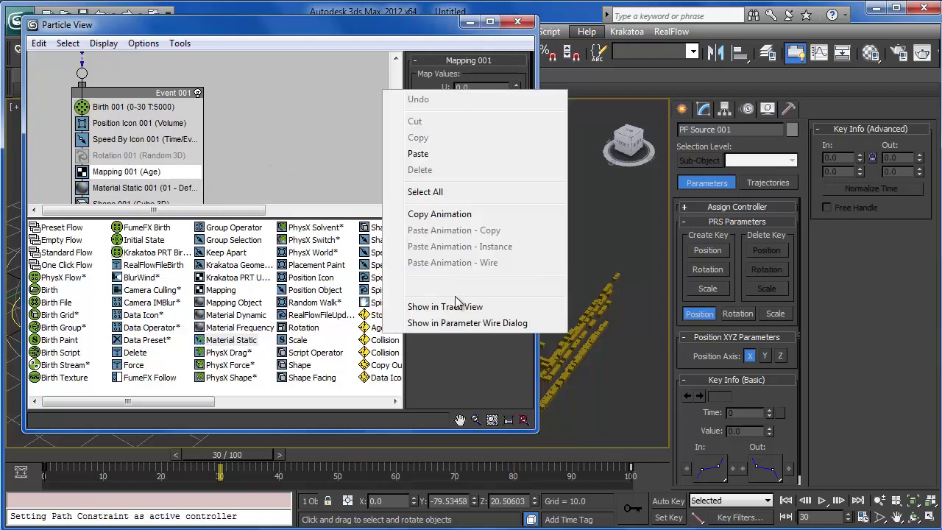
click(431, 307)
middle_drag(324, 85, 427, 194)
middle_drag(302, 207, 345, 200)
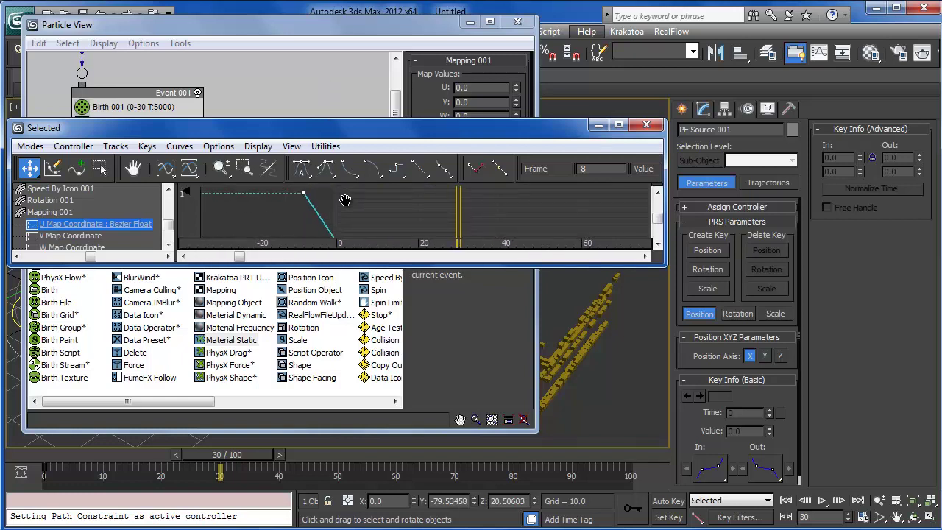
Step: Undo the last key changes and place the U Map Coordinate curve's end key at frame 30
click(566, 12)
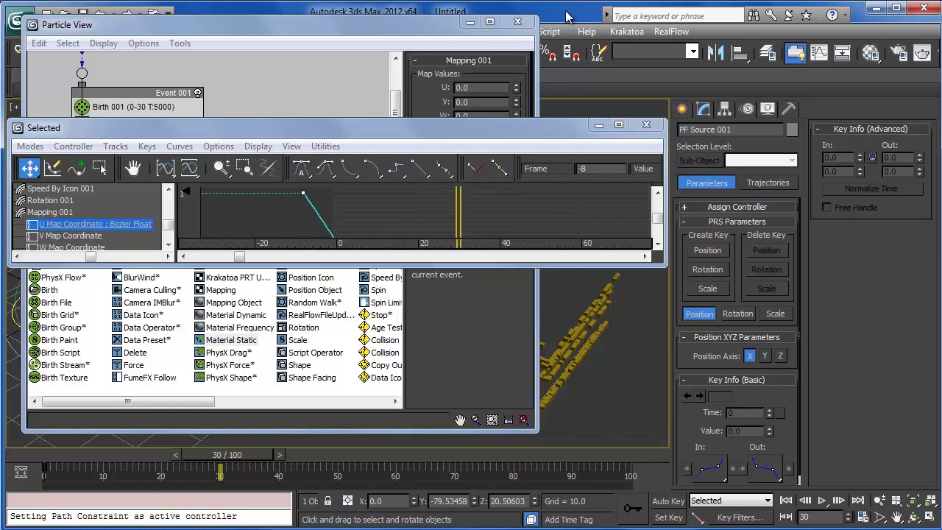
key(ctrl+z)
key(ctrl+z)
click(506, 215)
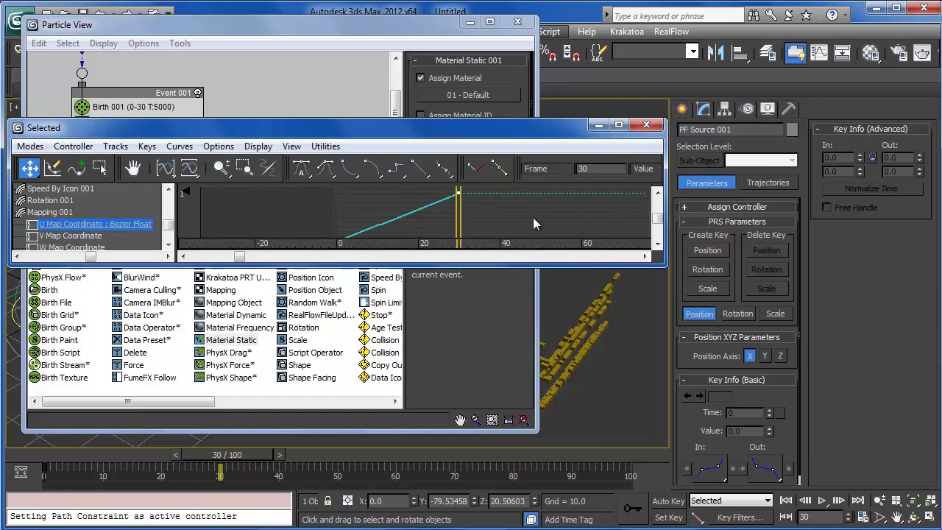
drag(370, 276, 397, 286)
middle_drag(252, 194, 263, 167)
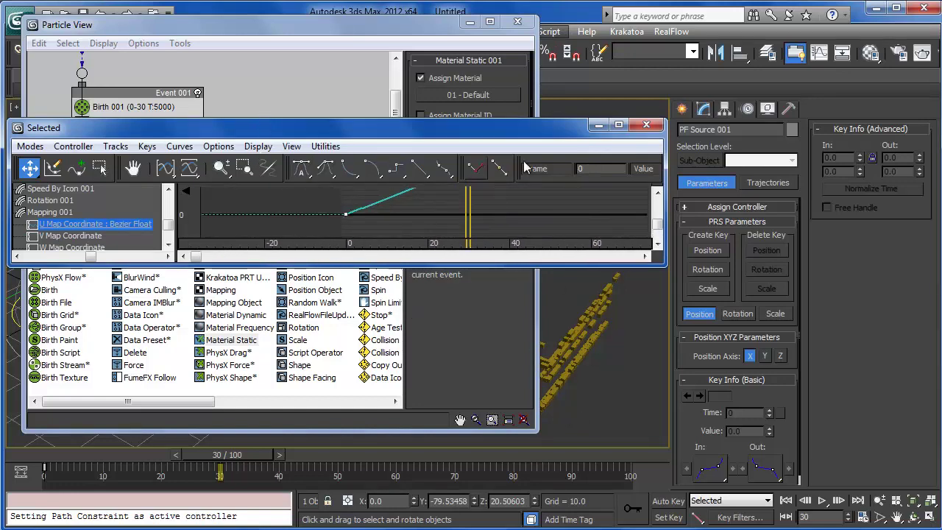
Step: Minimize Track View and Particle View, and render the Perspective view at frames 30, 34 and 16
click(599, 129)
click(470, 22)
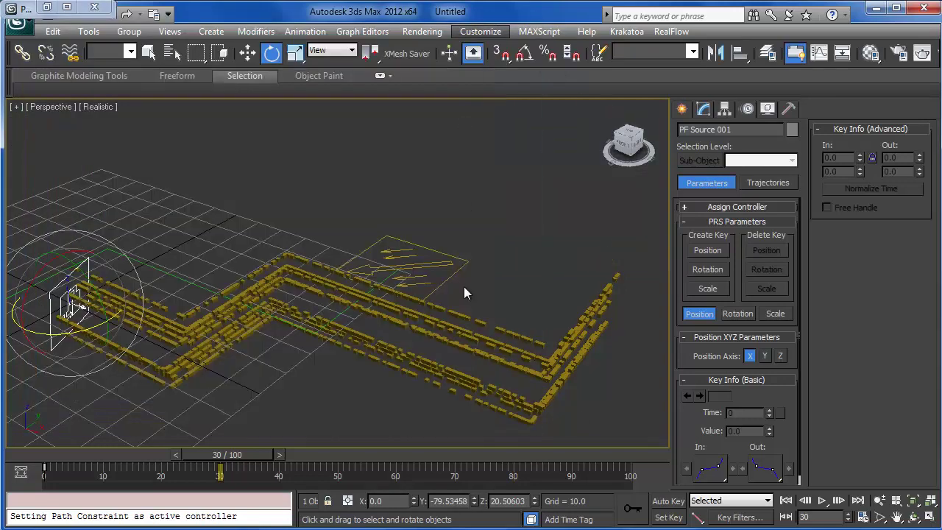
key(shift+q)
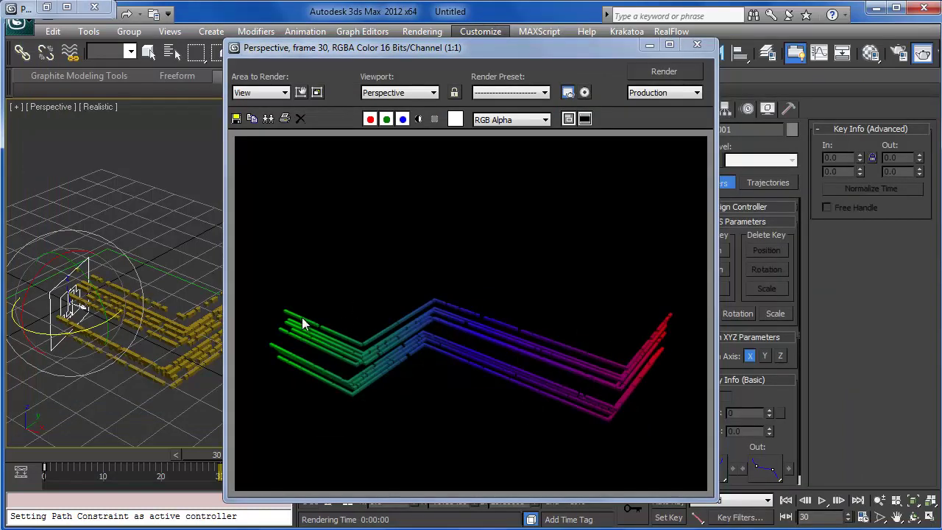
middle_drag(114, 309, 124, 318)
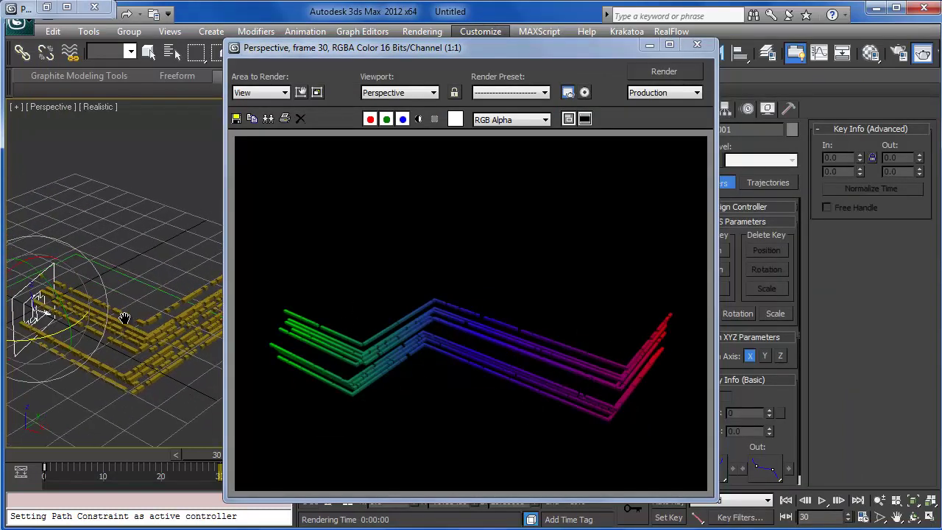
drag(206, 452, 227, 449)
key(shift+q)
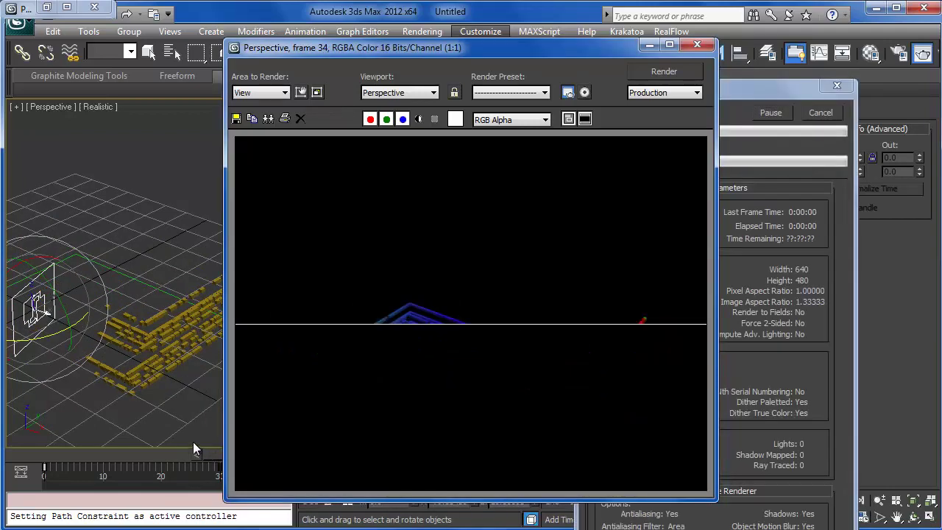
click(155, 453)
key(shift+q)
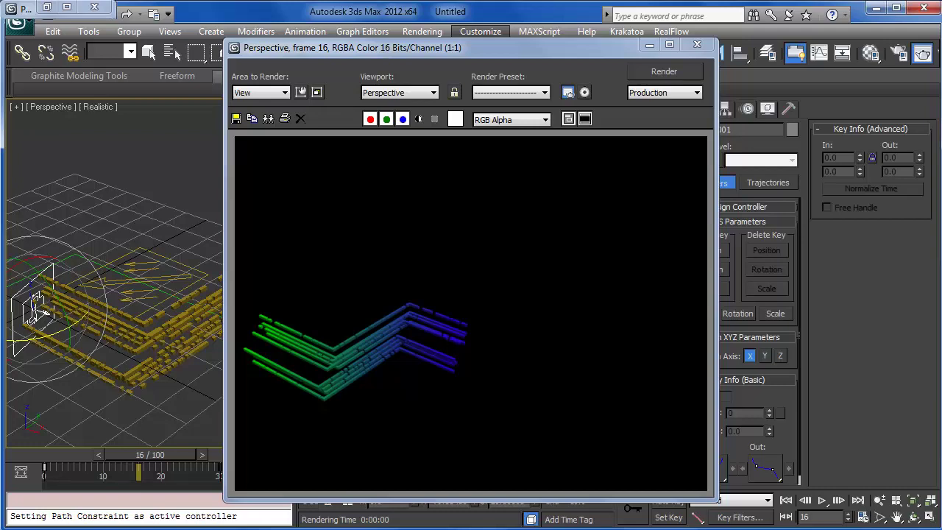
Step: Reopen Particle View and add a Scale operator to Event 001 between Material Static and Shape
click(645, 124)
key(6)
scroll(304, 133, down, 1)
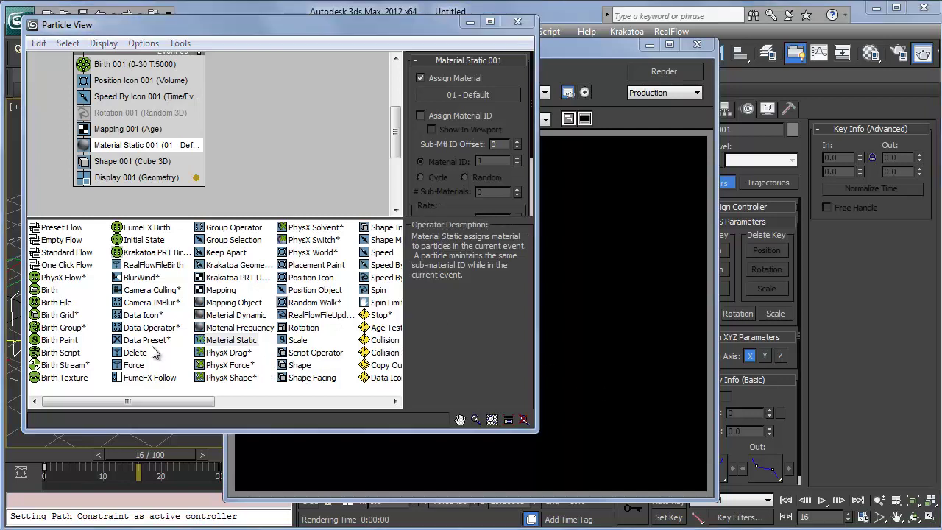
click(220, 341)
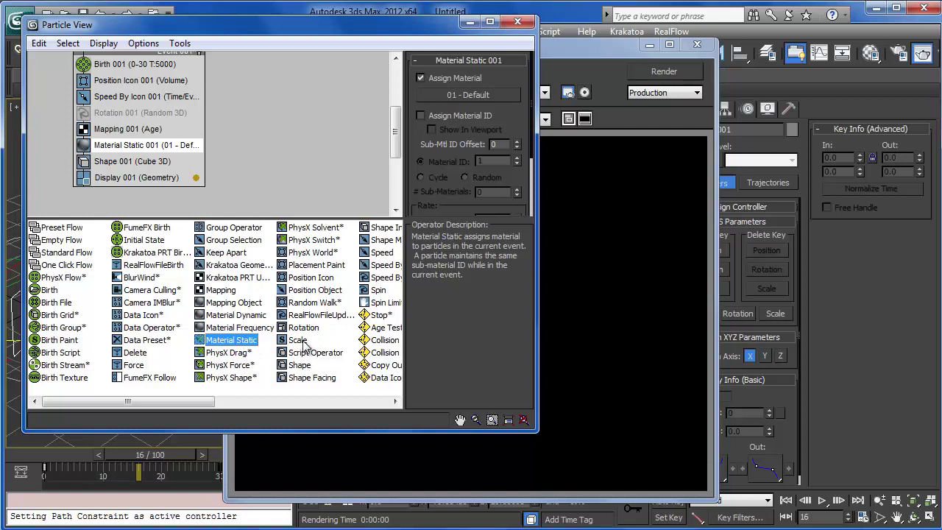
drag(298, 340, 133, 161)
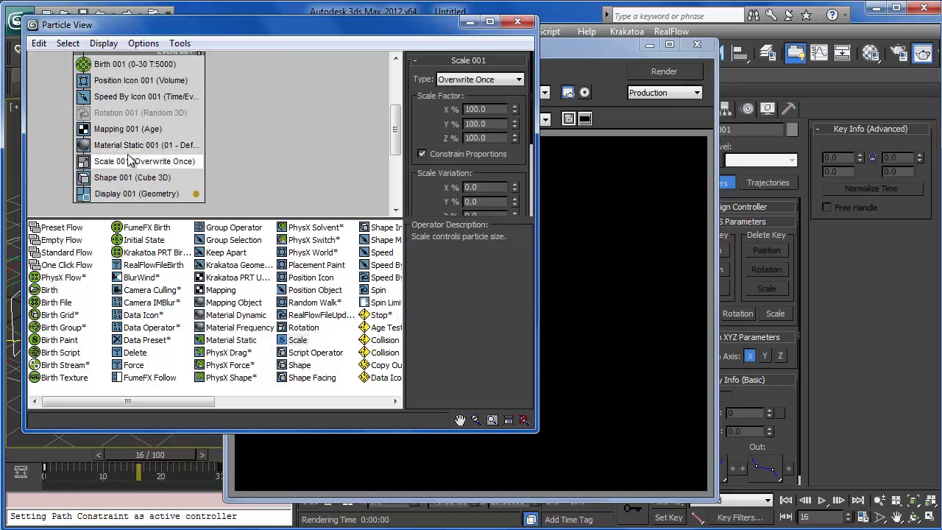
Step: Set the Scale operator's type to Absolute and its animation offset sync to Particle Age
click(480, 80)
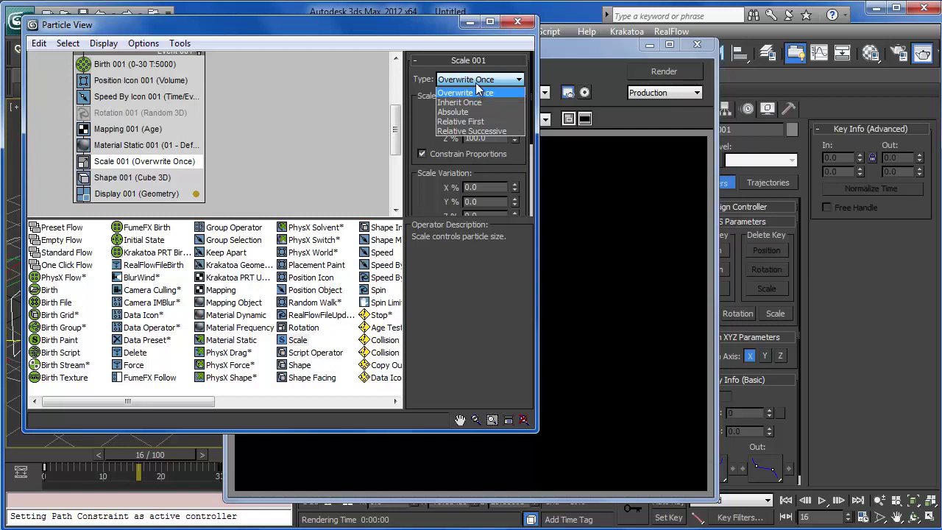
click(476, 88)
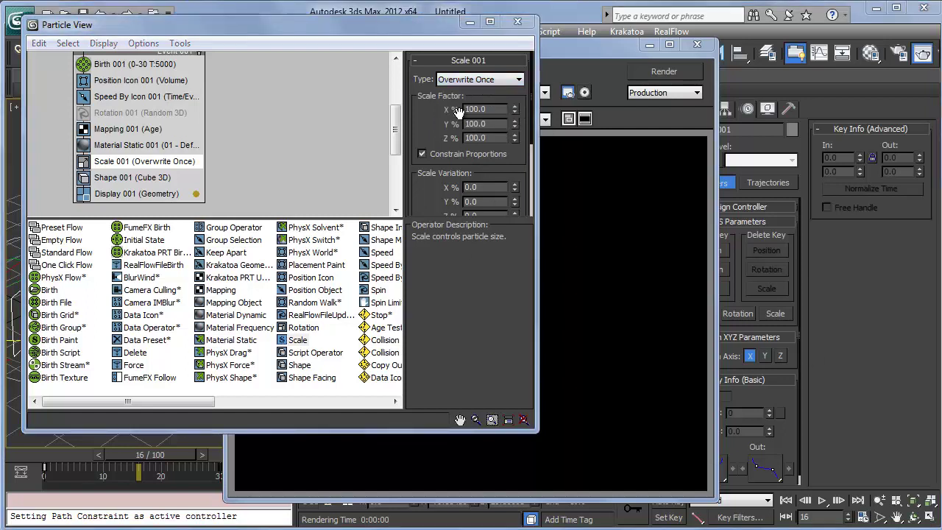
click(460, 81)
click(464, 103)
click(458, 82)
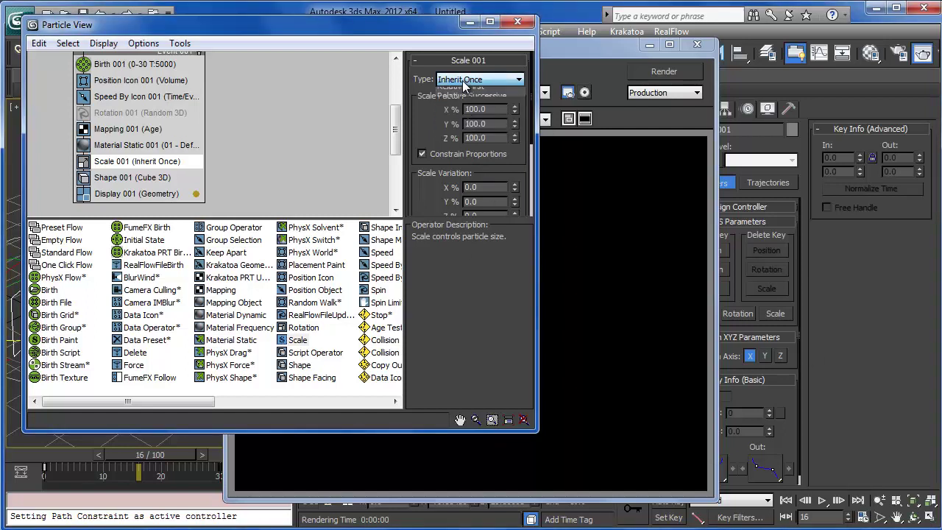
click(451, 112)
drag(432, 111, 447, 22)
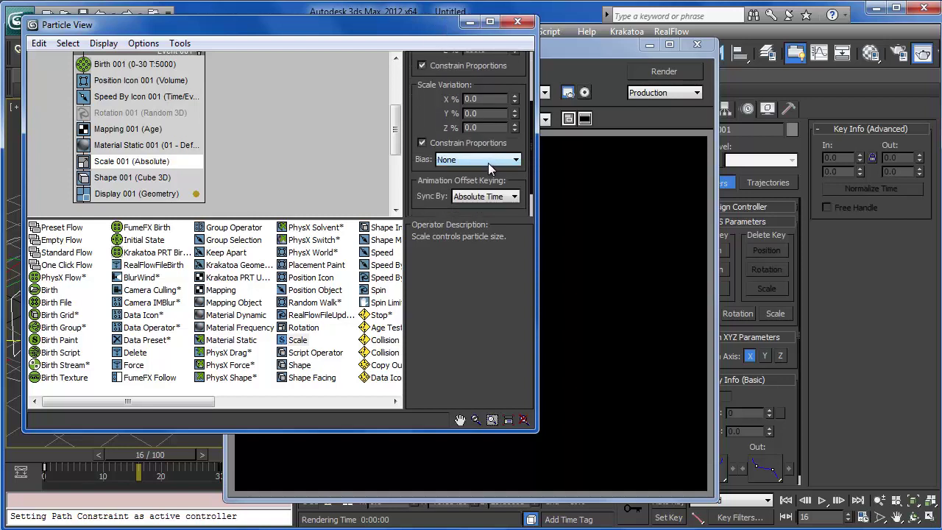
click(489, 198)
click(479, 219)
scroll(442, 184, down, 1)
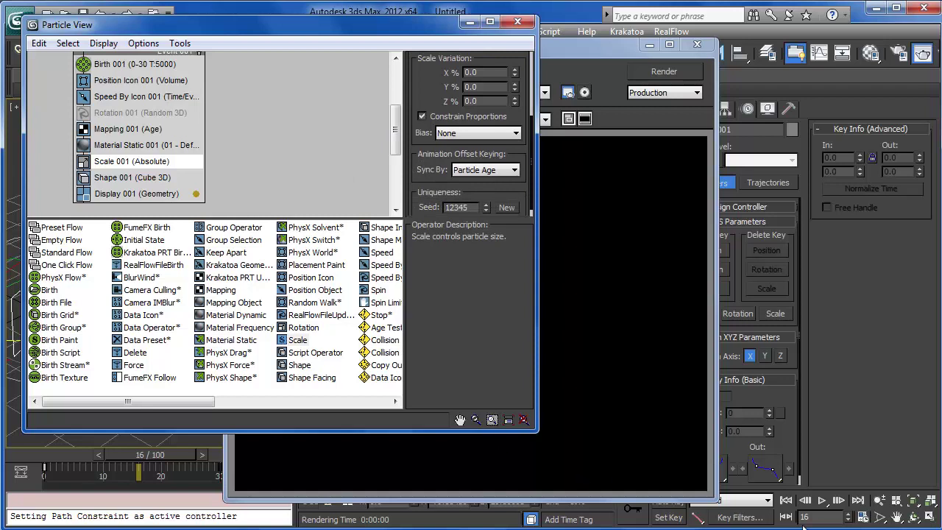
Step: Go to frame 30, turn on Auto Key and bring Particle View back to the front
text(30)
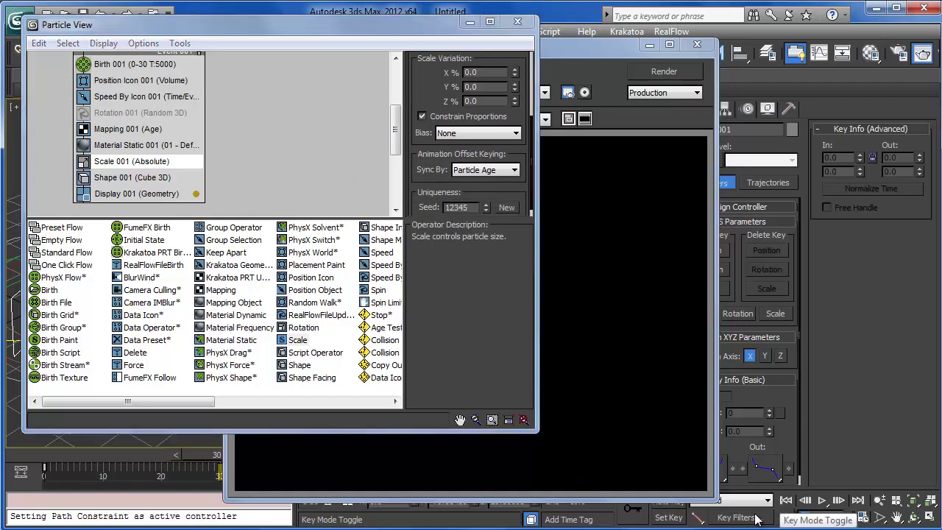
key(Return)
click(657, 472)
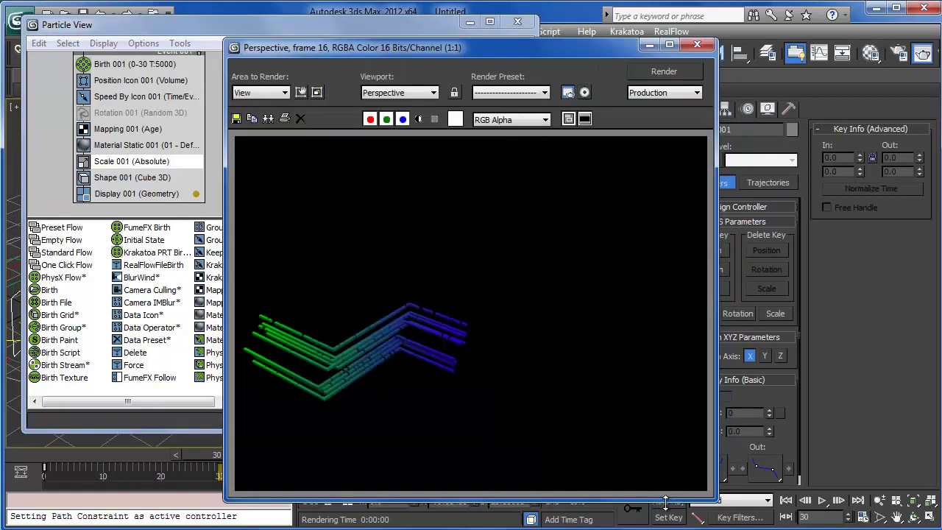
drag(664, 501, 664, 483)
click(240, 35)
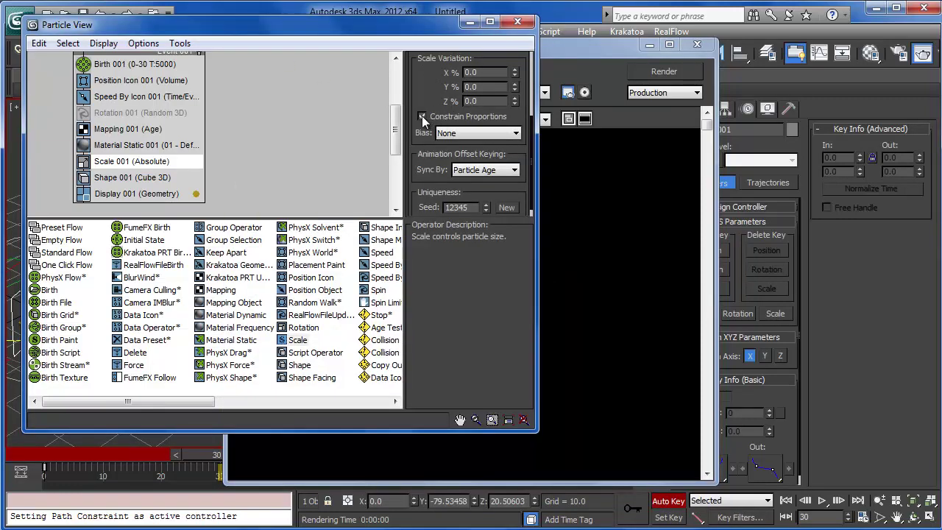
Step: Key the Scale operator's constrained X, Y and Z scale factors at 500% and turn off Auto Key
click(489, 73)
scroll(456, 125, up, 3)
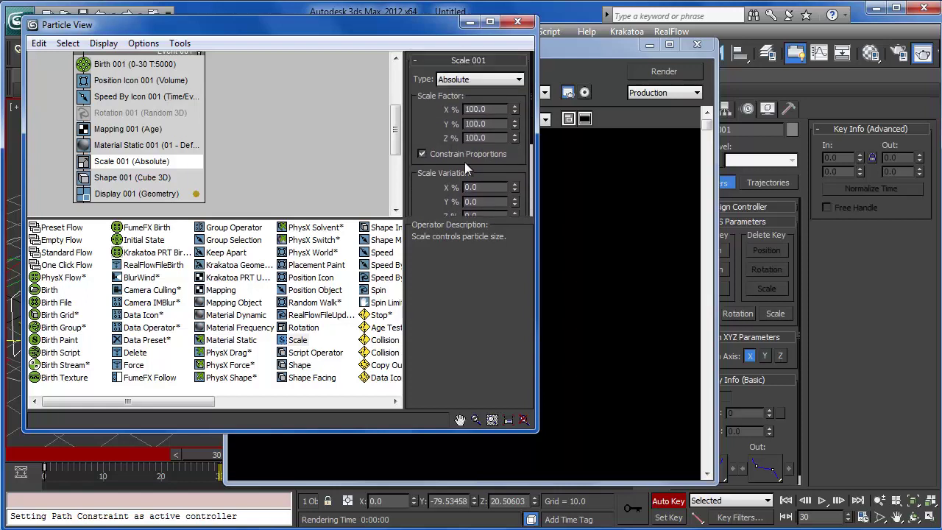
double_click(490, 111)
text(500)
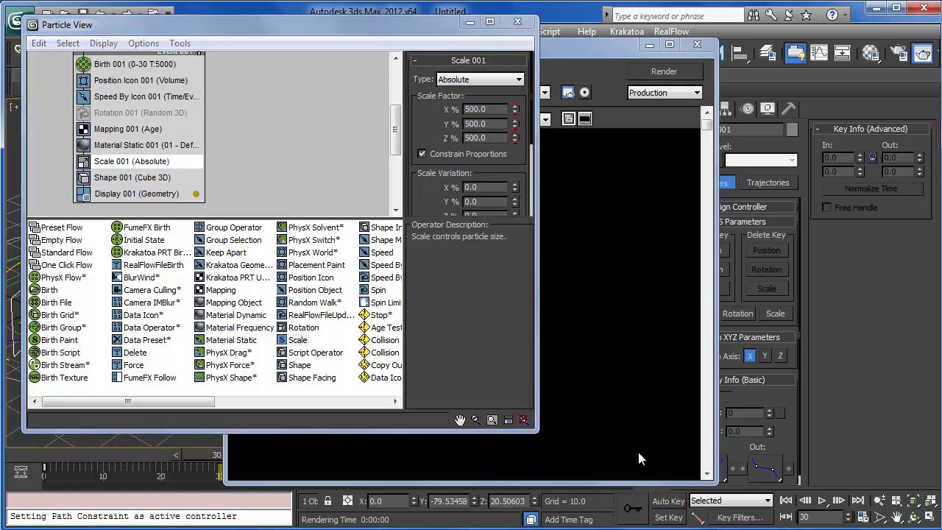
Step: Render the Perspective view at frame 30 to check how the cubes scale with age
right_click(165, 438)
click(113, 438)
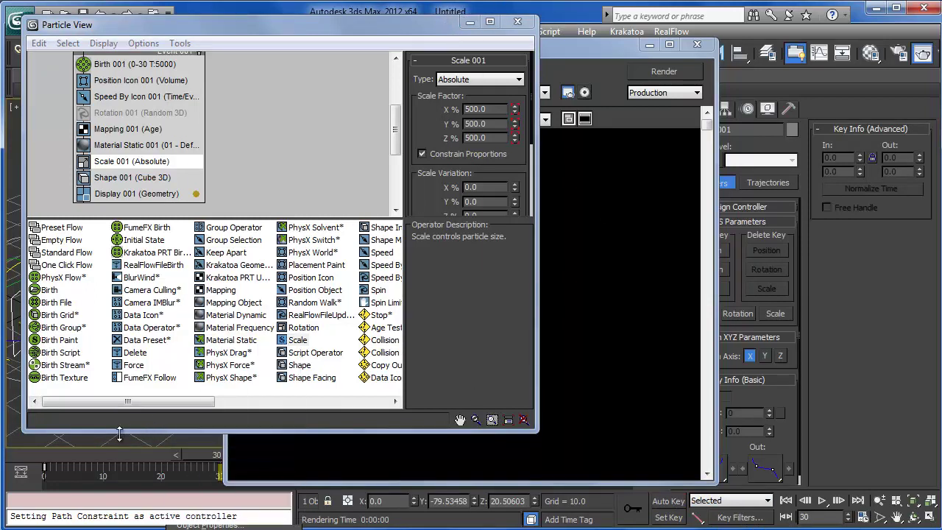
click(668, 76)
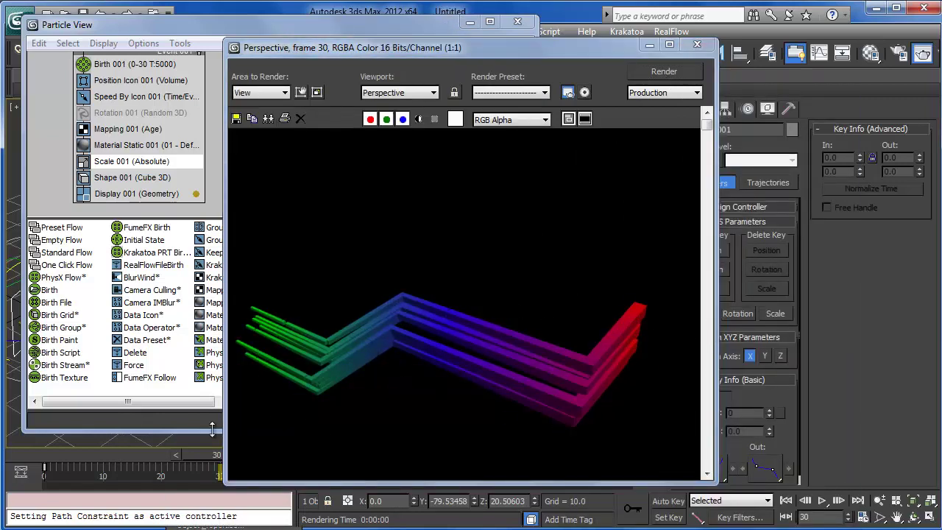
Step: Open the Scale operator's X scale factor in Track View and draw a wavy curve from frame 0 to 30
click(181, 22)
right_click(497, 116)
right_click(488, 110)
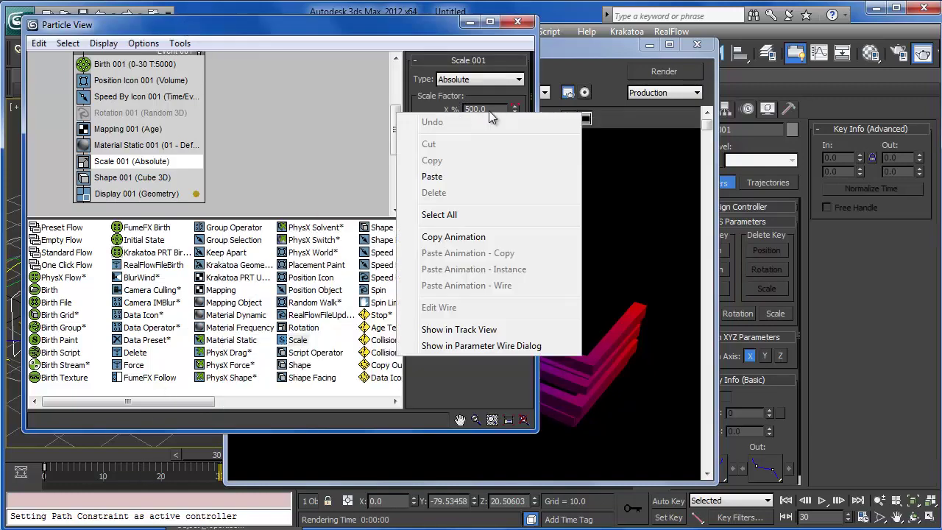
click(460, 332)
middle_drag(288, 228, 385, 215)
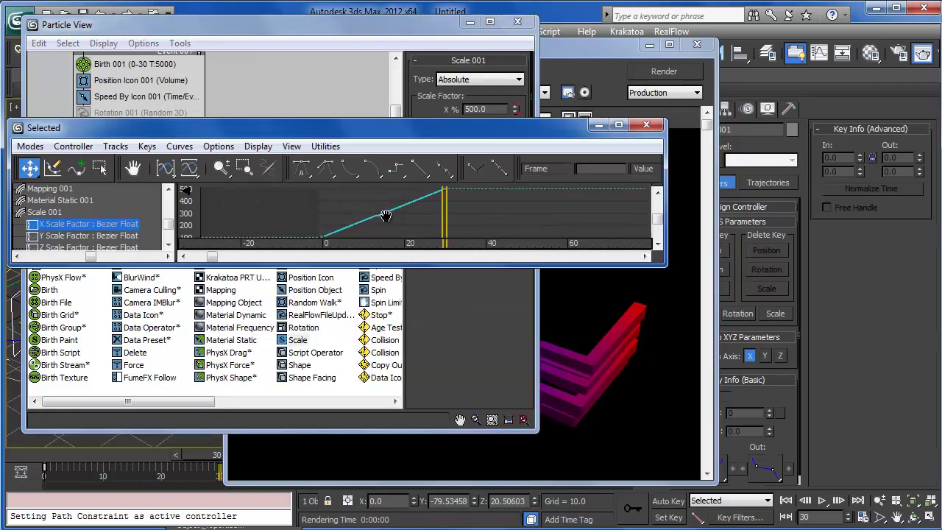
click(53, 168)
mouse_move(332, 214)
mouse_down()
mouse_move(381, 240)
mouse_move(444, 200)
mouse_up()
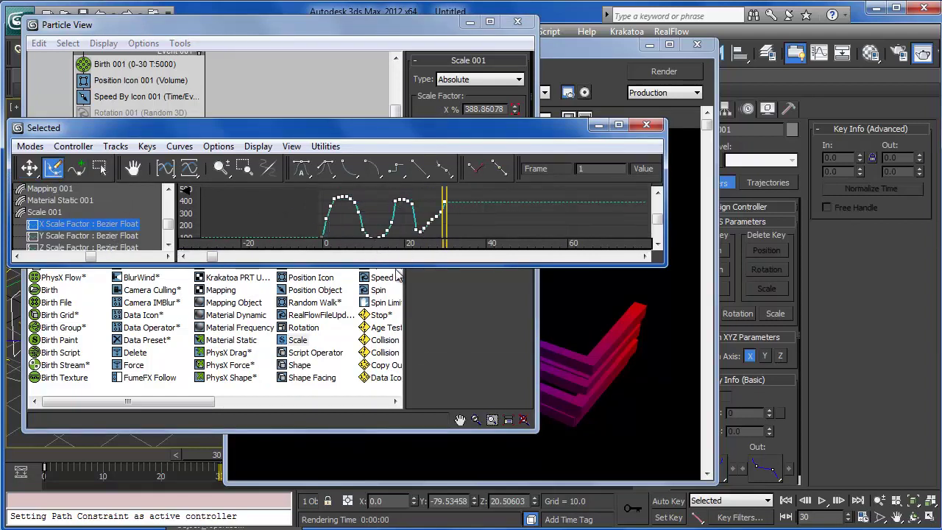
Step: Copy the X Scale Factor's animation controller in Track View and turn off Constrain Proportions on the Scale operator
right_click(103, 221)
click(131, 286)
click(95, 235)
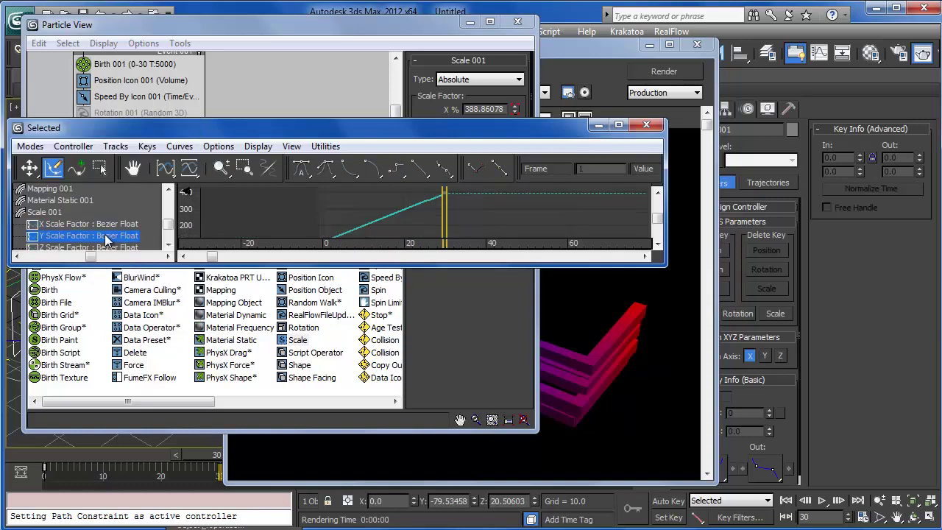
right_click(101, 233)
click(402, 91)
drag(379, 130, 441, 191)
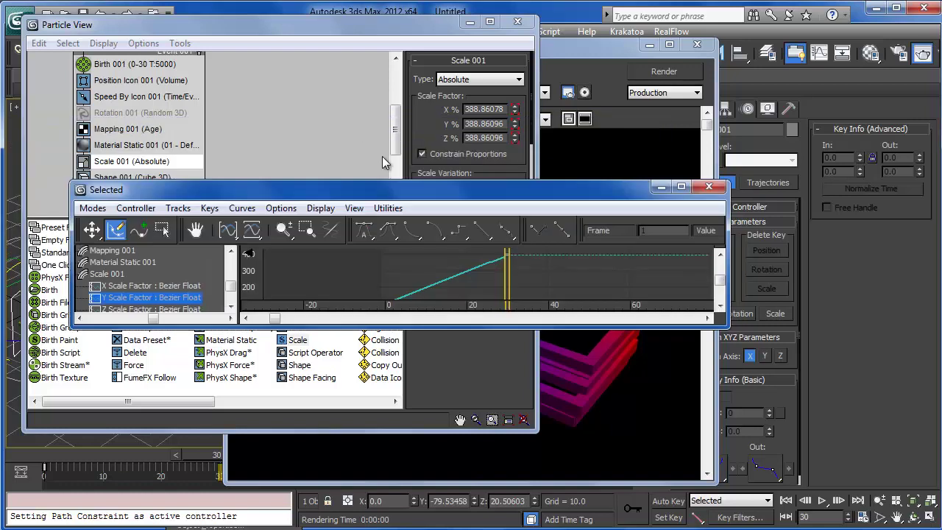
click(438, 155)
click(614, 187)
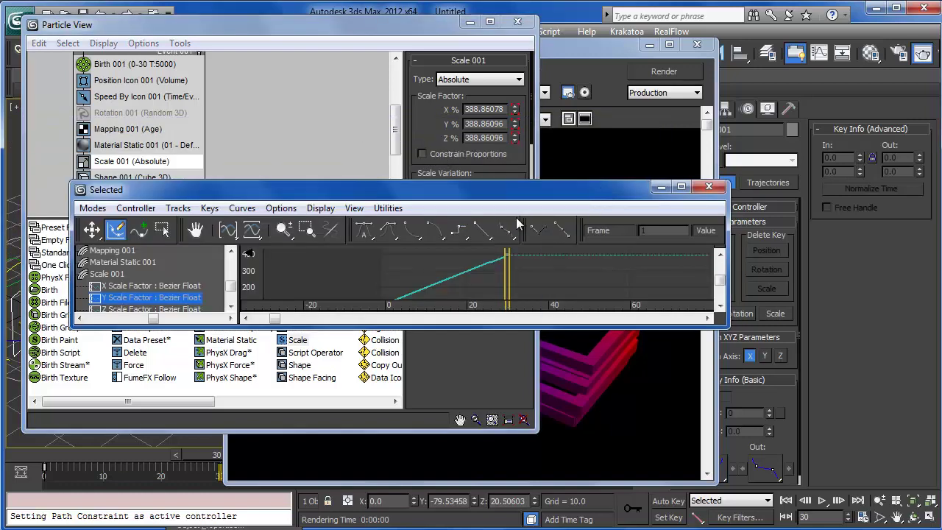
Step: Paste the copied controller as a Copy onto the Y and Z Scale Factor tracks and render the Perspective view at frame 30
right_click(137, 294)
click(165, 364)
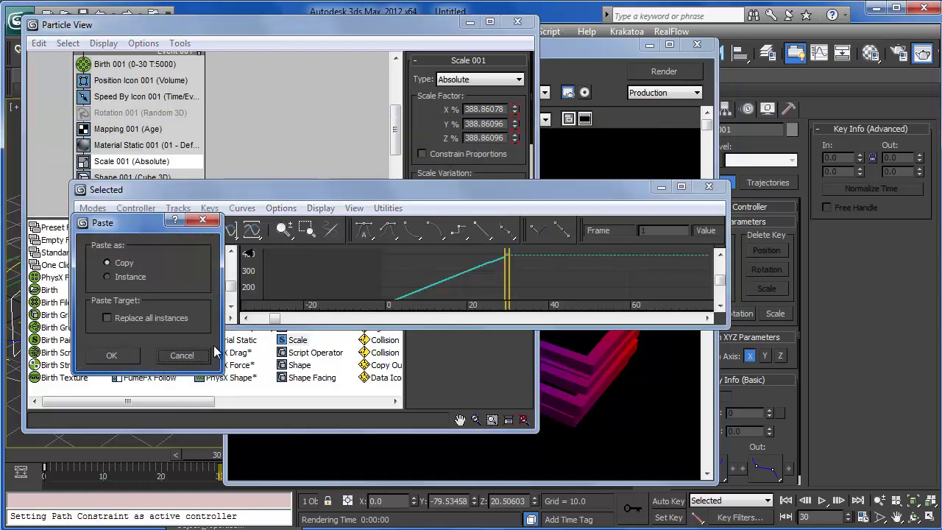
click(131, 356)
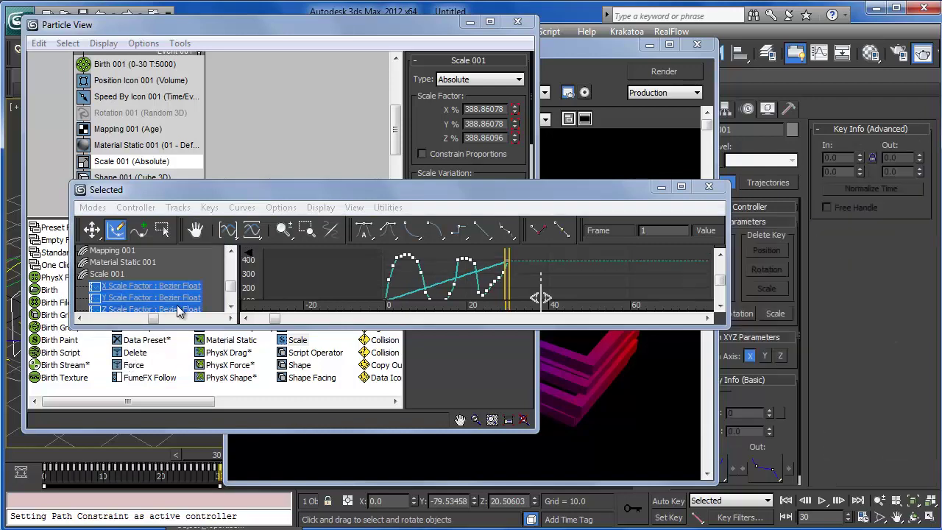
click(230, 306)
click(159, 297)
right_click(158, 297)
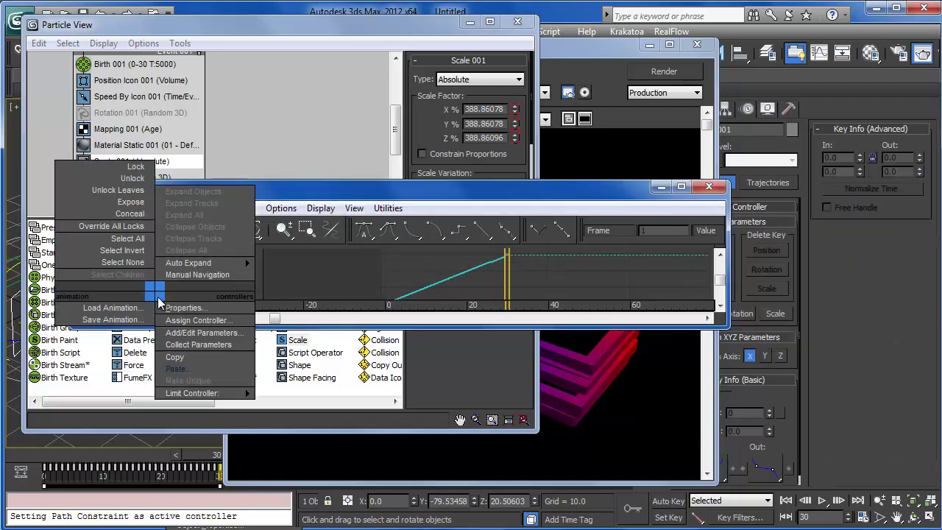
click(175, 368)
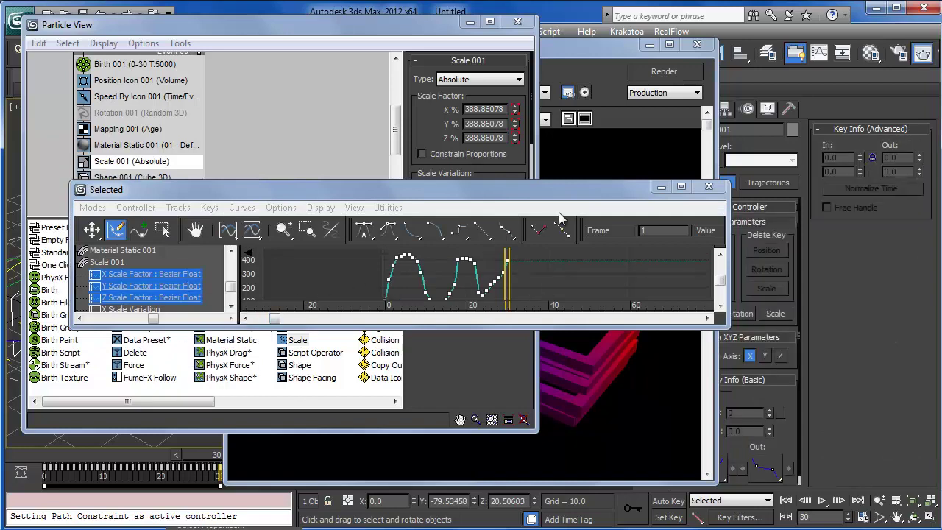
click(583, 48)
key(shift+q)
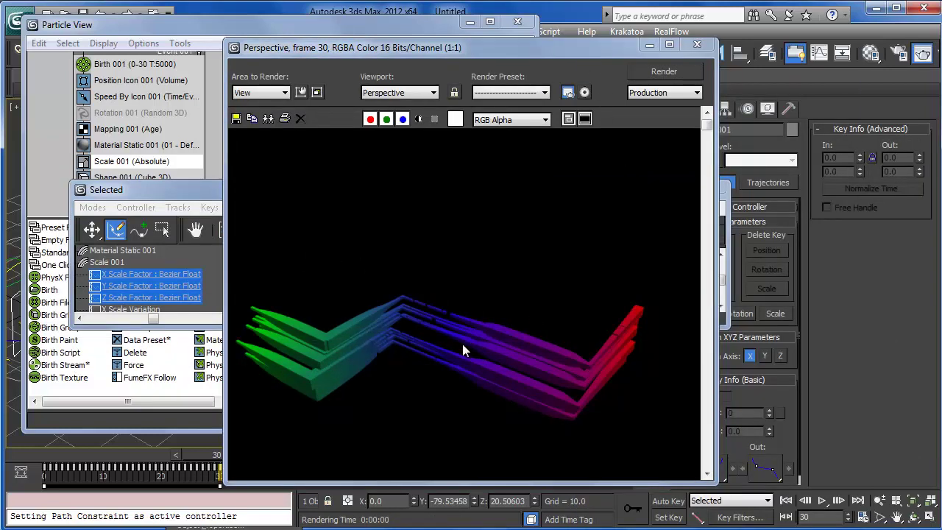
Step: Add a new Rotation operator below the Scale operator and set its Orientation Matrix to Speed Space Follow
click(151, 161)
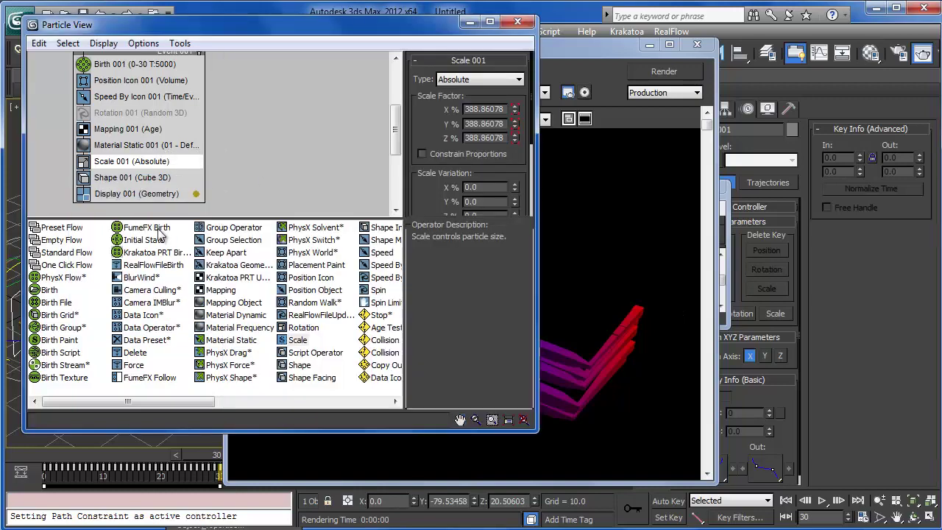
click(297, 340)
scroll(294, 287, right, 3)
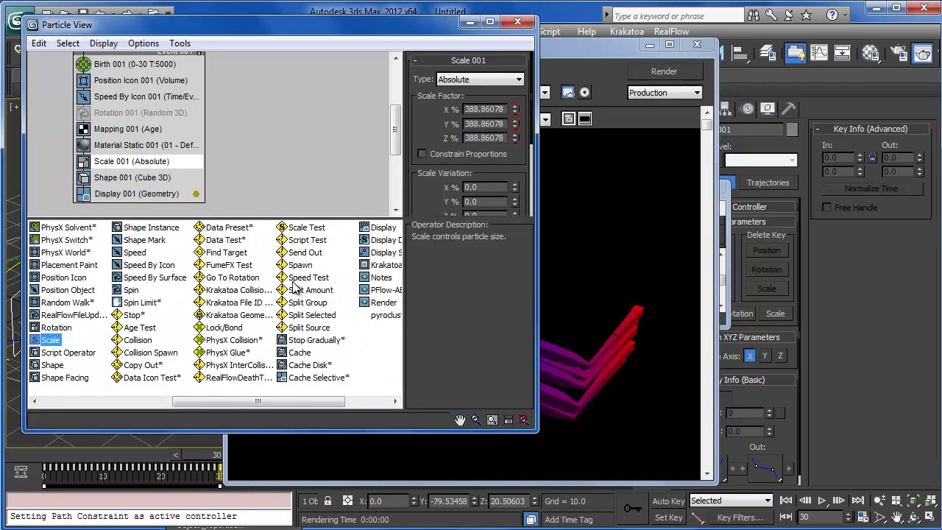
scroll(155, 276, left, 3)
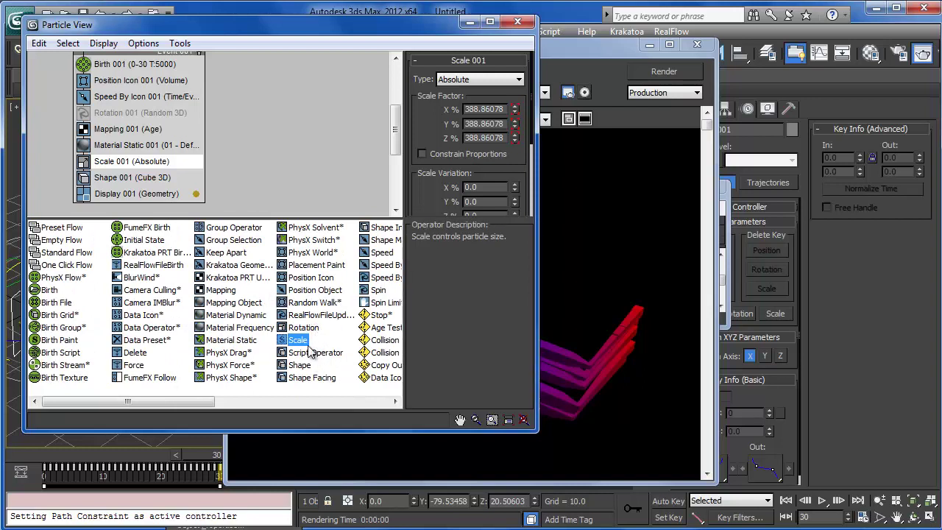
drag(303, 328, 125, 176)
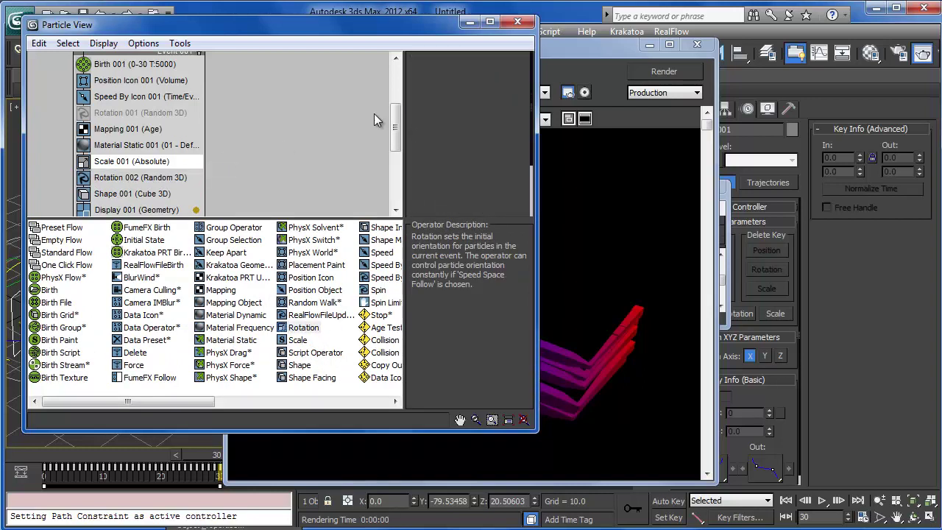
click(469, 91)
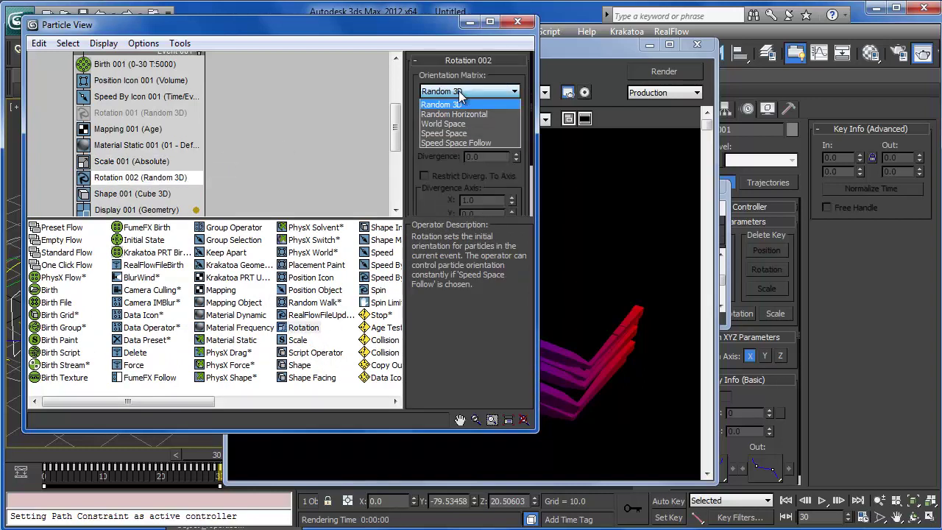
click(465, 144)
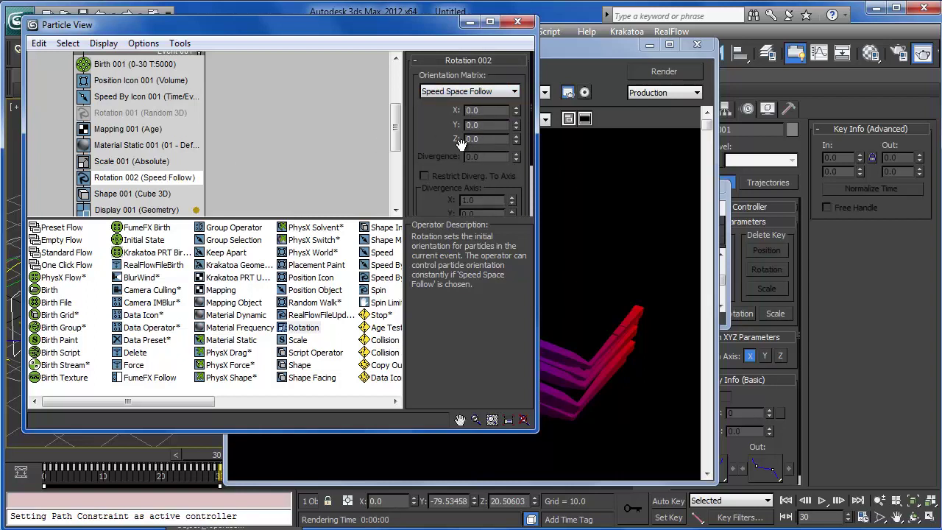
Step: Show the new Rotation operator's Z angle in Track View, draw a wavy curve from frame 0 to about 33, and test-render frame 30
click(488, 140)
right_click(489, 140)
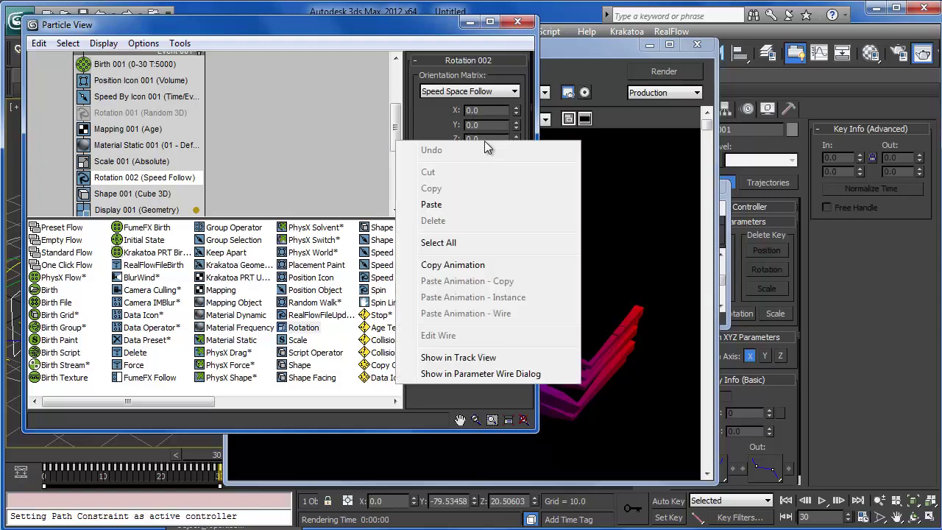
click(462, 359)
middle_drag(353, 277, 363, 253)
drag(467, 276, 488, 265)
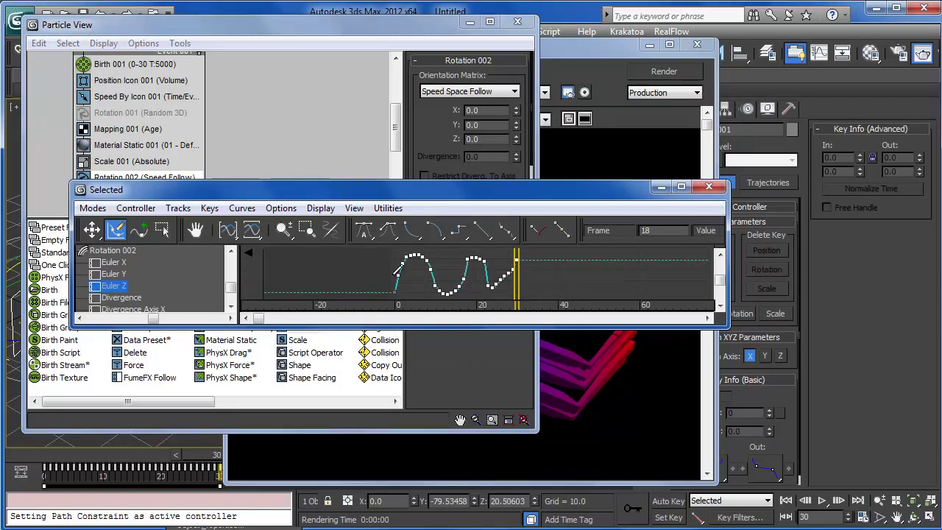
right_click(479, 140)
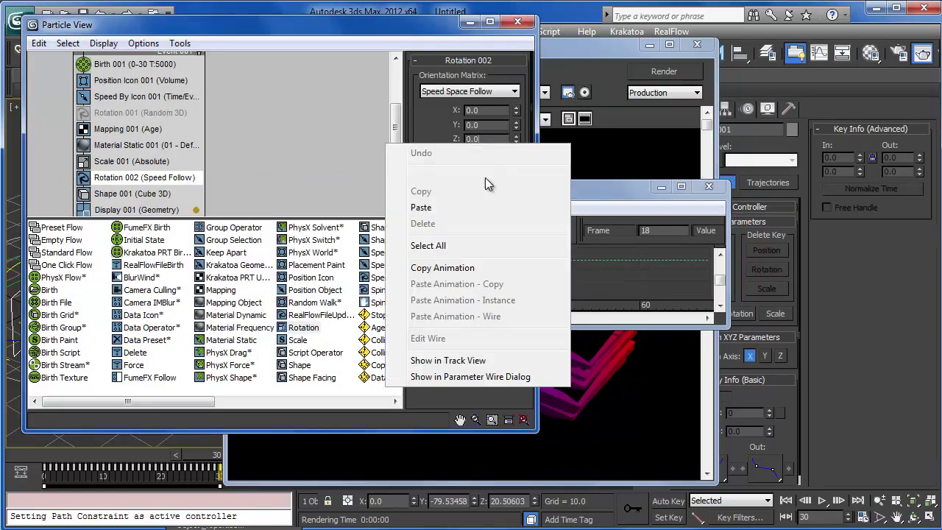
click(442, 360)
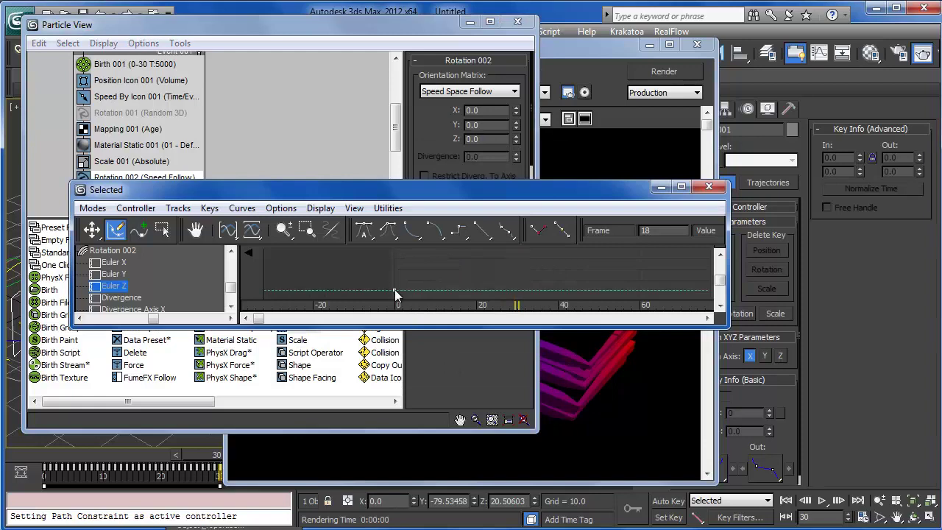
drag(396, 295, 528, 254)
key(shift+q)
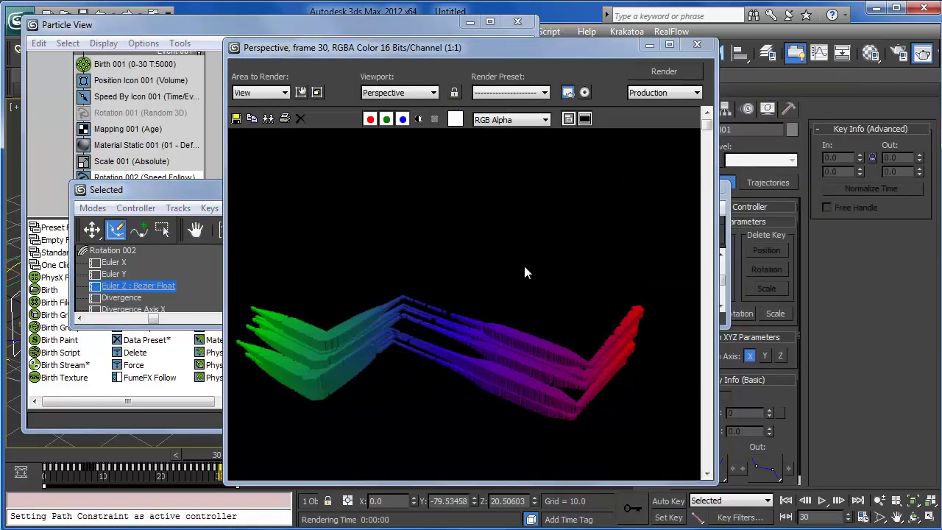
click(697, 44)
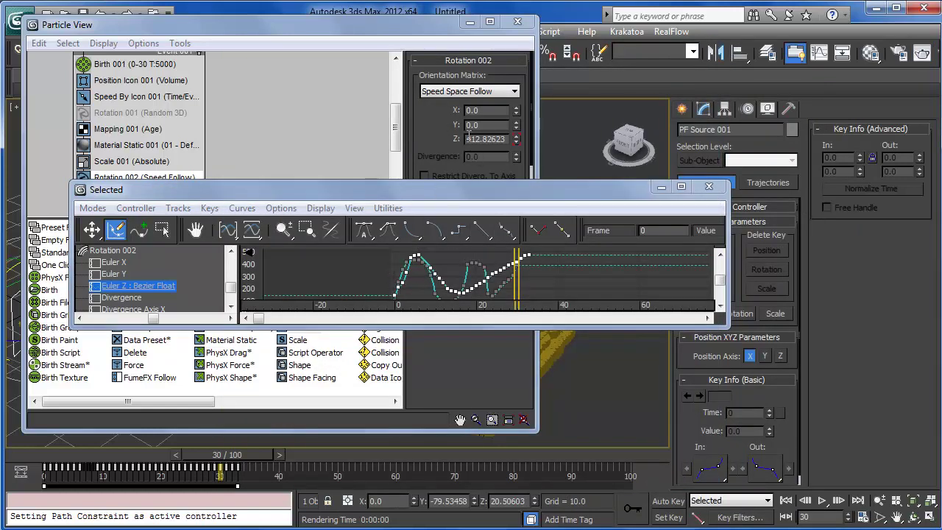
Step: Enlarge the Track View window and examine the Rotation operator's Euler Z curve over its animated frames
mouse_move(413, 138)
mouse_down()
mouse_move(432, 62)
mouse_move(432, 101)
mouse_move(446, 64)
mouse_move(419, 135)
mouse_up()
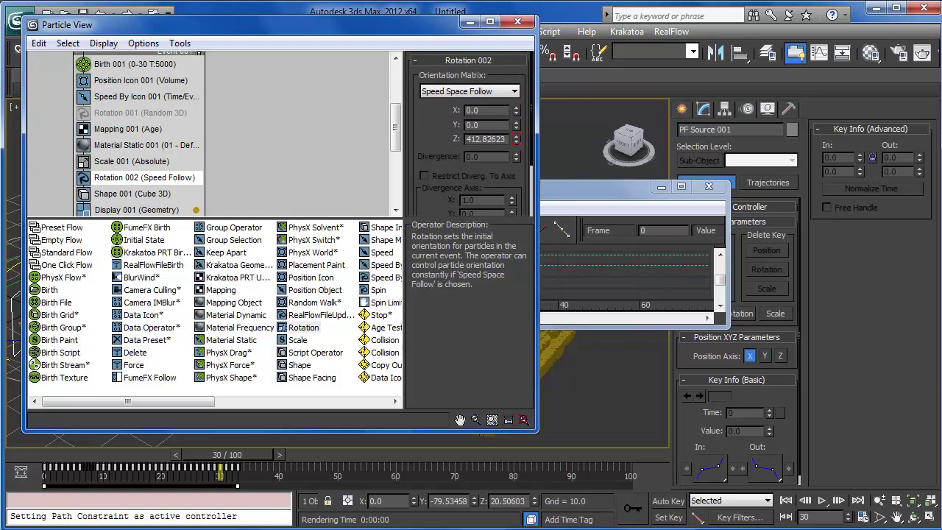
click(632, 204)
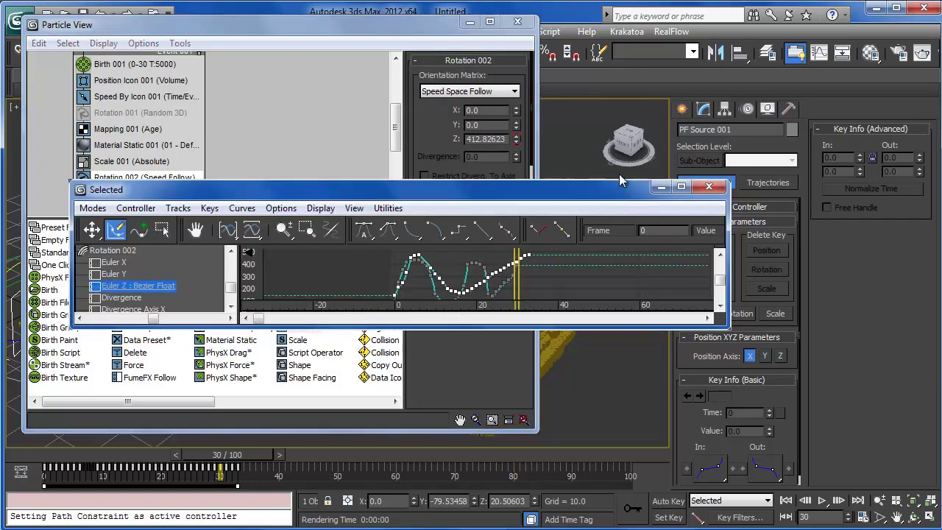
drag(633, 189, 621, 125)
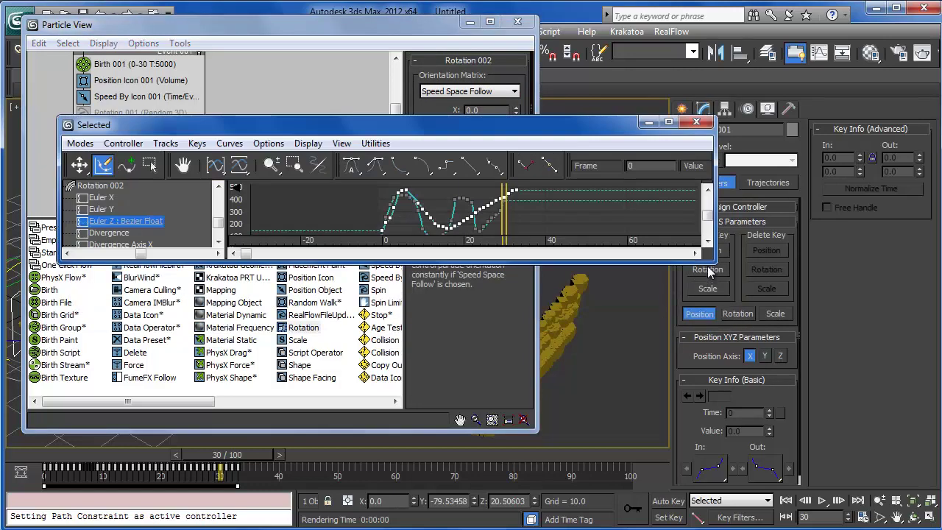
drag(705, 261, 851, 461)
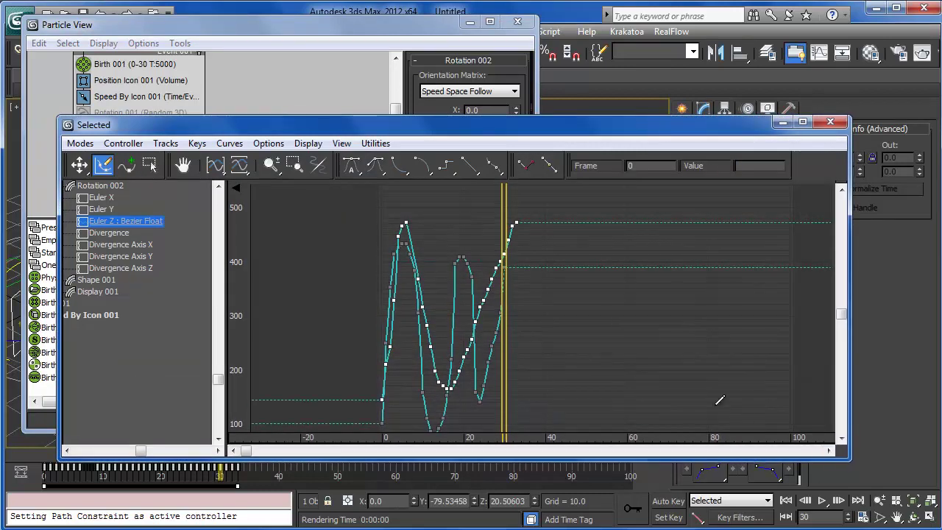
mouse_move(674, 352)
middle_down()
mouse_move(678, 336)
mouse_move(680, 397)
mouse_move(684, 371)
mouse_move(665, 346)
middle_up()
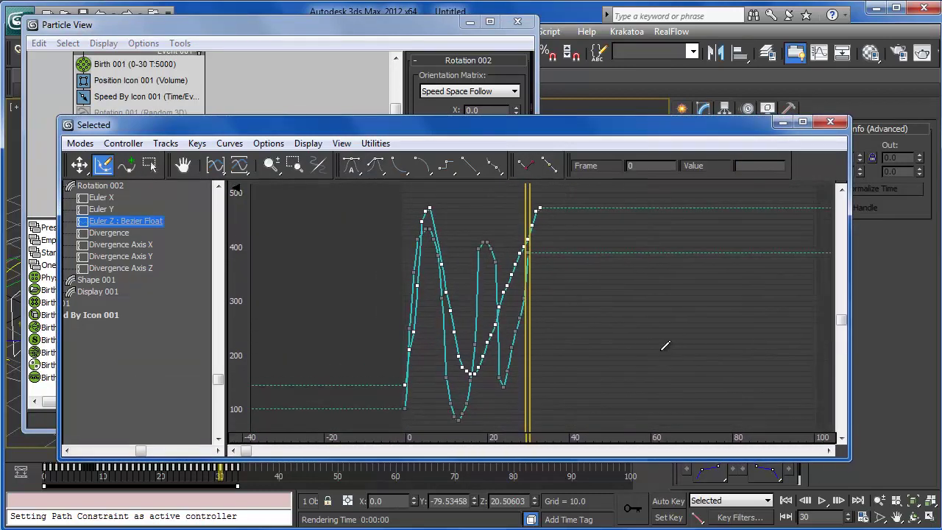
mouse_move(619, 362)
middle_down()
mouse_move(638, 372)
mouse_move(653, 358)
mouse_move(612, 349)
mouse_move(615, 355)
middle_up()
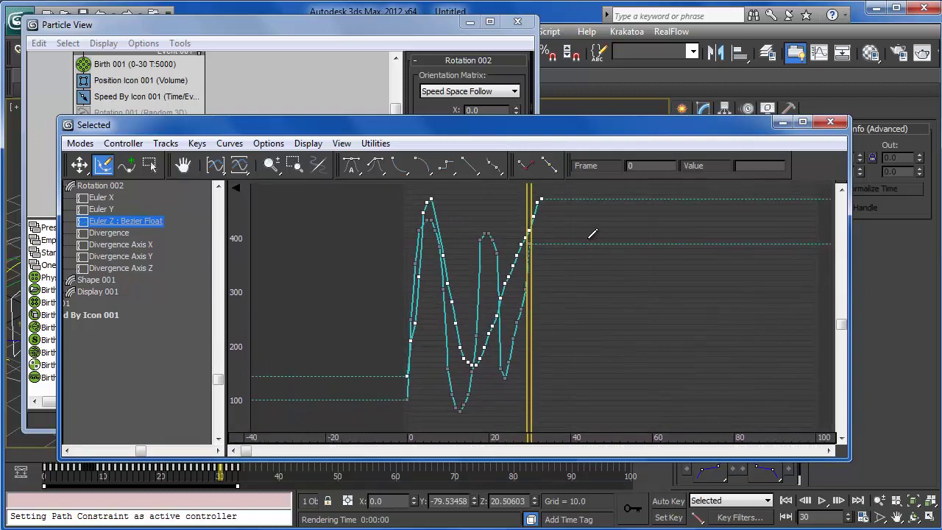
middle_drag(593, 267, 612, 292)
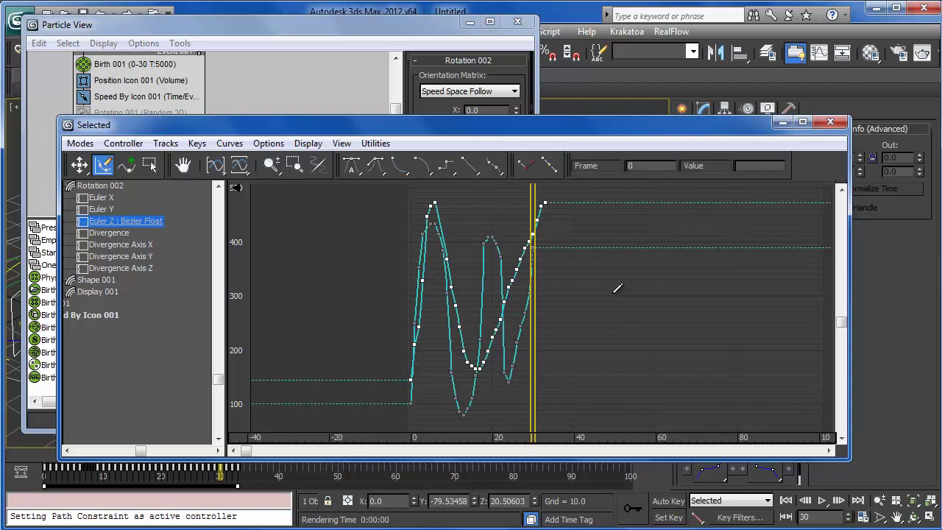
mouse_move(625, 322)
middle_down()
mouse_move(625, 334)
mouse_move(631, 320)
middle_up()
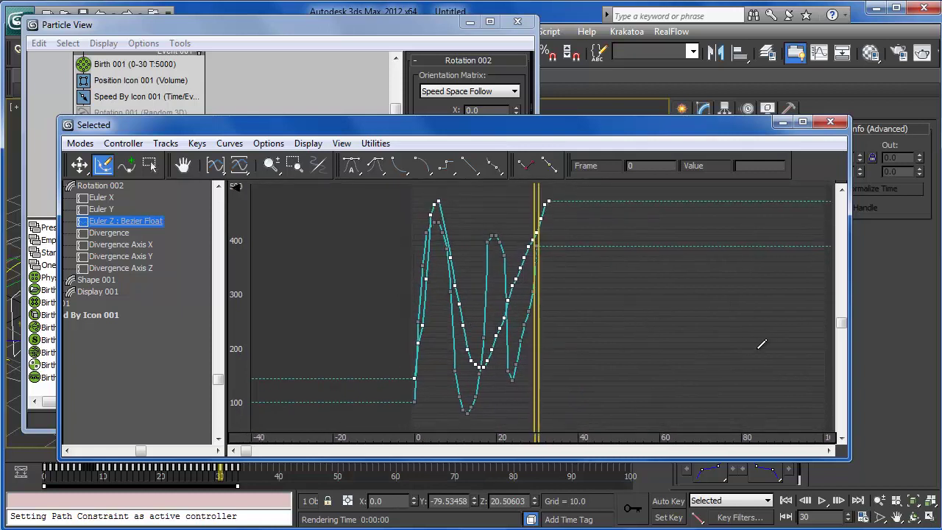